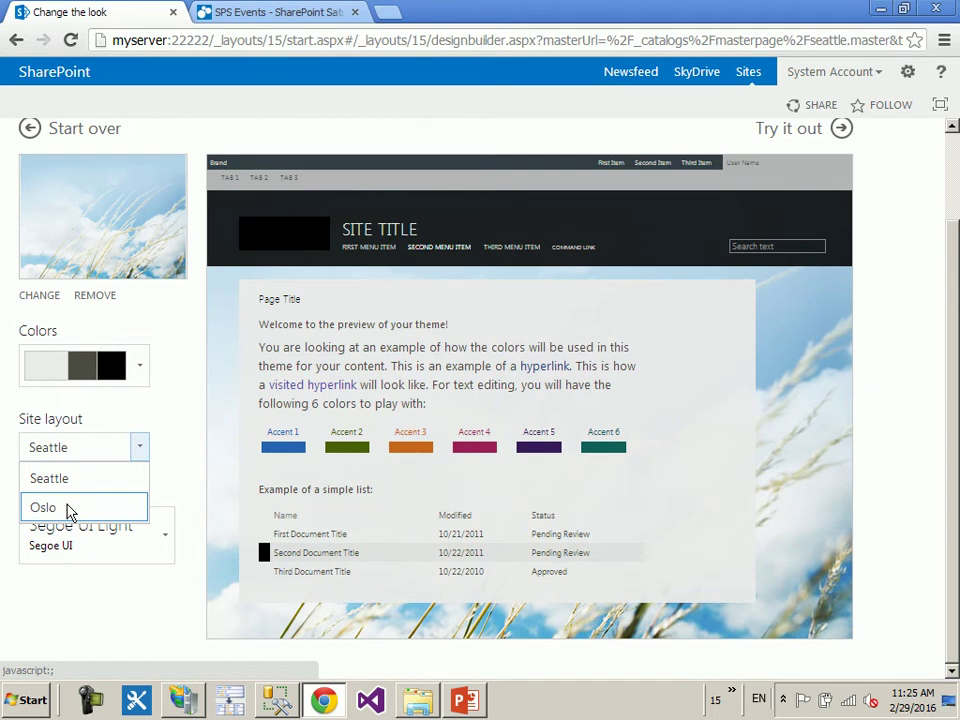
# - Choose the Oslo site layout and the Impact font scheme, then preview the look with Try it out
pyautogui.click(69, 508)
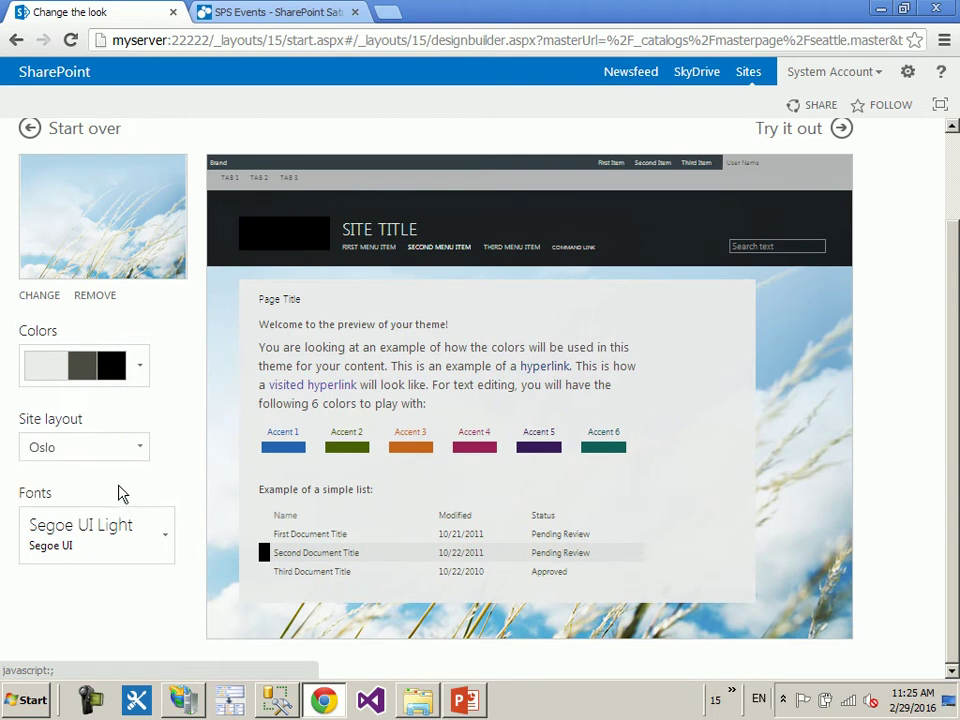
pyautogui.click(172, 525)
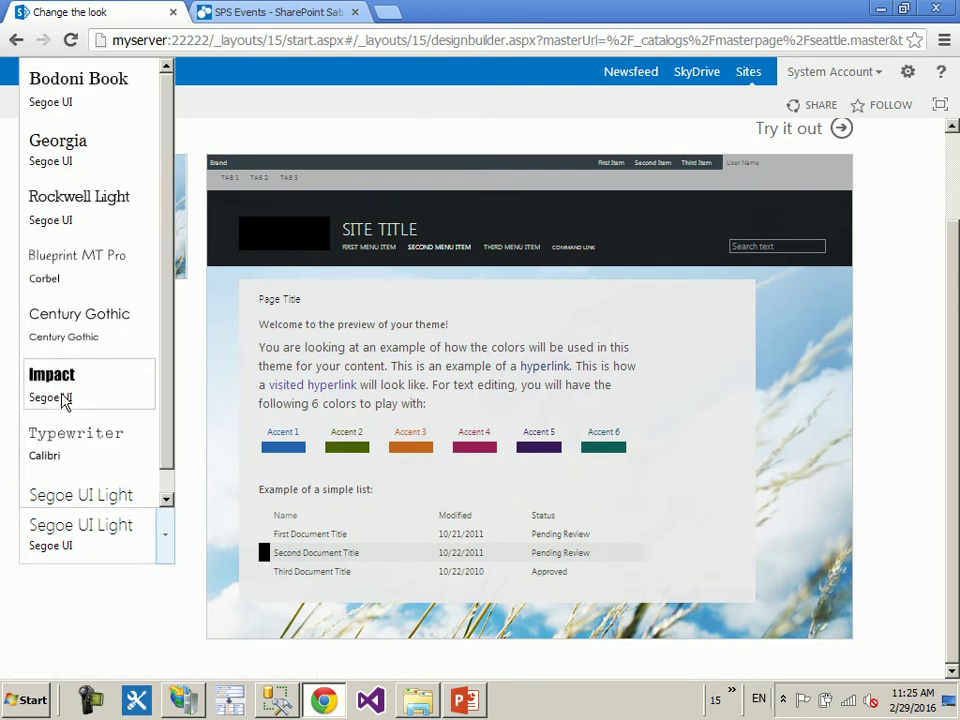
pyautogui.click(64, 400)
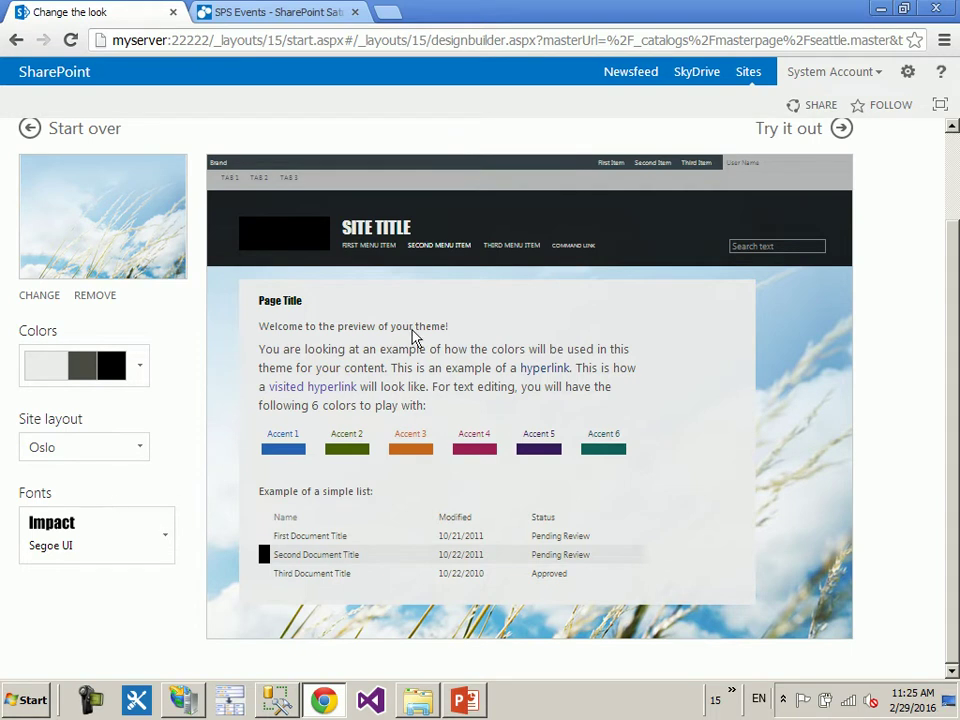
pyautogui.click(797, 137)
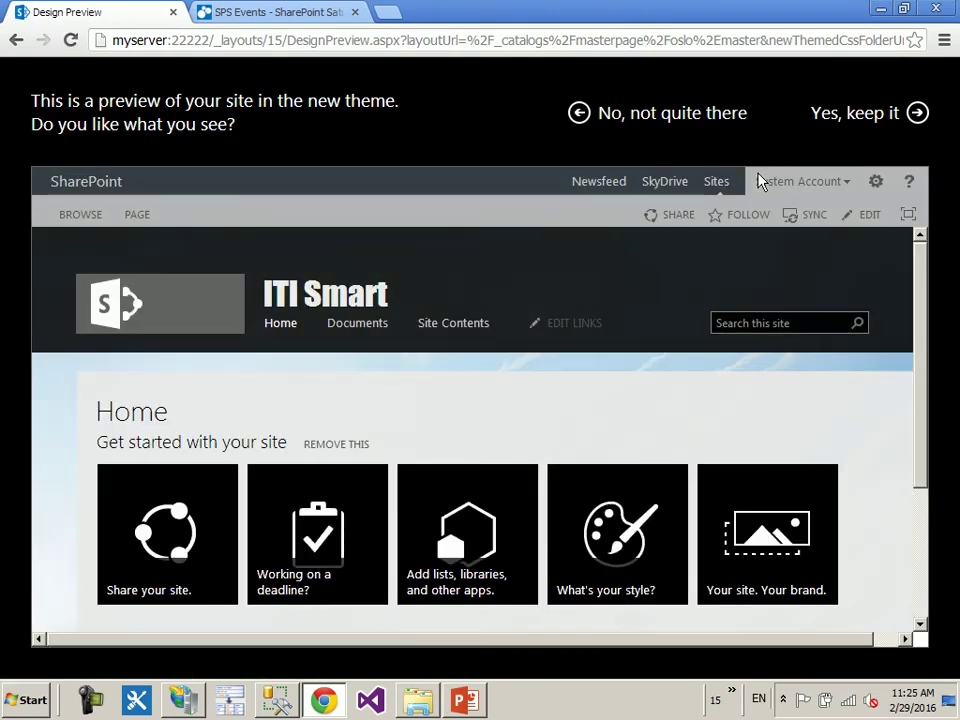
# - Keep the previewed Oslo look with Impact fonts for the ITI Smart site
pyautogui.click(845, 118)
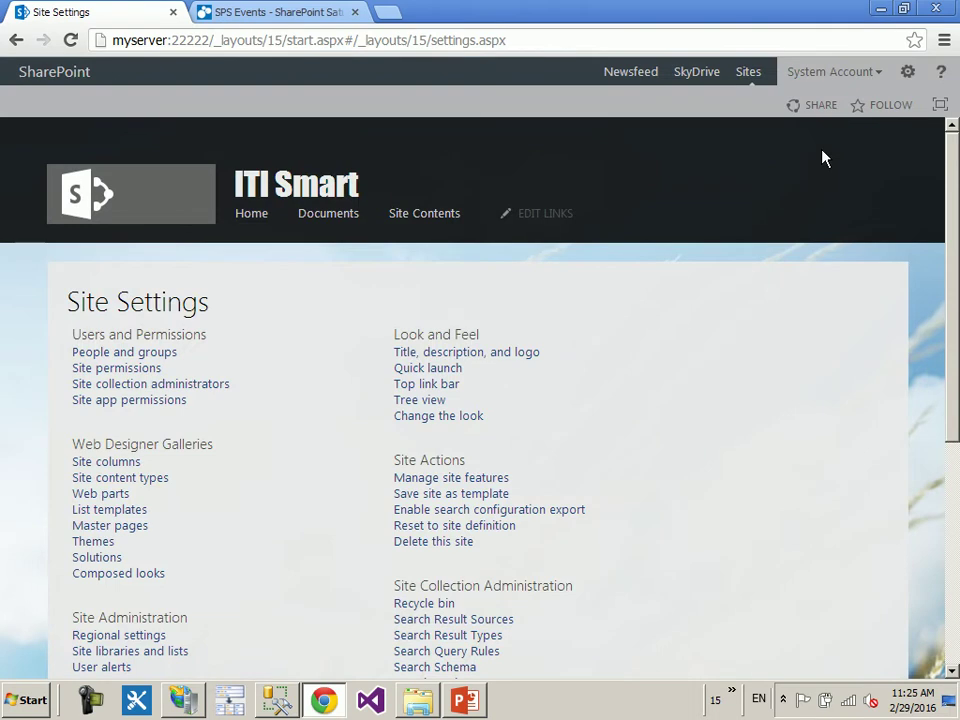
# - Go to the ITI Smart home page and scroll through its dark Oslo design
pyautogui.click(120, 189)
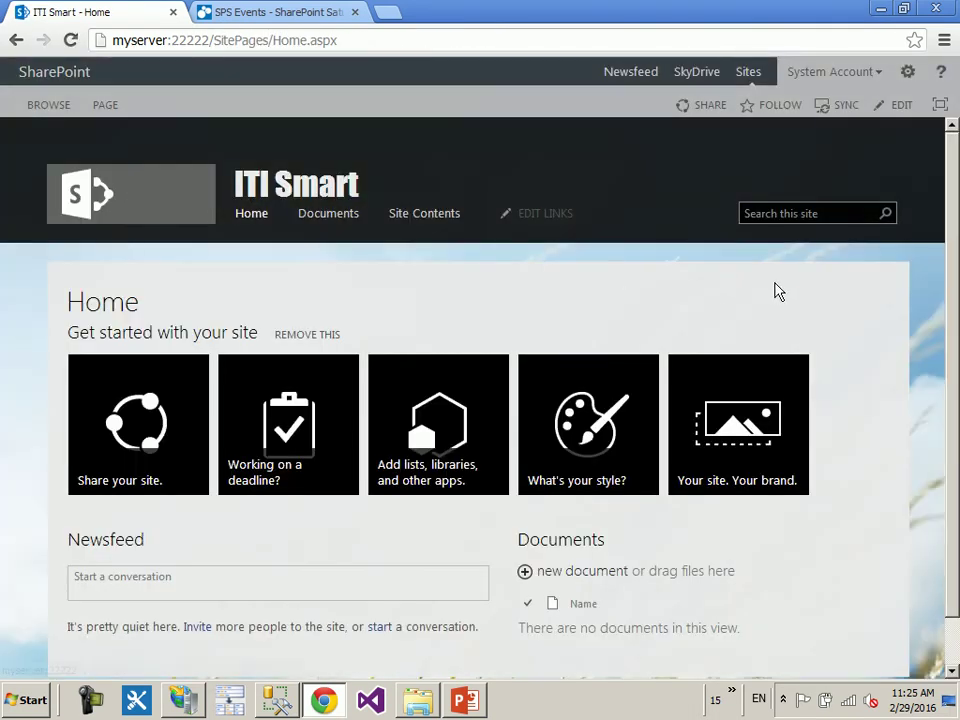
pyautogui.scroll(-1, 952, 268)
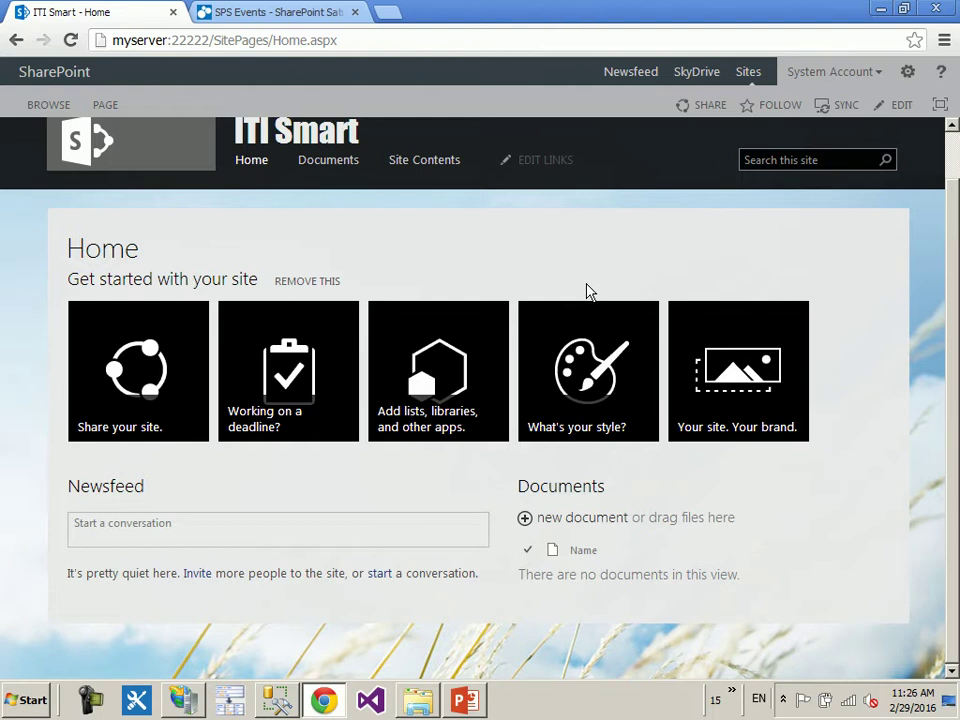
pyautogui.scroll(1, 545, 200)
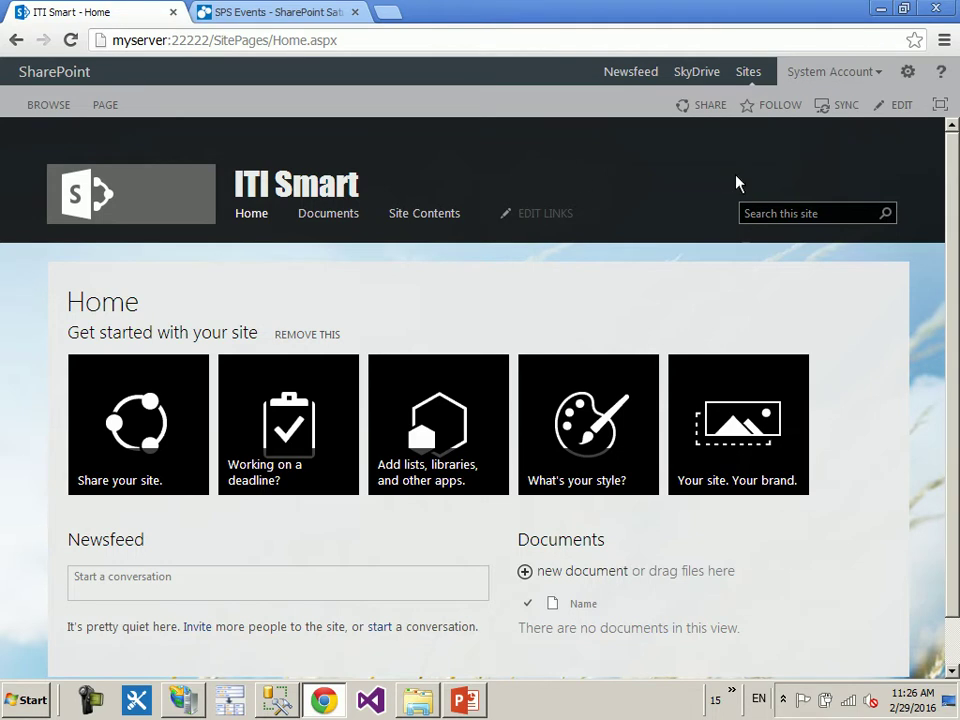
# - From Change the look, pick the Office theme, try it out and keep it
pyautogui.click(907, 73)
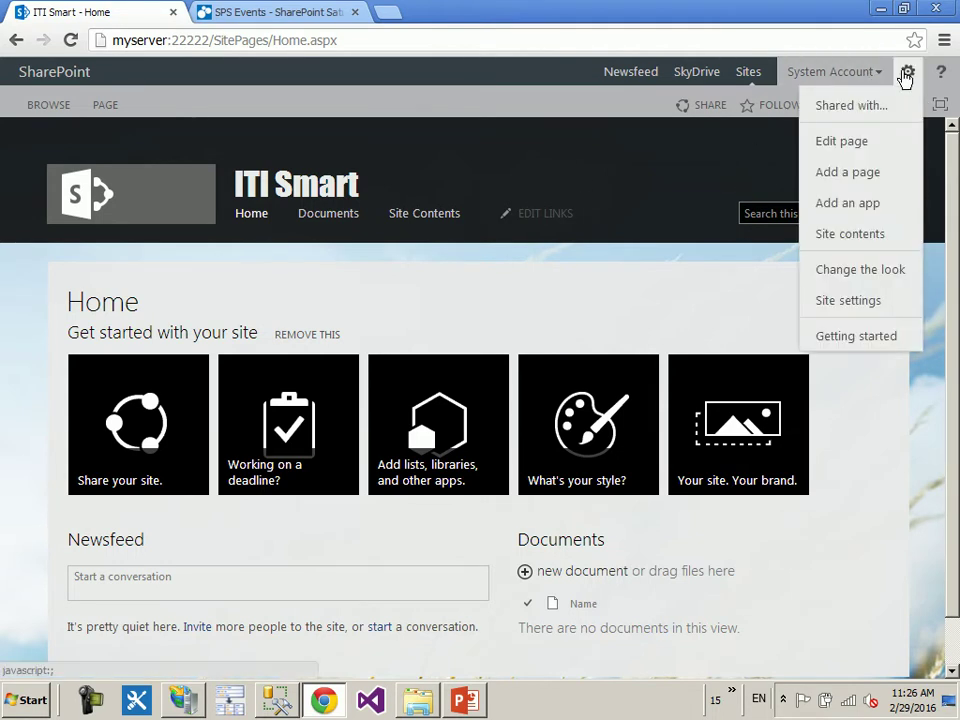
pyautogui.click(880, 272)
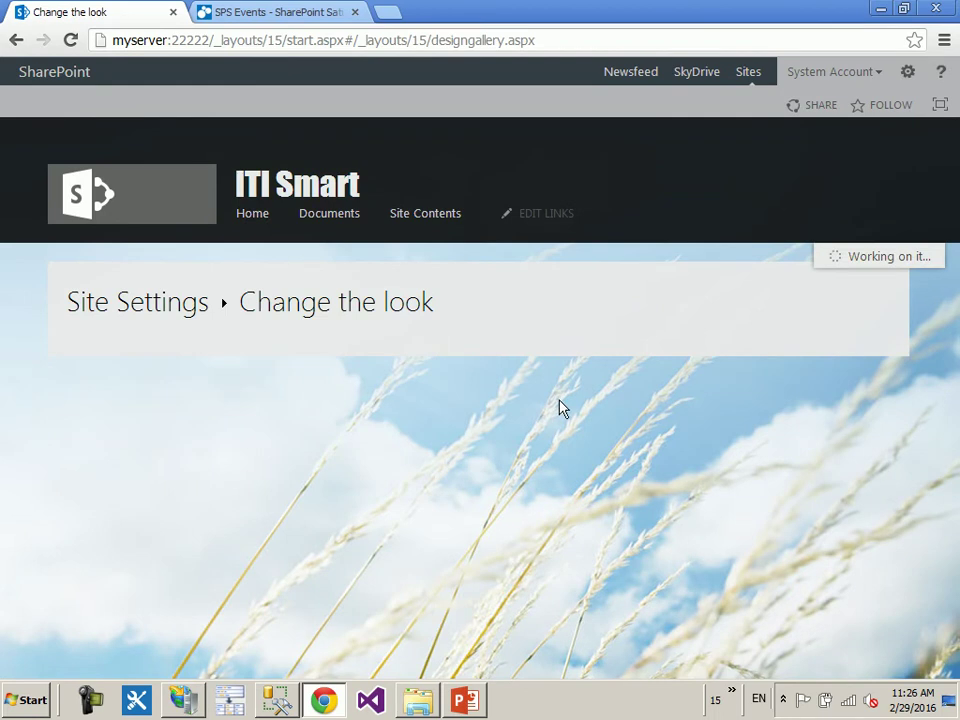
pyautogui.scroll(-5, 559, 409)
pyautogui.scroll(-10, 559, 409)
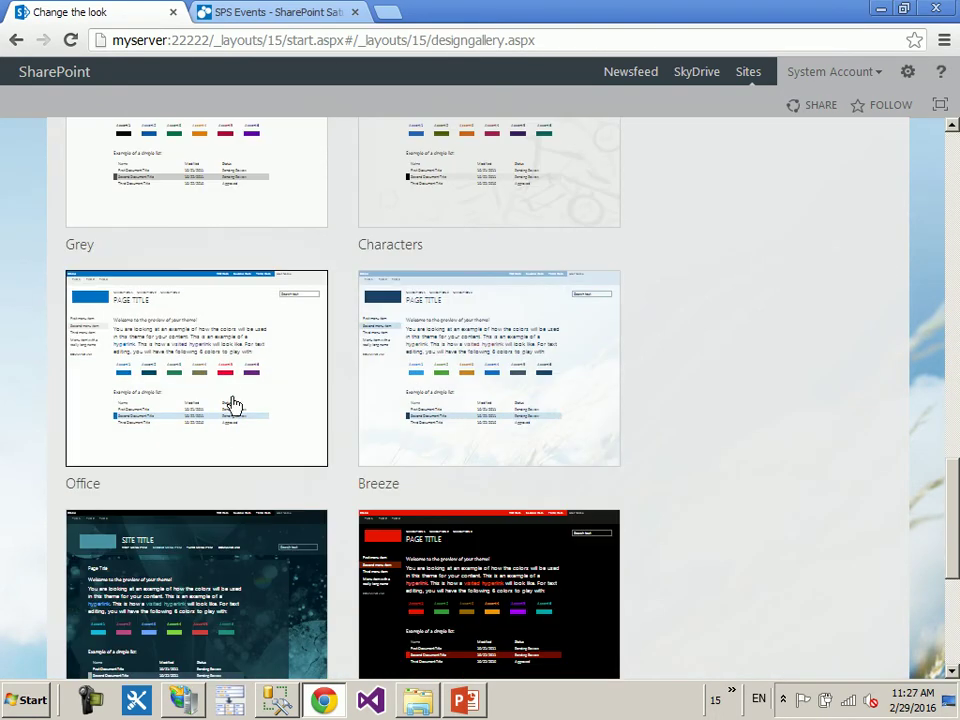
pyautogui.click(232, 404)
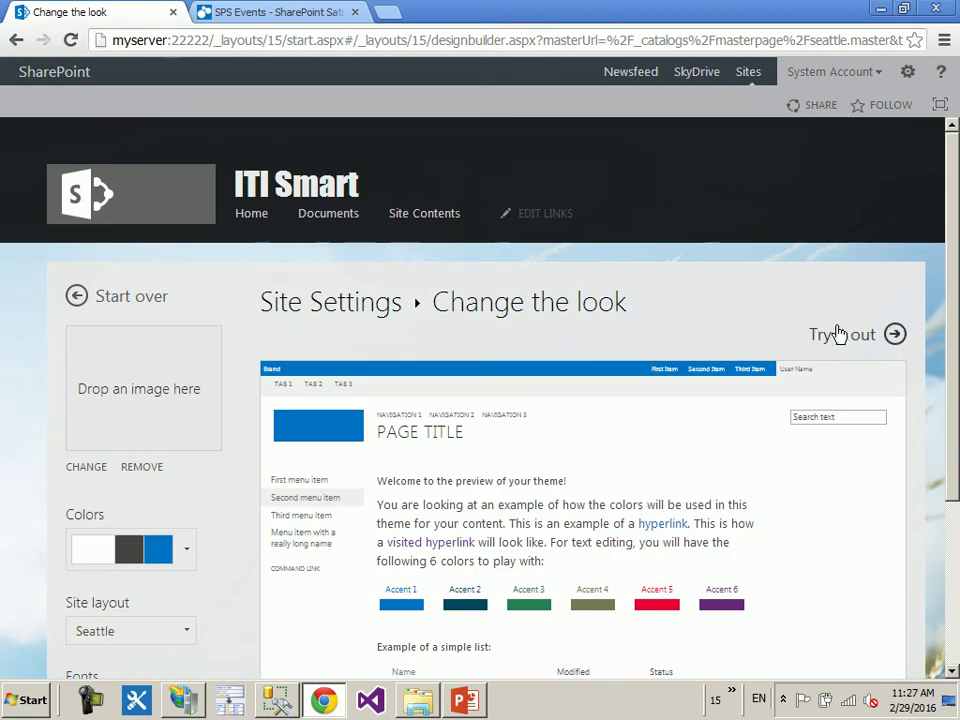
pyautogui.click(838, 334)
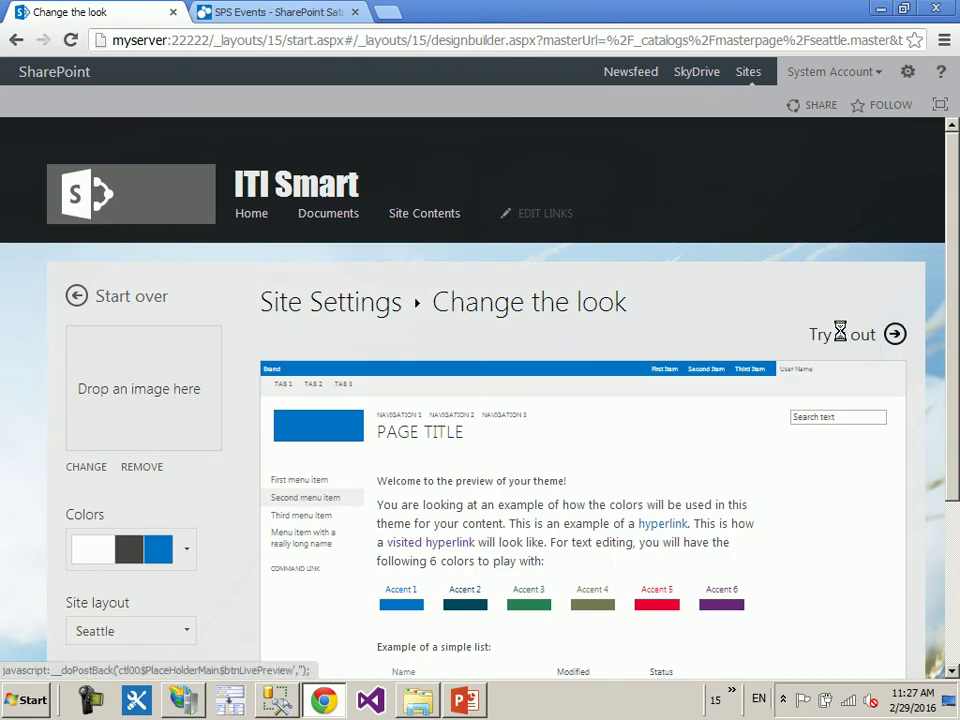
pyautogui.click(851, 122)
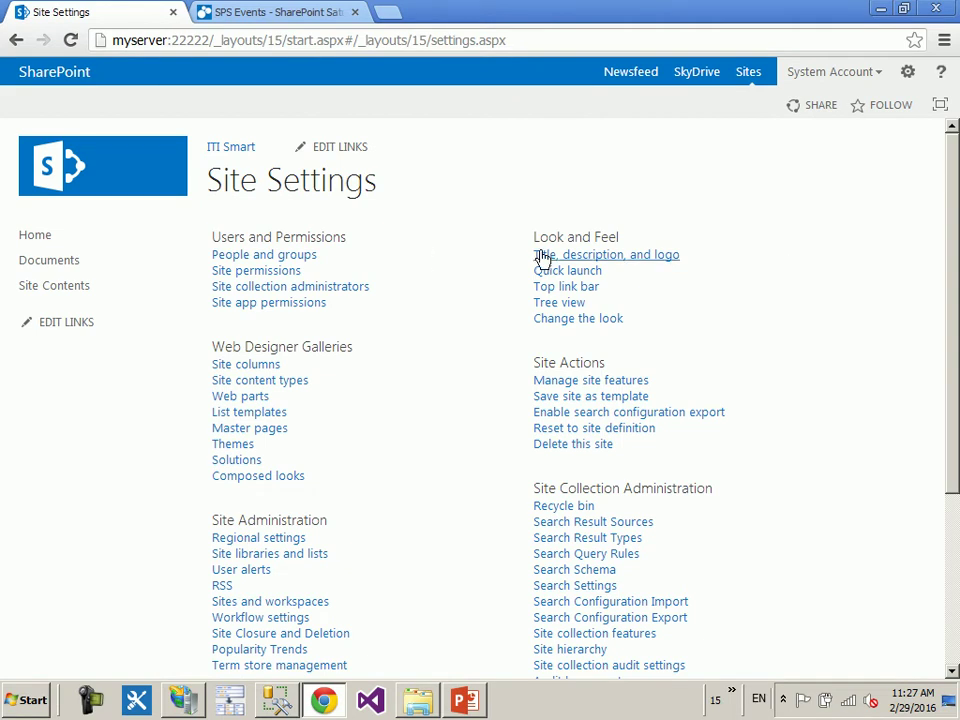
# - Look over the Site Settings page, then go back to the ITI Smart home page
pyautogui.click(183, 155)
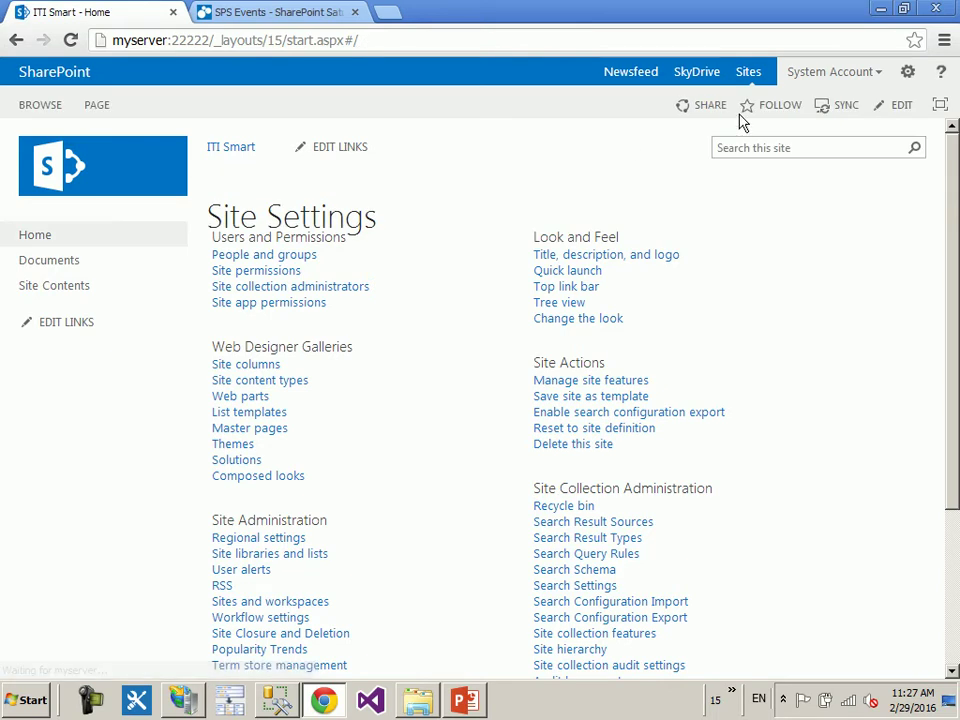
pyautogui.click(921, 70)
pyautogui.click(877, 302)
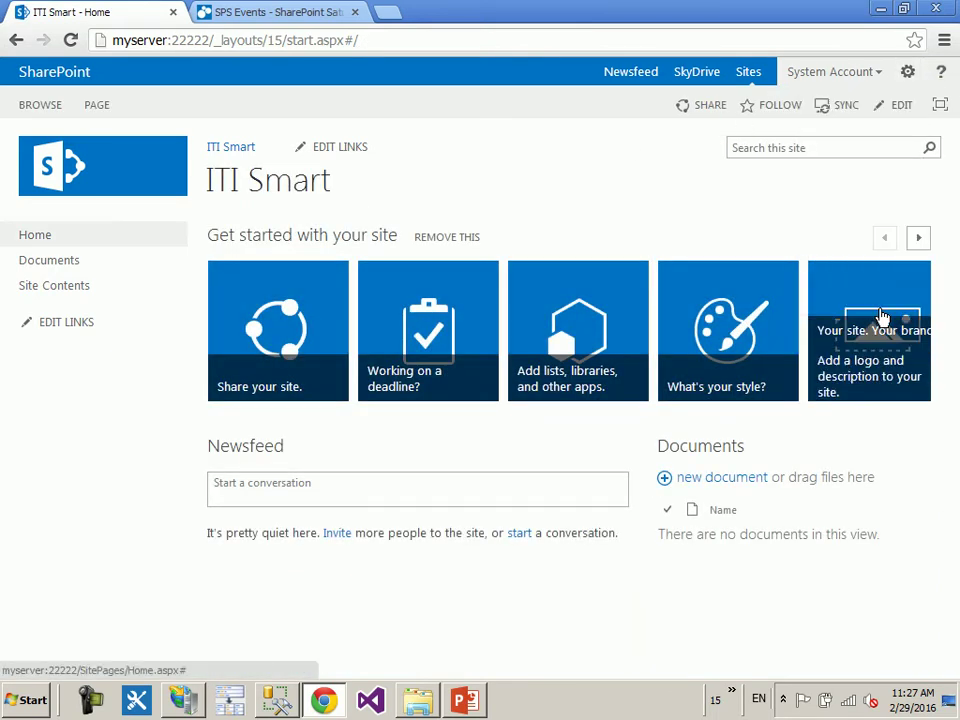
pyautogui.moveTo(624, 239); pyautogui.dragTo(523, 243)
pyautogui.click(508, 246)
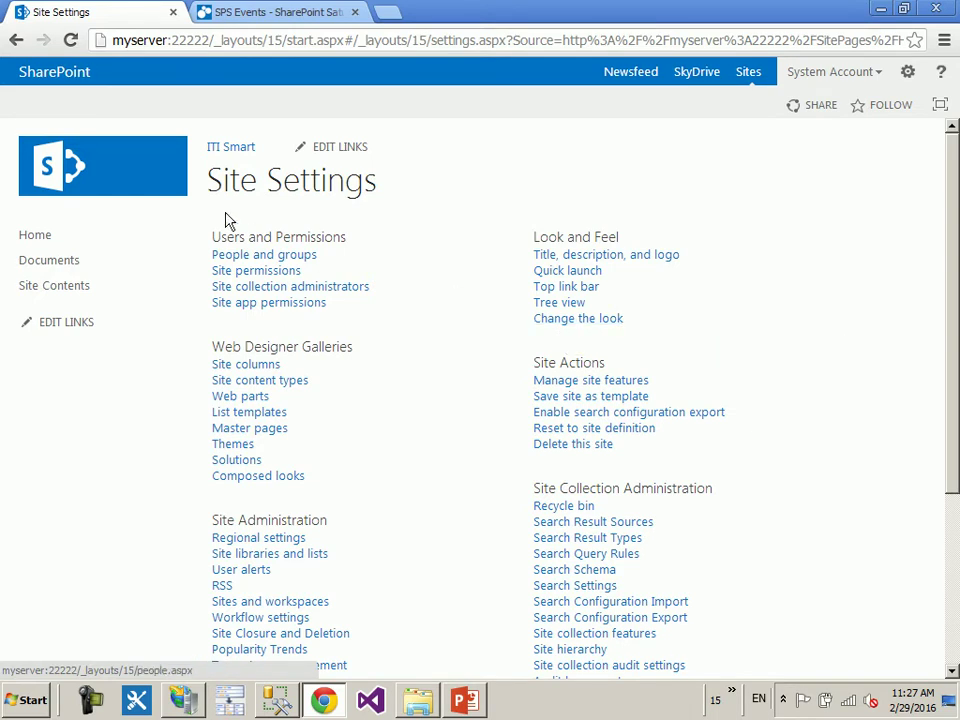
pyautogui.click(231, 146)
pyautogui.click(909, 73)
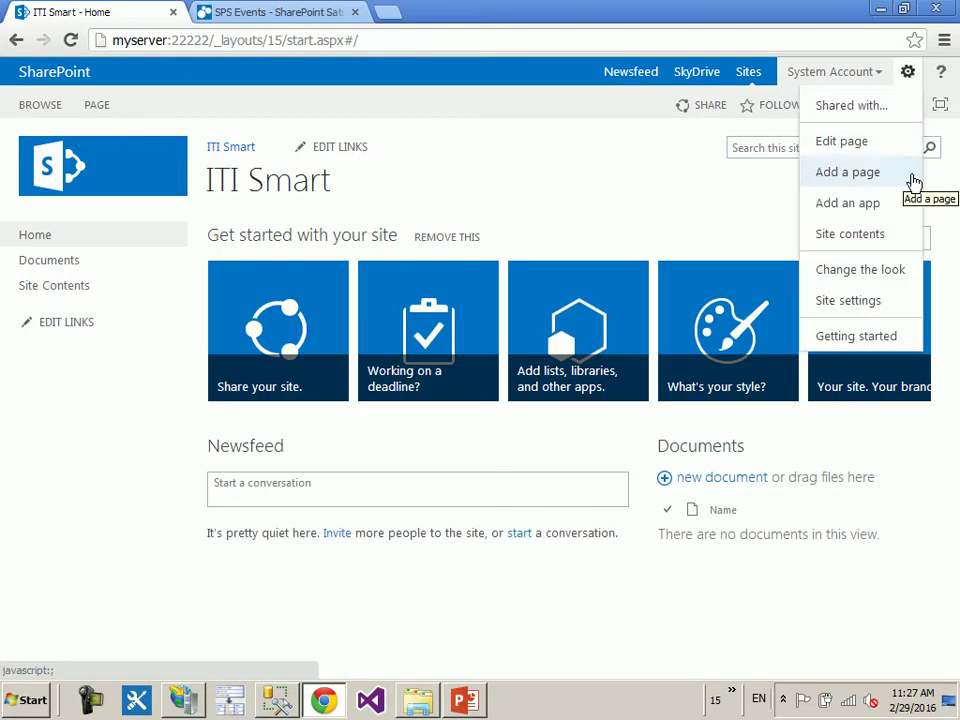
pyautogui.click(630, 173)
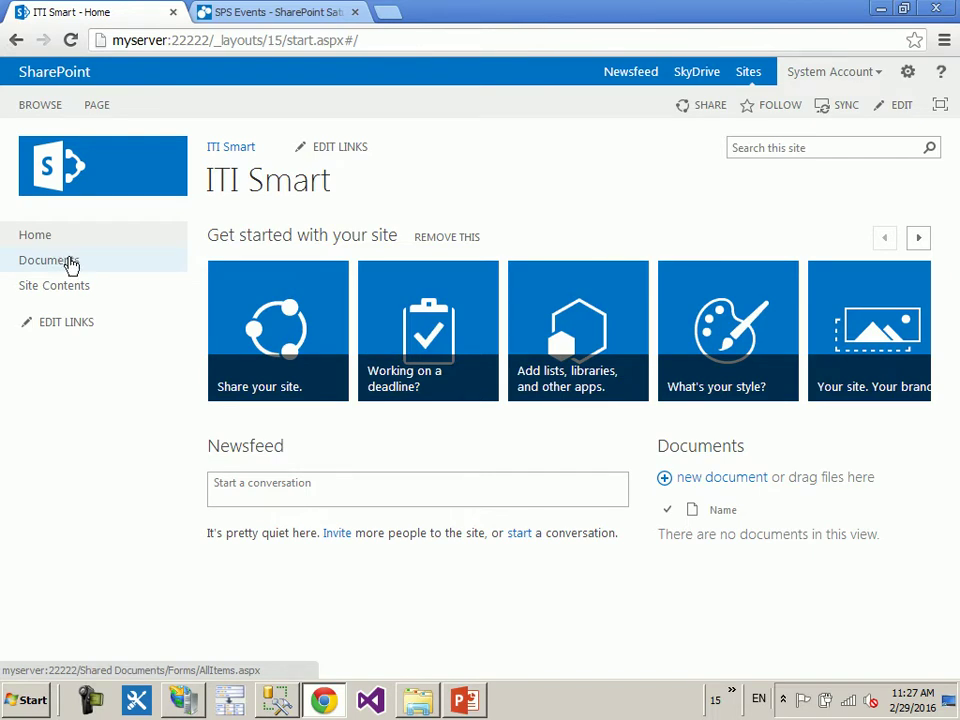
pyautogui.click(88, 326)
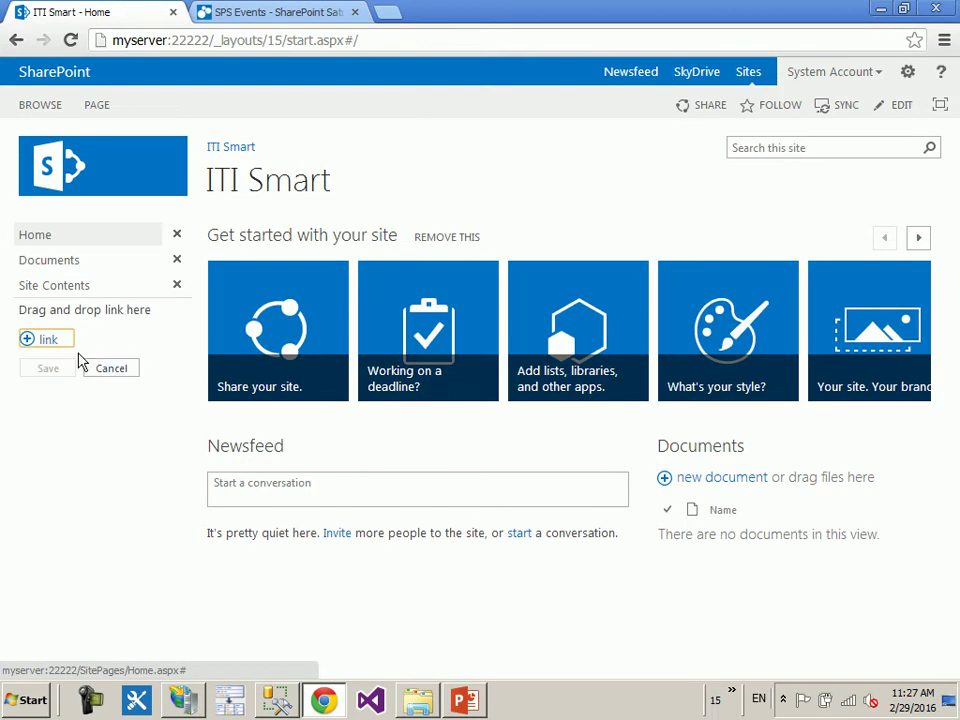
pyautogui.click(50, 340)
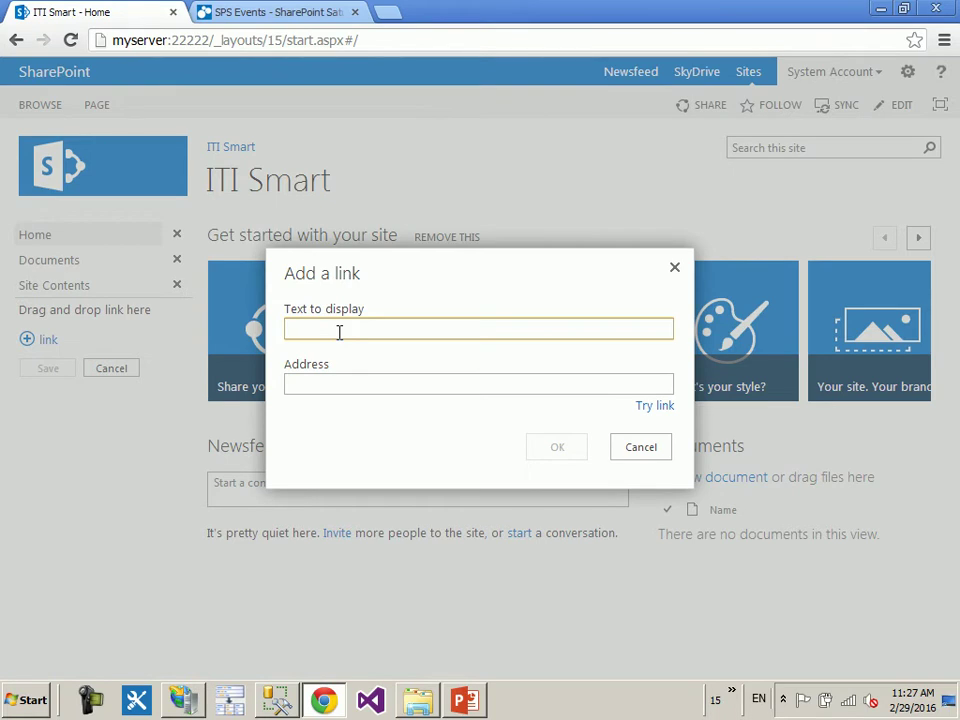
pyautogui.write('Google')
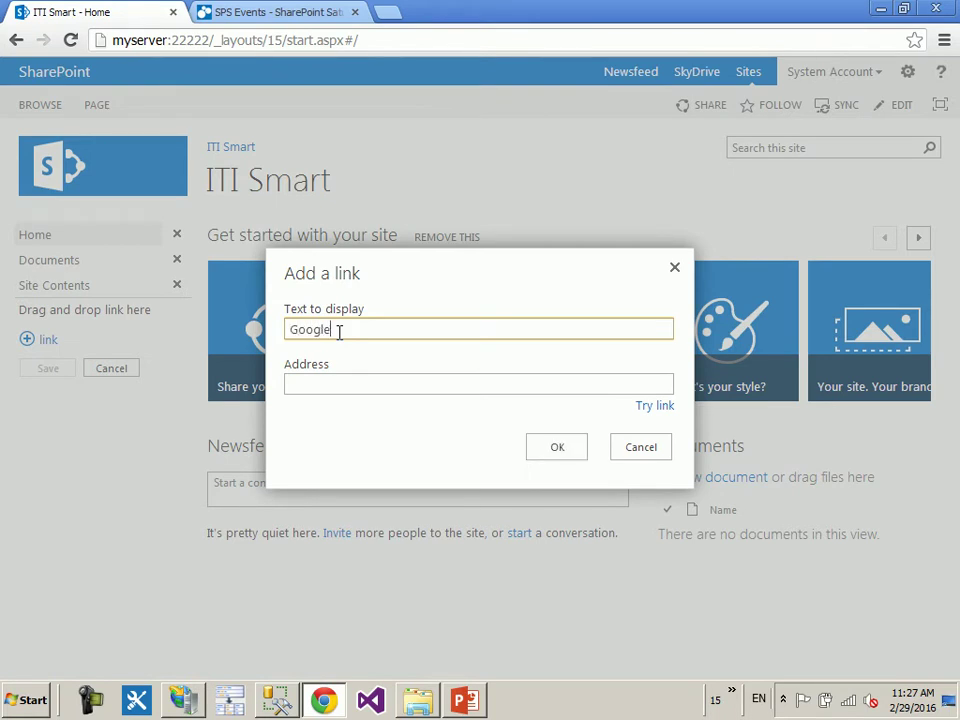
pyautogui.click(334, 379)
pyautogui.write('http:')
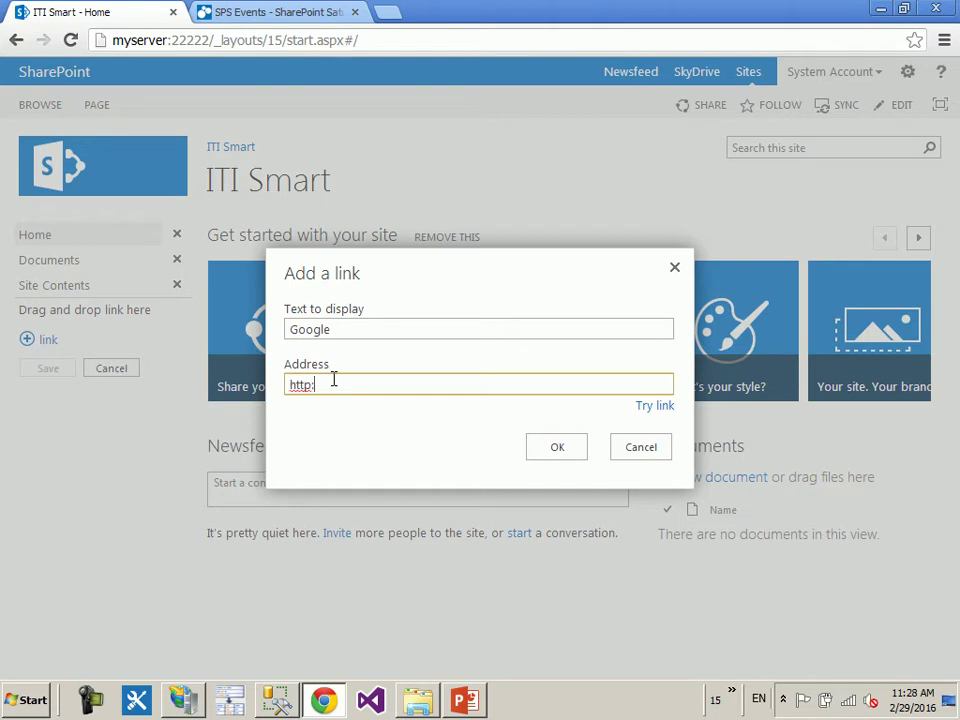
pyautogui.write('//wwww.google.com')
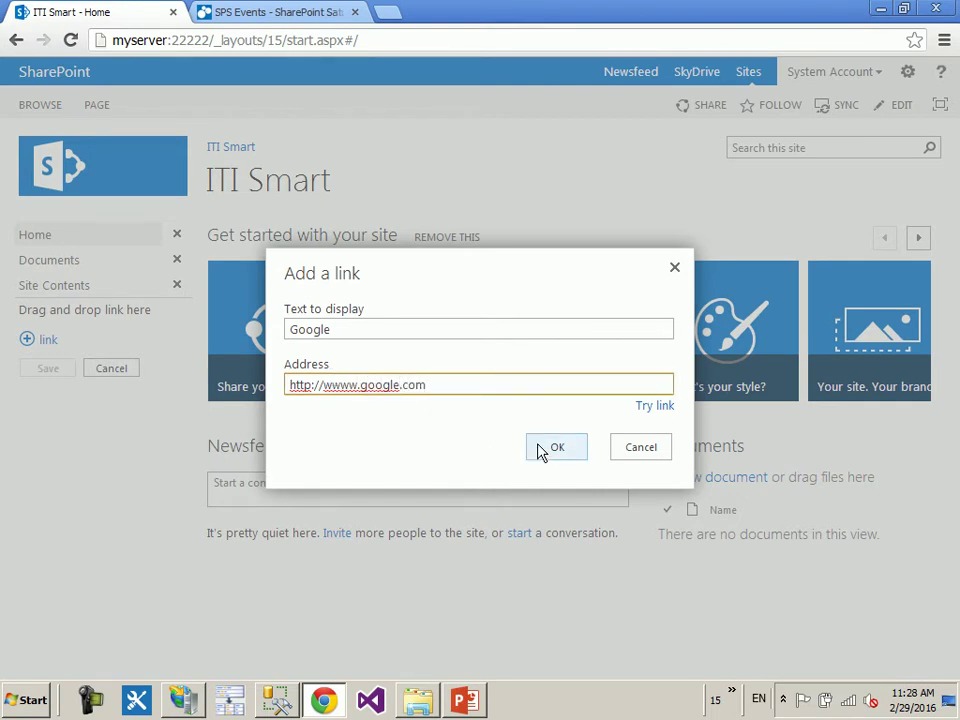
pyautogui.press('BackSpace')
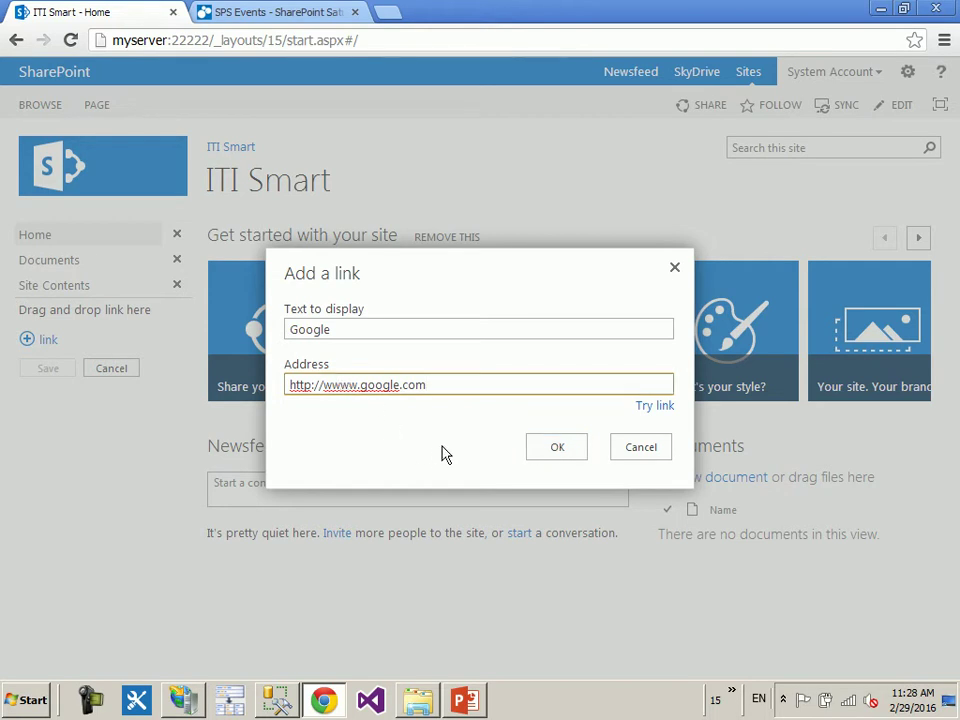
pyautogui.click(568, 452)
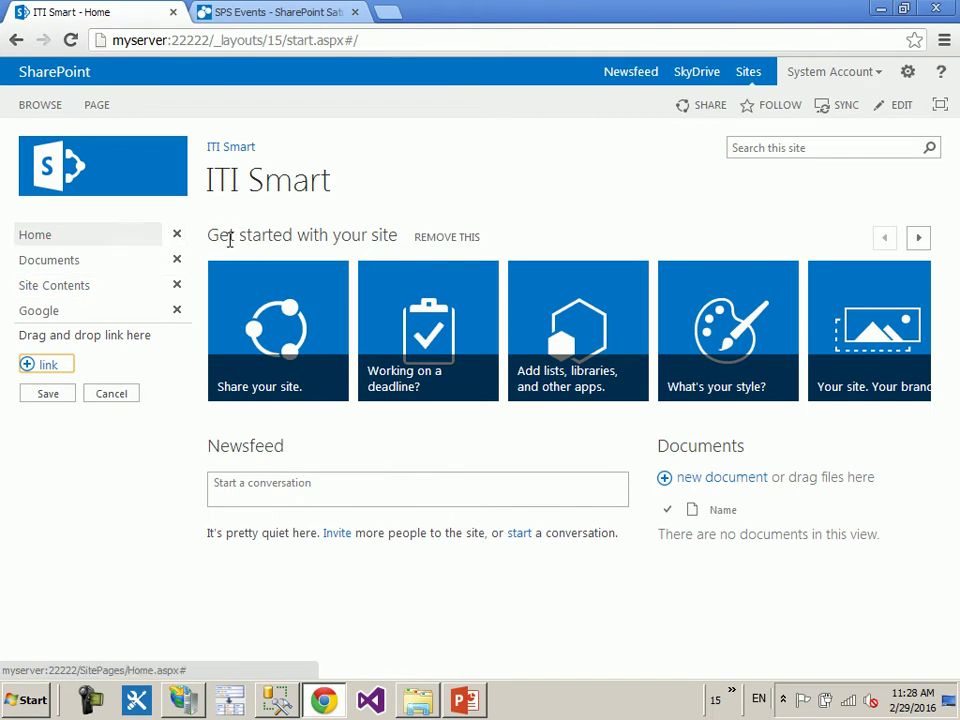
# - Remove the Home link from the left navigation and save the link changes
pyautogui.click(177, 235)
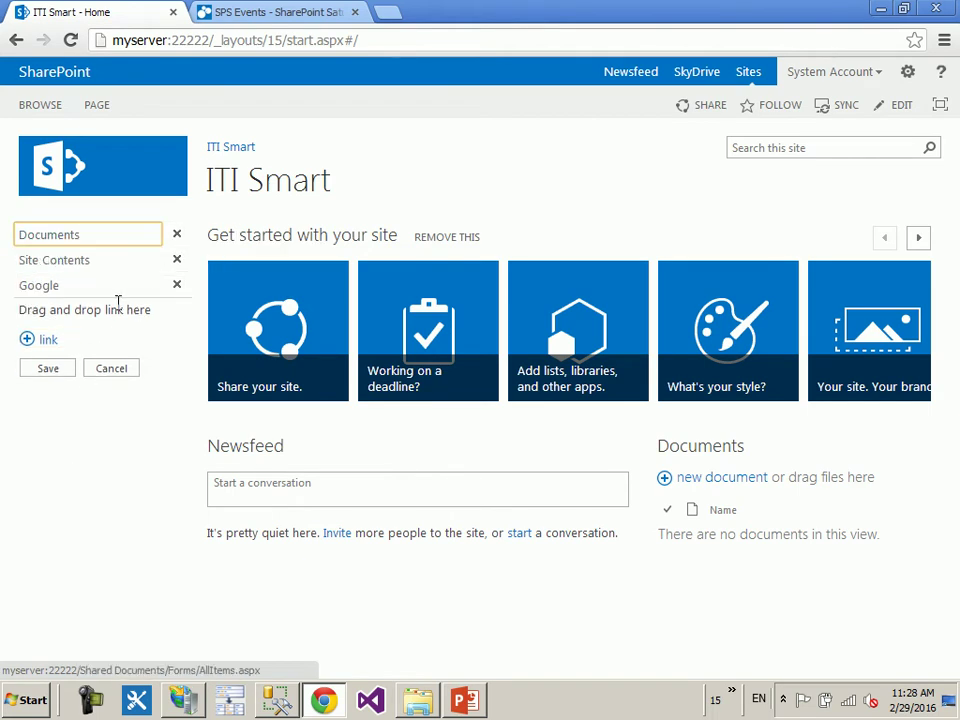
pyautogui.click(46, 290)
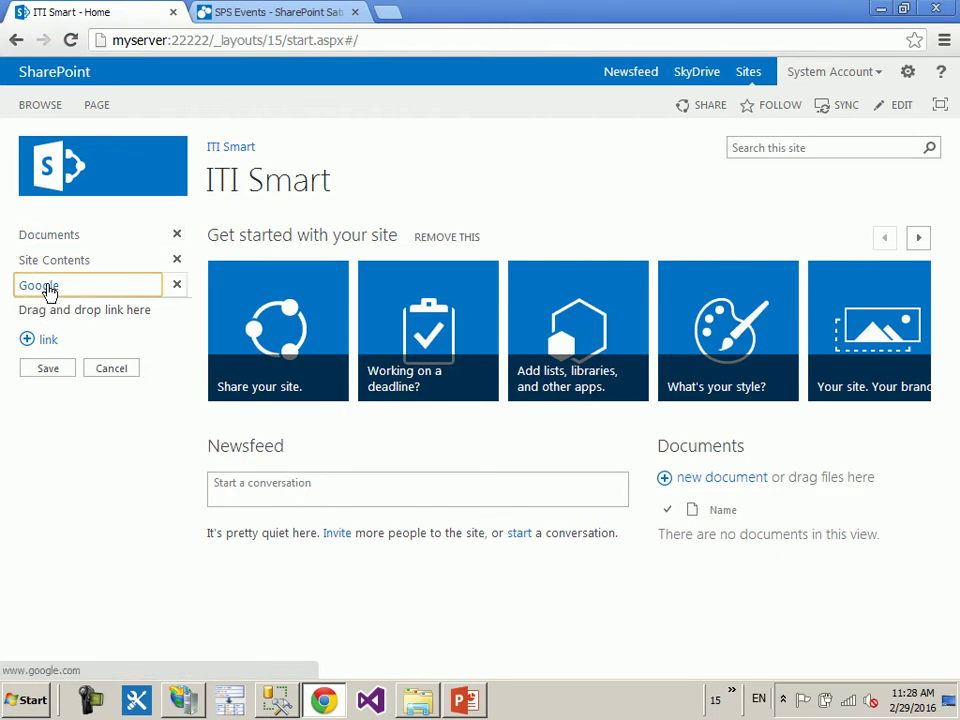
pyautogui.click(45, 236)
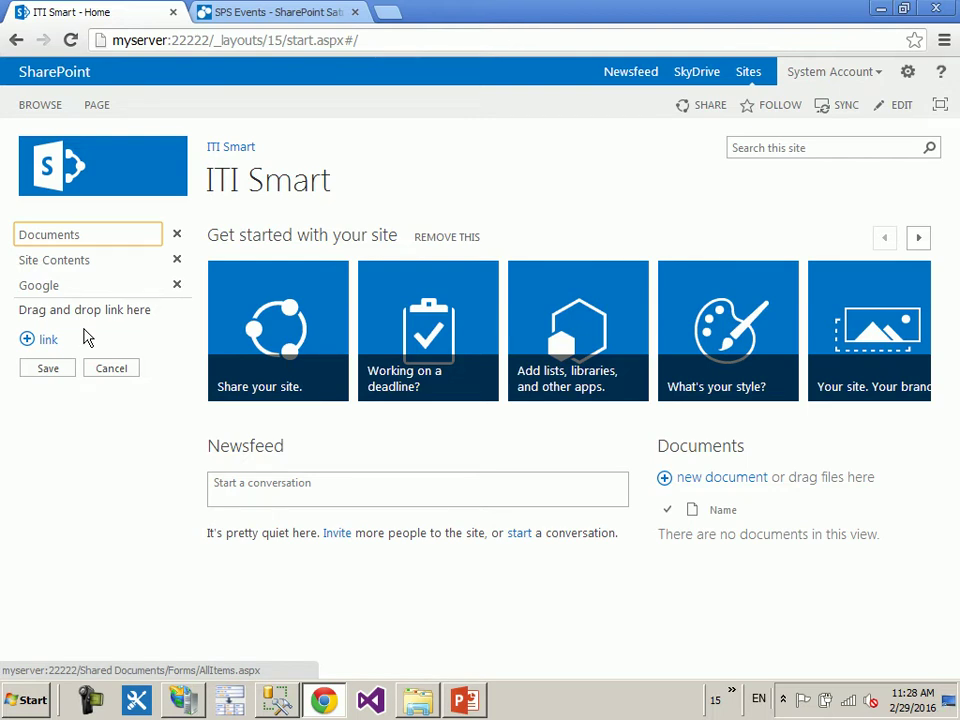
pyautogui.click(42, 370)
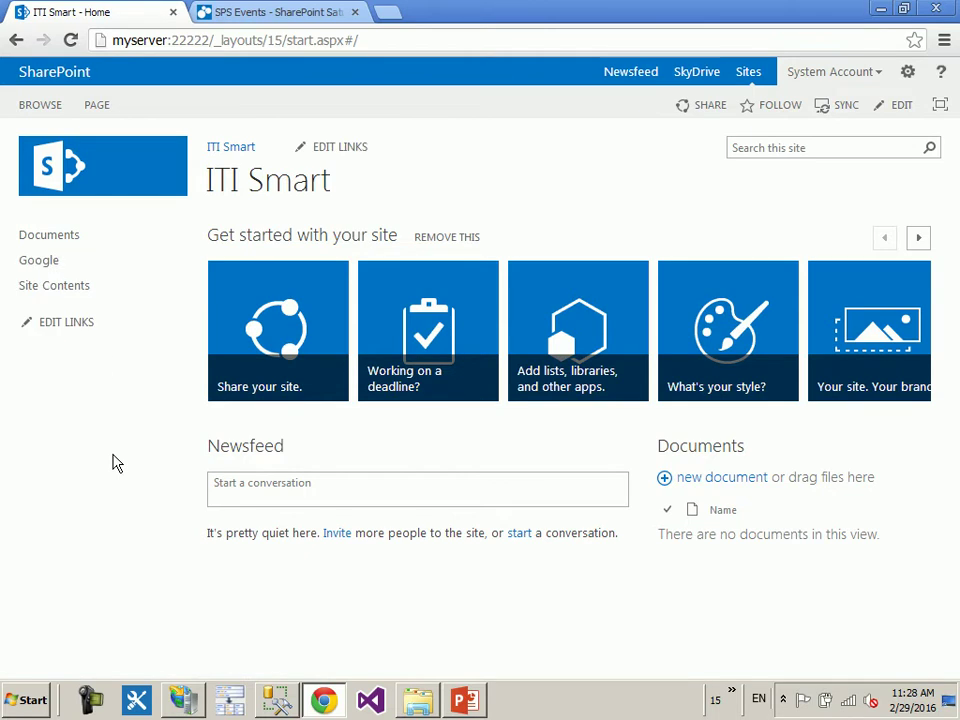
# - Test the Google link in a new tab, close it, and cancel editing the top links
pyautogui.rightClick(52, 260)
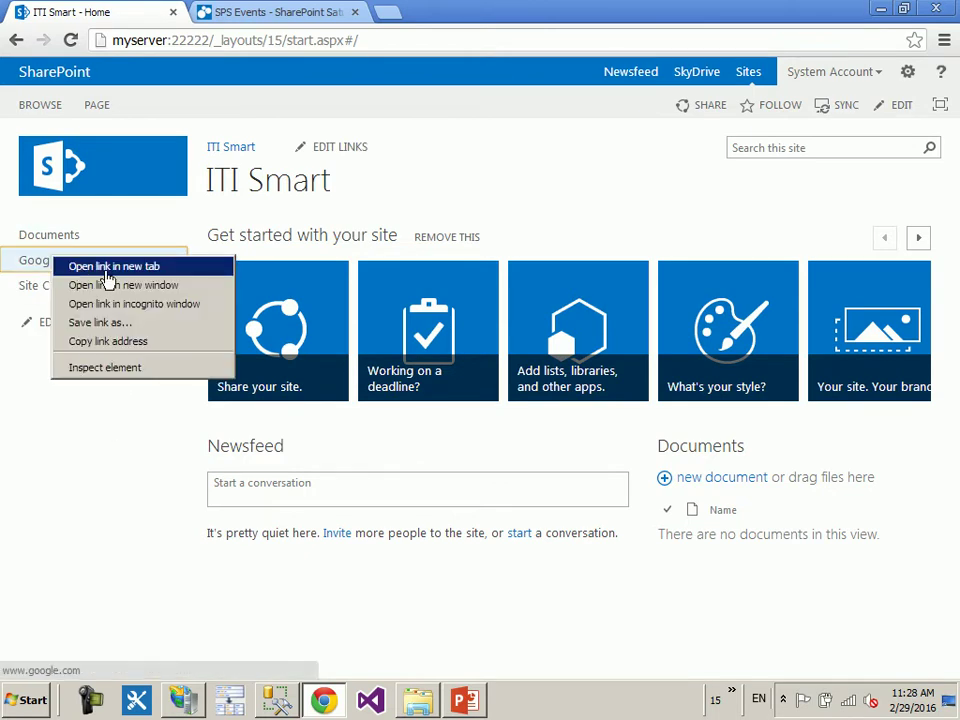
pyautogui.click(106, 268)
pyautogui.click(266, 16)
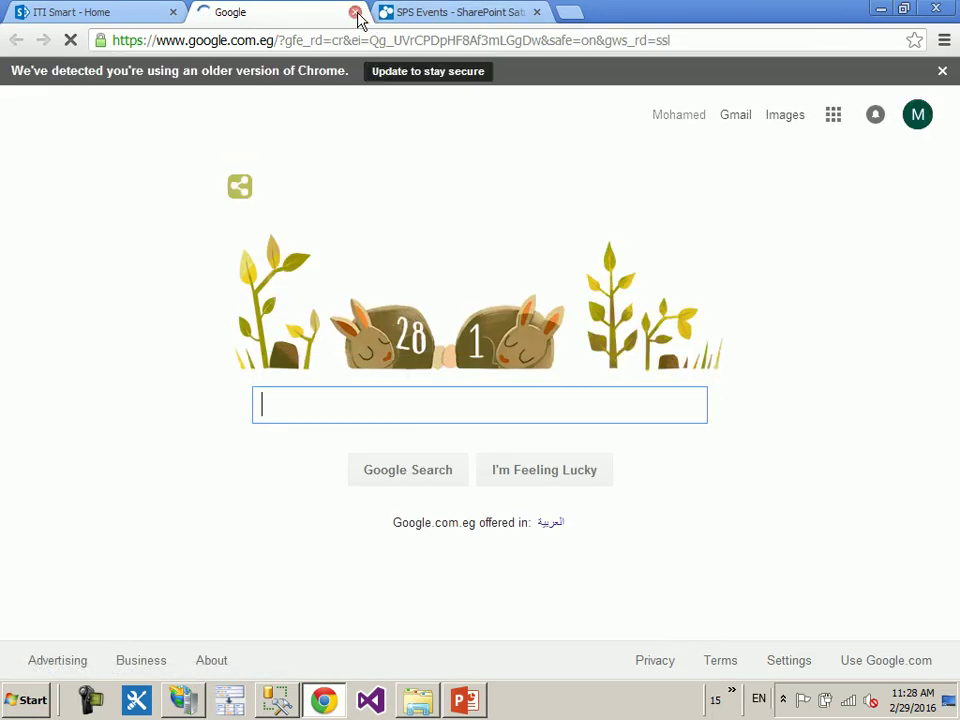
pyautogui.click(355, 13)
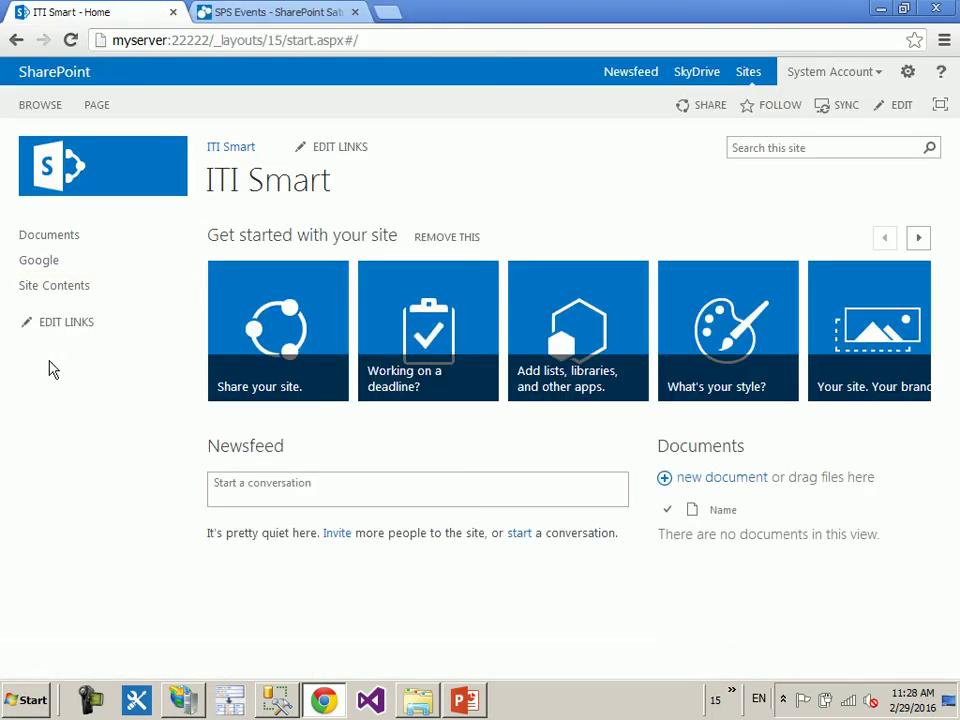
pyautogui.click(343, 146)
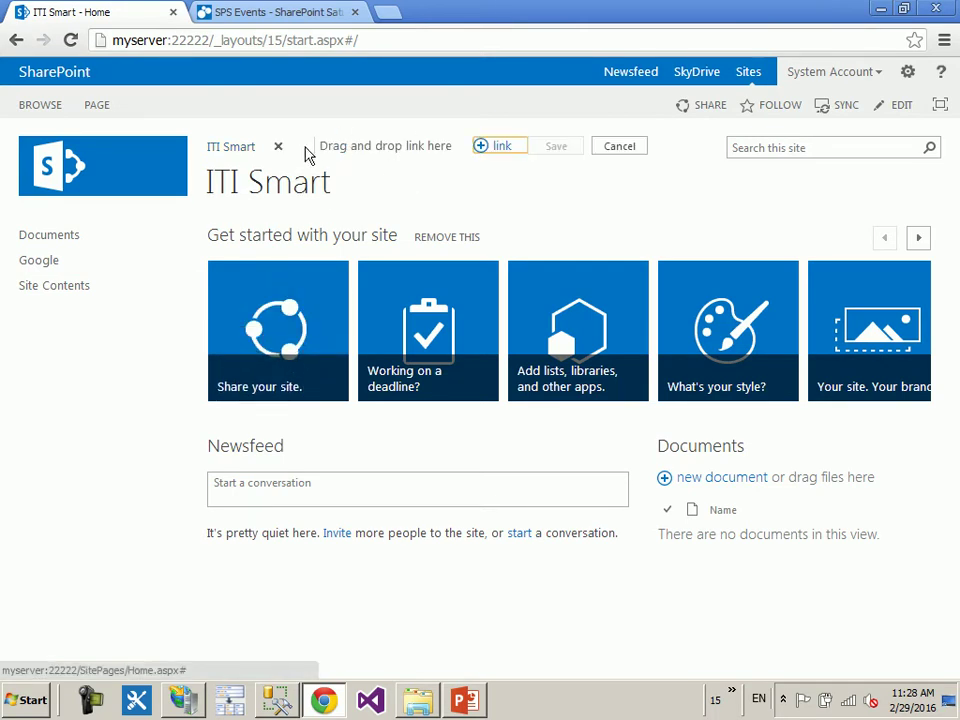
pyautogui.click(630, 148)
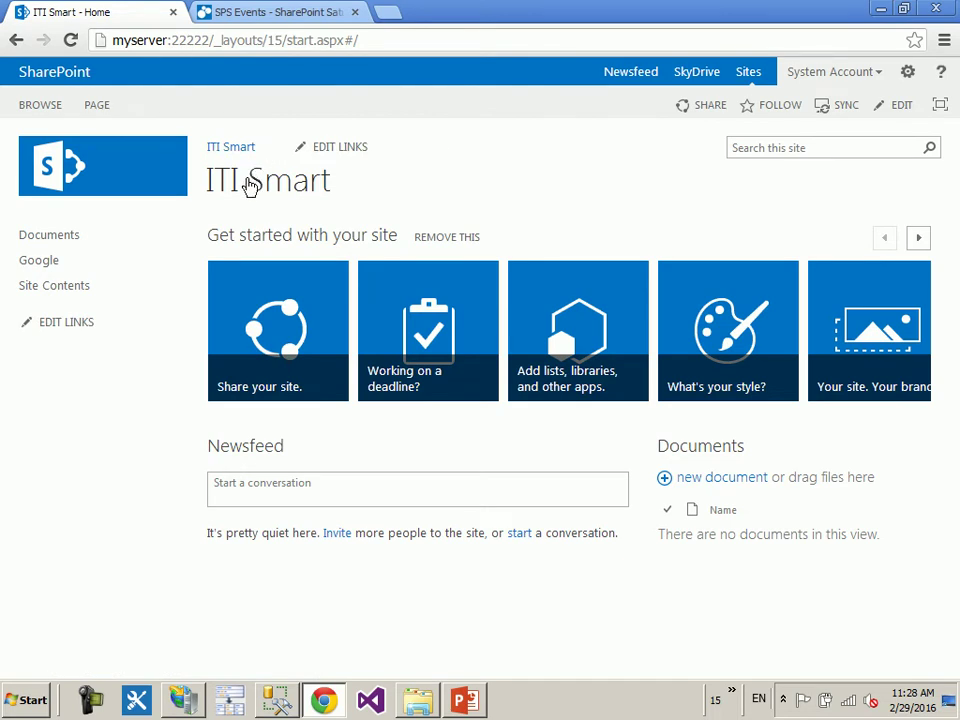
# - Open Site Contents and scroll down through the lists, libraries and apps tiles
pyautogui.click(100, 294)
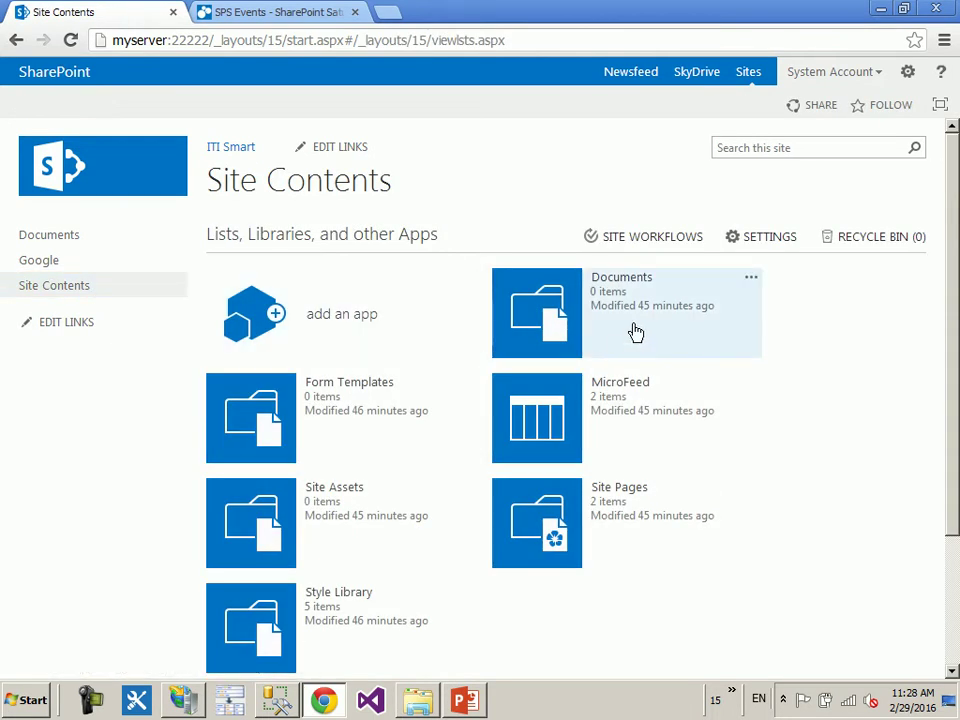
pyautogui.scroll(-1, 635, 332)
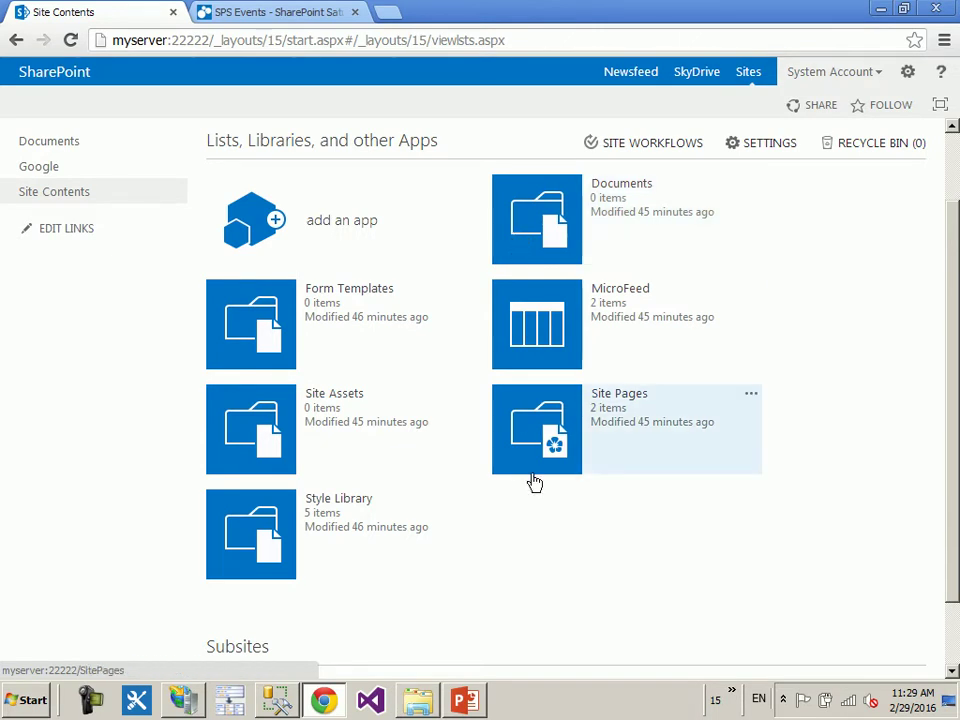
# - Open the Site Pages library and open Home and How To Use This Library in new tabs
pyautogui.click(556, 430)
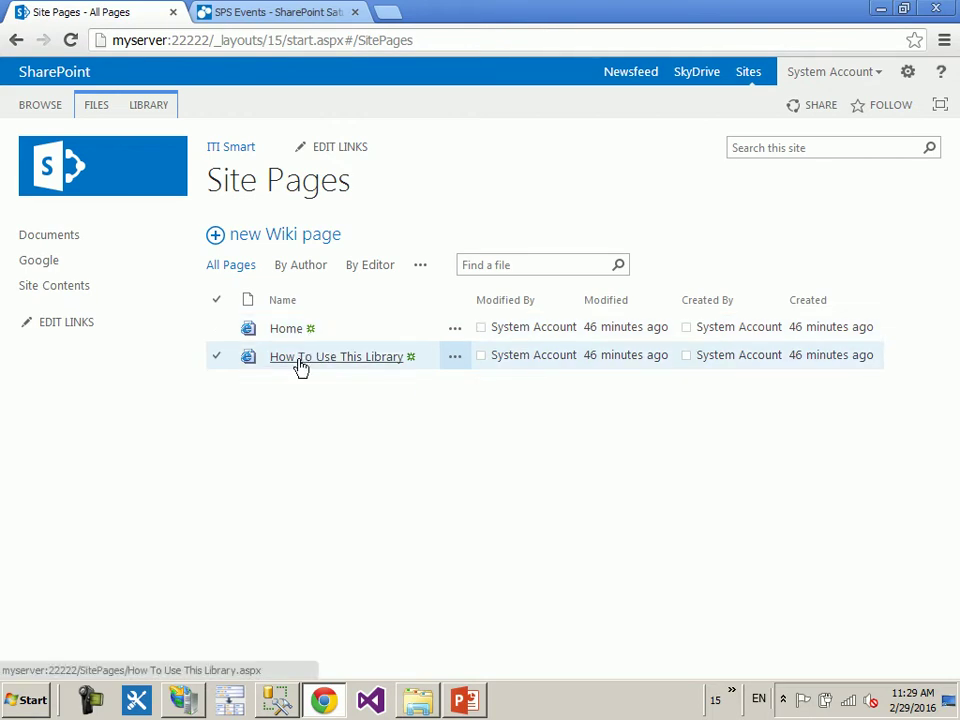
pyautogui.rightClick(286, 332)
pyautogui.click(330, 344)
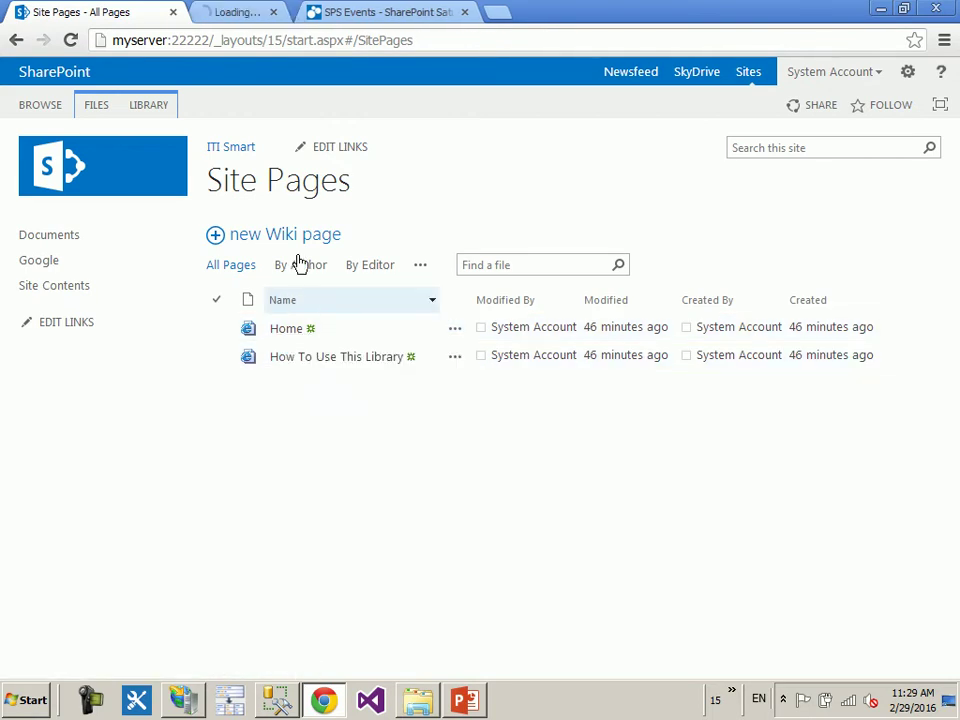
pyautogui.click(290, 10)
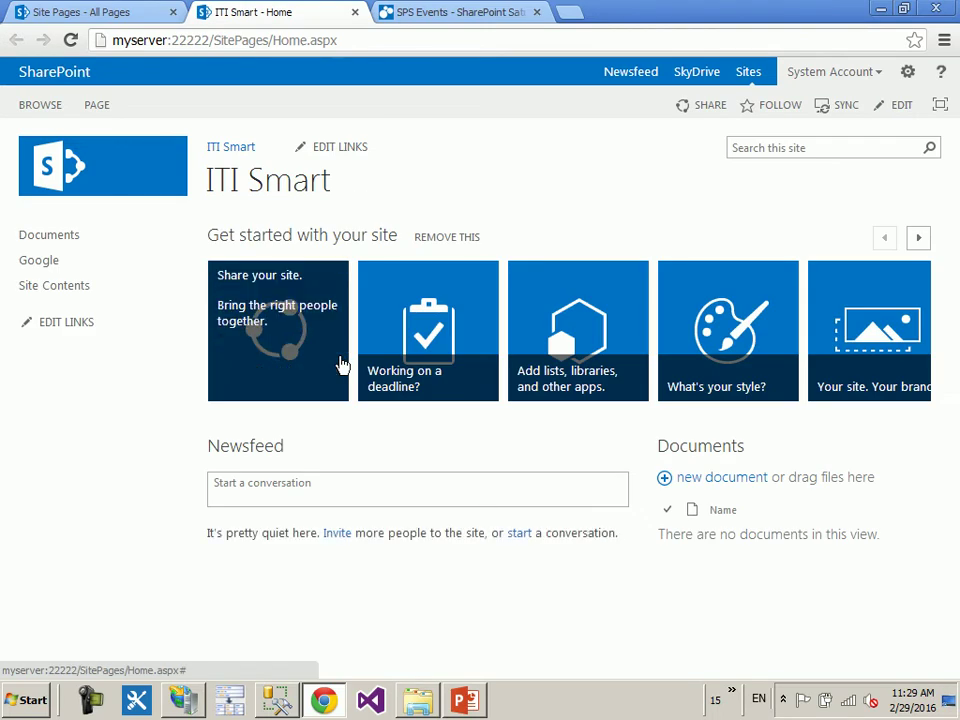
pyautogui.click(116, 11)
pyautogui.rightClick(304, 360)
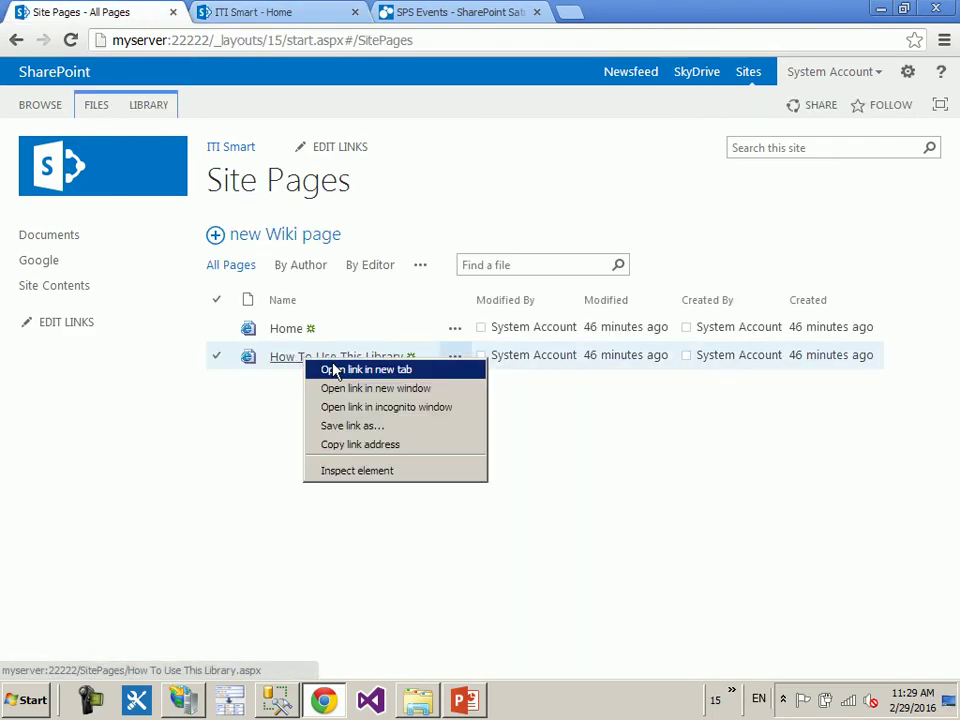
pyautogui.click(366, 370)
pyautogui.click(445, 12)
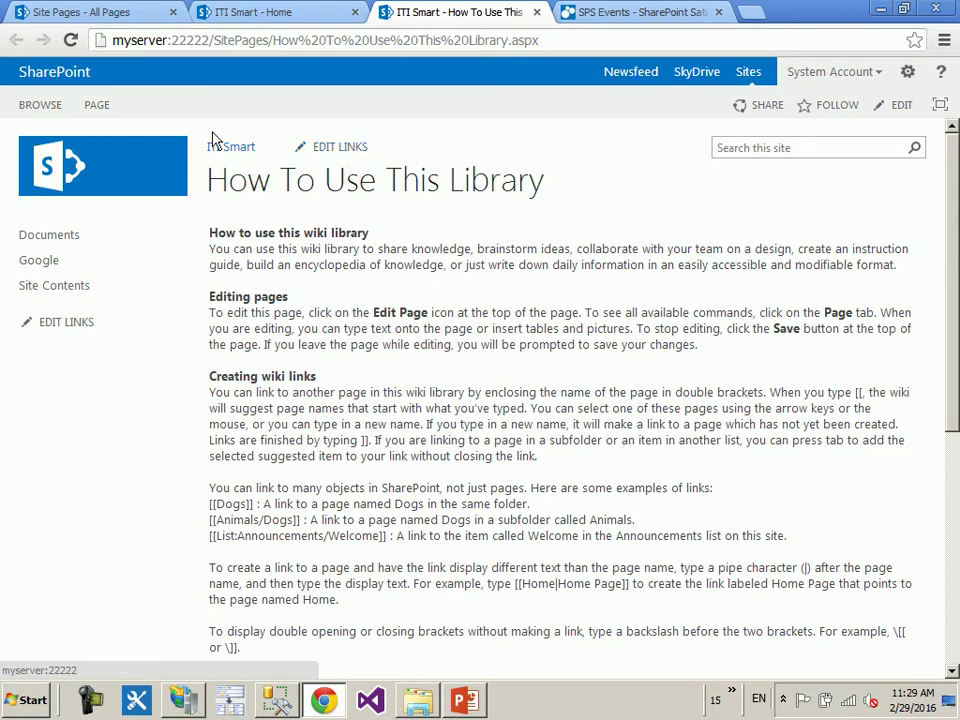
# - Make How To Use This Library the site homepage from the PAGE ribbon and confirm
pyautogui.click(95, 106)
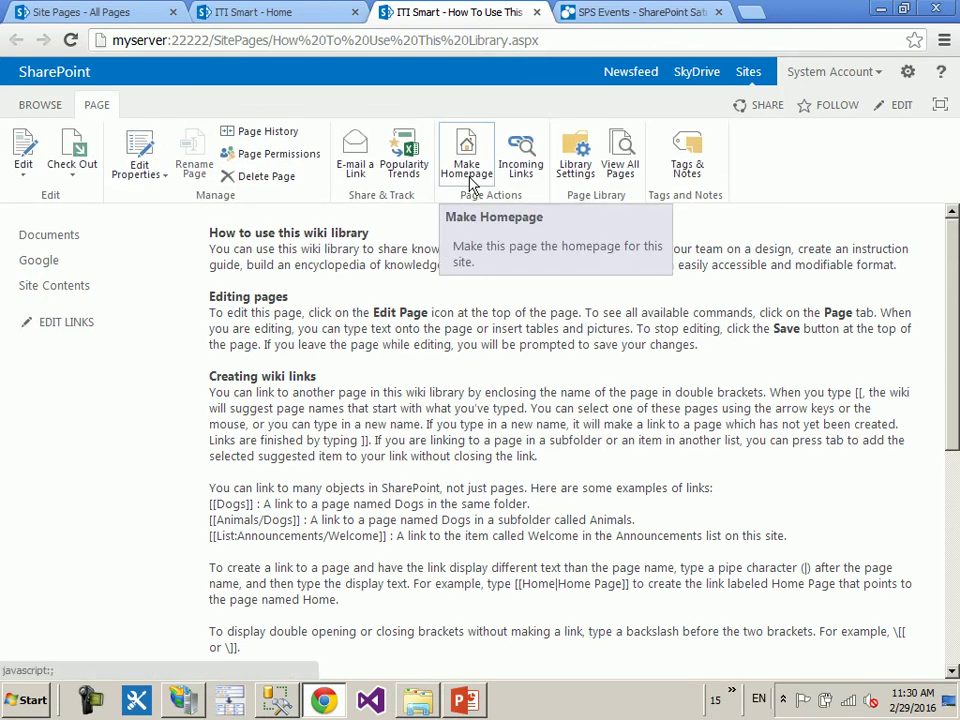
pyautogui.click(472, 178)
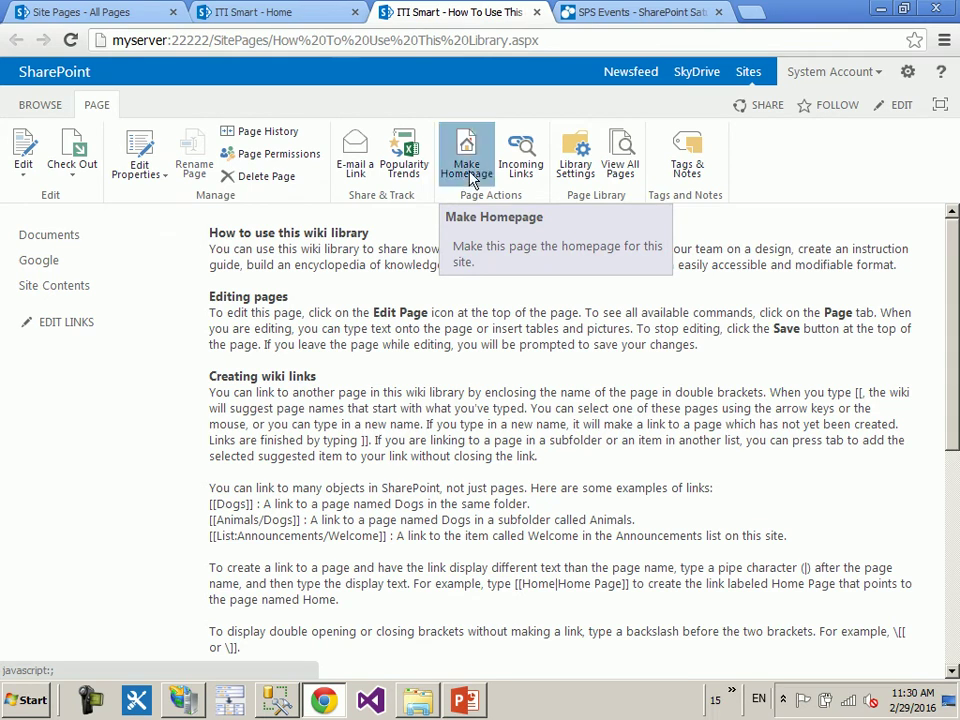
pyautogui.click(480, 376)
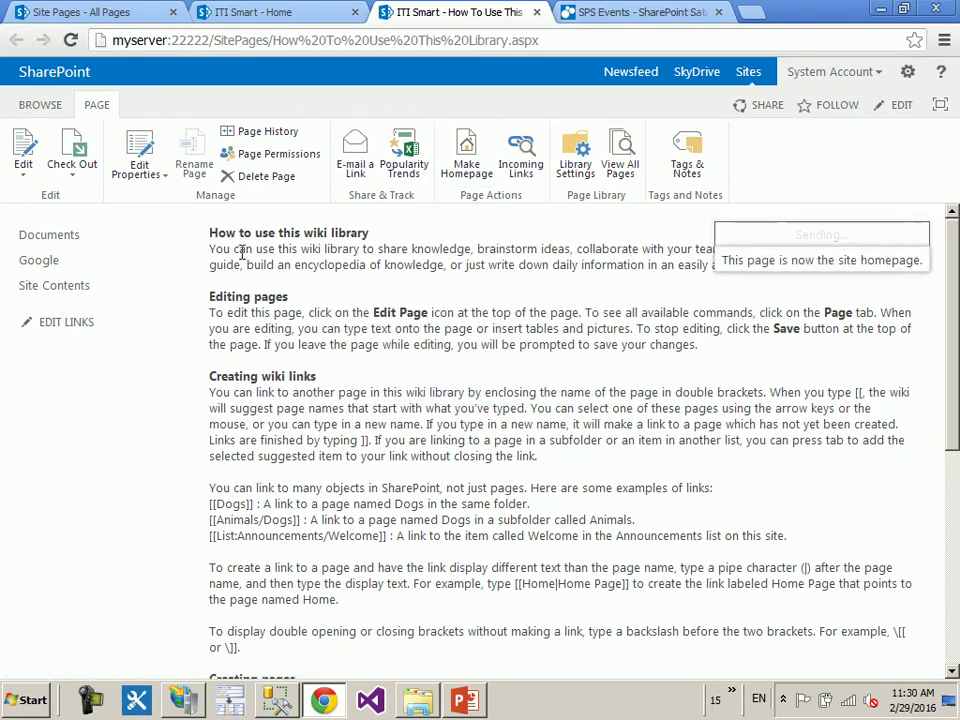
pyautogui.click(40, 104)
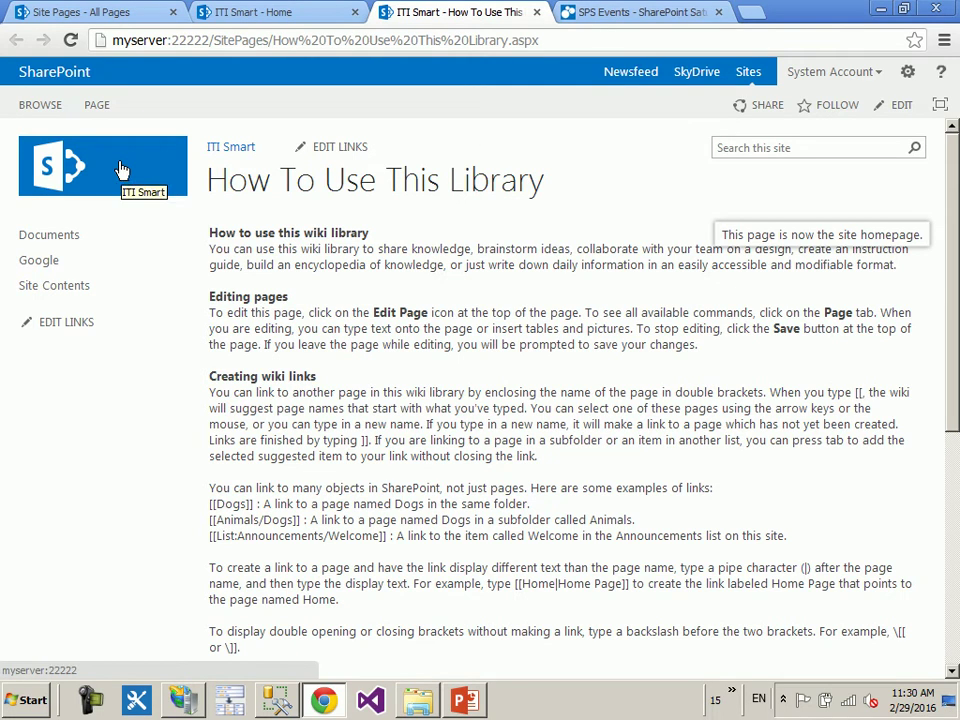
# - Reload the ITI Smart home tab to check the new homepage, then return to the library page tab
pyautogui.click(255, 12)
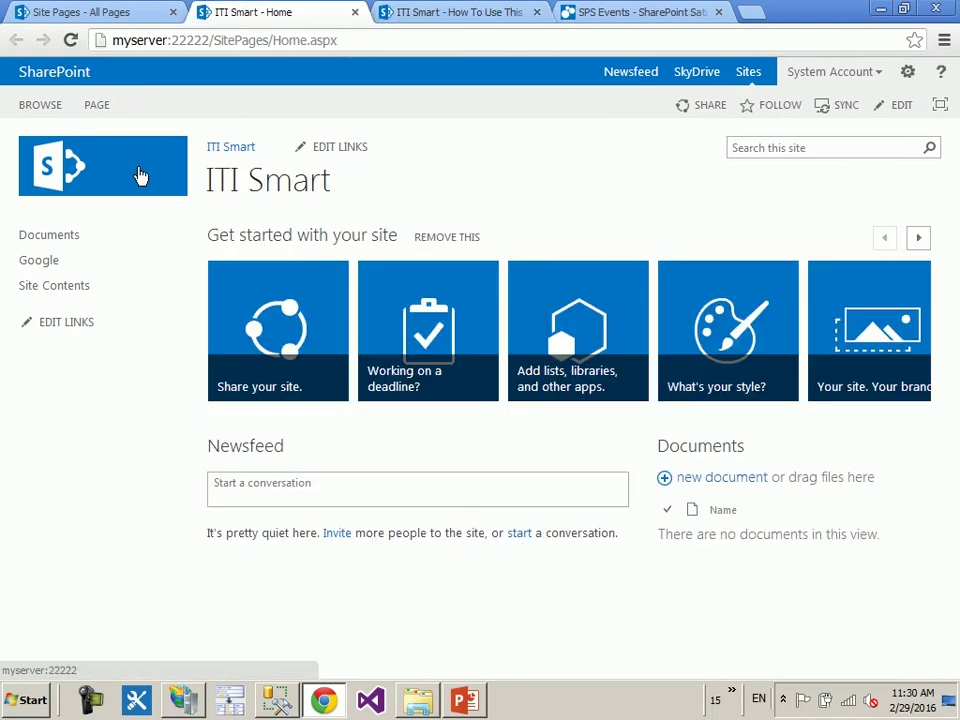
pyautogui.click(139, 176)
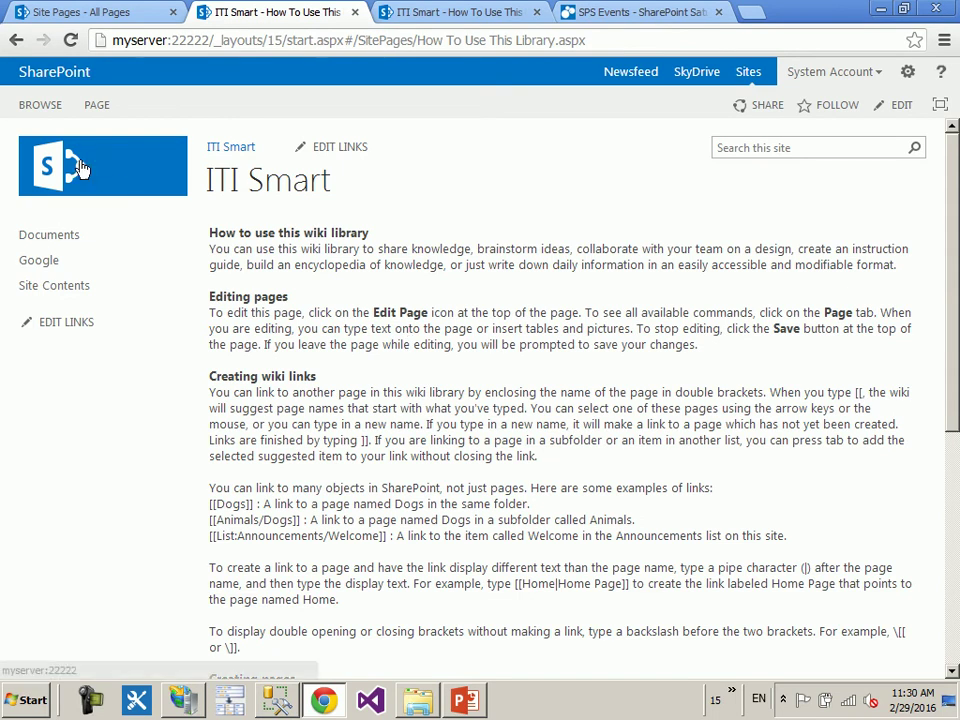
pyautogui.click(75, 140)
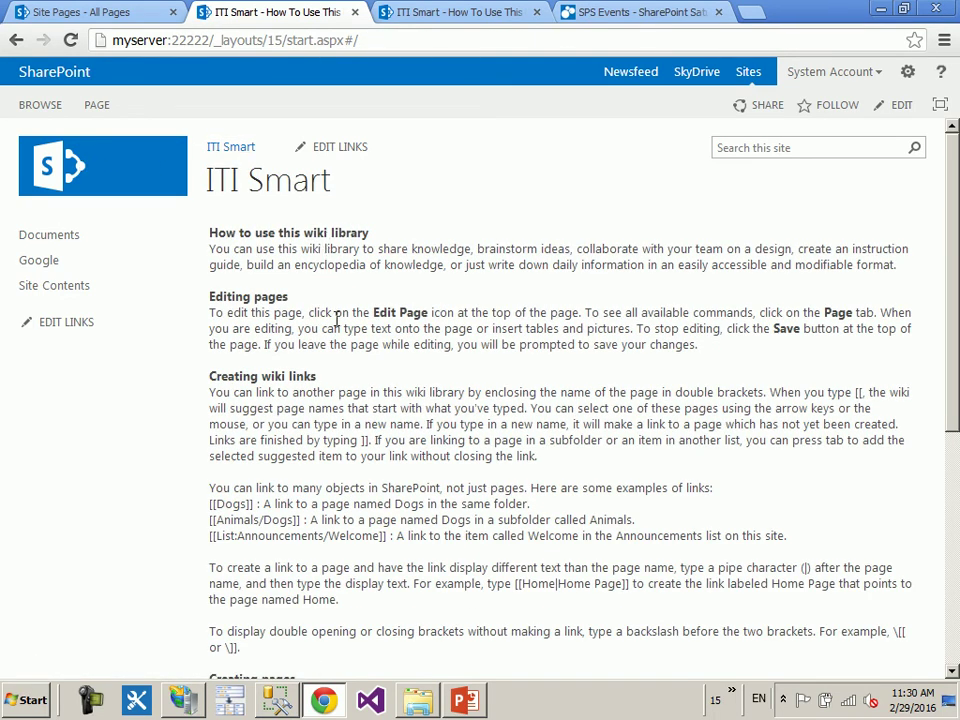
pyautogui.hotkey('ctrl', 'Tab')
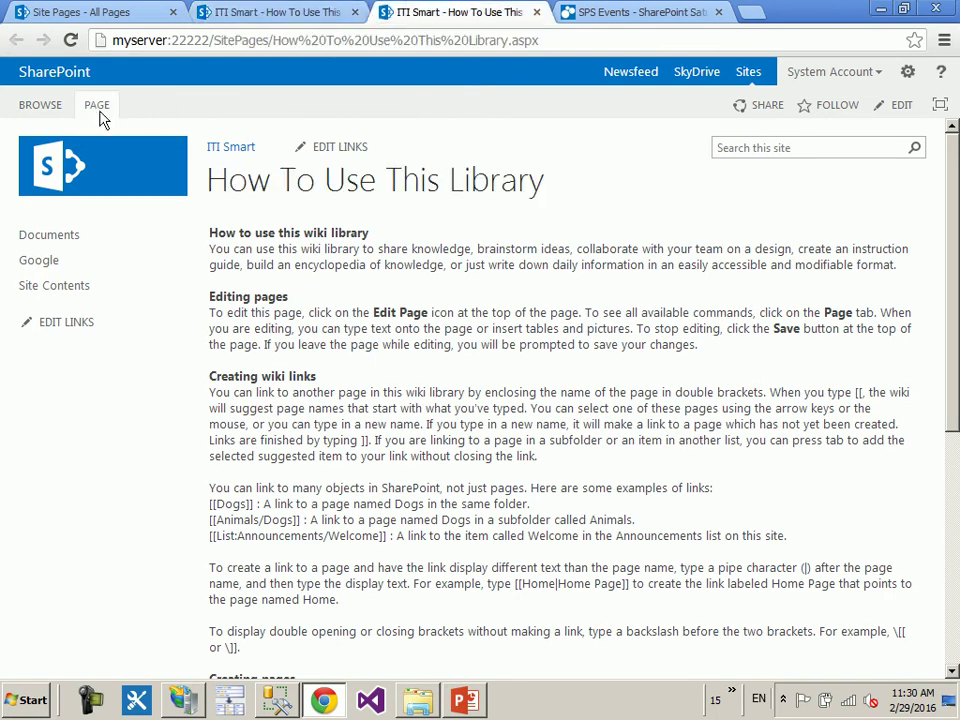
# - Make the Home page in Site Pages the ITI Smart site homepage
pyautogui.click(97, 106)
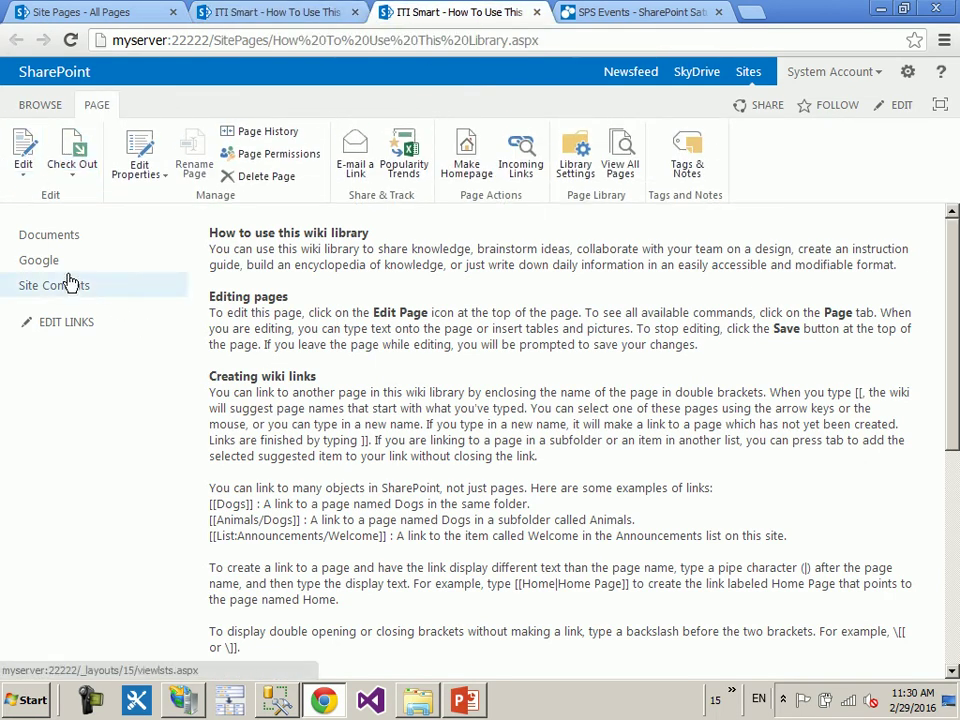
pyautogui.click(68, 281)
pyautogui.click(553, 530)
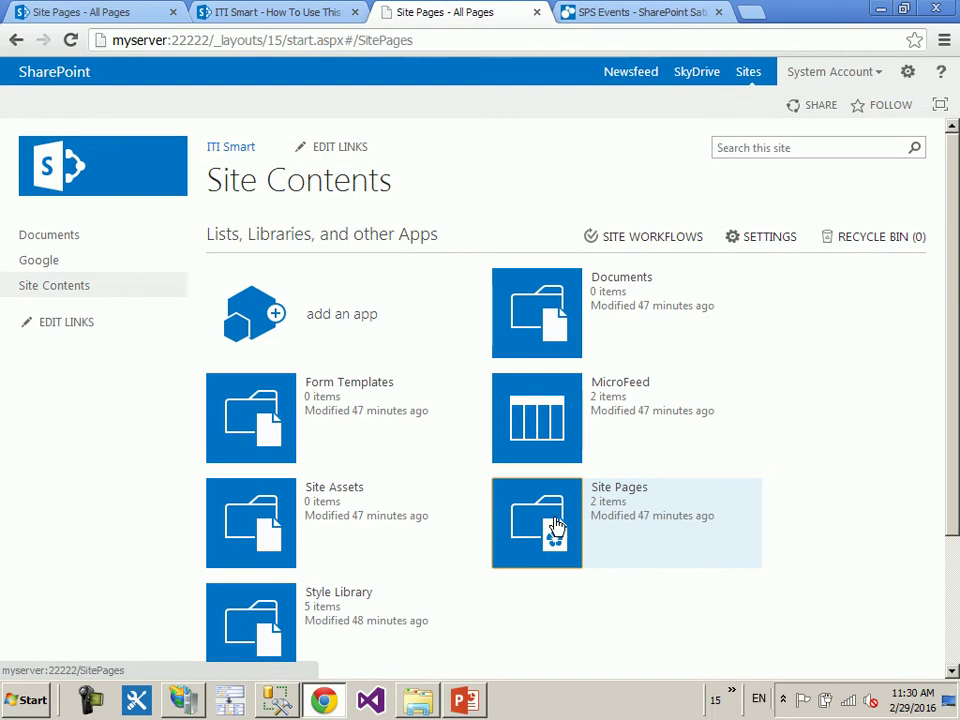
pyautogui.click(290, 330)
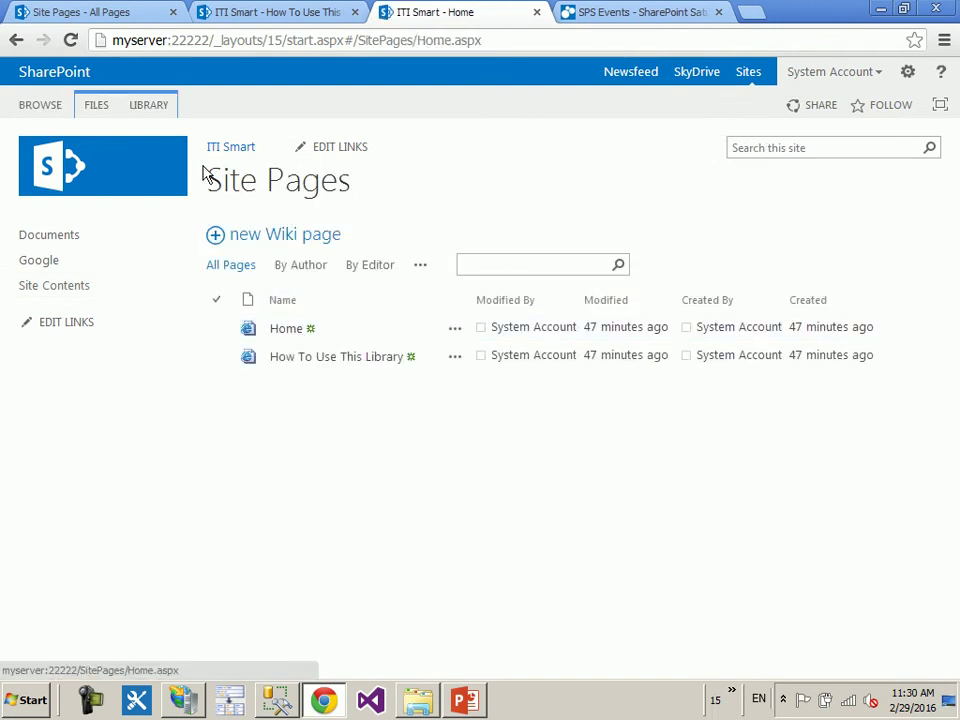
pyautogui.click(100, 106)
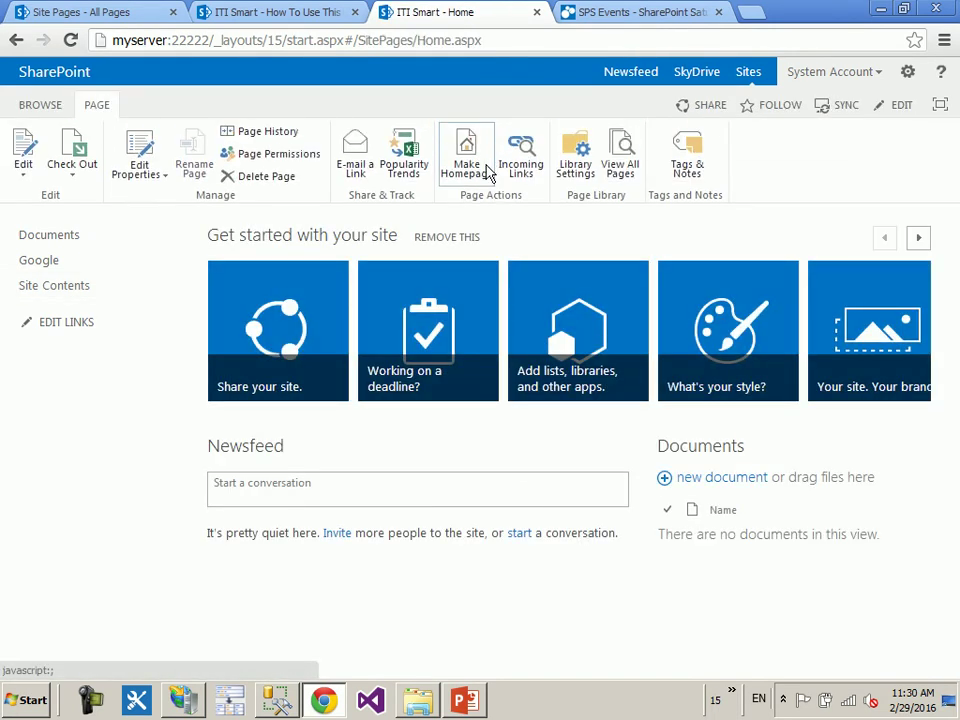
pyautogui.click(488, 172)
pyautogui.click(515, 385)
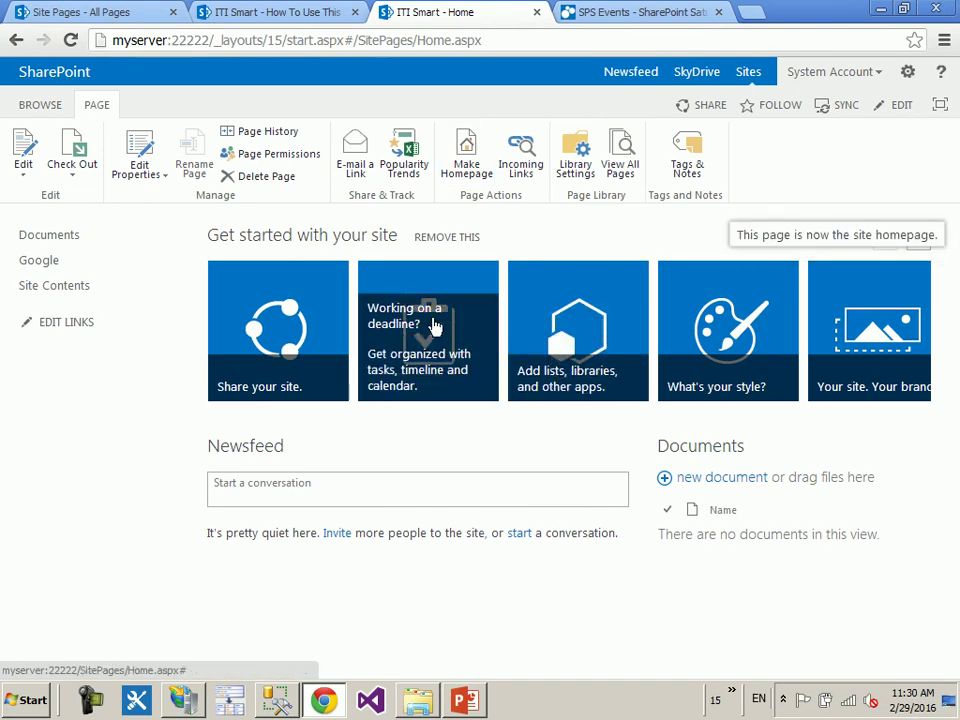
# - Check the restored ITI Smart home page across the open browser tabs
pyautogui.click(316, 8)
pyautogui.click(146, 189)
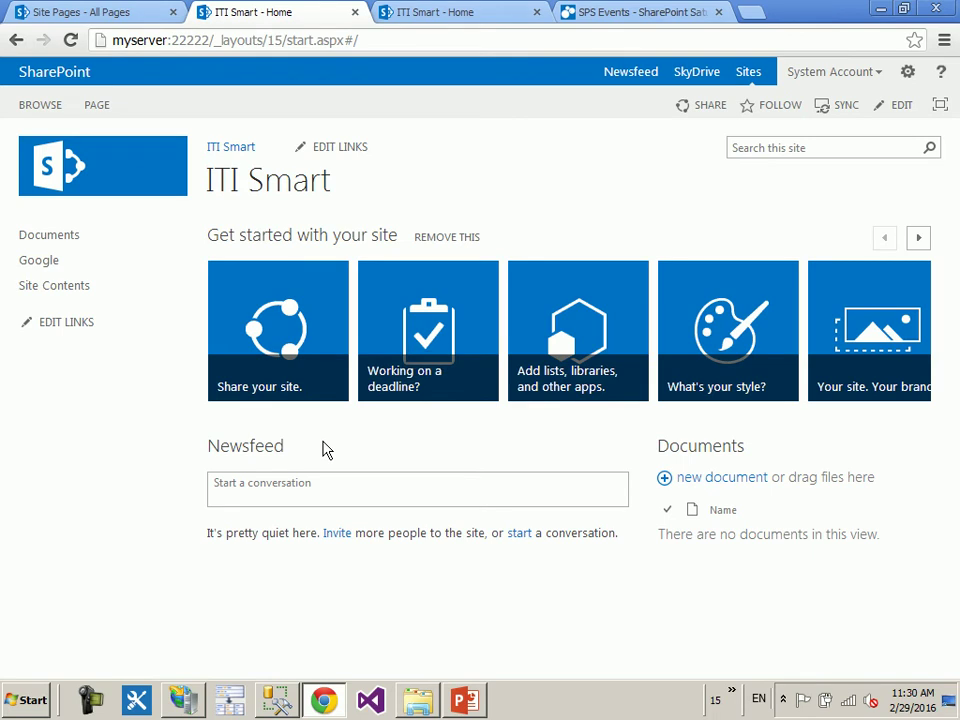
pyautogui.click(467, 11)
pyautogui.click(279, 11)
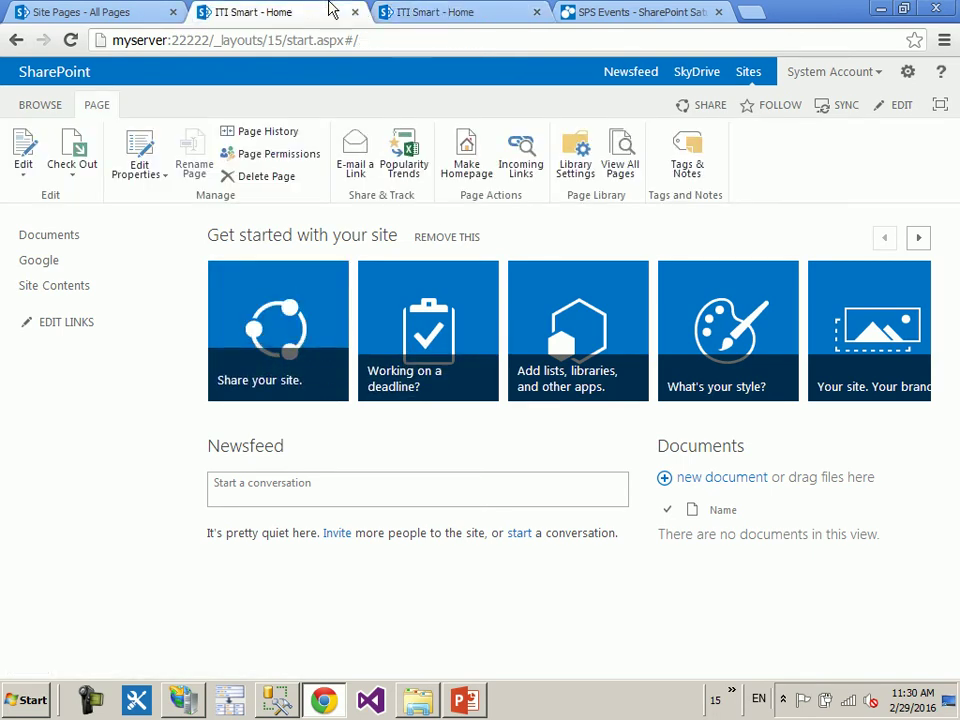
pyautogui.click(476, 11)
pyautogui.click(135, 14)
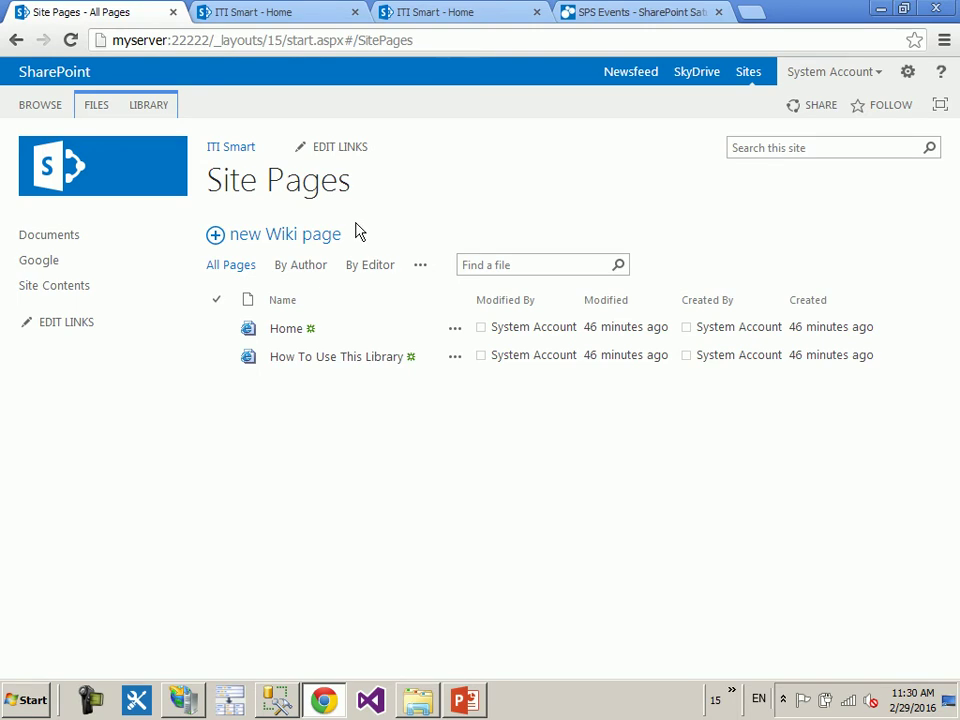
pyautogui.click(312, 11)
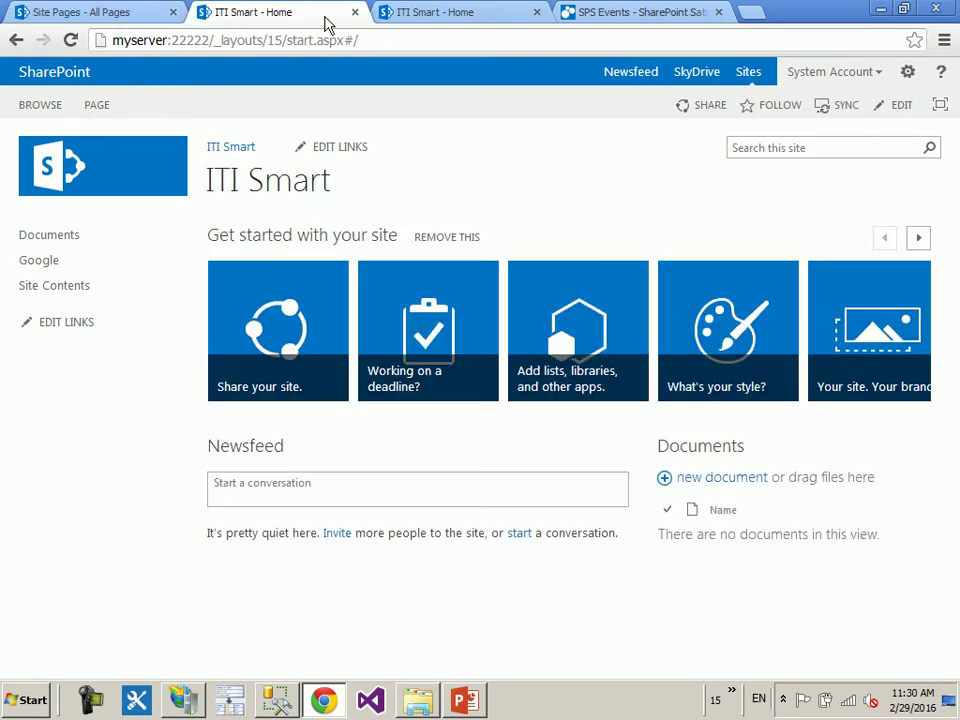
# - Post the test message 'sgxhssc' to the site newsfeed, signing in when prompted
pyautogui.click(287, 486)
pyautogui.write('sgxhssc')
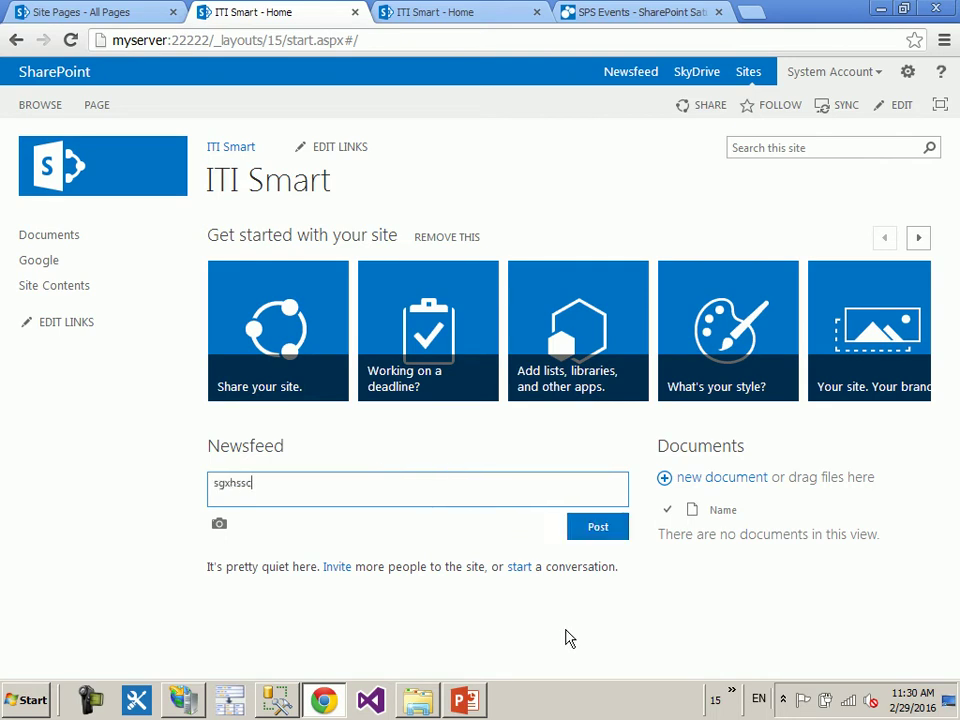
pyautogui.click(596, 532)
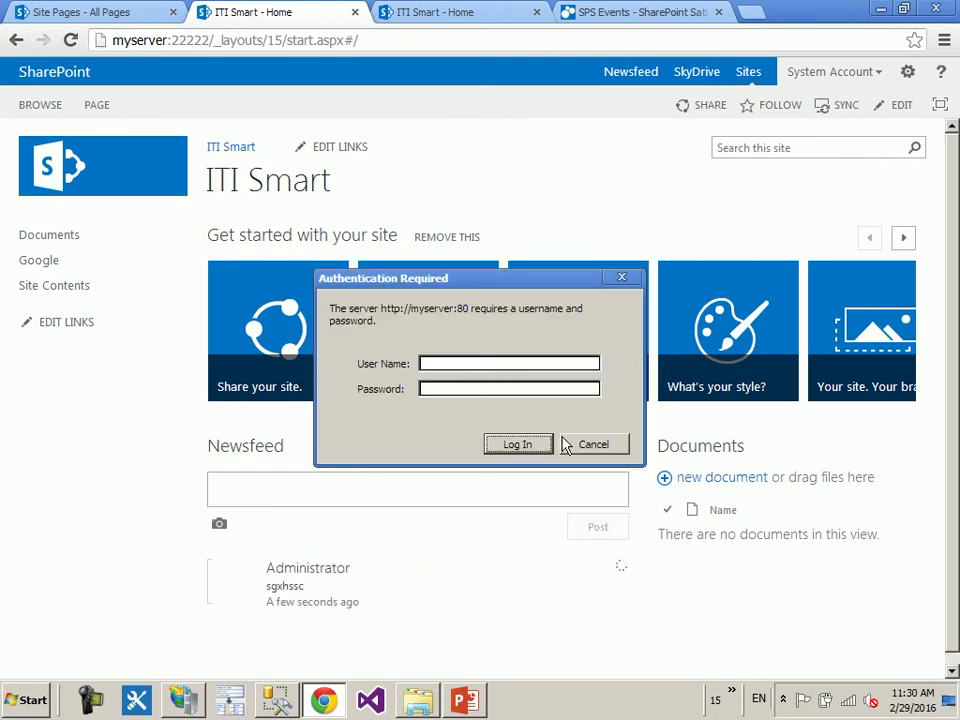
pyautogui.write('administrat*')
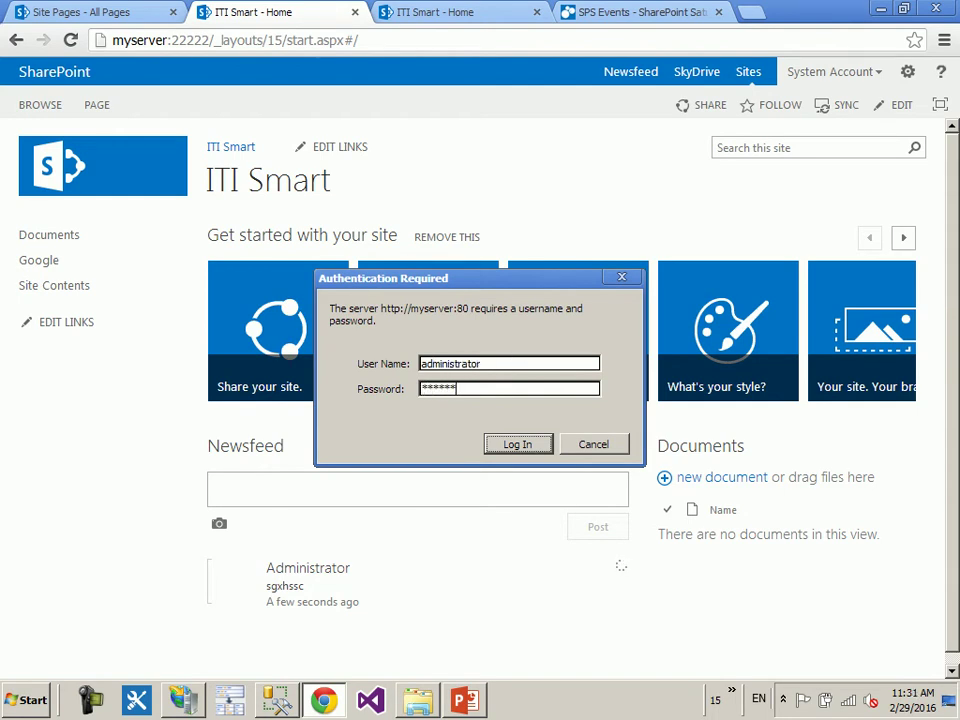
pyautogui.press('Return')
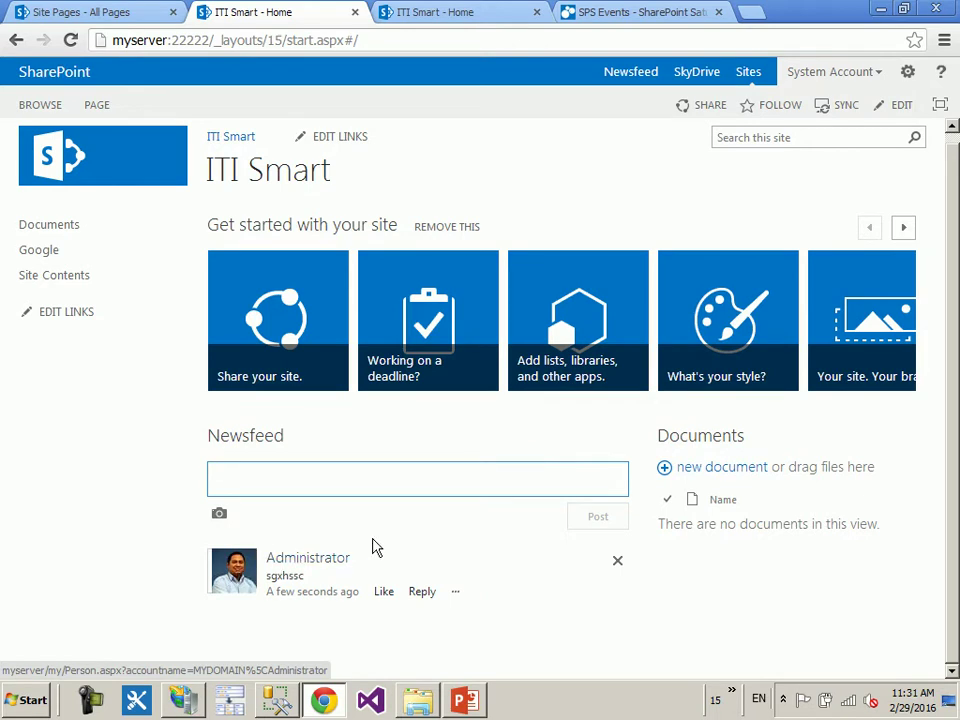
# - Like the 'sgxhssc' newsfeed post and reply to it with 'sfhgg'
pyautogui.click(383, 592)
pyautogui.click(433, 592)
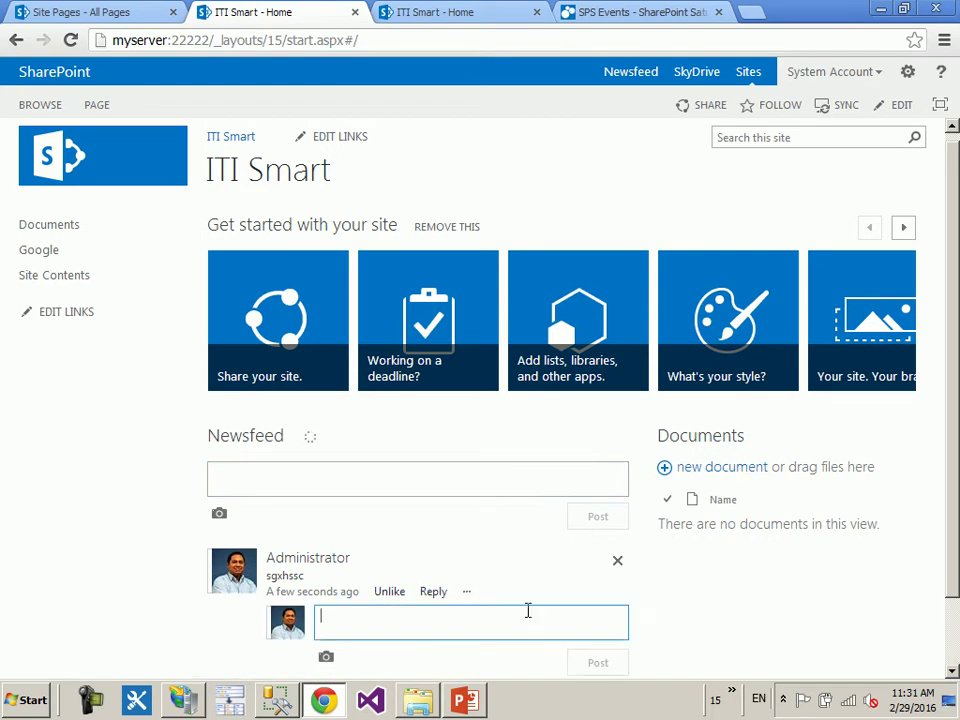
pyautogui.write('sfhgg')
pyautogui.press('Return')
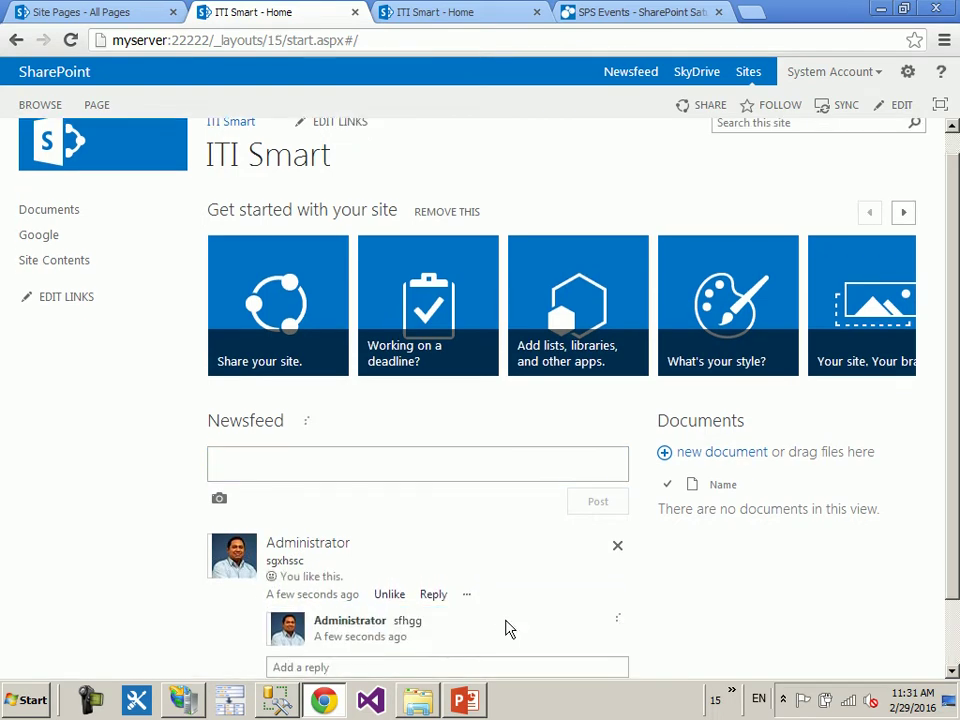
pyautogui.scroll(-2, 600, 590)
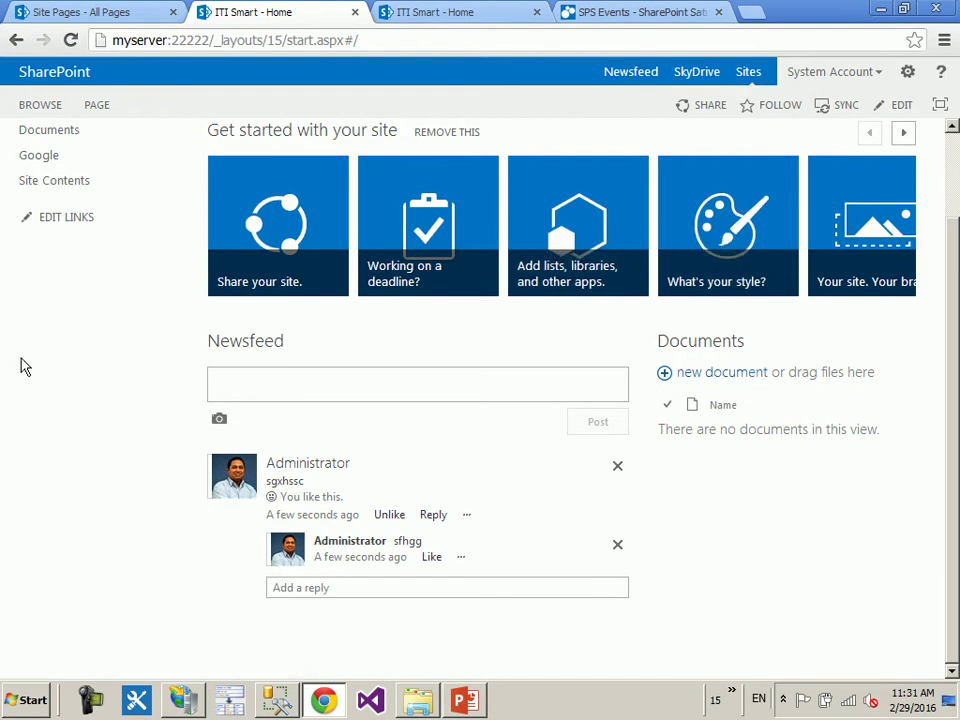
pyautogui.scroll(1, 60, 300)
# - Upload Intake 36 Schedule.xlsx into the Documents library, then return to the ITI Smart home page
pyautogui.click(68, 234)
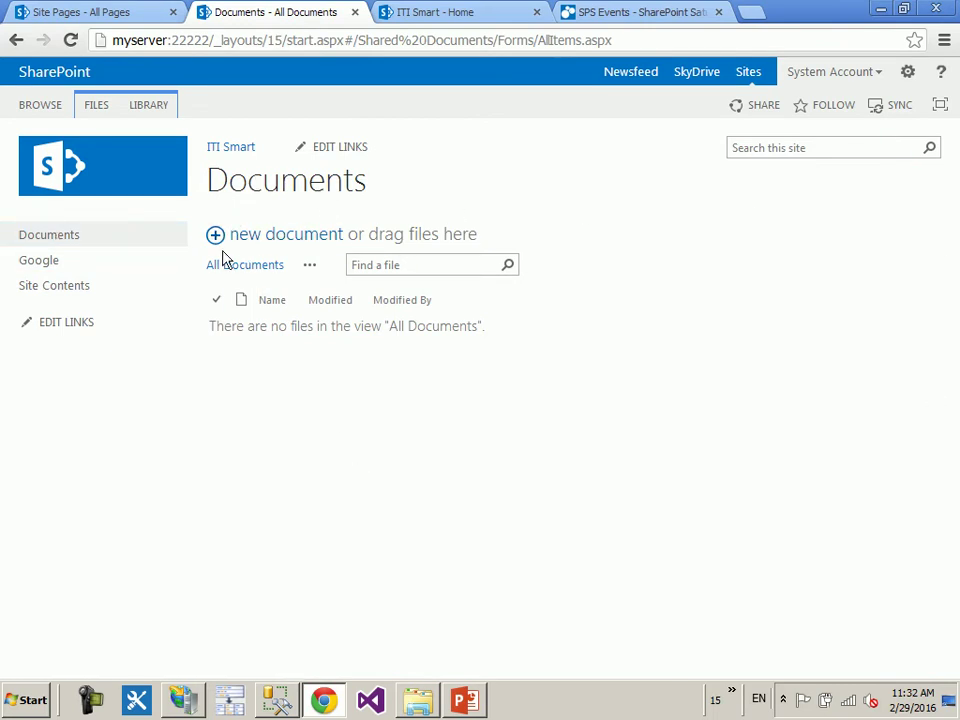
pyautogui.click(72, 294)
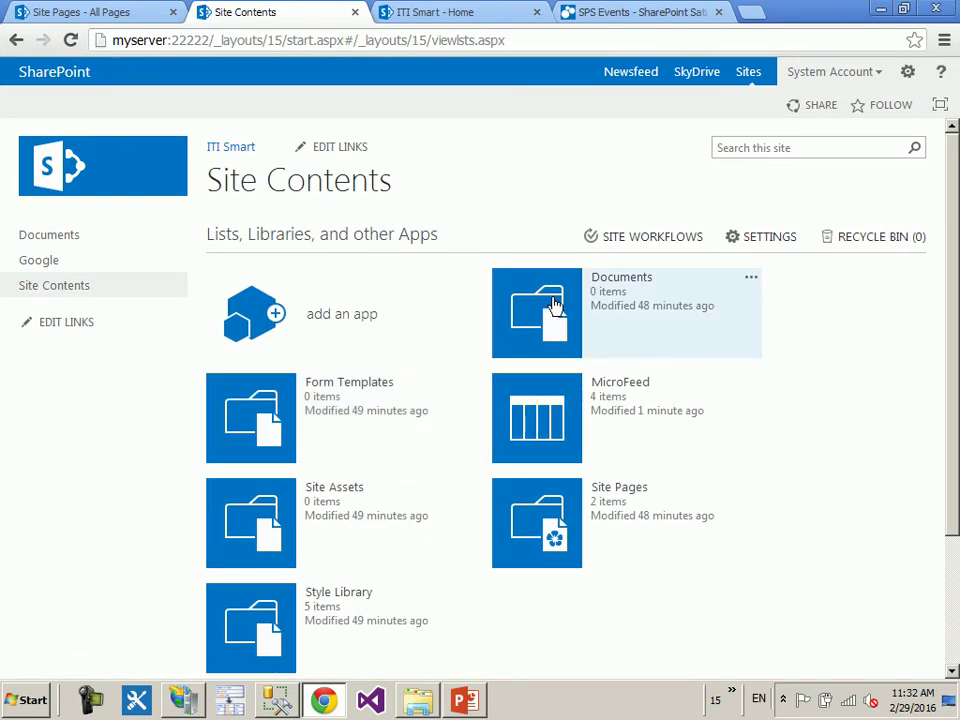
pyautogui.click(555, 306)
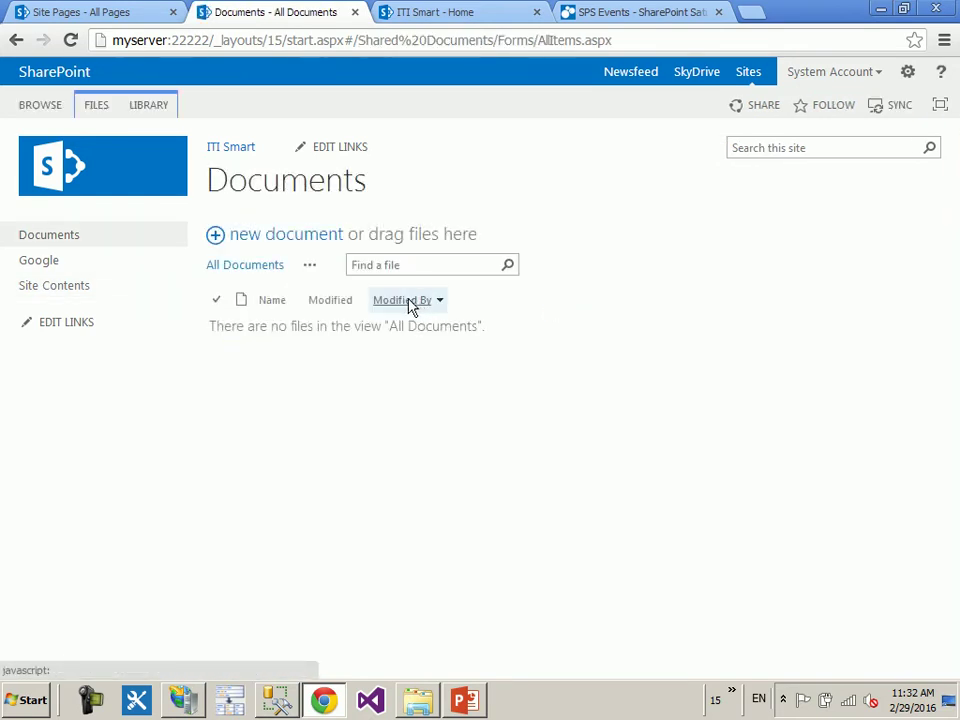
pyautogui.click(280, 240)
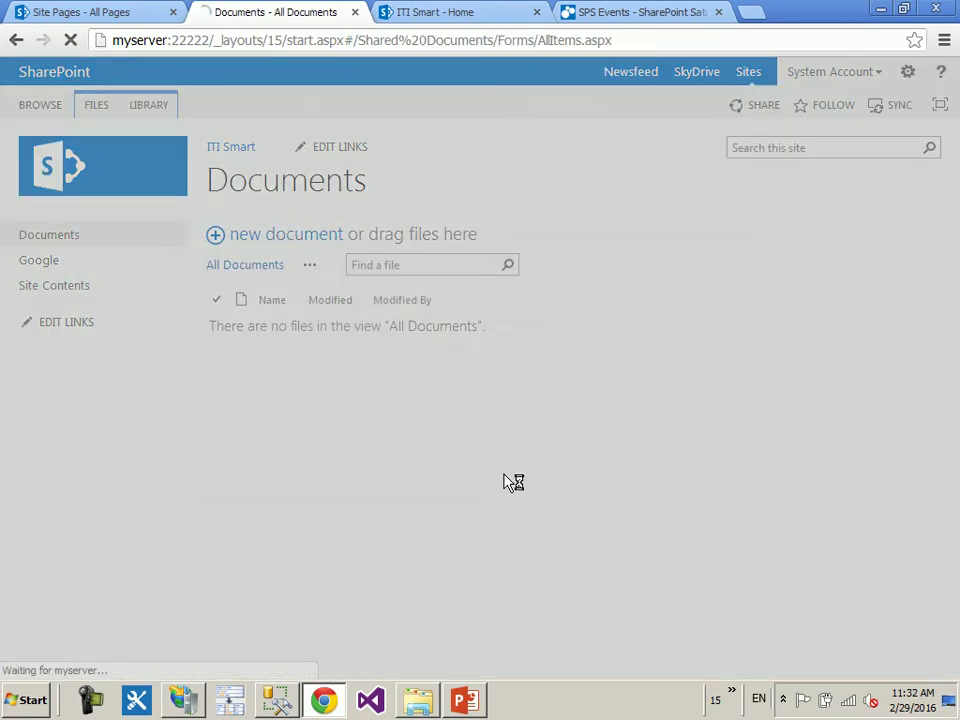
pyautogui.click(470, 330)
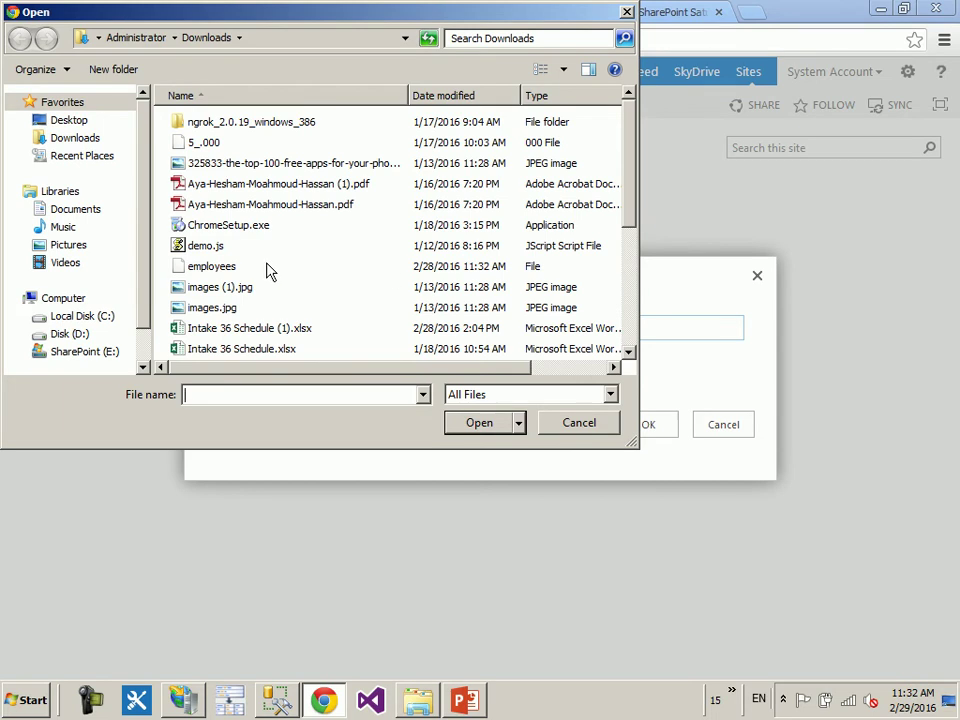
pyautogui.click(268, 268)
pyautogui.scroll(-2, 358, 272)
pyautogui.scroll(-1, 358, 272)
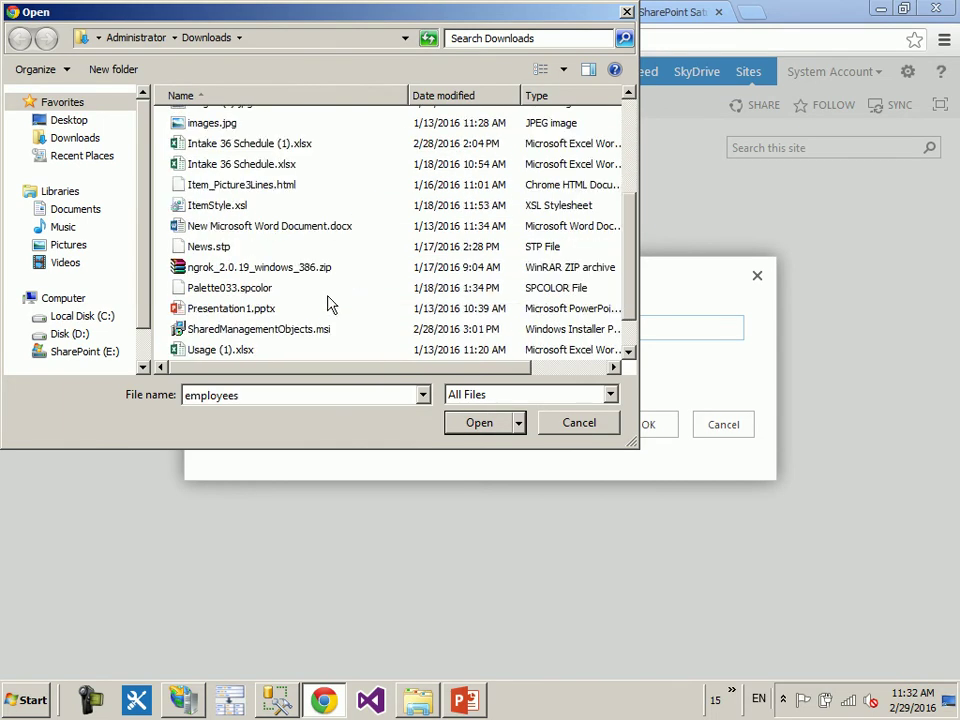
pyautogui.doubleClick(261, 166)
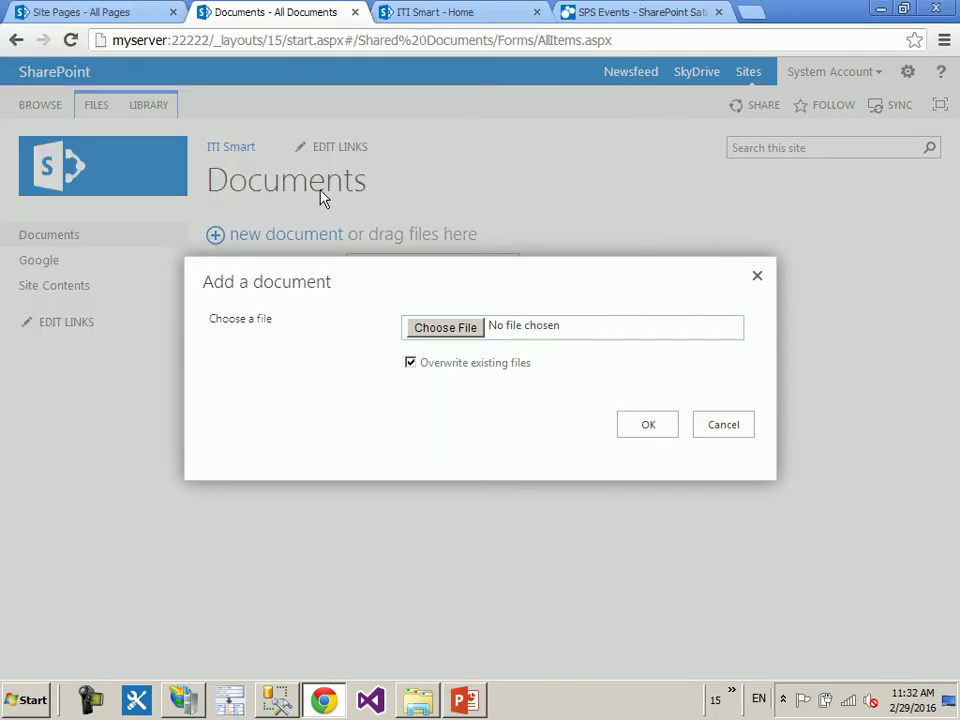
pyautogui.click(640, 428)
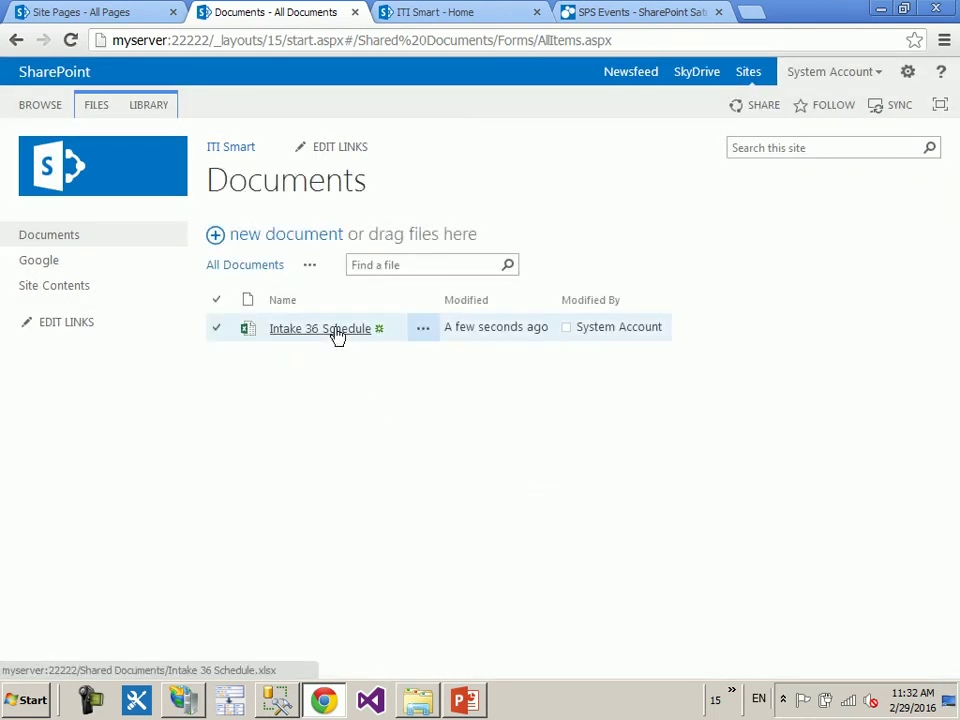
pyautogui.click(94, 163)
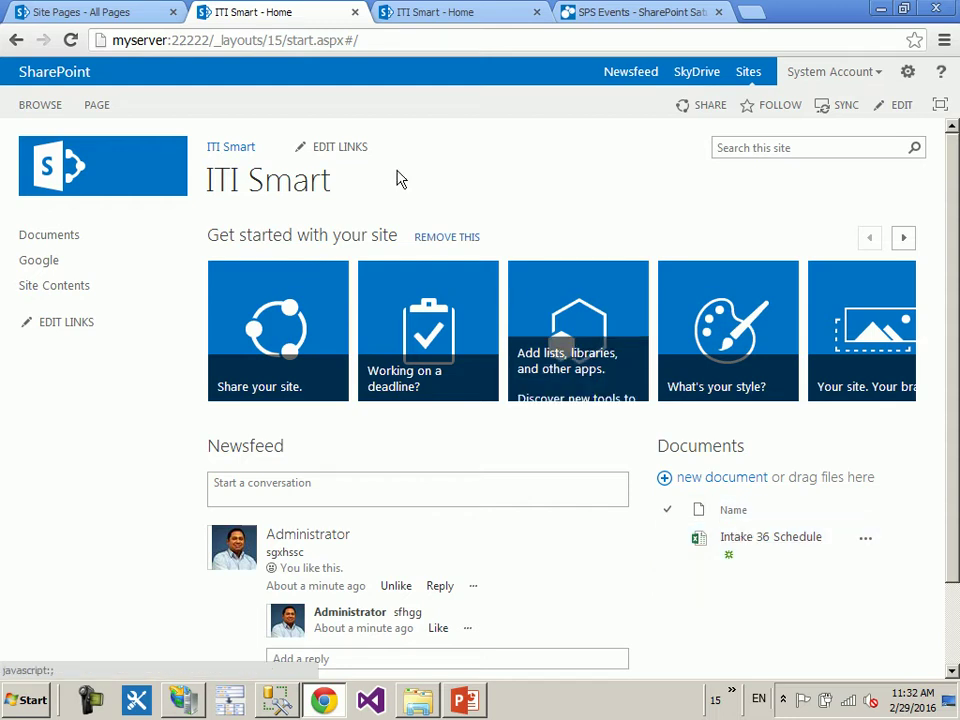
# - Look over the Documents library and MicroFeed list, ending on ITI Smart's Site Contents page
pyautogui.click(62, 237)
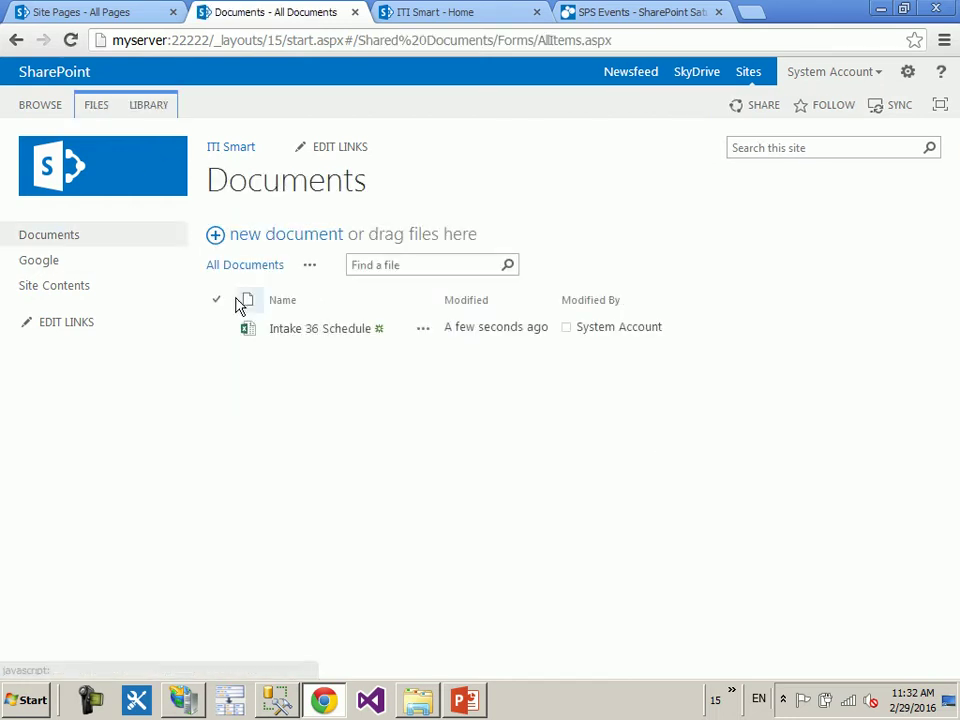
pyautogui.click(132, 198)
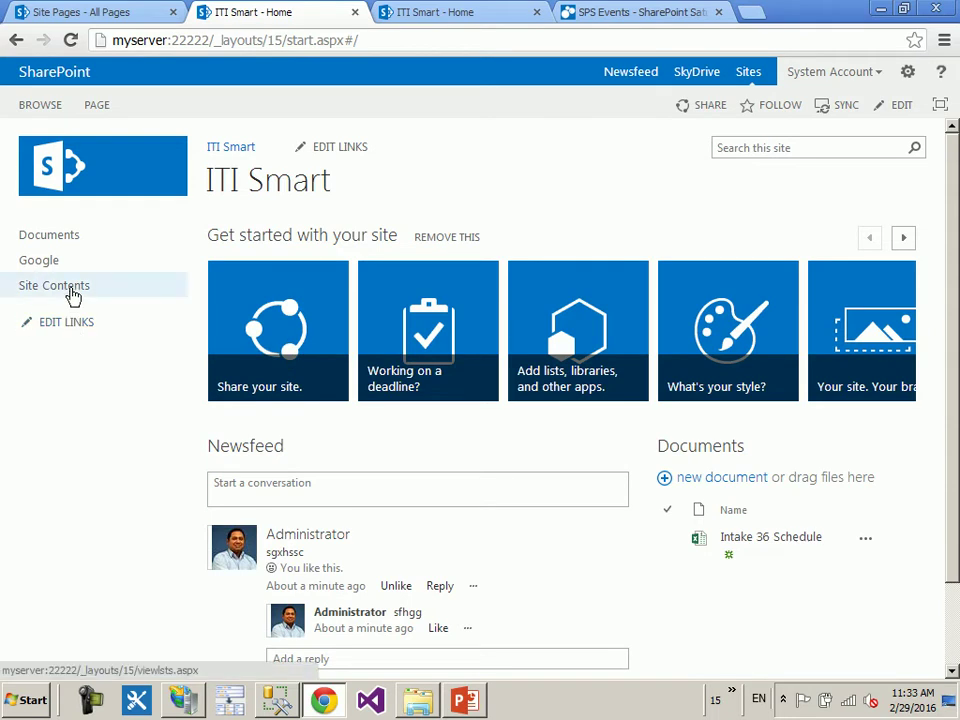
pyautogui.click(54, 286)
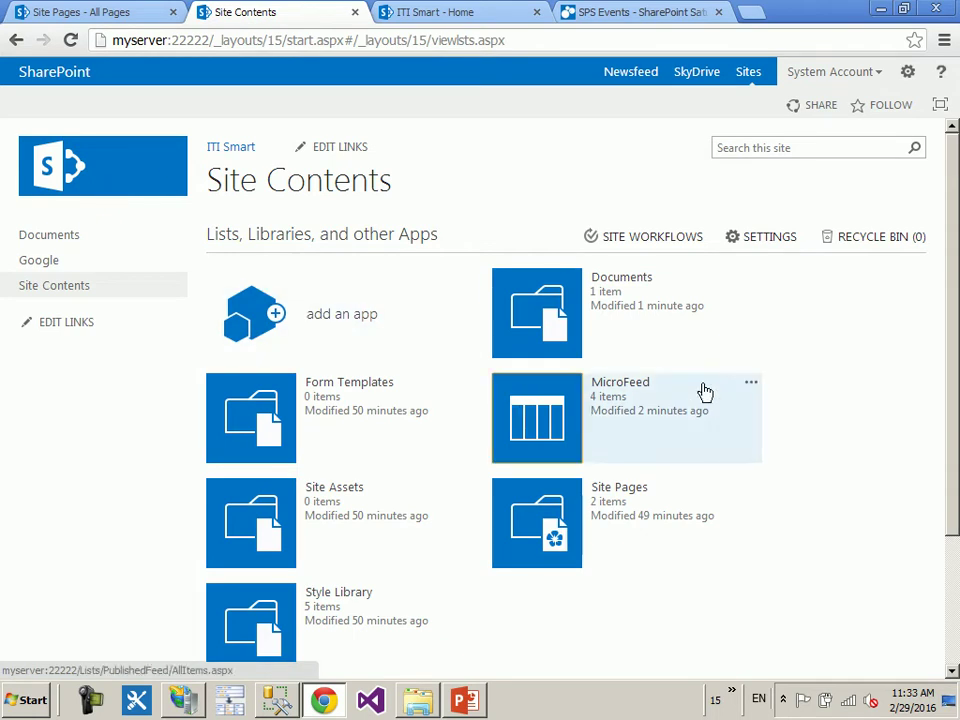
pyautogui.click(606, 398)
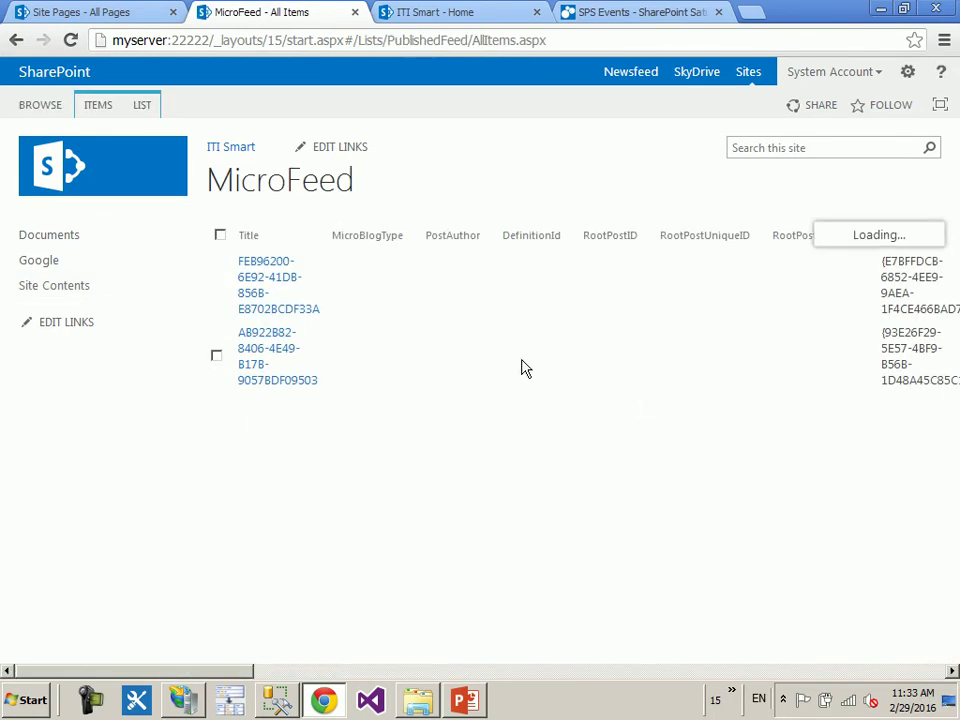
pyautogui.click(62, 168)
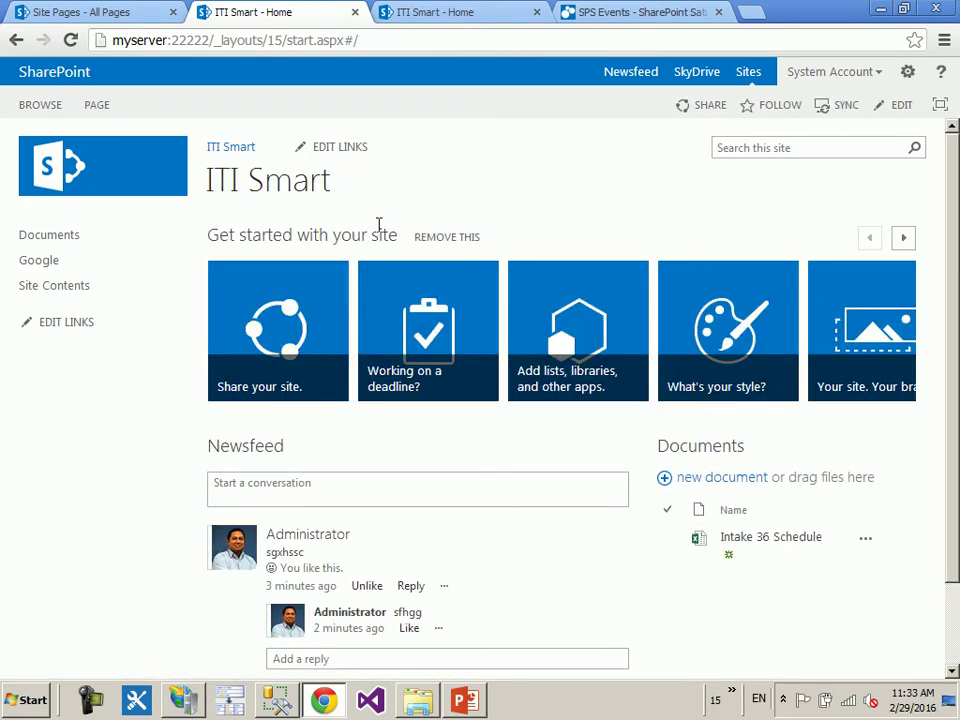
pyautogui.click(68, 288)
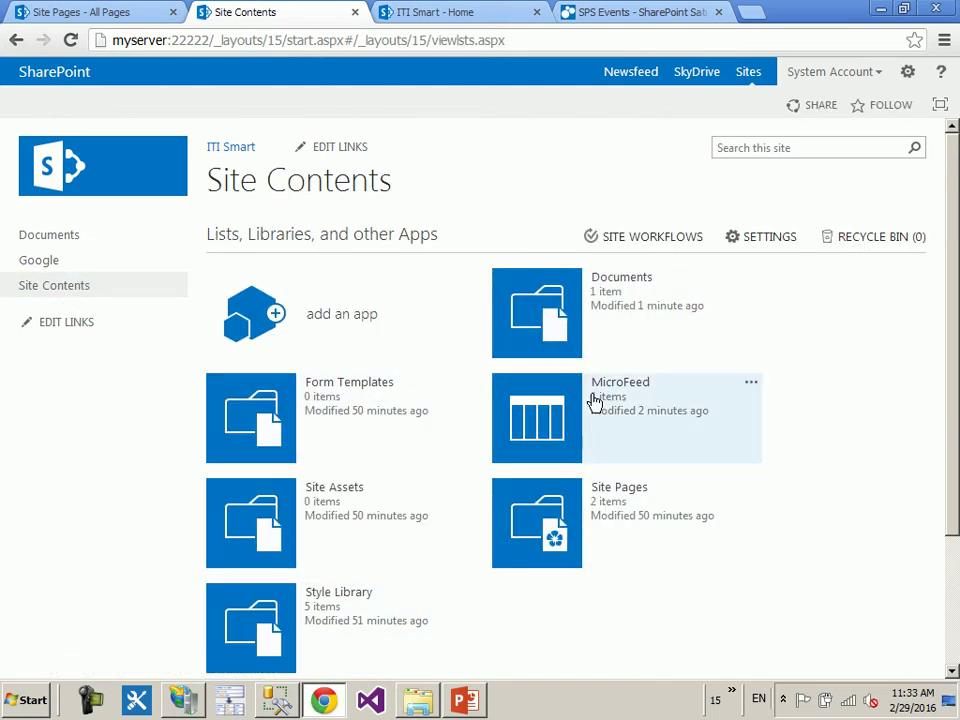
# - Start a new subsite and give it the title 'my Blog'
pyautogui.scroll(-3, 371, 498)
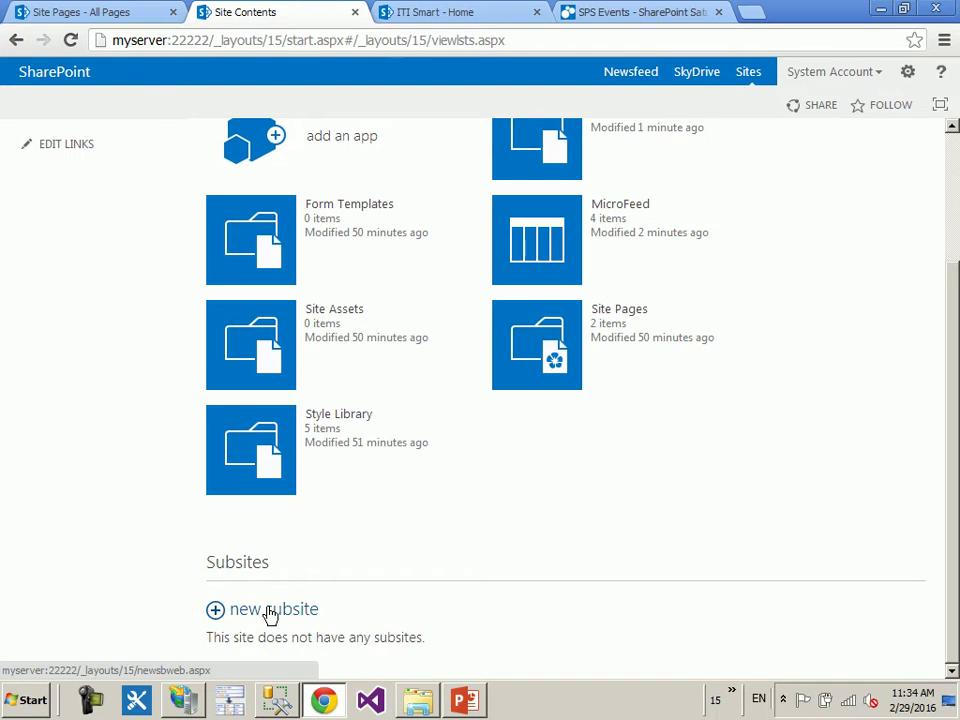
pyautogui.click(270, 613)
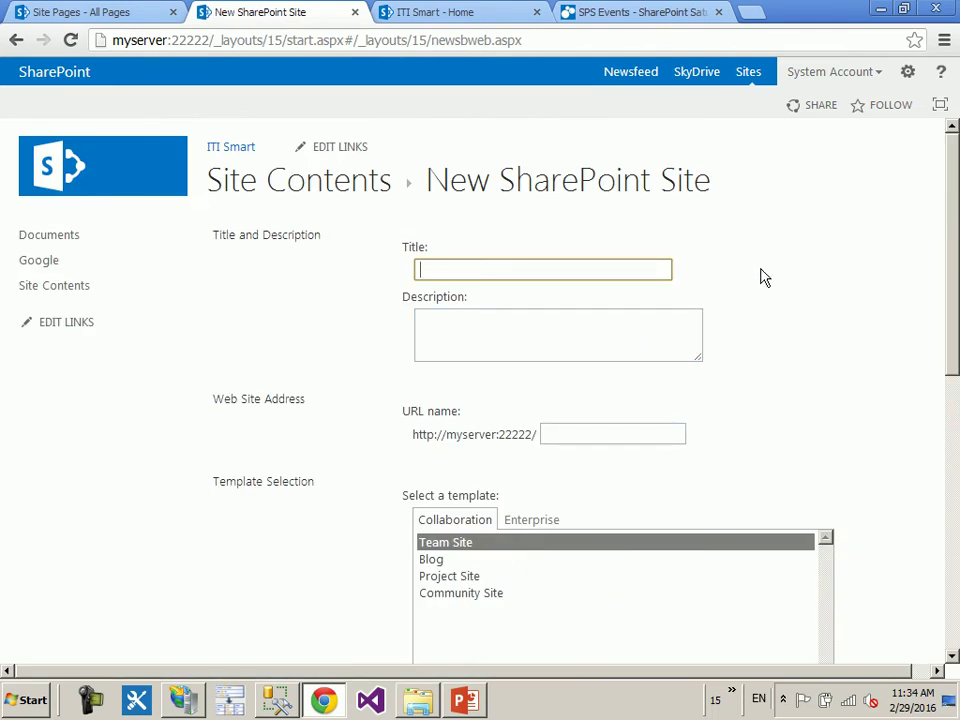
pyautogui.write('my Blog')
# - Enter 'myblog' as the subsite's URL name, adapted from the copied title
pyautogui.click(632, 434)
pyautogui.click(585, 434)
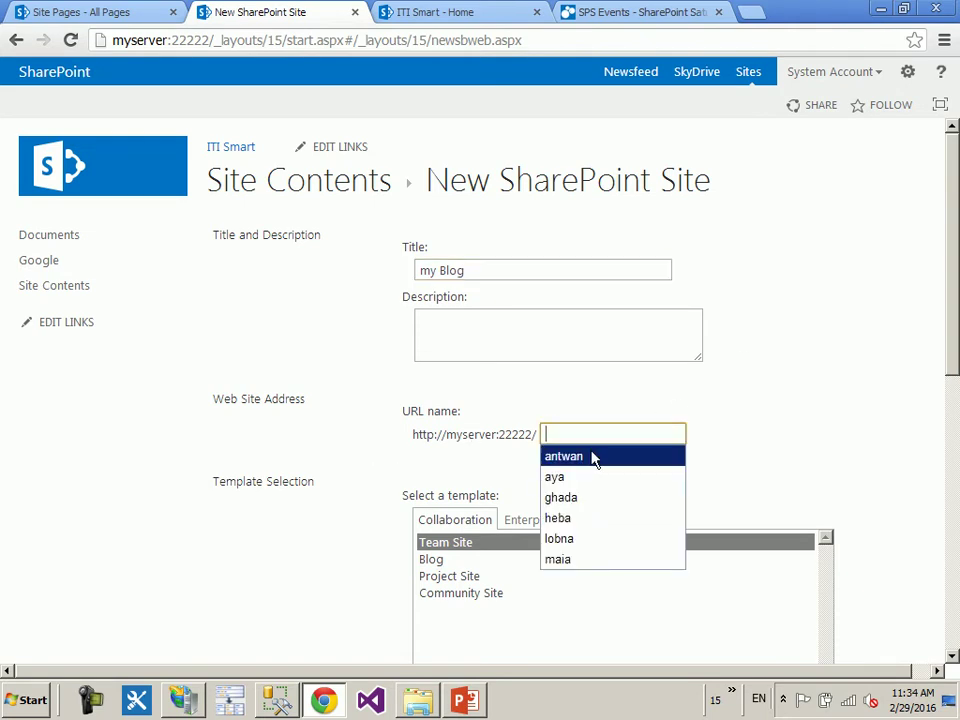
pyautogui.click(762, 427)
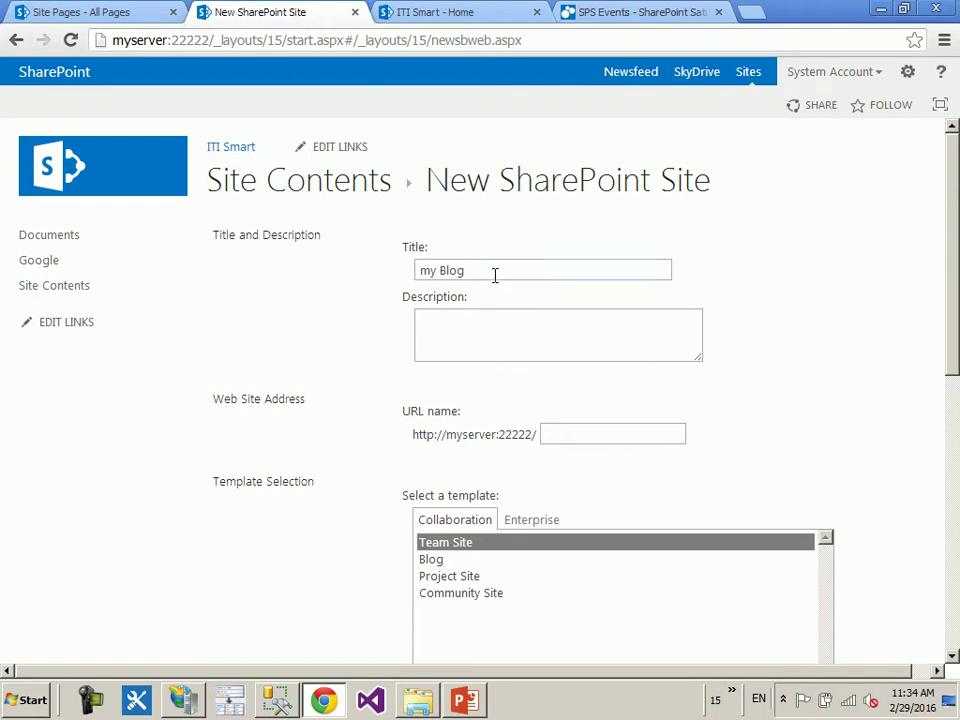
pyautogui.moveTo(495, 274); pyautogui.dragTo(403, 294)
pyautogui.click(548, 434)
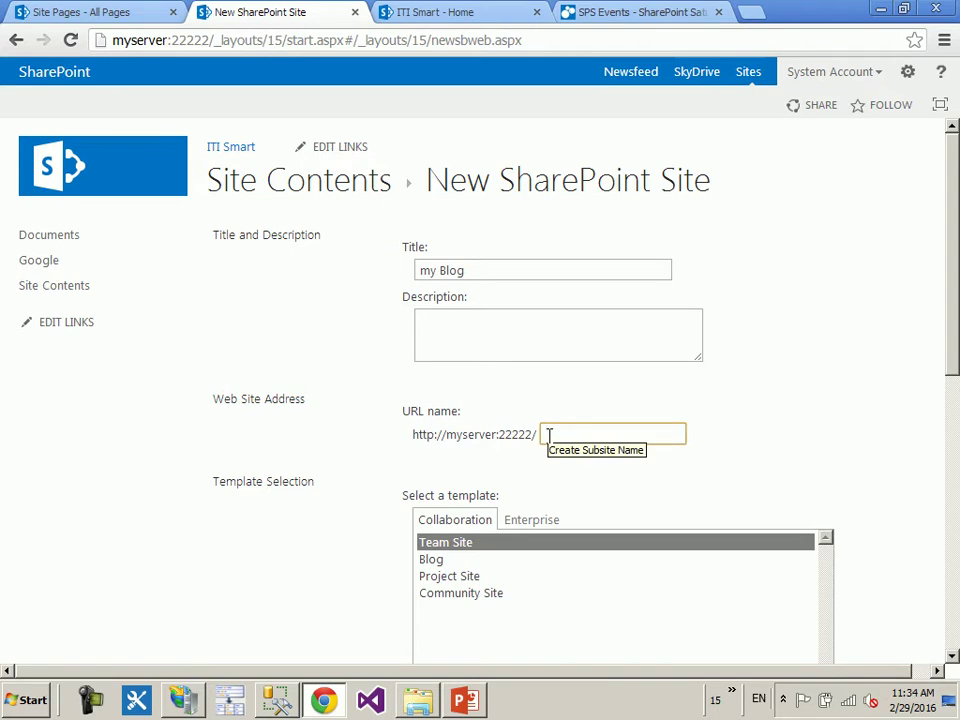
pyautogui.moveTo(489, 268); pyautogui.dragTo(362, 292)
pyautogui.hotkey('ctrl', 'c')
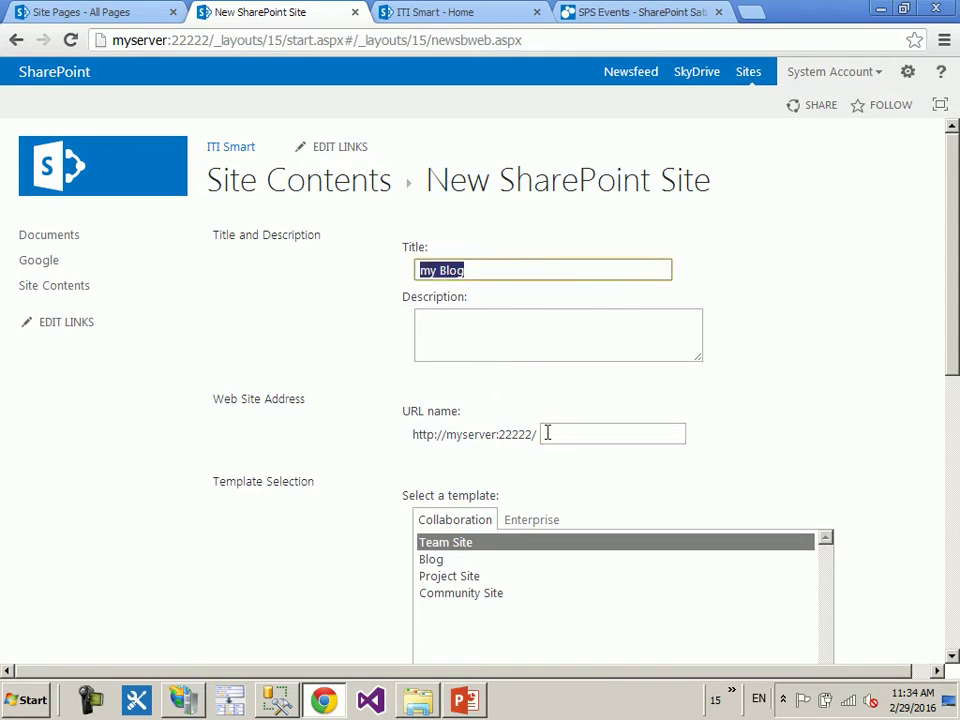
pyautogui.click(565, 436)
pyautogui.hotkey('ctrl', 'v')
pyautogui.click(565, 434)
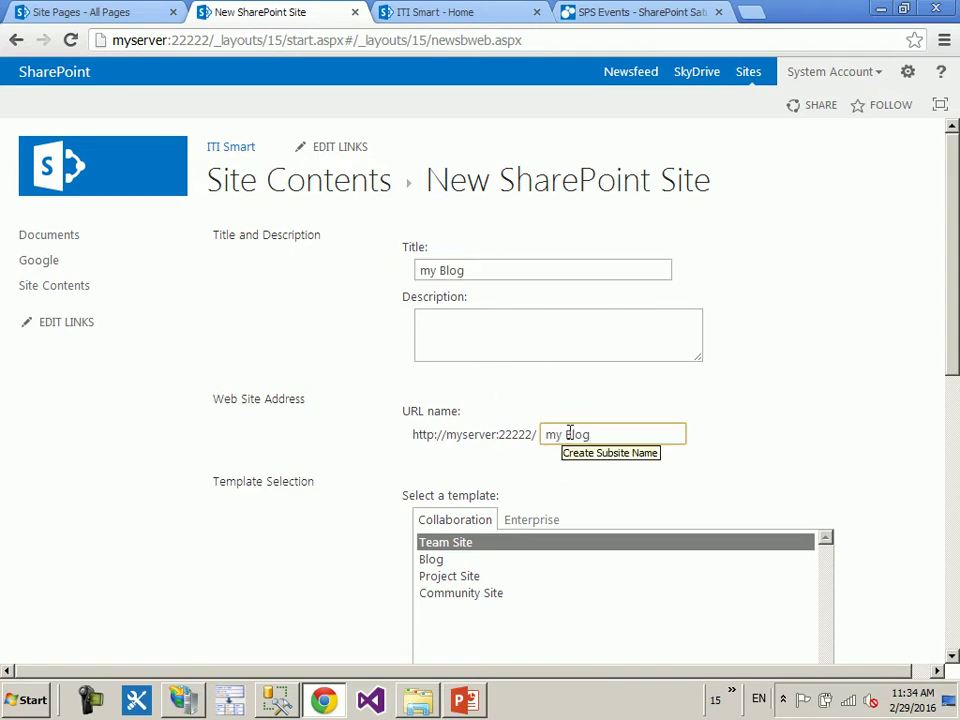
pyautogui.press('Delete')
pyautogui.write('b')
pyautogui.press('BackSpace')
pyautogui.press('BackSpace')
pyautogui.write('b')
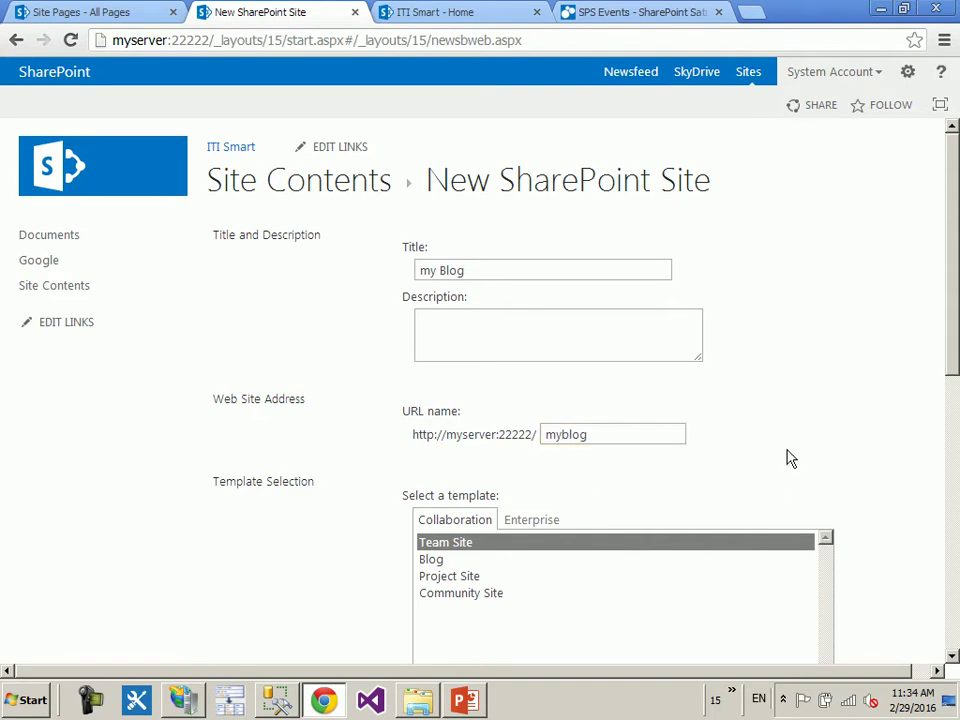
pyautogui.click(789, 456)
pyautogui.scroll(-1, 785, 450)
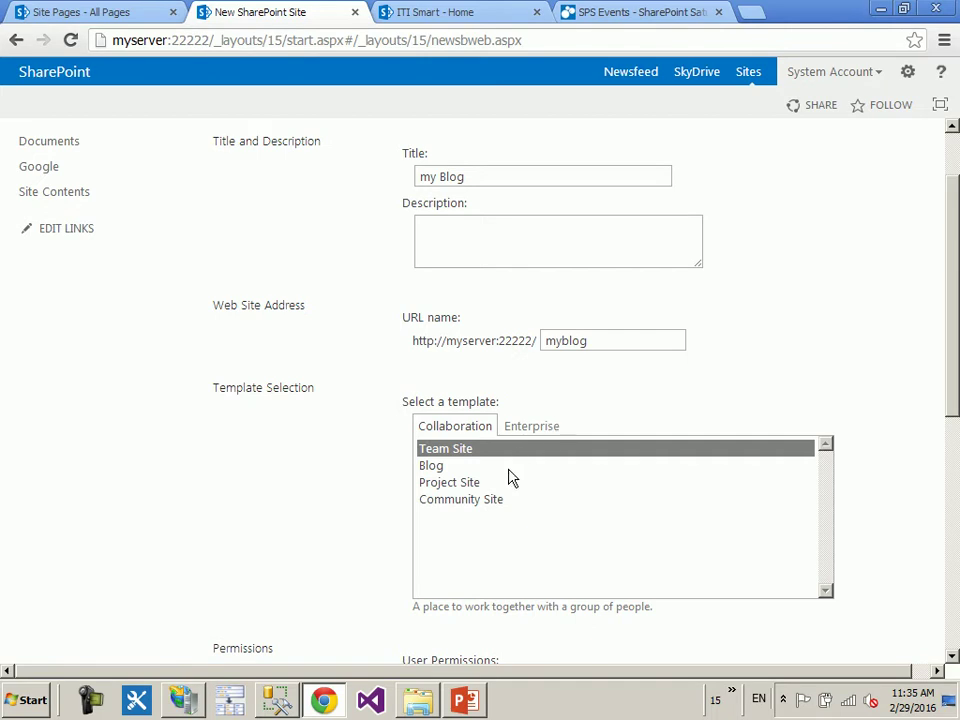
# - Pick the Blog template from the Collaboration list and review the permission and navigation options
pyautogui.click(446, 467)
pyautogui.scroll(-2, 266, 515)
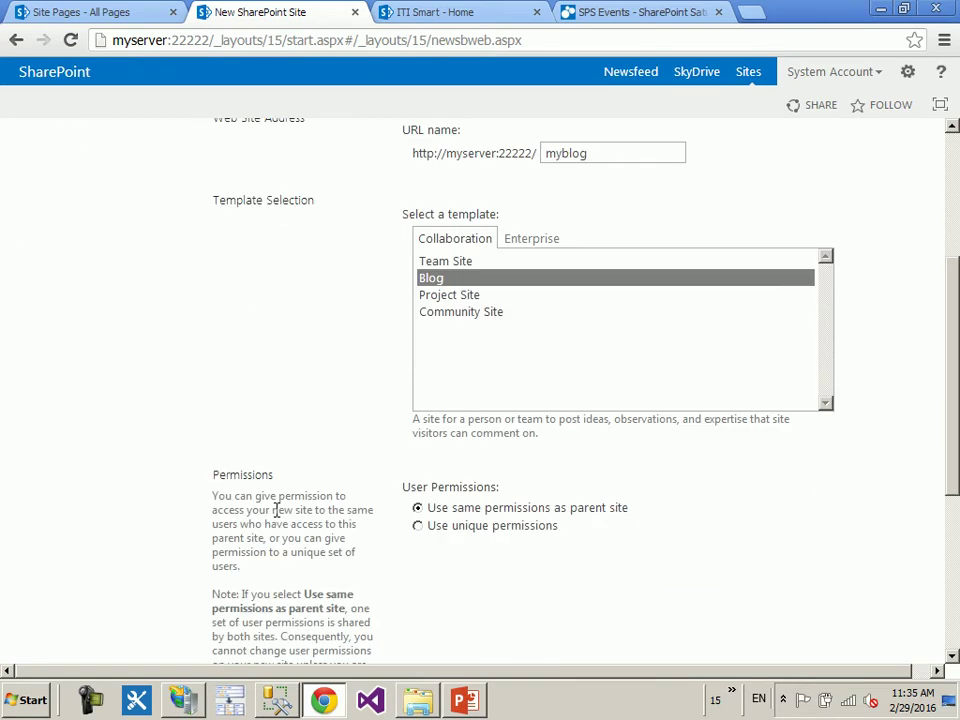
pyautogui.scroll(-1, 277, 508)
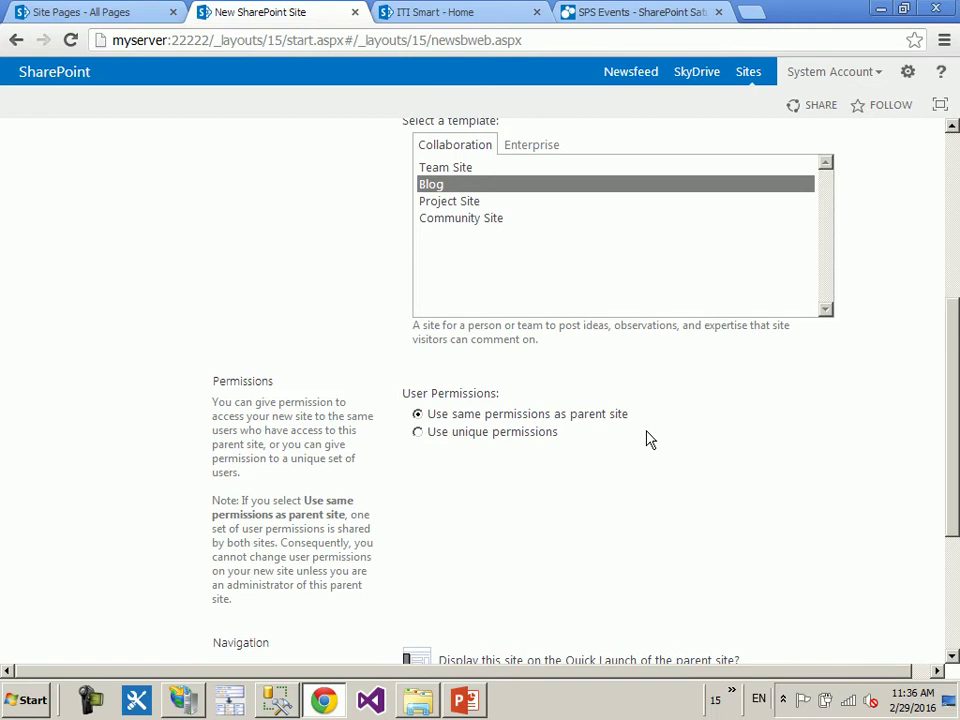
pyautogui.scroll(-2, 666, 484)
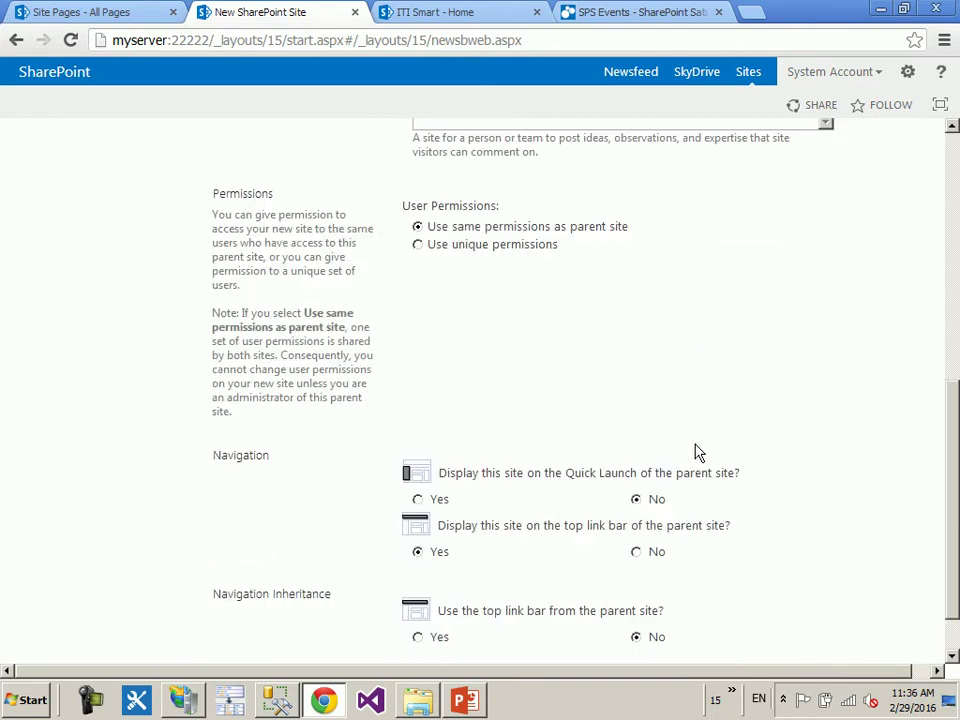
pyautogui.scroll(-1, 698, 452)
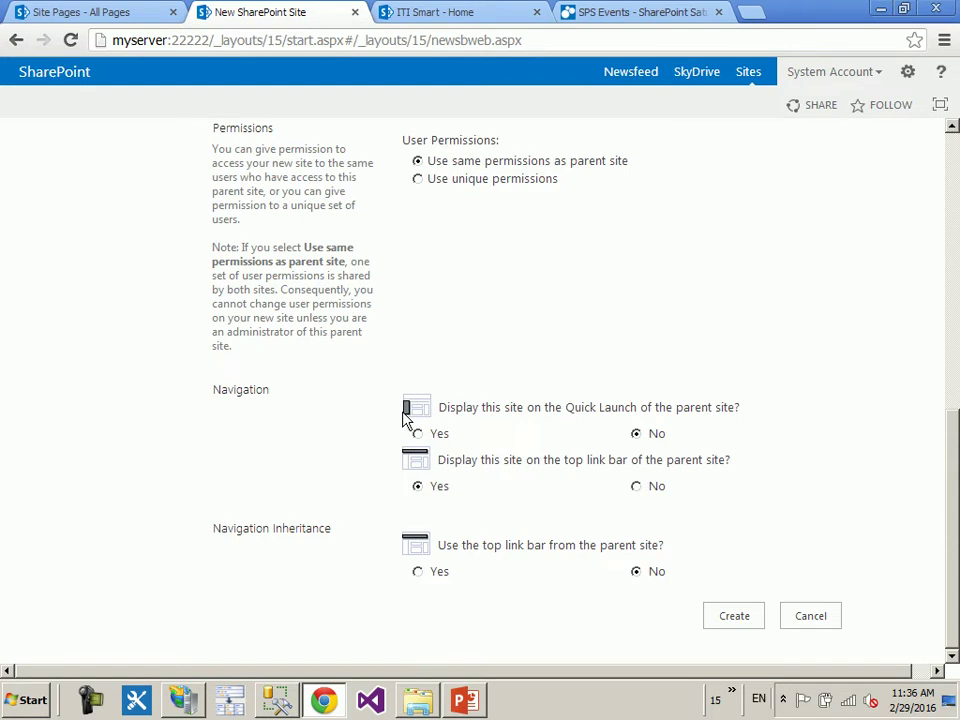
# - Keep my Blog off the parent's Quick Launch, reuse the parent's top link bar, and create it
pyautogui.click(417, 433)
pyautogui.click(636, 434)
pyautogui.click(420, 573)
pyautogui.click(730, 619)
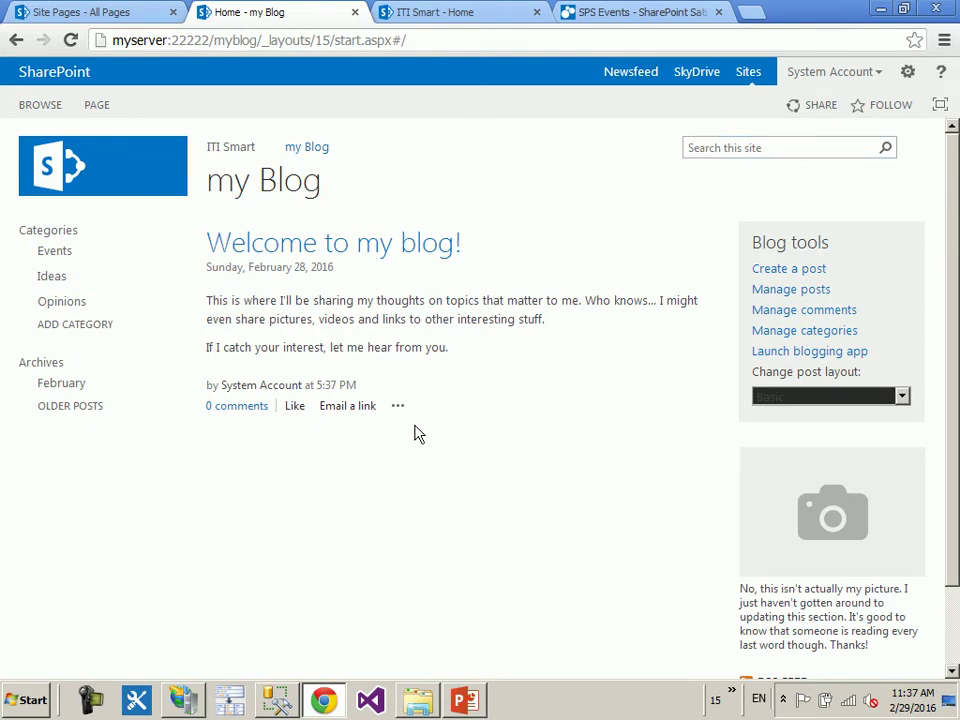
# - Write a post titled 'Post 1' with body lines 'gvbcacdcac' and 'ddc', colouring 'ddc' light turquoise
pyautogui.click(813, 268)
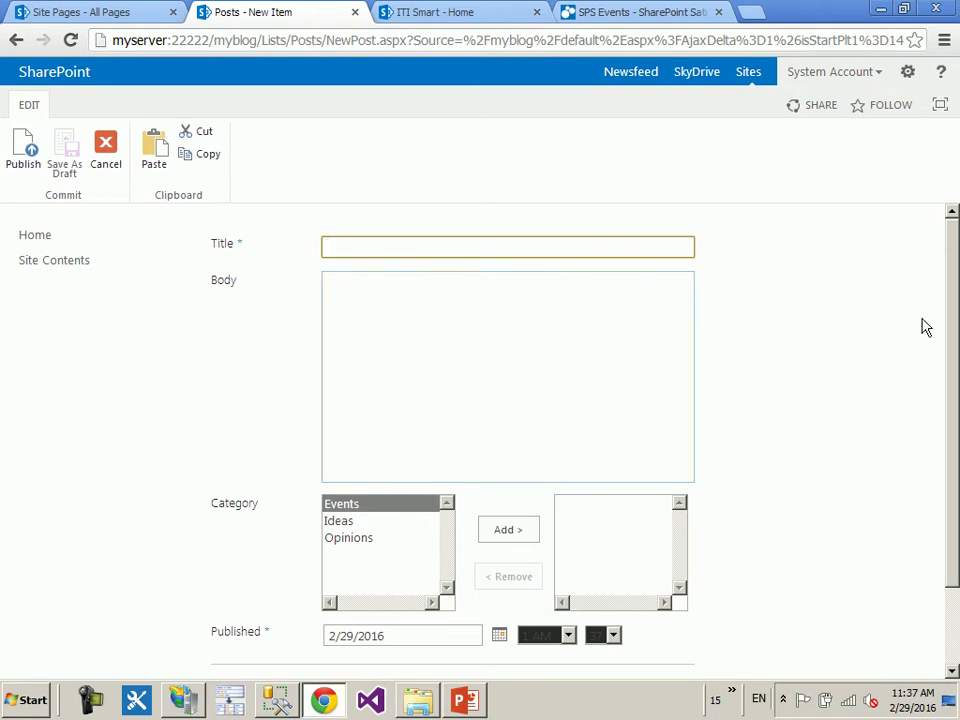
pyautogui.write('Post 1')
pyautogui.click(636, 321)
pyautogui.write('gvbcacdcac')
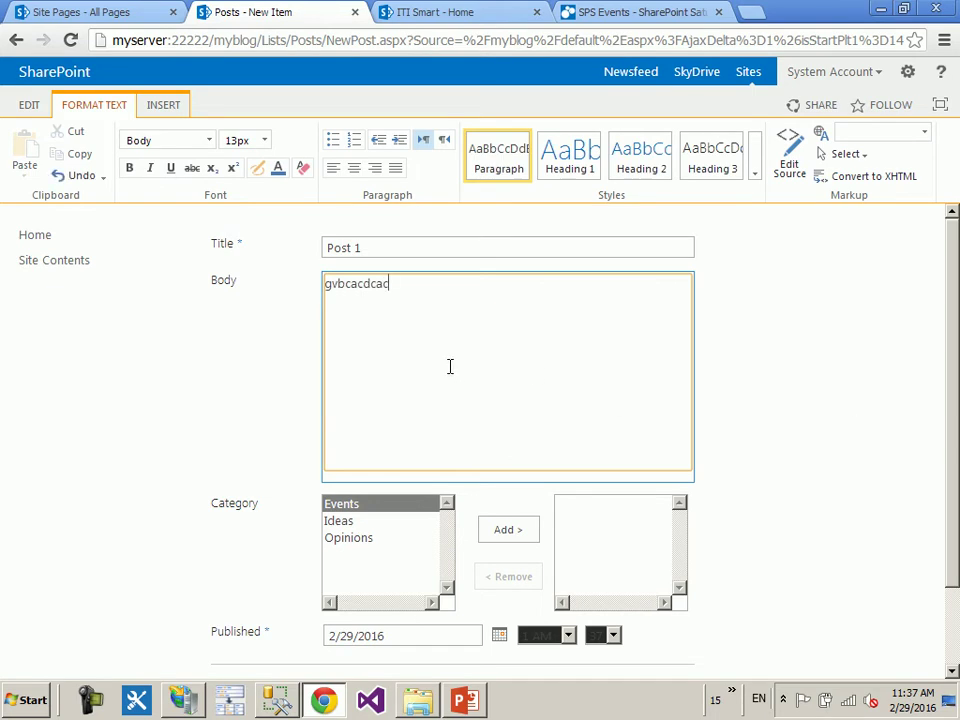
pyautogui.press('Return')
pyautogui.write('ddc')
pyautogui.moveTo(349, 322); pyautogui.dragTo(311, 305)
pyautogui.click(279, 175)
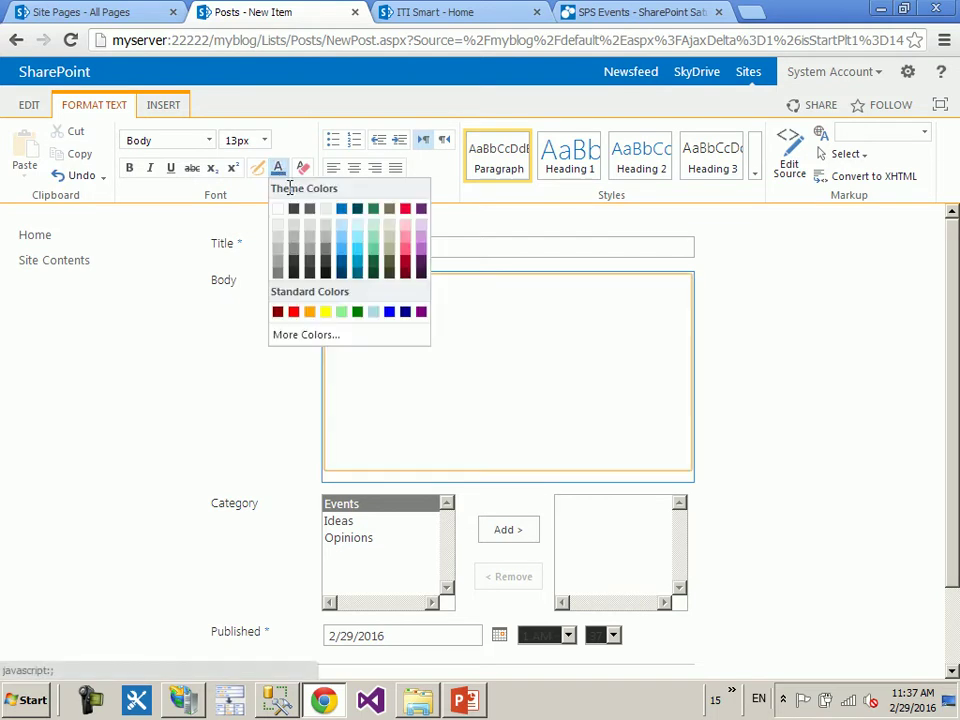
pyautogui.click(358, 240)
pyautogui.click(166, 374)
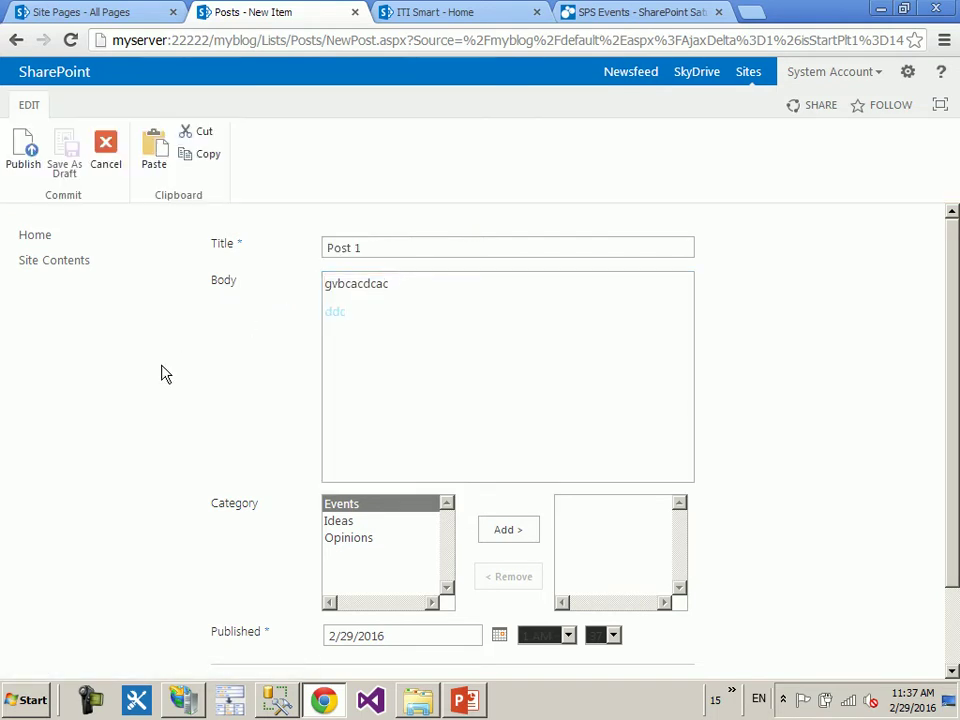
pyautogui.click(570, 366)
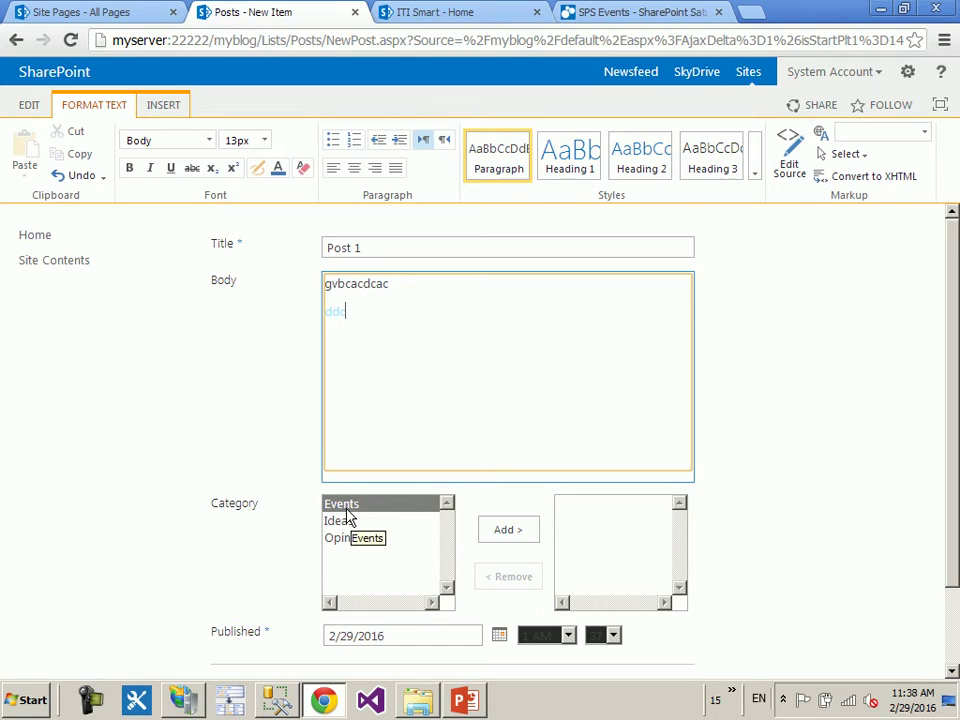
# - File the post under the Ideas category and publish it
pyautogui.scroll(-2, 640, 485)
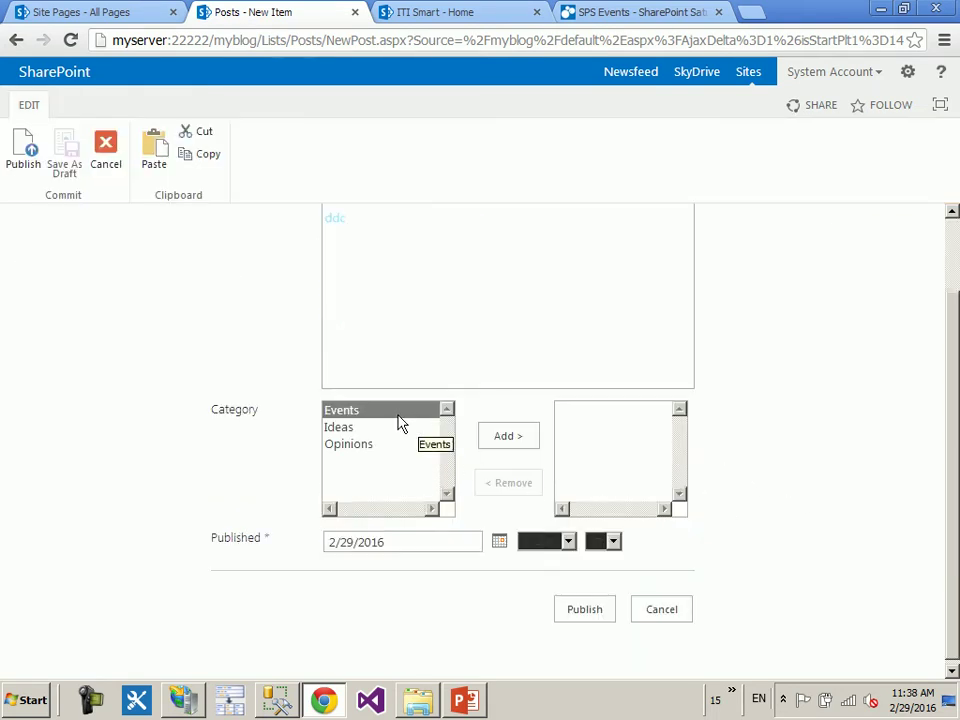
pyautogui.click(332, 428)
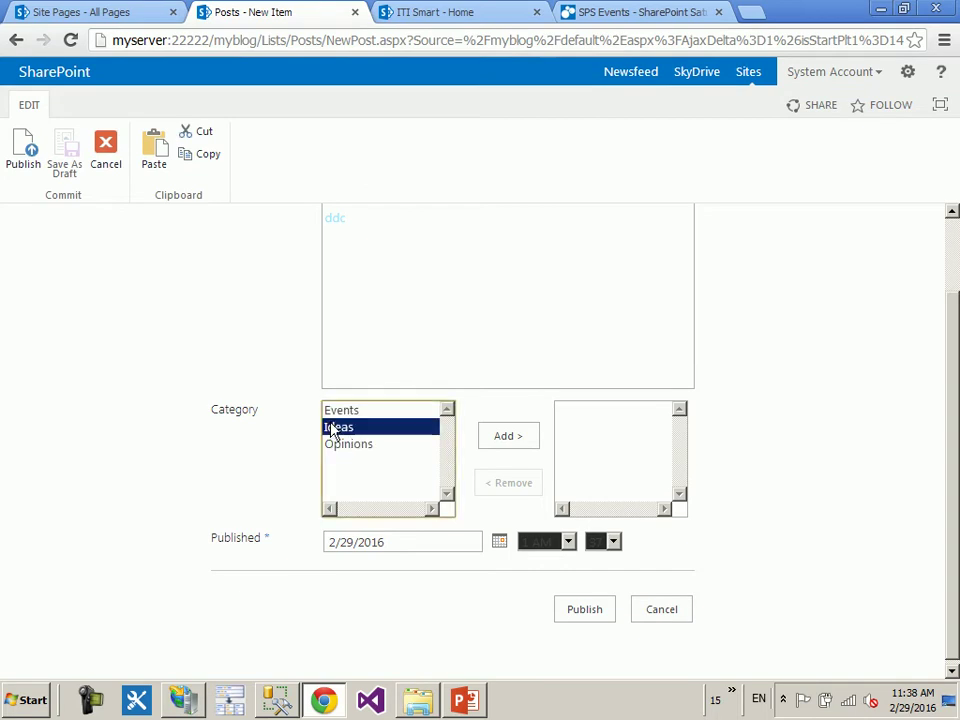
pyautogui.click(499, 438)
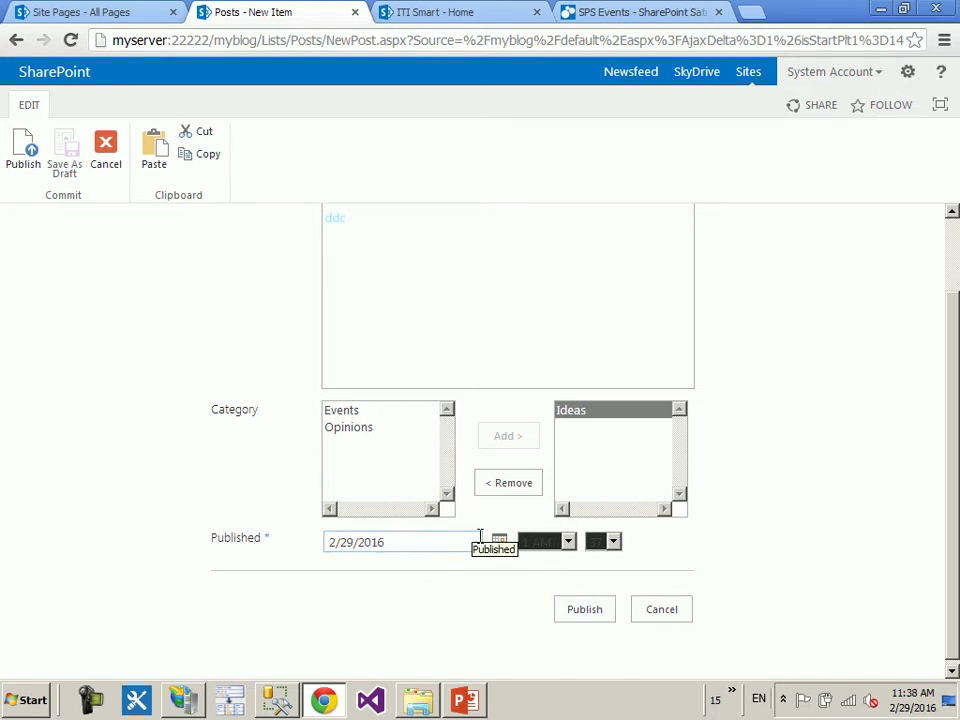
pyautogui.click(545, 542)
pyautogui.click(613, 541)
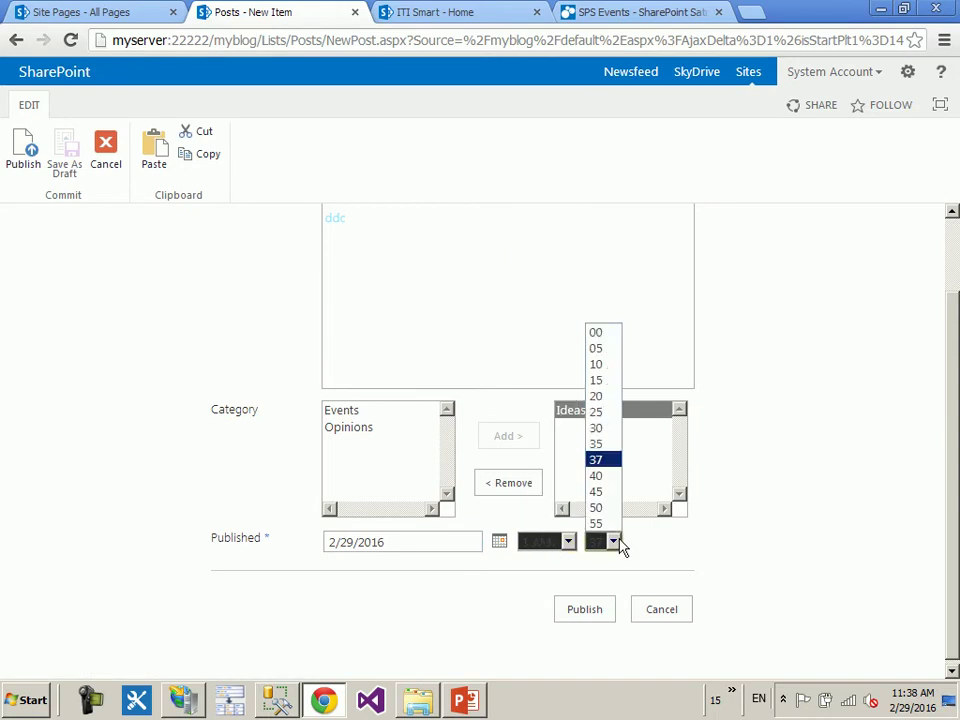
pyautogui.click(714, 549)
pyautogui.click(604, 612)
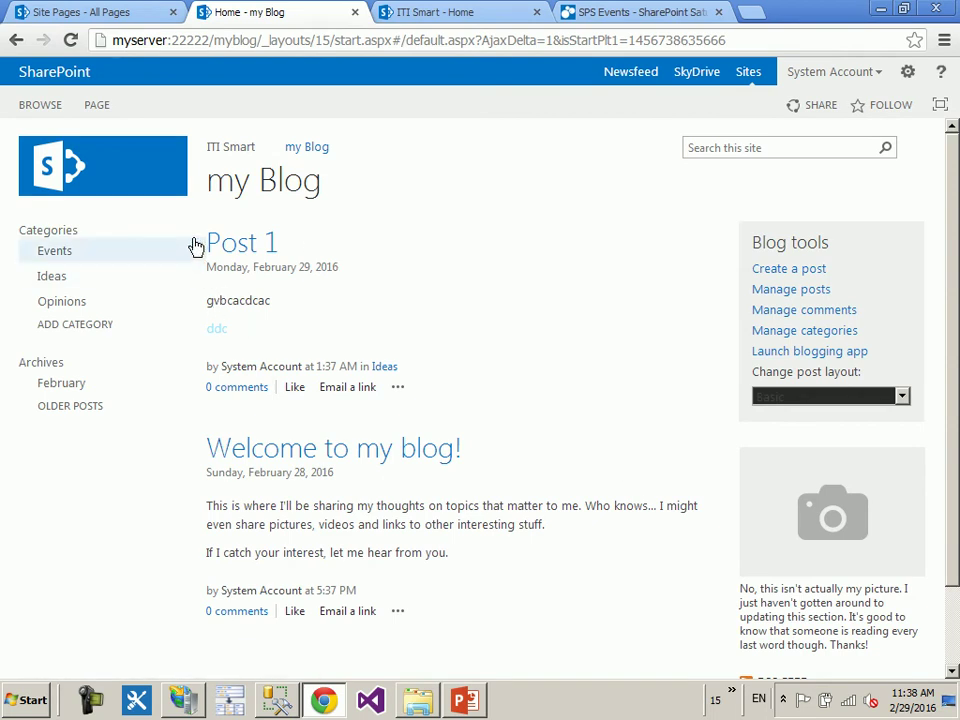
# - Open Post 1's comments, post the comment 'hbnd', and like the post
pyautogui.moveTo(196, 246); pyautogui.dragTo(364, 324)
pyautogui.click(480, 350)
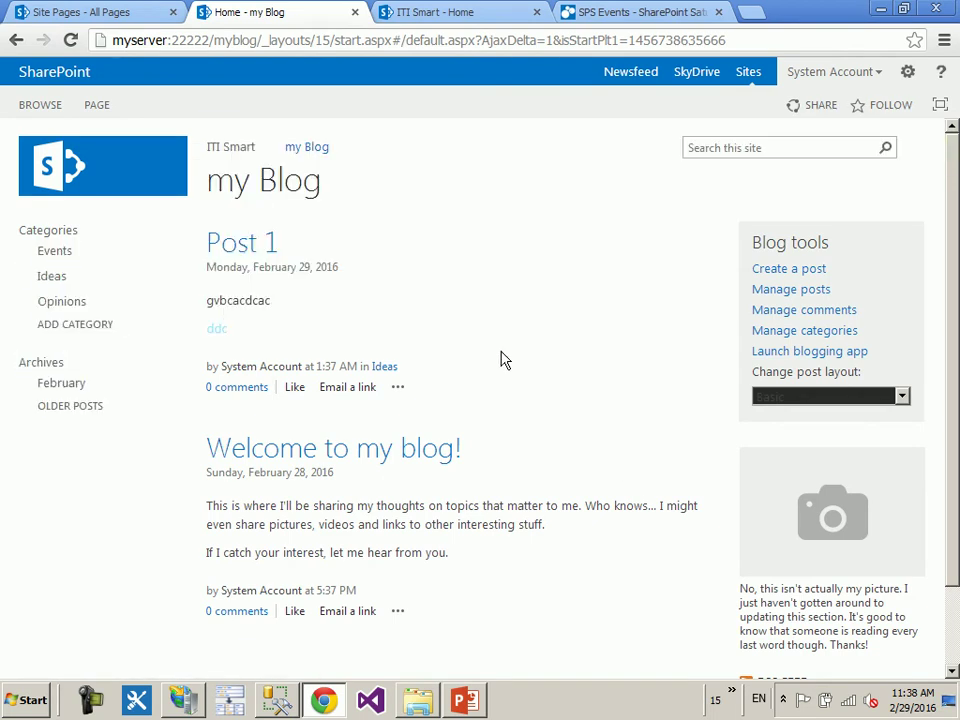
pyautogui.click(250, 397)
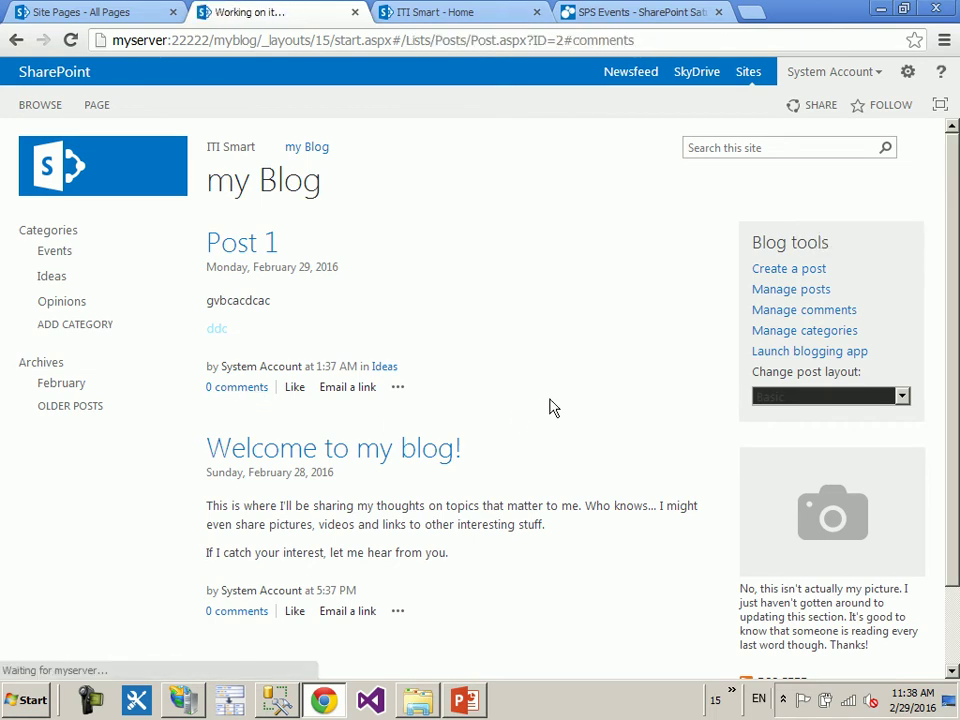
pyautogui.click(313, 487)
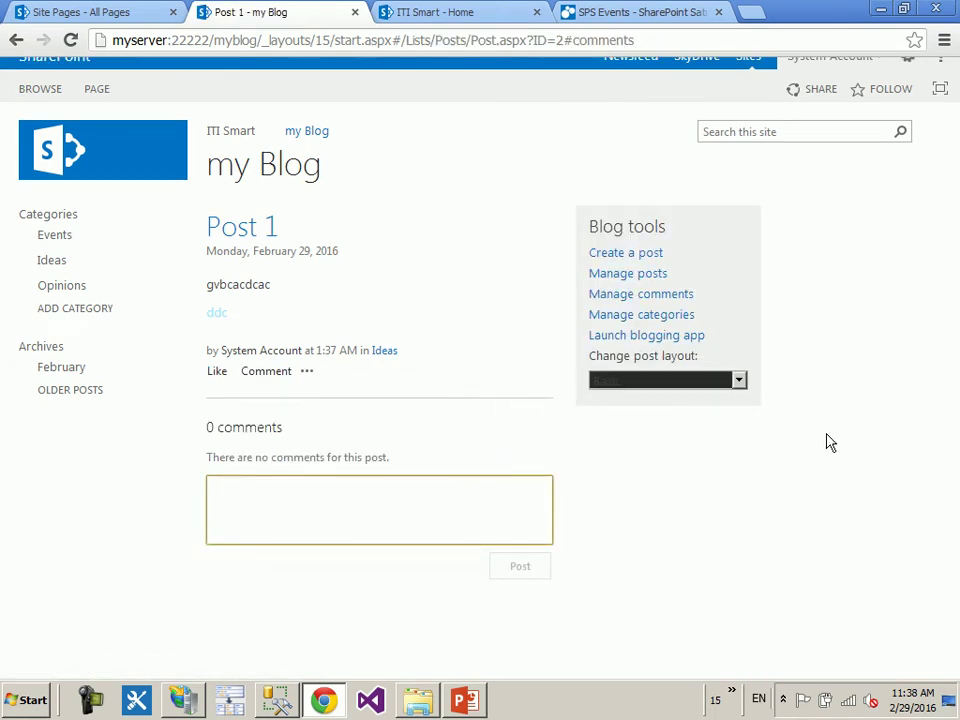
pyautogui.write('hbnd')
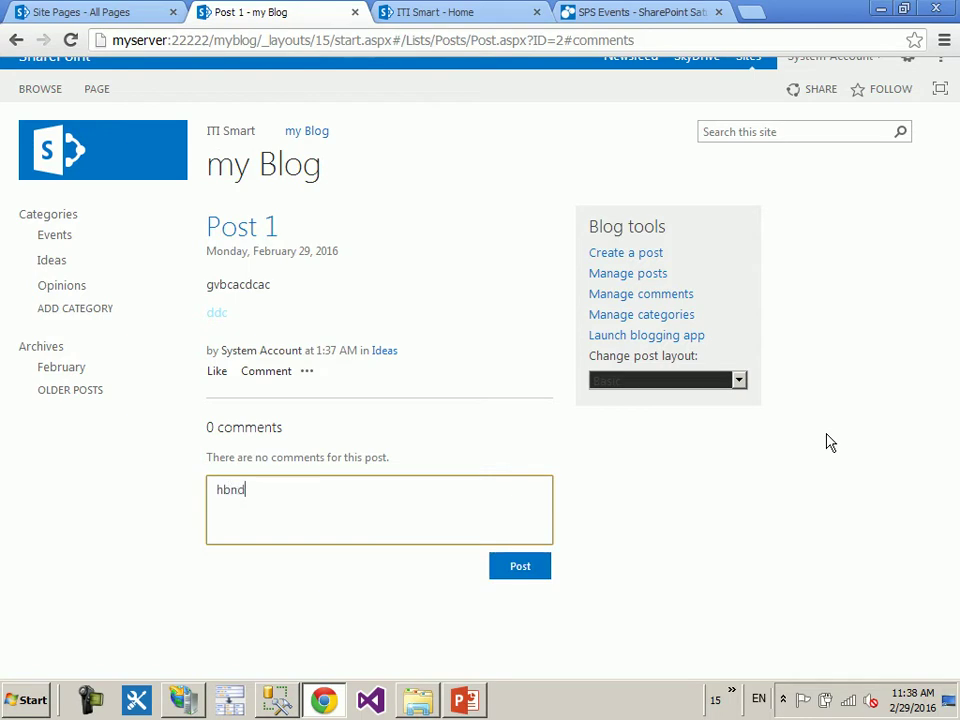
pyautogui.click(528, 570)
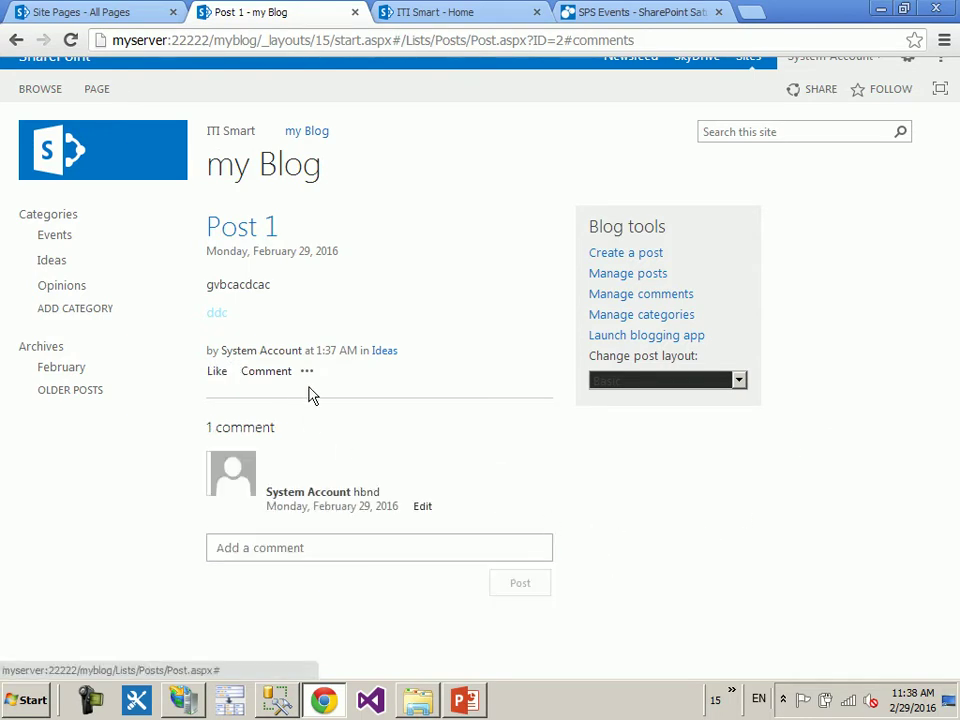
pyautogui.click(351, 373)
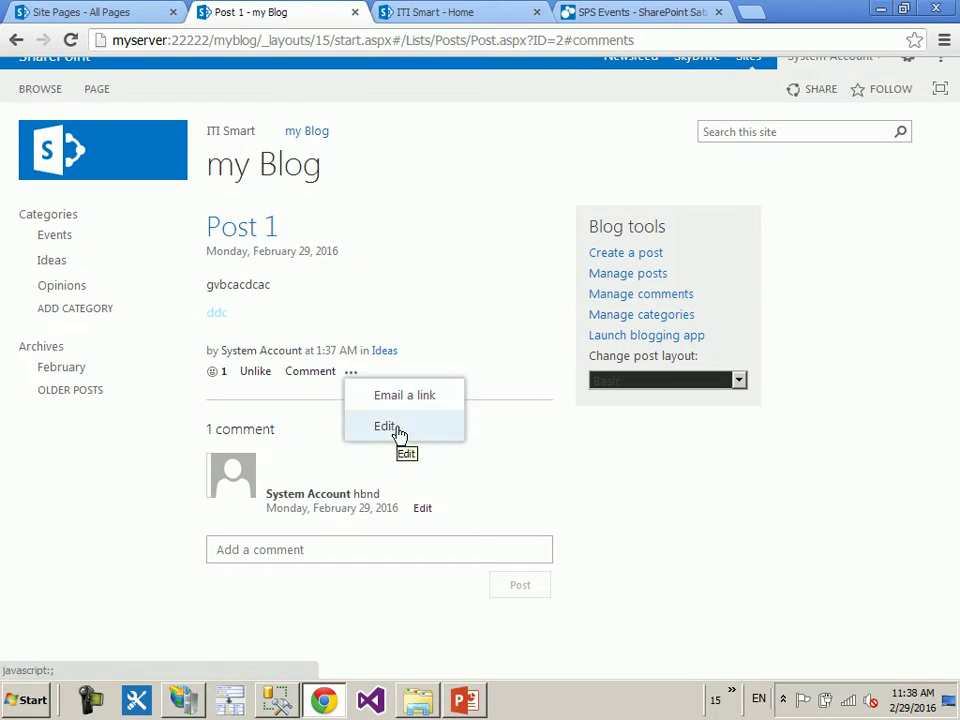
pyautogui.click(447, 319)
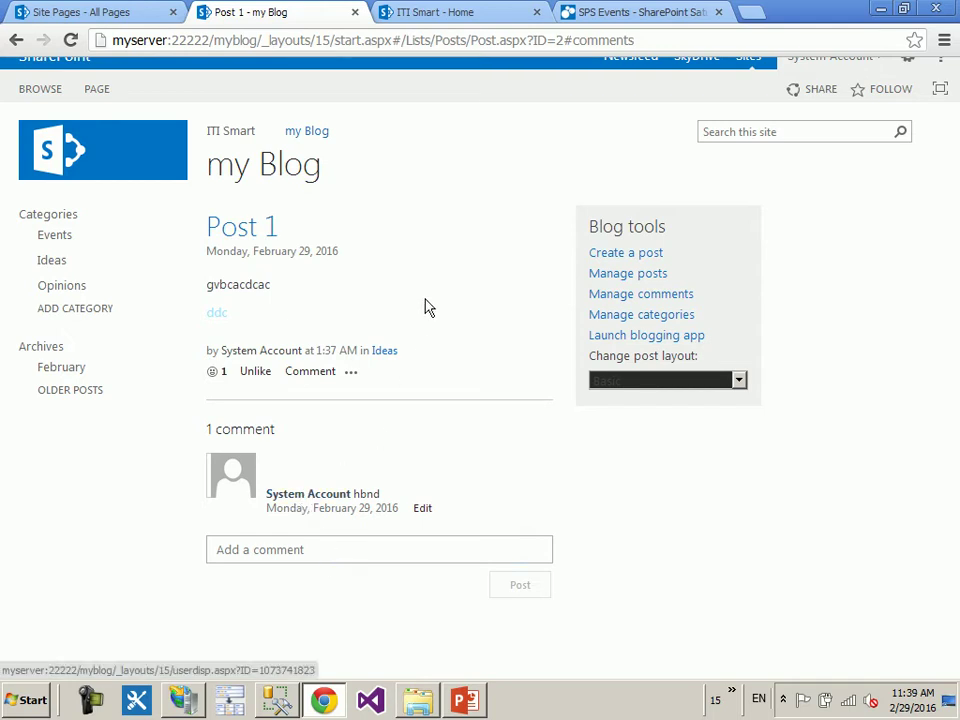
pyautogui.scroll(1, 429, 289)
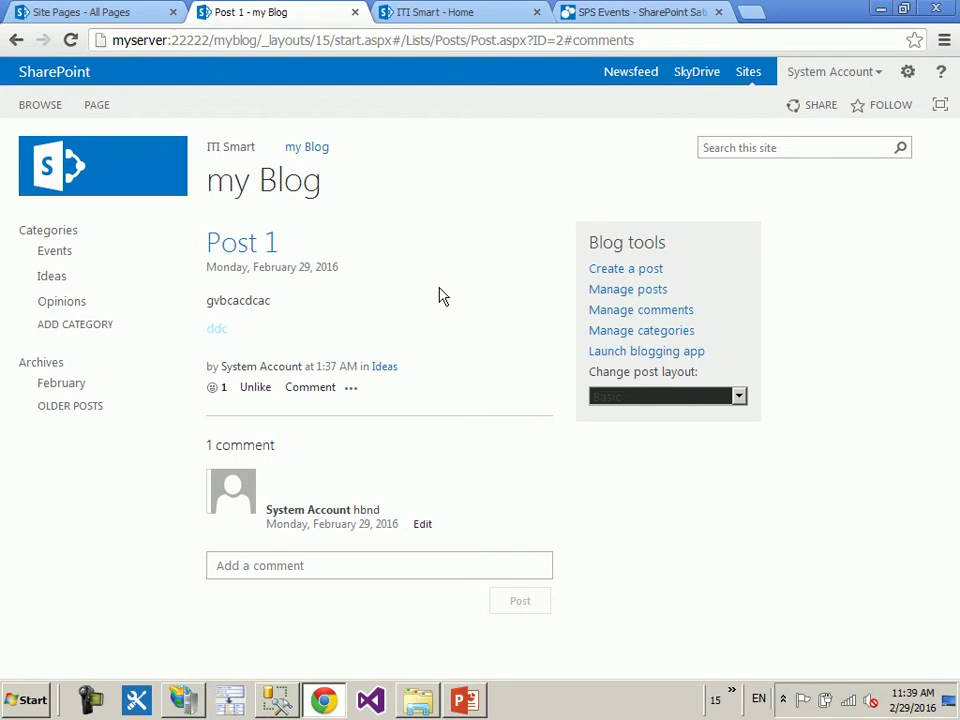
# - Check the blog's Manage posts list, then open the my Blog Site Contents page
pyautogui.click(641, 291)
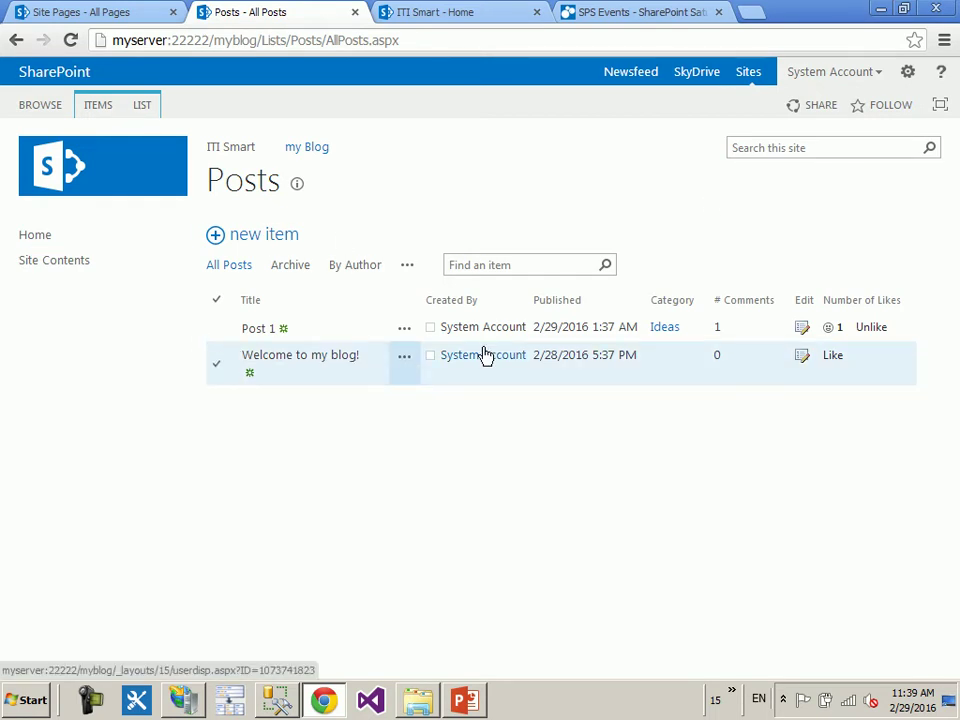
pyautogui.click(126, 191)
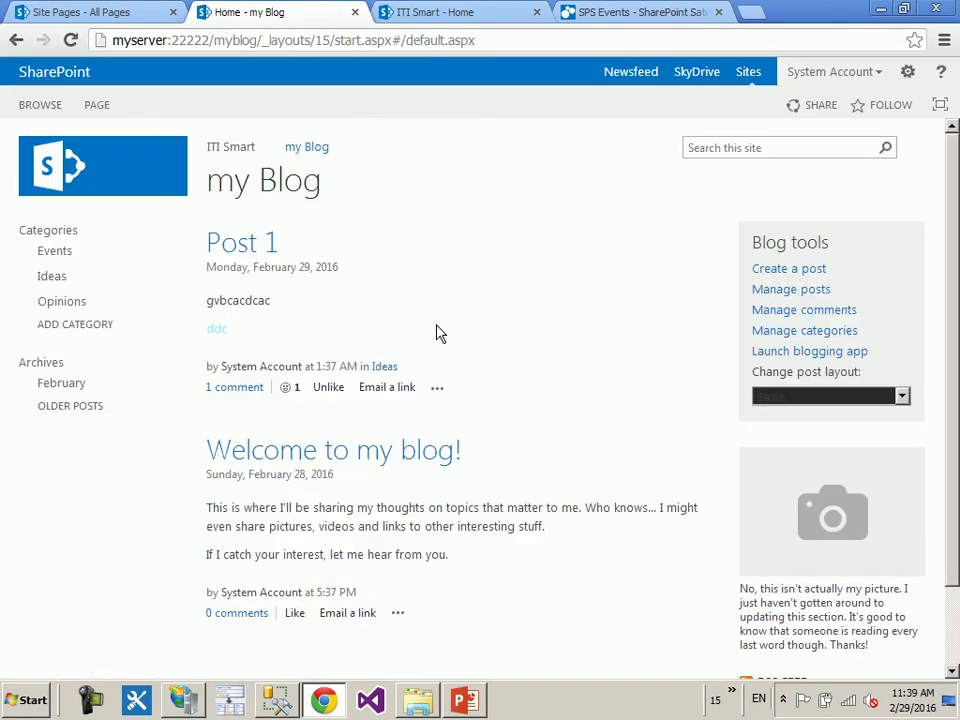
pyautogui.scroll(-2, 436, 333)
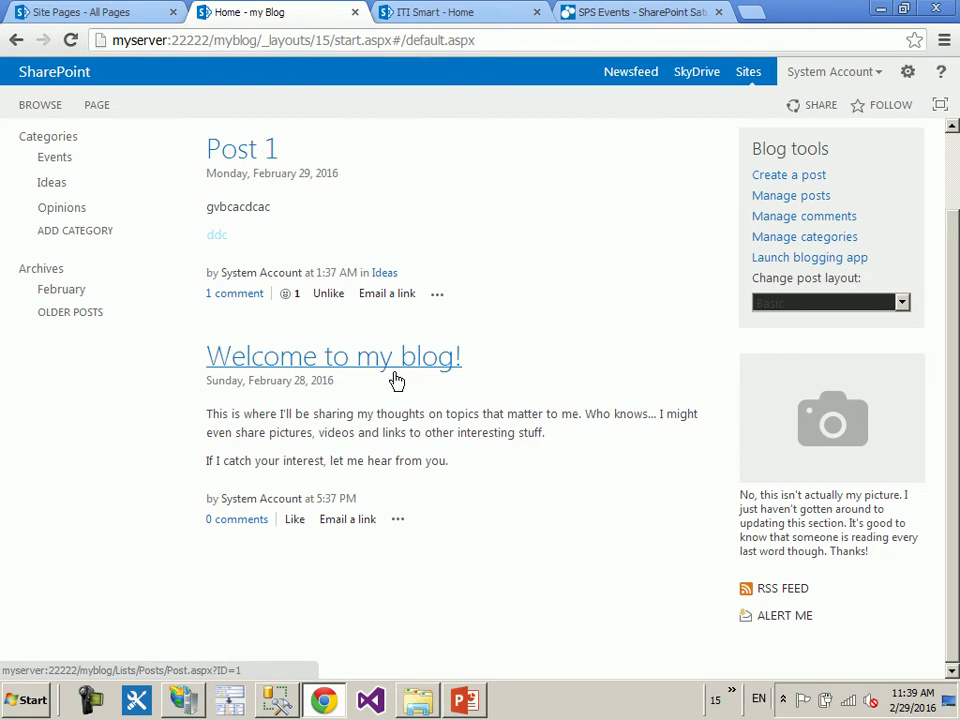
pyautogui.scroll(2, 129, 279)
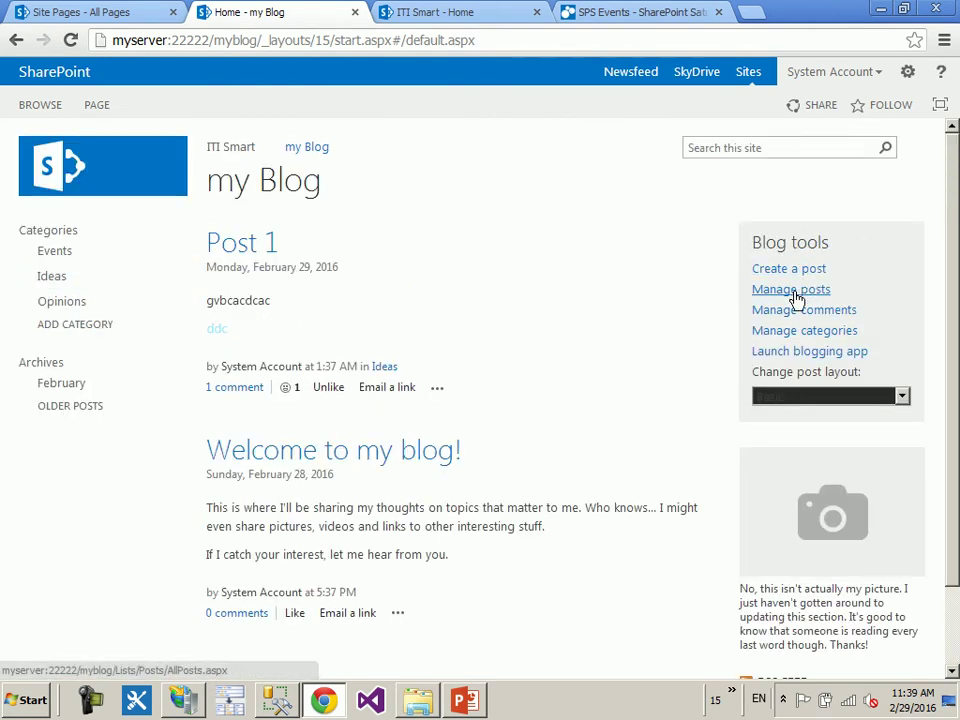
pyautogui.click(791, 290)
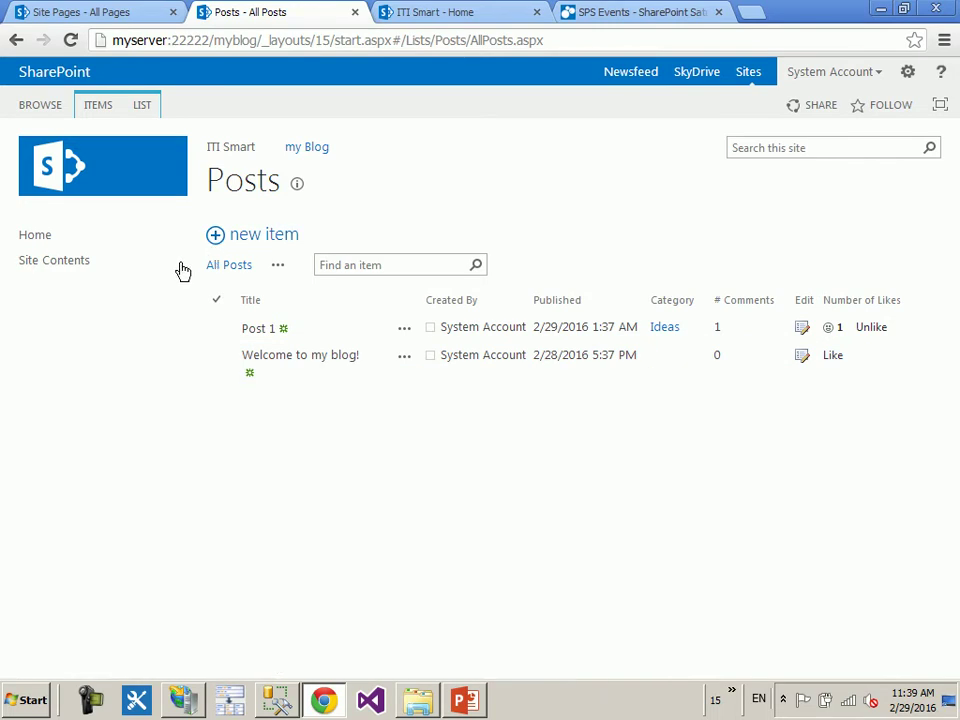
pyautogui.click(33, 268)
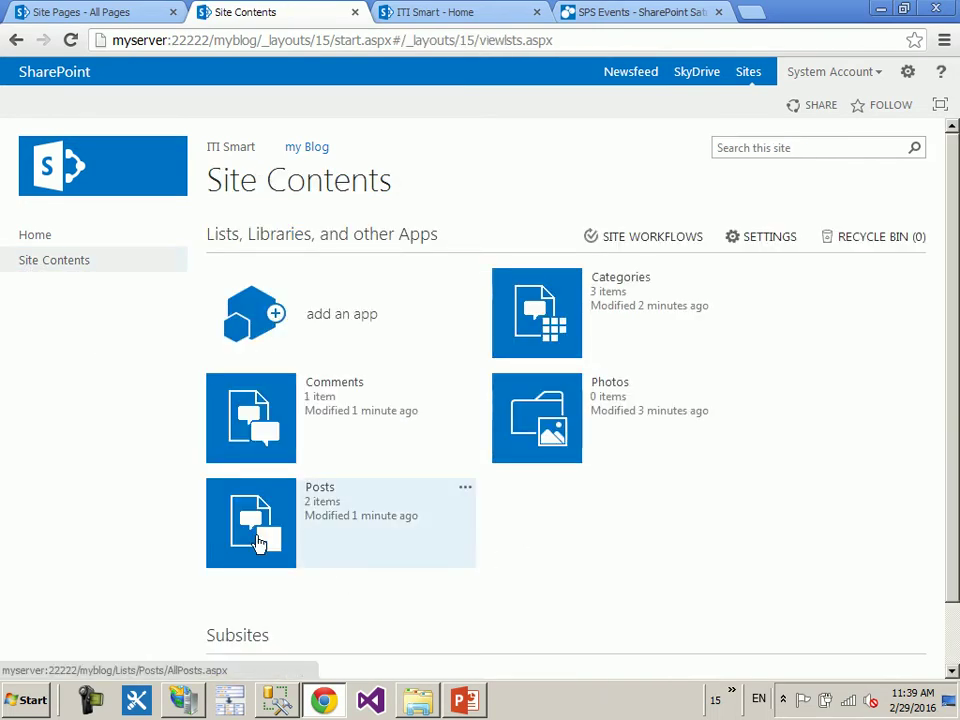
# - Reload my Blog Site Contents from the gear menu, inspect the myblog URL, and open Posts
pyautogui.click(907, 73)
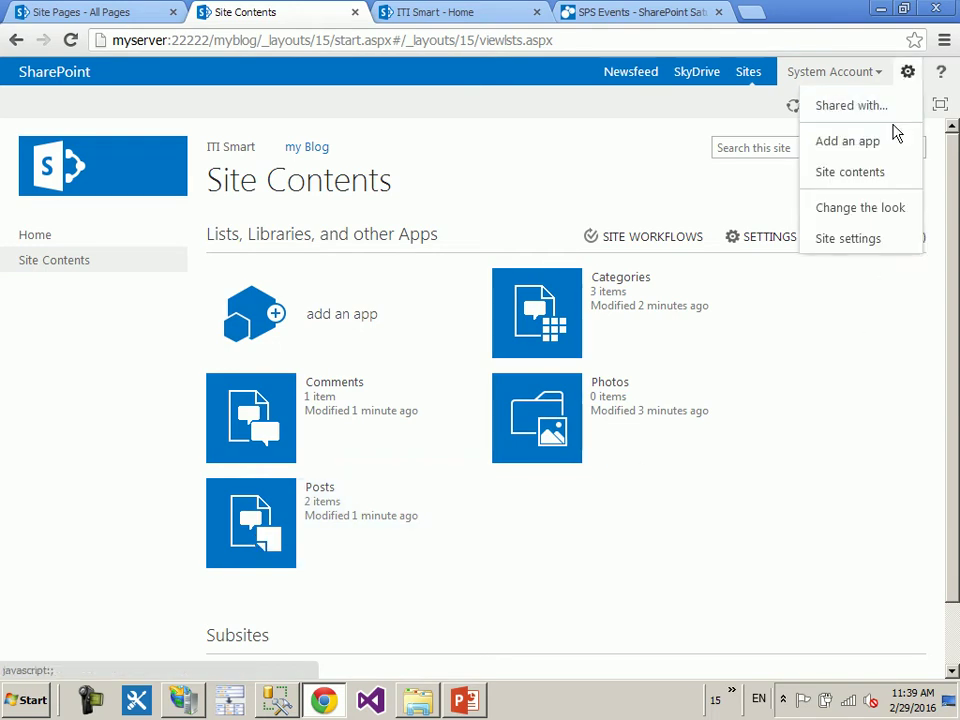
pyautogui.click(862, 173)
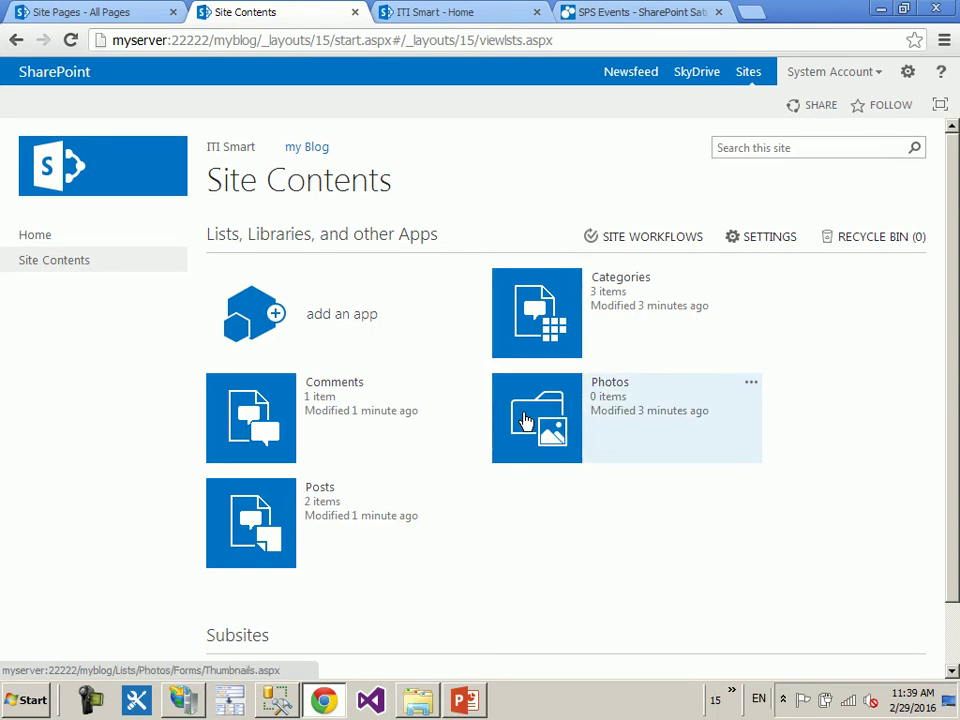
pyautogui.moveTo(475, 40); pyautogui.dragTo(556, 40)
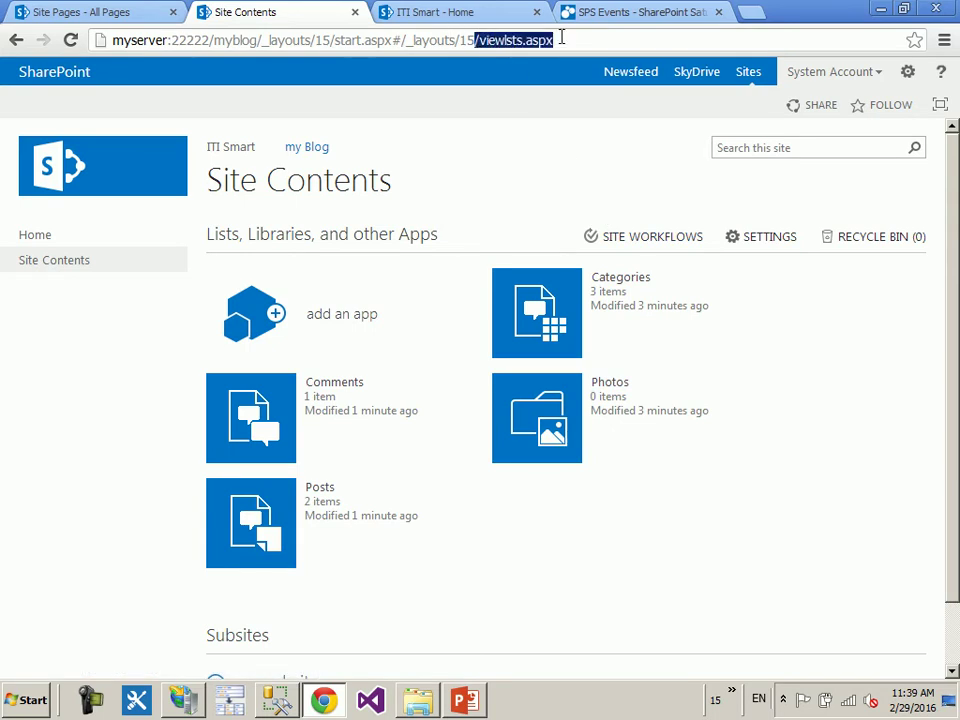
pyautogui.doubleClick(224, 40)
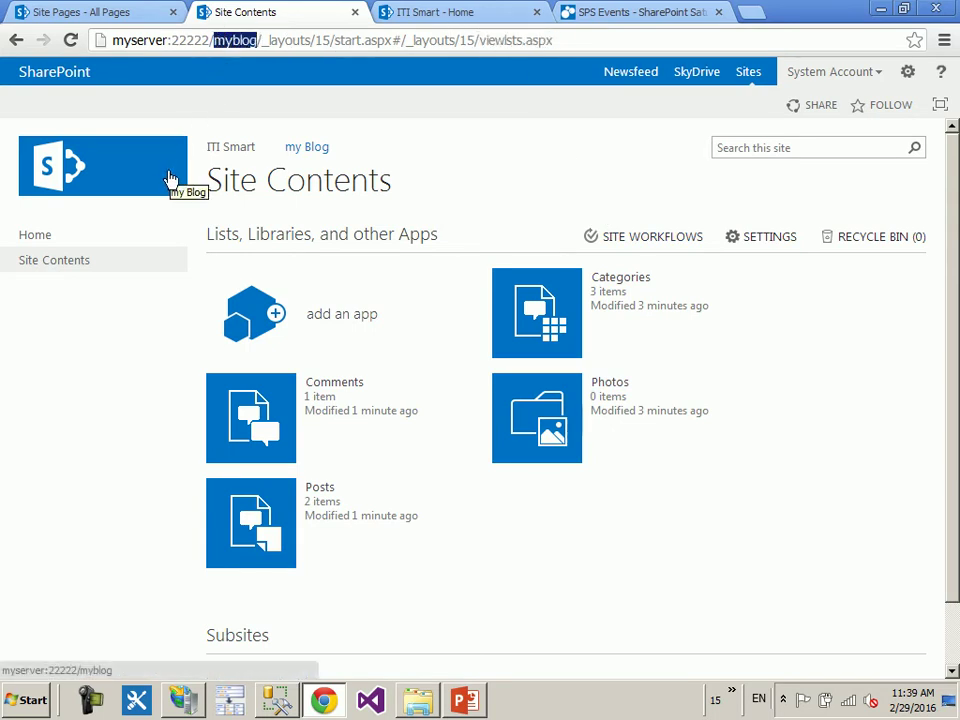
pyautogui.click(231, 534)
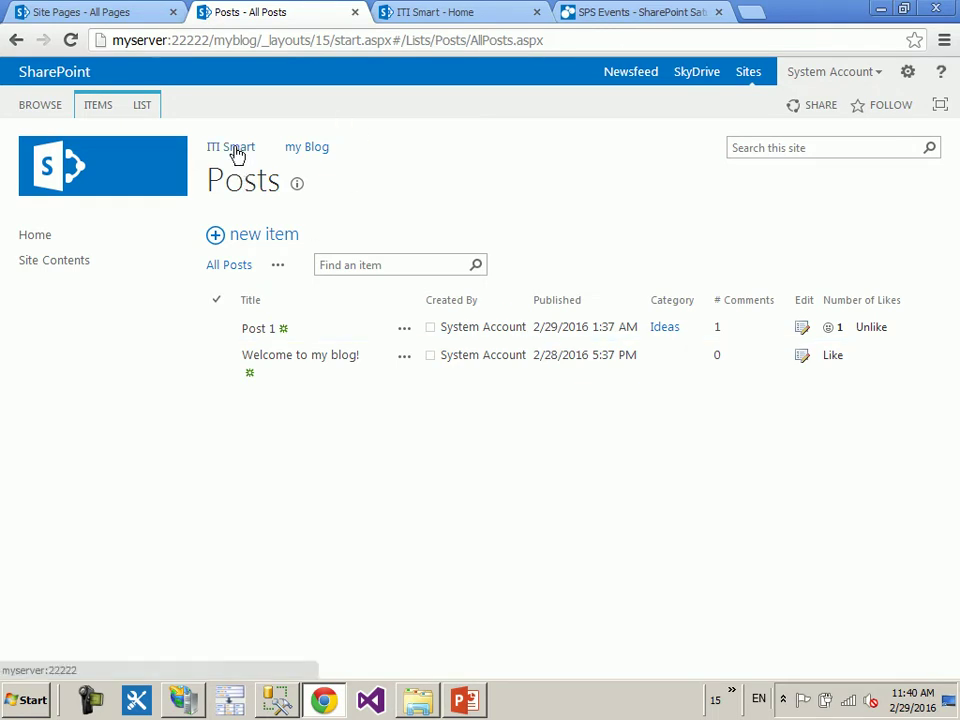
# - Go through the ITI Smart root site back to my Blog and reopen its Site Contents
pyautogui.doubleClick(233, 40)
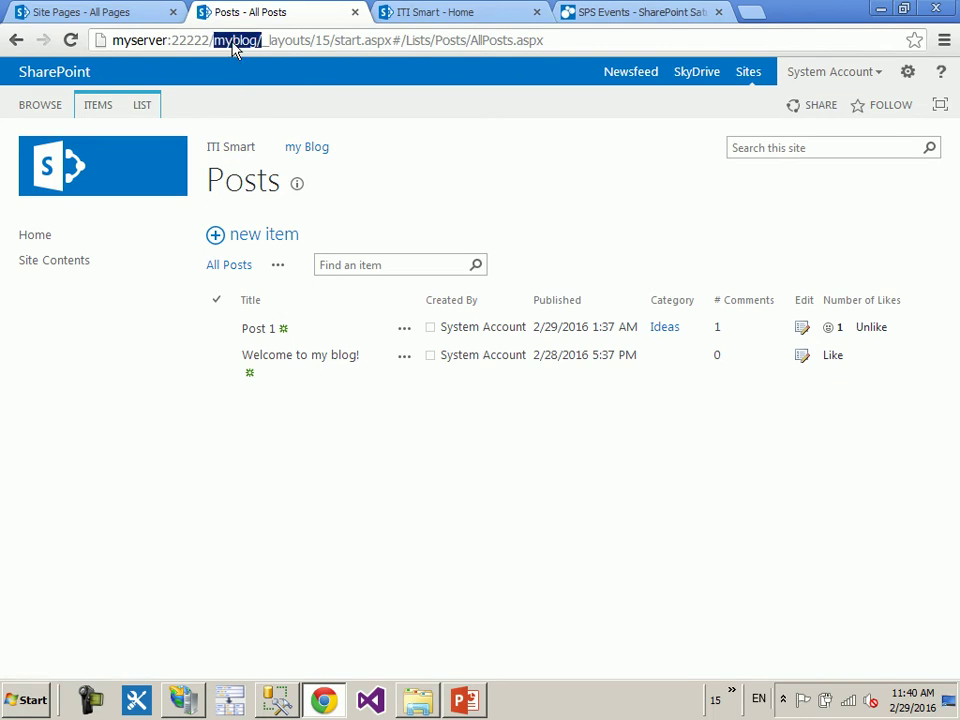
pyautogui.click(240, 151)
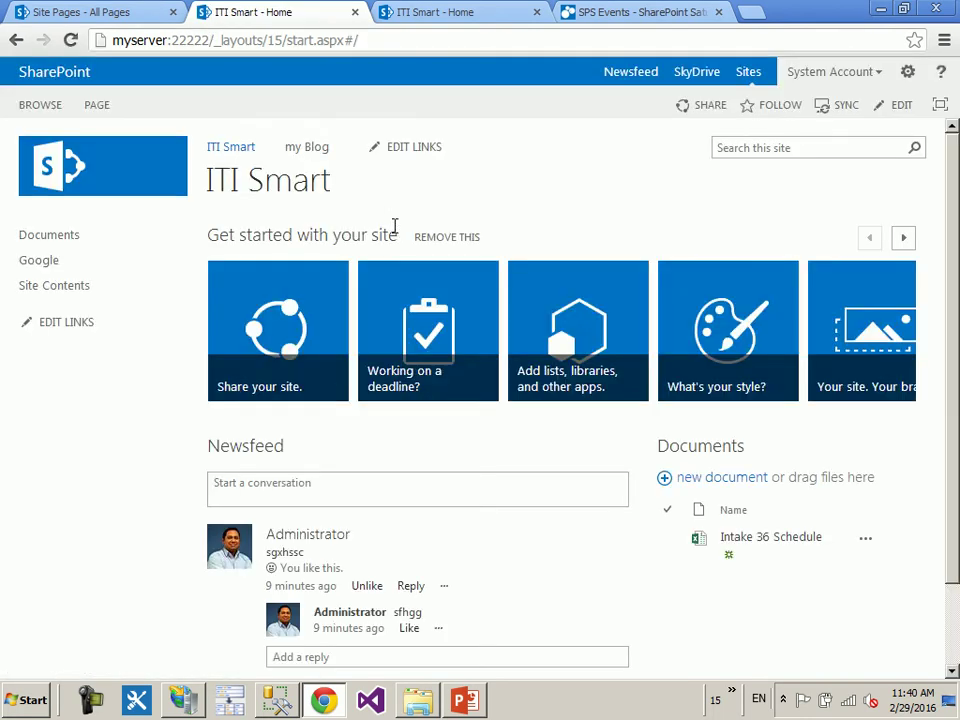
pyautogui.click(302, 149)
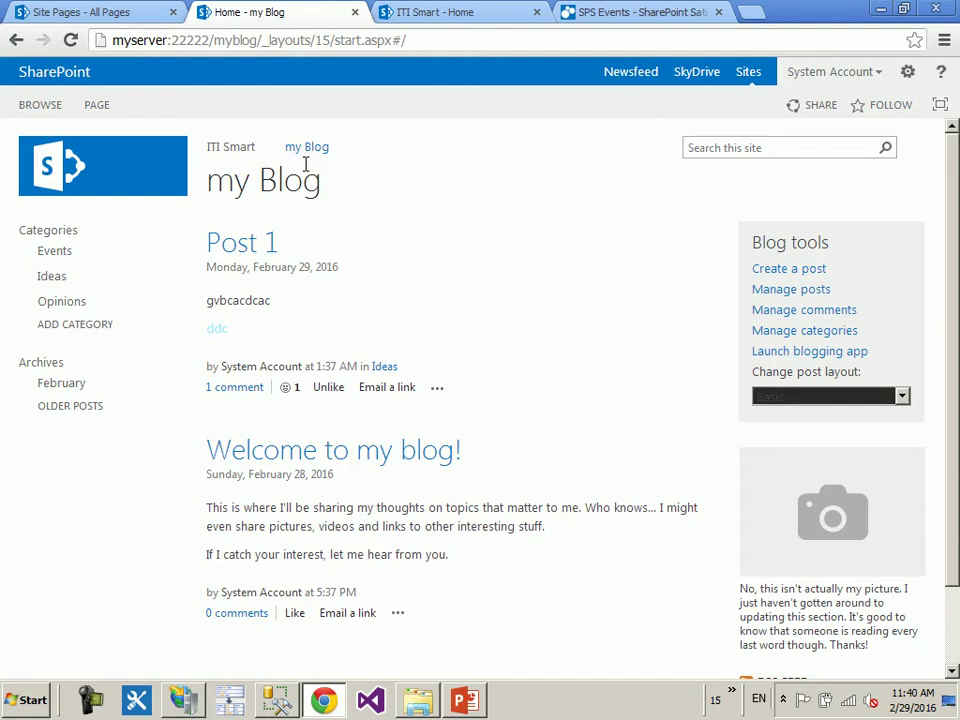
pyautogui.moveTo(258, 40); pyautogui.dragTo(213, 40)
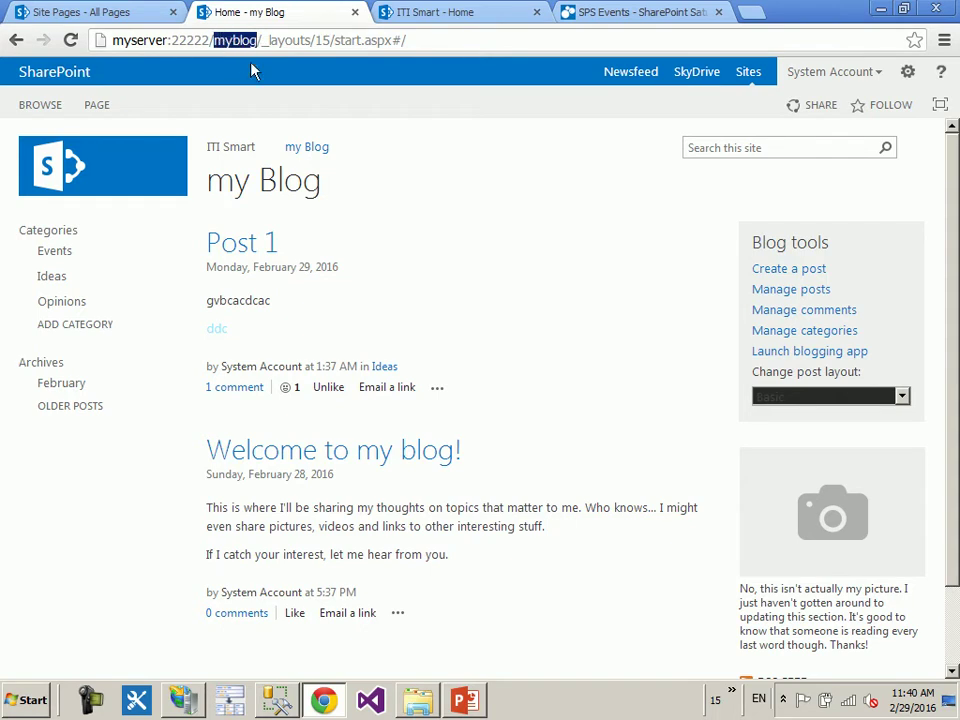
pyautogui.moveTo(334, 40); pyautogui.dragTo(441, 39)
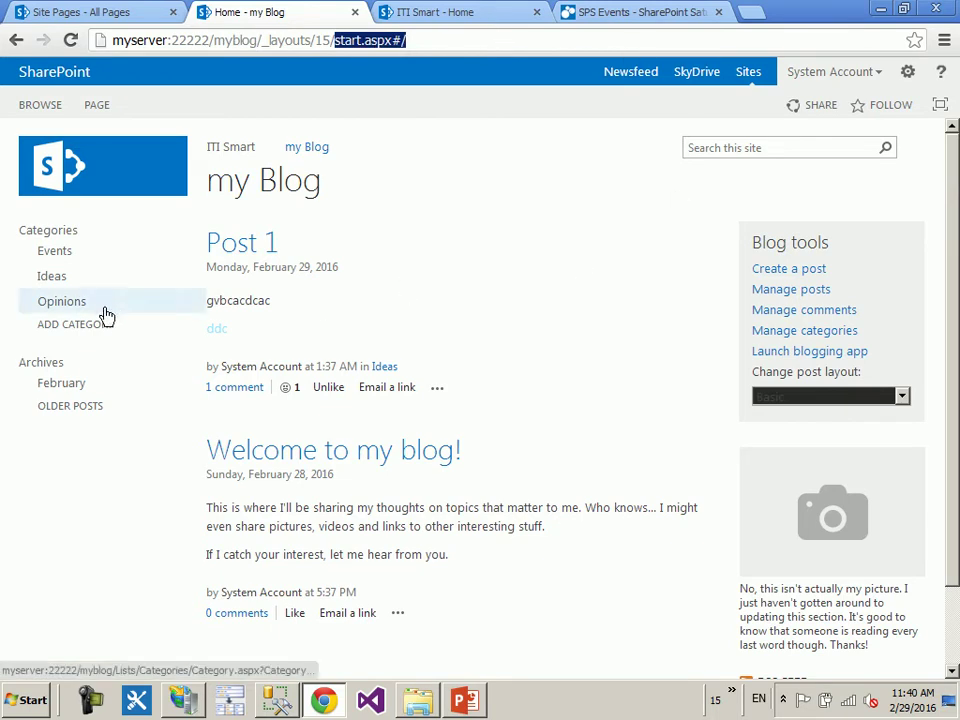
pyautogui.click(908, 72)
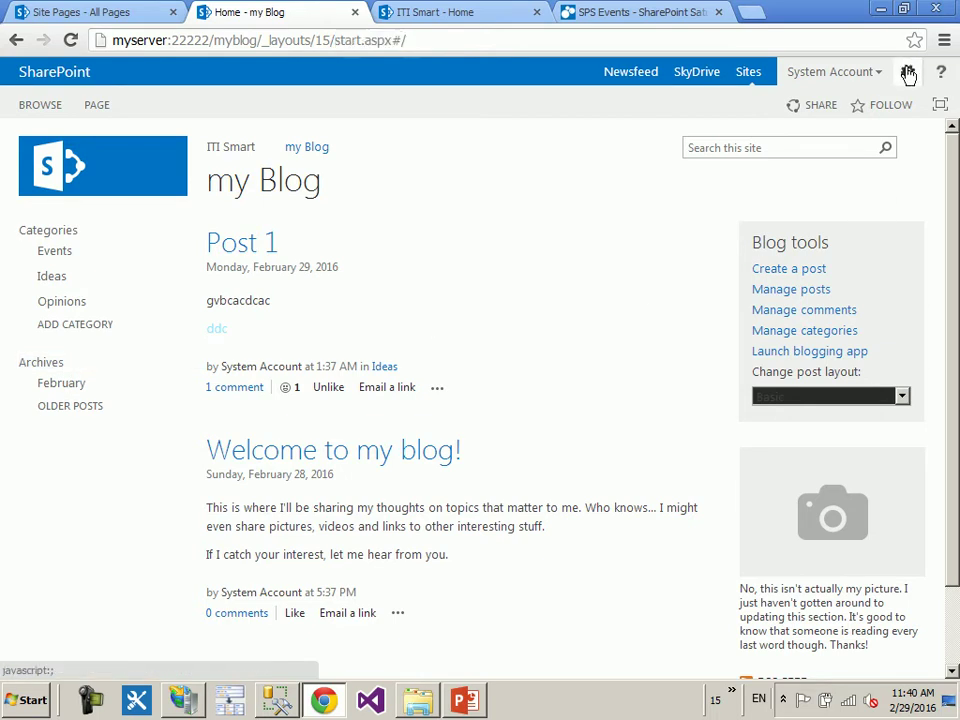
pyautogui.click(826, 202)
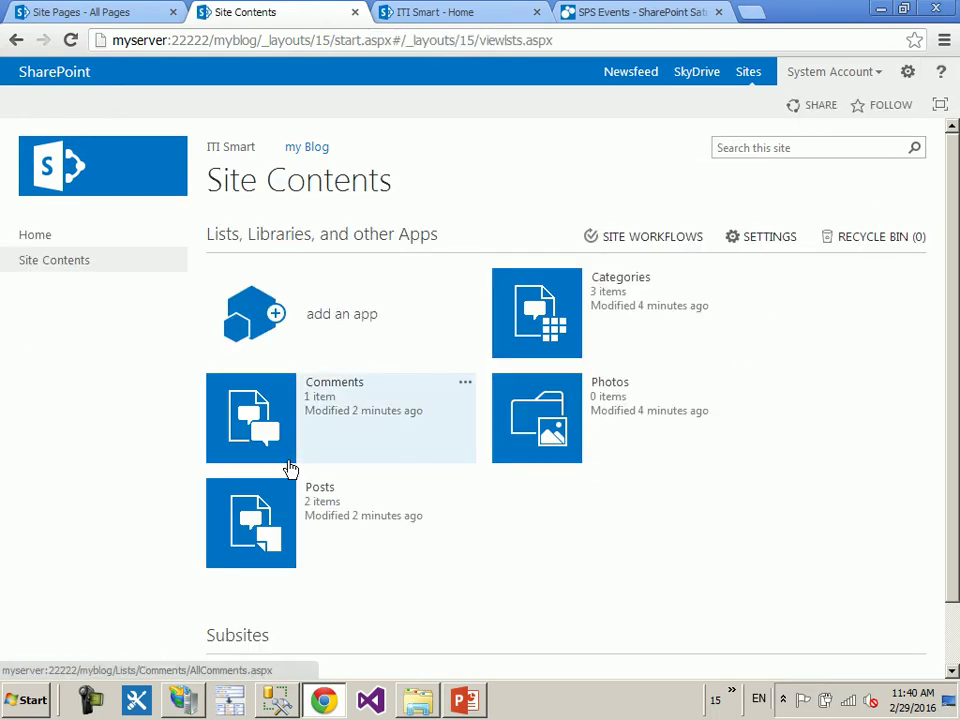
# - Browse the Categories and Comments lists, preview Post 1, then open the Posts list
pyautogui.click(551, 331)
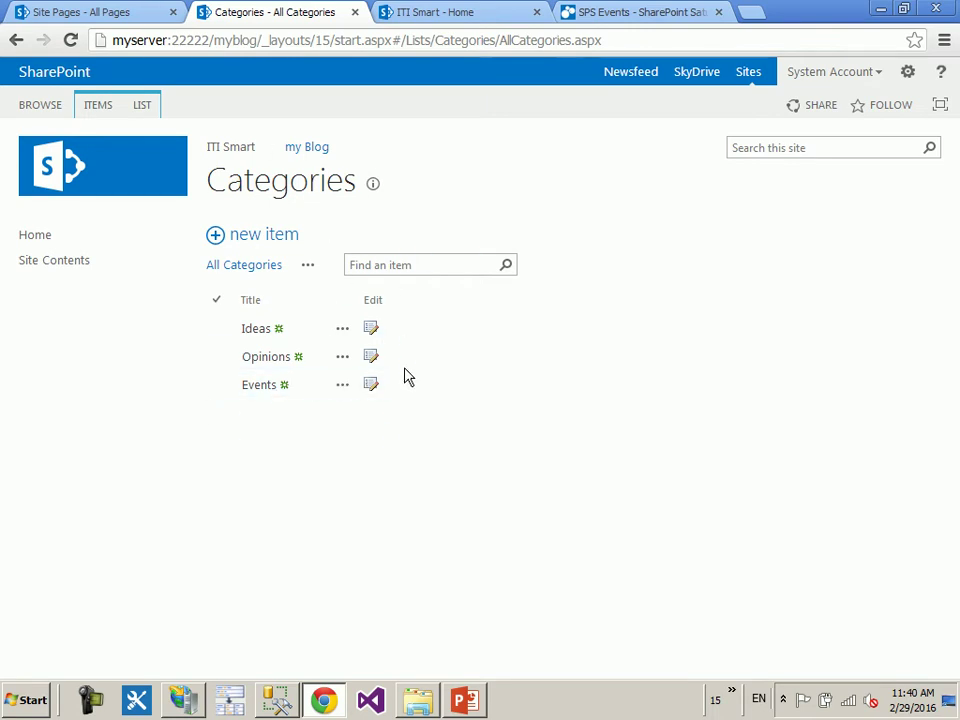
pyautogui.click(82, 271)
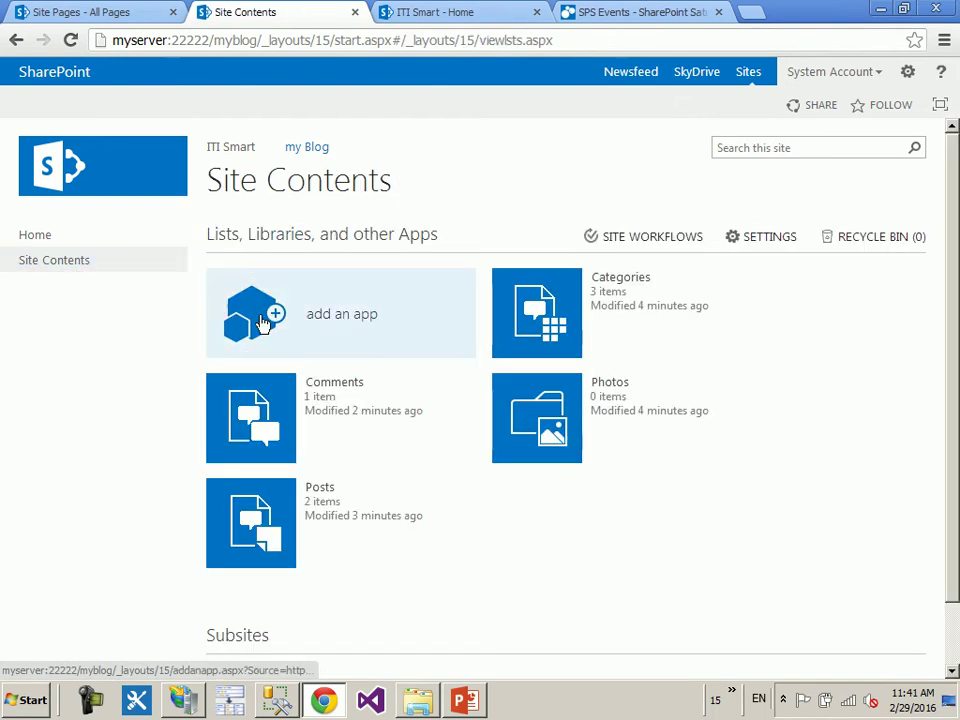
pyautogui.click(252, 438)
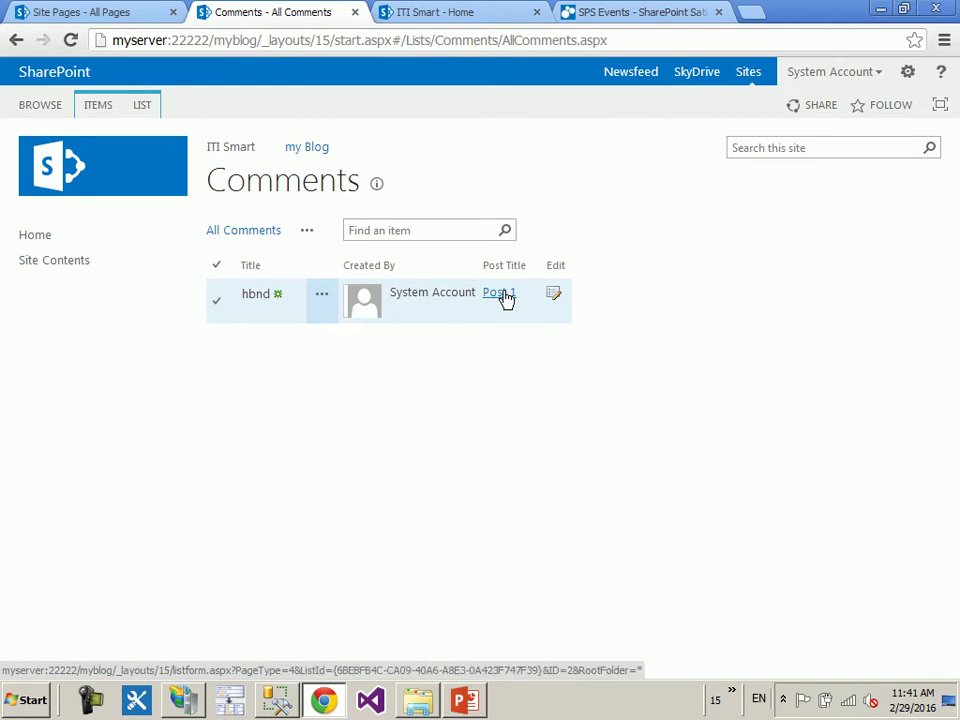
pyautogui.click(500, 293)
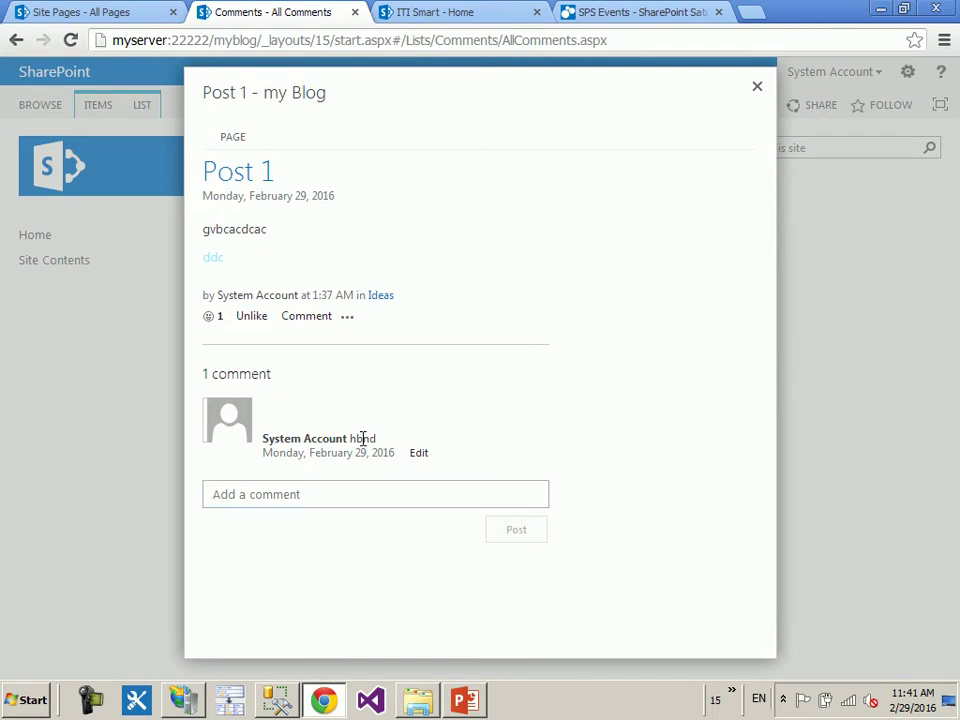
pyautogui.click(757, 88)
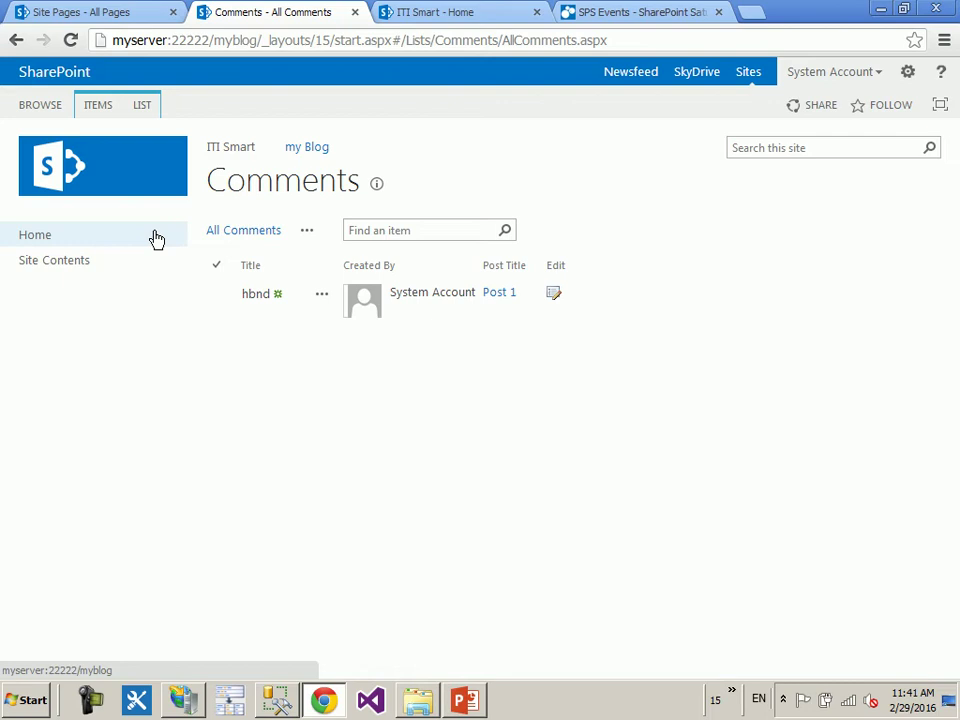
pyautogui.click(88, 258)
pyautogui.click(280, 508)
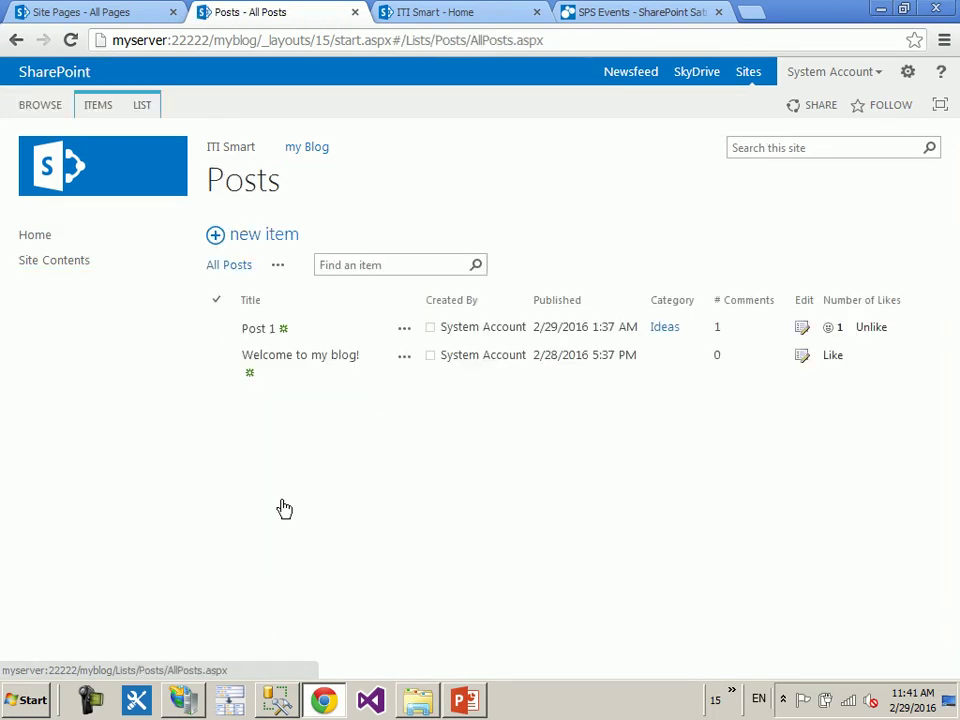
pyautogui.click(401, 335)
pyautogui.click(403, 335)
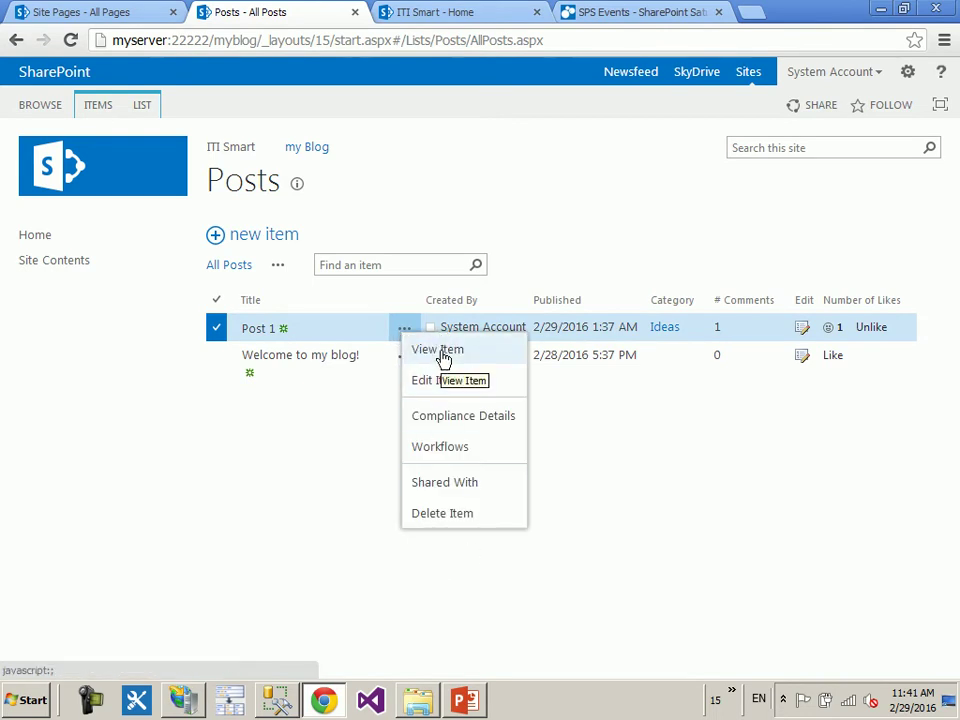
pyautogui.click(440, 352)
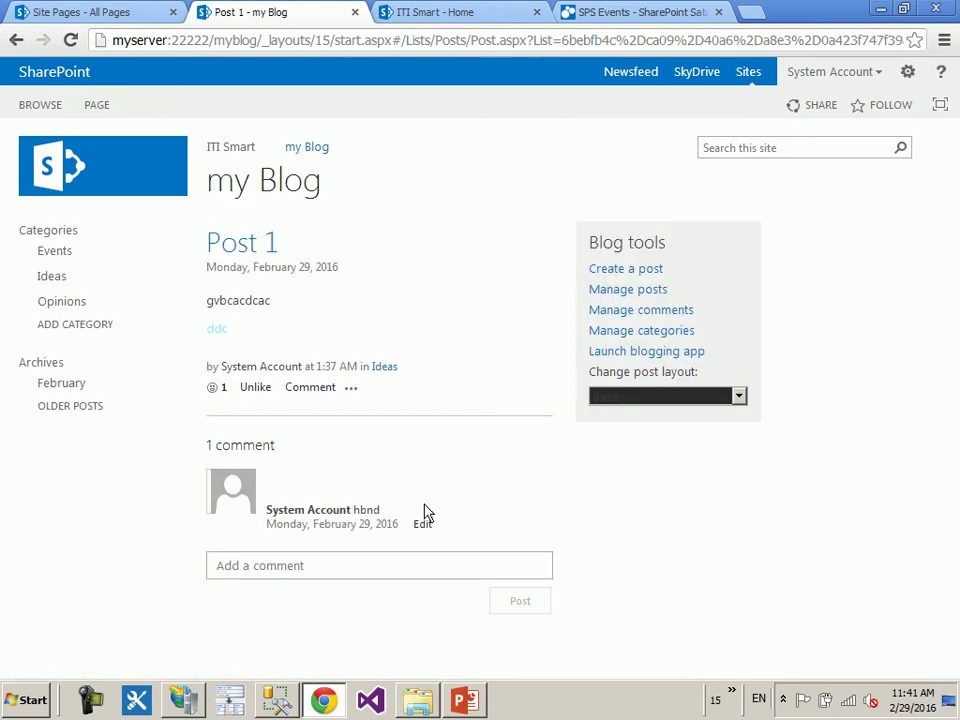
pyautogui.moveTo(449, 694)
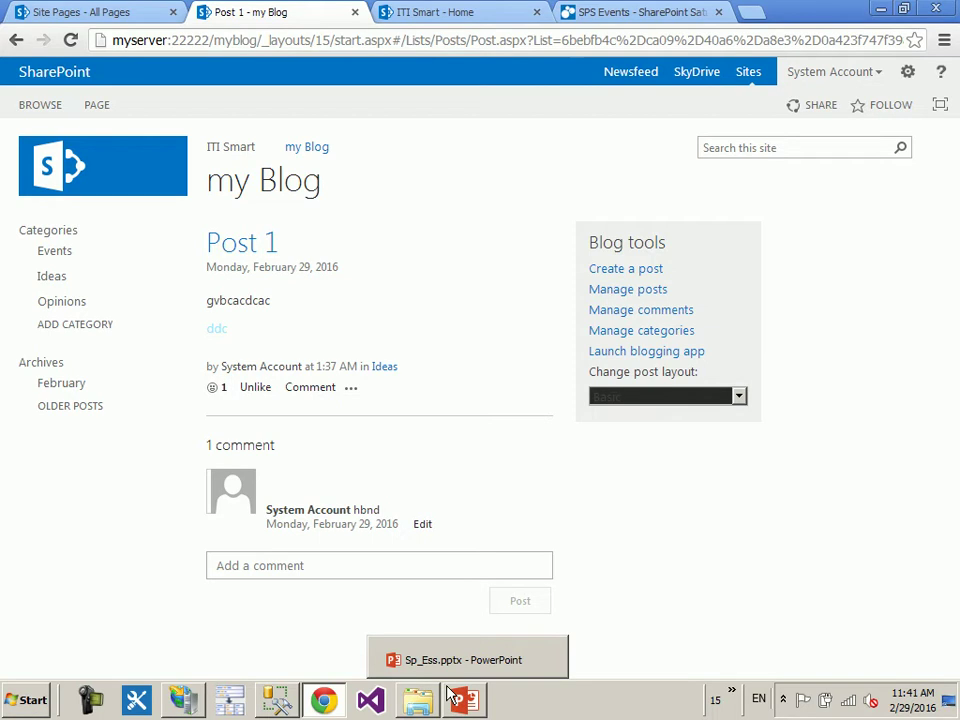
pyautogui.click(17, 40)
pyautogui.click(404, 329)
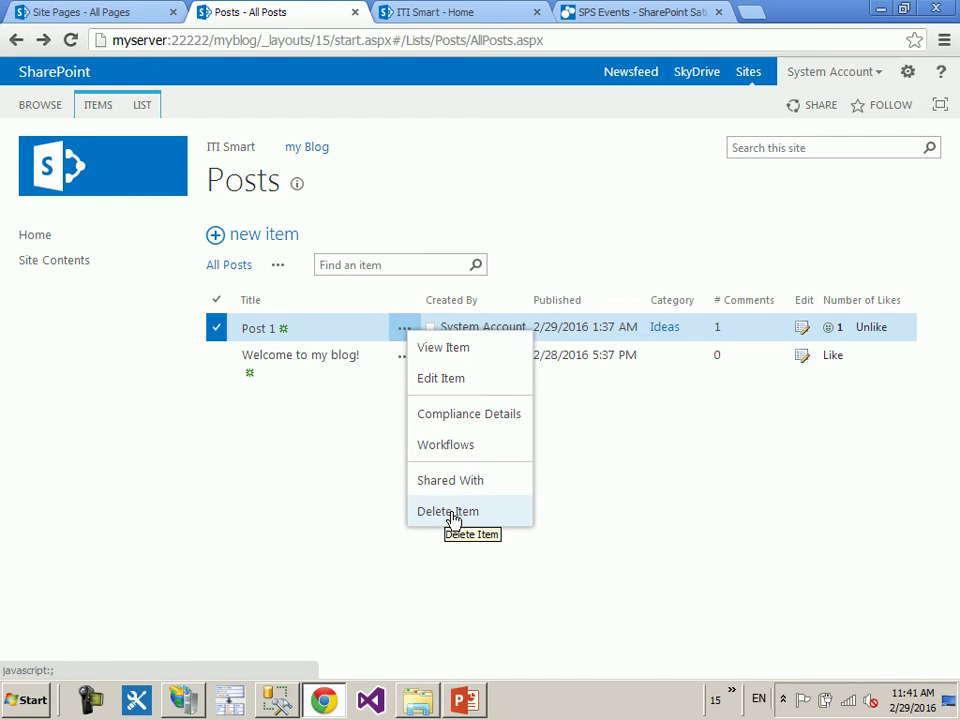
pyautogui.click(331, 501)
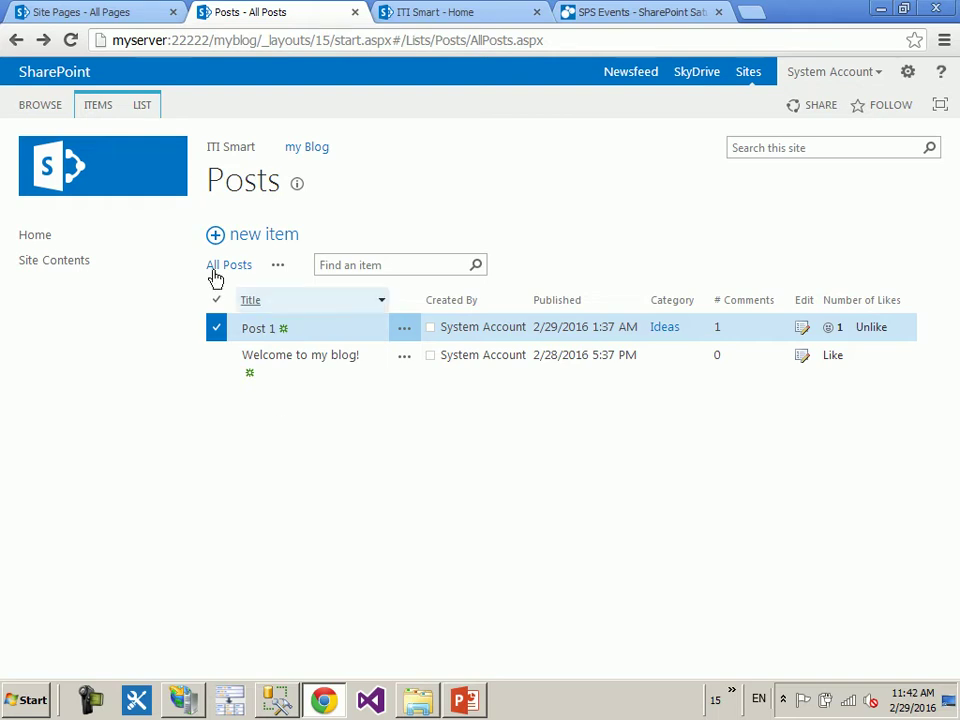
# - Remove the /myblog path from the address to load ITI Smart, then open its Site Contents
pyautogui.click(226, 39)
pyautogui.click(217, 40)
pyautogui.moveTo(216, 40); pyautogui.dragTo(808, 58)
pyautogui.press('BackSpace')
pyautogui.press('Return')
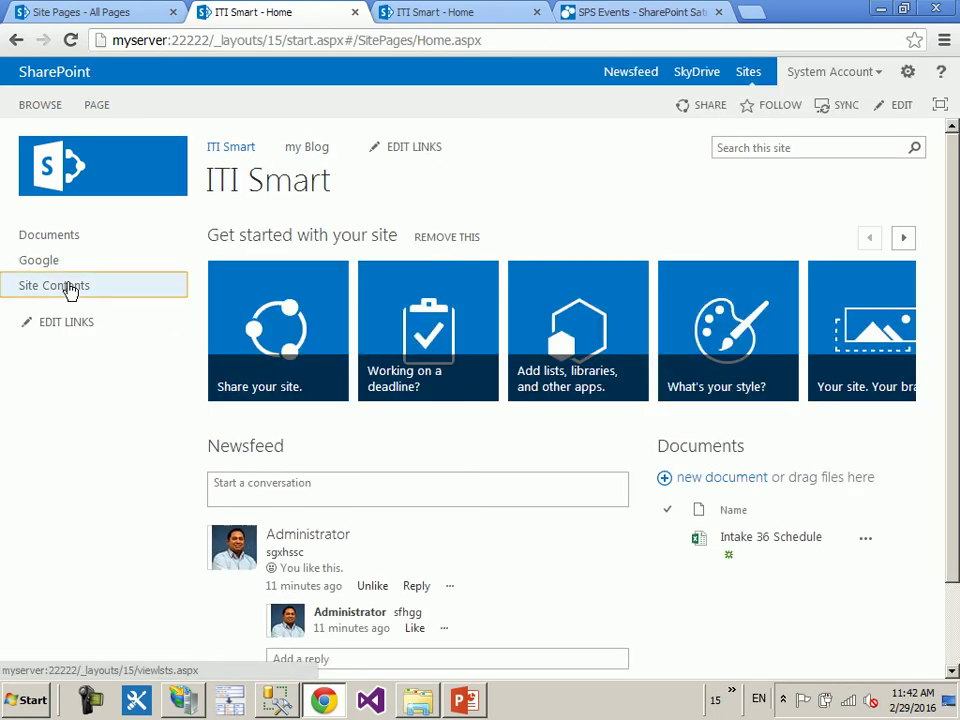
pyautogui.click(70, 288)
pyautogui.scroll(-2, 815, 480)
pyautogui.scroll(2, 800, 440)
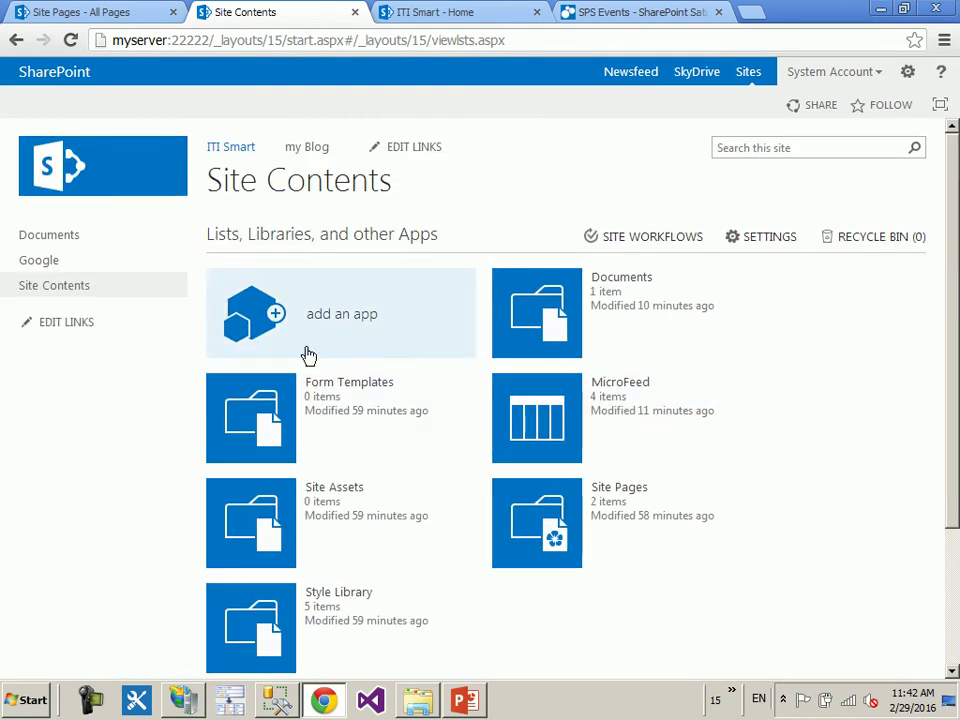
# - Open 'add an app' and scroll down to the Apps you can add section
pyautogui.click(253, 322)
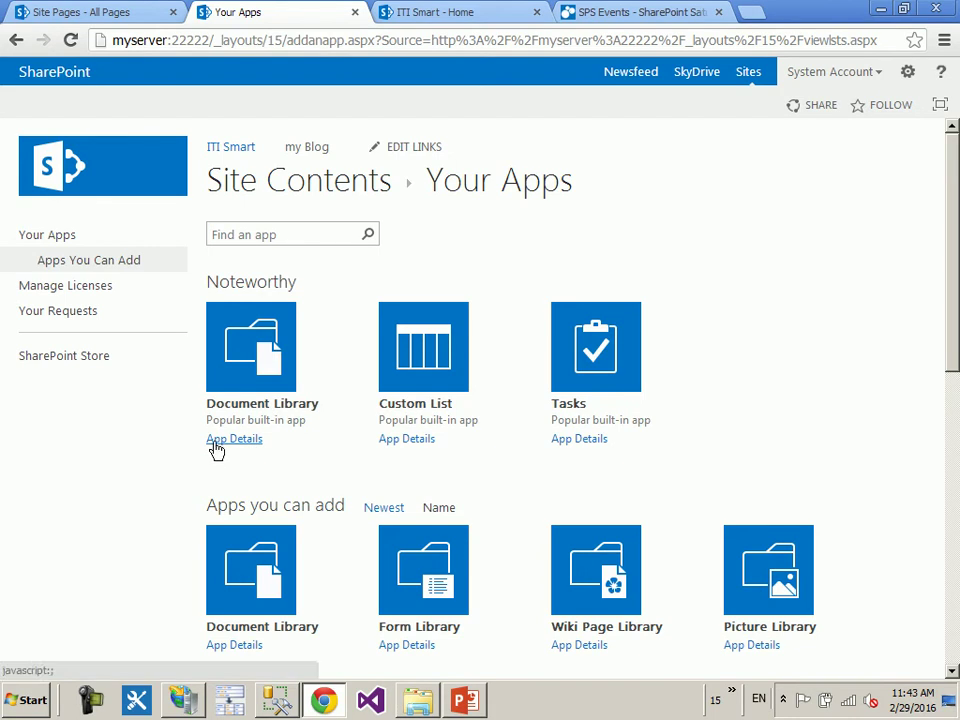
pyautogui.scroll(-1, 490, 476)
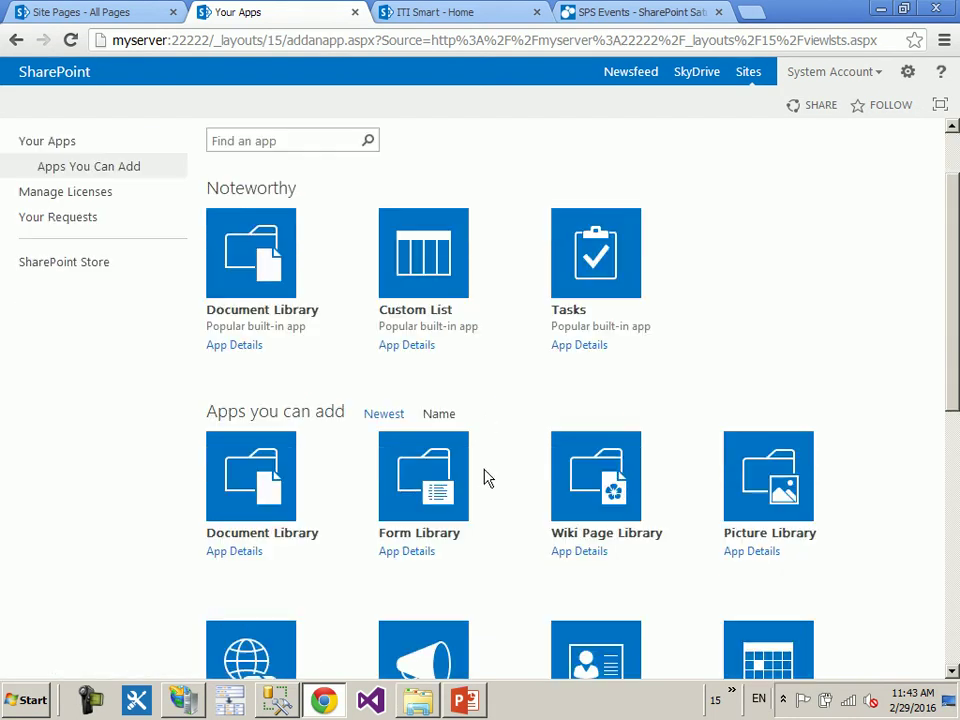
pyautogui.scroll(-2, 396, 456)
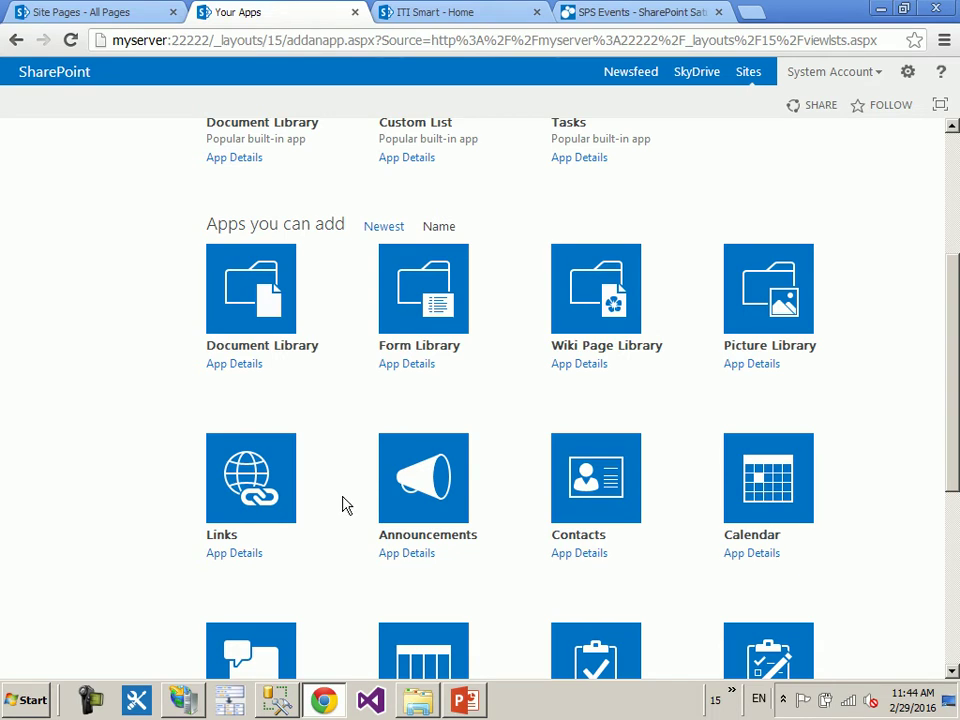
pyautogui.scroll(-1, 328, 521)
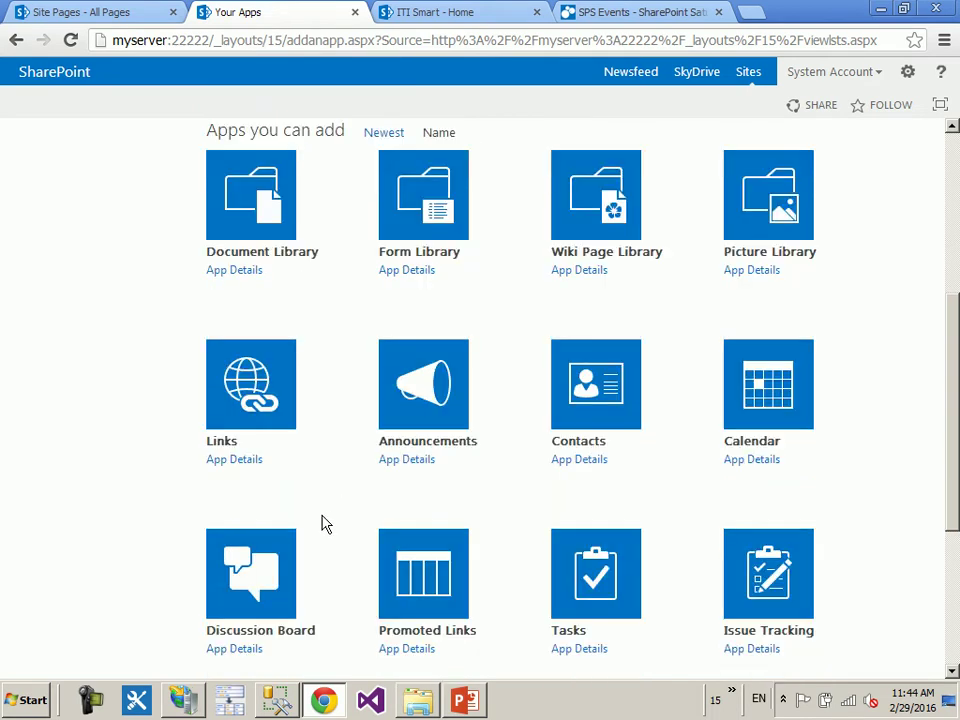
# - Create a Links app named MyLinks and open the new empty list
pyautogui.click(276, 428)
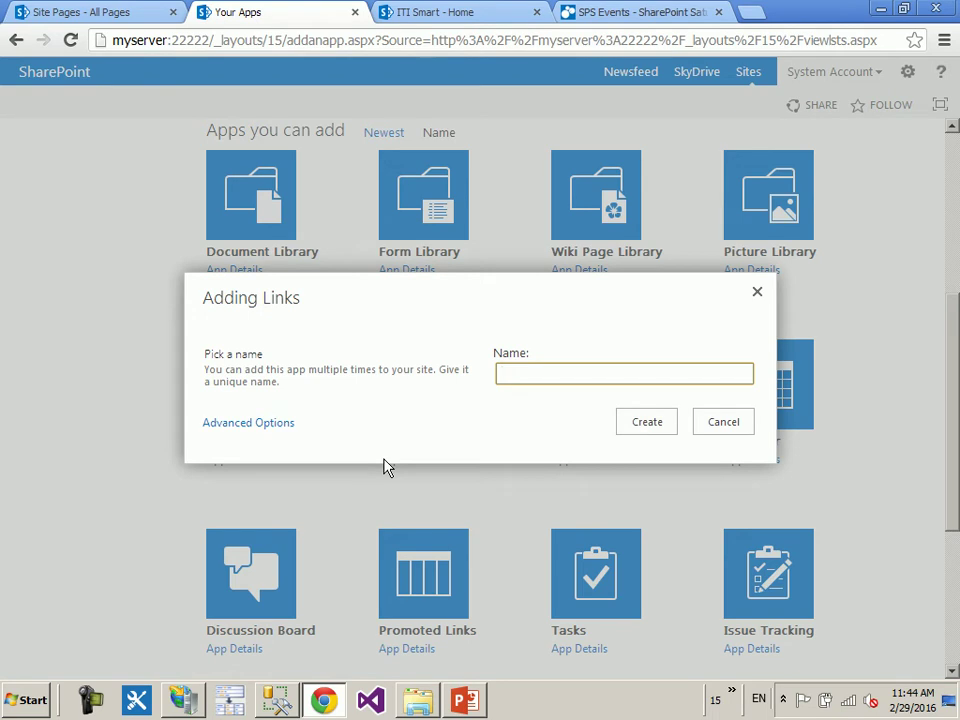
pyautogui.write('My')
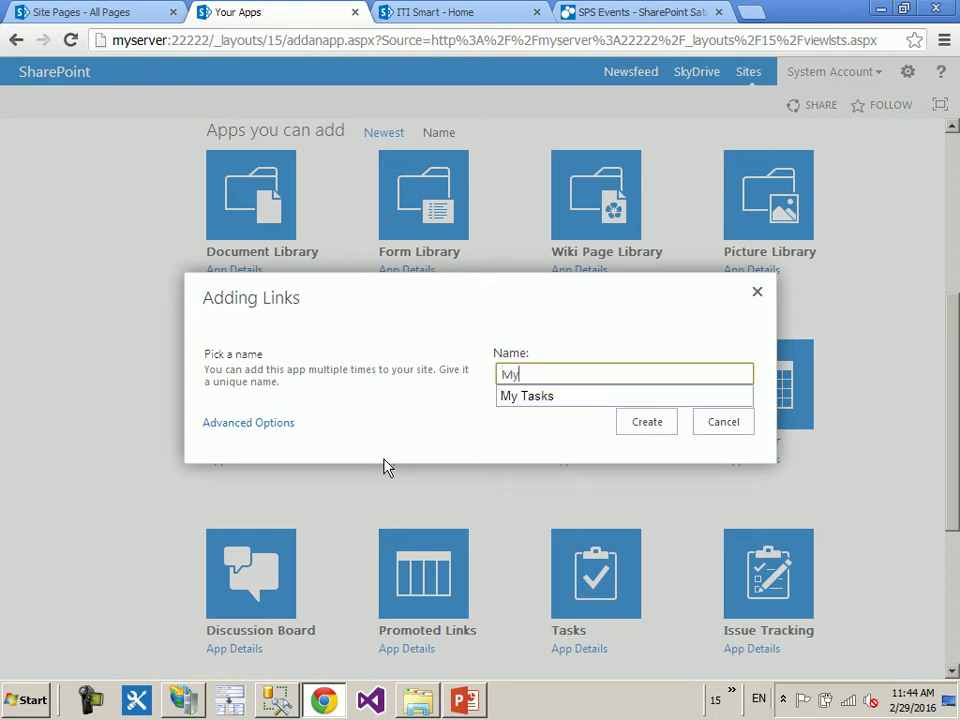
pyautogui.write('Links')
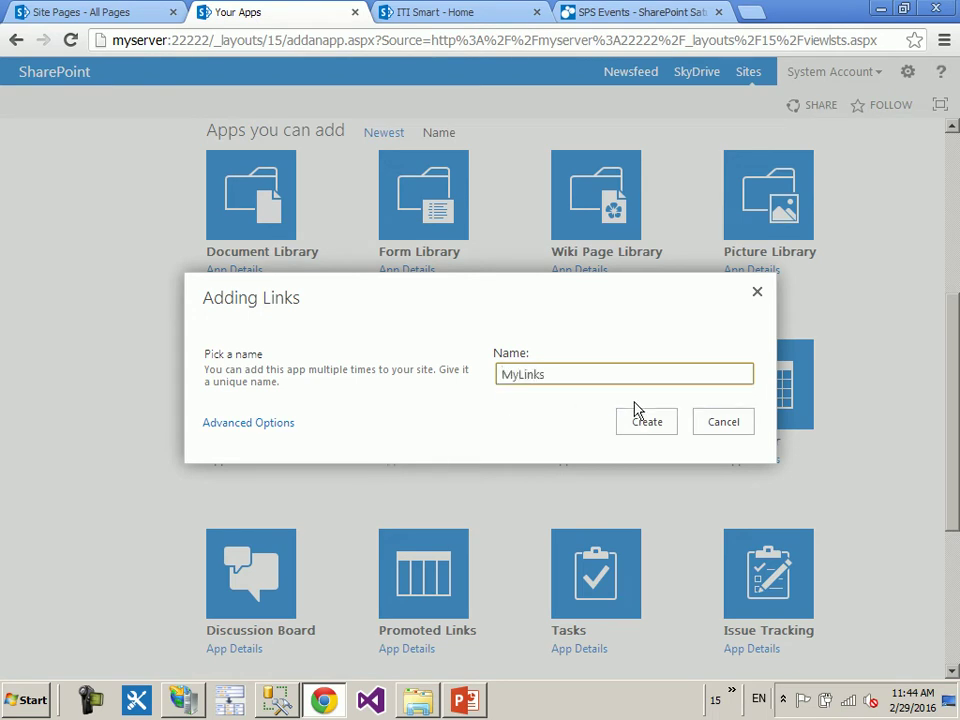
pyautogui.click(646, 421)
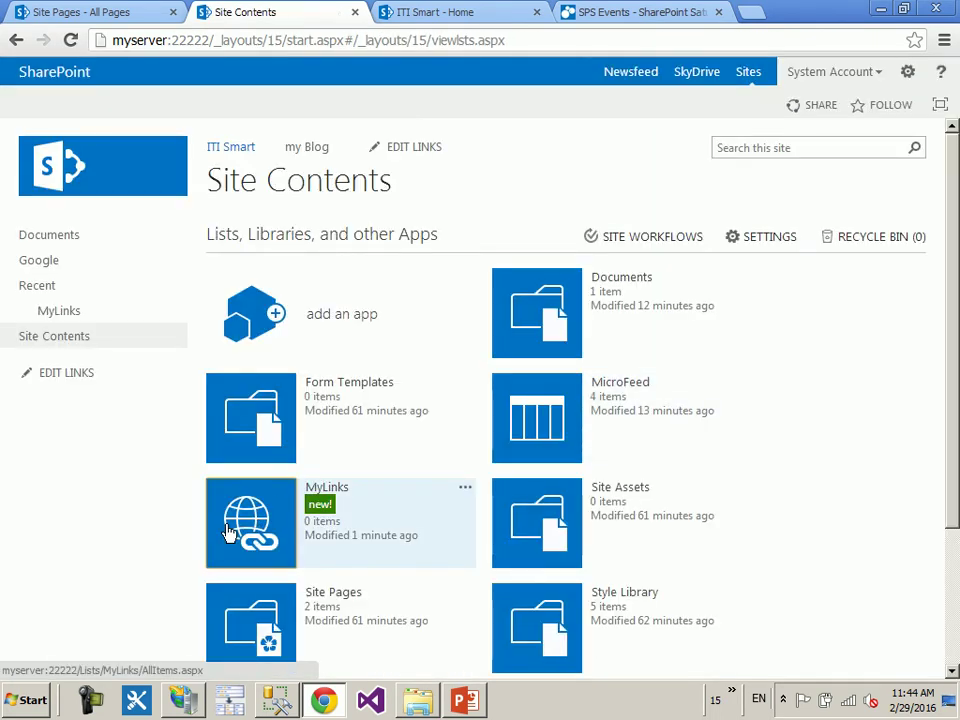
pyautogui.click(256, 522)
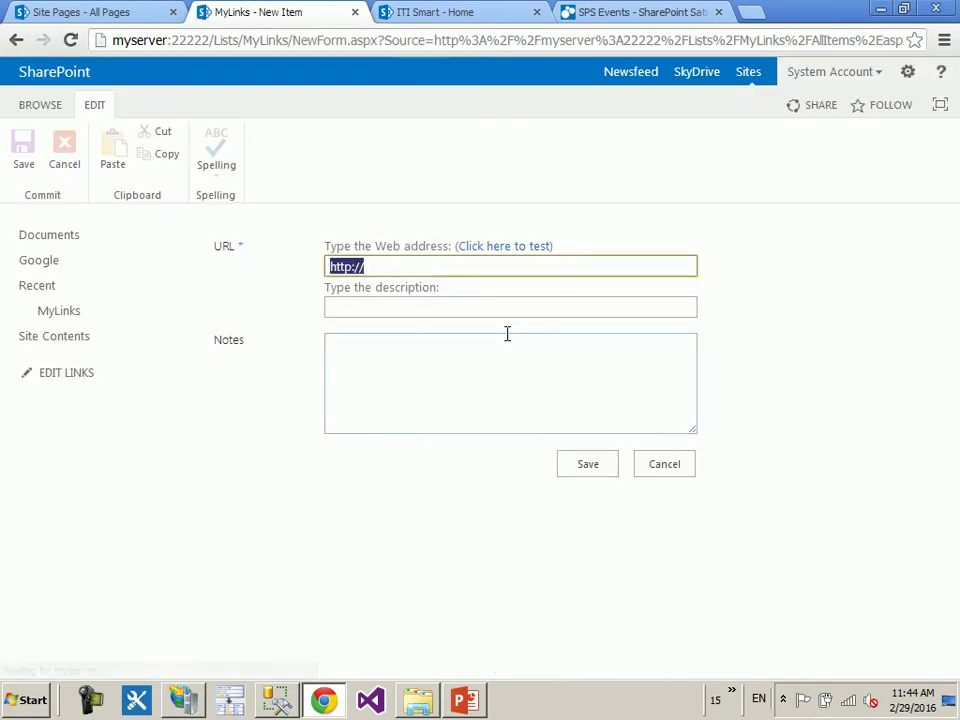
pyautogui.click(13, 43)
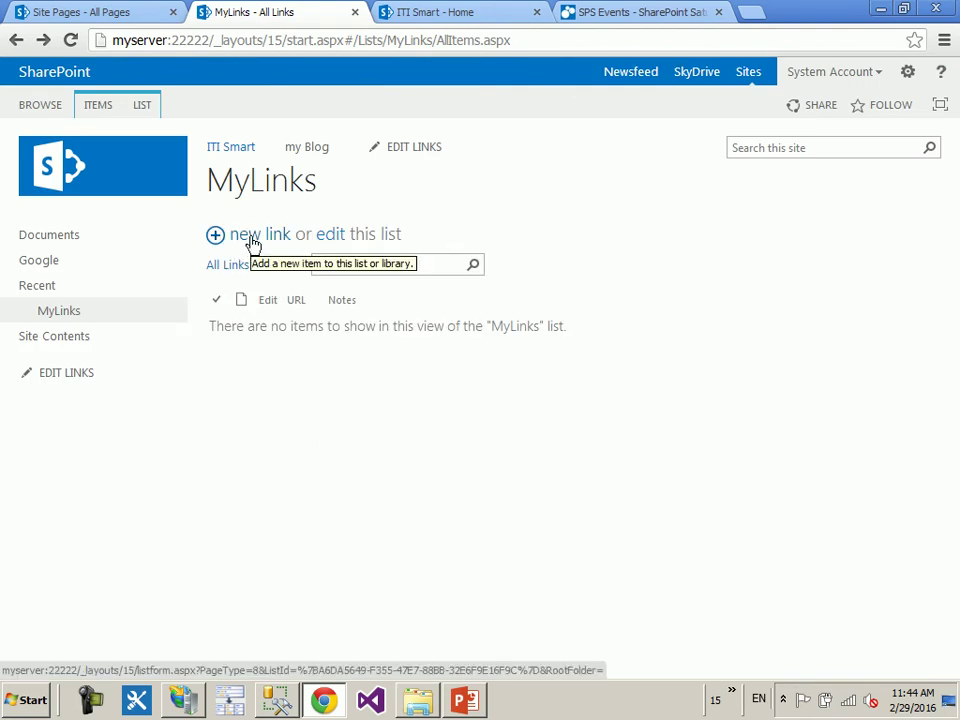
pyautogui.click(253, 244)
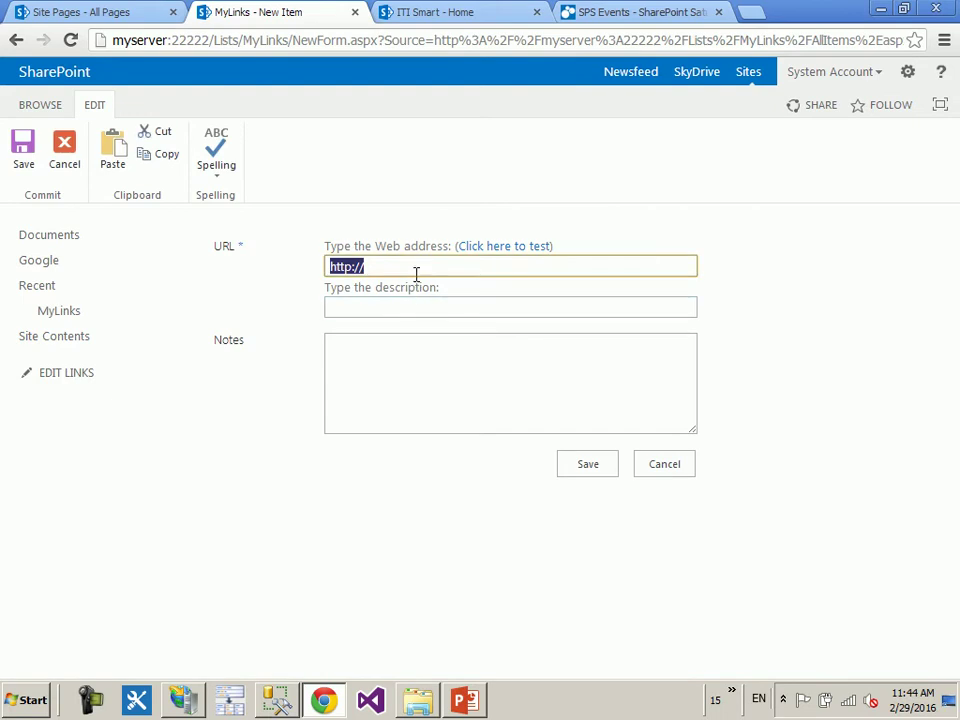
pyautogui.click(416, 270)
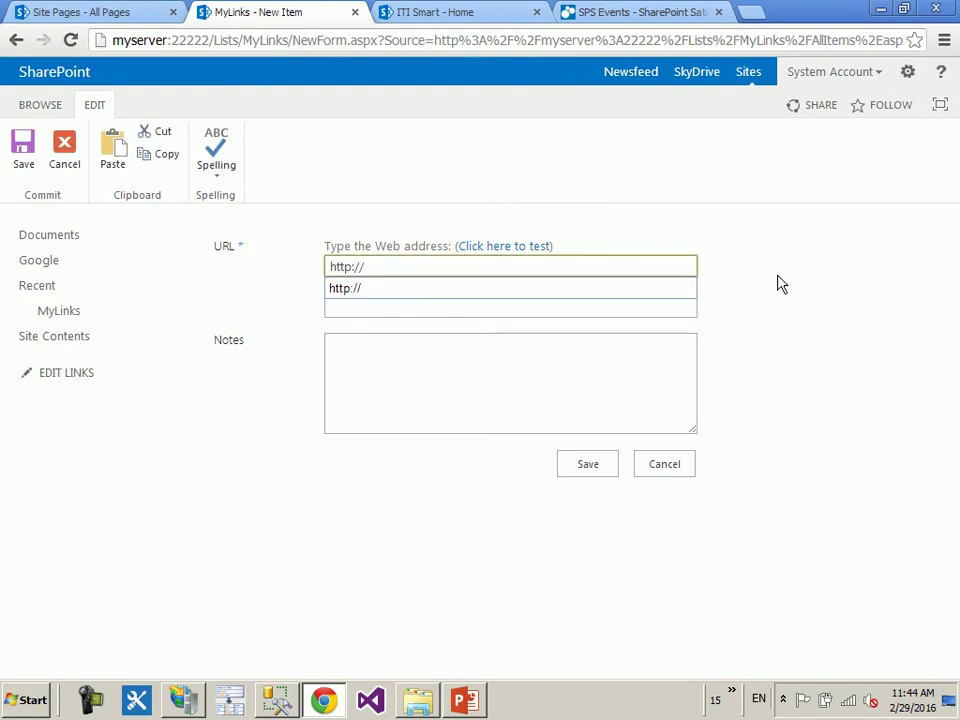
pyautogui.write('www.ggol')
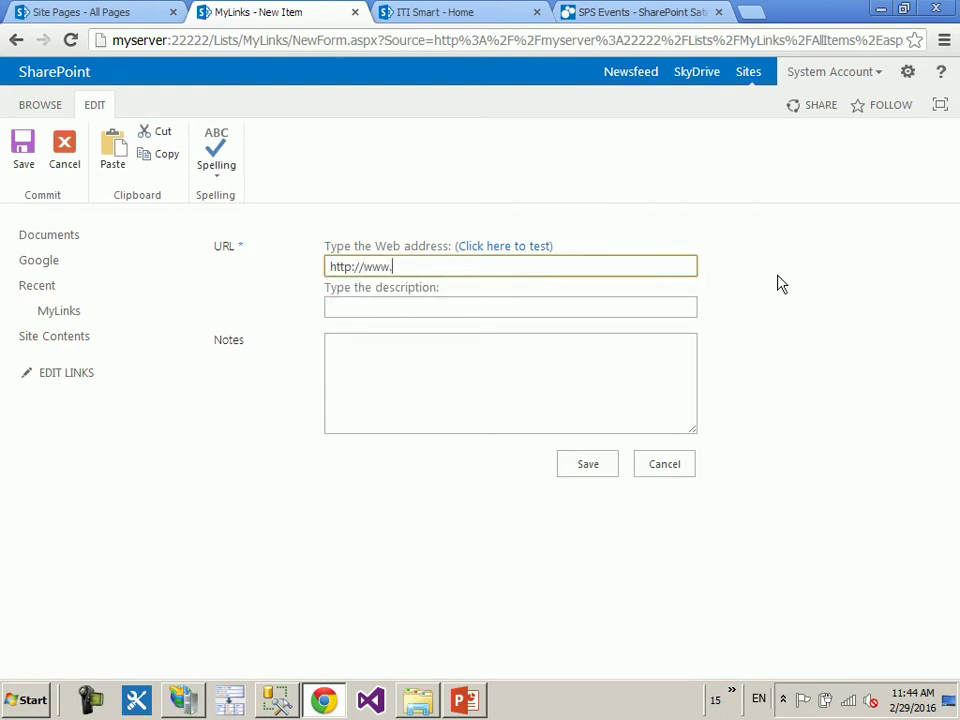
pyautogui.press('BackSpace')
pyautogui.press('BackSpace')
pyautogui.press('BackSpace')
pyautogui.write('oogle.com')
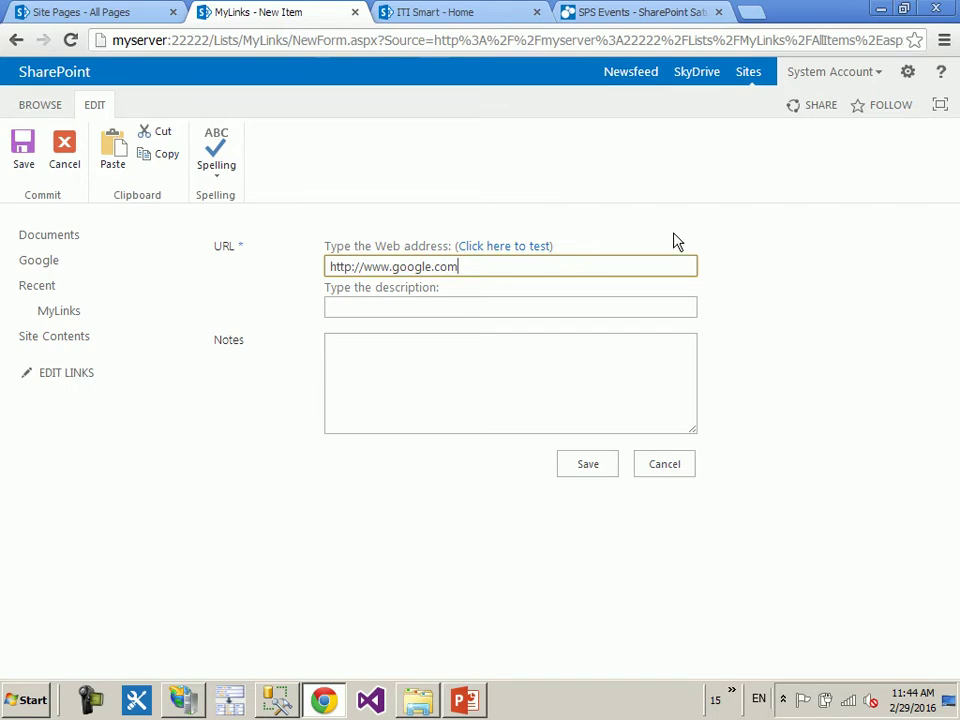
# - Add the note 'Google Web Site' and save the link
pyautogui.click(436, 312)
pyautogui.click(460, 465)
pyautogui.click(409, 370)
pyautogui.write('Gooe')
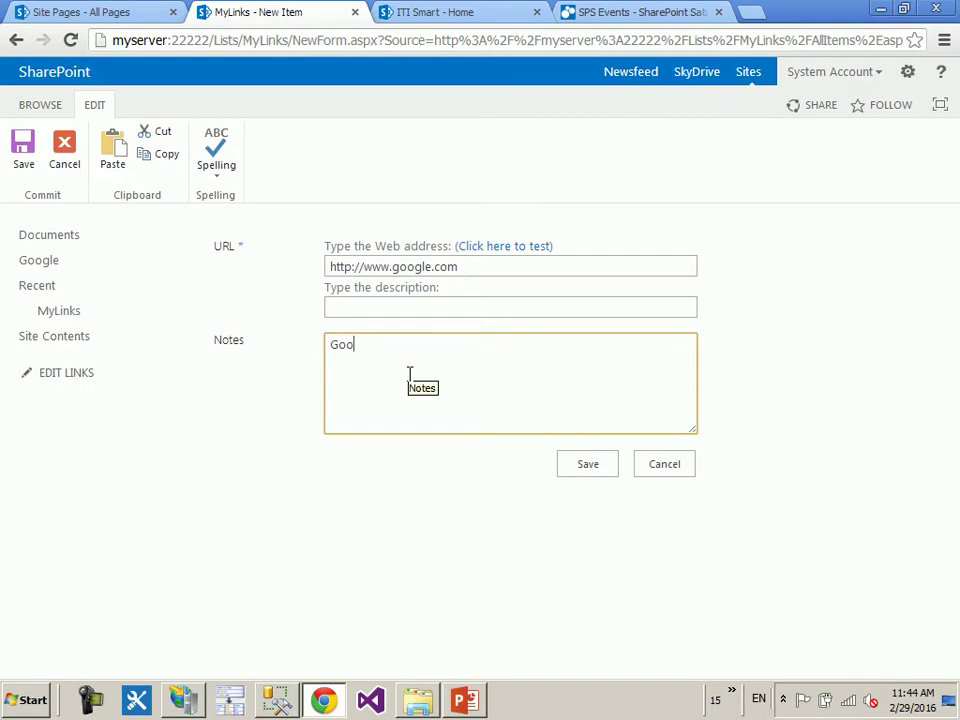
pyautogui.press('BackSpace')
pyautogui.write('ge')
pyautogui.press('BackSpace')
pyautogui.write('le Web Site')
pyautogui.click(598, 470)
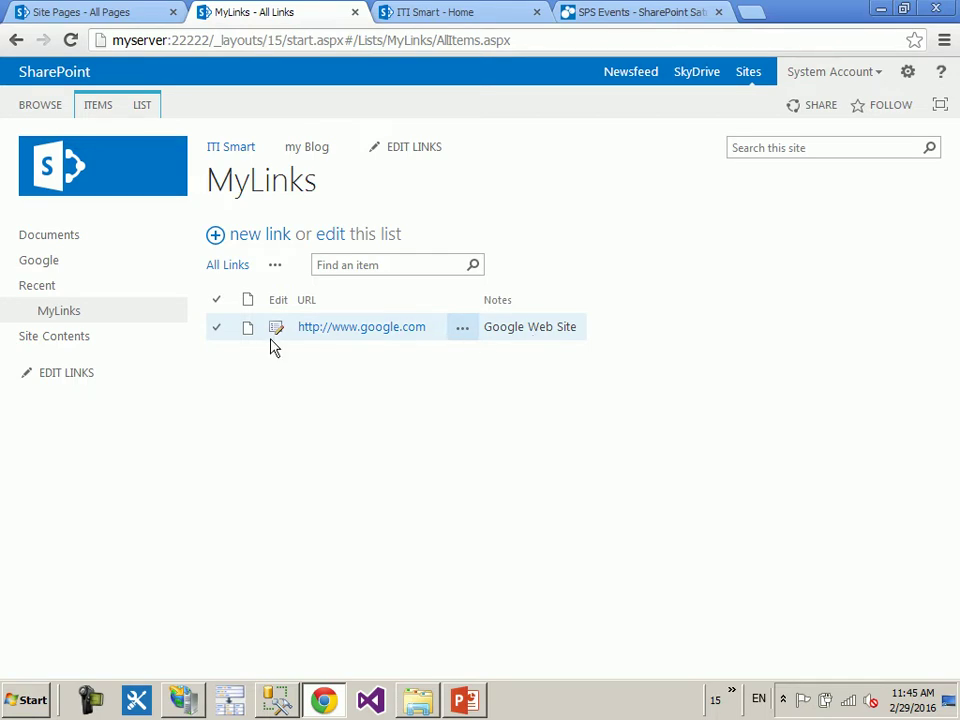
pyautogui.click(99, 338)
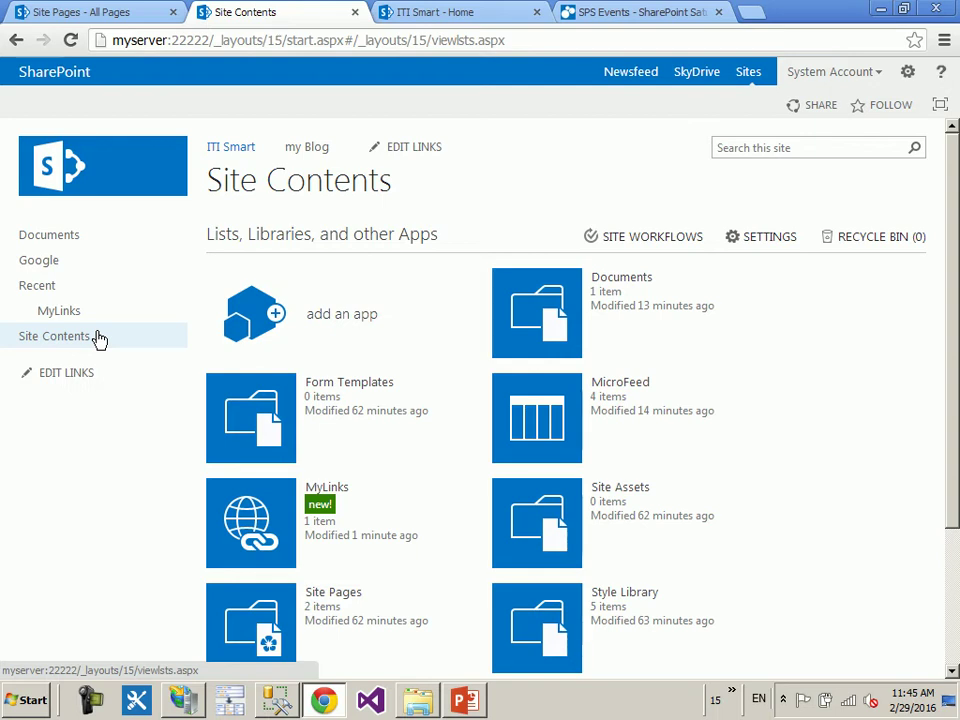
# - Open the Adding Announcements dialog, cancel once, reopen it and paste the app name
pyautogui.click(255, 310)
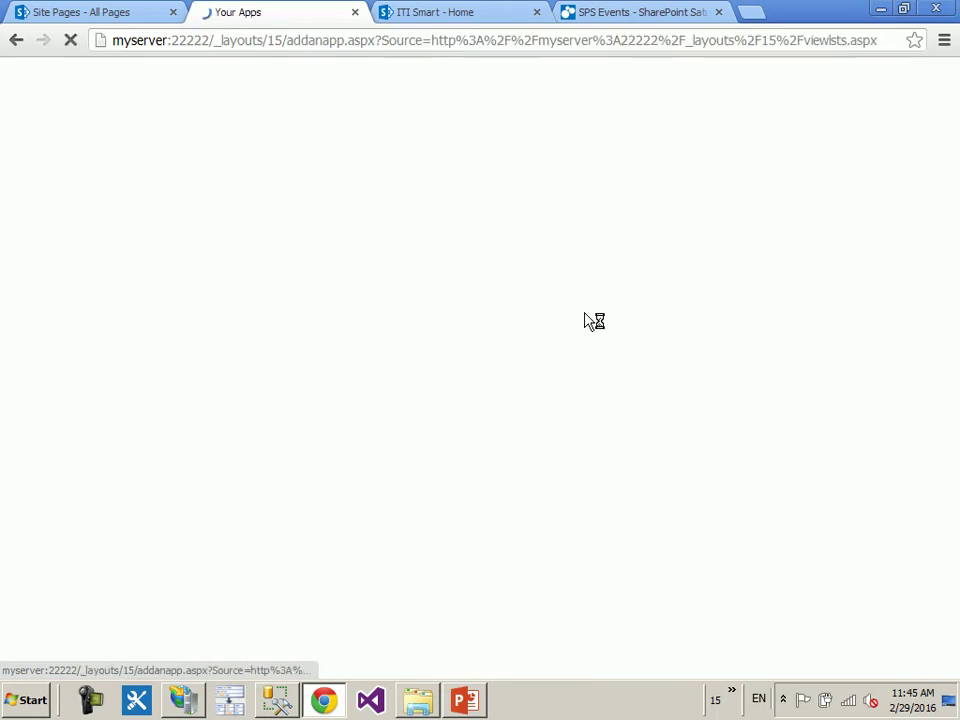
pyautogui.scroll(-5, 658, 340)
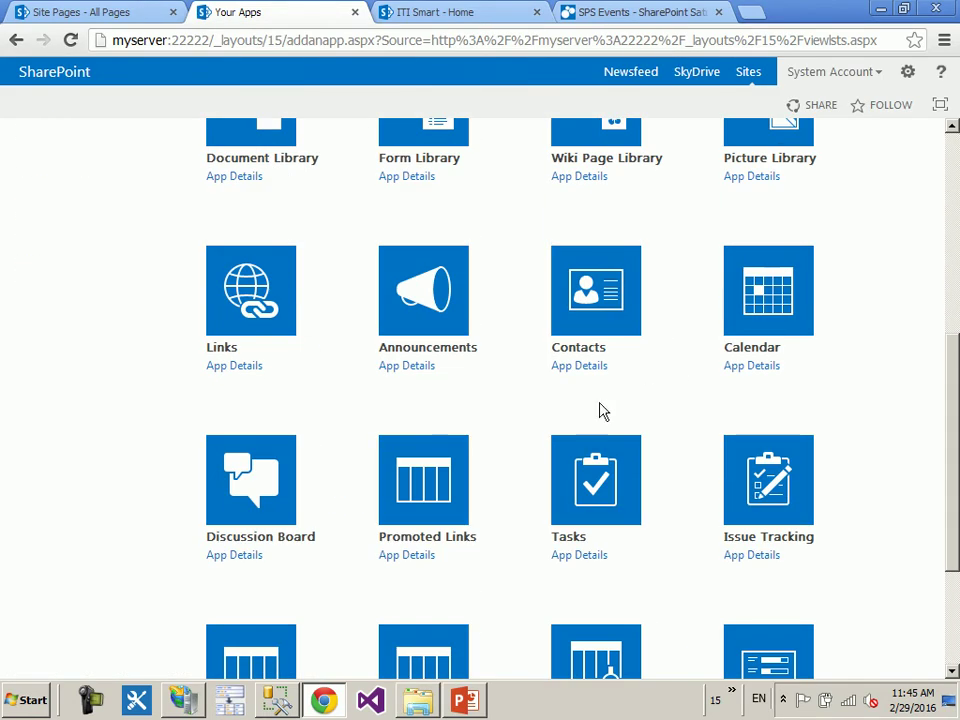
pyautogui.click(450, 300)
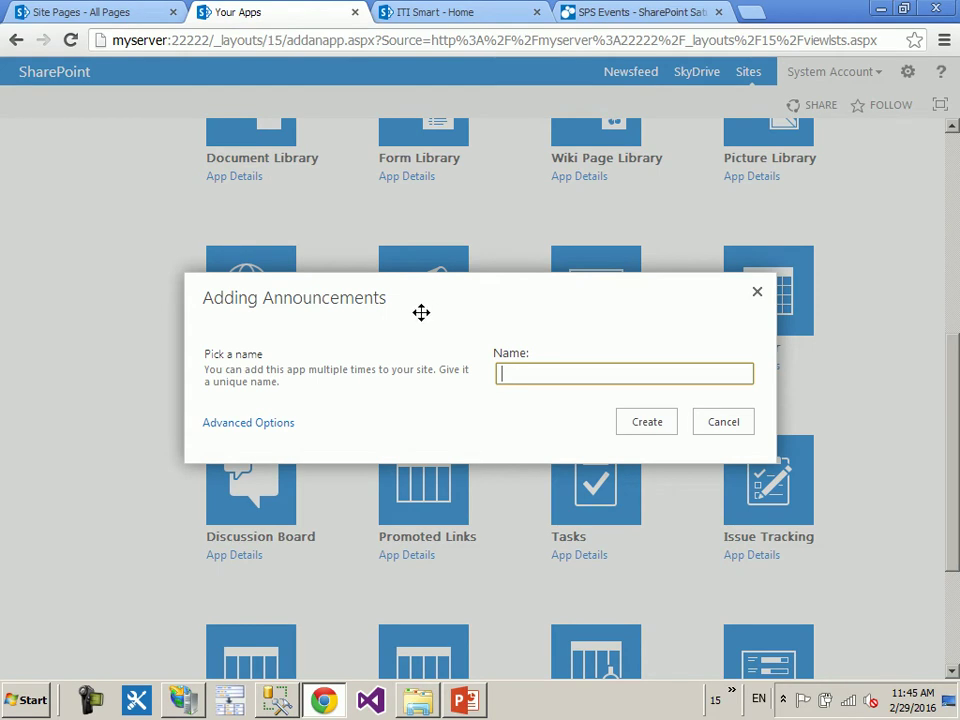
pyautogui.click(712, 421)
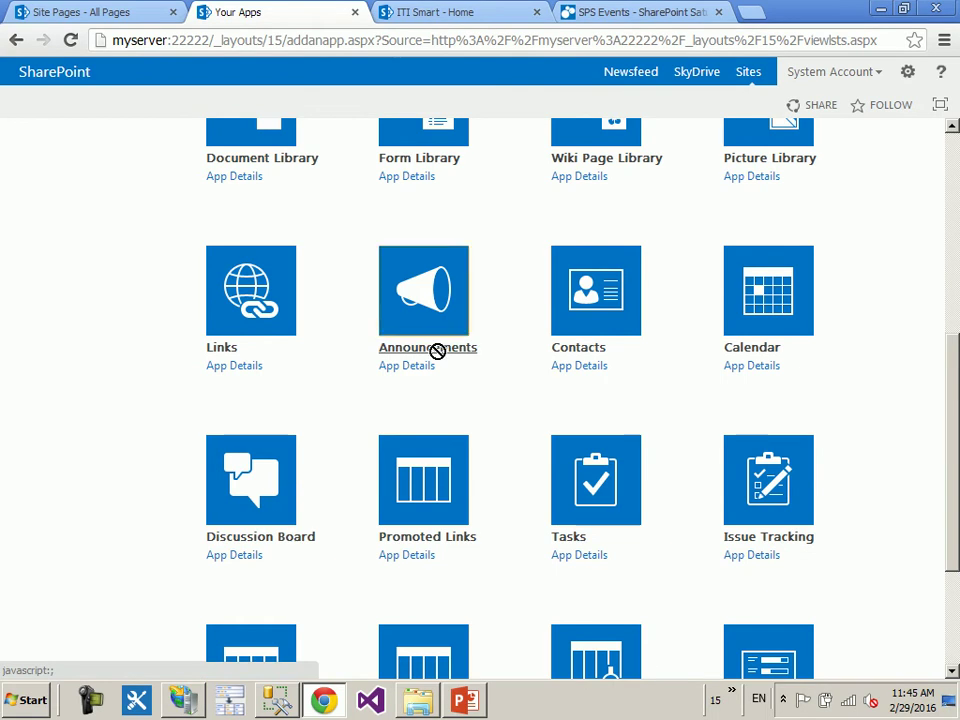
pyautogui.moveTo(463, 389); pyautogui.dragTo(381, 360)
pyautogui.hotkey('ctrl', 'c')
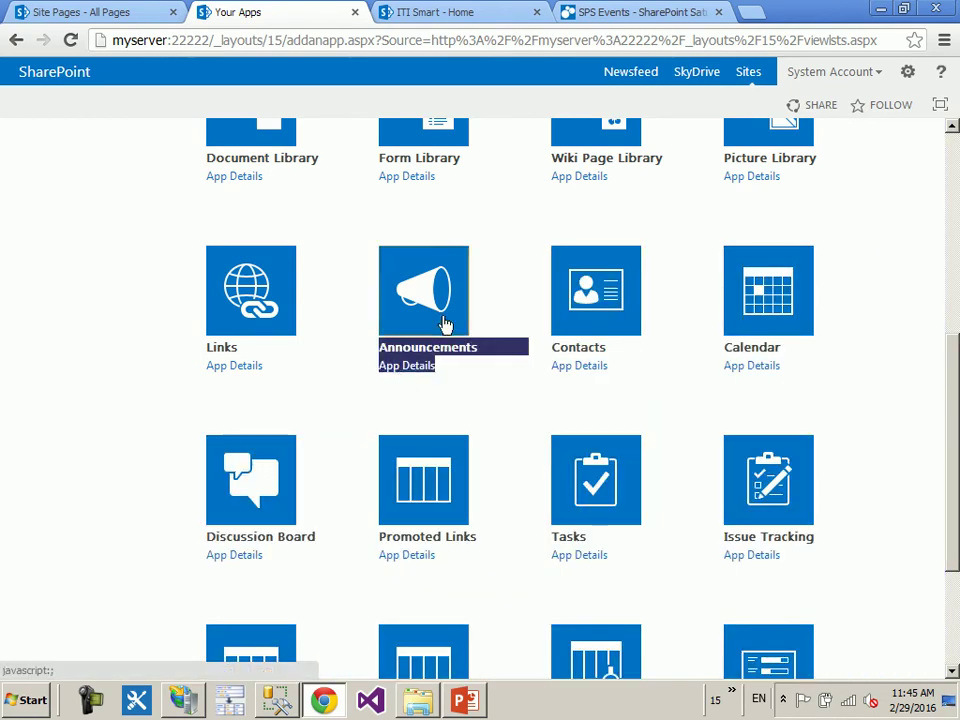
pyautogui.click(444, 326)
pyautogui.hotkey('ctrl', 'v')
# - Trim the name to Announcements and create the app
pyautogui.moveTo(588, 374); pyautogui.dragTo(868, 384)
pyautogui.press('BackSpace')
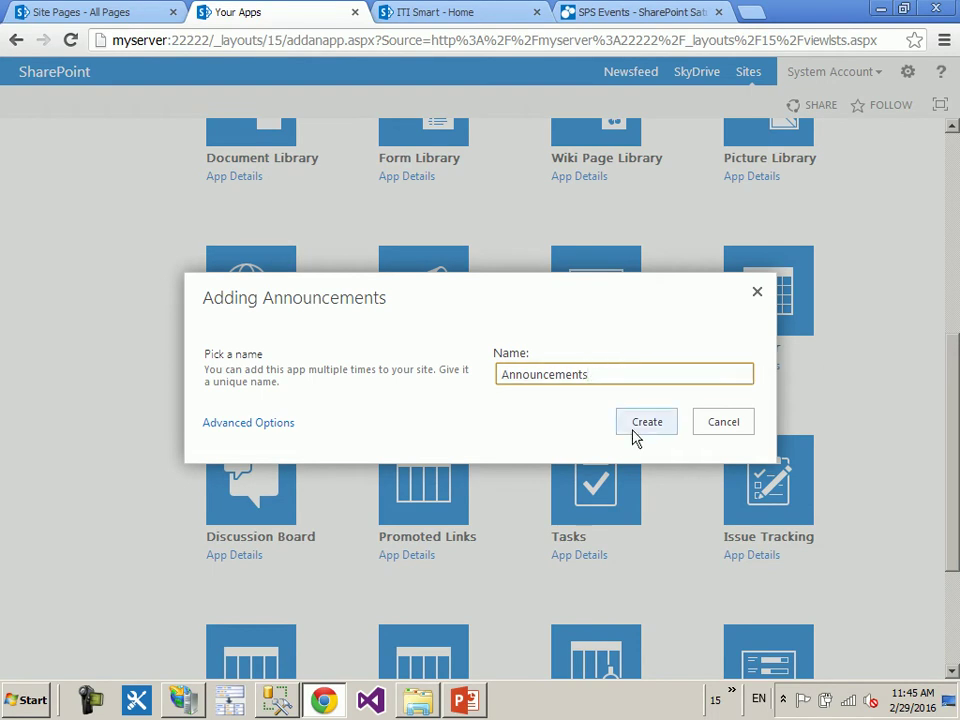
pyautogui.click(633, 431)
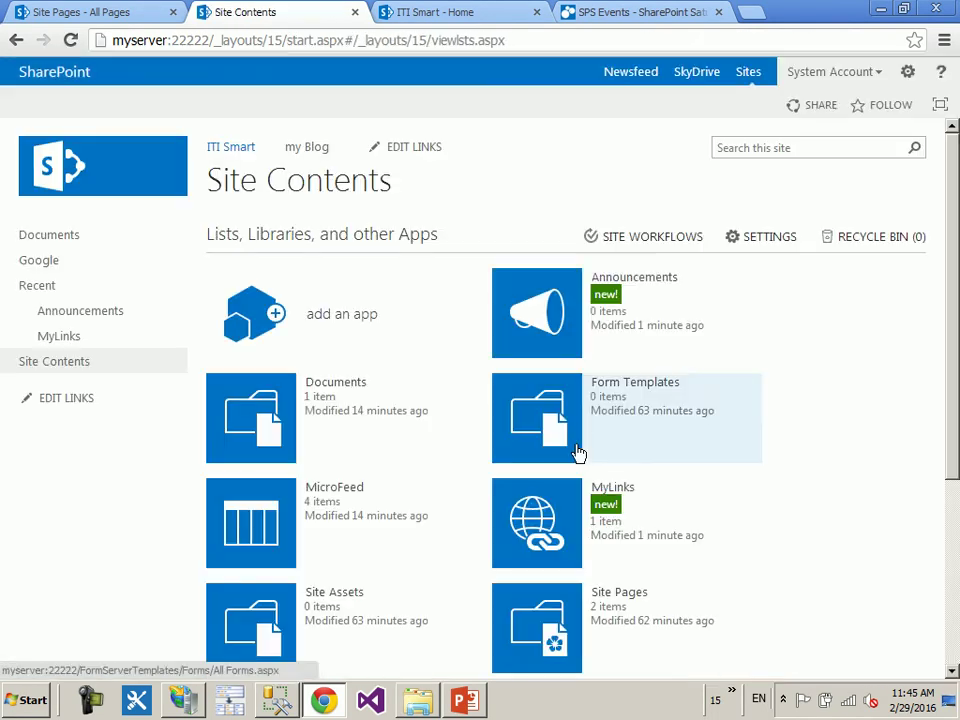
# - Open the empty Announcements list, start a new announcement, then cancel it
pyautogui.click(665, 276)
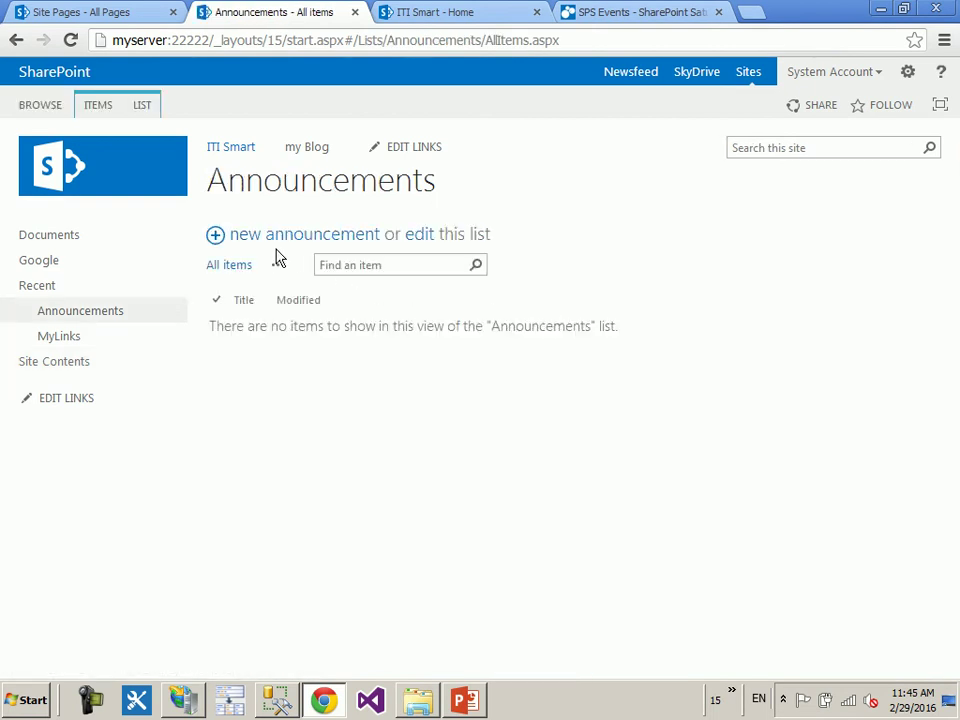
pyautogui.click(268, 238)
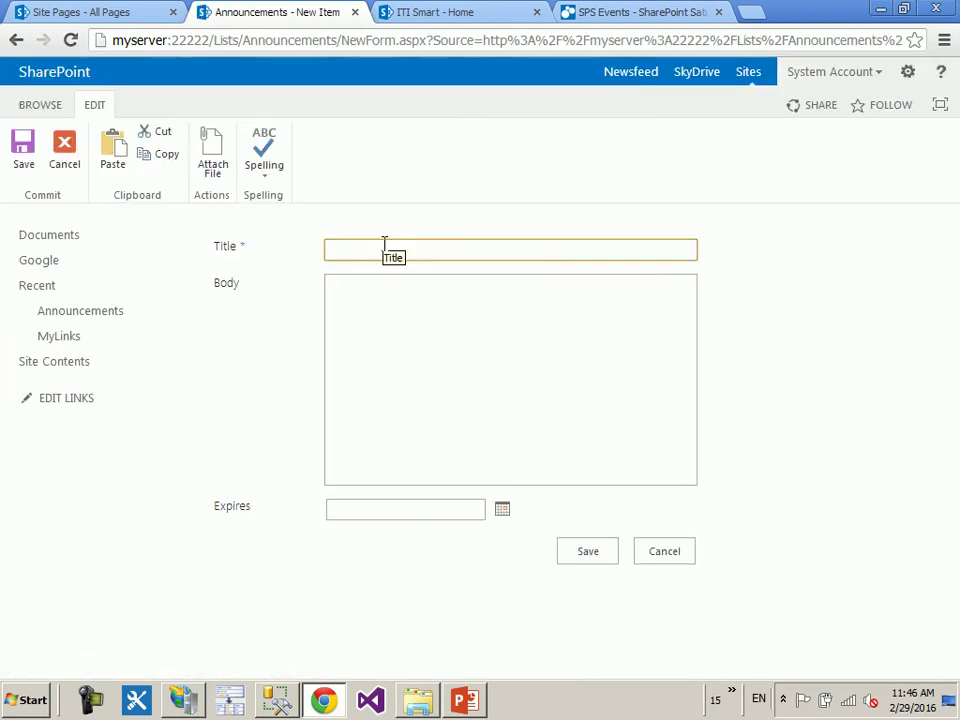
pyautogui.click(384, 319)
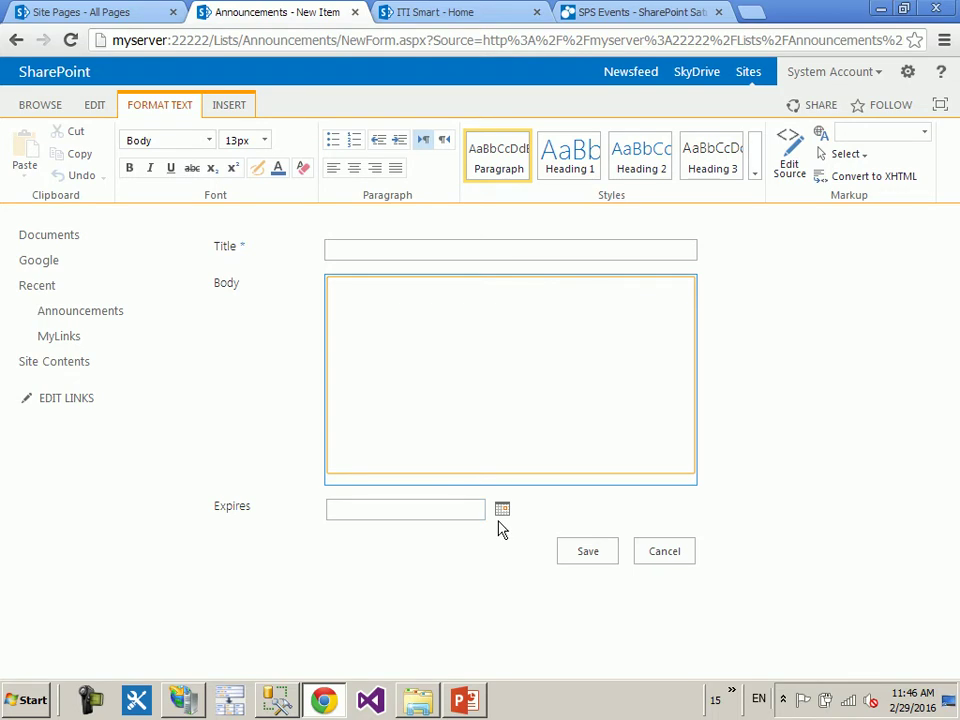
pyautogui.click(664, 551)
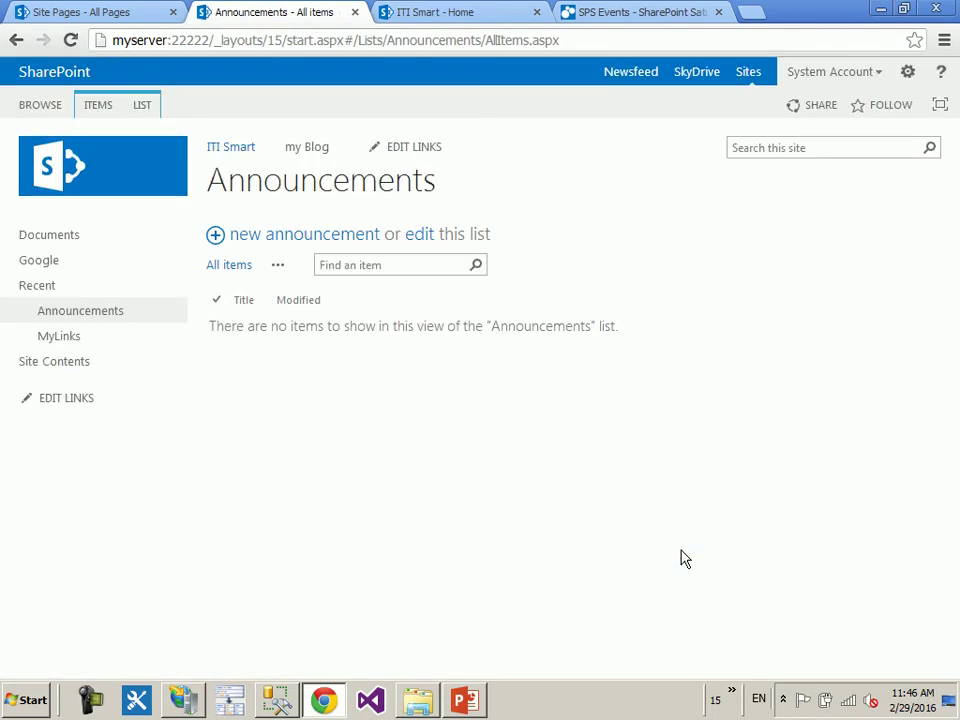
# - From Site Contents, add a new Calendar app named 'Calendar'
pyautogui.click(66, 364)
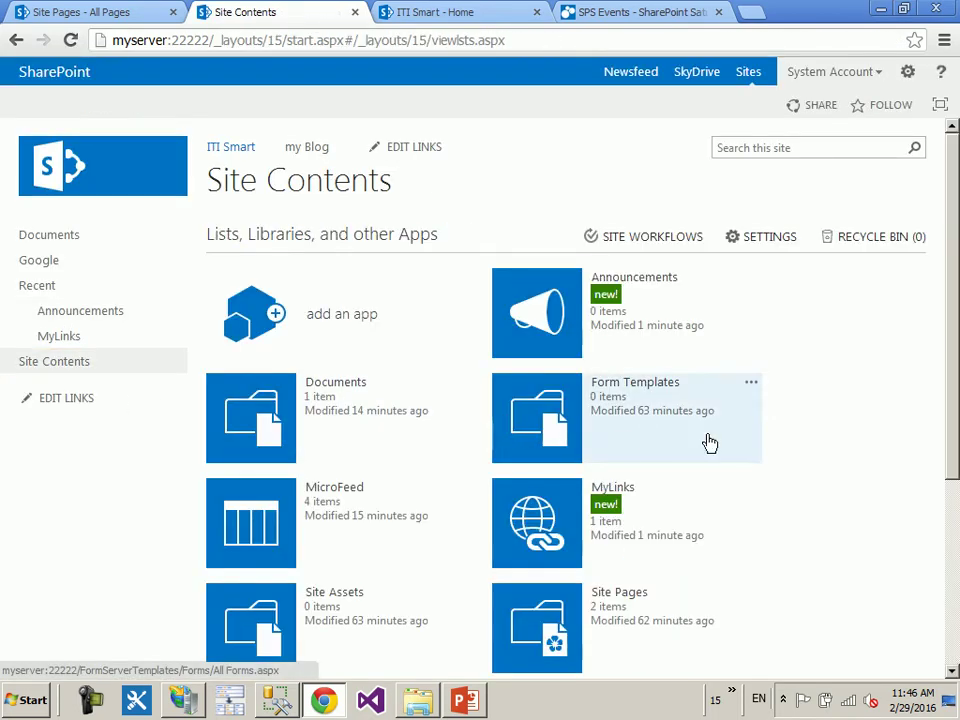
pyautogui.scroll(-2, 709, 443)
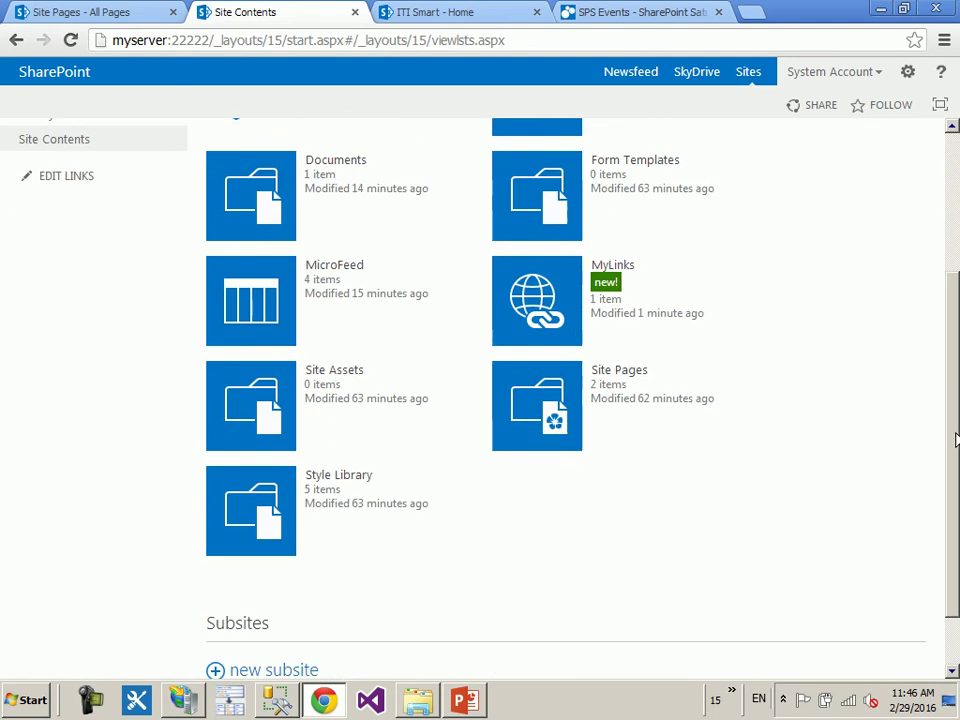
pyautogui.scroll(1, 339, 154)
pyautogui.click(244, 158)
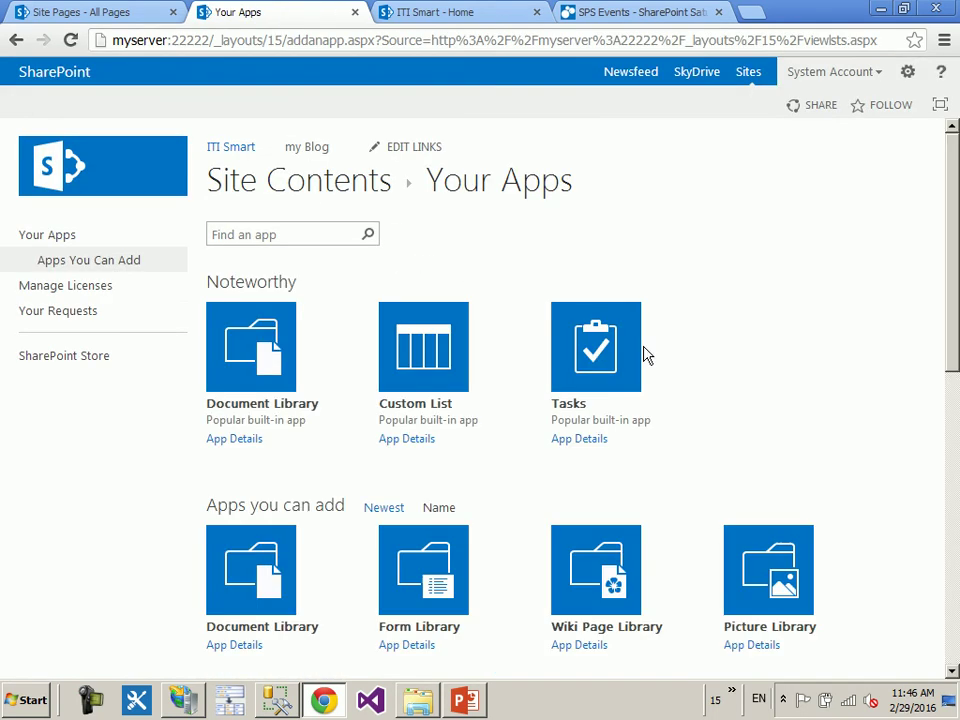
pyautogui.scroll(-3, 820, 375)
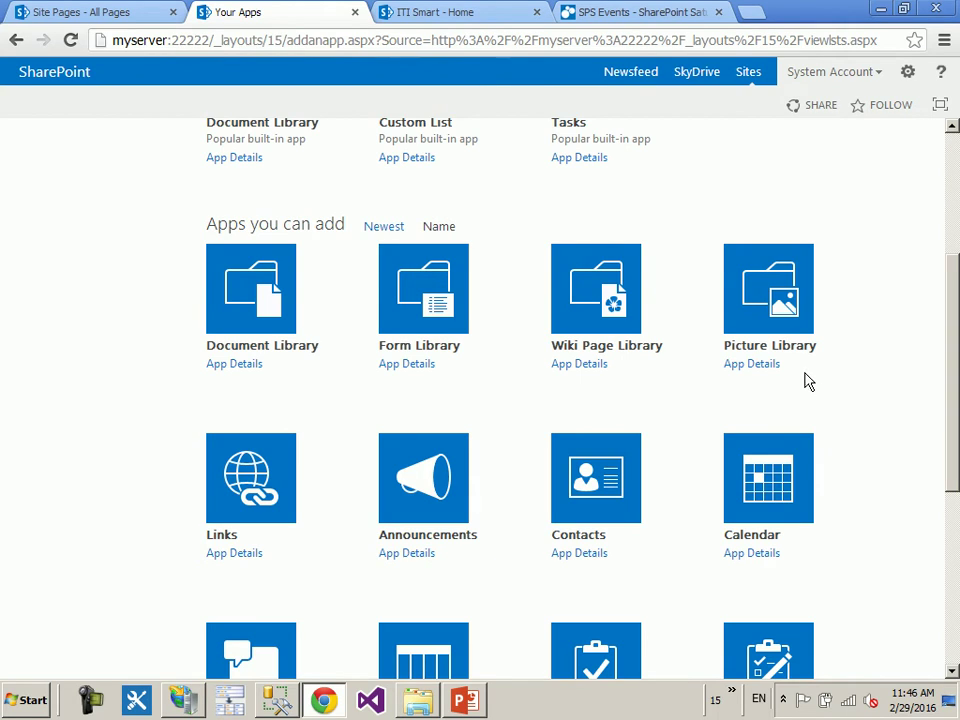
pyautogui.scroll(-1, 789, 388)
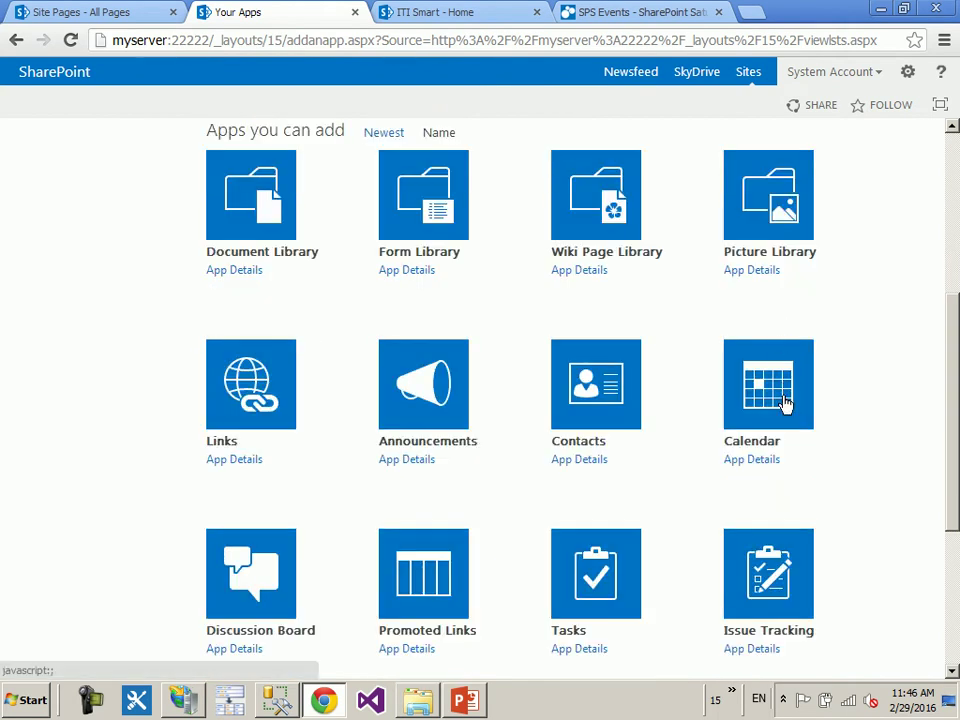
pyautogui.click(787, 402)
pyautogui.write('Cal')
pyautogui.click(541, 400)
pyautogui.click(646, 424)
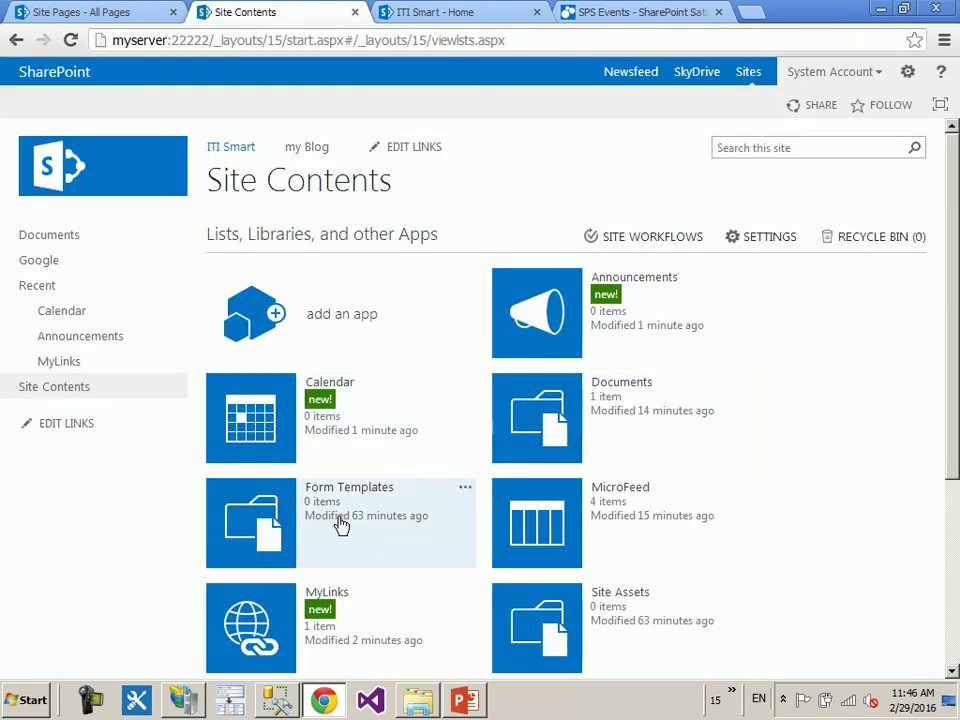
# - Open the new Calendar and browse its EVENTS and CALENDAR ribbon commands
pyautogui.click(260, 432)
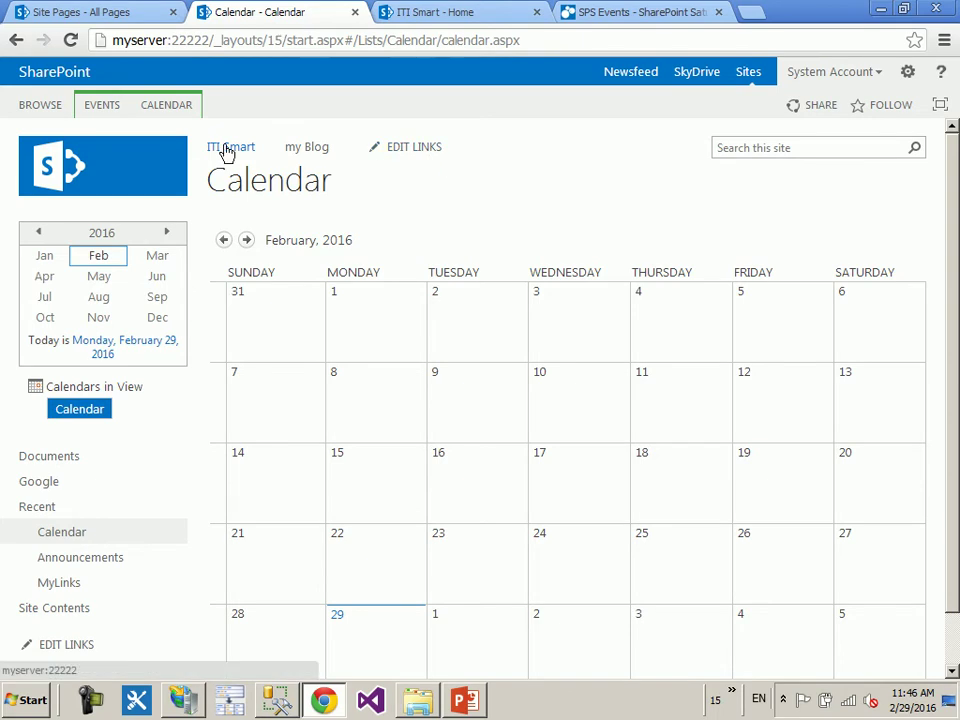
pyautogui.click(100, 108)
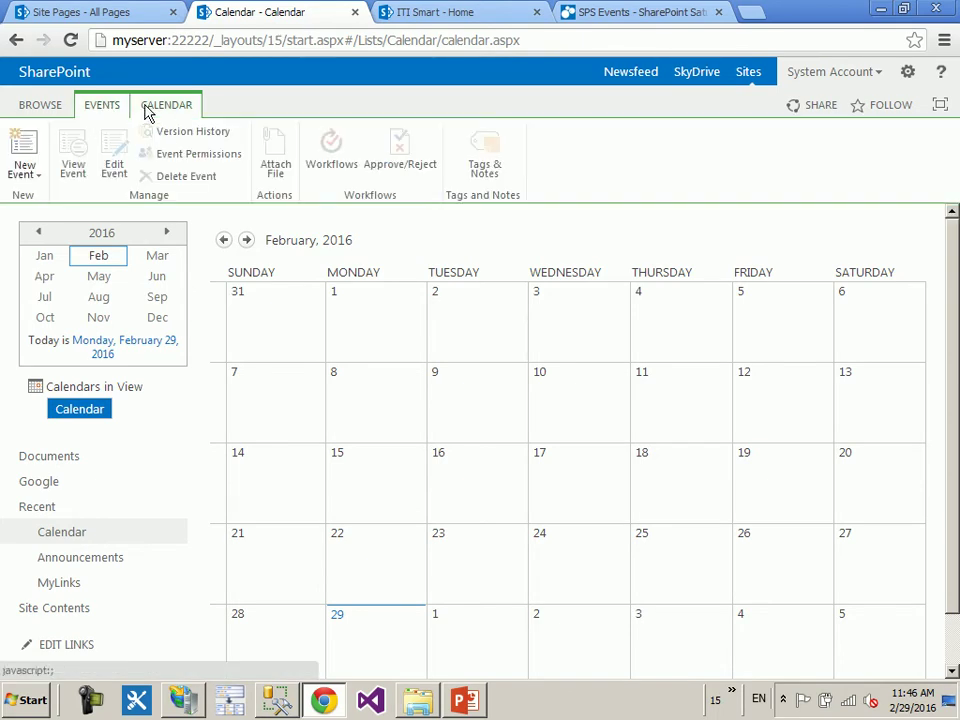
pyautogui.click(146, 108)
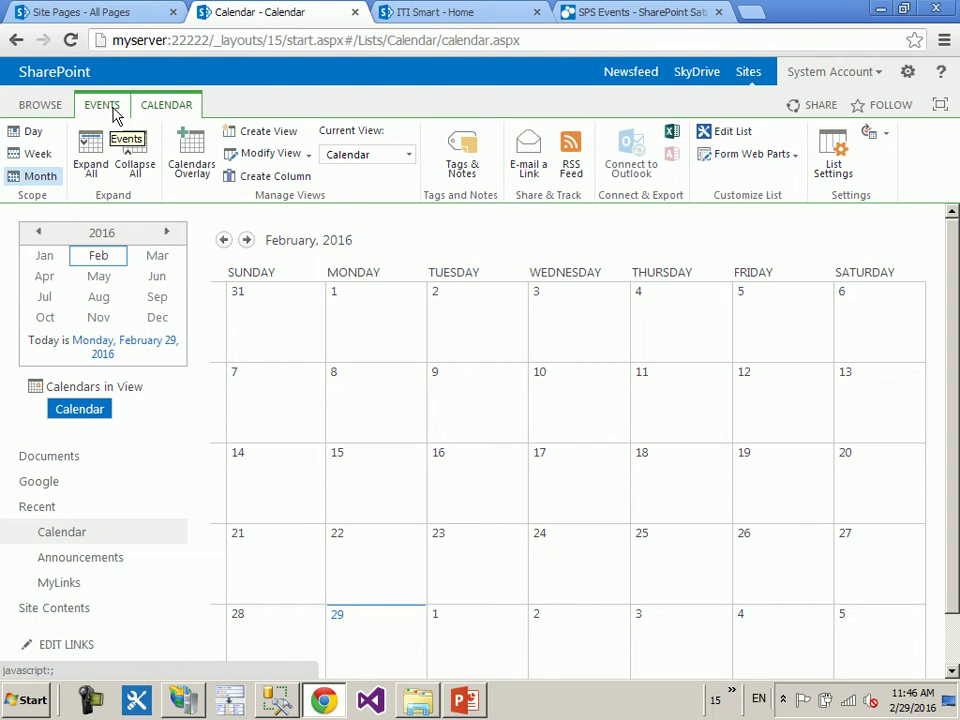
pyautogui.click(60, 105)
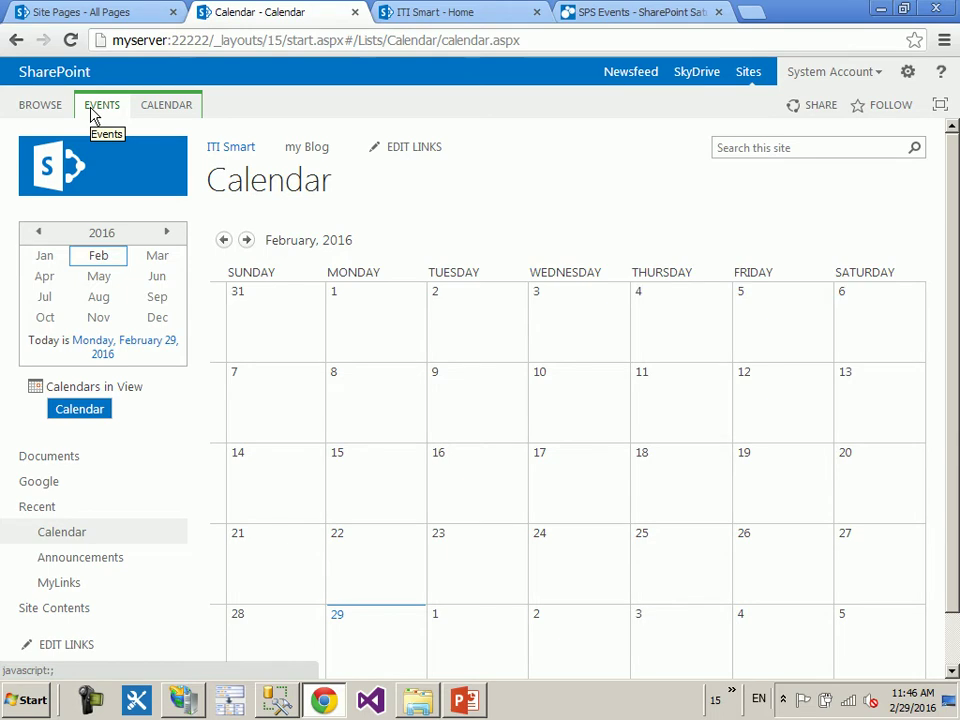
pyautogui.click(92, 110)
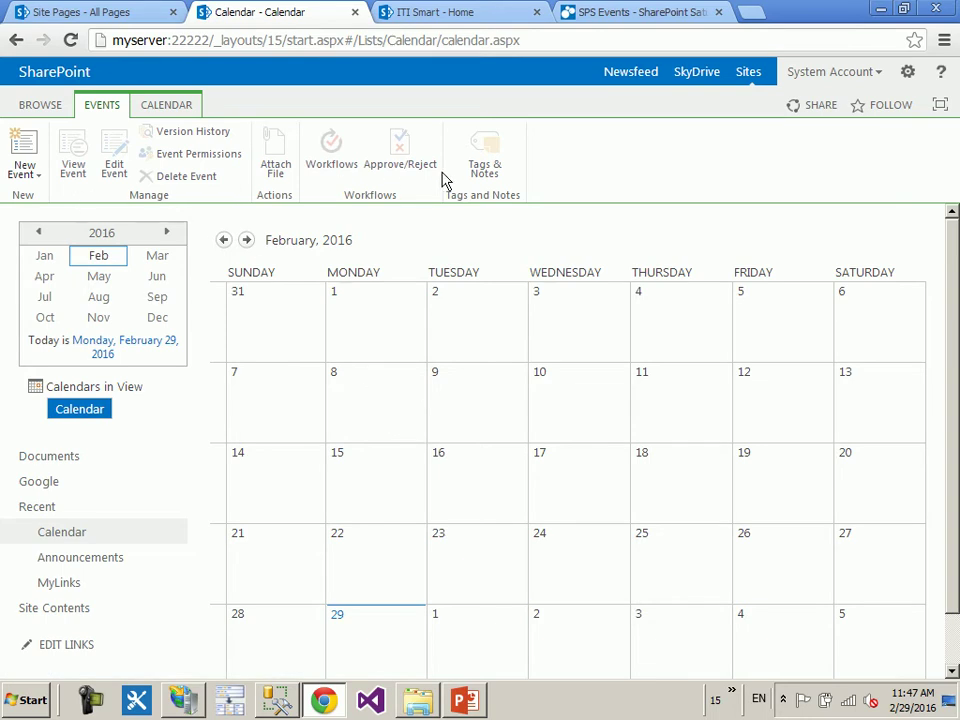
pyautogui.click(166, 105)
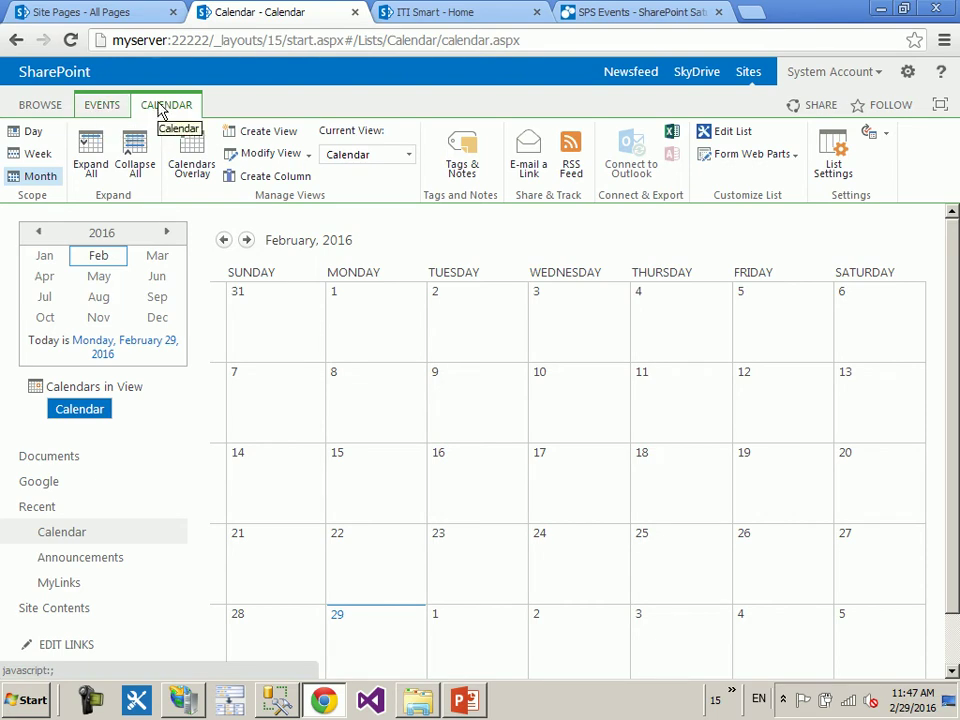
# - Switch the calendar to Week, then Day for February 29, then back to Month
pyautogui.click(35, 155)
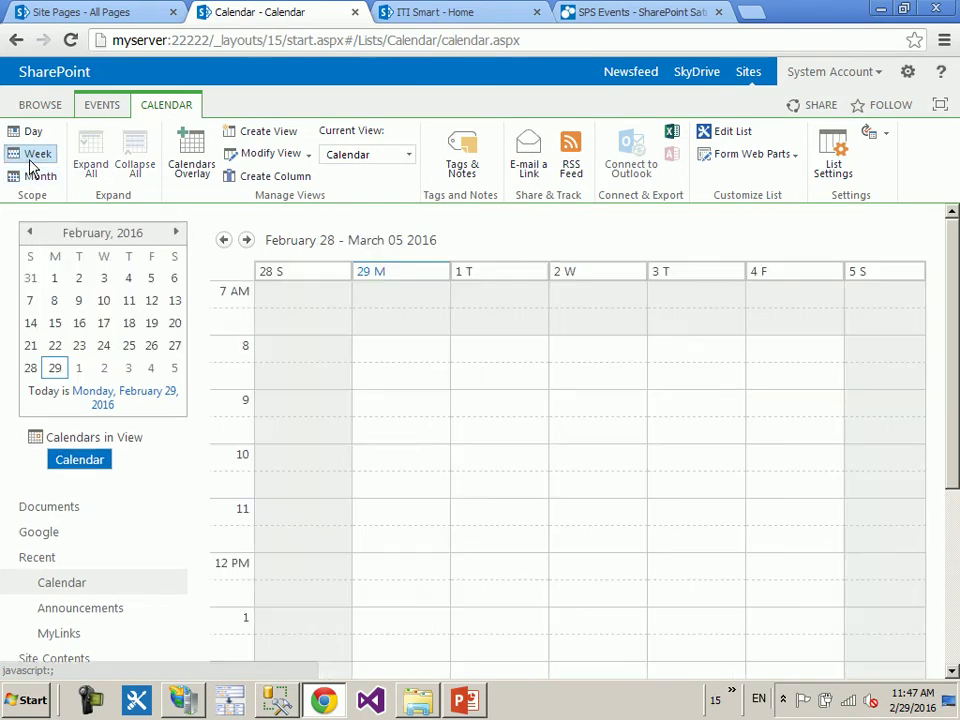
pyautogui.click(30, 132)
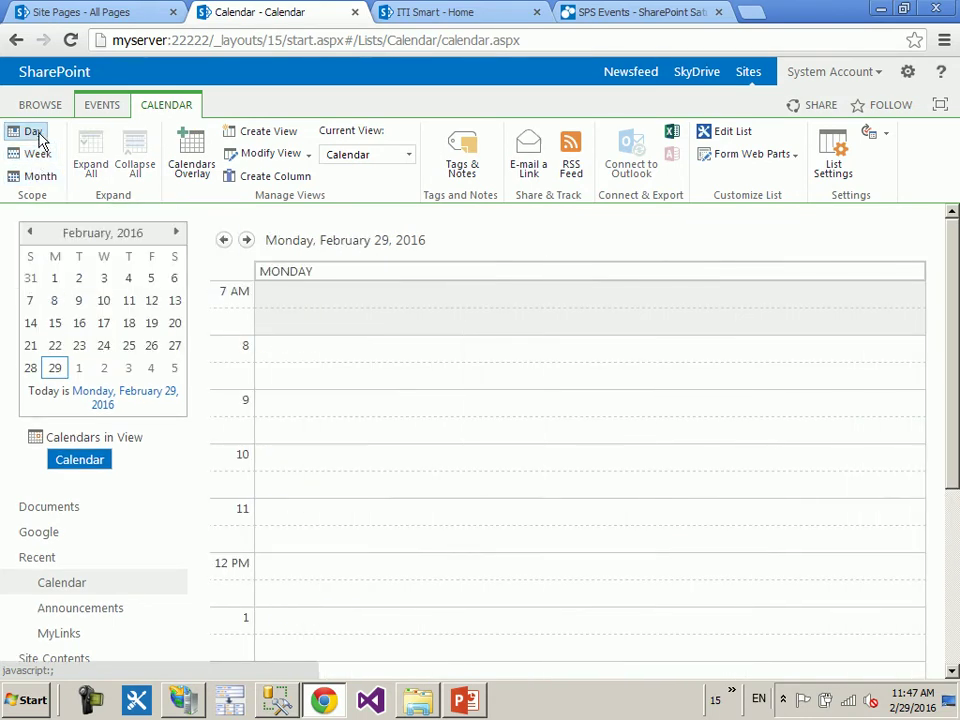
pyautogui.click(37, 177)
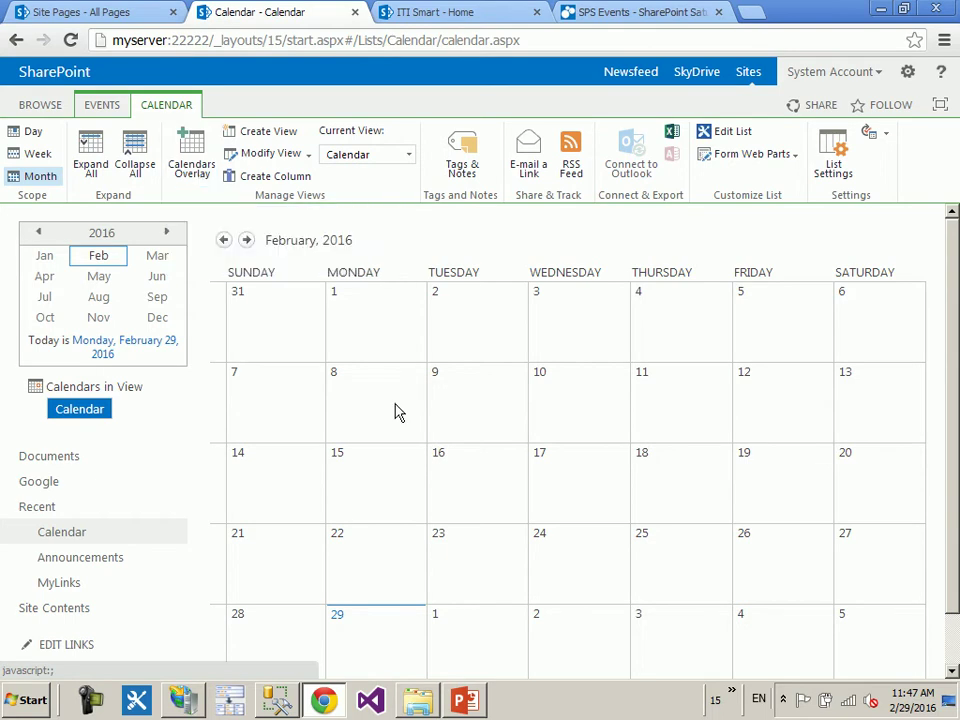
pyautogui.click(385, 340)
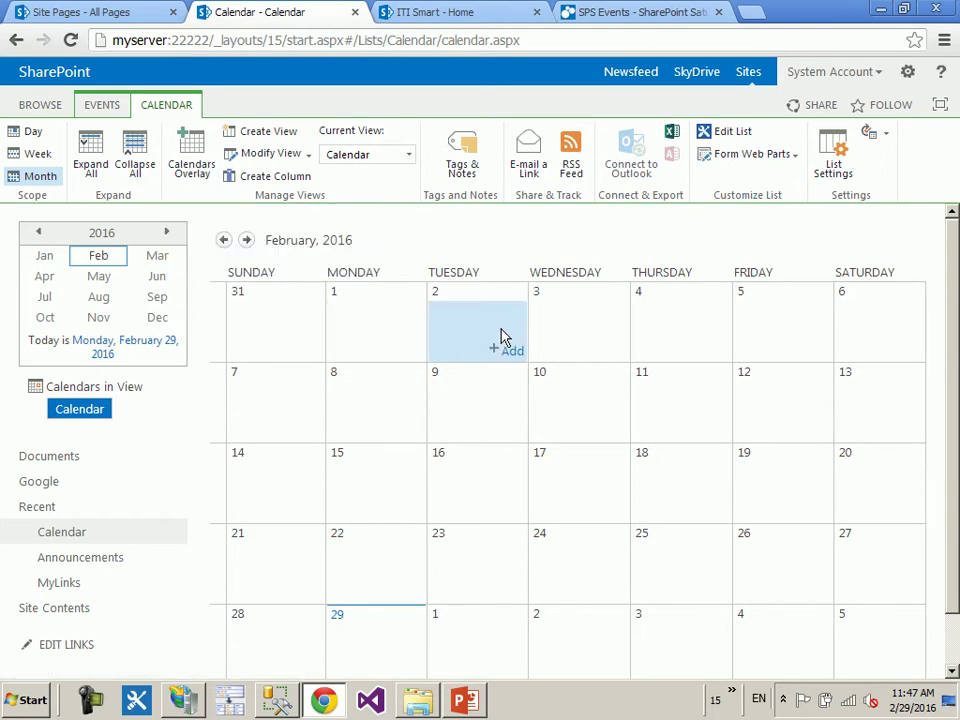
# - Start a new event from February 10 and set its location to 'any Location'
pyautogui.click(592, 401)
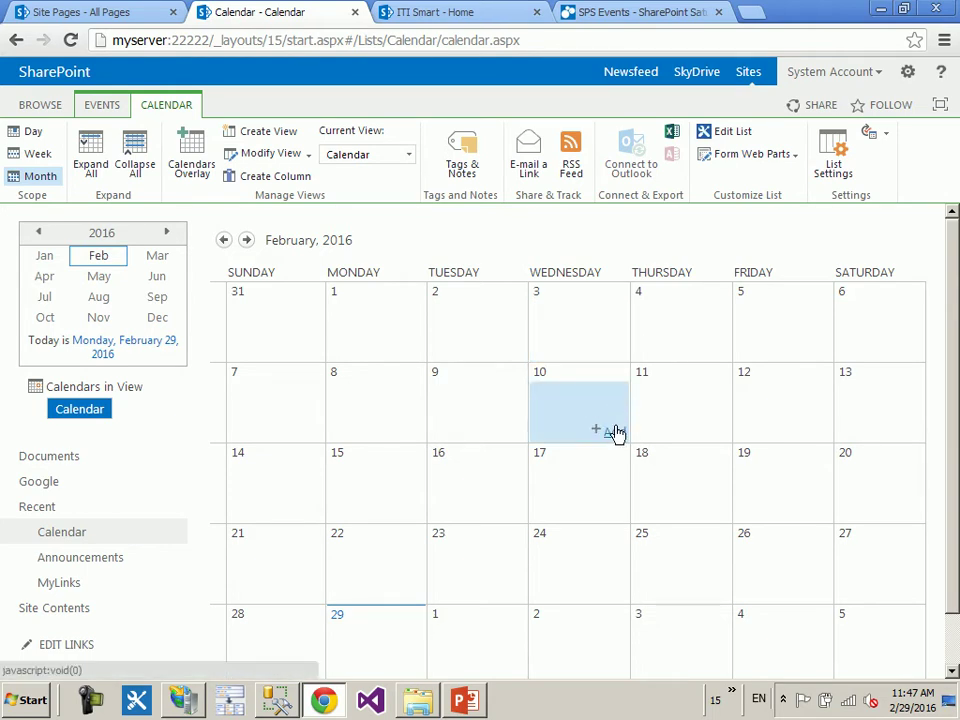
pyautogui.click(614, 430)
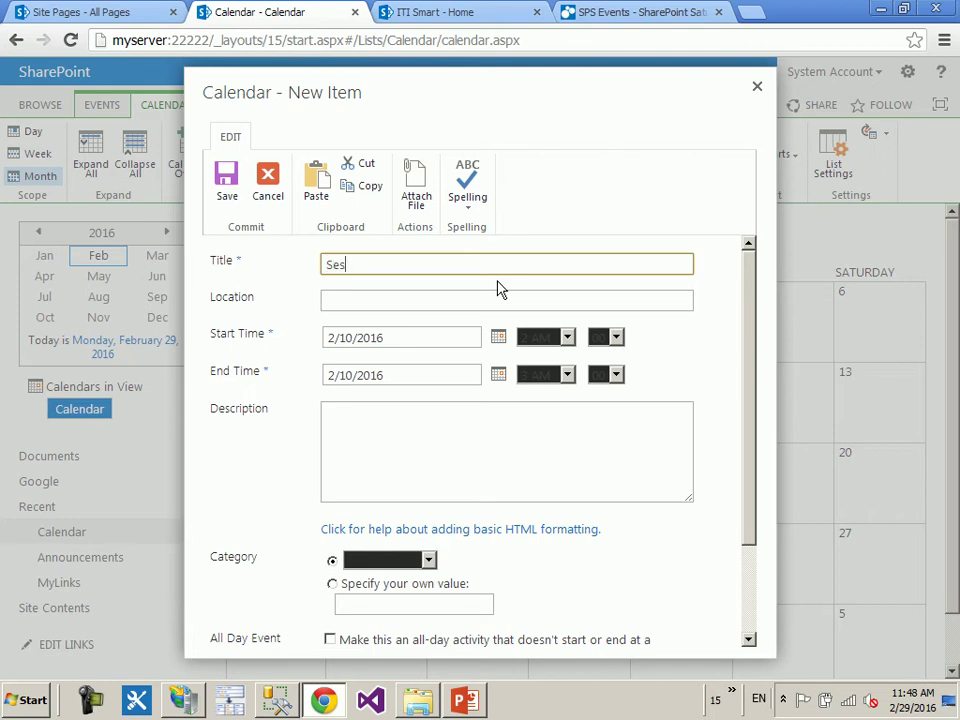
pyautogui.click(474, 304)
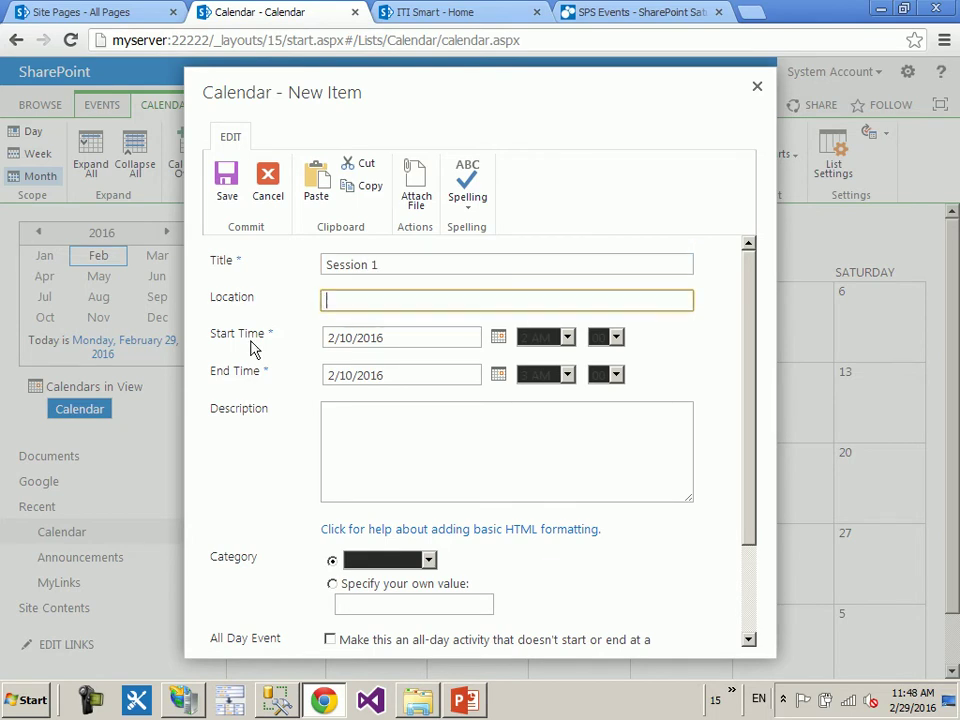
pyautogui.doubleClick(232, 297)
pyautogui.click(370, 298)
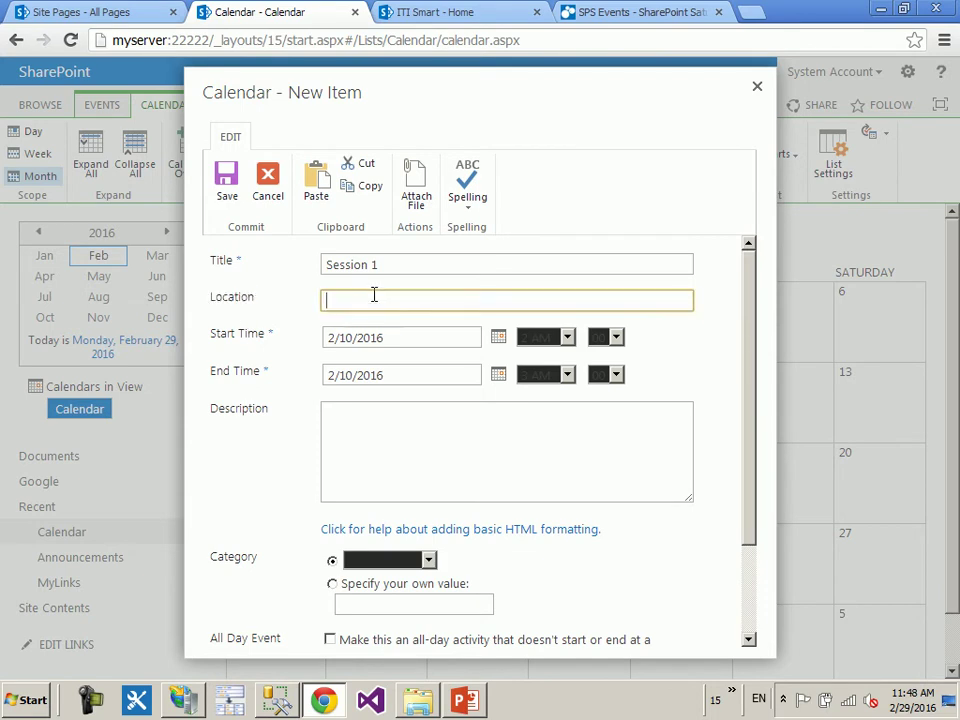
pyautogui.write('any Location')
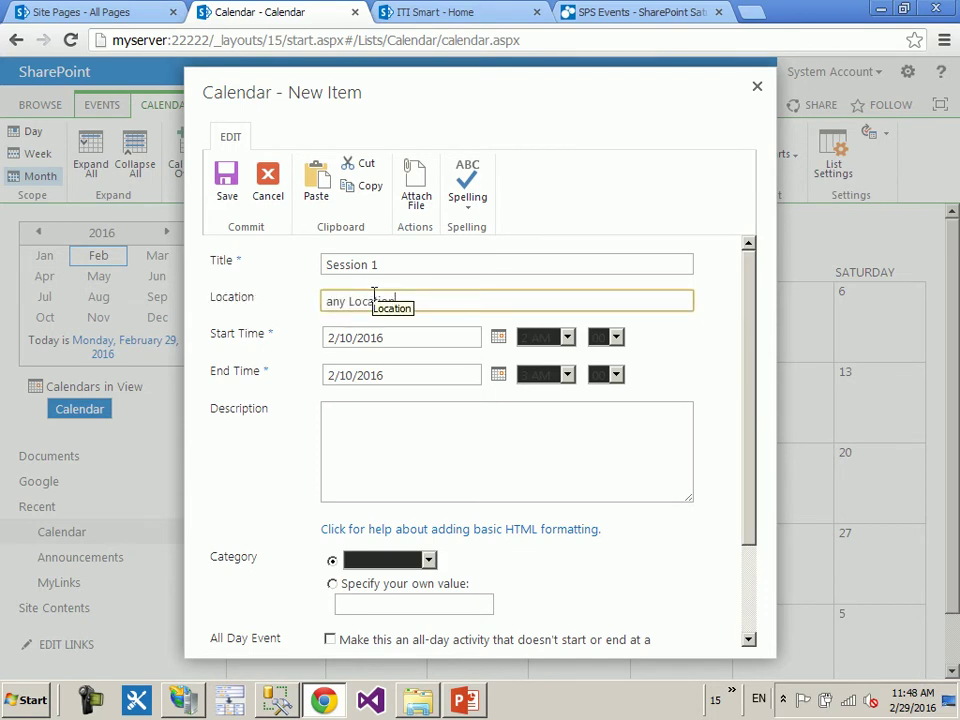
pyautogui.click(288, 340)
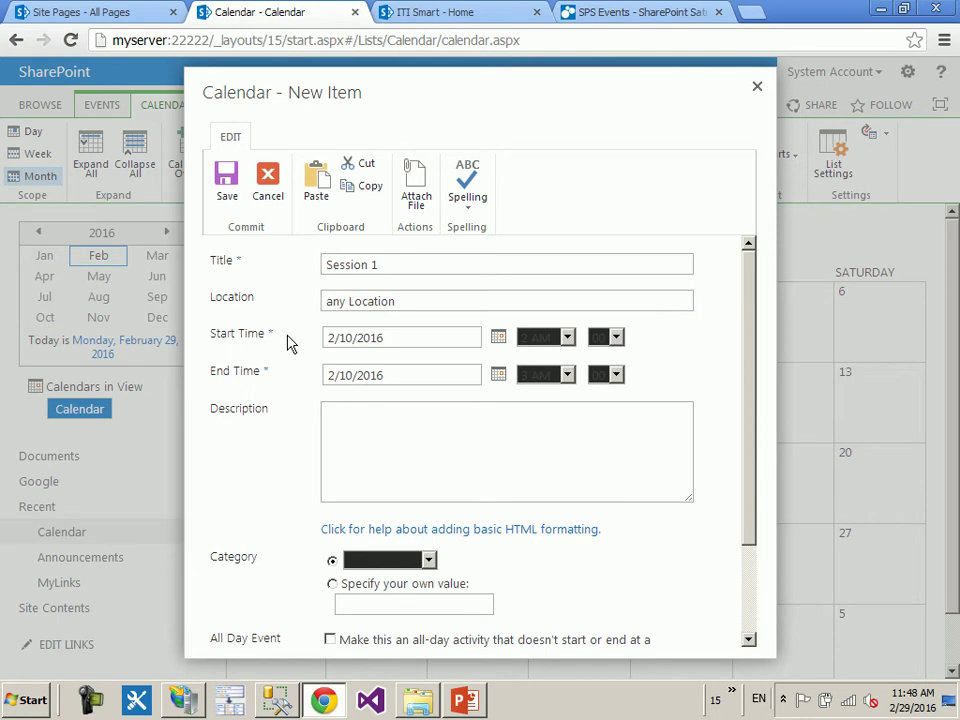
# - Set both start and end dates to 2/29/2016, keeping the 2 AM start hour
pyautogui.click(566, 339)
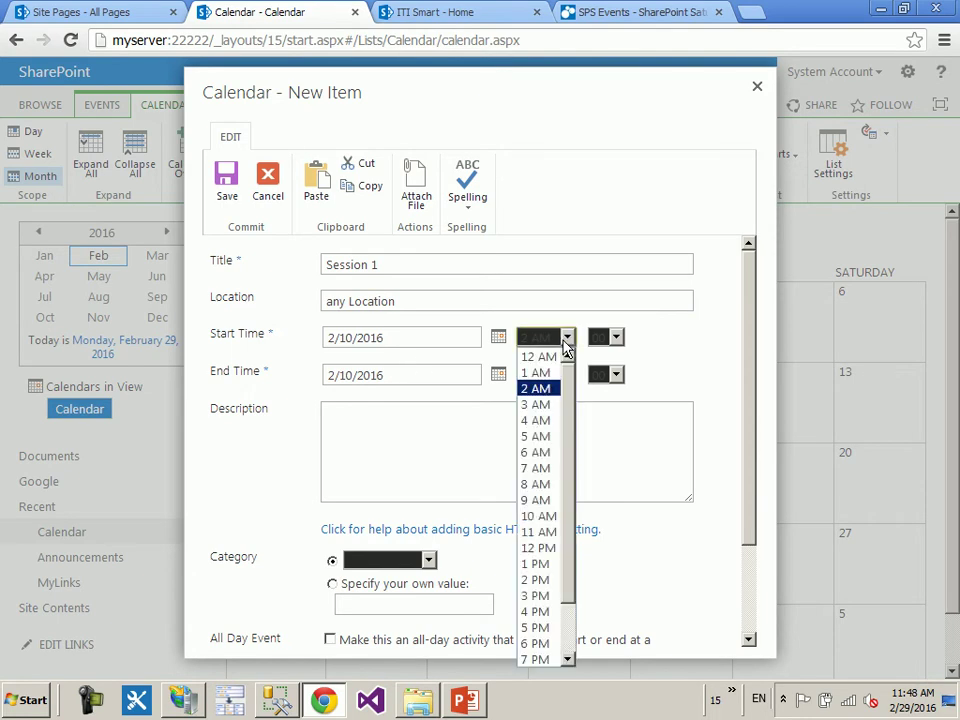
pyautogui.click(421, 338)
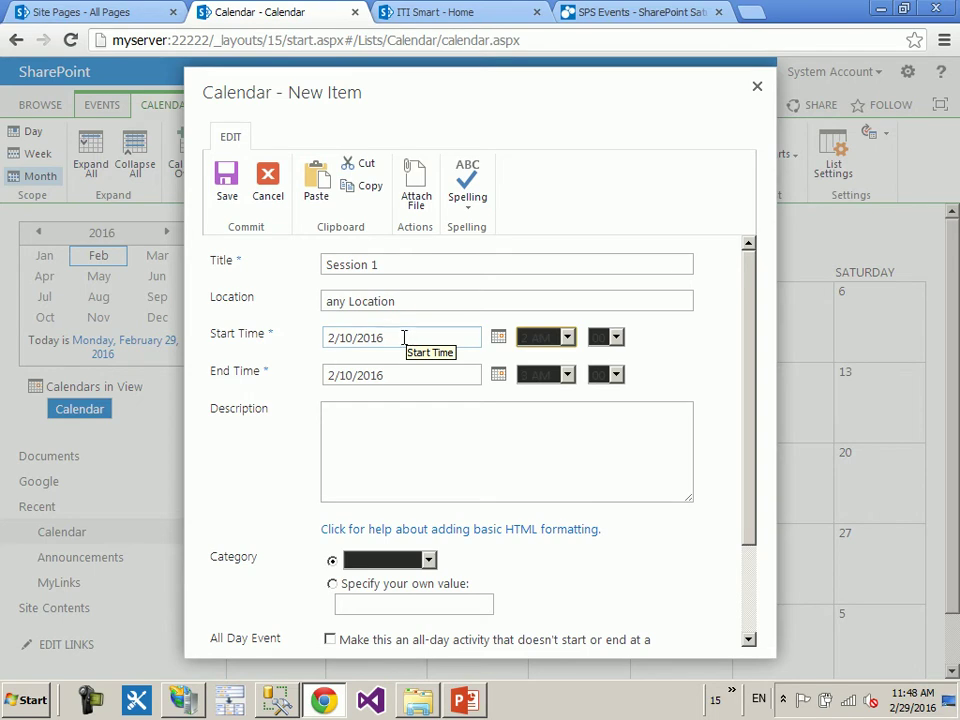
pyautogui.click(371, 337)
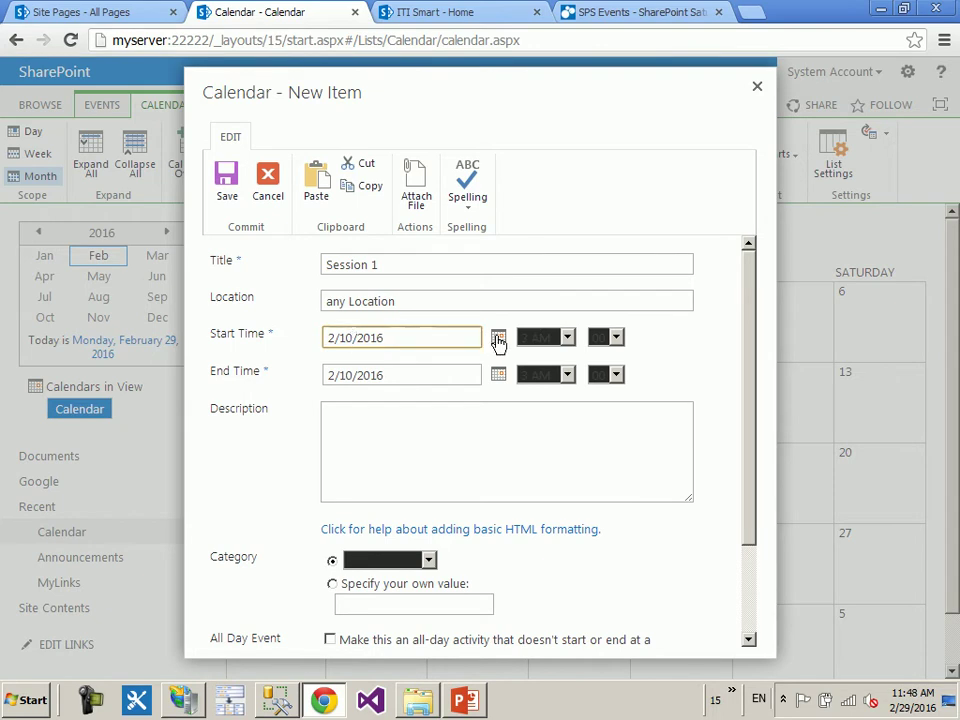
pyautogui.click(498, 342)
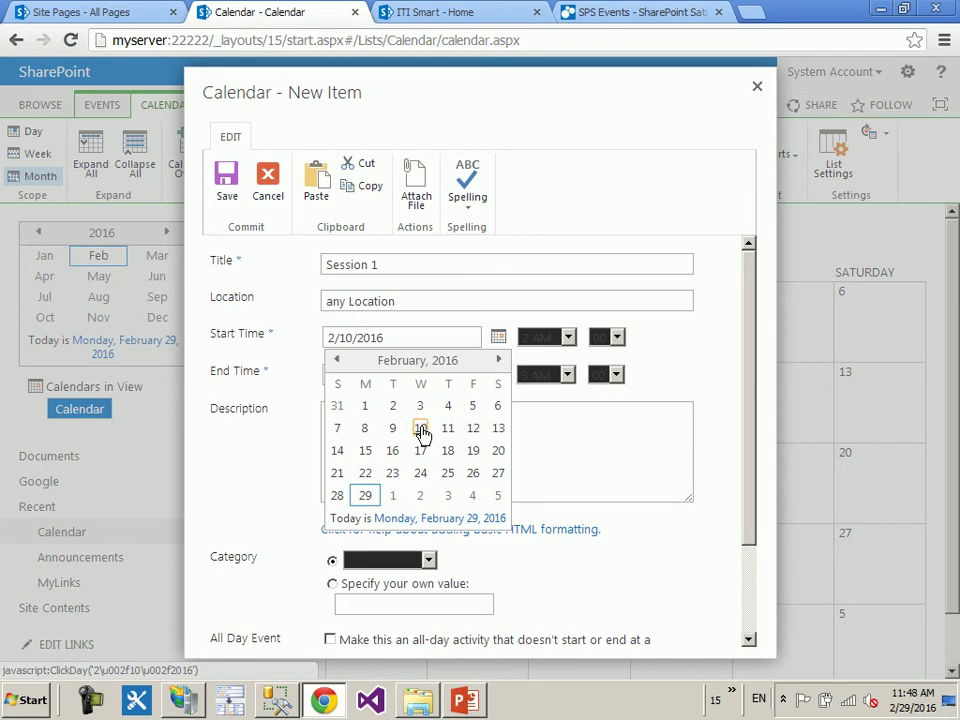
pyautogui.click(365, 496)
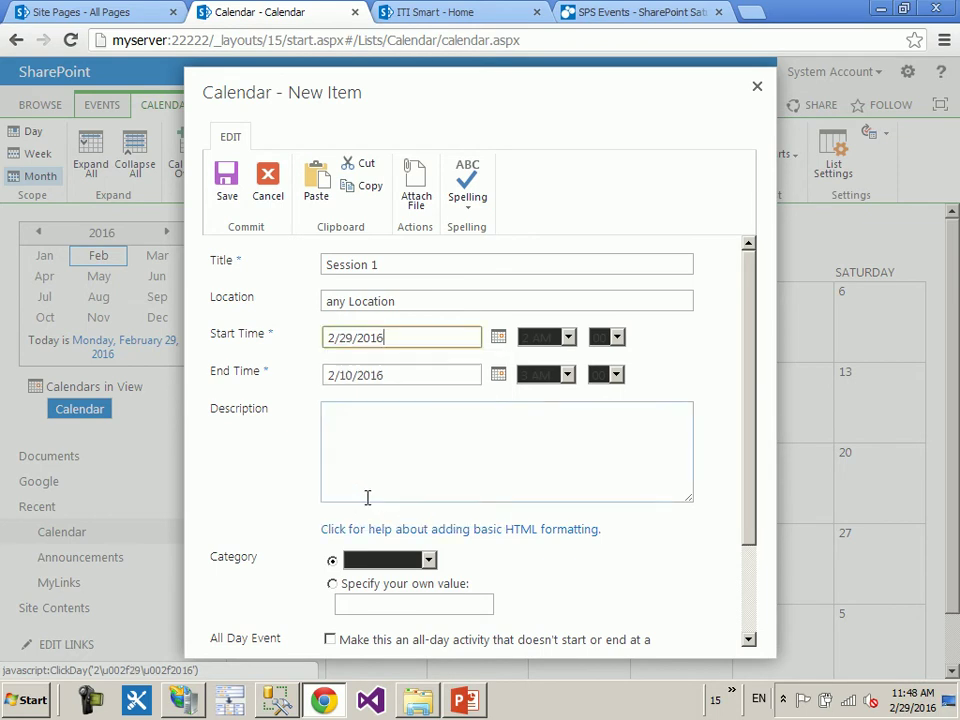
pyautogui.click(498, 374)
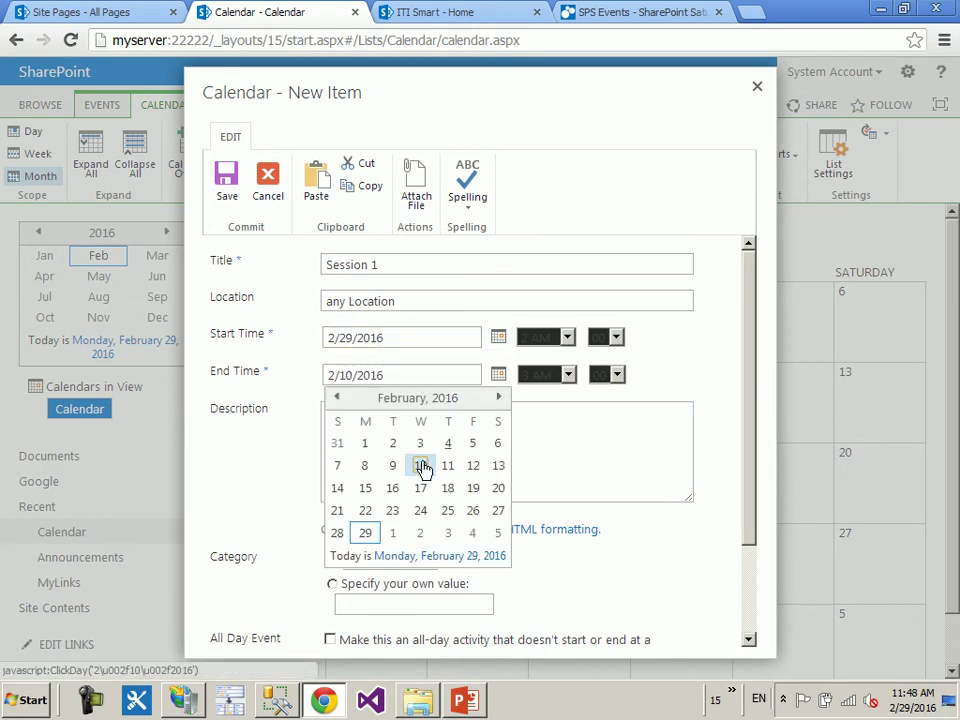
pyautogui.click(367, 534)
# - Keep the end hour at 3 AM and check the Description and Category fields
pyautogui.click(545, 339)
pyautogui.click(545, 339)
pyautogui.click(545, 375)
pyautogui.click(545, 377)
pyautogui.click(545, 377)
pyautogui.click(662, 370)
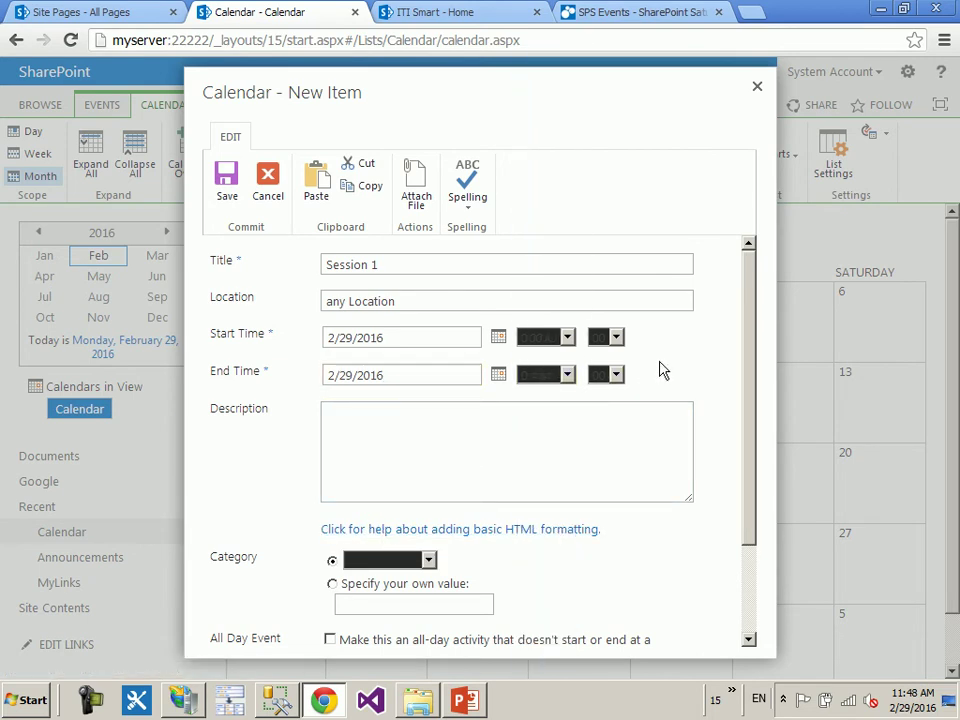
pyautogui.moveTo(754, 343); pyautogui.dragTo(754, 439)
pyautogui.click(544, 328)
pyautogui.click(384, 444)
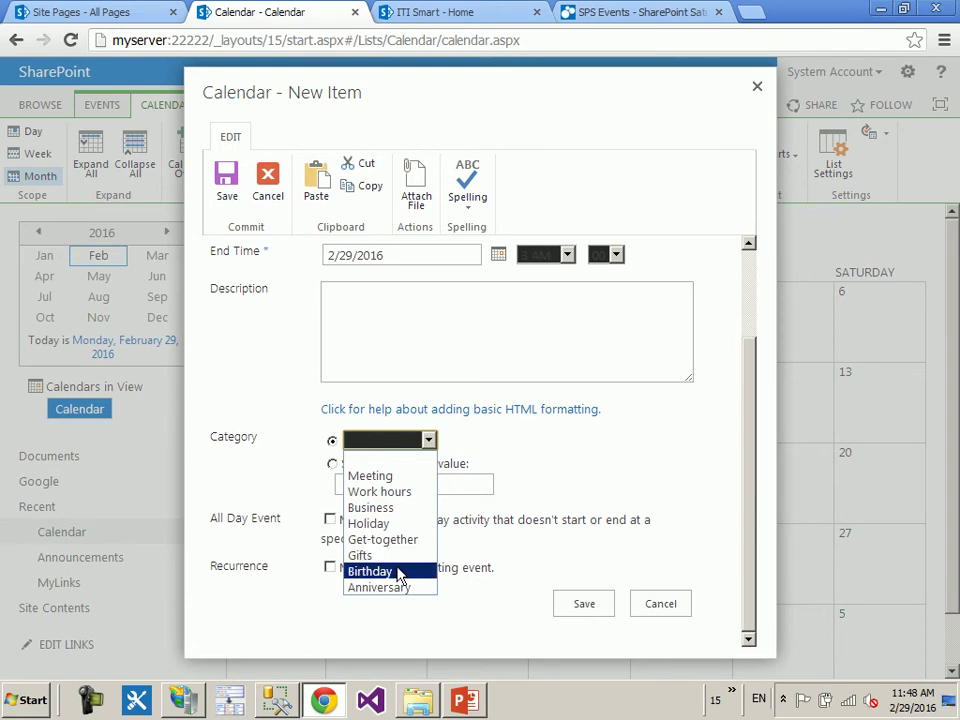
# - Leave Category blank and turn recurrence off so Session 1 is a one-time event
pyautogui.click(246, 362)
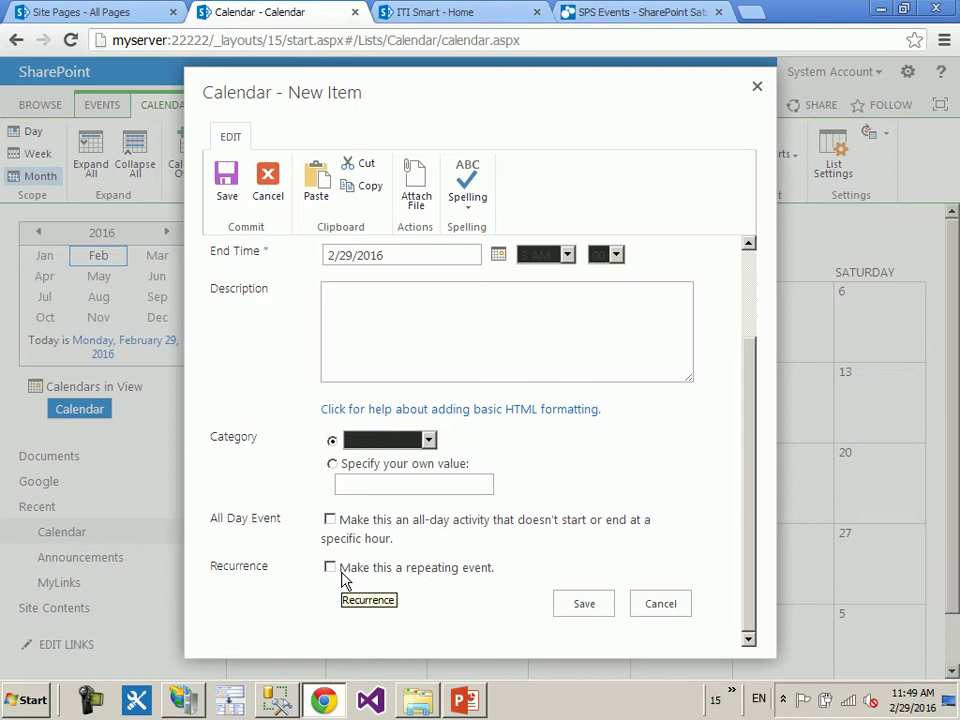
pyautogui.click(330, 568)
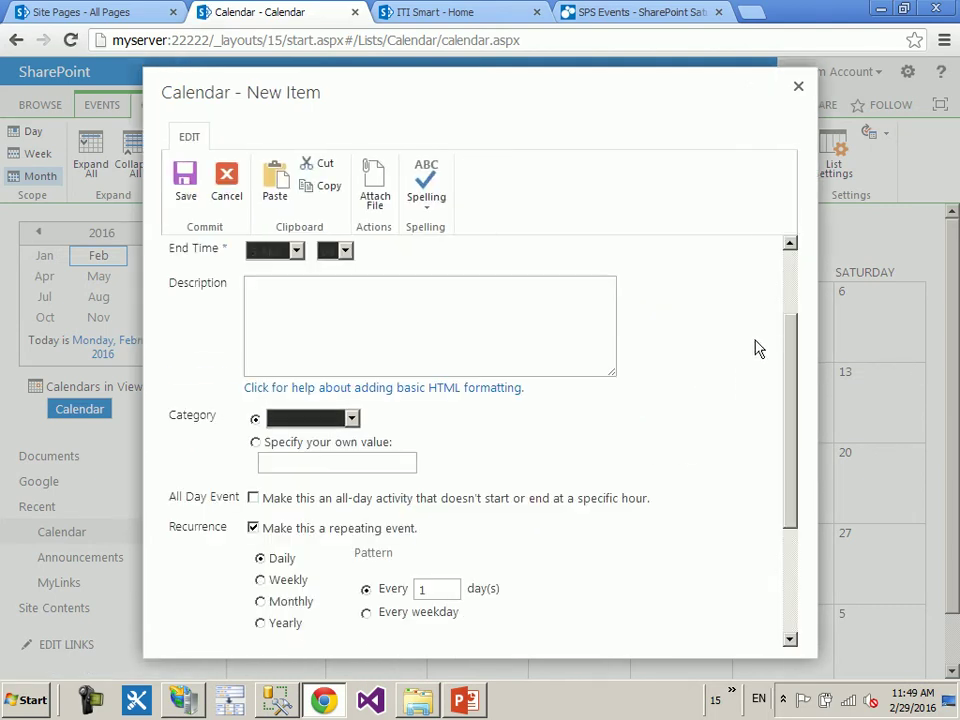
pyautogui.moveTo(790, 360); pyautogui.dragTo(804, 461)
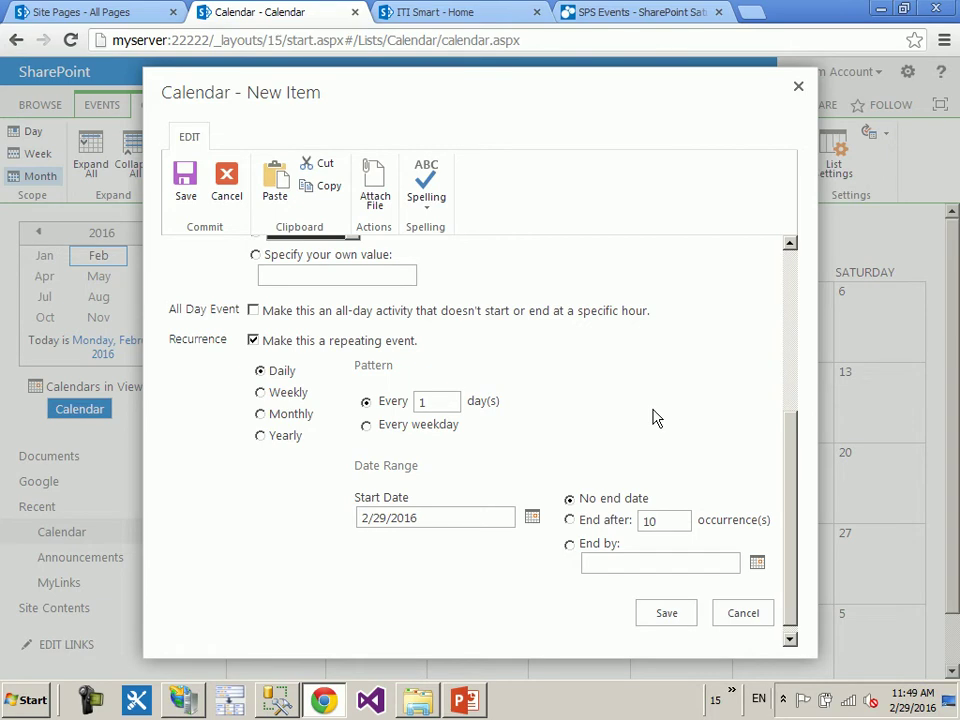
pyautogui.click(253, 340)
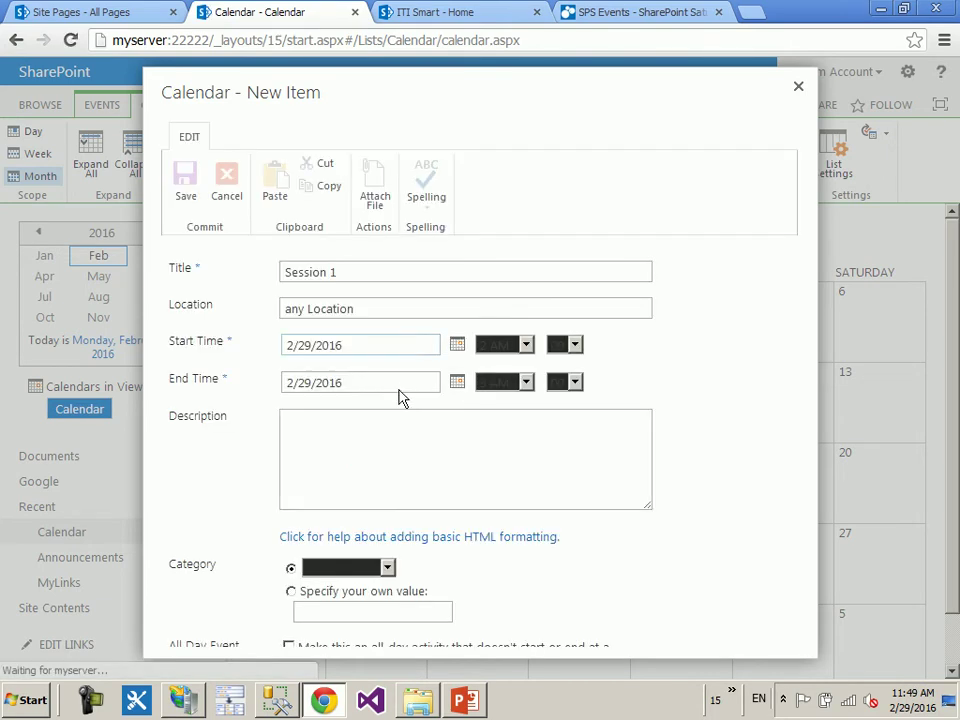
pyautogui.scroll(-3, 272, 281)
# - Save Session 1 and drag it onto Thursday, February 25
pyautogui.click(227, 188)
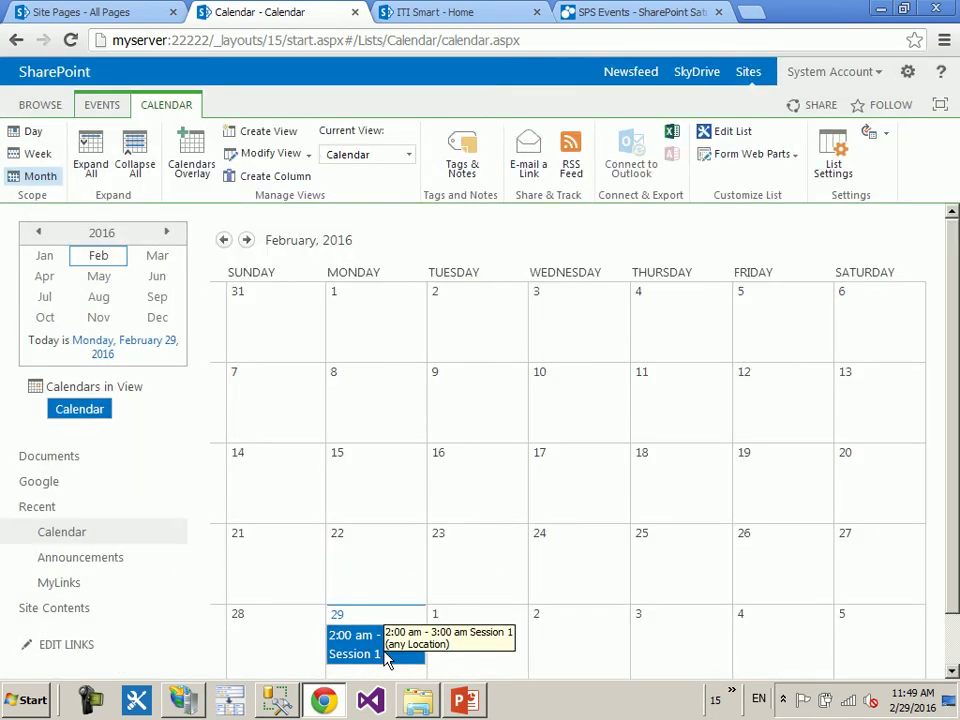
pyautogui.scroll(-1, 555, 482)
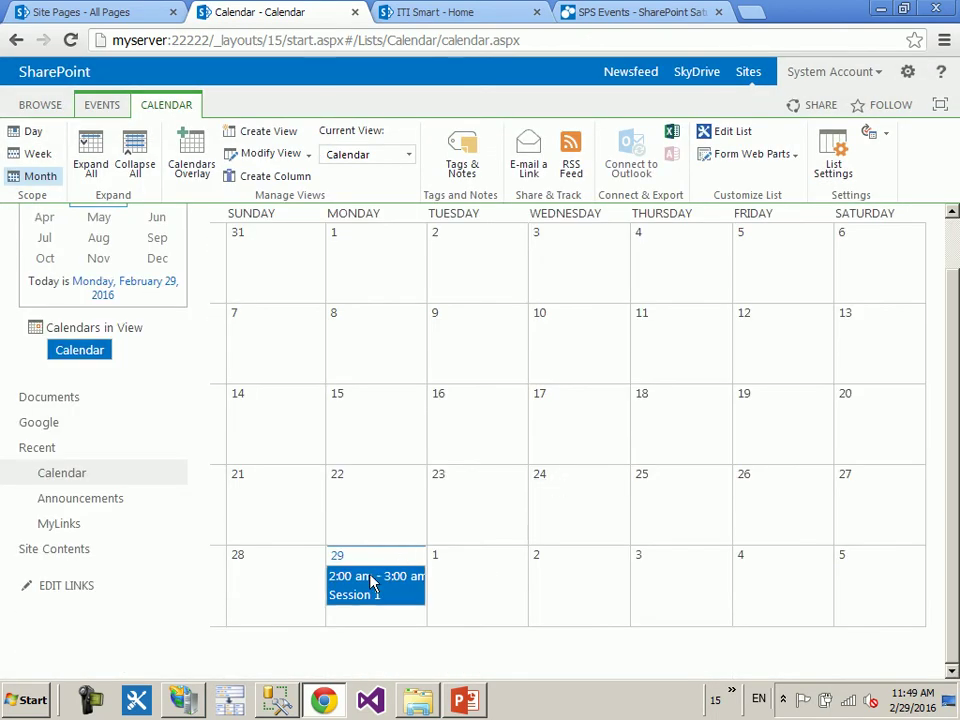
pyautogui.moveTo(364, 591); pyautogui.dragTo(685, 497)
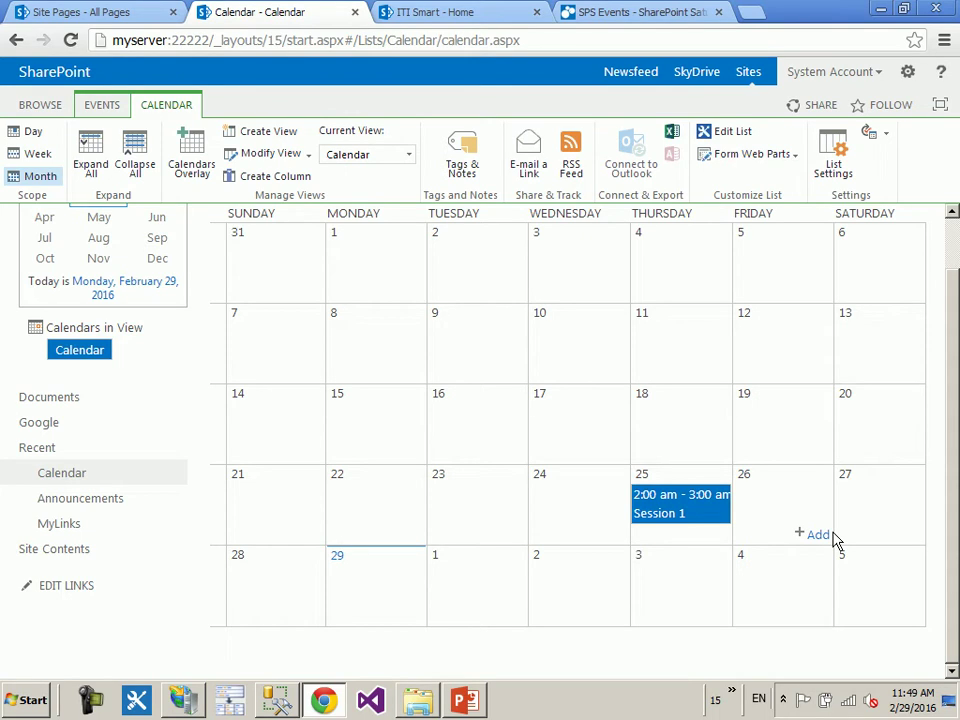
# - Open Session 1's details and cancel out of Edit Item without changes
pyautogui.click(687, 508)
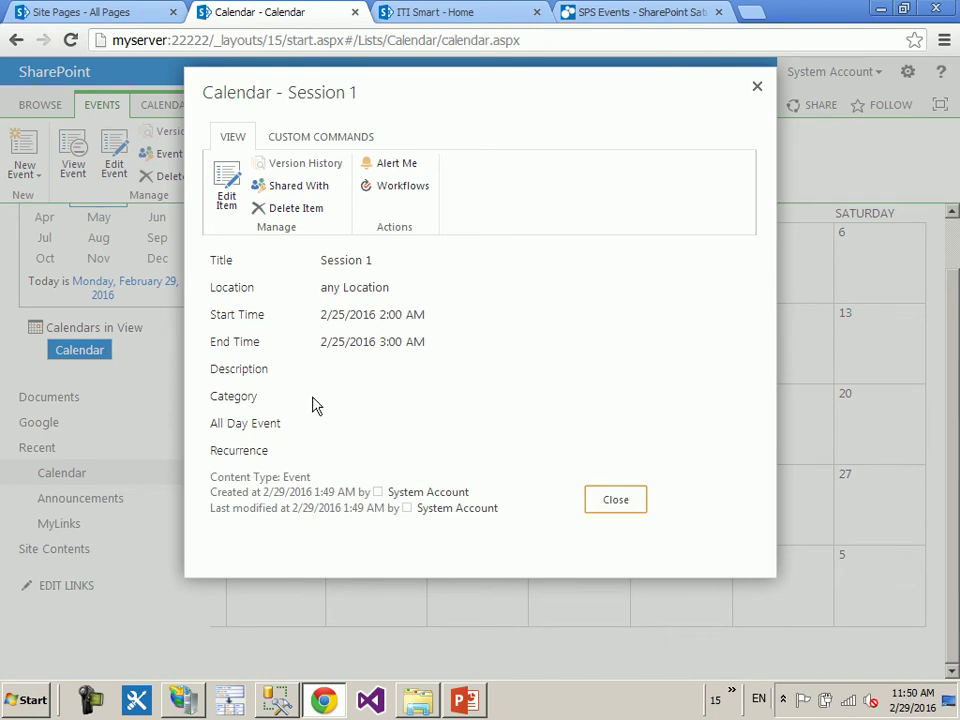
pyautogui.click(221, 190)
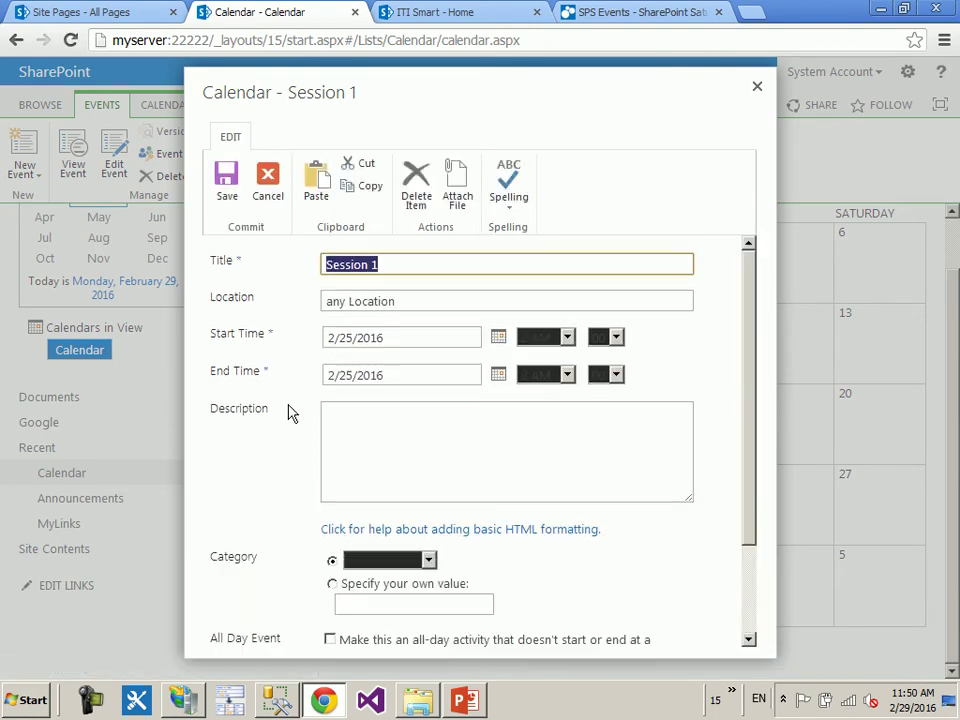
pyautogui.click(268, 188)
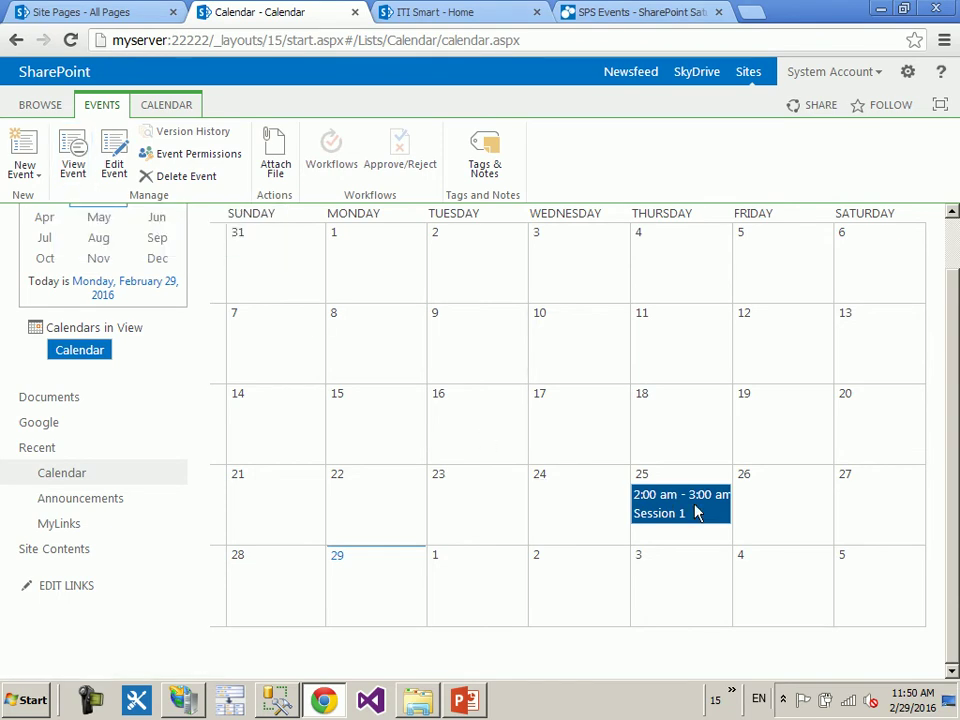
# - Check Session 1 via View Event and Edit Event, close both, then select February 10
pyautogui.click(73, 150)
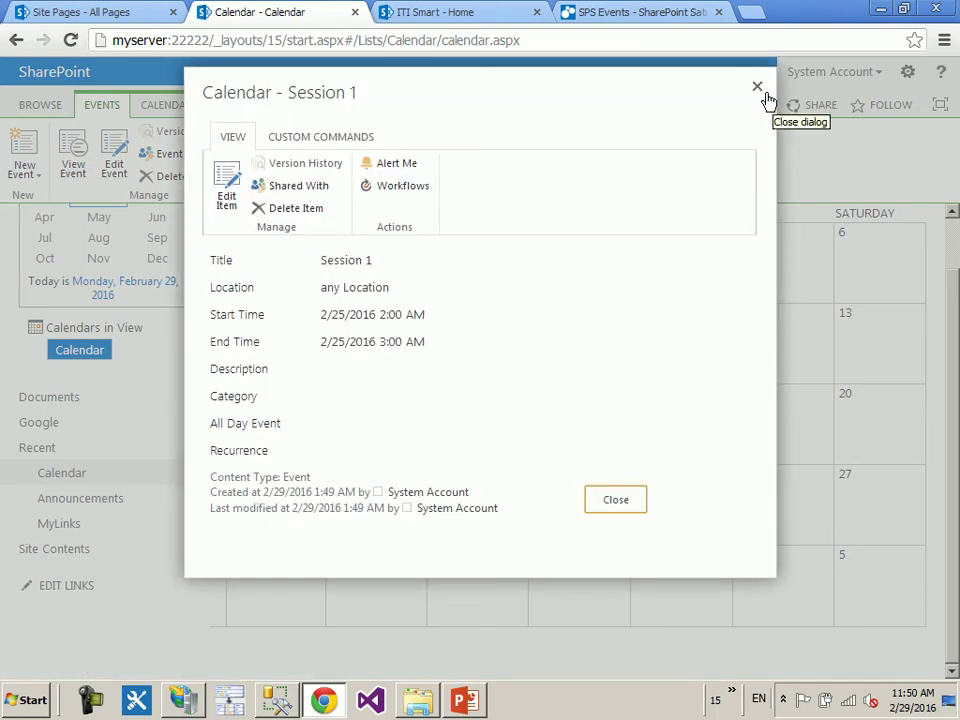
pyautogui.click(754, 87)
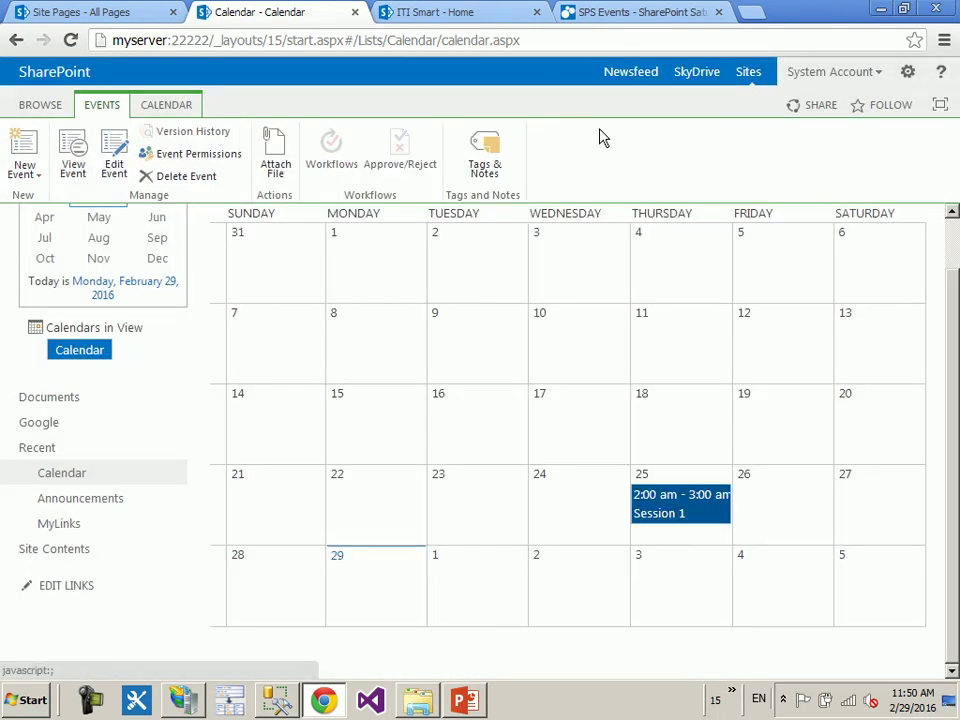
pyautogui.click(125, 145)
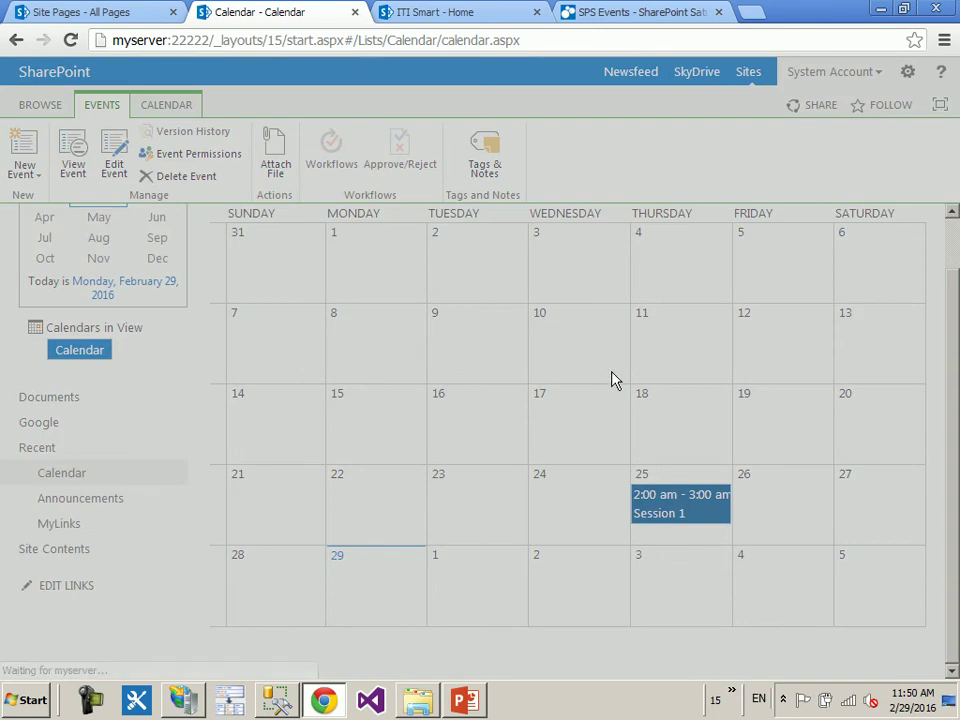
pyautogui.click(757, 87)
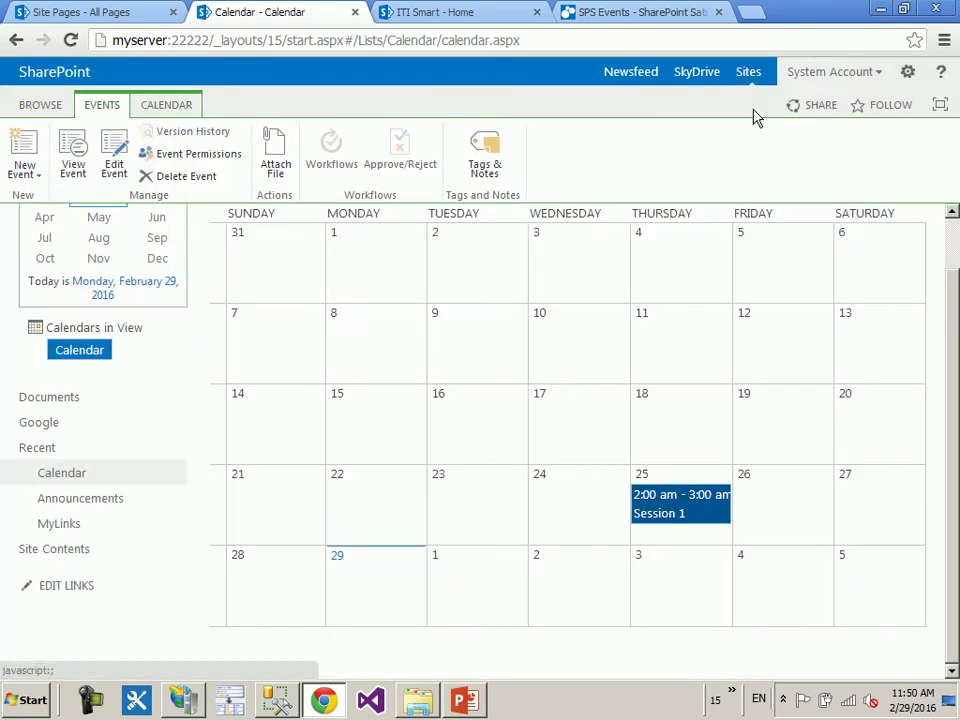
pyautogui.click(605, 376)
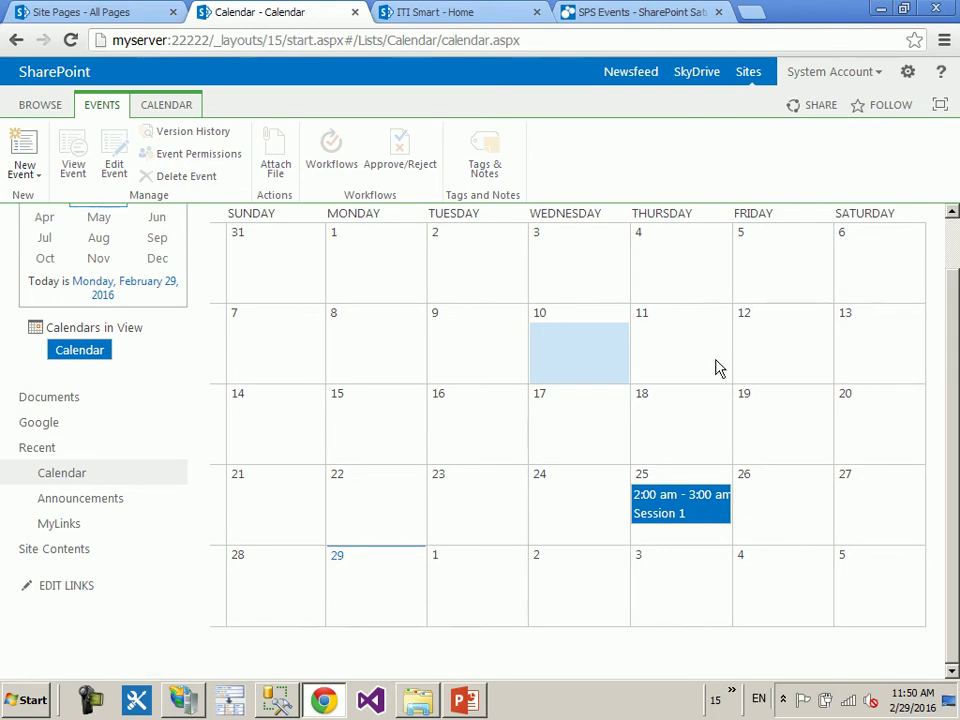
pyautogui.click(22, 172)
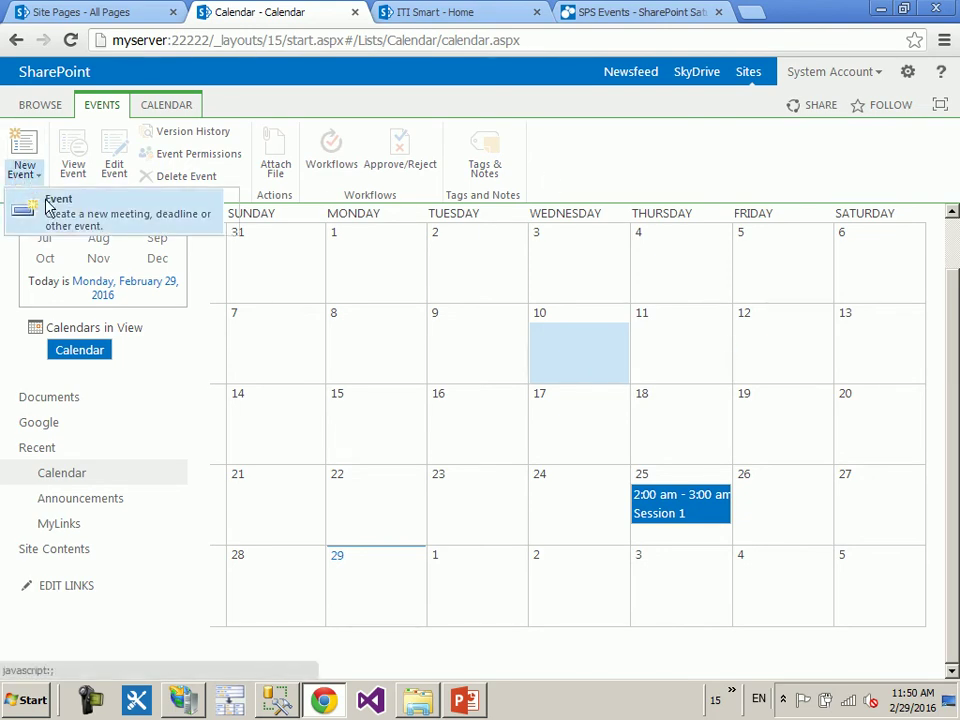
pyautogui.click(22, 178)
pyautogui.click(24, 180)
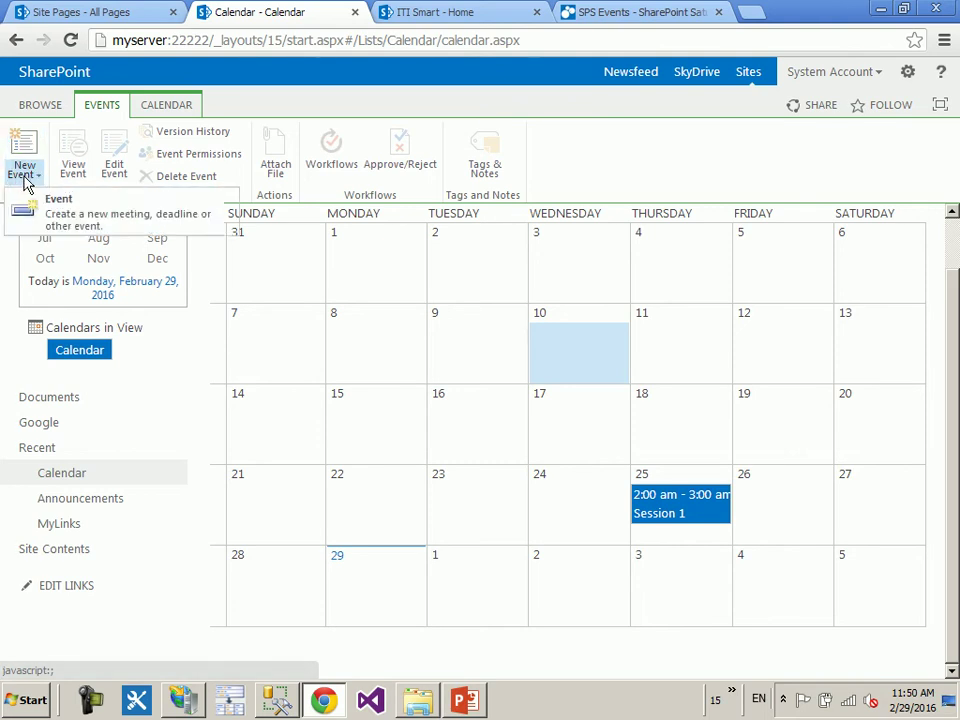
pyautogui.click(72, 216)
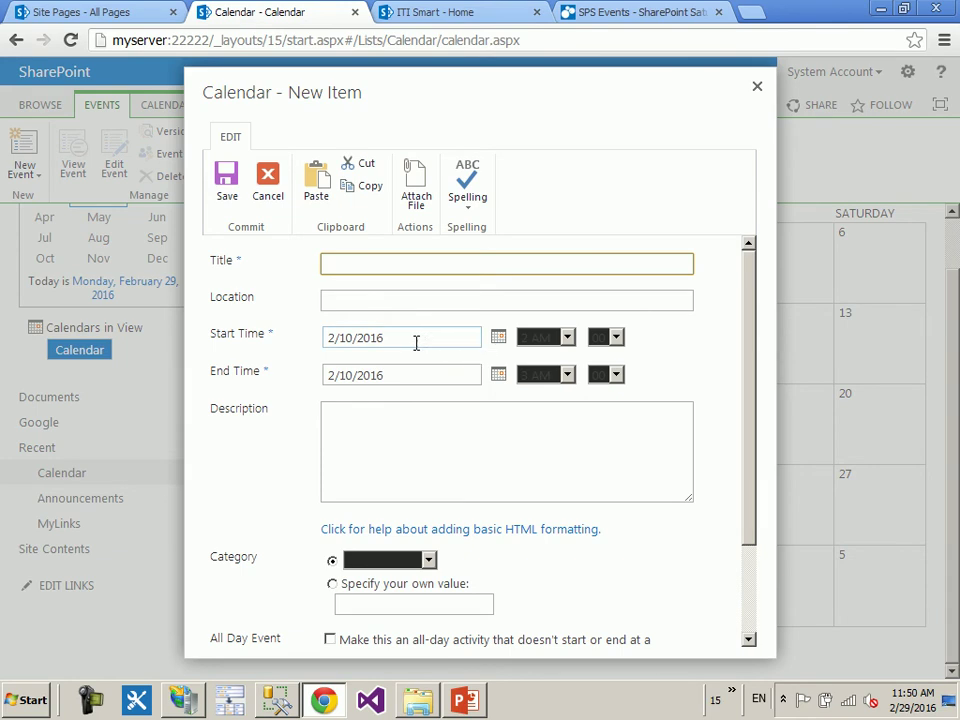
pyautogui.press('Tab')
pyautogui.press('Tab')
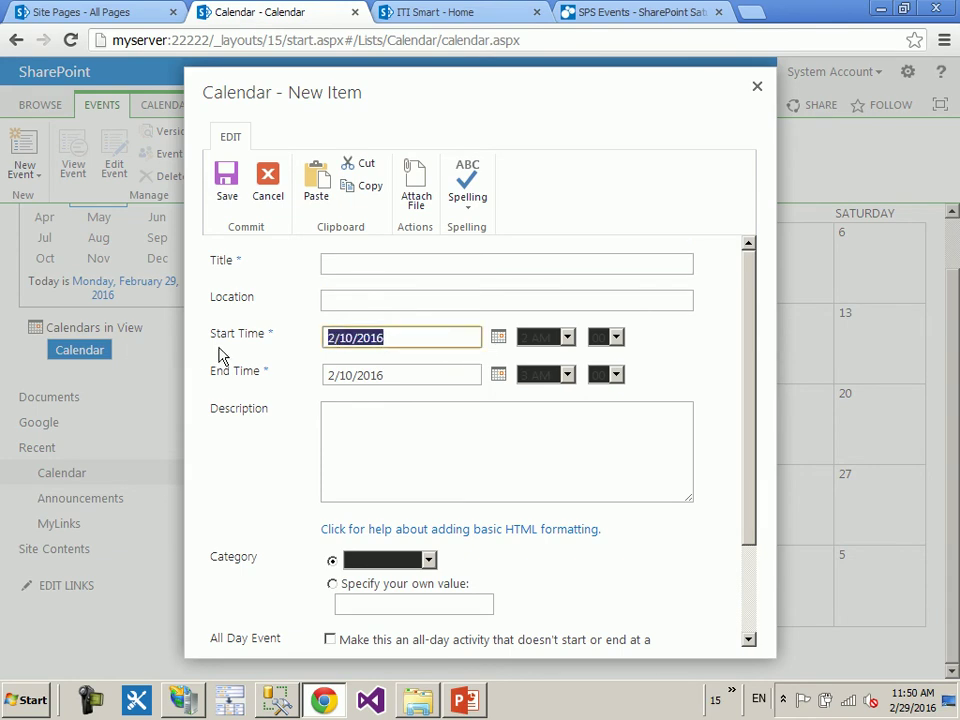
pyautogui.click(757, 93)
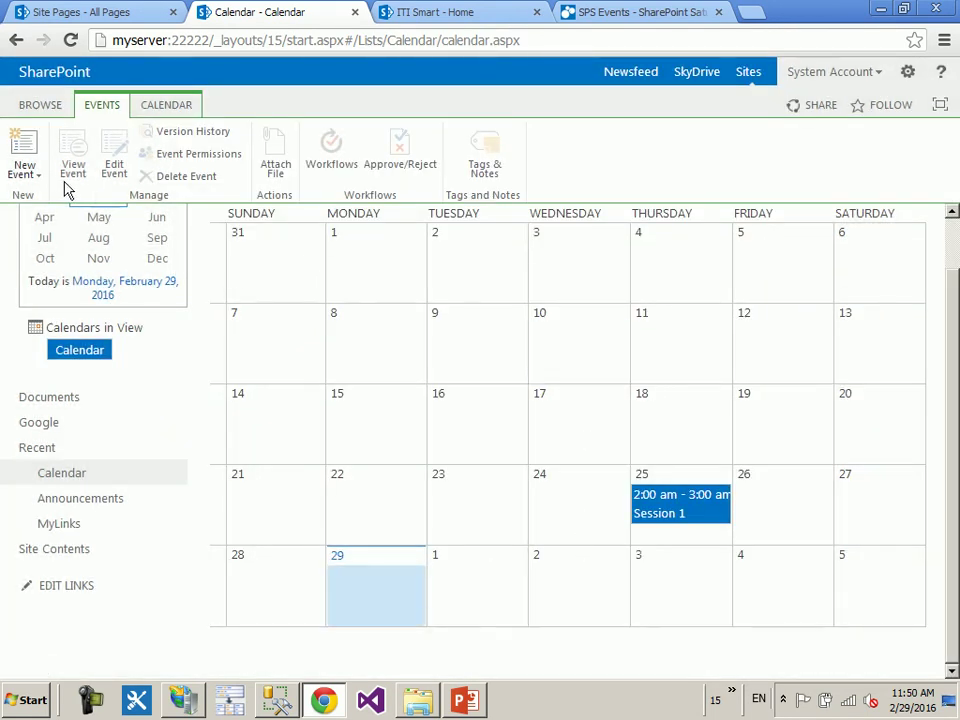
pyautogui.click(22, 174)
pyautogui.click(60, 222)
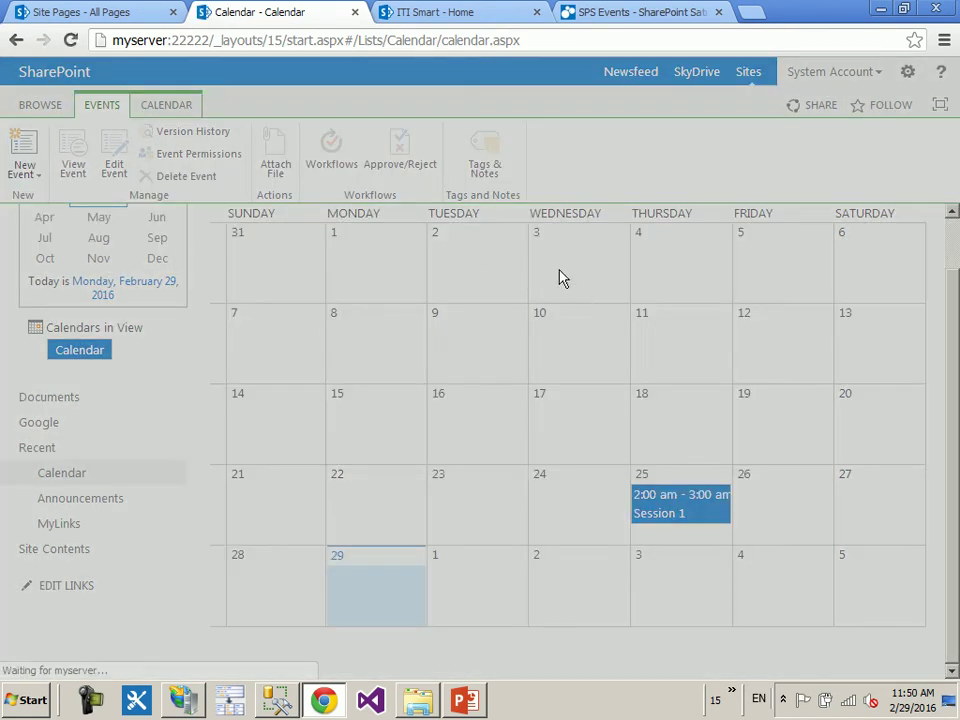
pyautogui.tripleClick(364, 334)
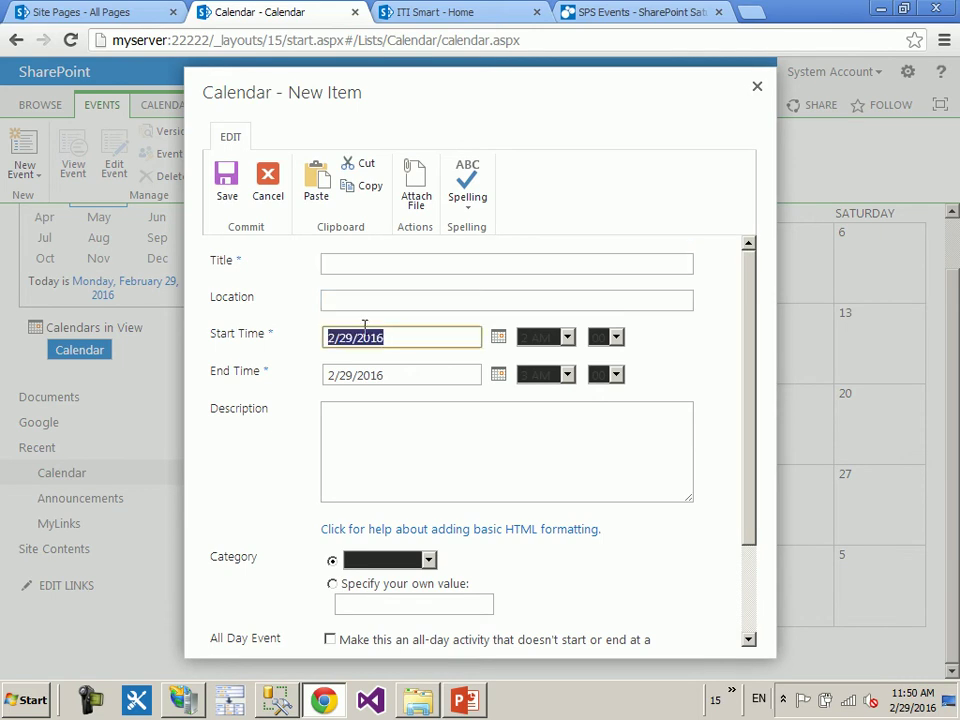
pyautogui.click(757, 91)
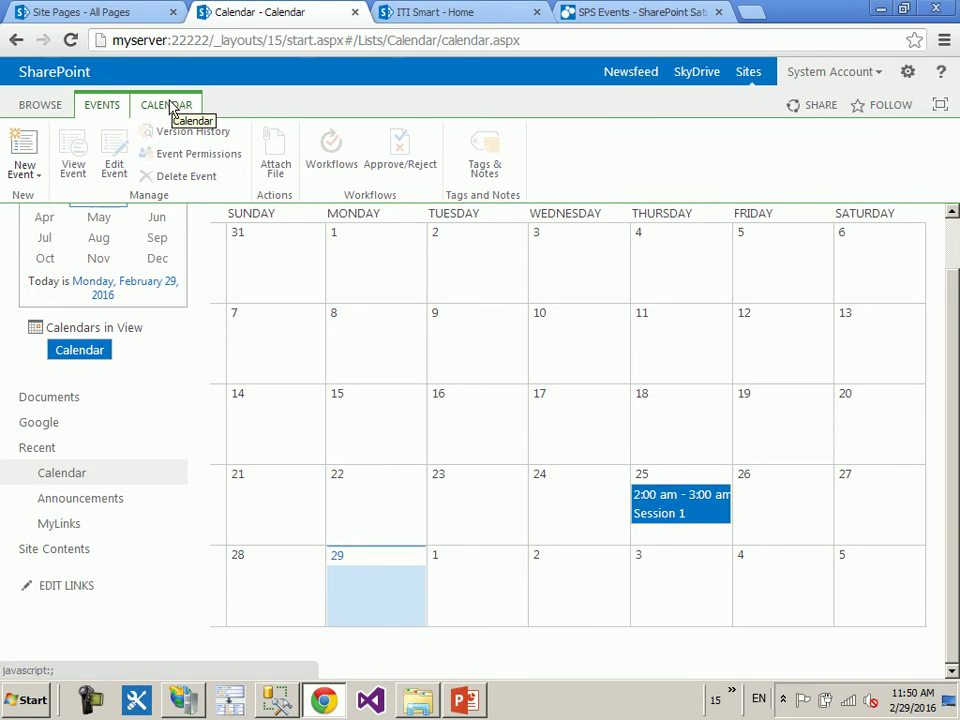
pyautogui.click(36, 106)
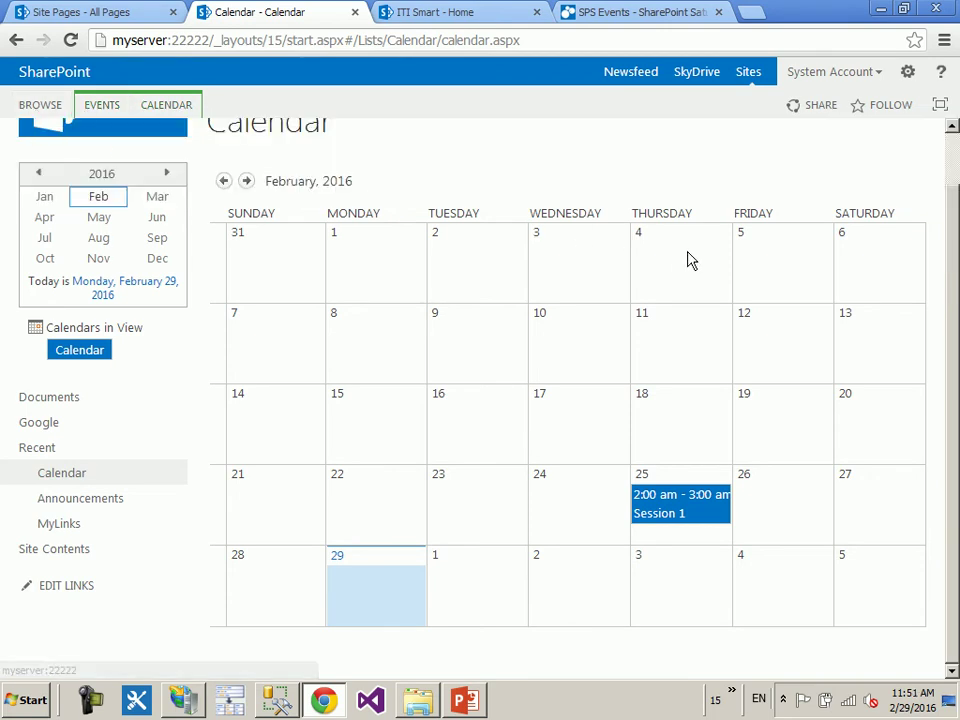
pyautogui.scroll(1, 677, 197)
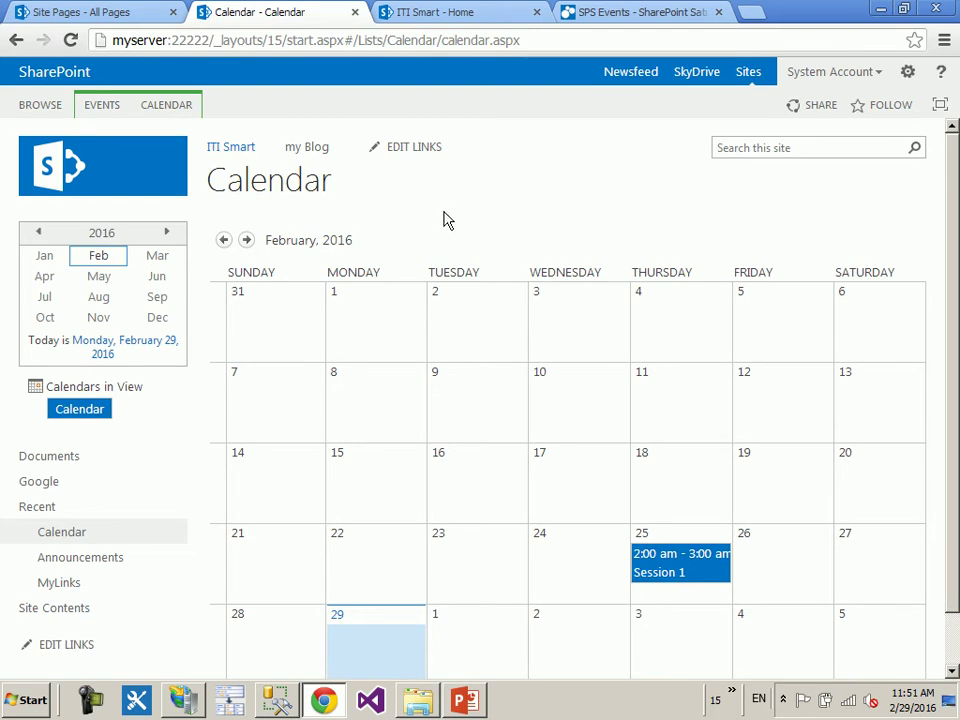
pyautogui.moveTo(637, 485)
pyautogui.click(166, 105)
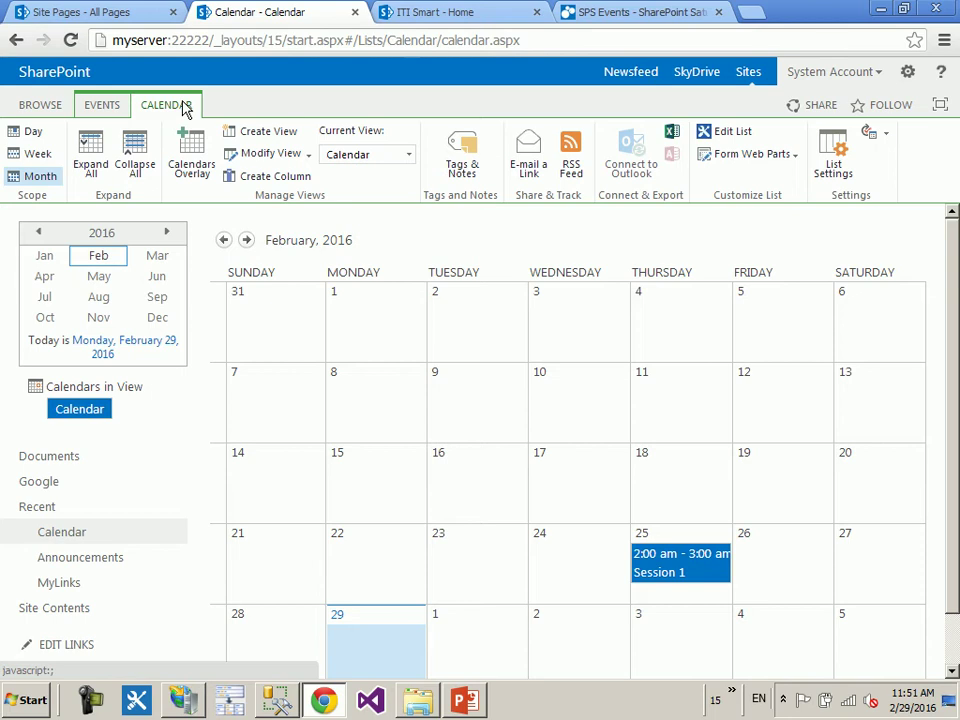
pyautogui.click(408, 157)
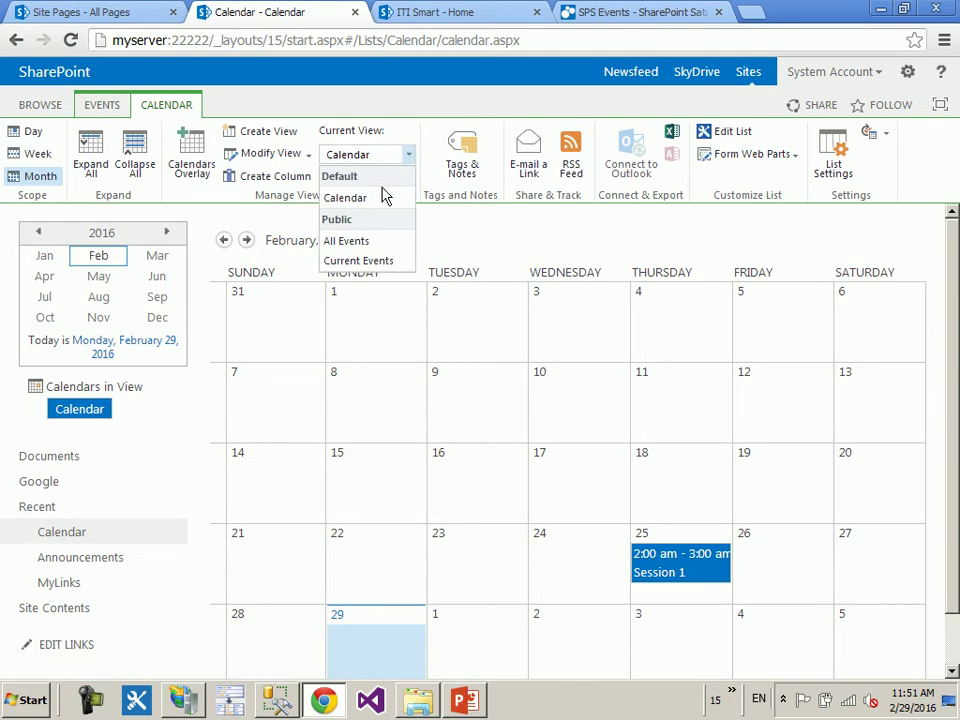
pyautogui.click(365, 240)
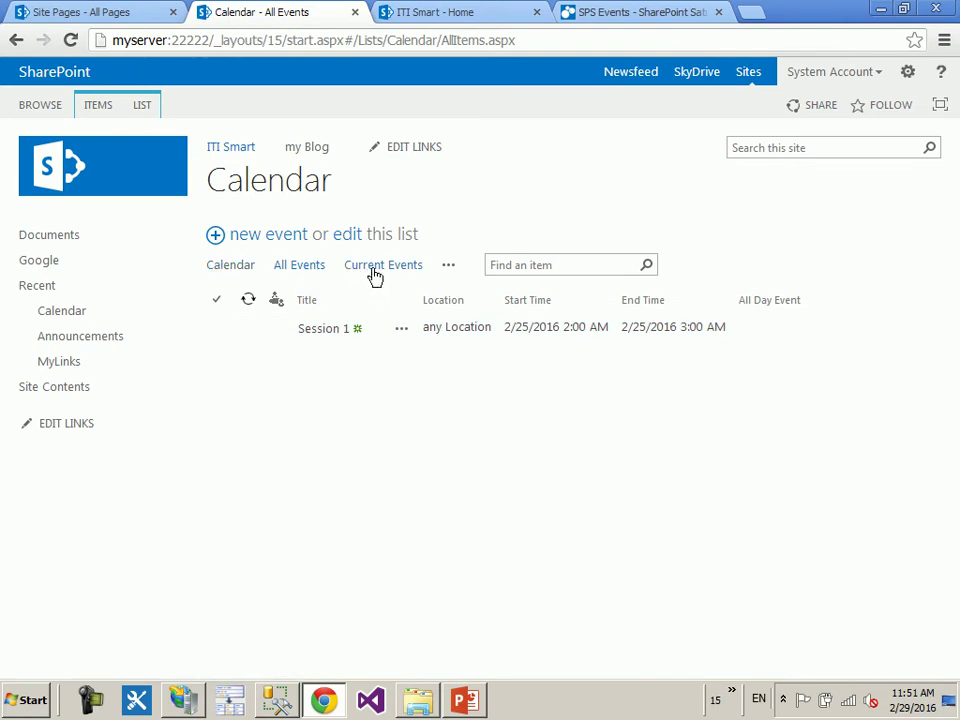
pyautogui.click(241, 268)
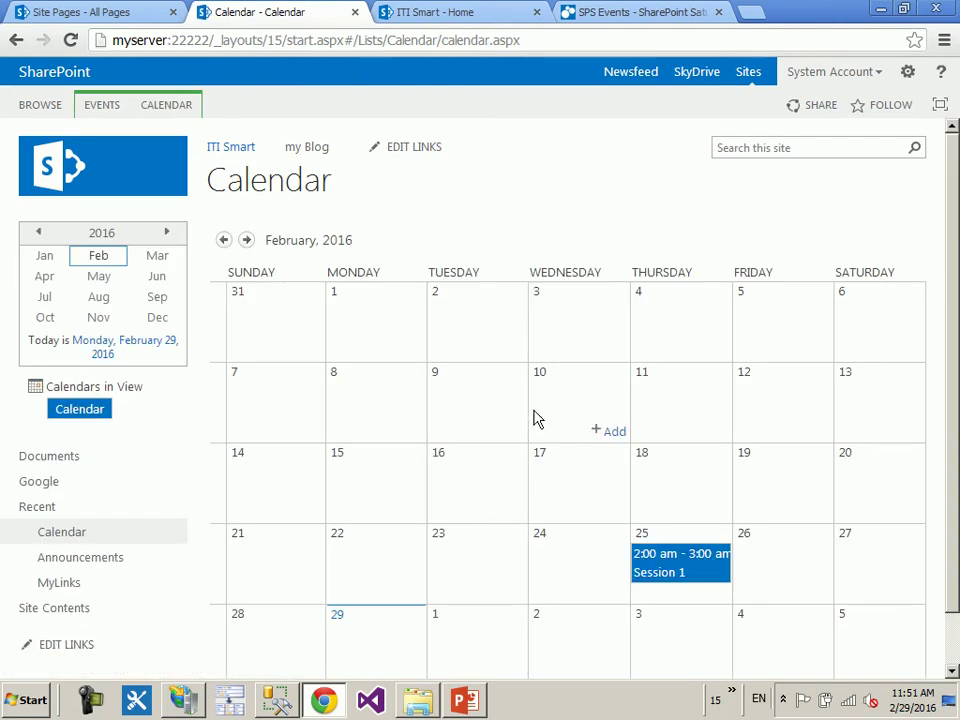
pyautogui.click(395, 642)
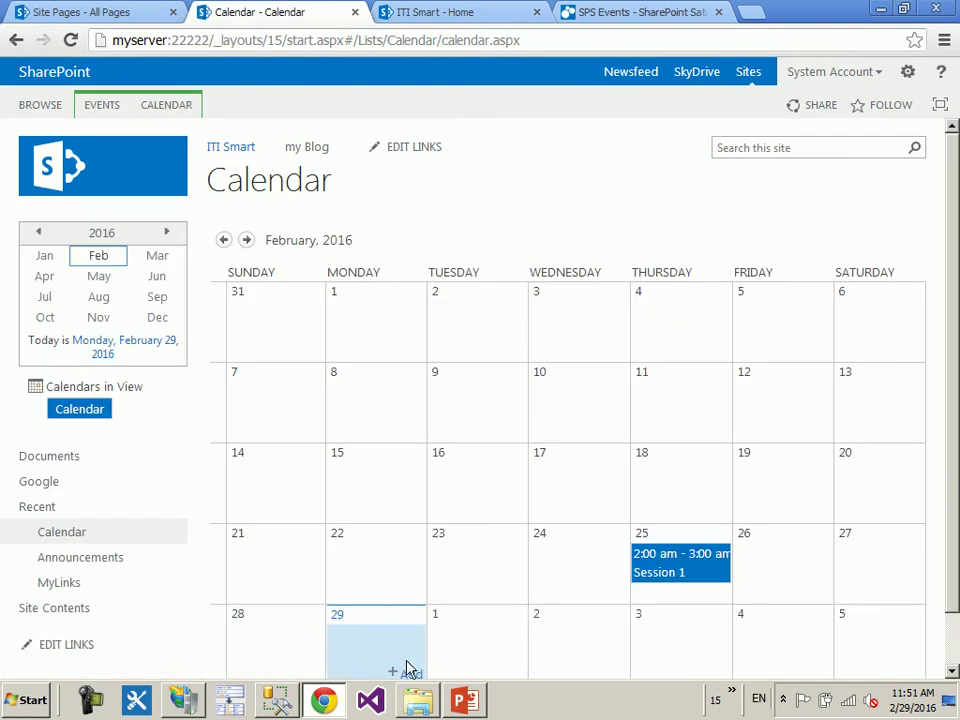
# - Save an event 'hamada' on February 29 that repeats daily with no end date
pyautogui.click(405, 673)
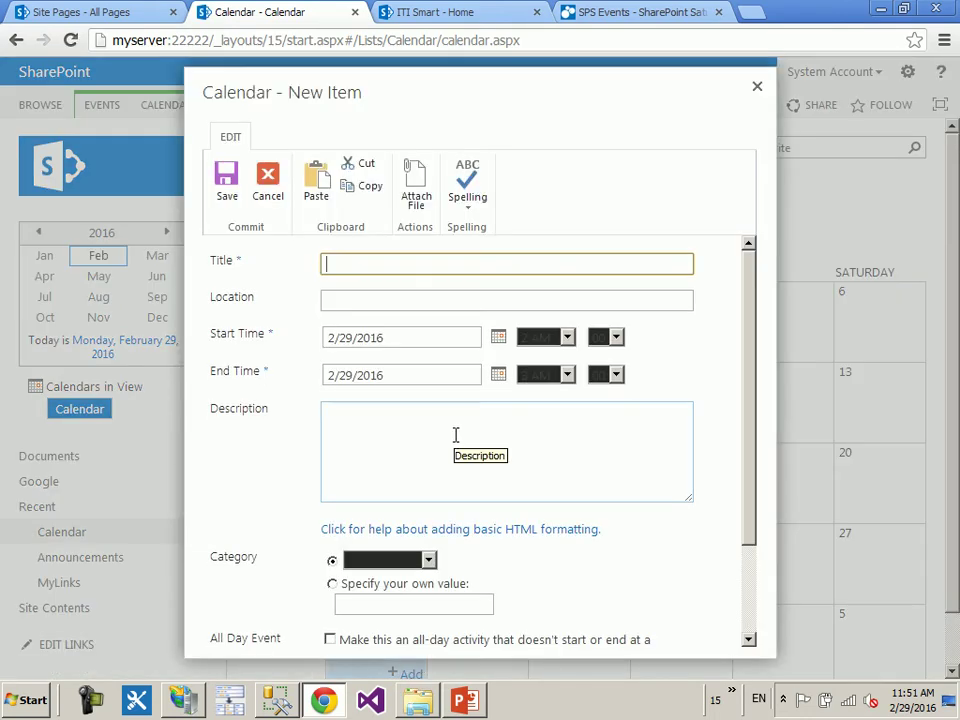
pyautogui.write('hamda')
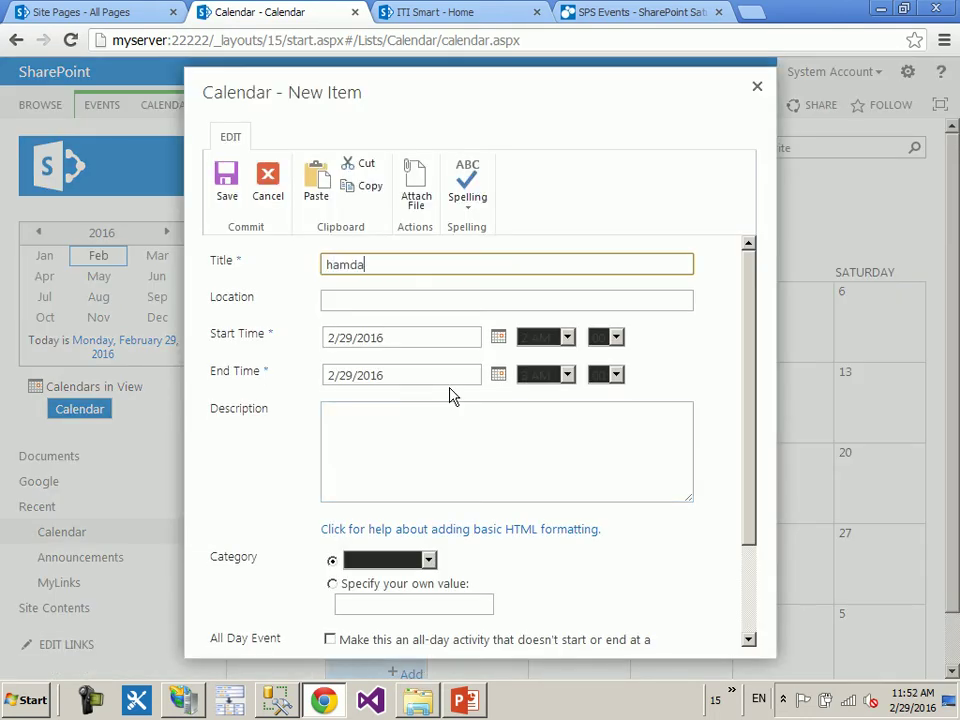
pyautogui.write('a')
pyautogui.press('Left')
pyautogui.press('Left')
pyautogui.press('Left')
pyautogui.write('a')
pyautogui.press('End')
pyautogui.press('BackSpace')
pyautogui.press('BackSpace')
pyautogui.moveTo(750, 304); pyautogui.dragTo(757, 385)
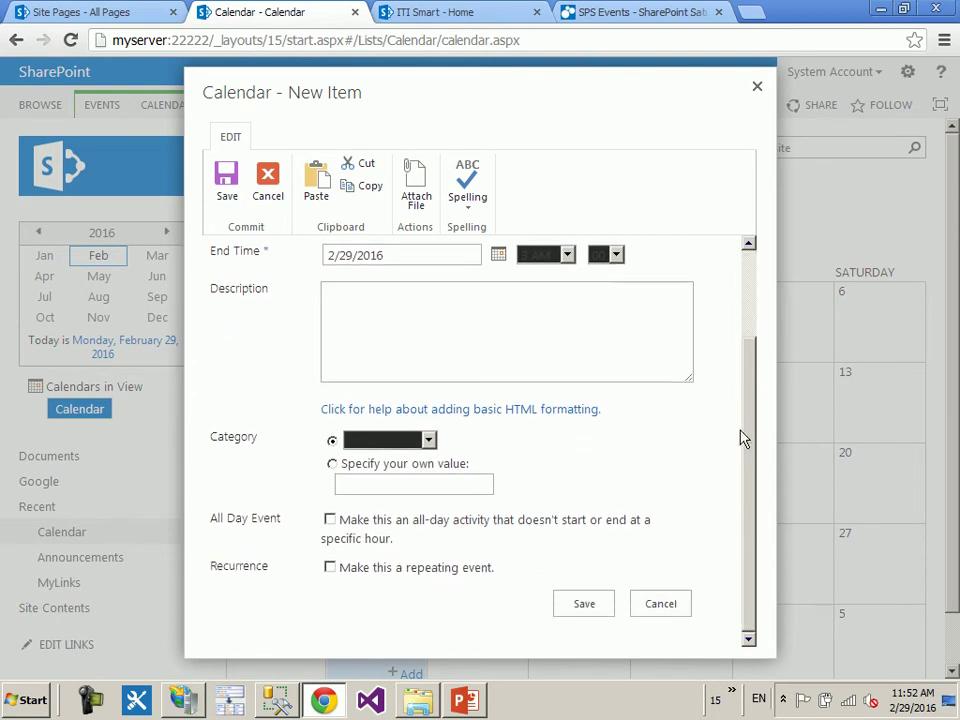
pyautogui.click(392, 581)
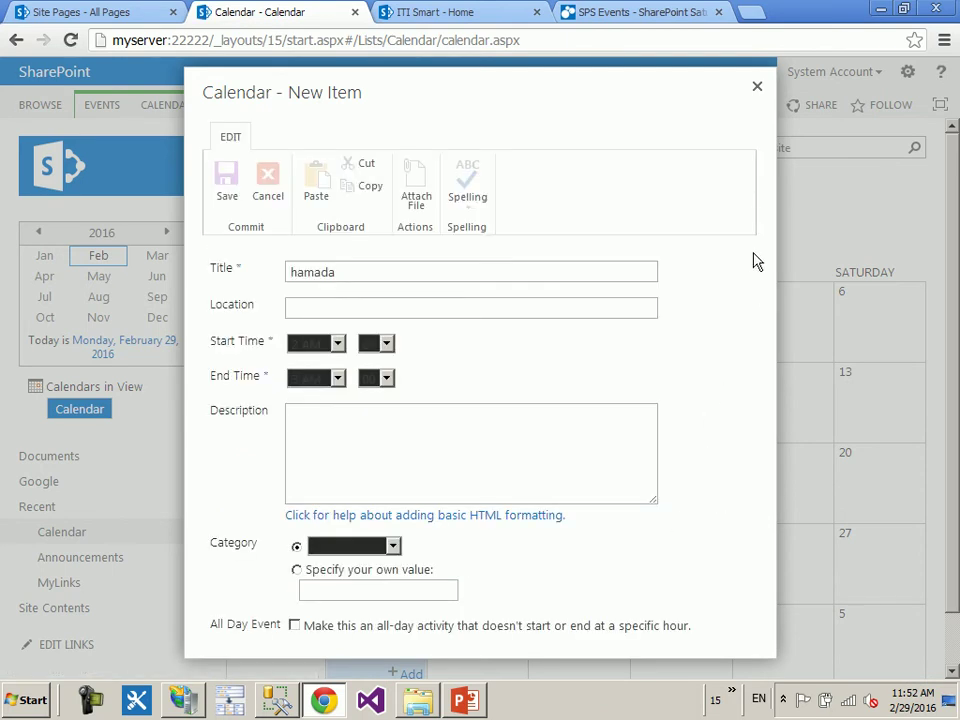
pyautogui.moveTo(791, 343); pyautogui.dragTo(679, 448)
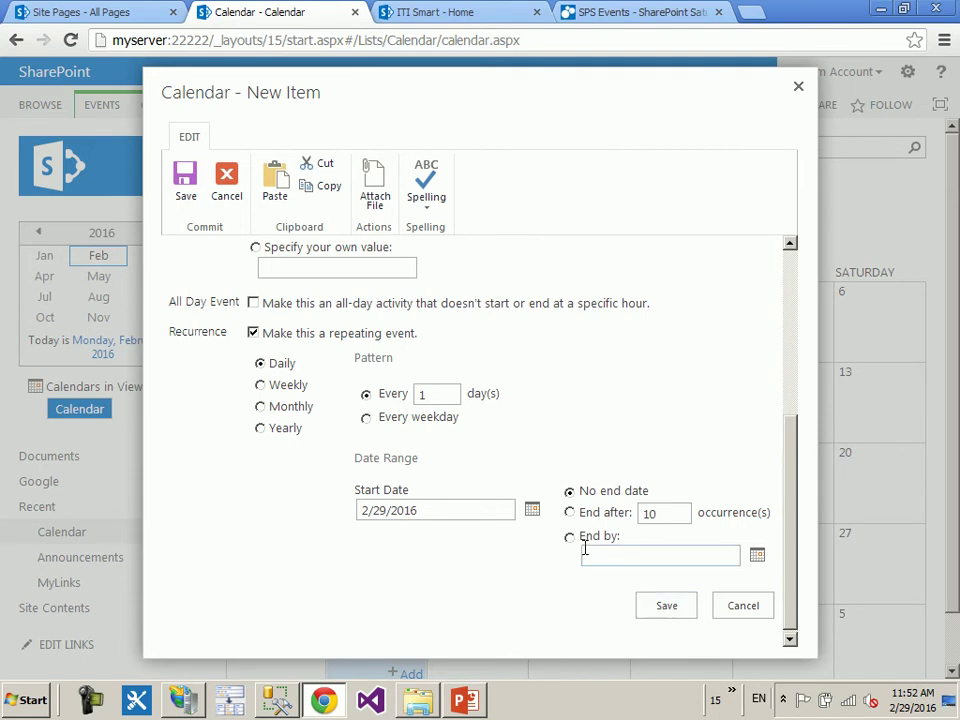
pyautogui.click(689, 607)
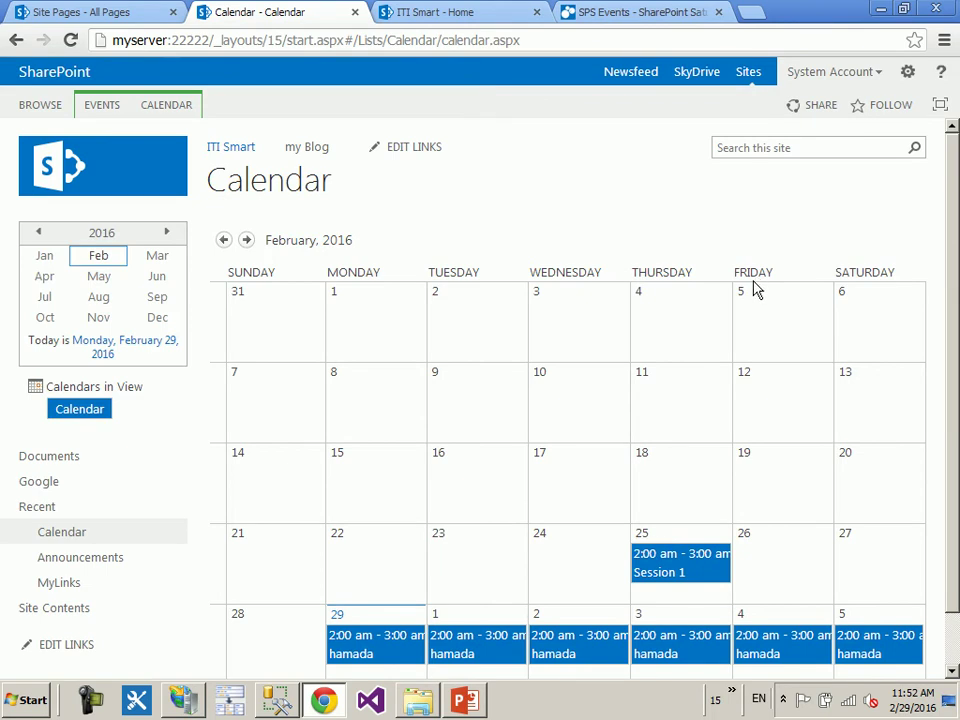
pyautogui.scroll(-1, 770, 350)
pyautogui.scroll(1, 395, 527)
pyautogui.click(247, 240)
pyautogui.click(248, 241)
pyautogui.click(248, 241)
pyautogui.click(248, 241)
pyautogui.click(248, 241)
pyautogui.click(248, 241)
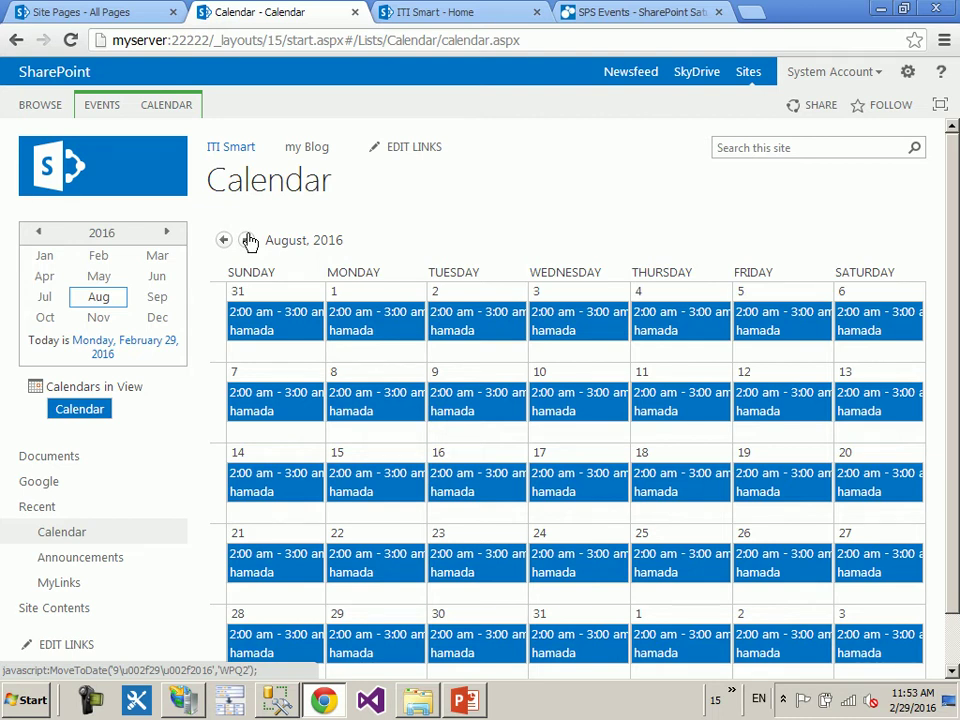
pyautogui.click(223, 242)
pyautogui.click(223, 242)
pyautogui.click(223, 242)
pyautogui.click(223, 242)
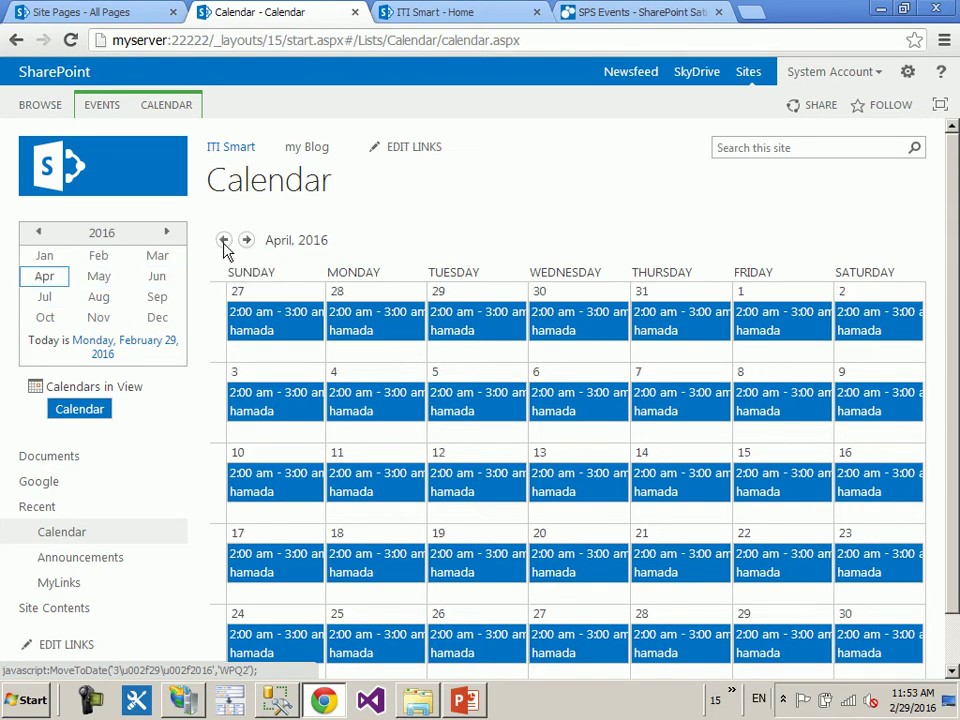
pyautogui.click(223, 242)
pyautogui.click(223, 242)
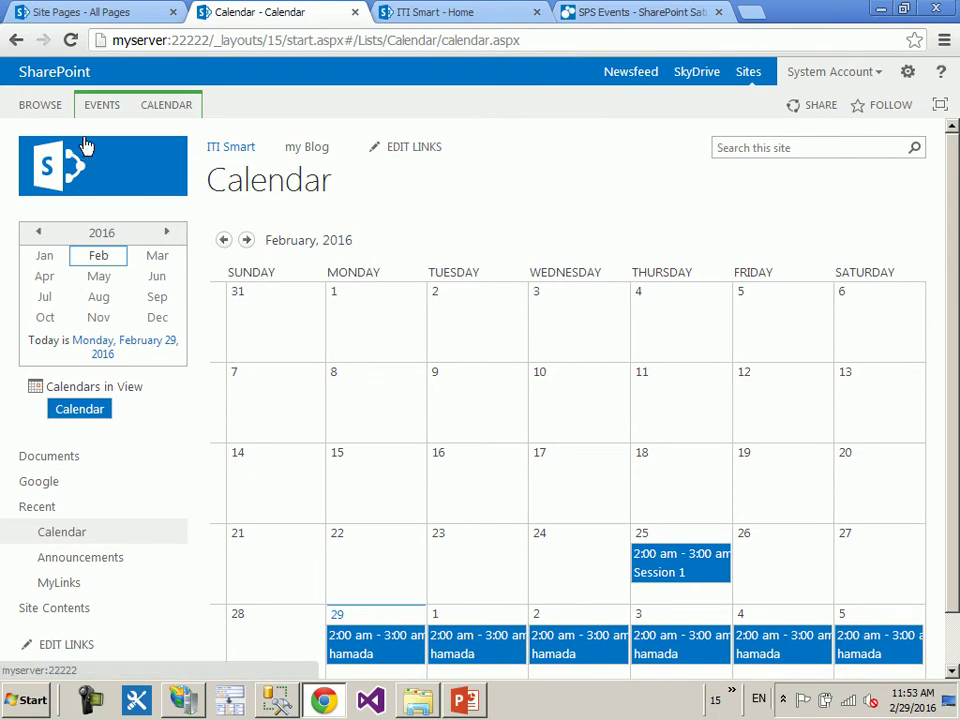
pyautogui.click(146, 110)
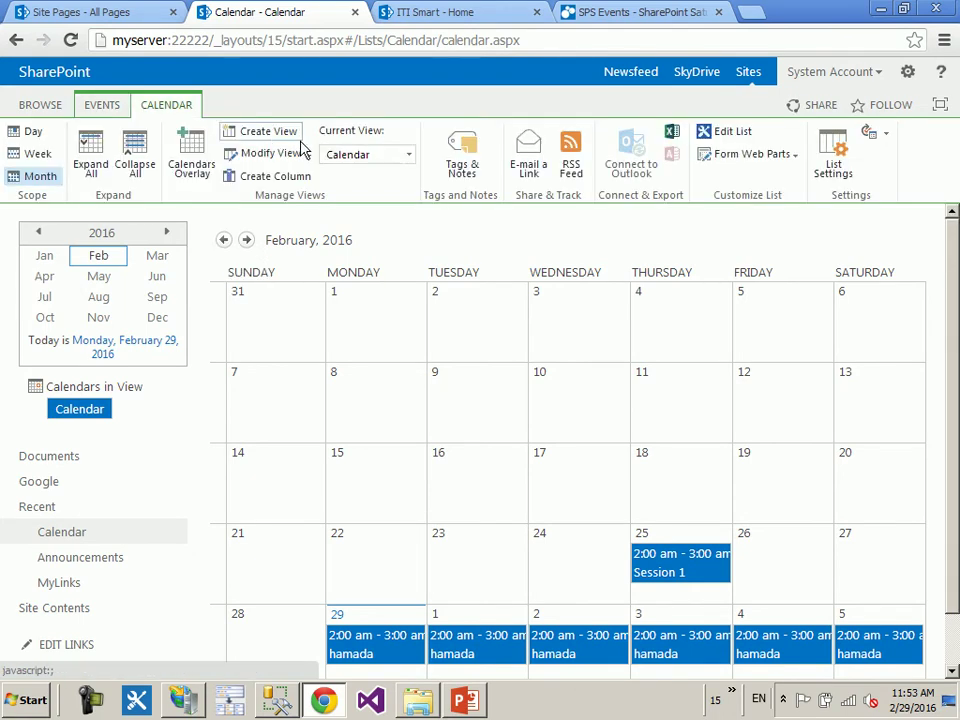
pyautogui.click(350, 156)
pyautogui.click(366, 241)
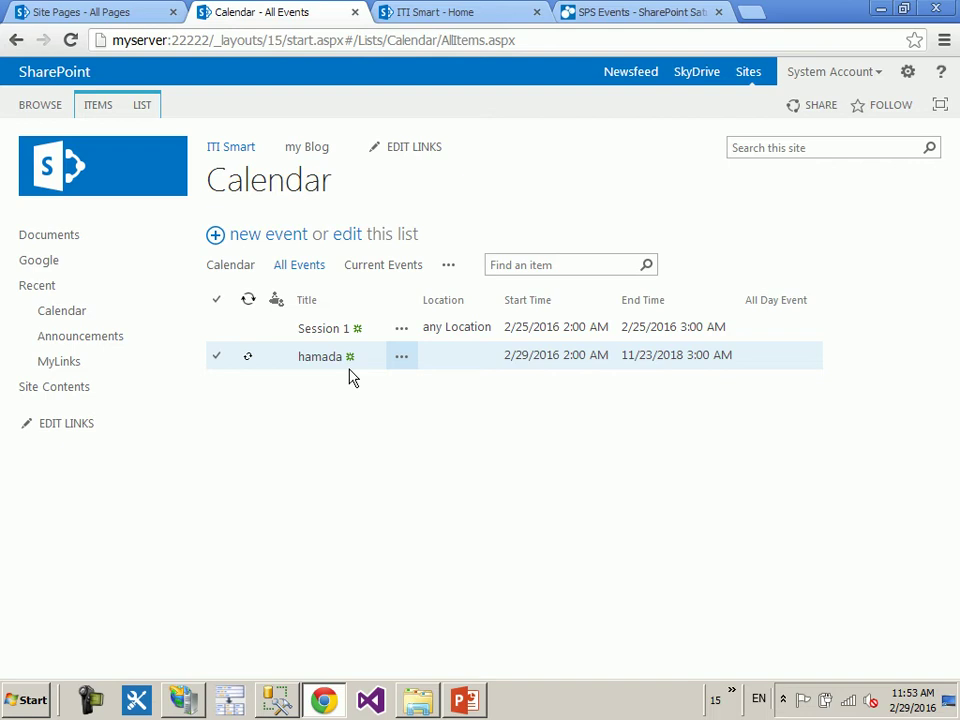
# - Delete only the March 2 occurrence of the hamada event
pyautogui.click(236, 265)
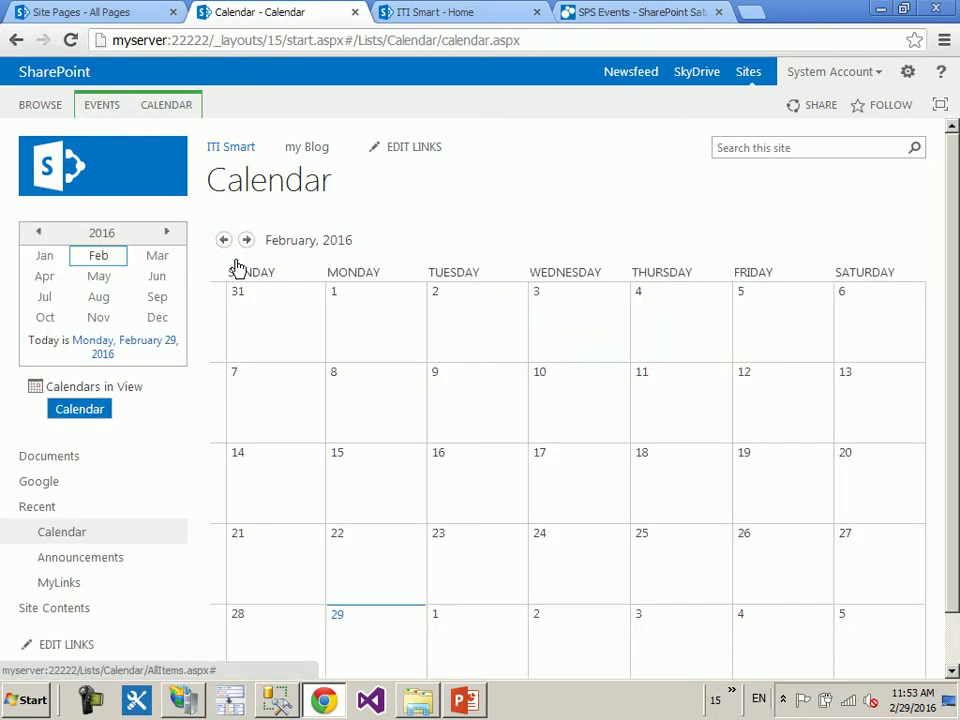
pyautogui.scroll(-1, 612, 610)
pyautogui.click(600, 604)
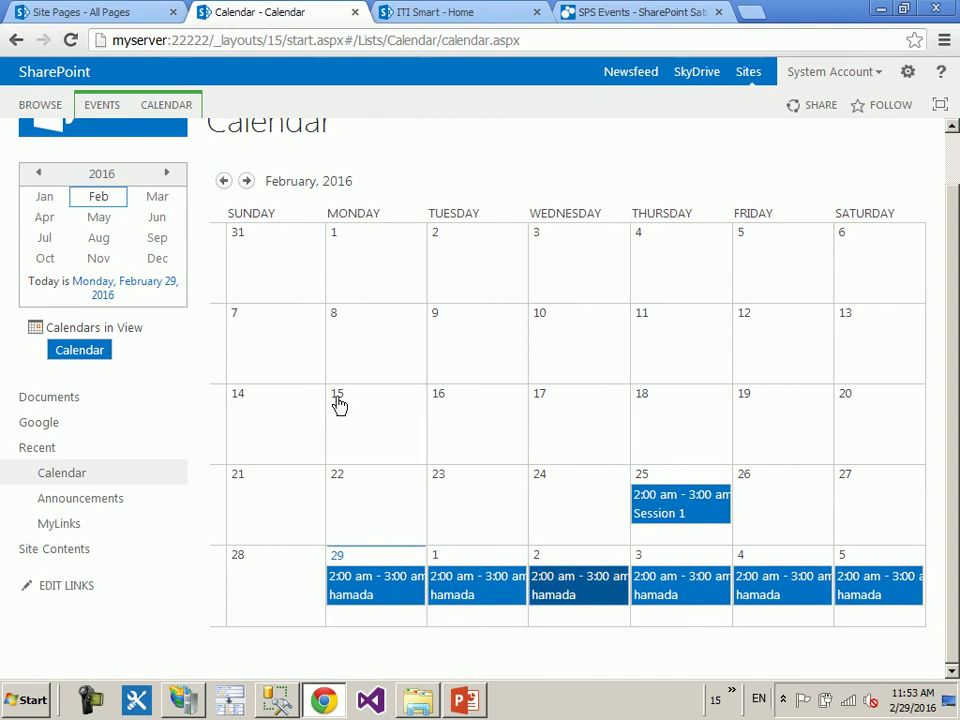
pyautogui.click(101, 105)
pyautogui.click(170, 178)
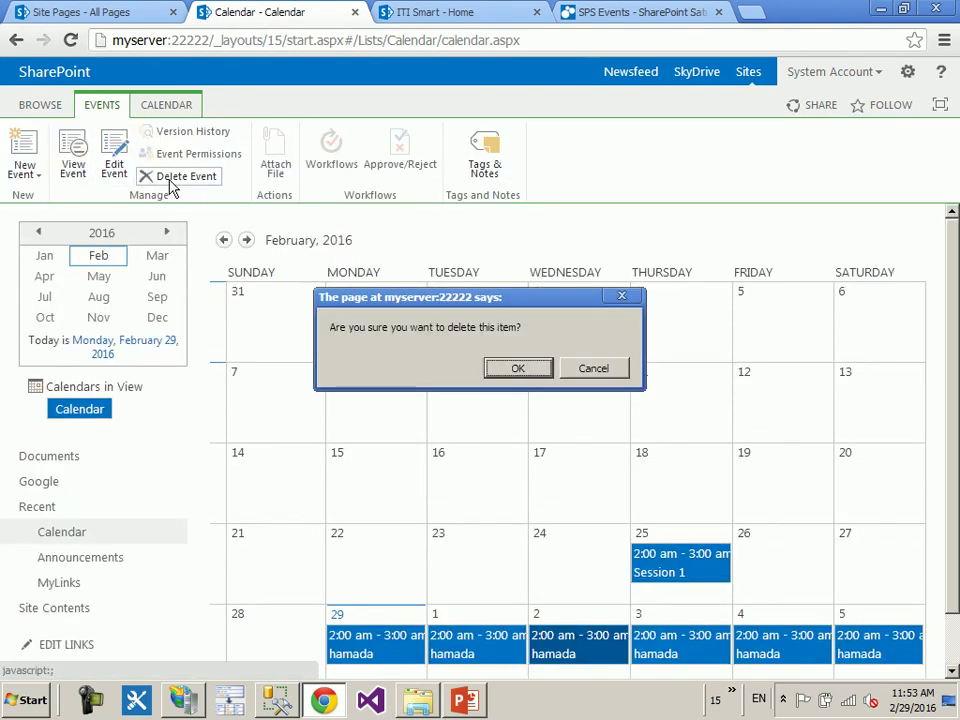
pyautogui.click(517, 369)
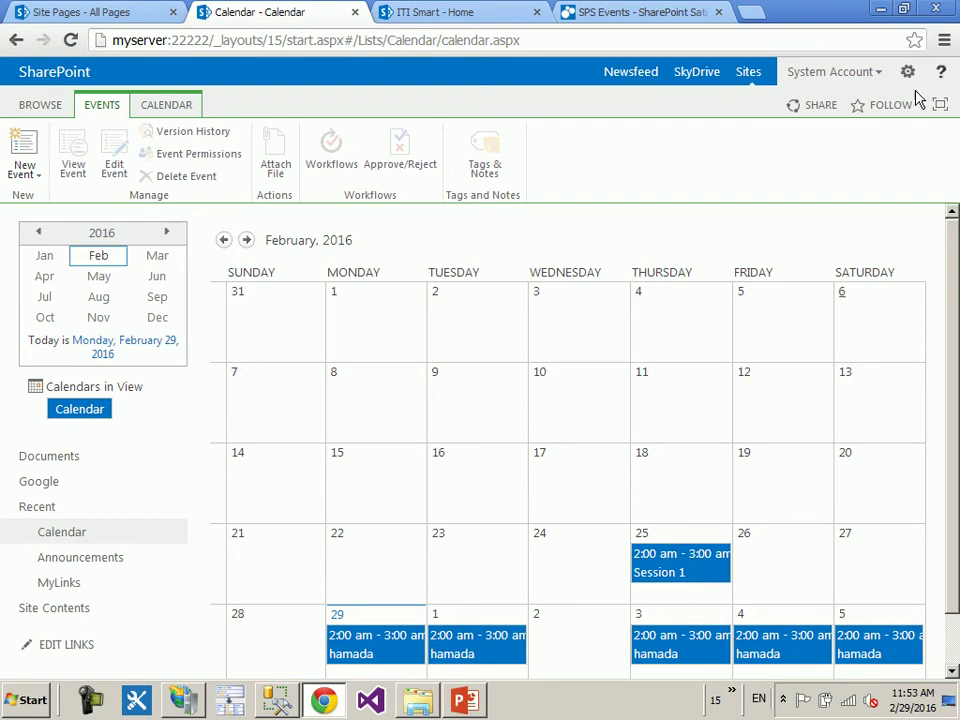
# - Switch the calendar's current view to All Events
pyautogui.click(178, 112)
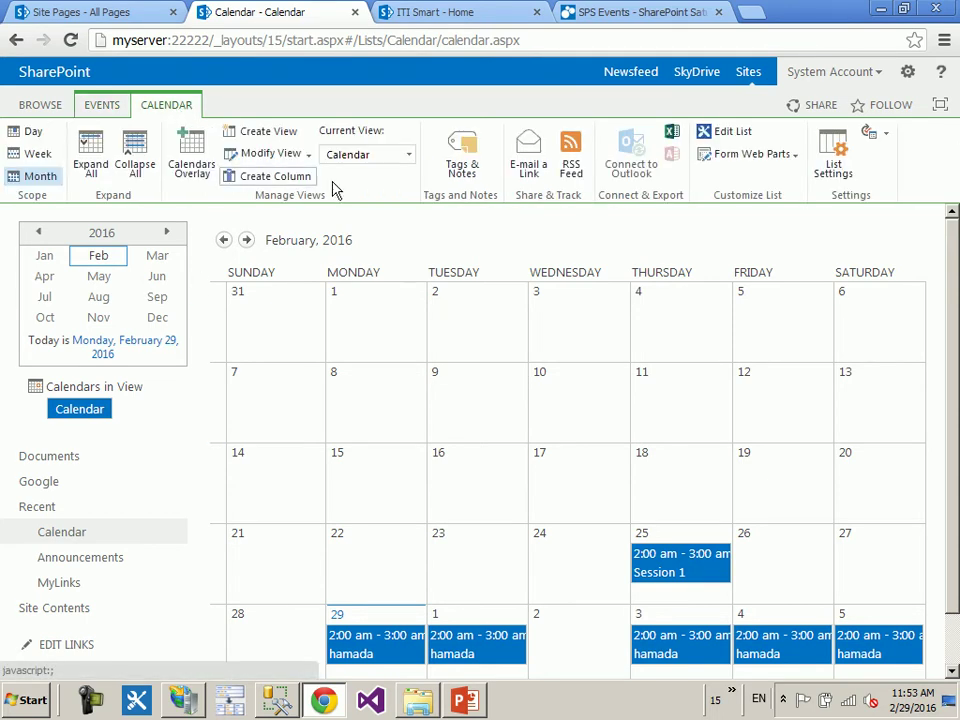
pyautogui.click(360, 155)
pyautogui.click(348, 241)
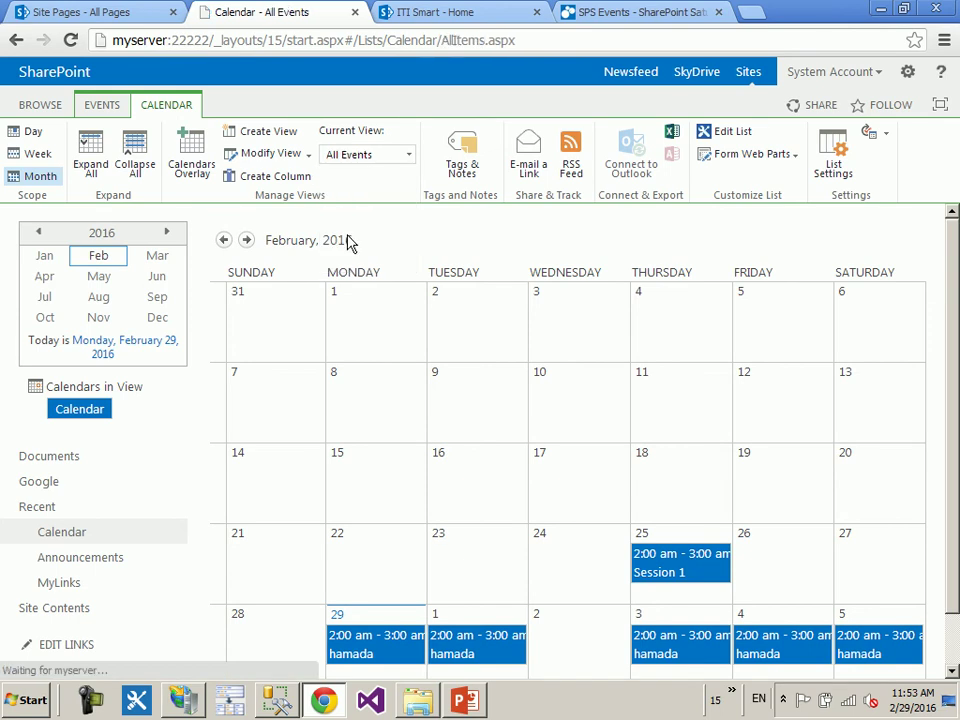
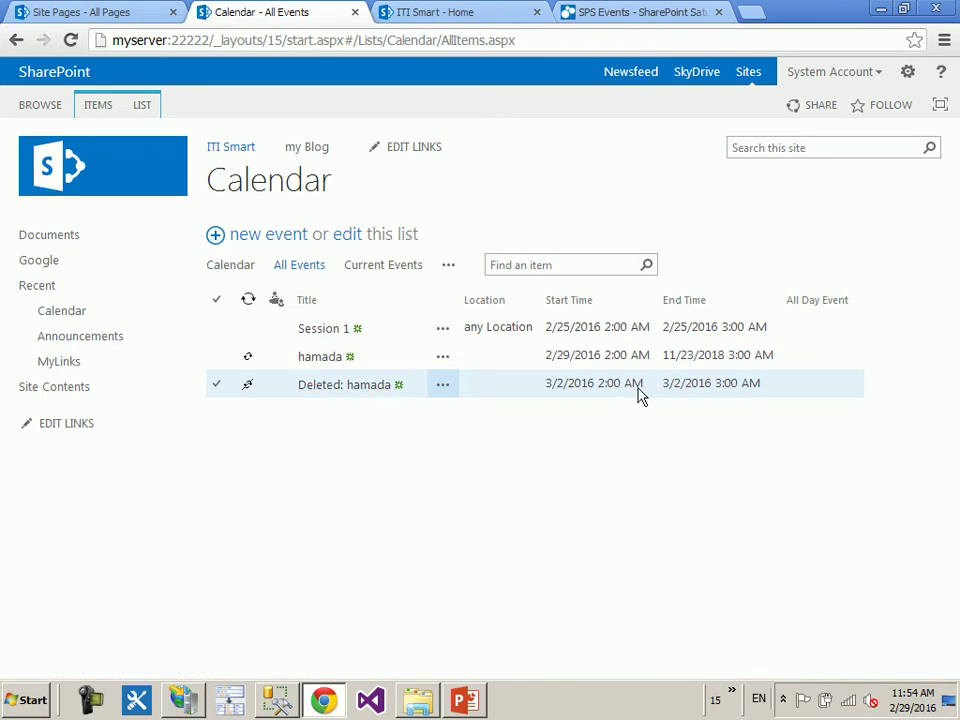
# - Select the hamada event and switch the list to the month Calendar view
pyautogui.click(760, 355)
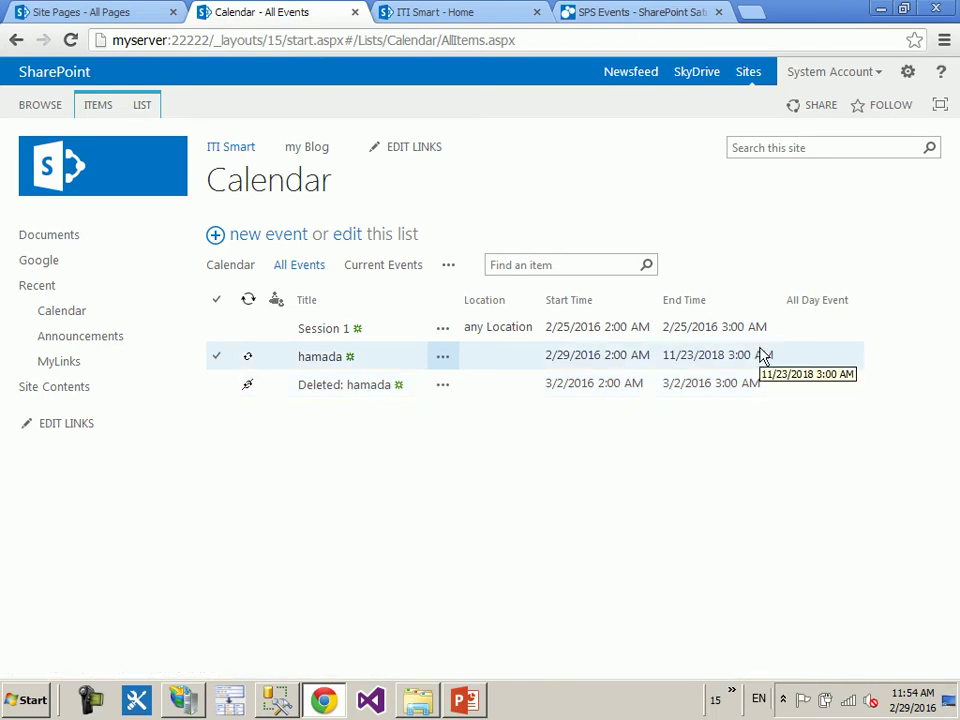
pyautogui.click(758, 358)
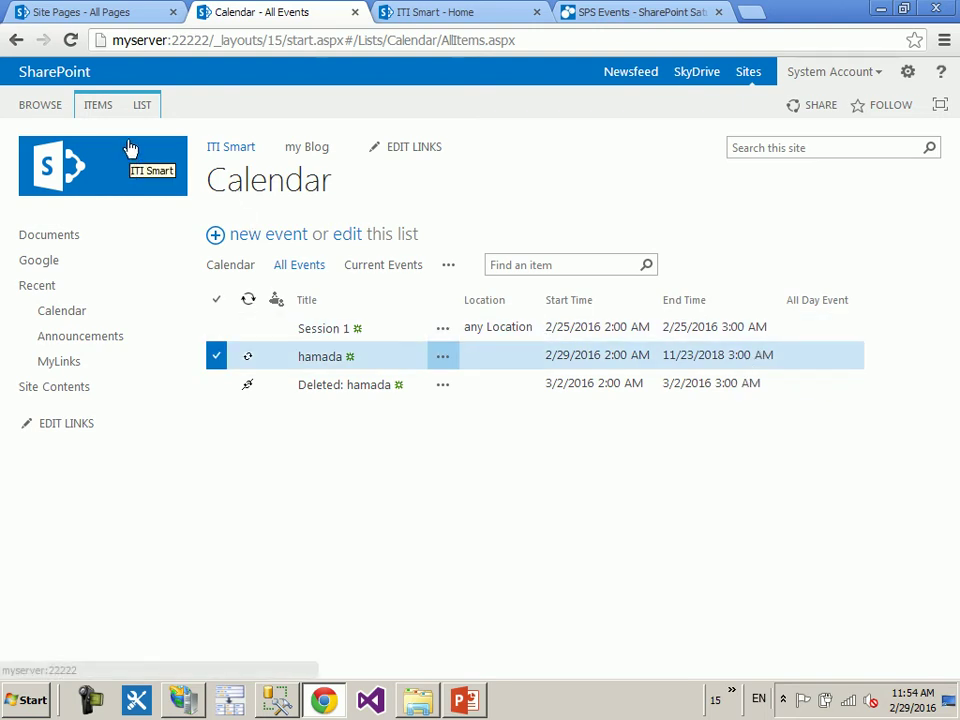
pyautogui.click(229, 267)
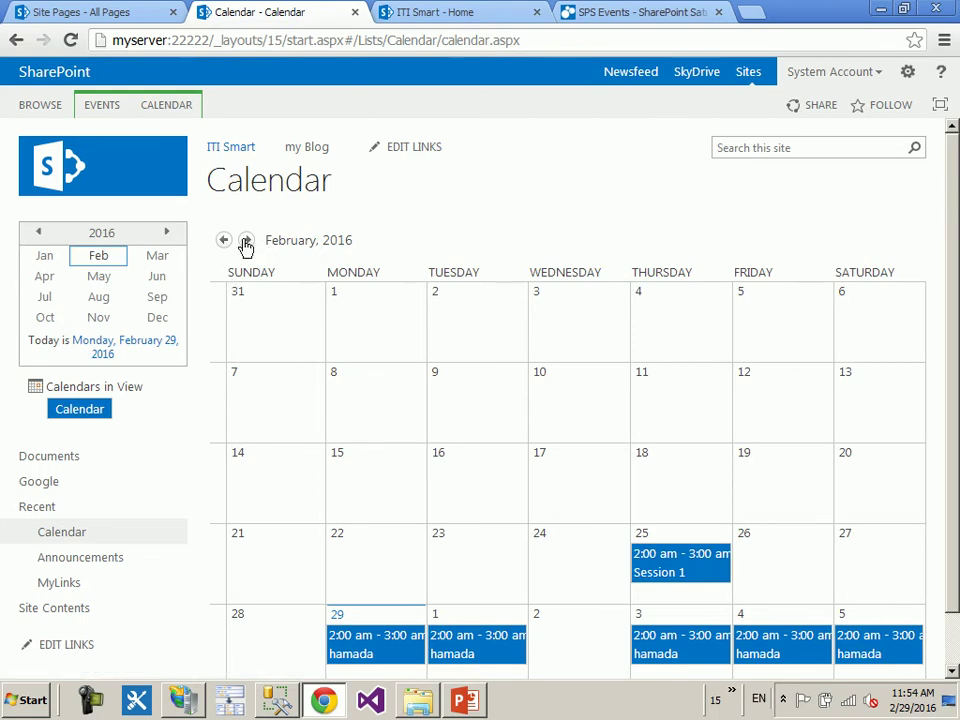
# - Browse the calendar forward by months and years to June 2018
pyautogui.click(246, 241)
pyautogui.click(246, 241)
pyautogui.click(246, 241)
pyautogui.click(246, 241)
pyautogui.click(246, 241)
pyautogui.click(246, 241)
pyautogui.click(246, 241)
pyautogui.click(246, 241)
pyautogui.click(246, 241)
pyautogui.click(246, 241)
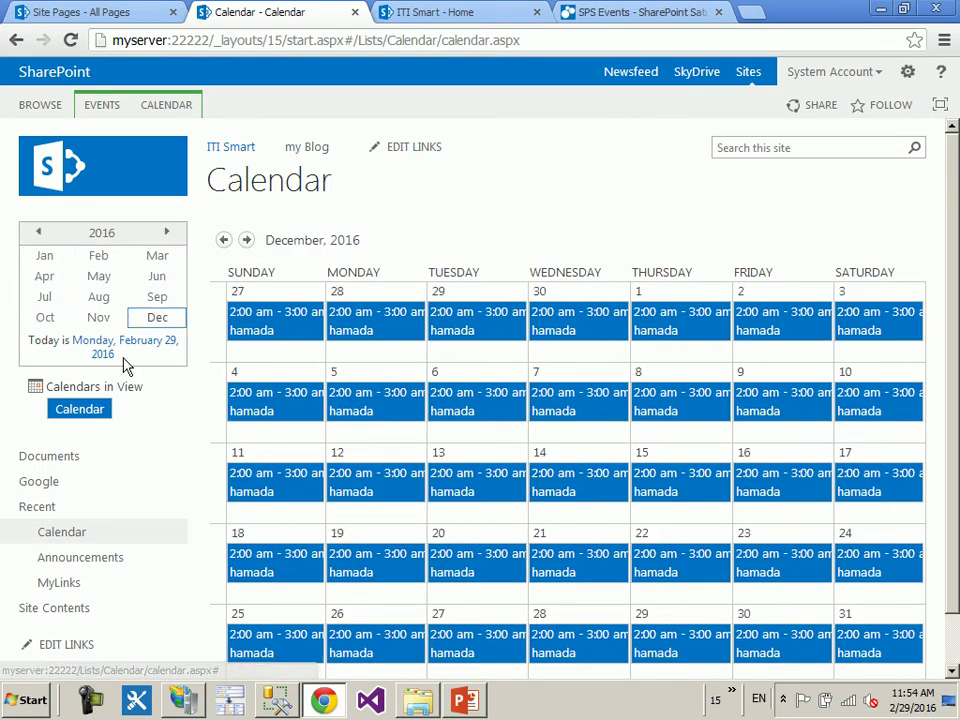
pyautogui.click(167, 234)
pyautogui.click(167, 234)
pyautogui.click(163, 278)
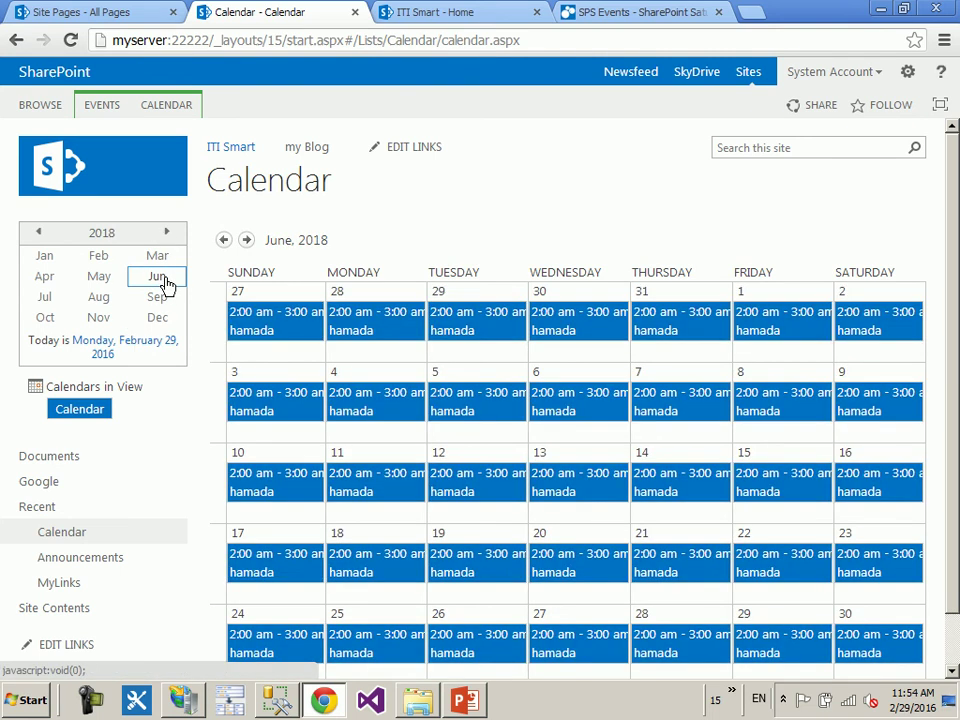
# - Browse through 2019 and back to June 2016, then return to today's month, February 2016
pyautogui.click(167, 234)
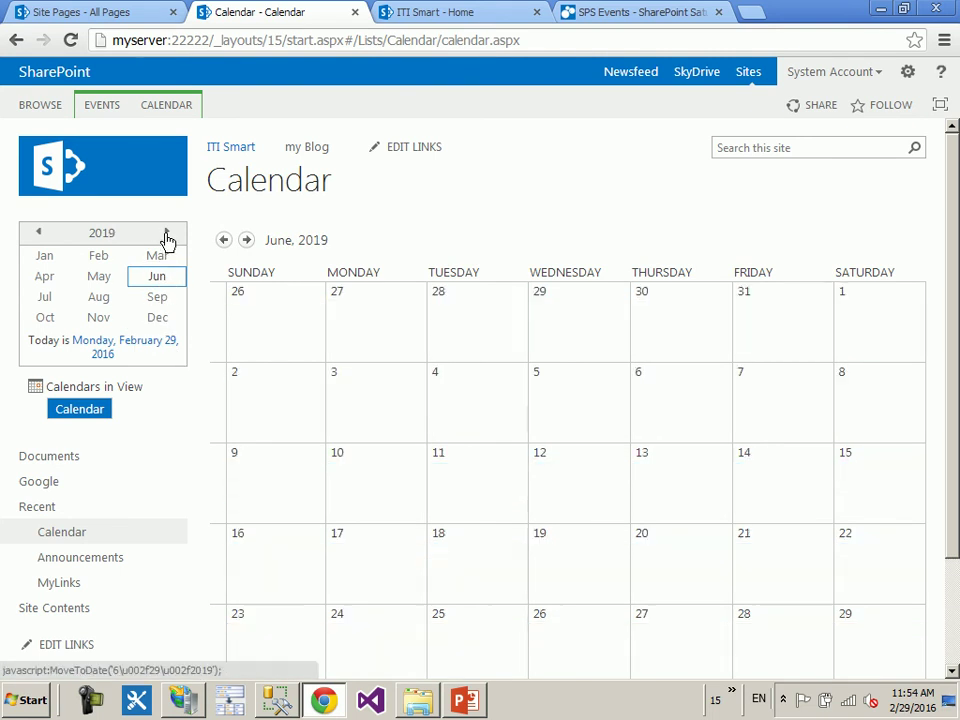
pyautogui.click(163, 299)
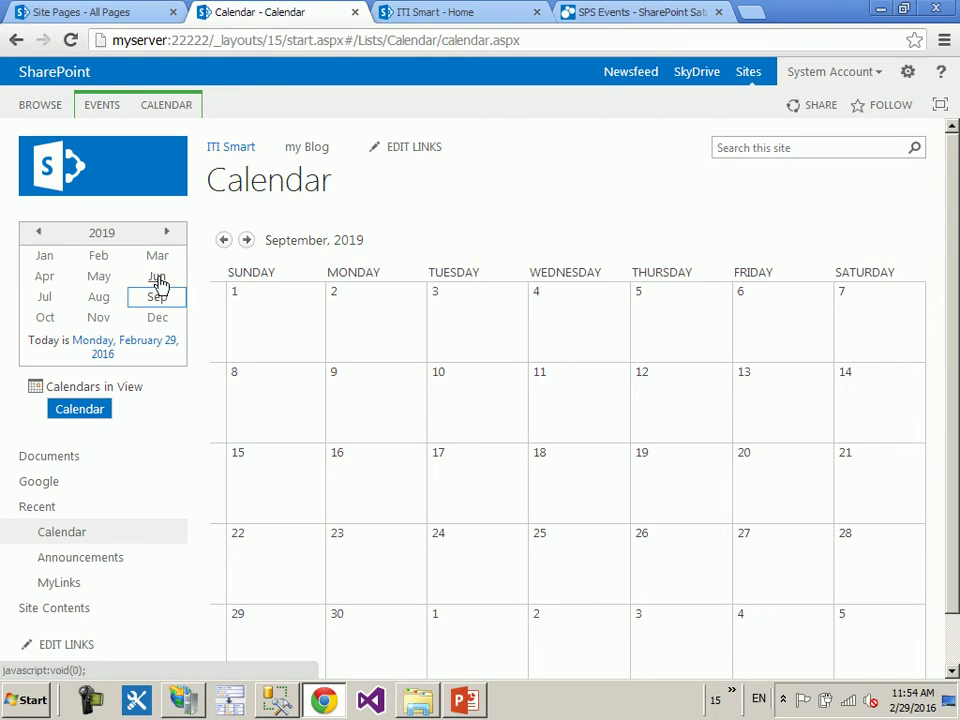
pyautogui.click(159, 280)
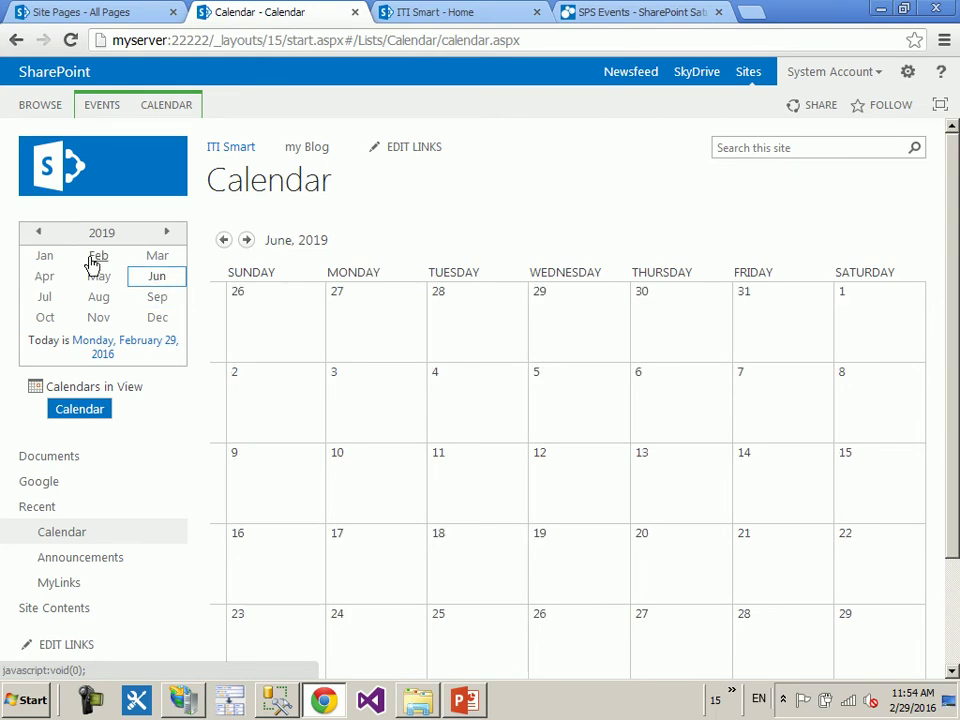
pyautogui.click(40, 236)
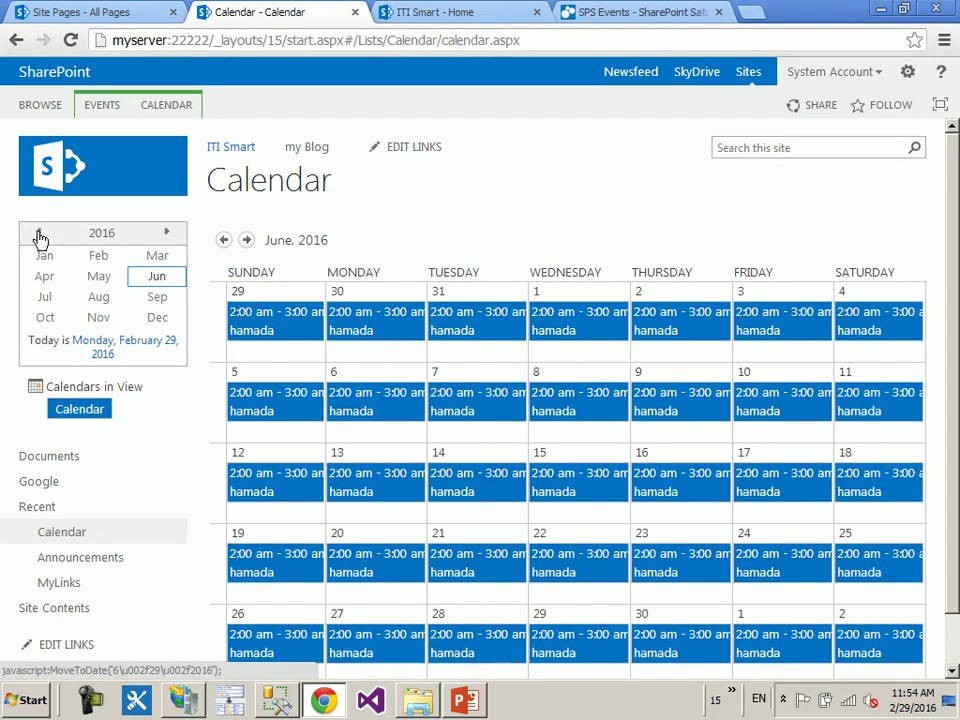
pyautogui.click(110, 106)
pyautogui.click(148, 108)
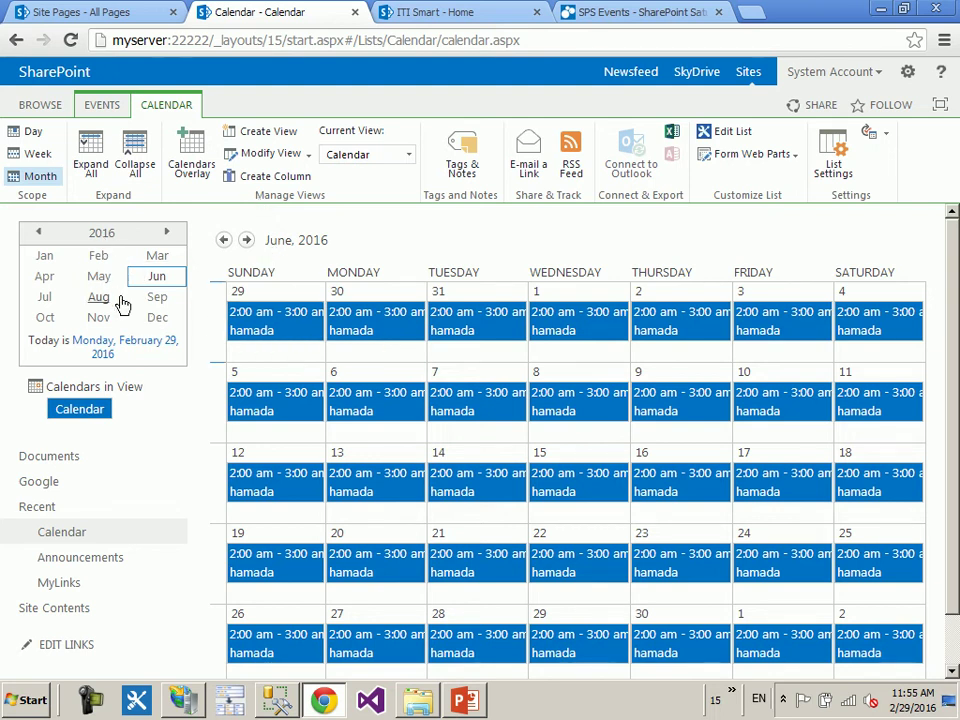
pyautogui.click(125, 349)
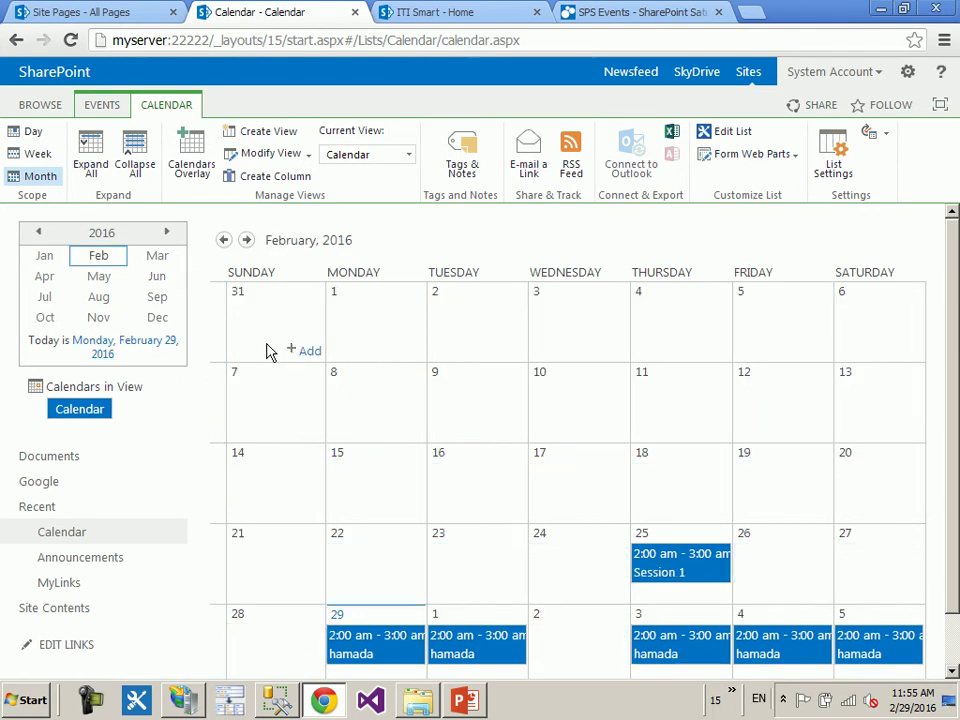
pyautogui.scroll(-1, 290, 356)
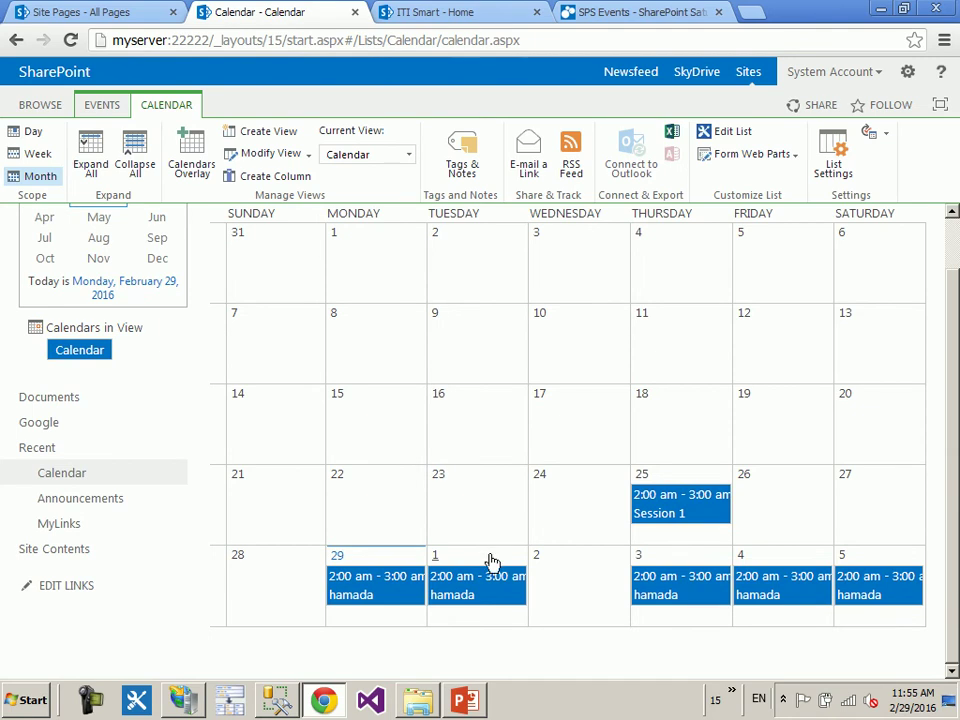
pyautogui.click(456, 579)
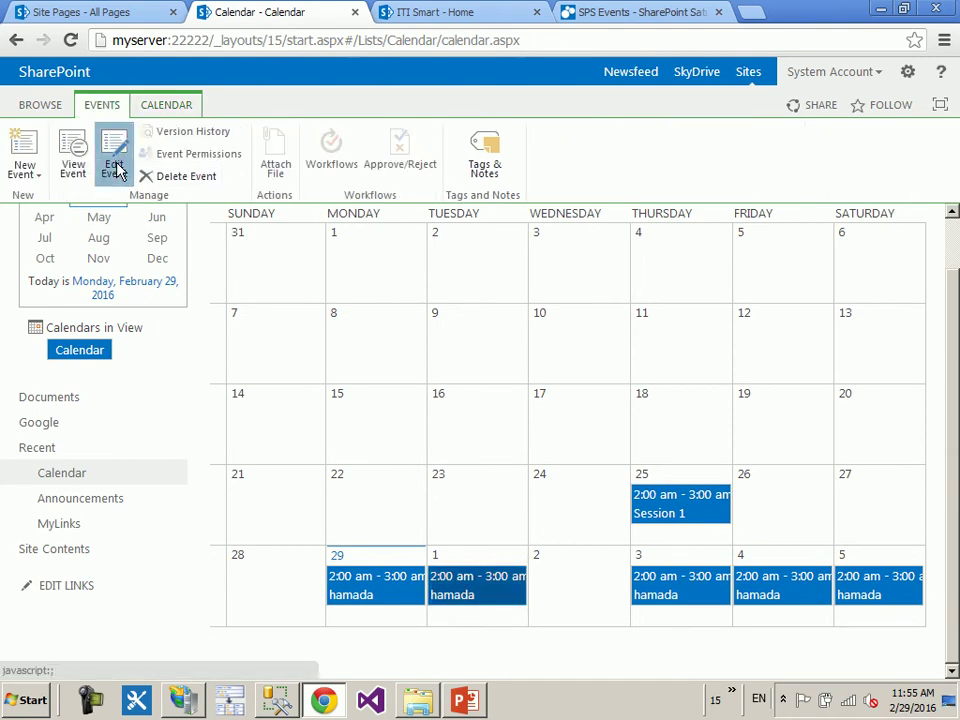
pyautogui.click(115, 165)
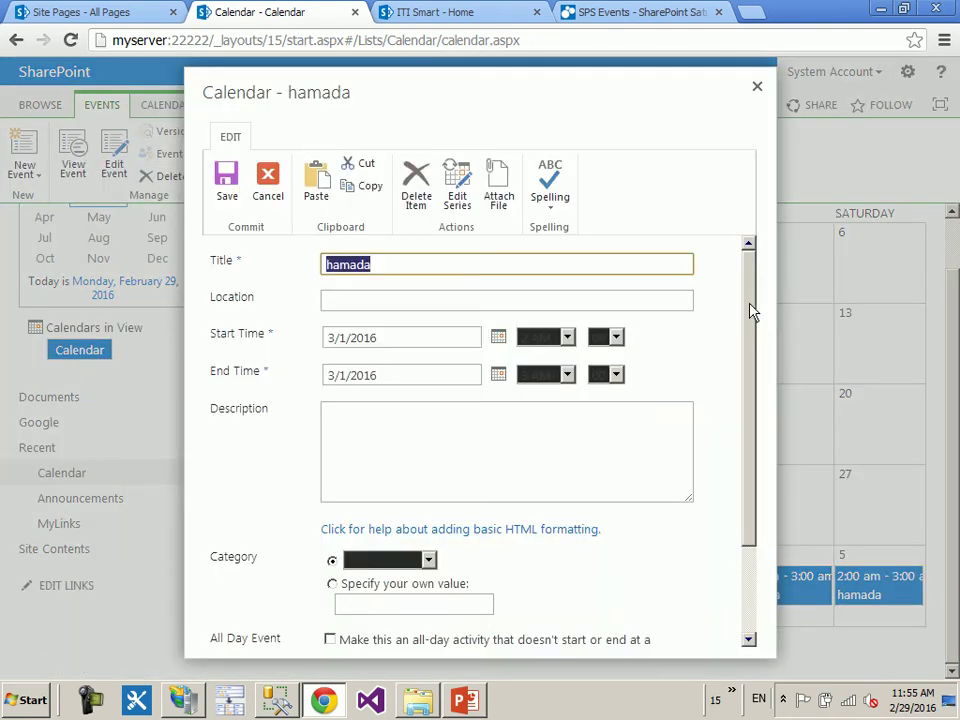
pyautogui.moveTo(752, 311); pyautogui.dragTo(750, 491)
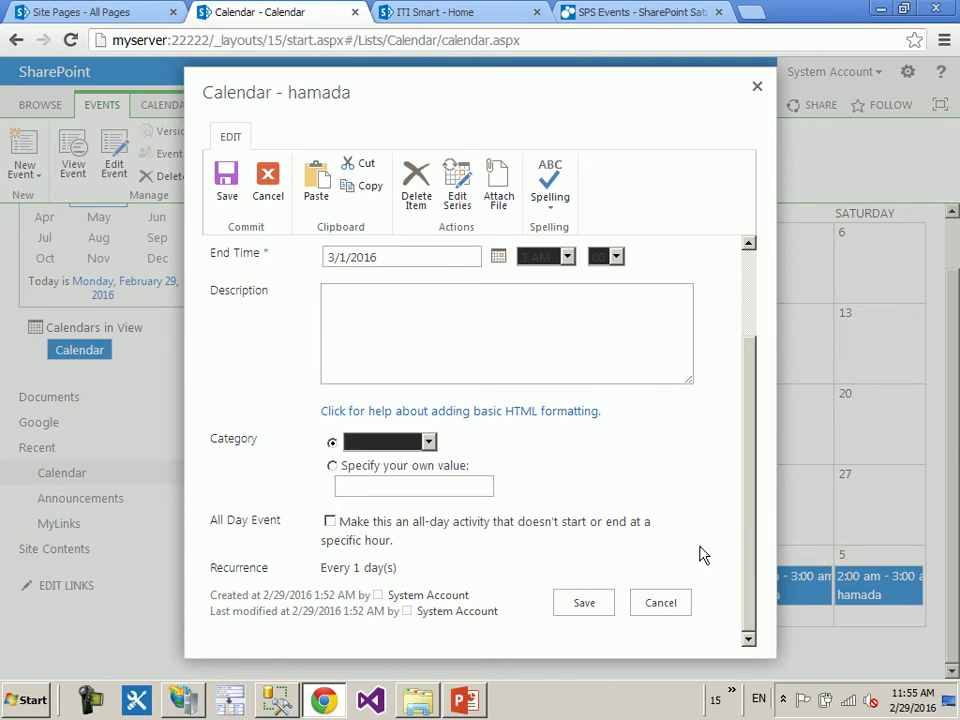
pyautogui.click(757, 86)
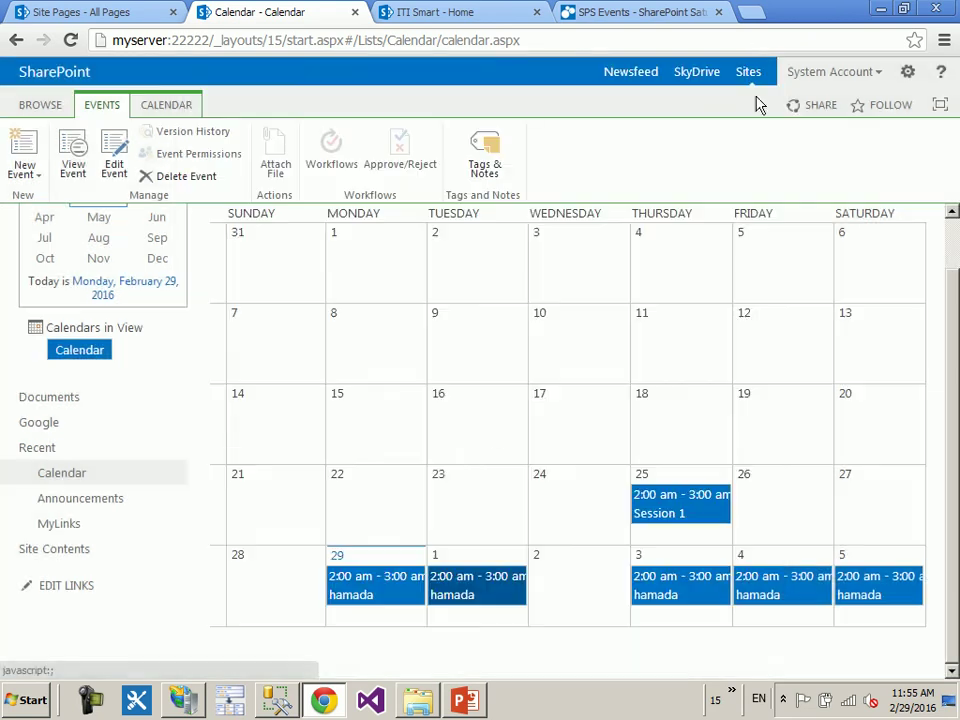
pyautogui.click(383, 596)
pyautogui.click(112, 164)
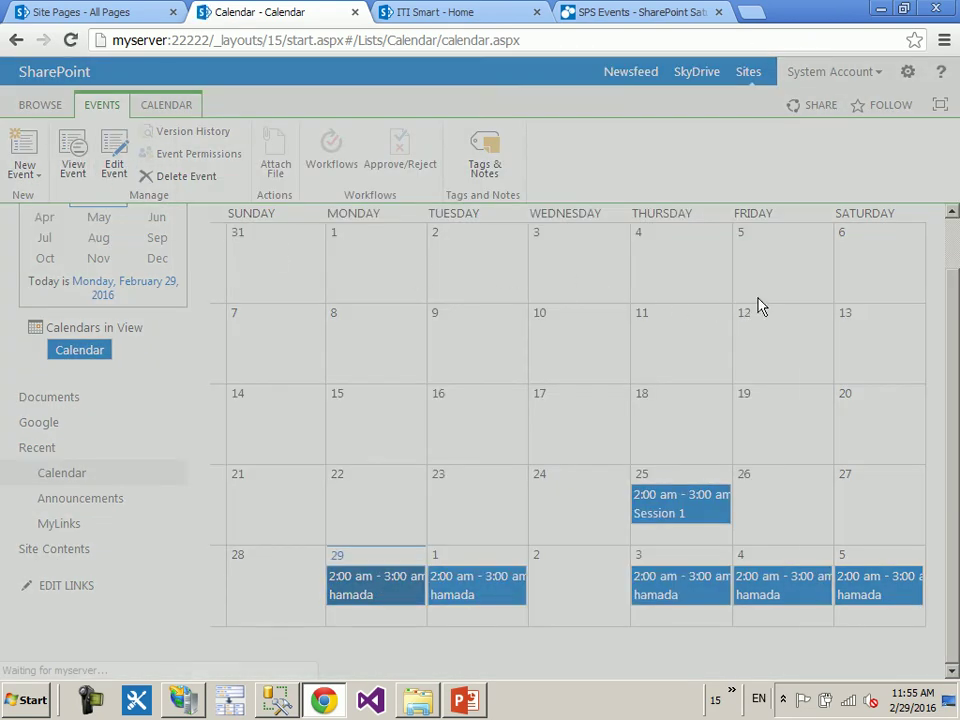
pyautogui.moveTo(752, 313); pyautogui.dragTo(771, 459)
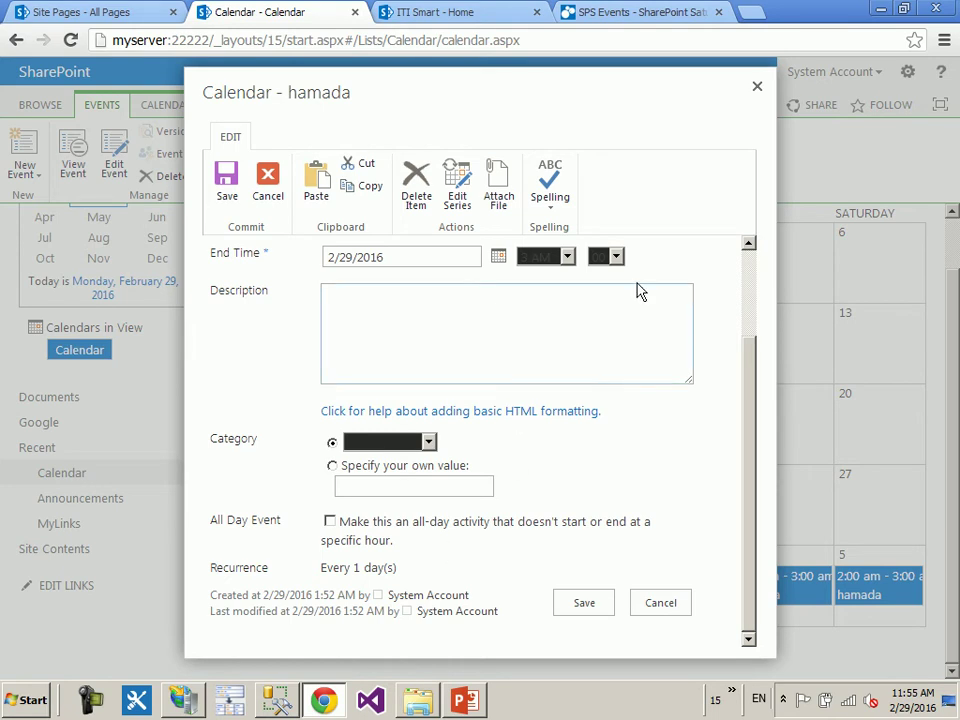
pyautogui.click(757, 89)
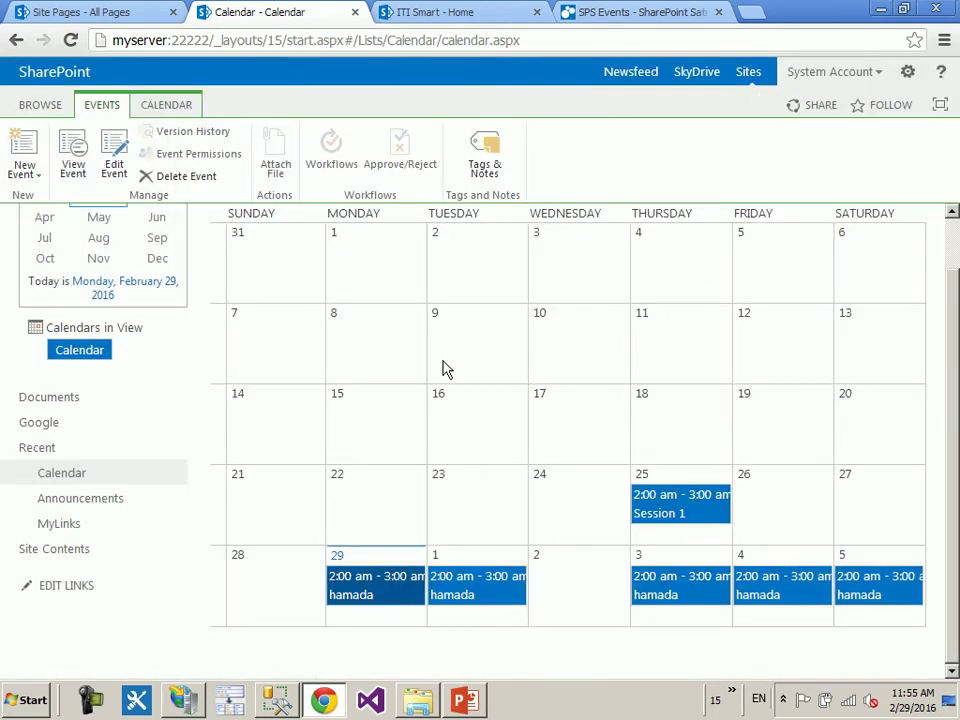
pyautogui.scroll(1, 443, 368)
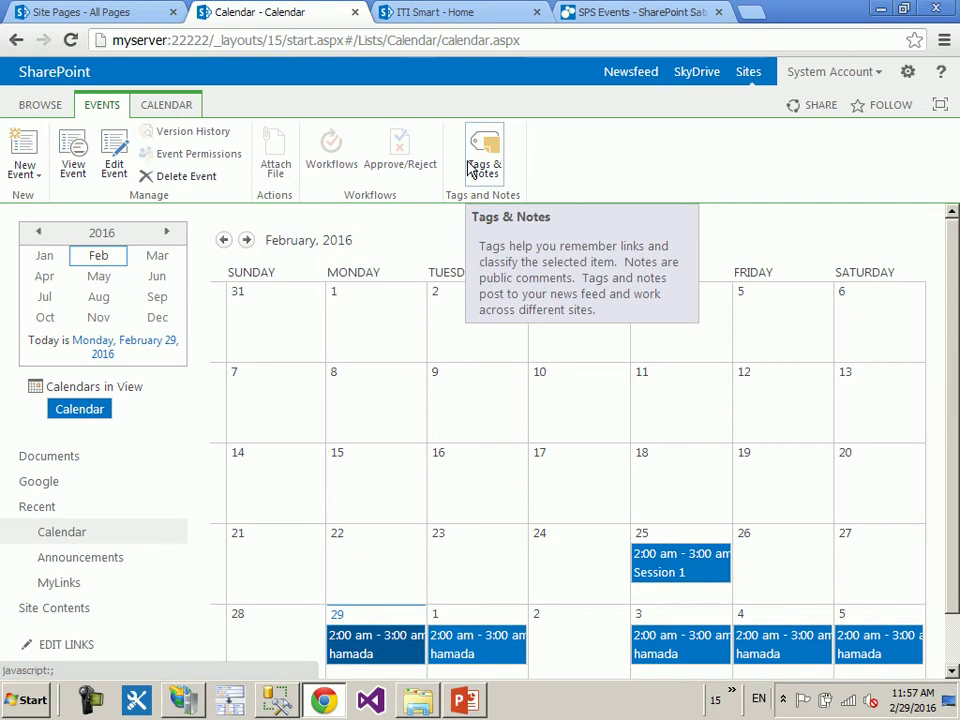
pyautogui.click(166, 106)
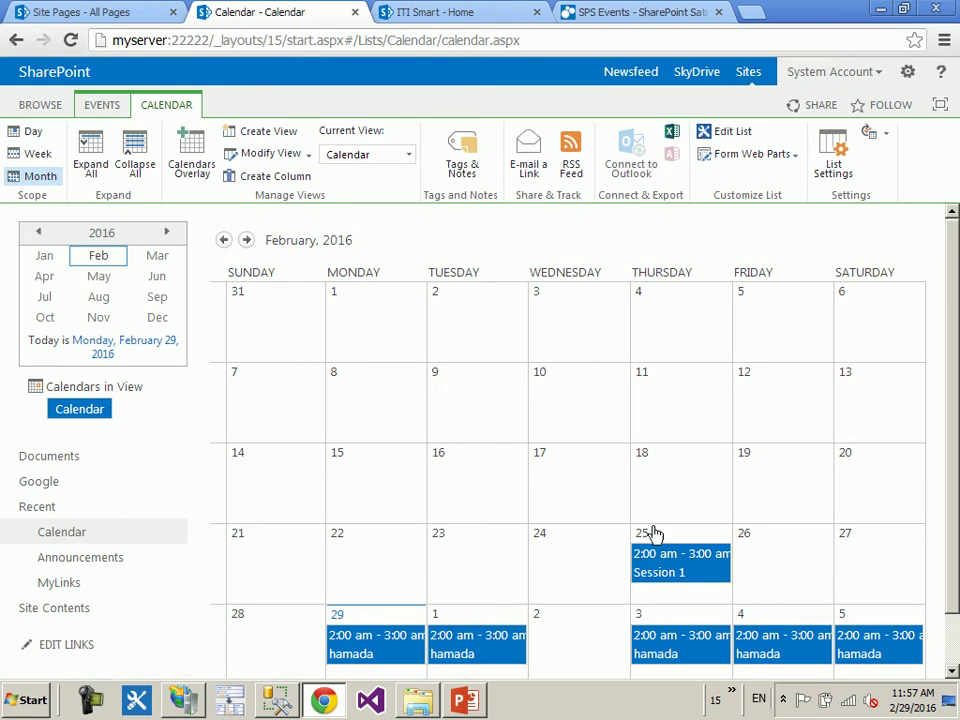
pyautogui.click(684, 573)
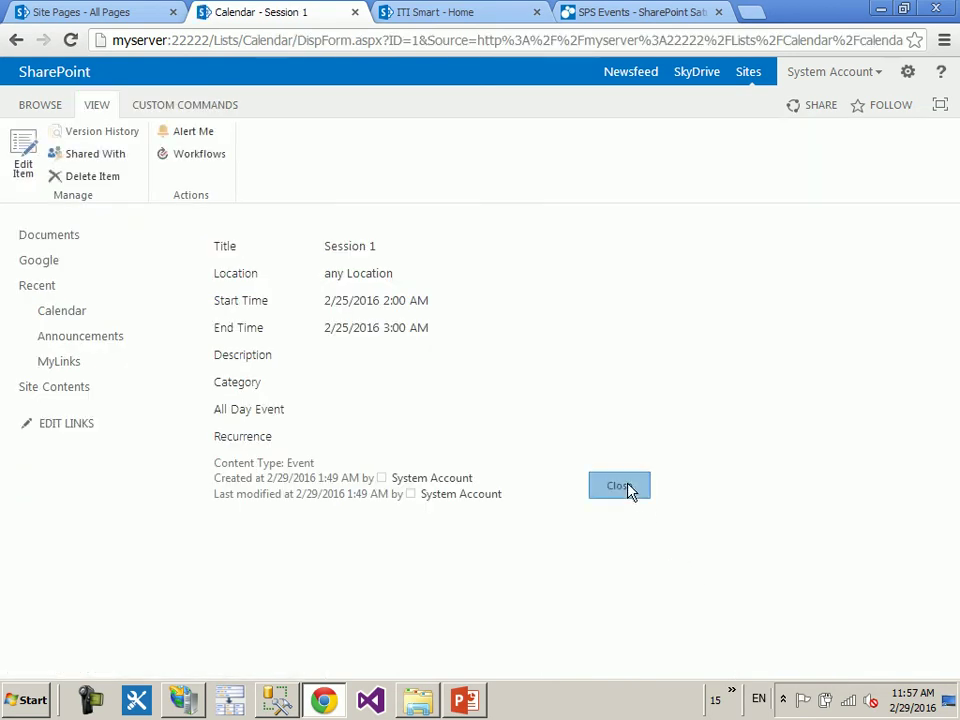
pyautogui.click(630, 489)
pyautogui.click(160, 107)
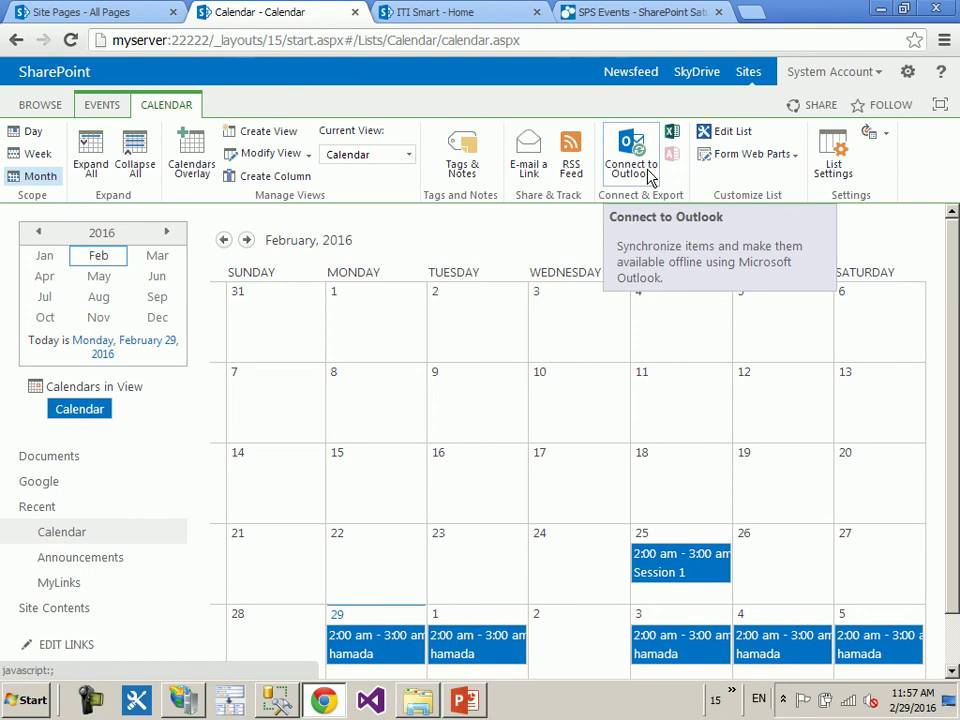
# - Connect the calendar to Outlook and allow Chrome to launch Outlook
pyautogui.click(647, 175)
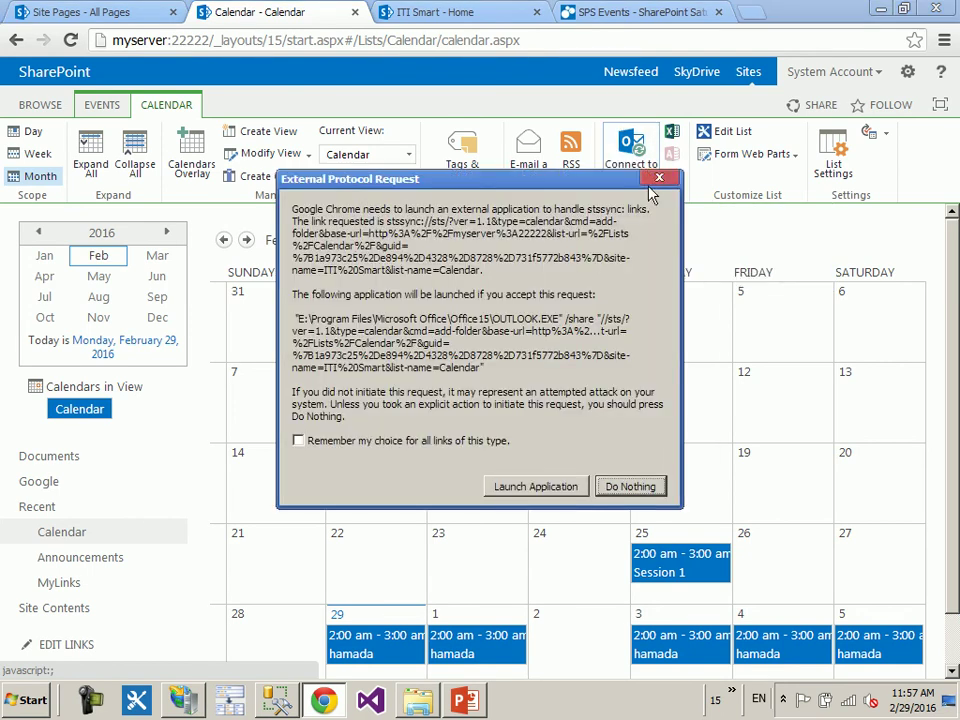
pyautogui.click(541, 486)
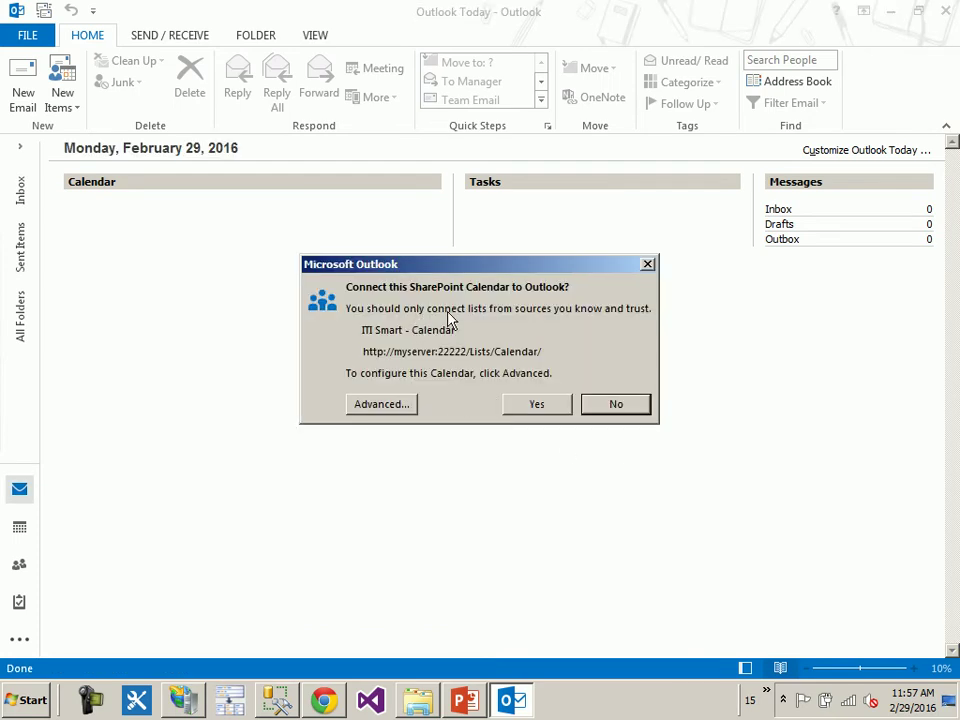
# - Confirm connecting the ITI Smart - Calendar to Outlook and view it beside the default Calendar
pyautogui.click(537, 410)
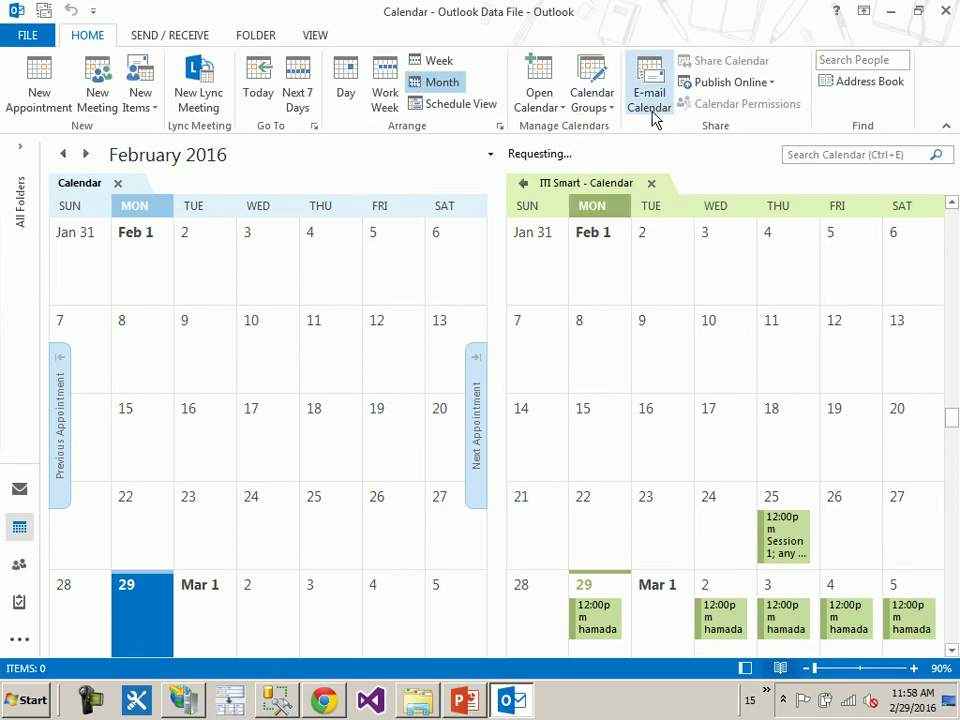
pyautogui.click(509, 698)
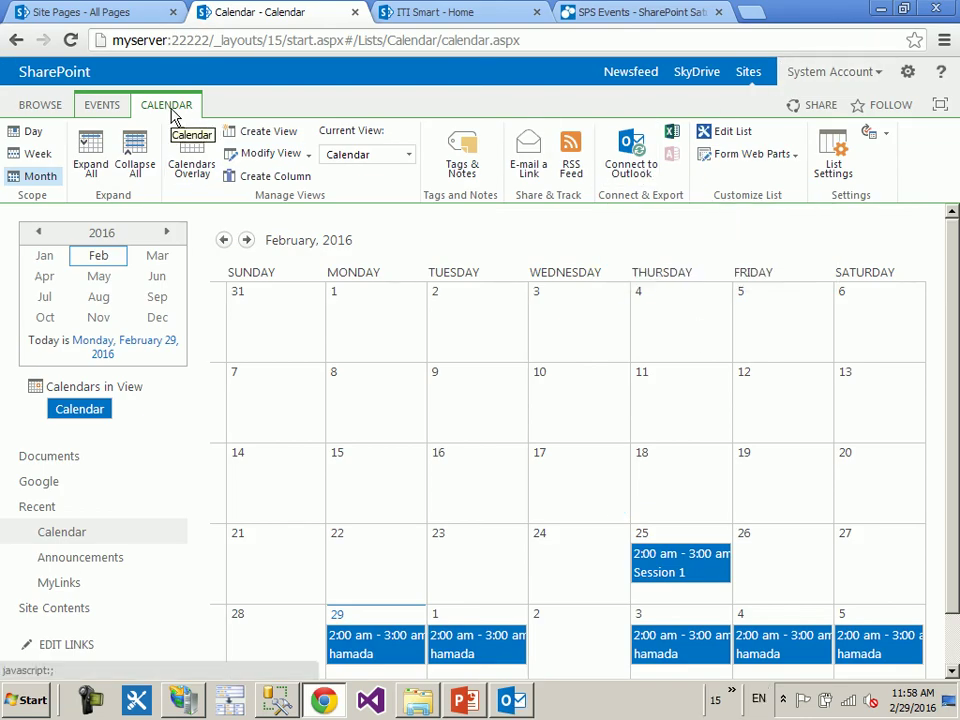
pyautogui.click(512, 701)
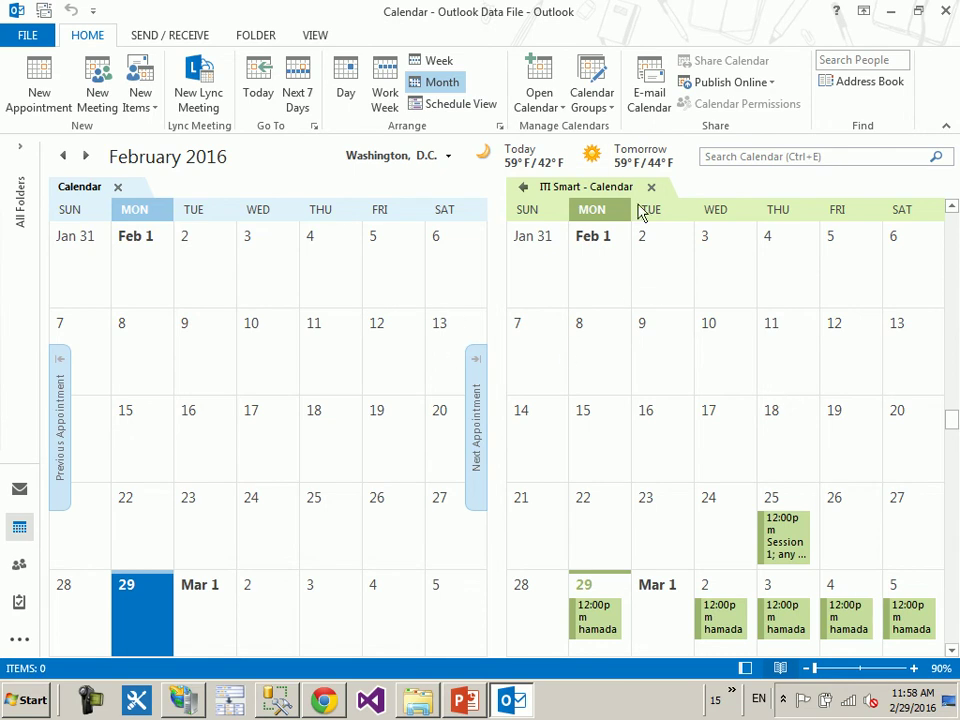
pyautogui.click(607, 110)
# - Look through Outlook's Publish Online, Send/Receive, Folder and Open Calendar options without changing anything
pyautogui.click(775, 90)
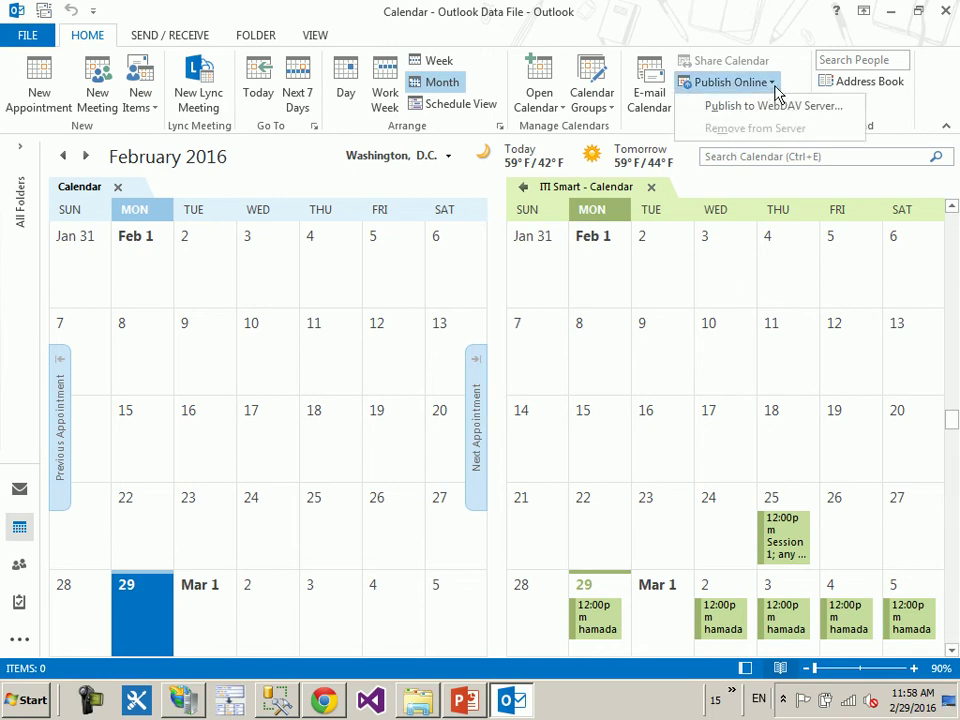
pyautogui.press('Escape')
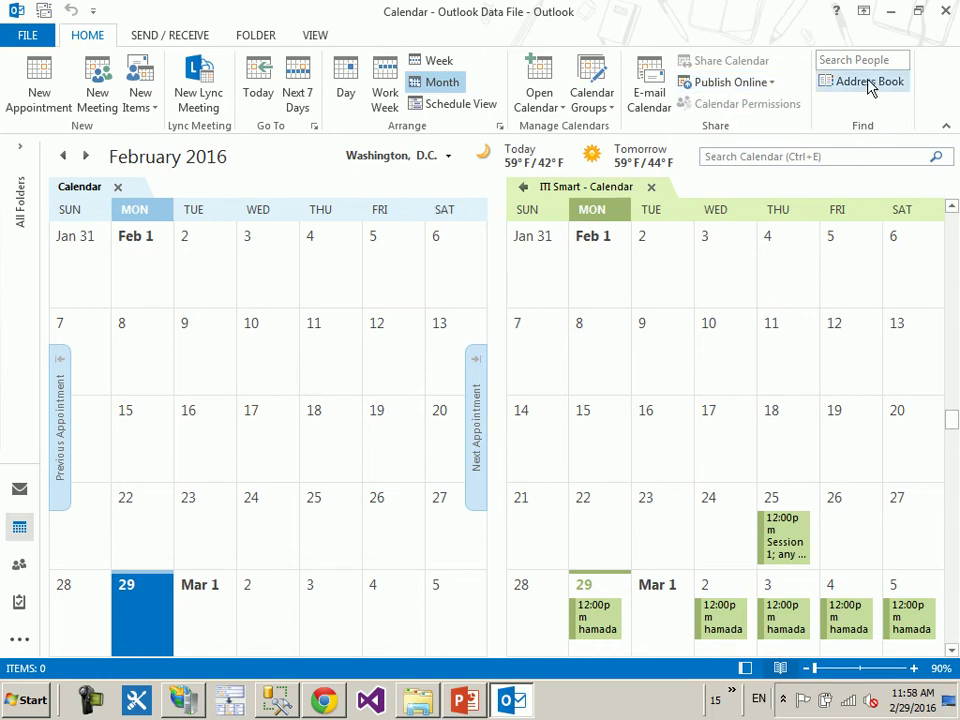
pyautogui.click(168, 37)
pyautogui.click(240, 37)
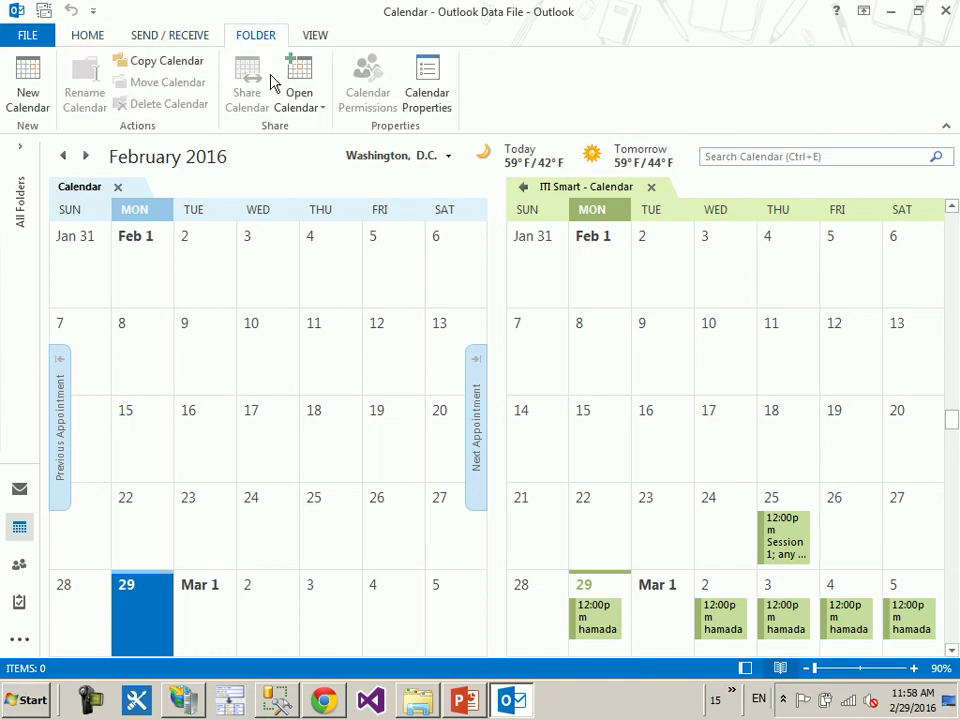
pyautogui.click(306, 114)
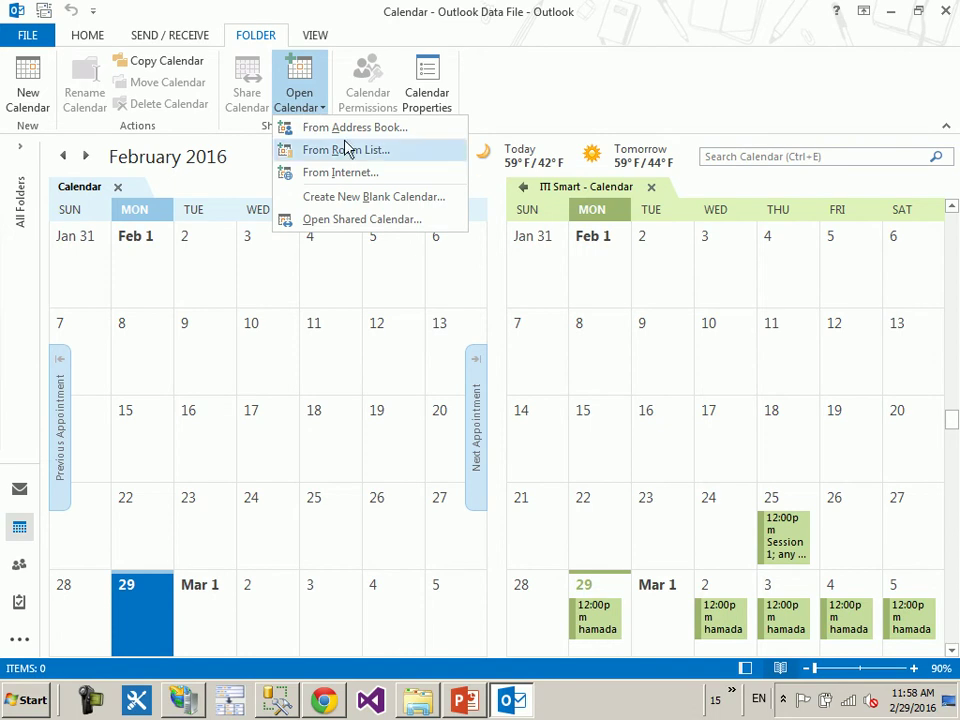
pyautogui.click(310, 8)
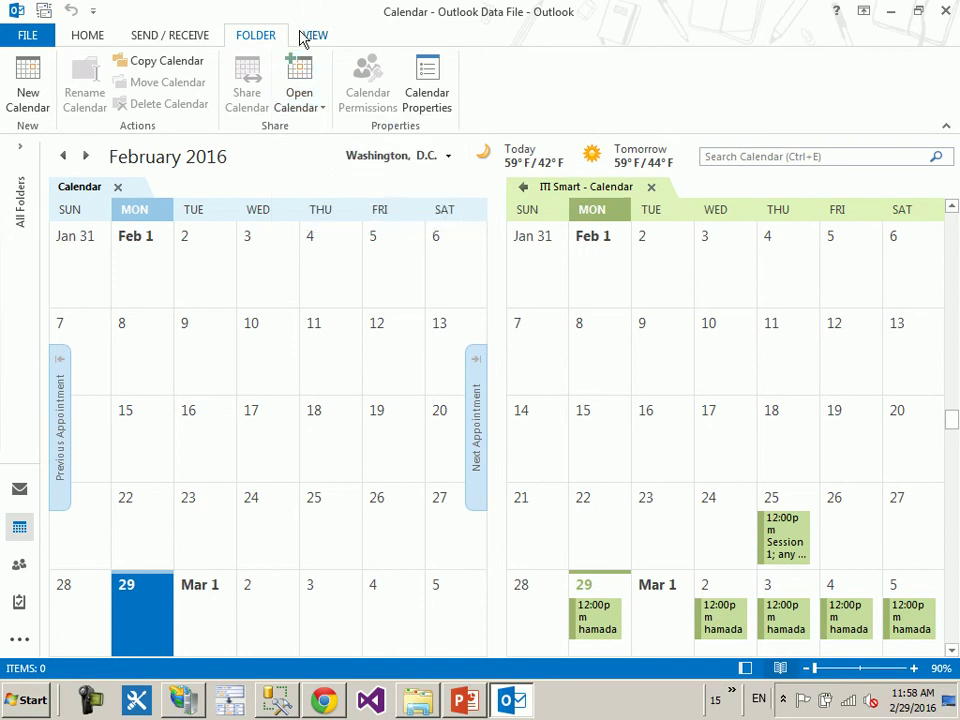
# - Overlay ITI Smart - Calendar on the default Calendar, review the merged month, then close Outlook
pyautogui.click(314, 36)
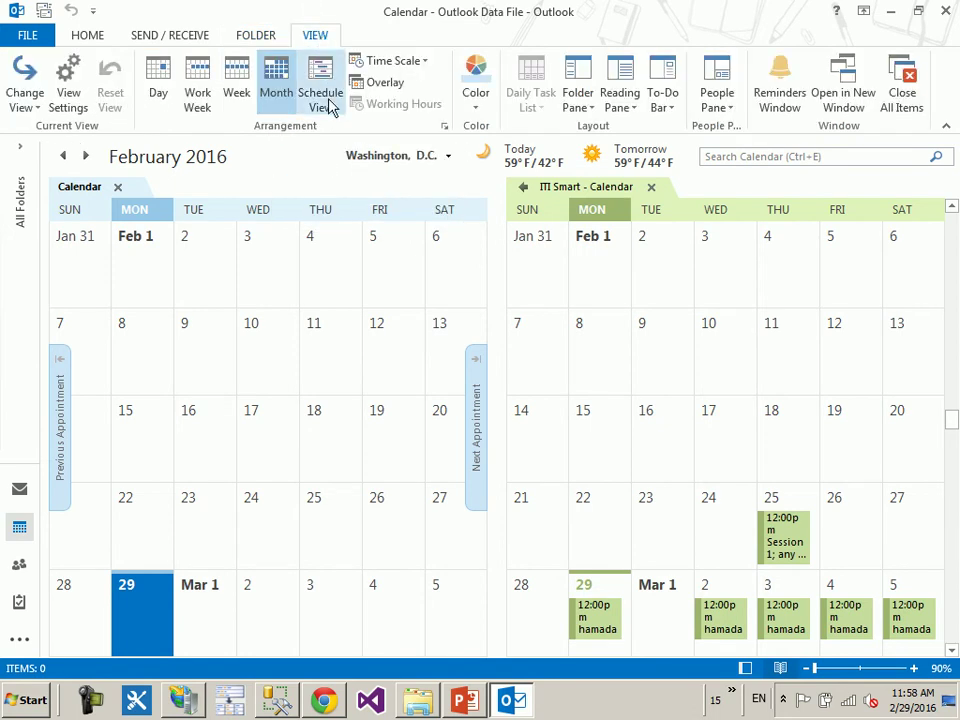
pyautogui.click(376, 86)
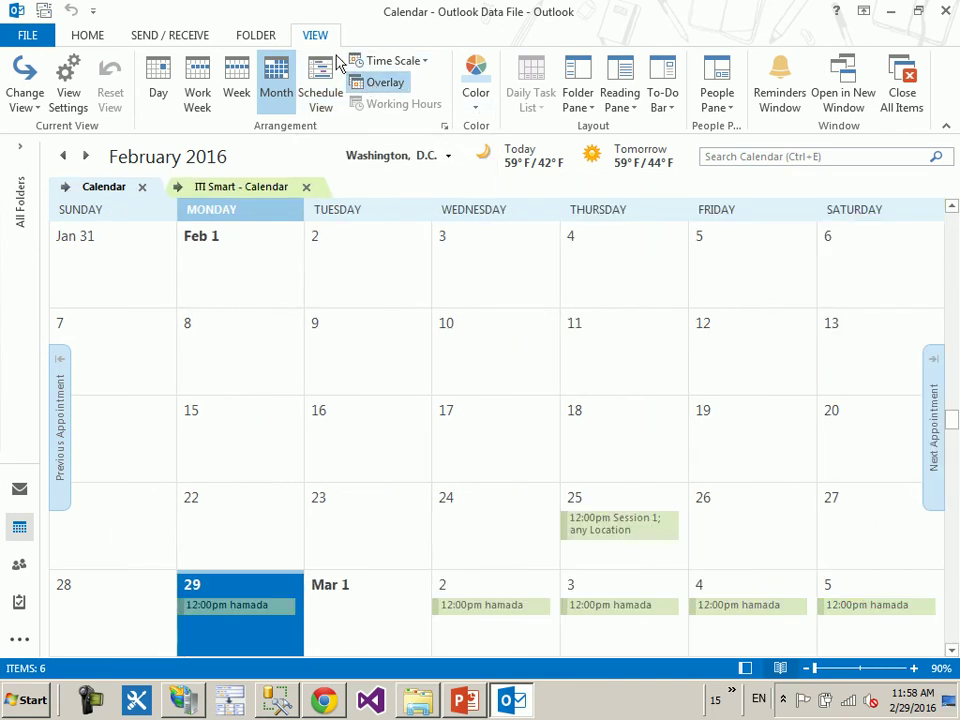
pyautogui.scroll(-4, 713, 452)
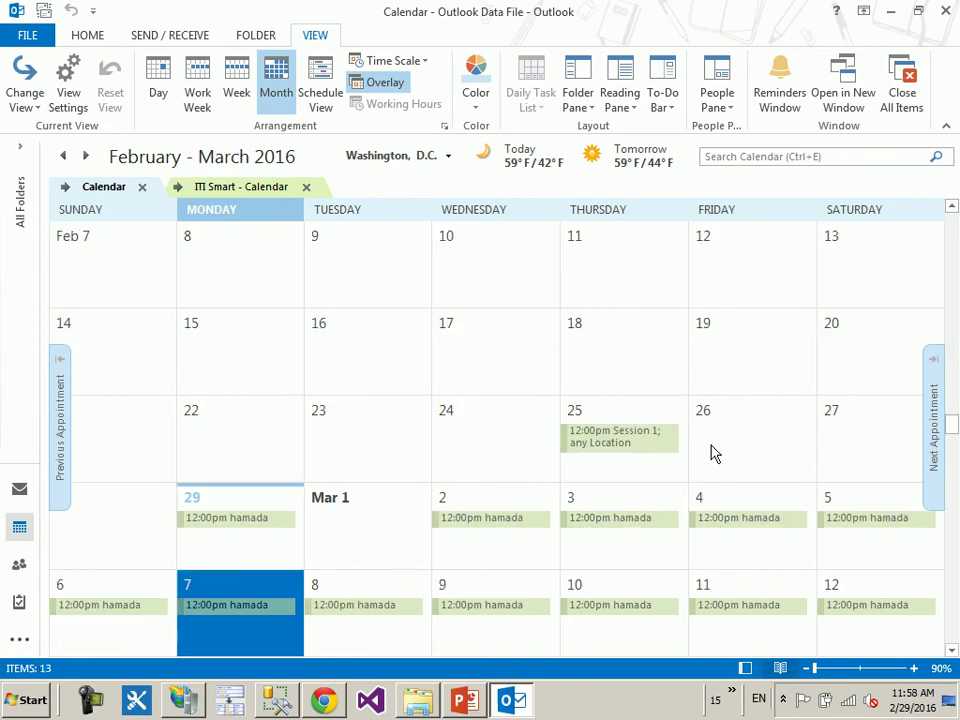
pyautogui.scroll(1, 688, 453)
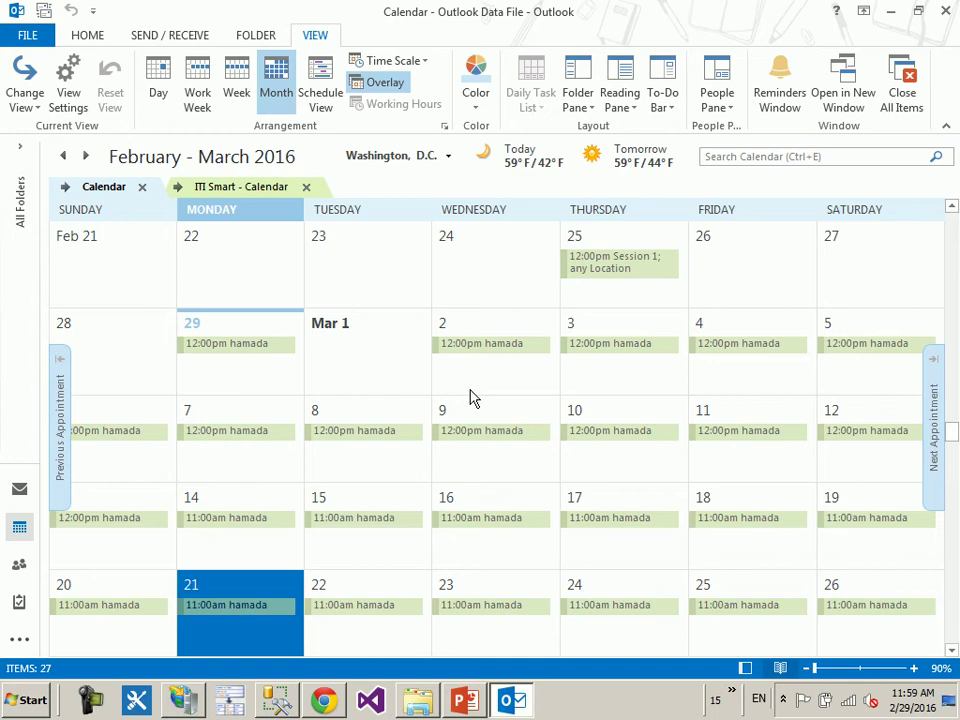
pyautogui.click(945, 10)
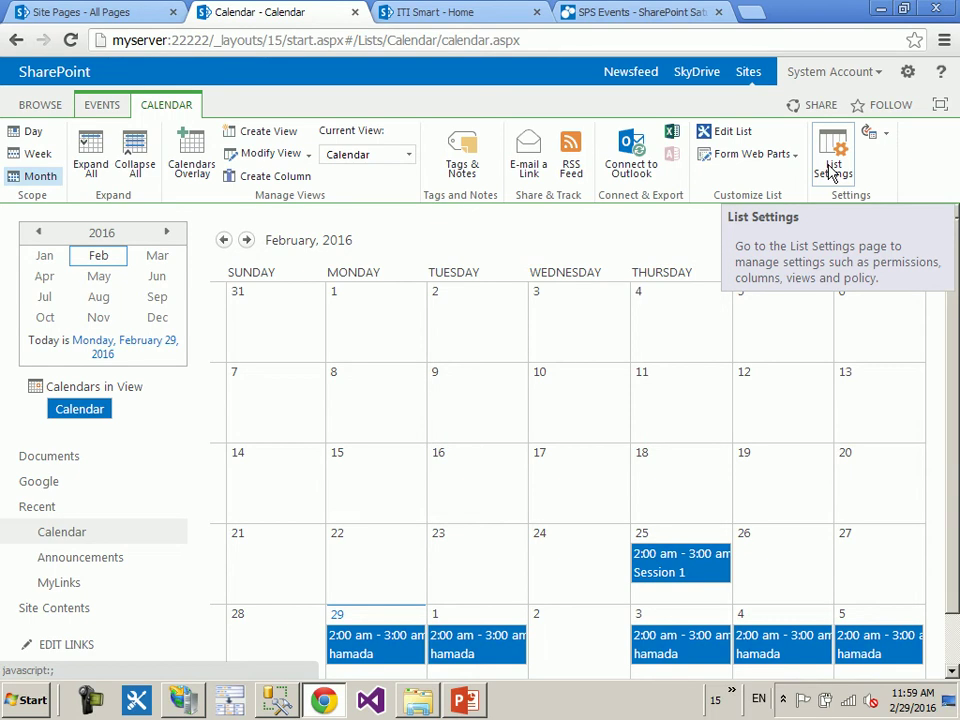
# - Go to Site Contents and browse the available apps down to the Tasks app
pyautogui.click(77, 618)
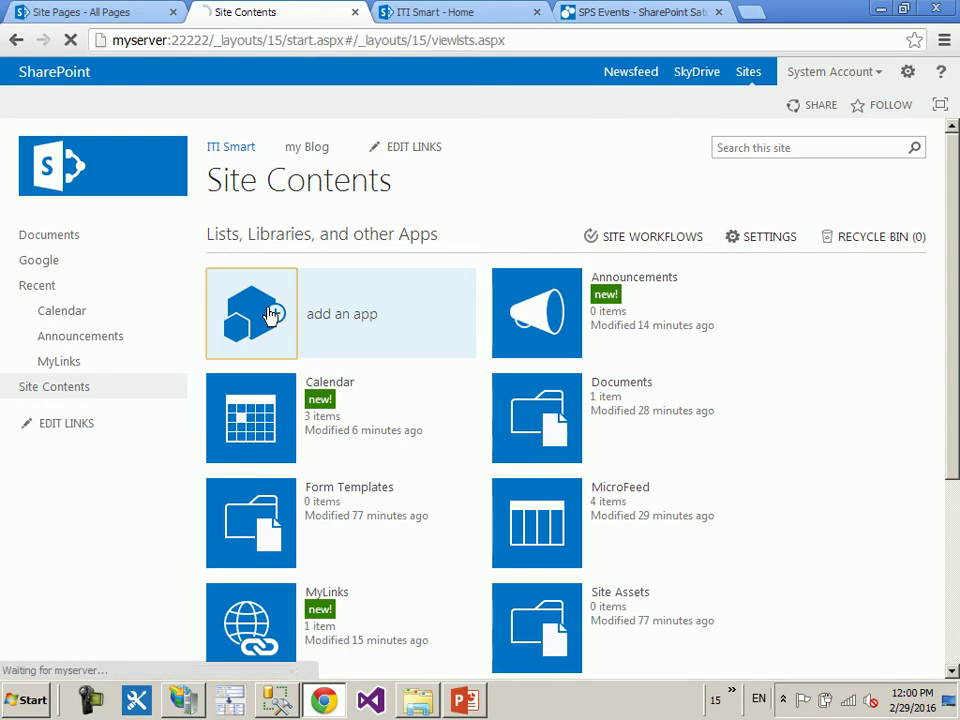
pyautogui.click(270, 315)
pyautogui.scroll(-2, 710, 318)
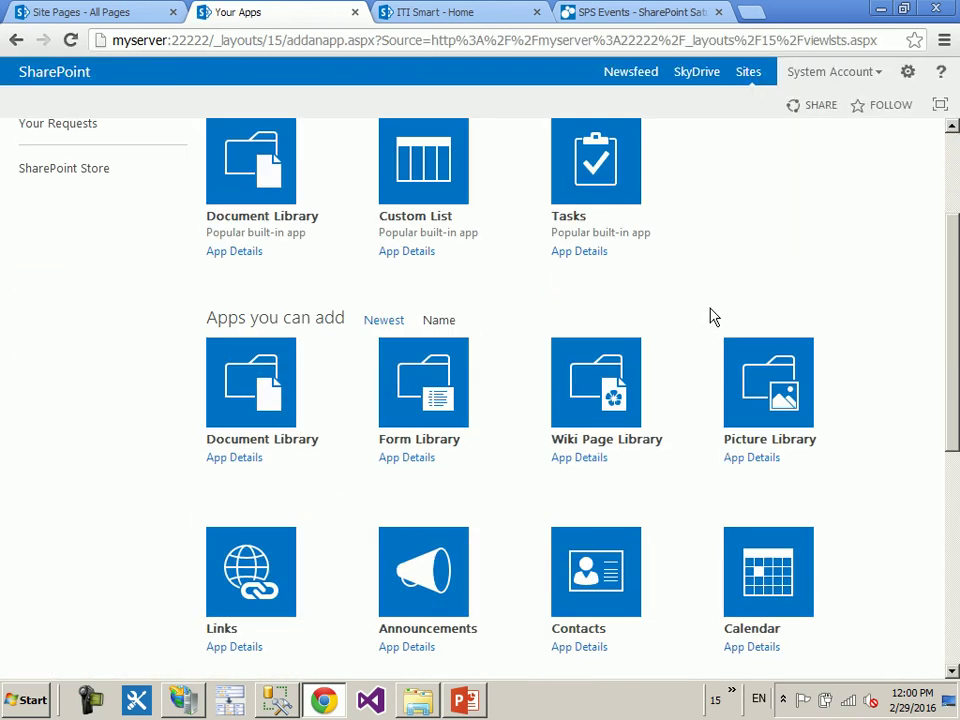
pyautogui.scroll(-1, 712, 316)
pyautogui.scroll(-1, 716, 336)
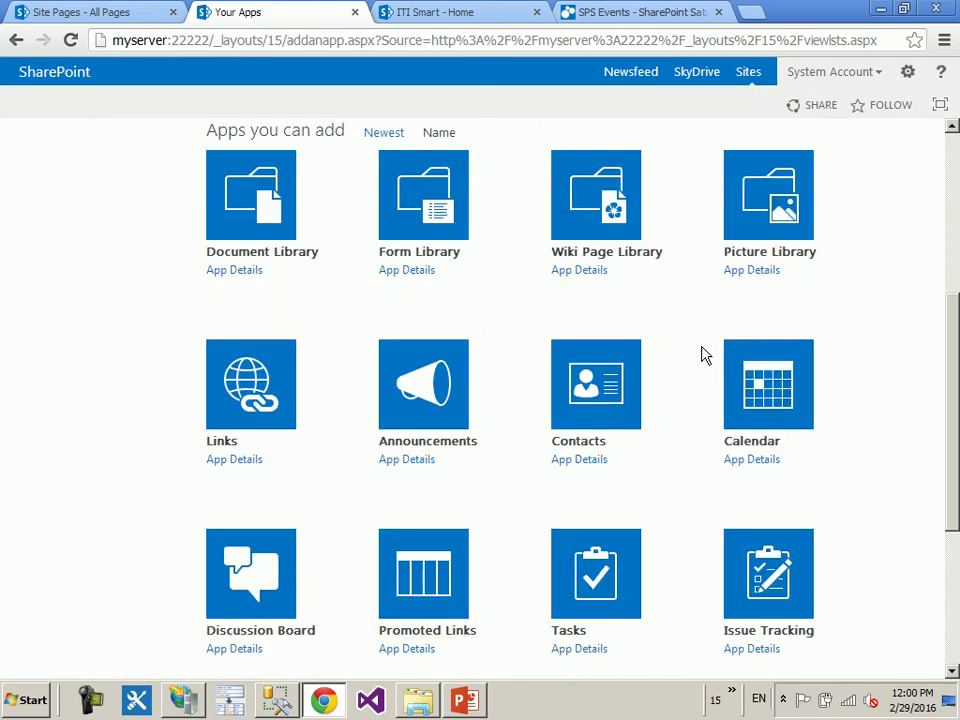
pyautogui.scroll(-1, 705, 355)
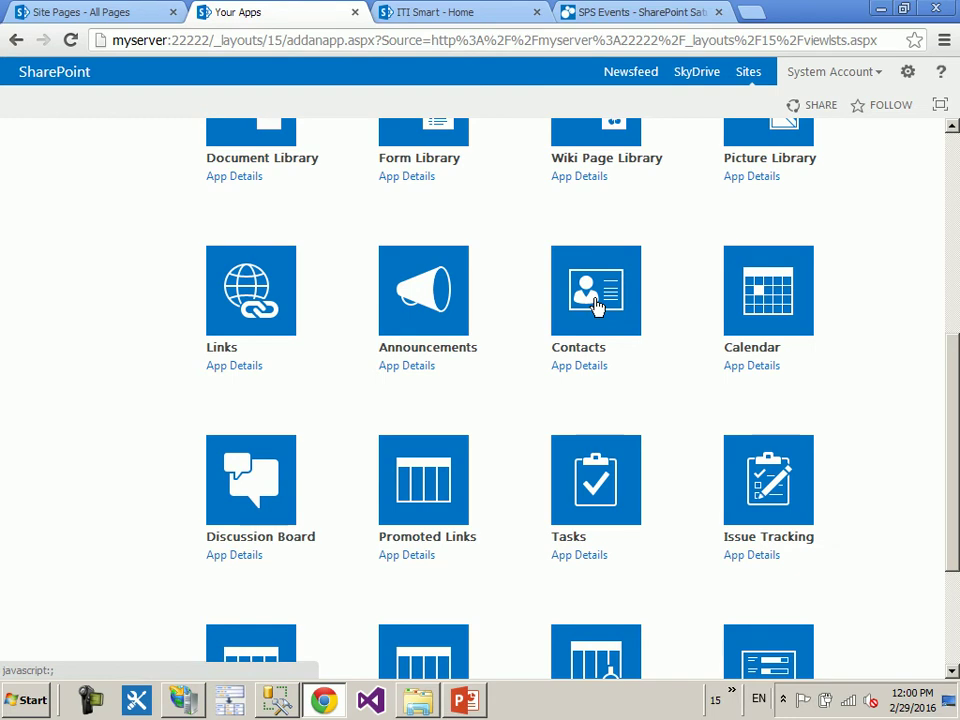
pyautogui.scroll(-1, 568, 350)
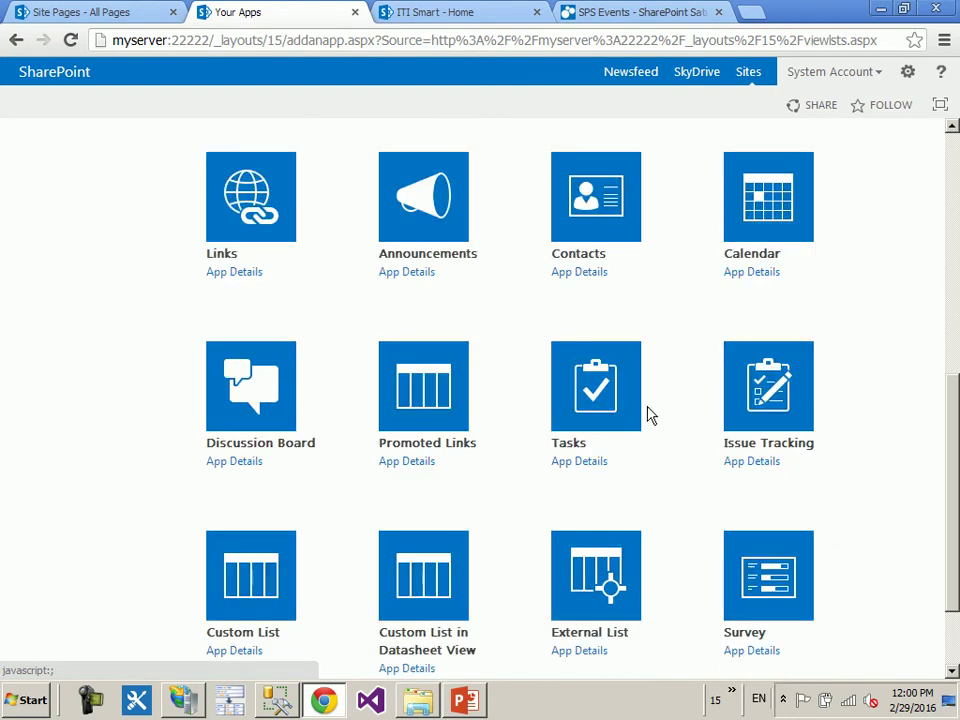
# - Create a Tasks app named 'Tasks' and open the new list
pyautogui.click(598, 416)
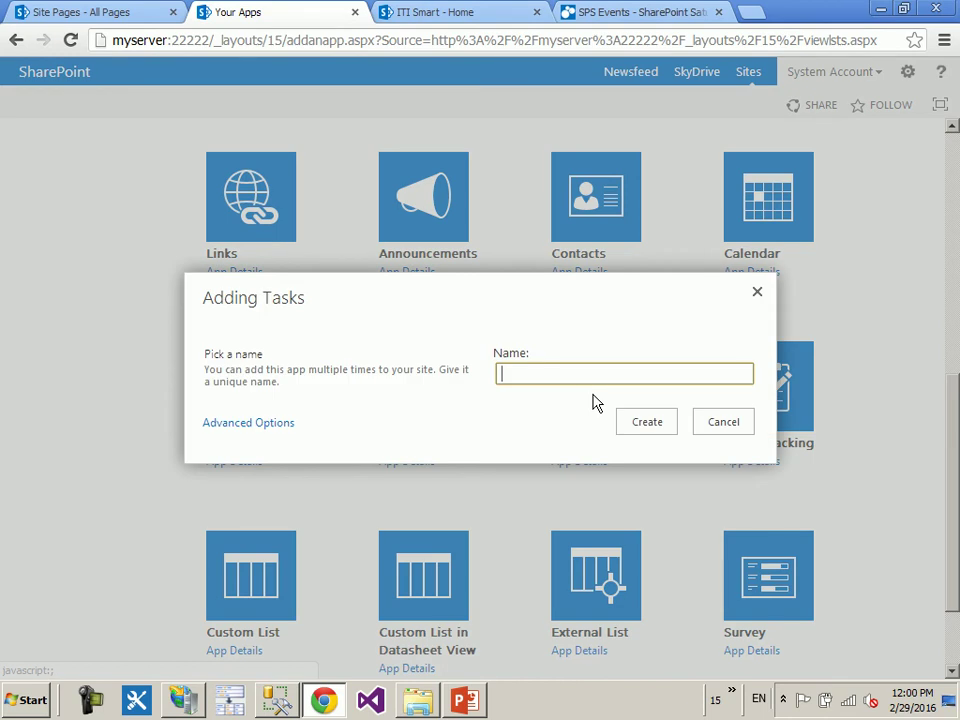
pyautogui.write('my T')
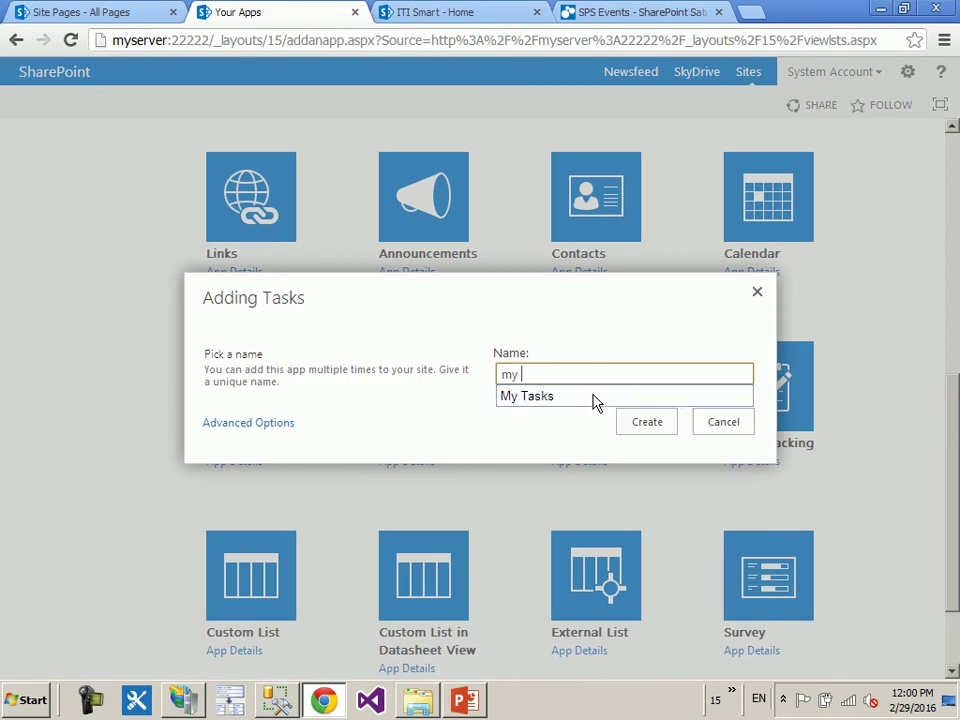
pyautogui.press('BackSpace')
pyautogui.press('BackSpace')
pyautogui.press('BackSpace')
pyautogui.press('BackSpace')
pyautogui.write('Tasks')
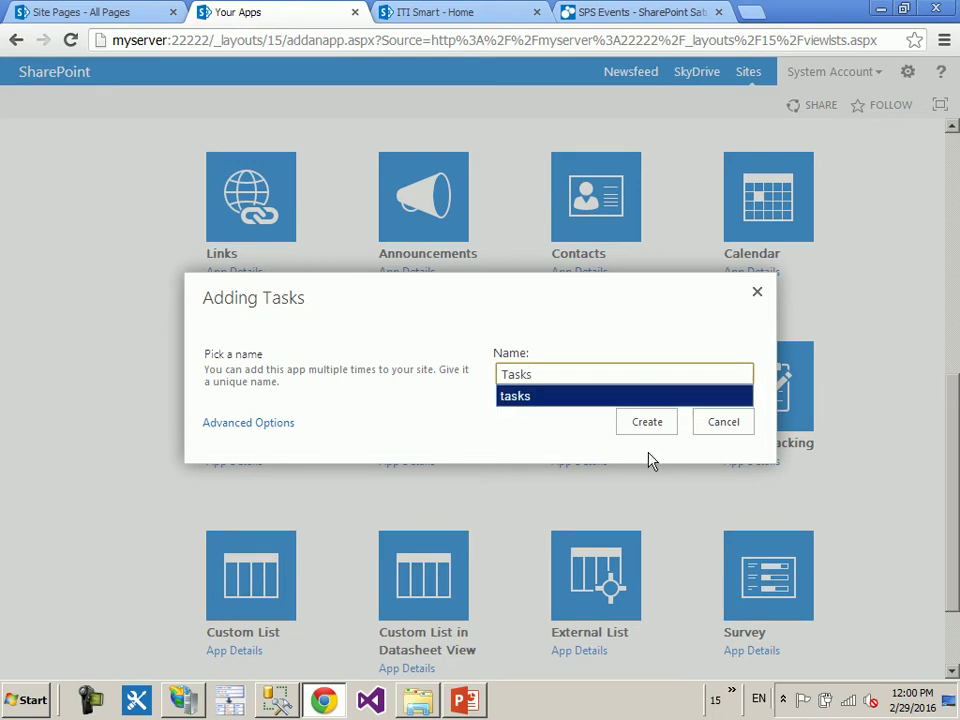
pyautogui.click(651, 426)
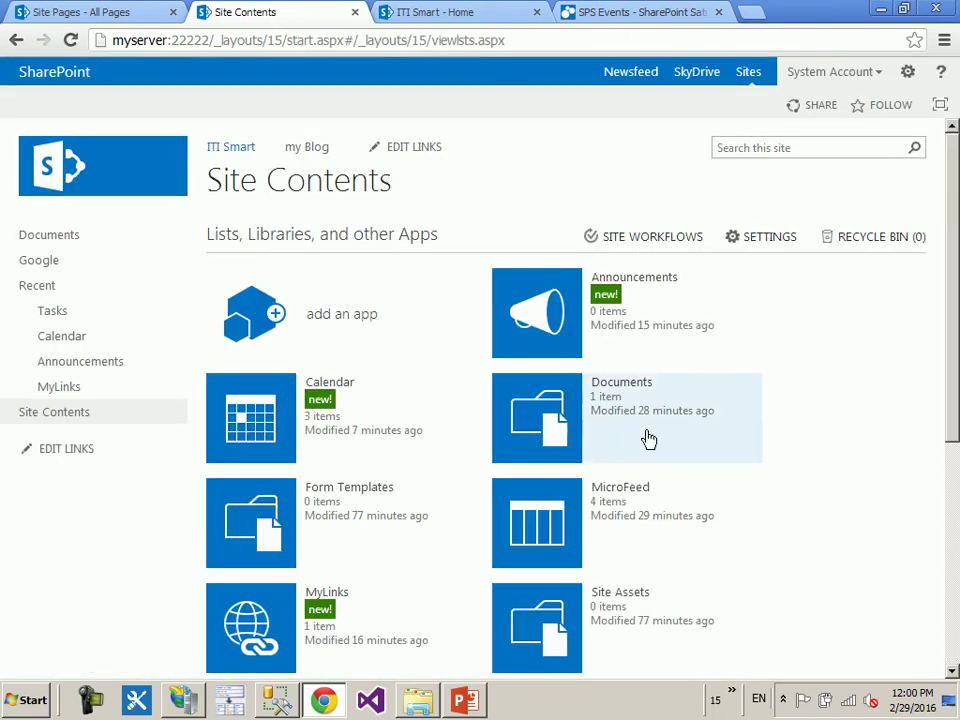
pyautogui.scroll(-2, 332, 463)
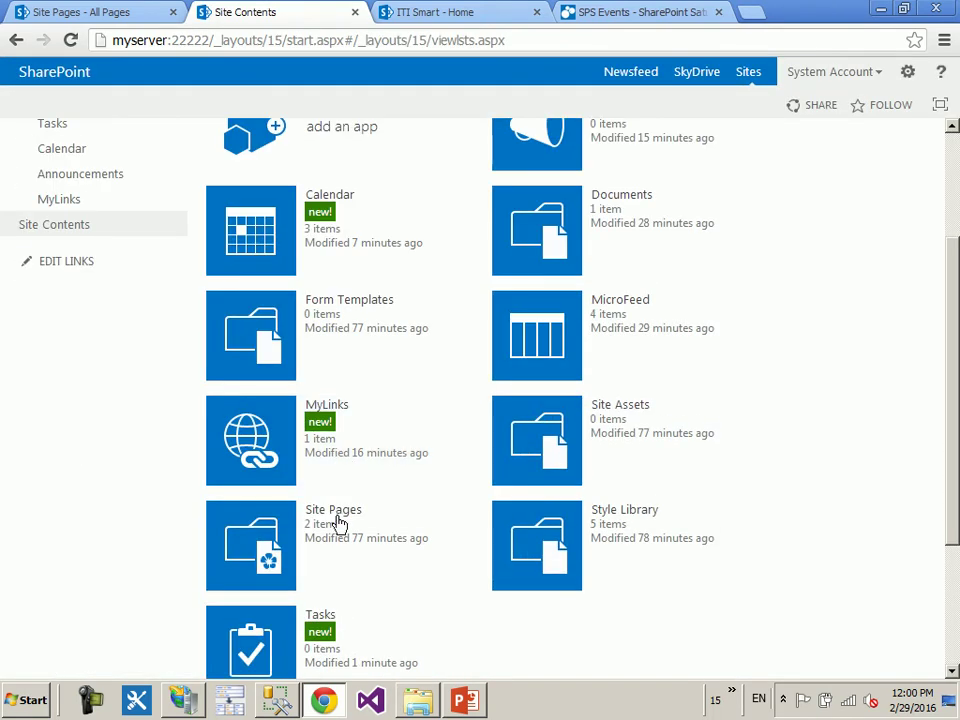
pyautogui.click(253, 645)
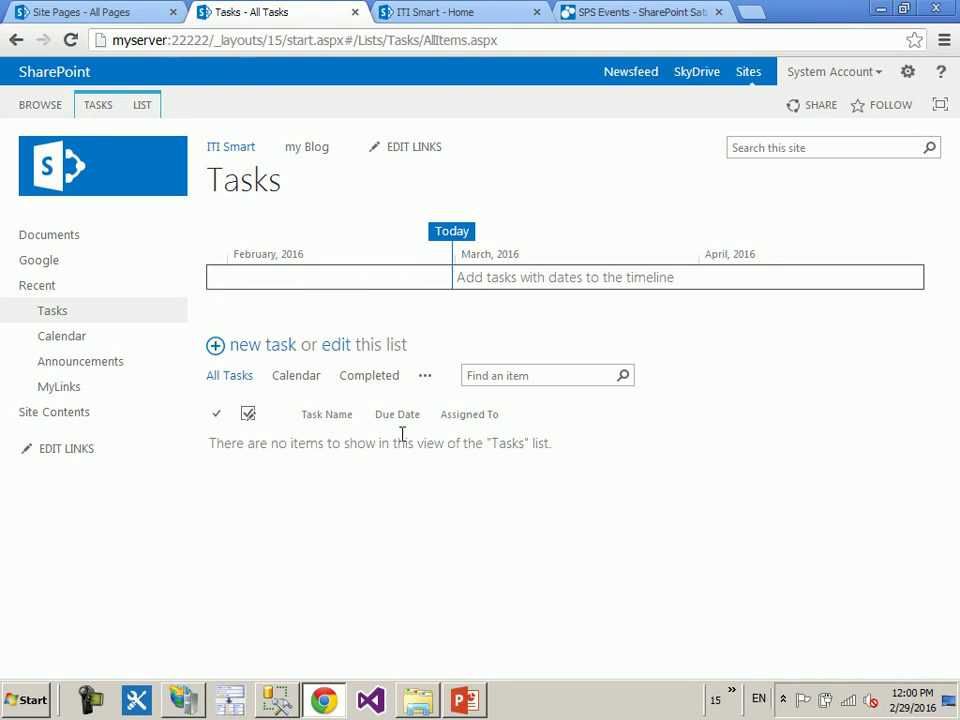
# - Open a new task form and expand it to show all fields
pyautogui.click(257, 347)
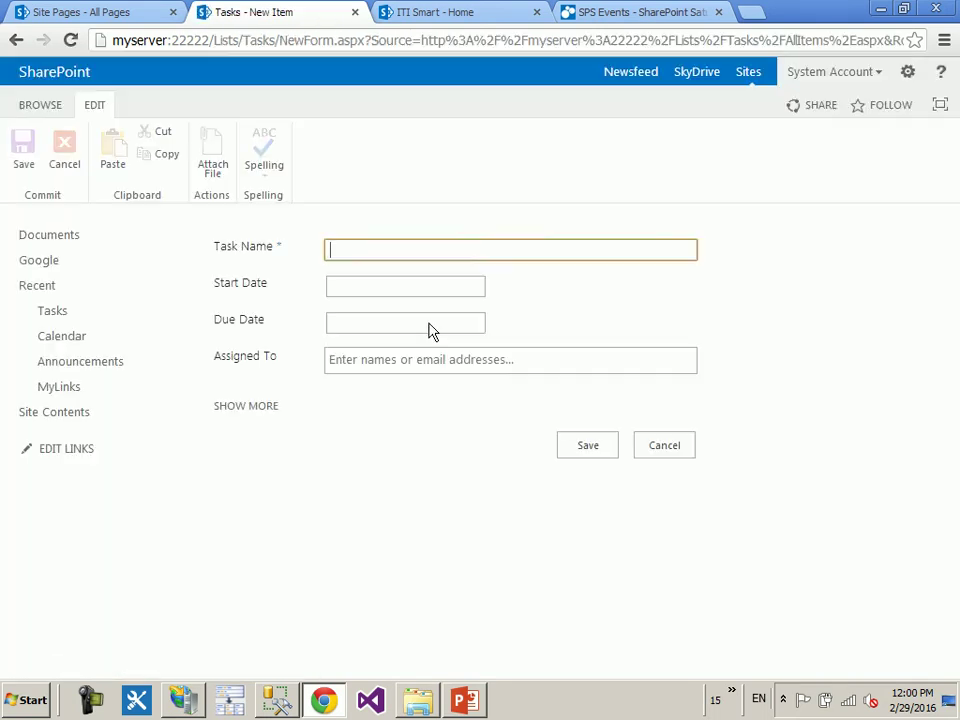
pyautogui.click(262, 417)
pyautogui.scroll(-3, 491, 433)
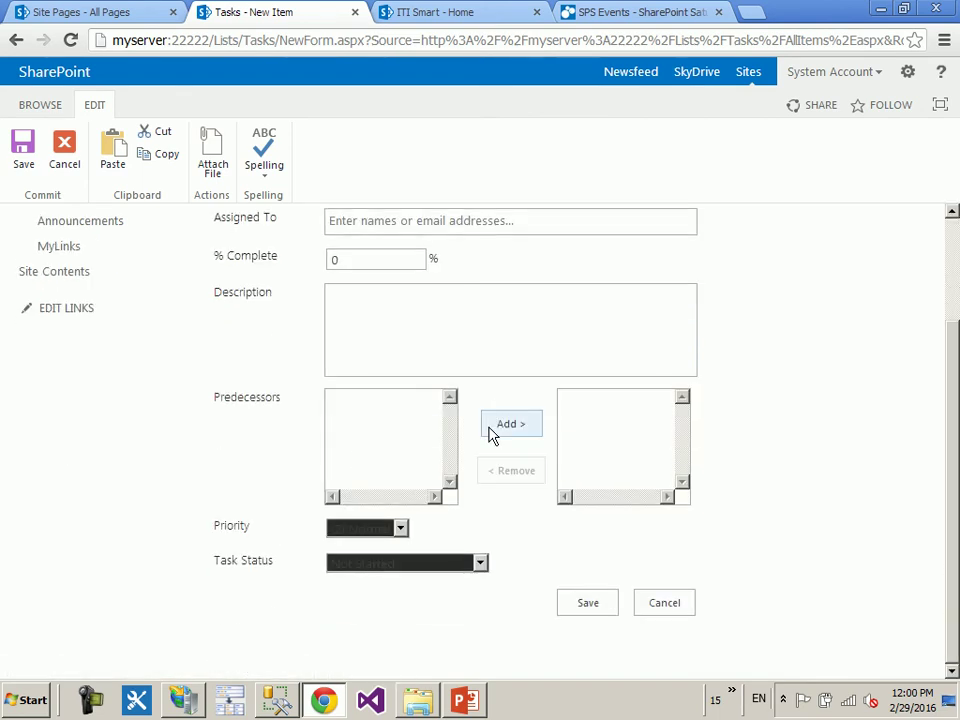
pyautogui.scroll(2, 489, 435)
pyautogui.scroll(-1, 489, 451)
pyautogui.scroll(2, 489, 451)
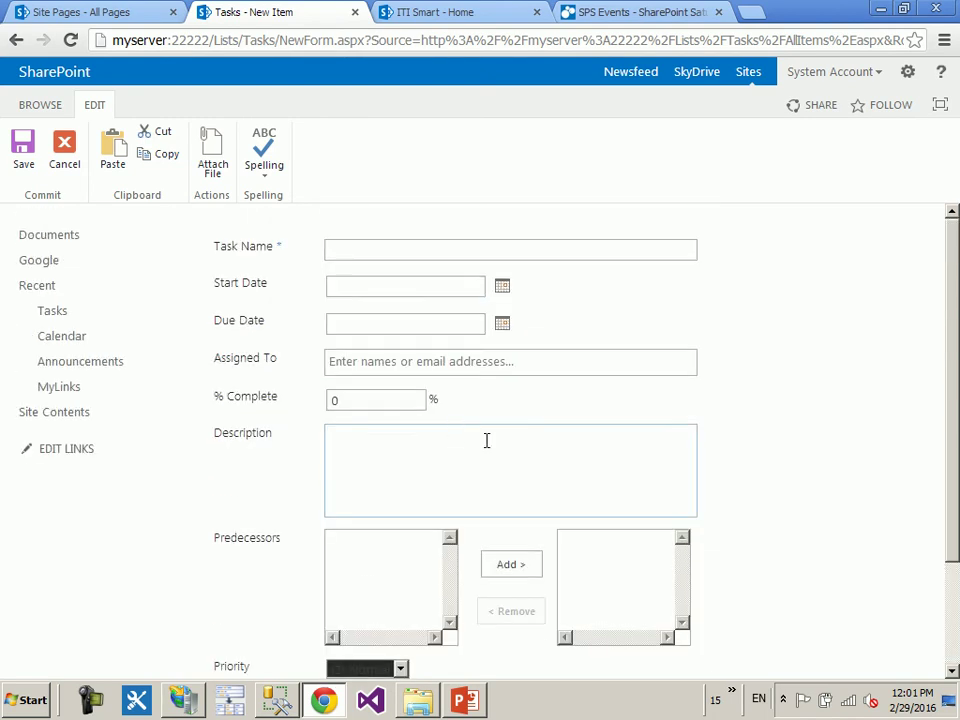
# - Enter the task name 'Asp Lab1' and spell-check it in English - United States
pyautogui.click(392, 252)
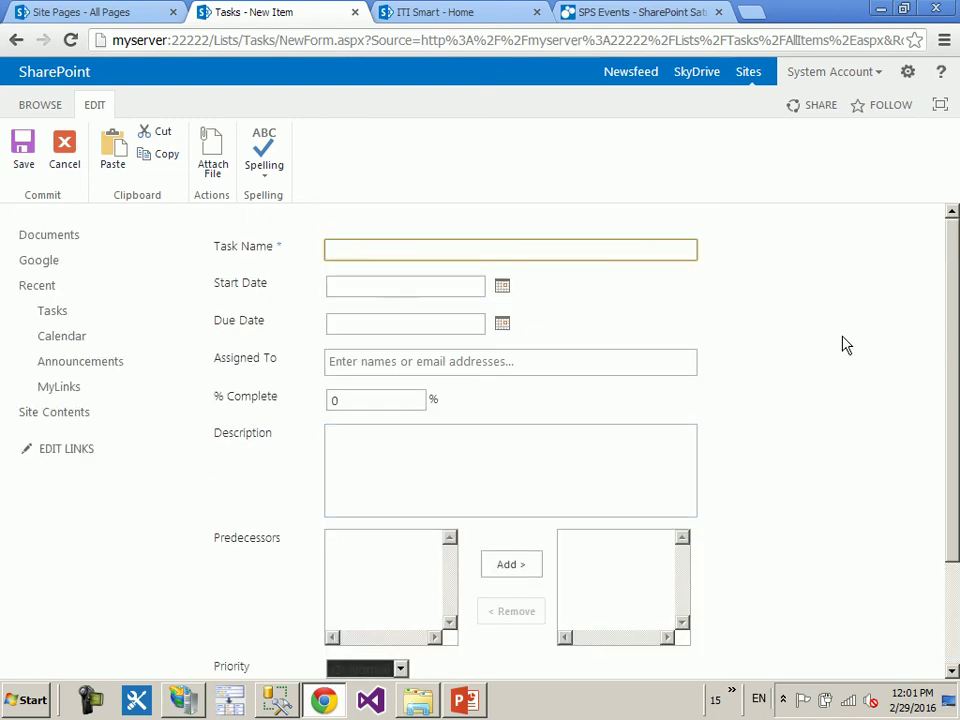
pyautogui.write('Asp Lab1')
pyautogui.click(456, 231)
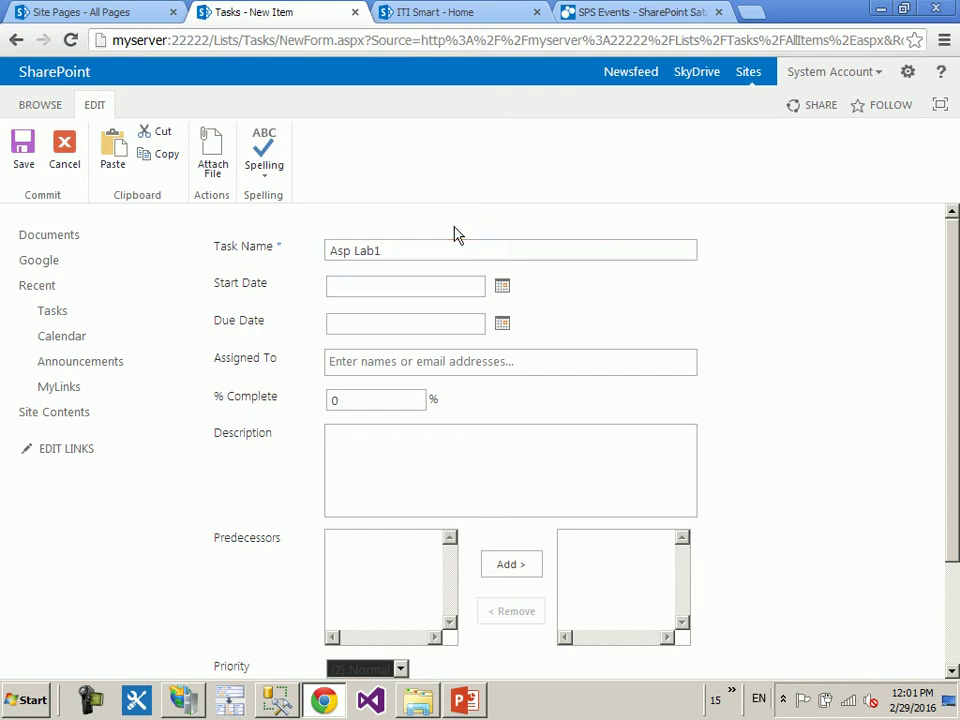
pyautogui.click(274, 187)
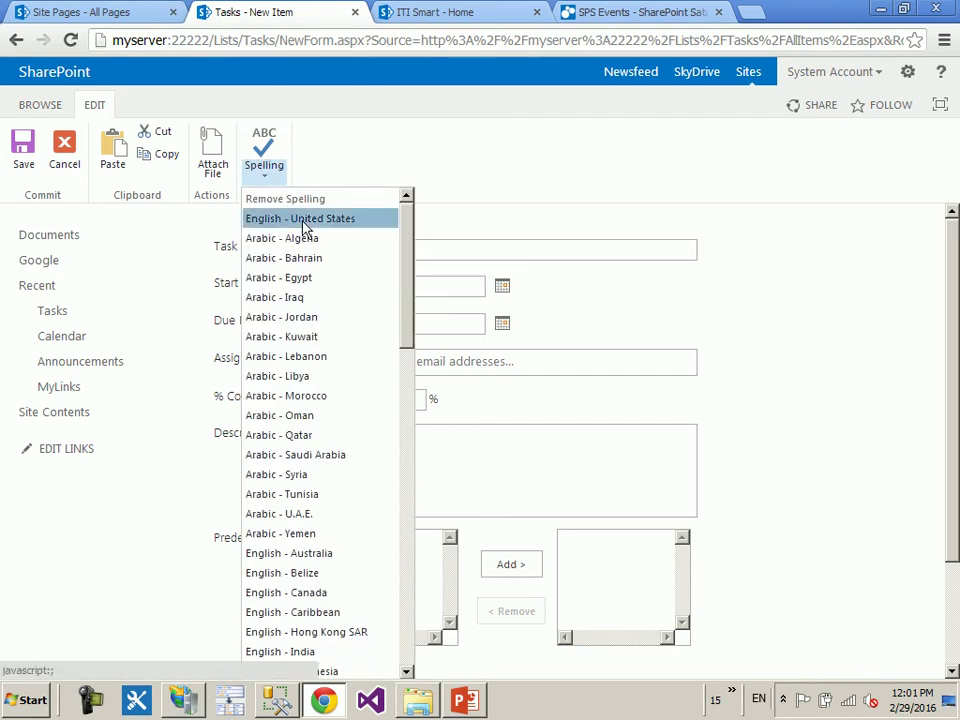
pyautogui.click(300, 218)
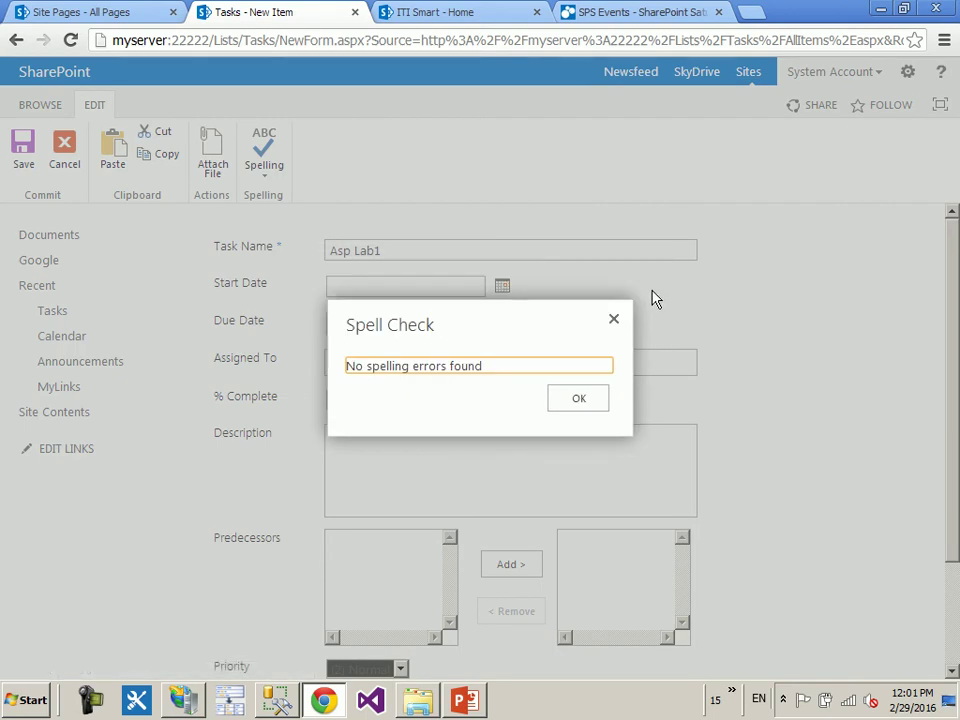
pyautogui.click(614, 319)
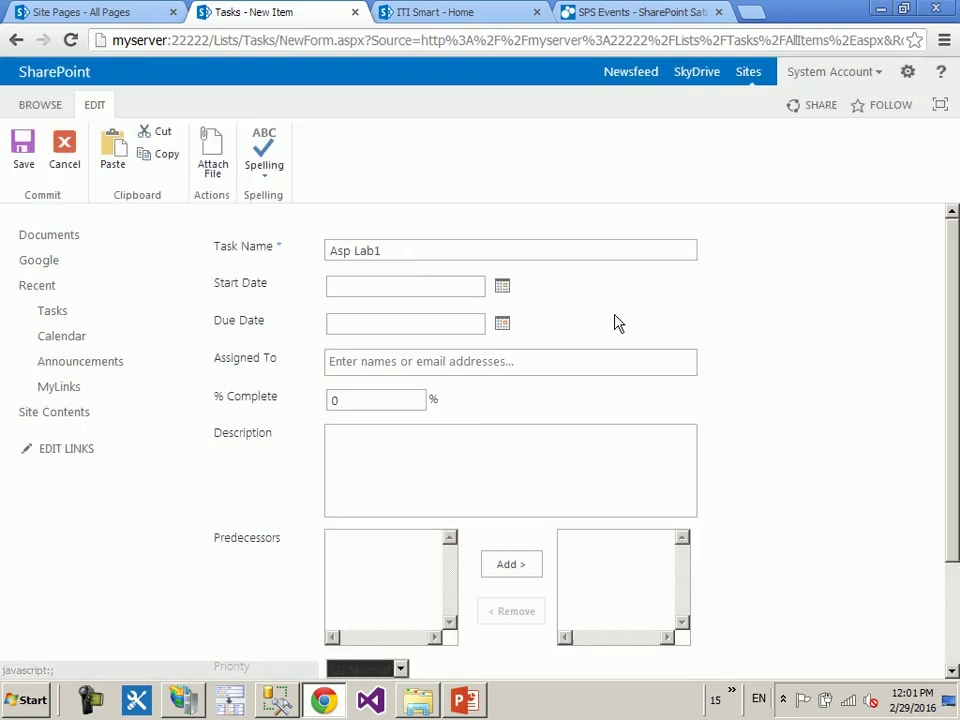
# - Extend the task name to 'Asp Lab1 dfjk' and show the spell-check language list
pyautogui.click(416, 251)
pyautogui.write('df')
pyautogui.scroll(-3, 440, 190)
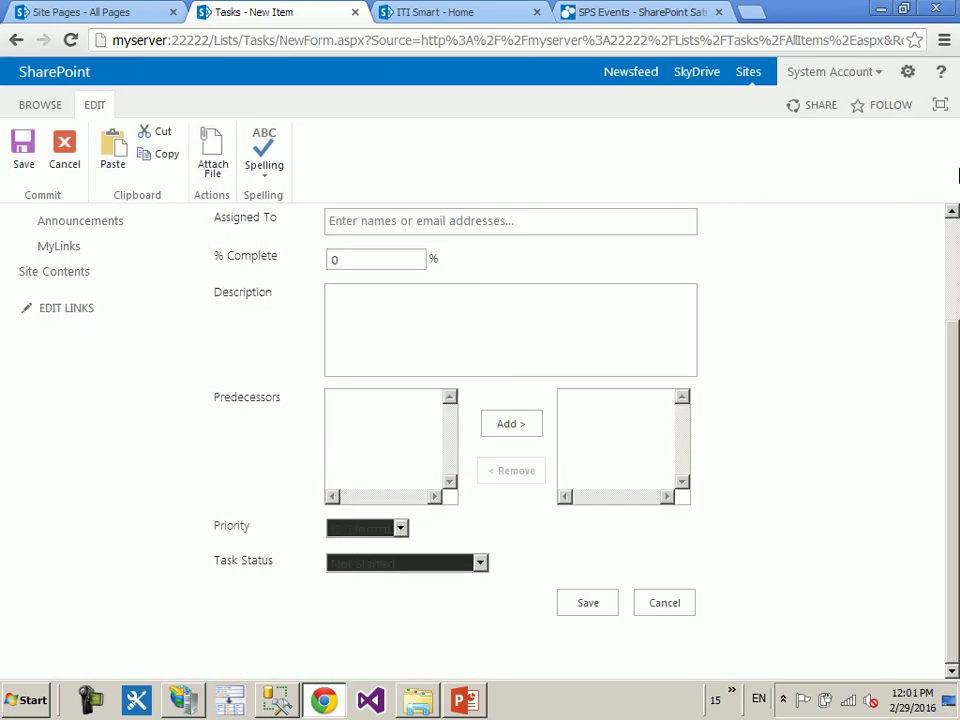
pyautogui.scroll(3, 445, 187)
pyautogui.write('jk')
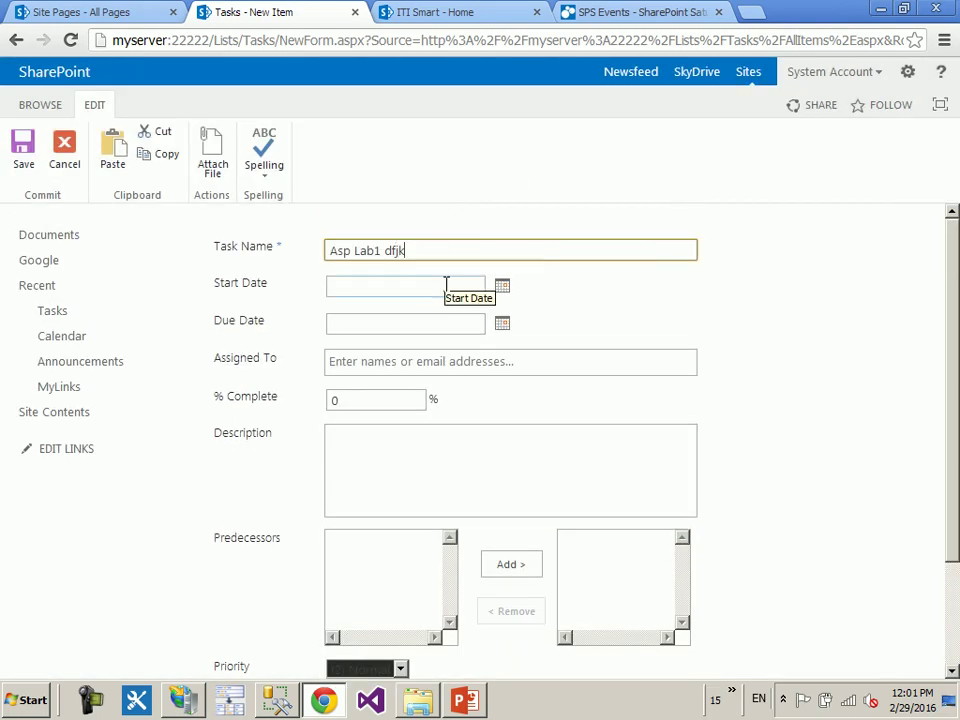
pyautogui.click(450, 232)
pyautogui.click(396, 252)
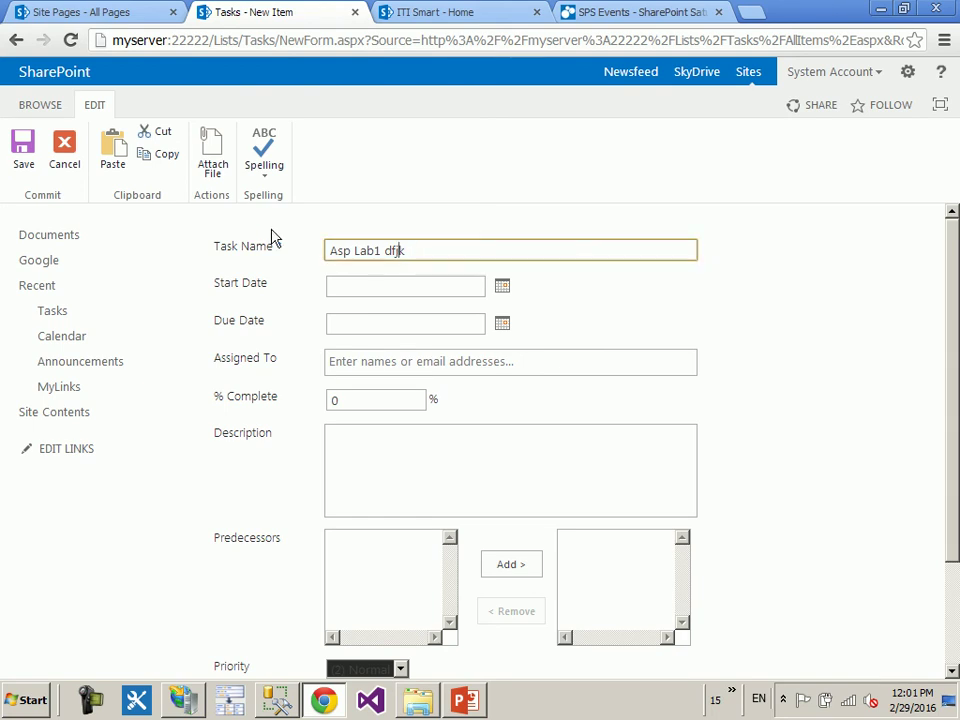
pyautogui.click(253, 177)
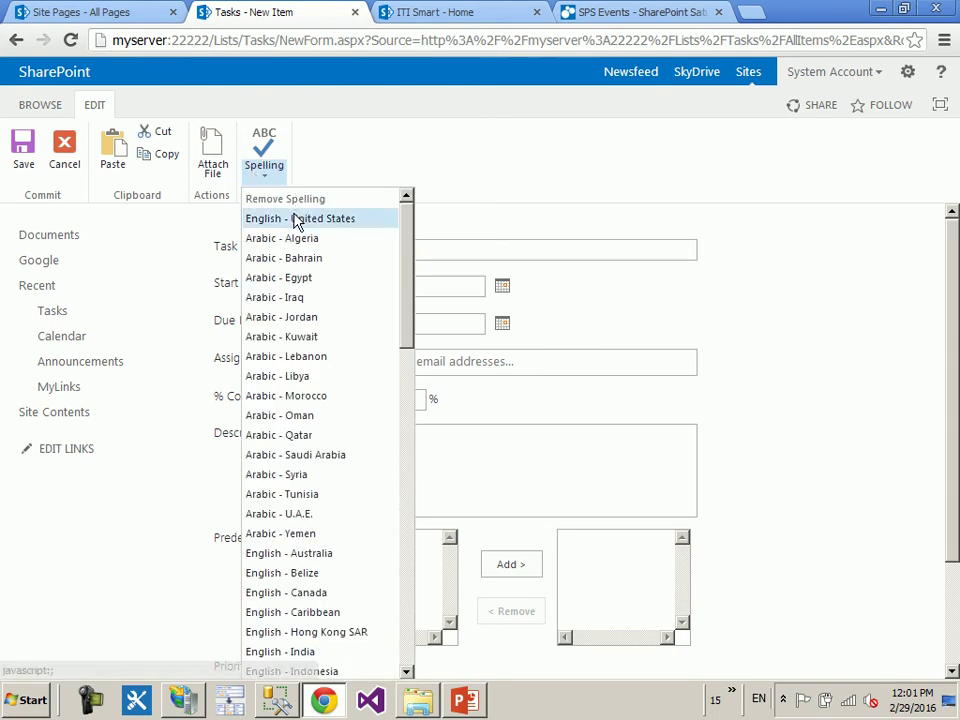
# - Spell-check the name in English - United States, then edit the flagged word by hand
pyautogui.click(240, 218)
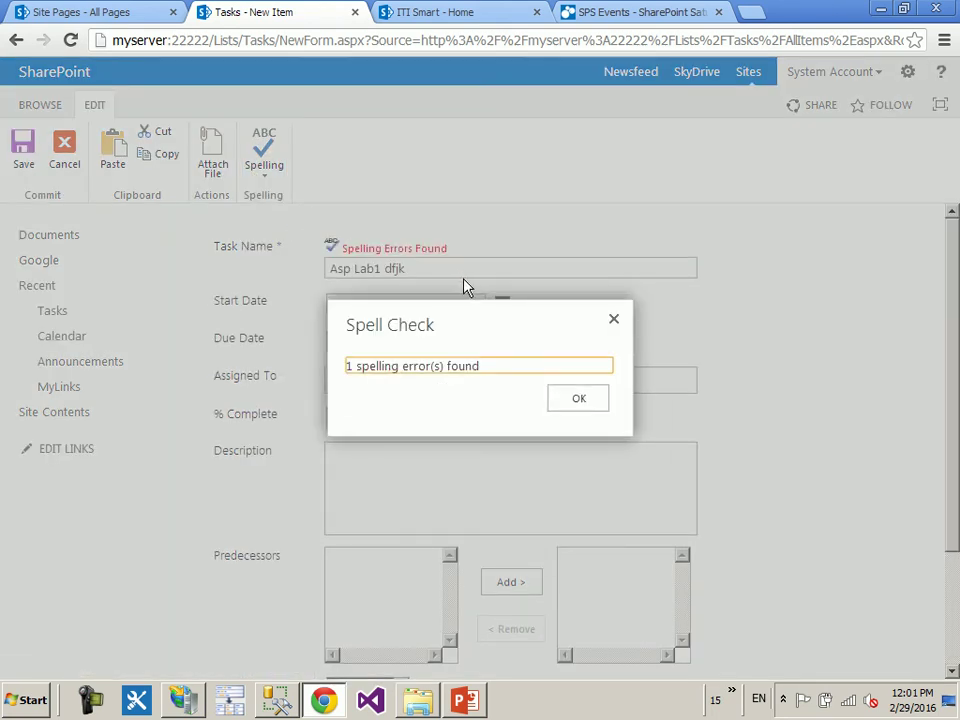
pyautogui.click(578, 399)
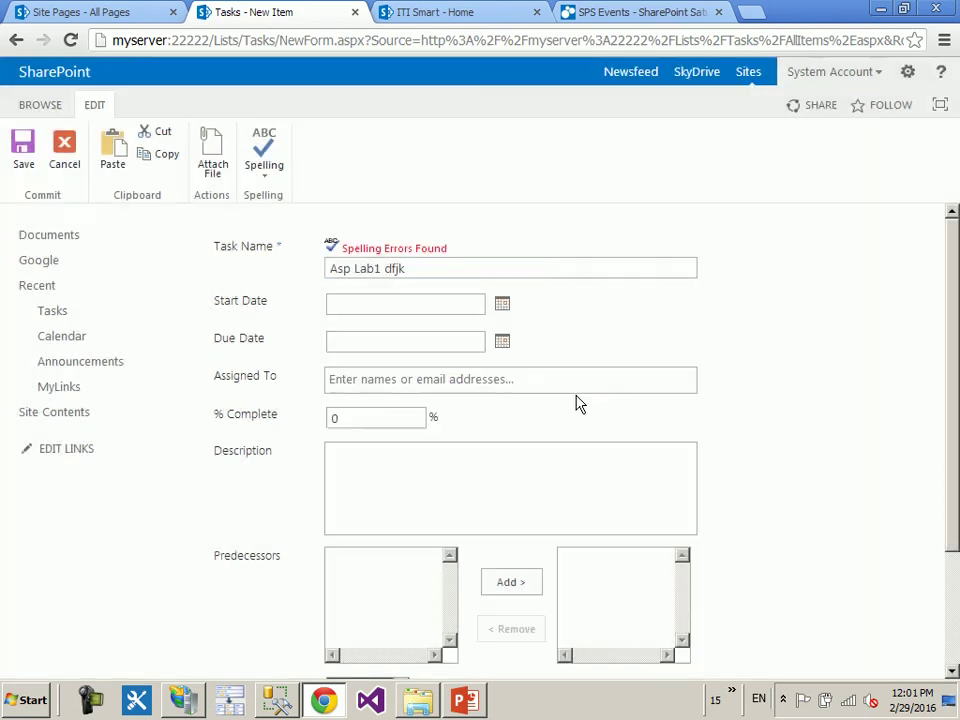
pyautogui.click(498, 307)
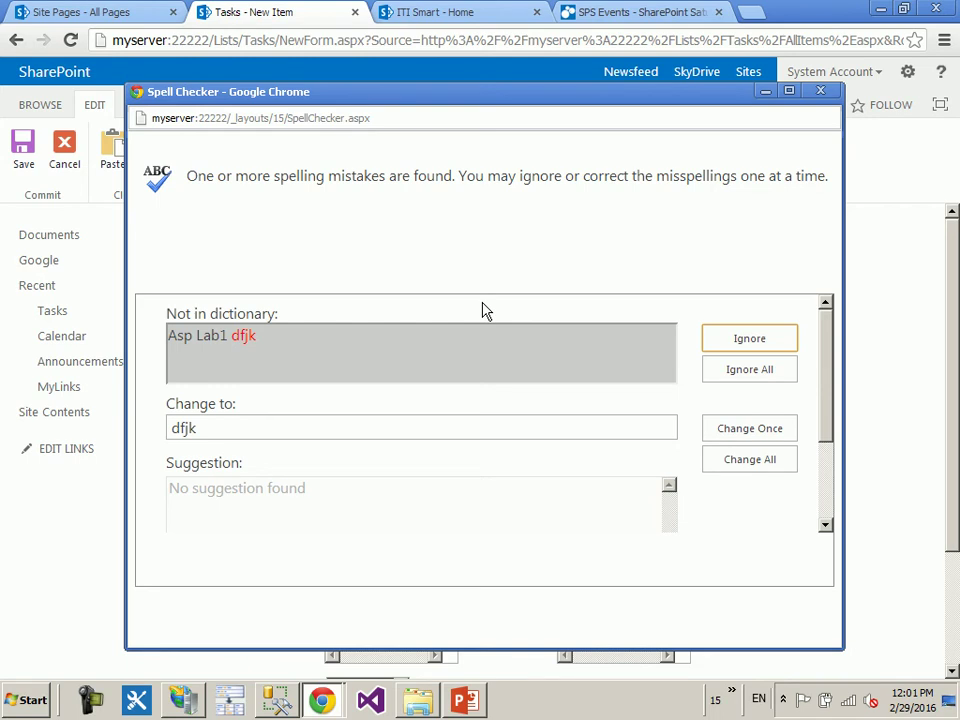
pyautogui.click(819, 91)
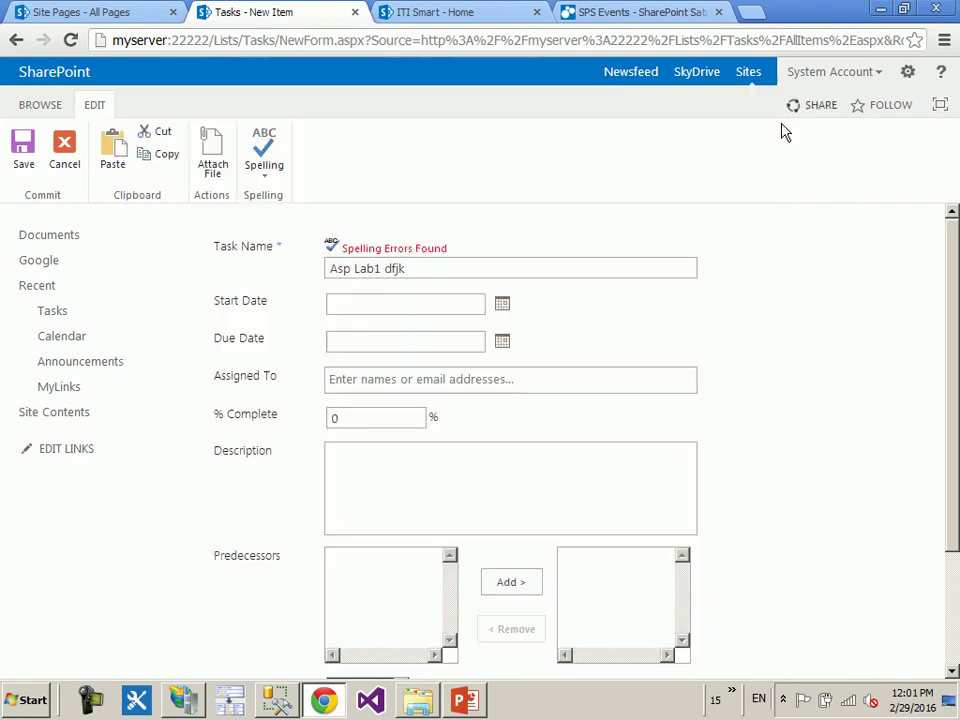
pyautogui.click(489, 263)
pyautogui.press('BackSpace')
pyautogui.press('BackSpace')
pyautogui.press('BackSpace')
pyautogui.write('cat')
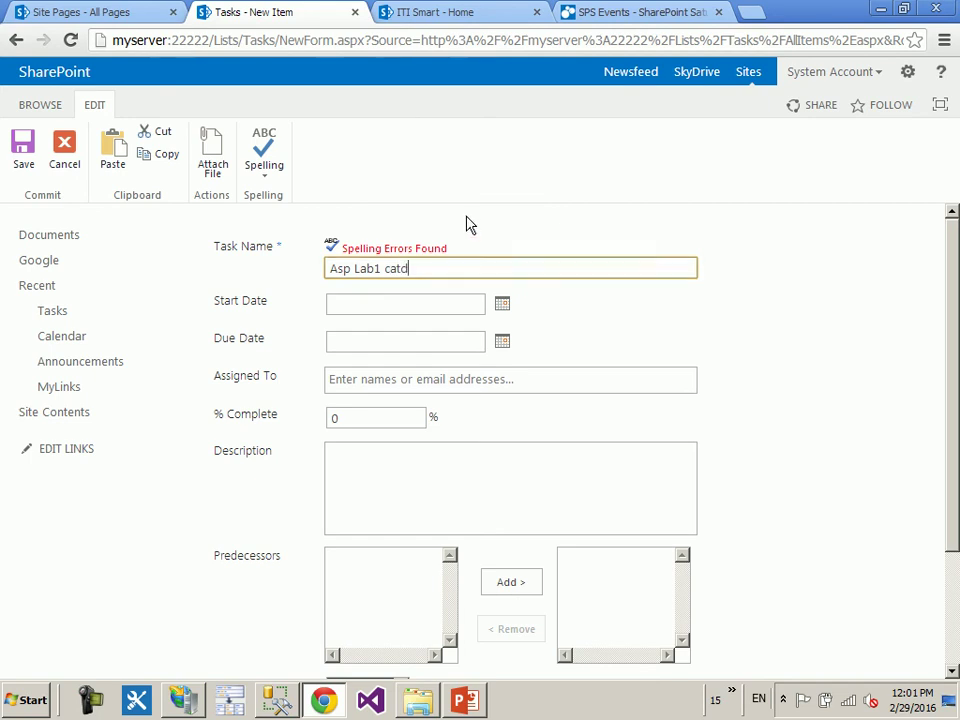
# - Re-run the English - United States spell check and Change All 'catd' to 'cat'
pyautogui.click(271, 179)
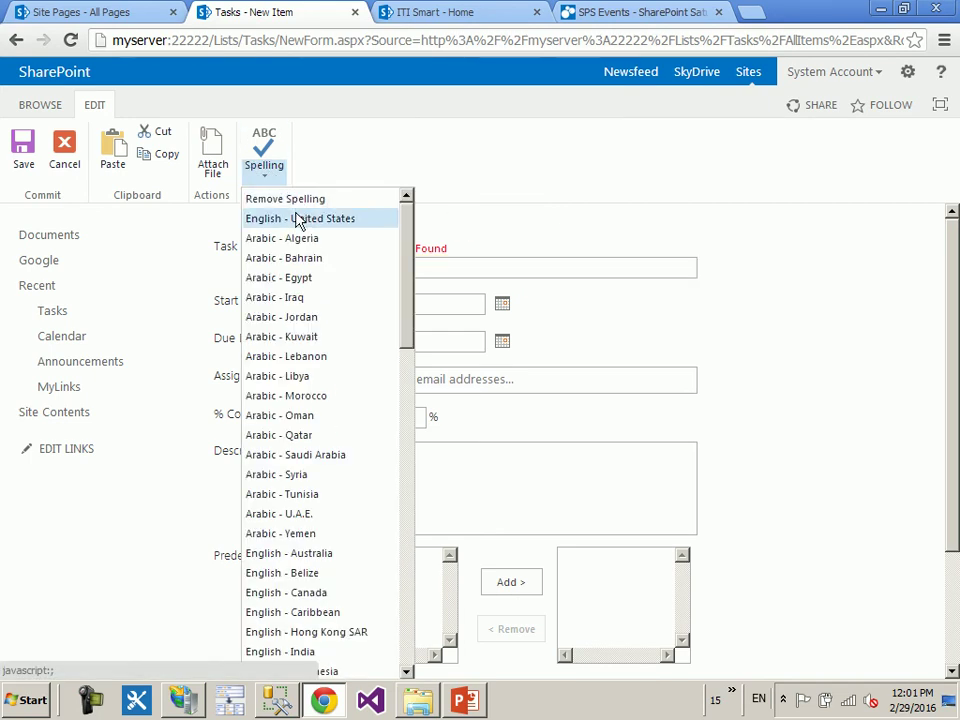
pyautogui.click(300, 218)
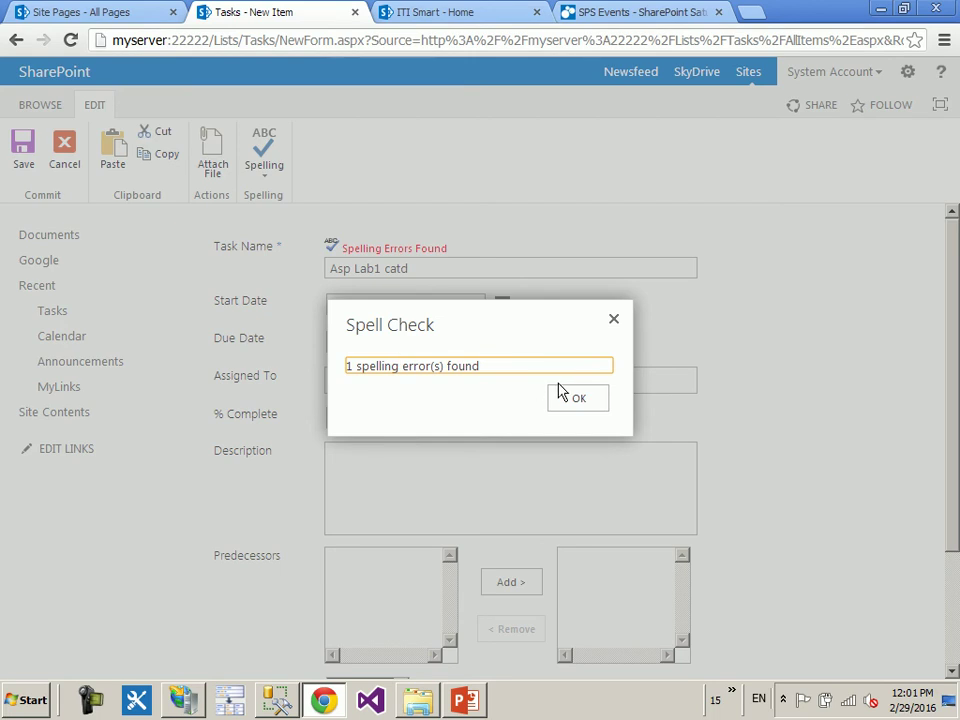
pyautogui.click(561, 395)
pyautogui.click(410, 252)
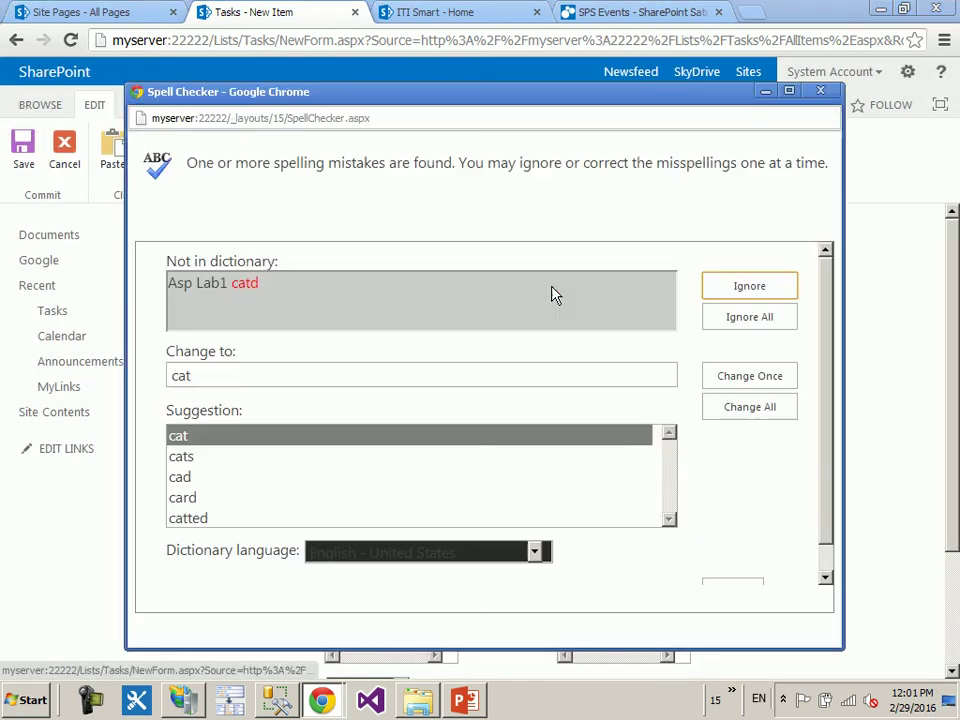
pyautogui.doubleClick(248, 282)
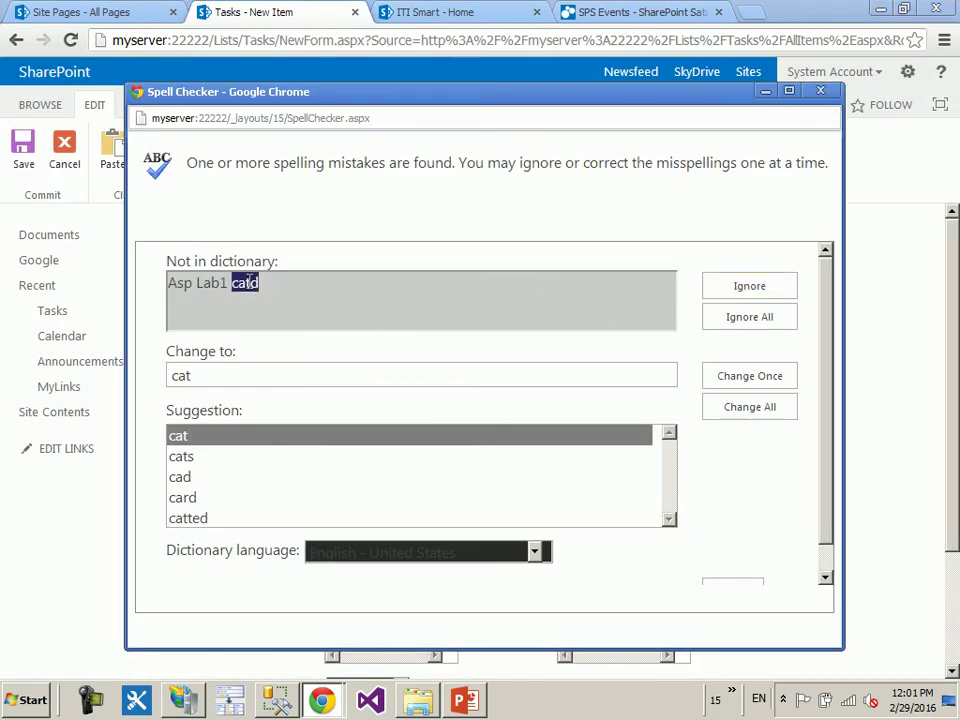
pyautogui.click(186, 456)
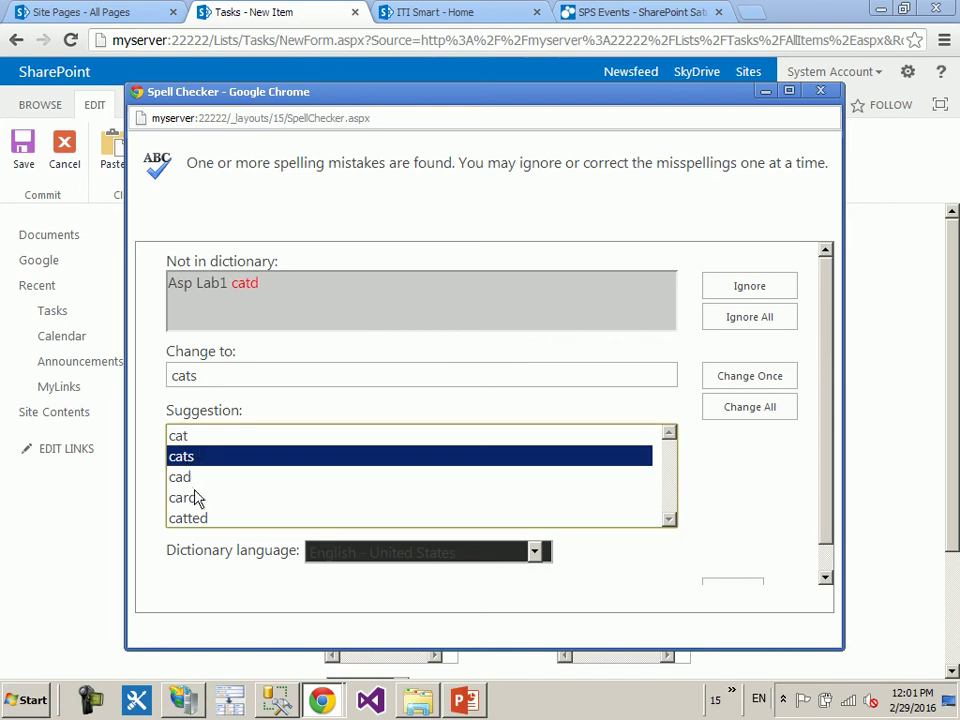
pyautogui.click(189, 440)
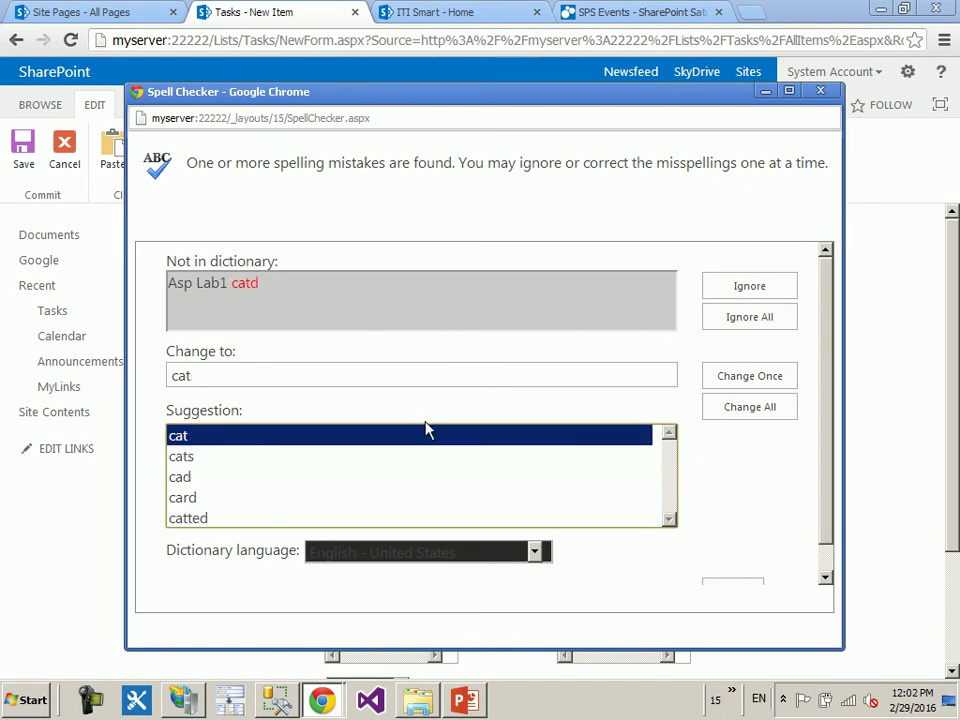
pyautogui.click(735, 412)
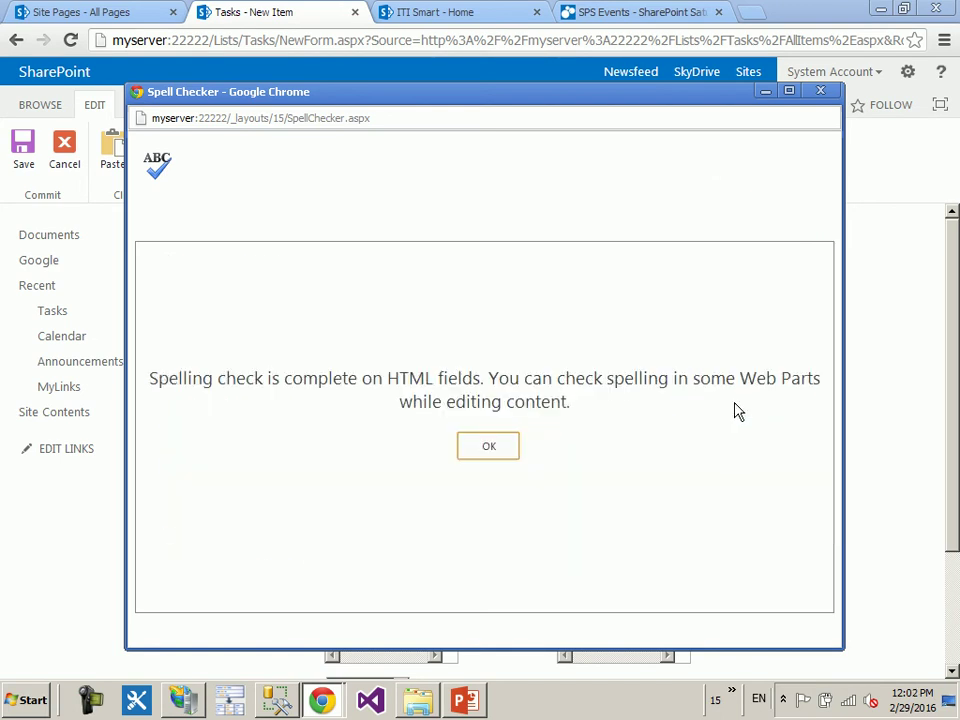
pyautogui.click(488, 446)
pyautogui.click(491, 253)
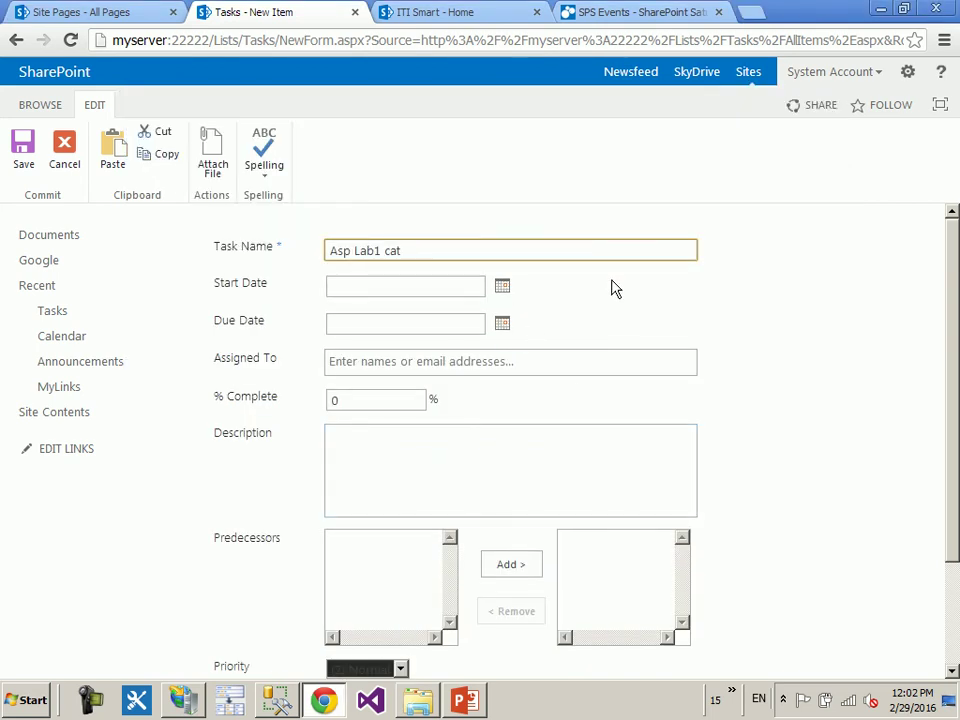
# - Set the start date to 2/29/2016 and the due date to 3/2/2016
pyautogui.click(469, 306)
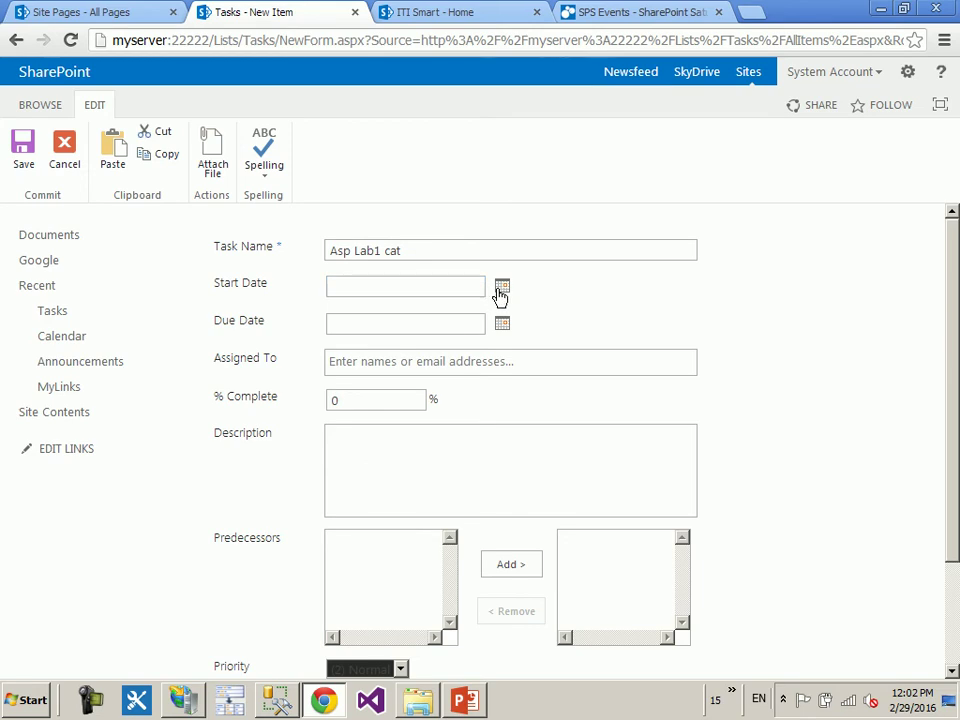
pyautogui.click(501, 291)
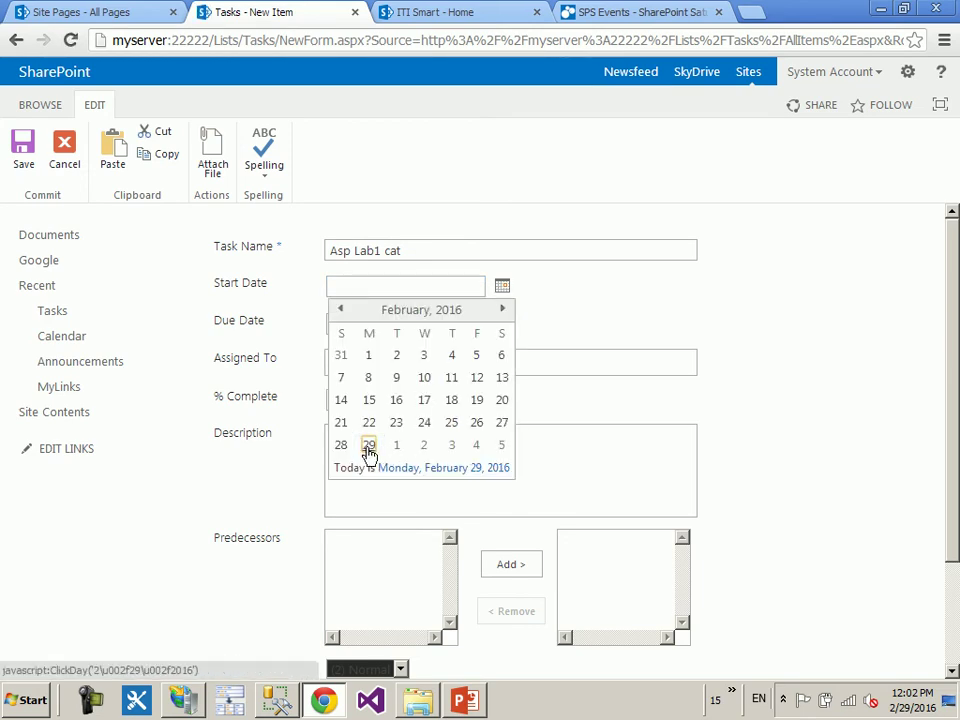
pyautogui.click(369, 445)
pyautogui.click(504, 323)
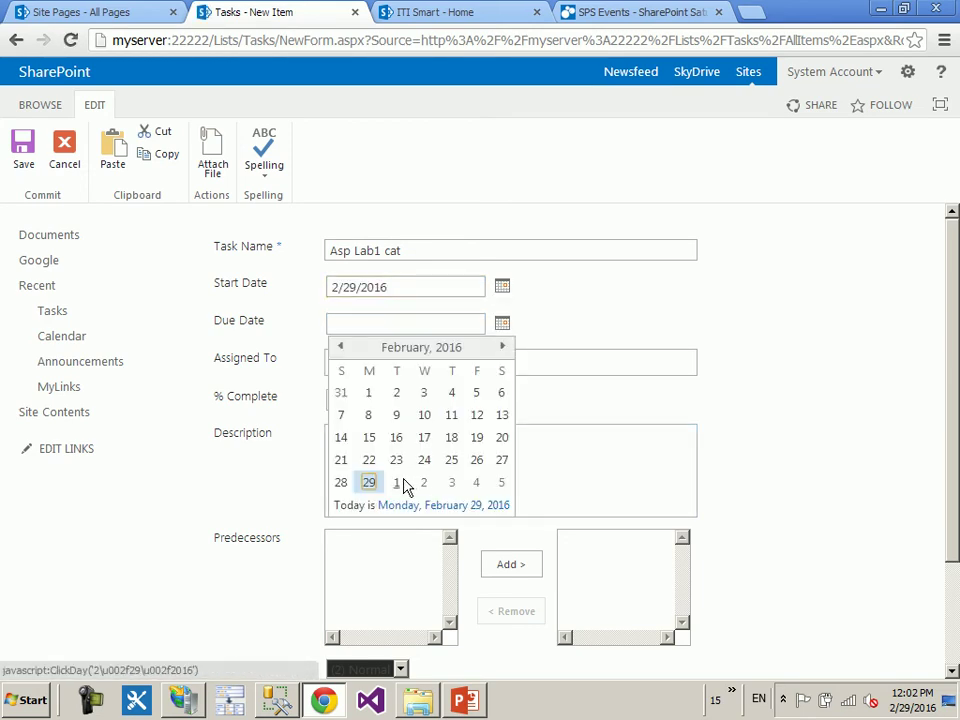
pyautogui.click(424, 483)
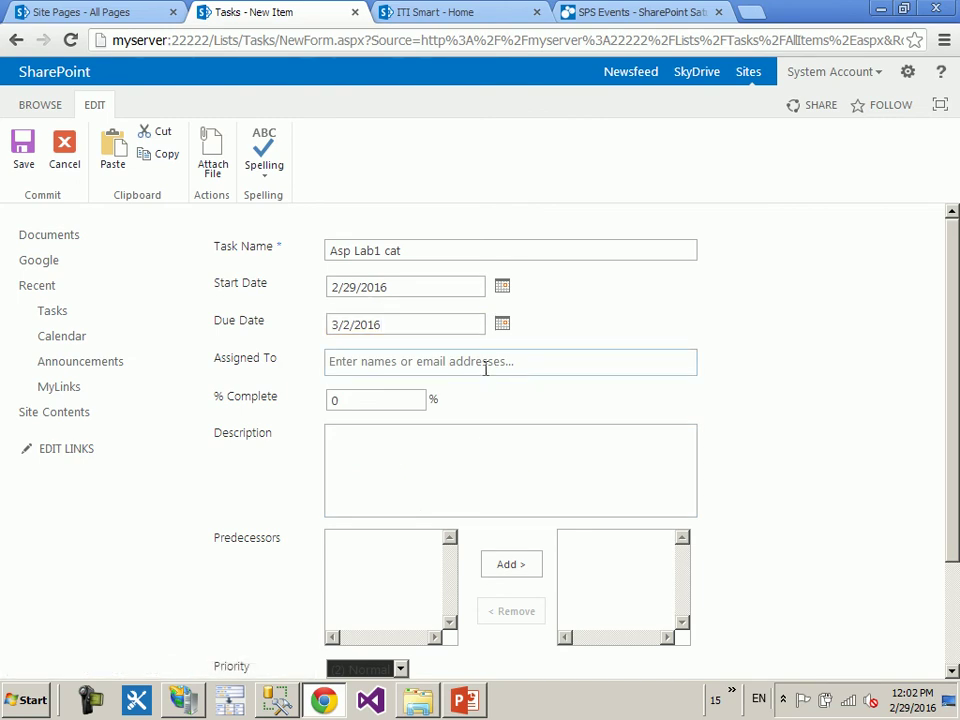
# - Assign the task to the domain administrator
pyautogui.click(485, 366)
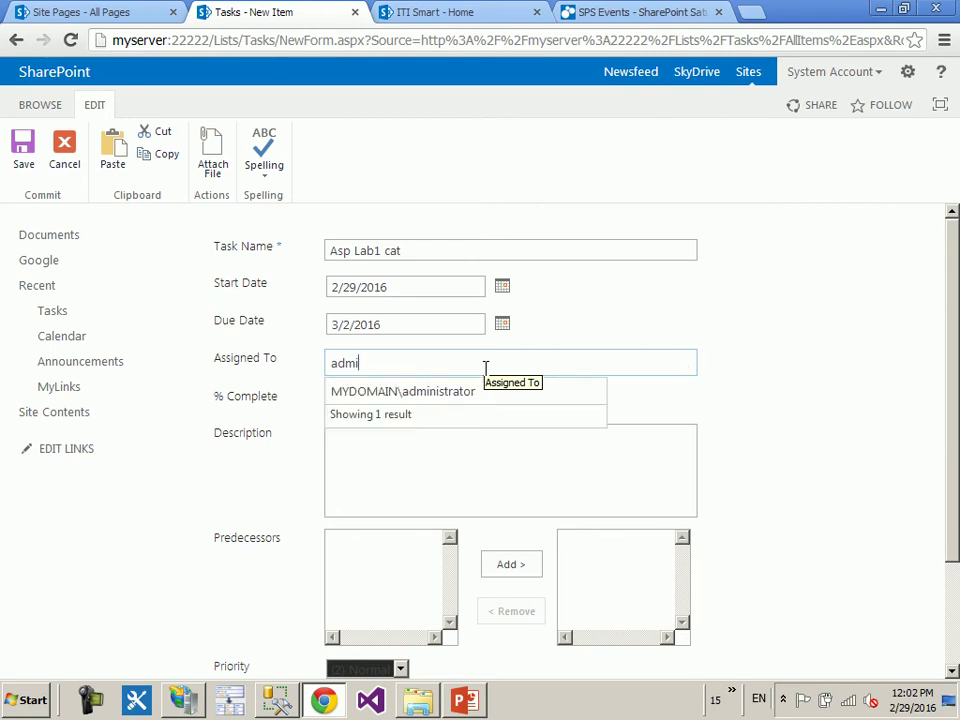
pyautogui.click(484, 391)
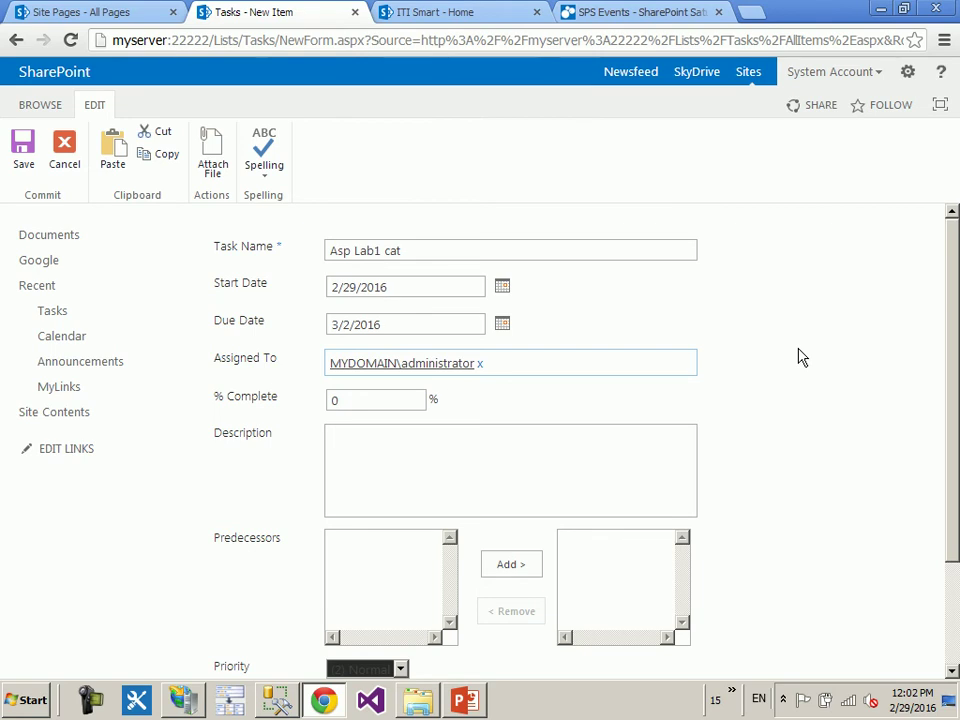
pyautogui.click(784, 699)
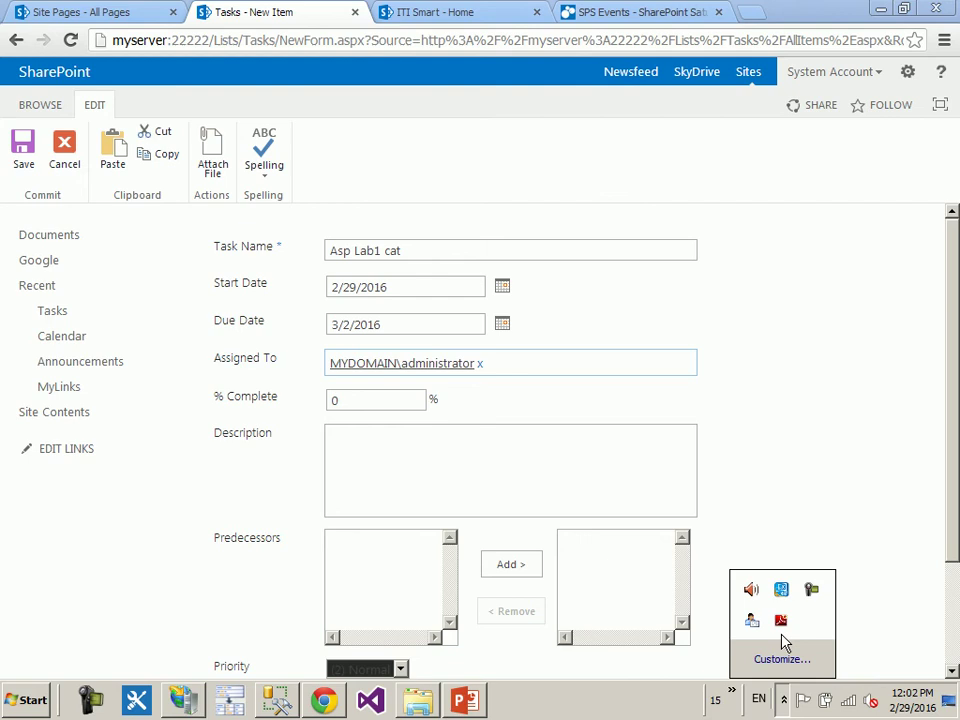
pyautogui.click(811, 589)
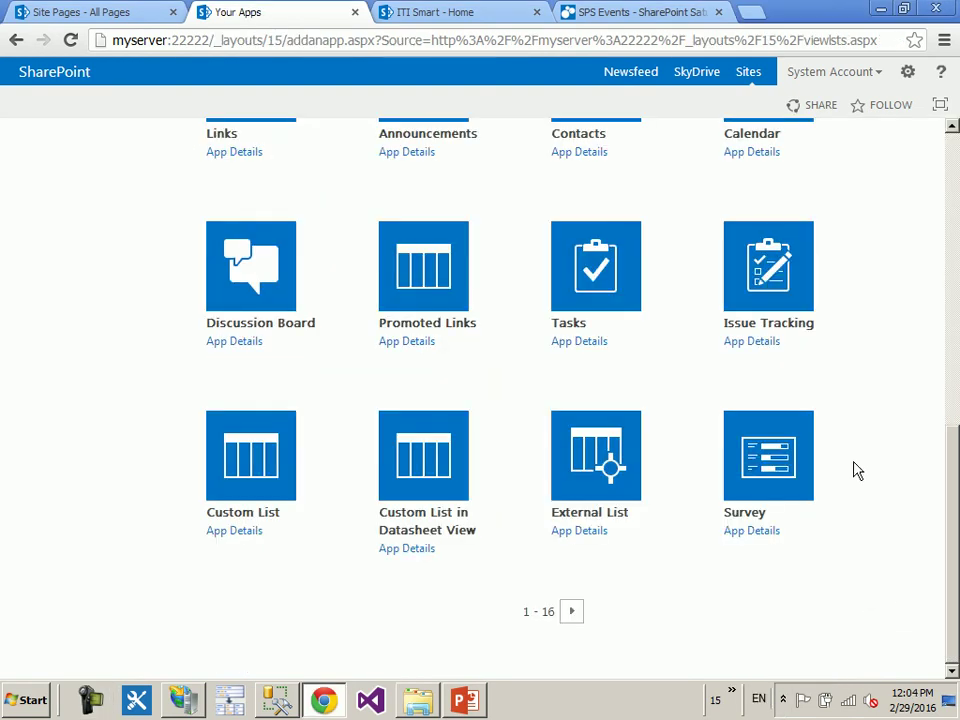
# - Go back to the new-task form and expand all of its fields
pyautogui.scroll(2, 855, 470)
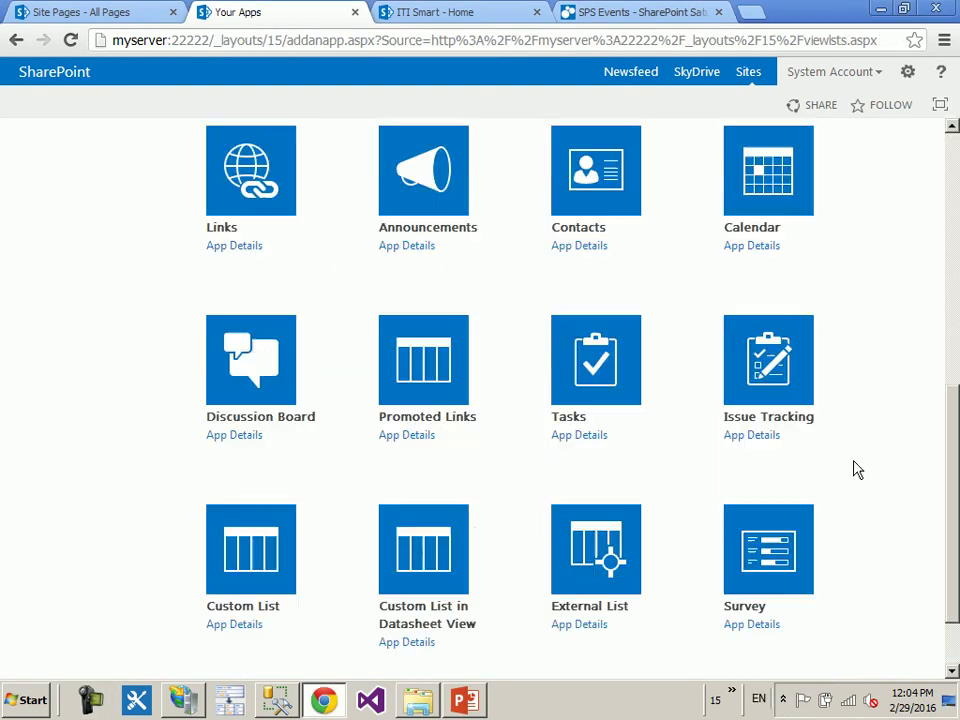
pyautogui.click(15, 42)
pyautogui.click(15, 42)
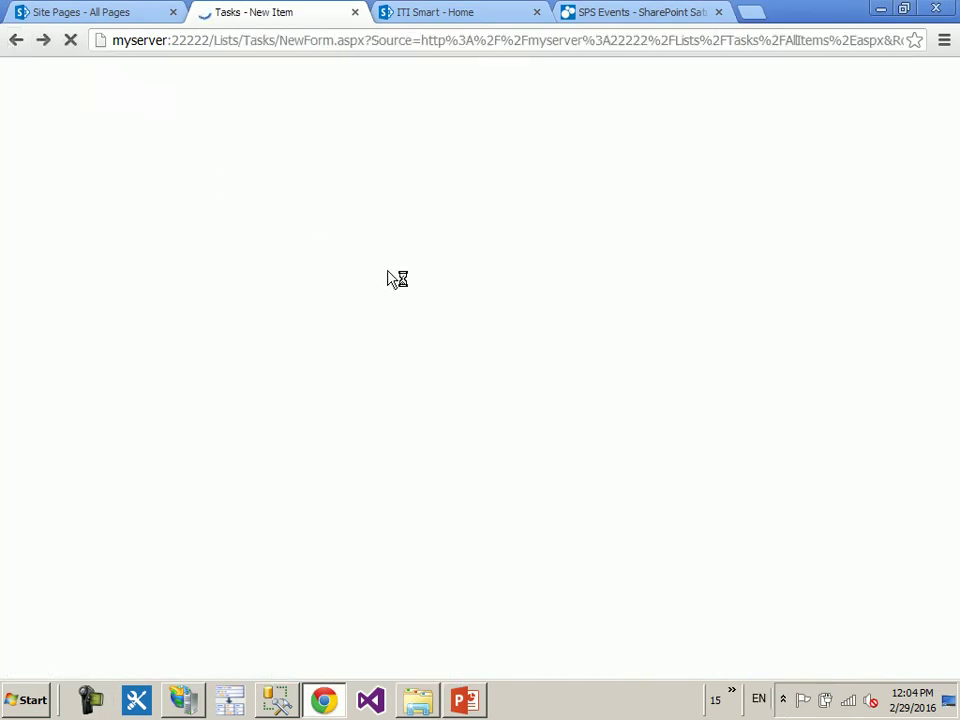
pyautogui.click(502, 287)
pyautogui.click(502, 324)
pyautogui.click(242, 410)
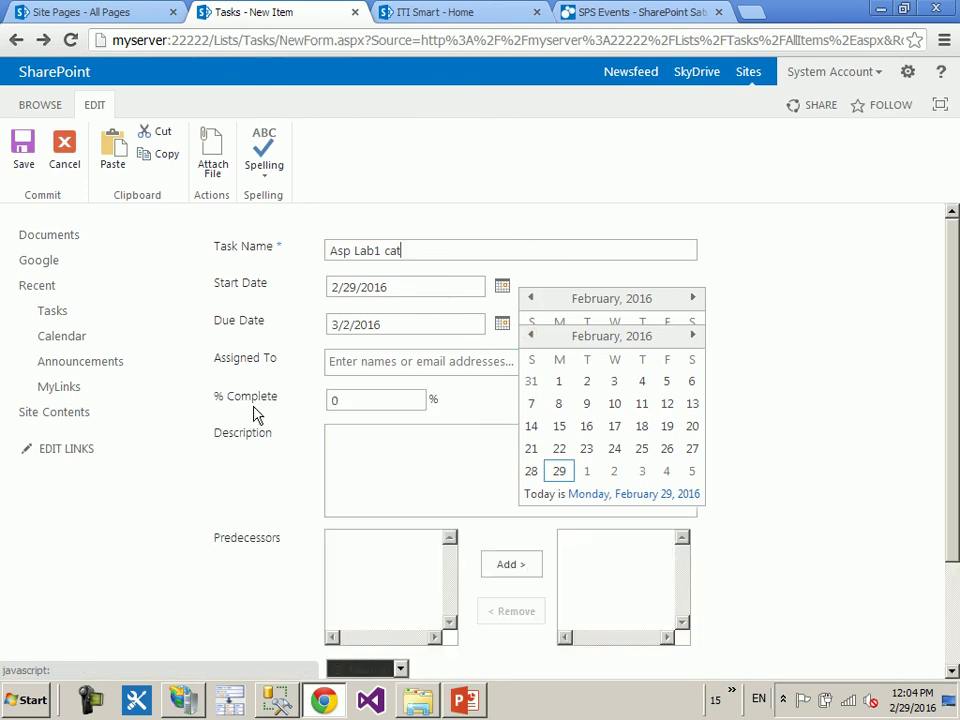
# - Type 'a' in Assigned To, choose the domain administrator, and save the task
pyautogui.click(356, 364)
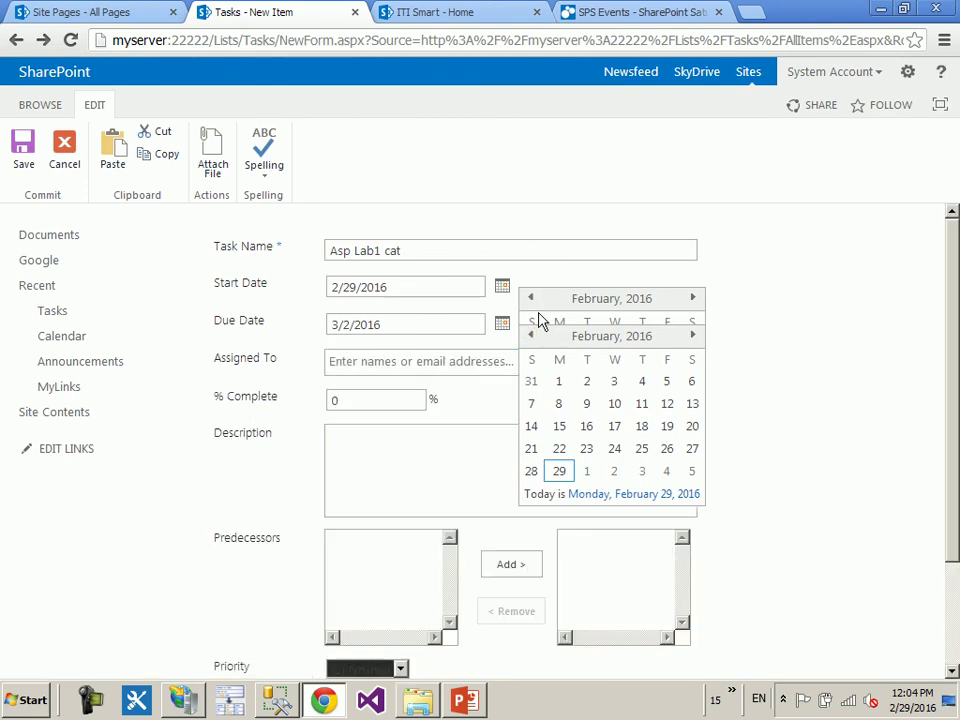
pyautogui.click(395, 363)
pyautogui.write('a')
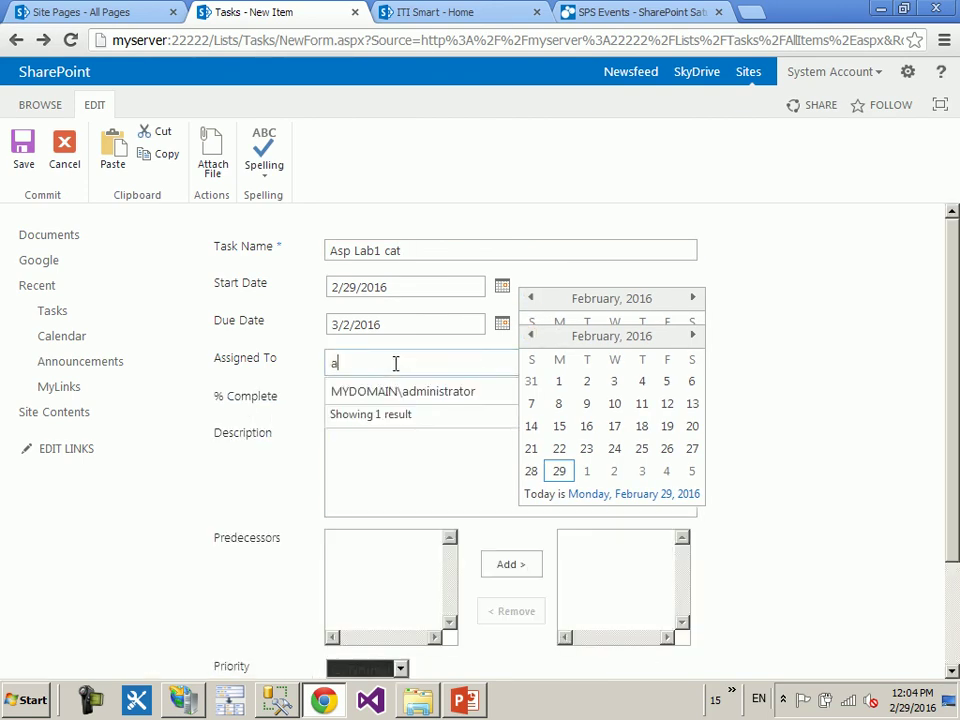
pyautogui.click(375, 393)
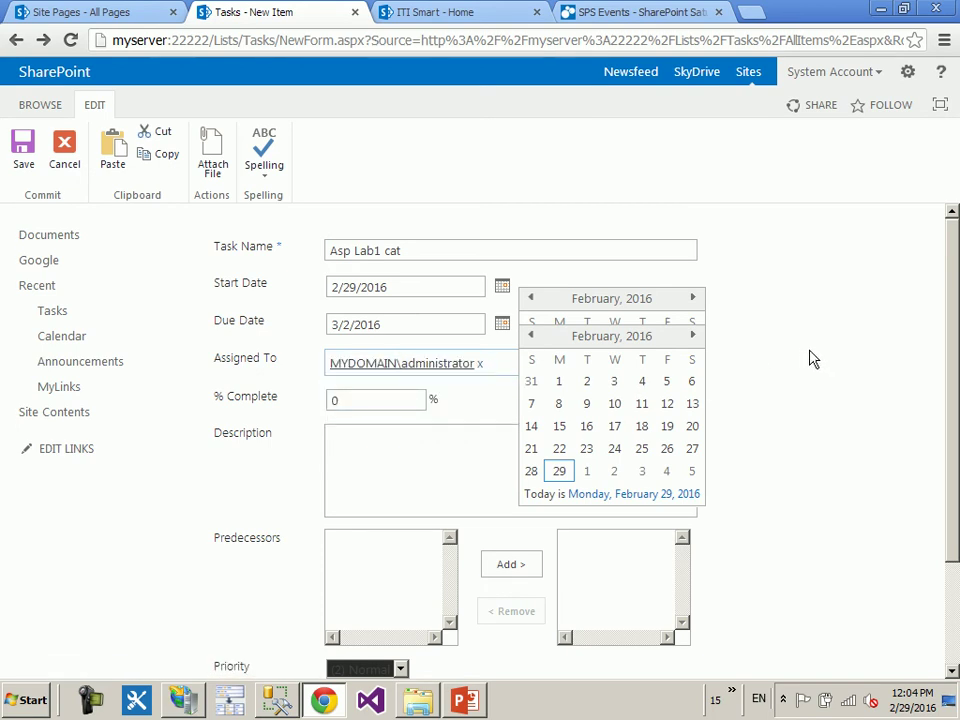
pyautogui.scroll(-3, 810, 360)
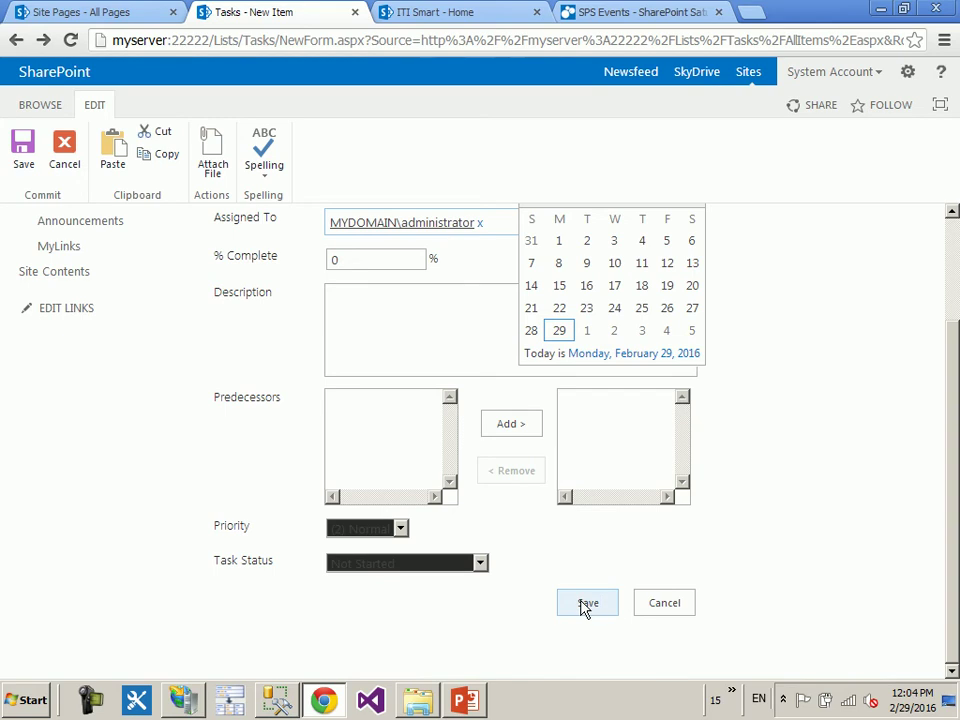
pyautogui.click(587, 604)
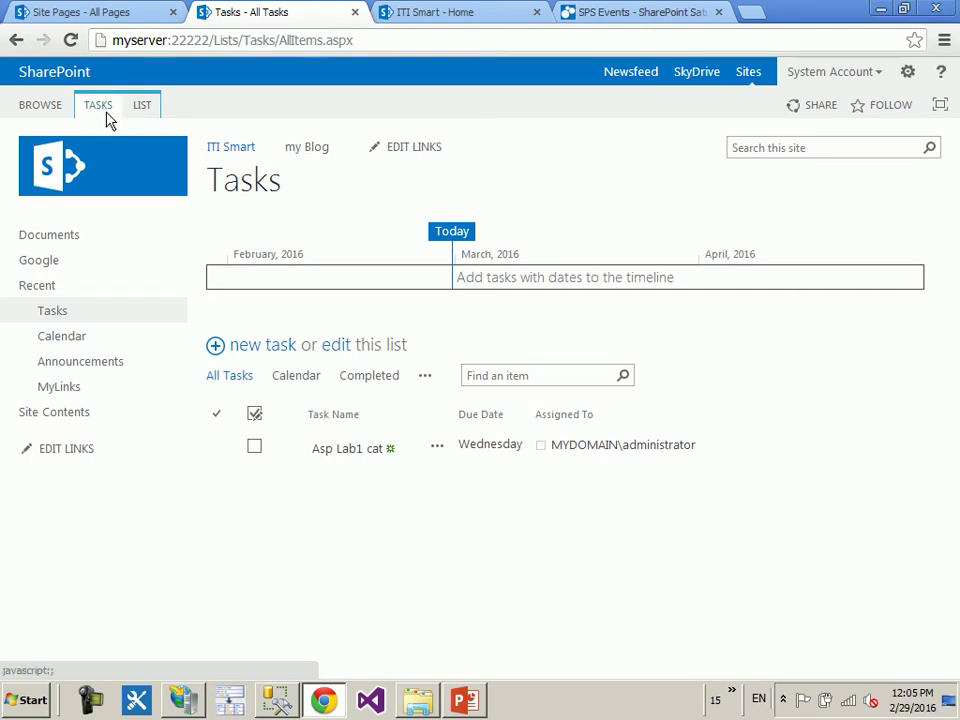
# - Select the Asp Lab1 cat task and add it to the timeline with Add to Timeline
pyautogui.click(106, 114)
pyautogui.click(220, 449)
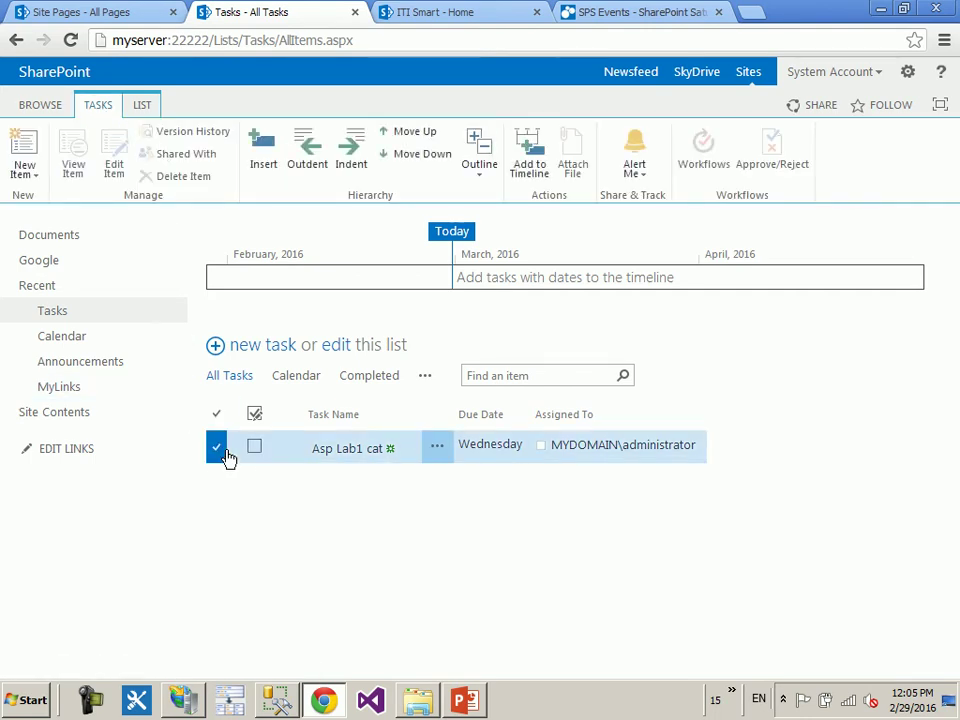
pyautogui.click(532, 170)
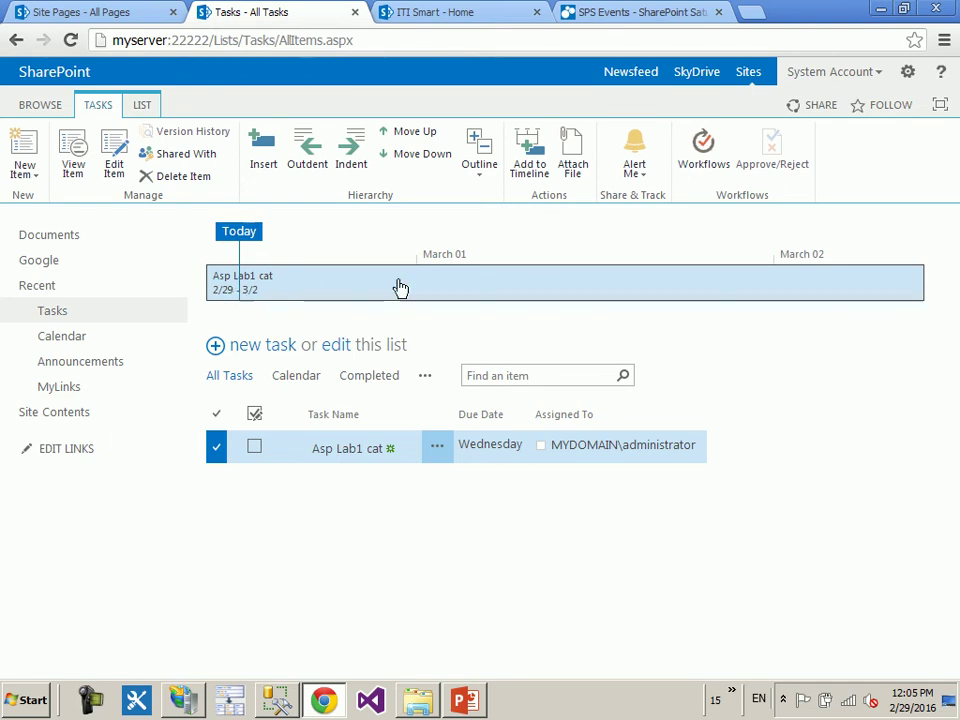
# - Create 'Task 2' from 3/3/2016 to 3/4/2016, assigned to the administrator, and tick it complete
pyautogui.click(265, 357)
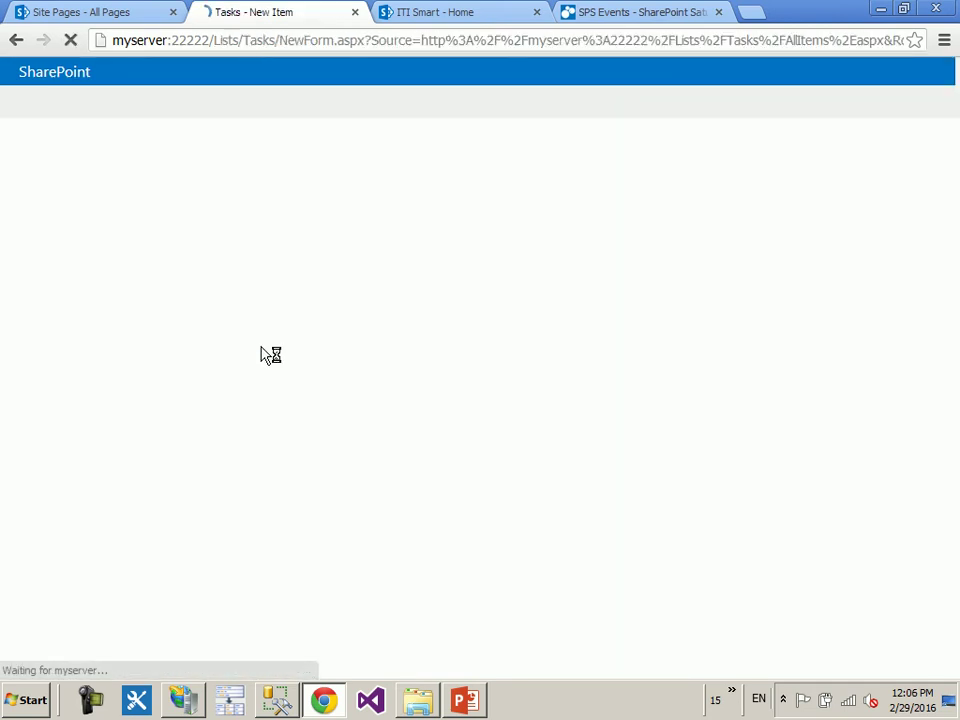
pyautogui.write('Task')
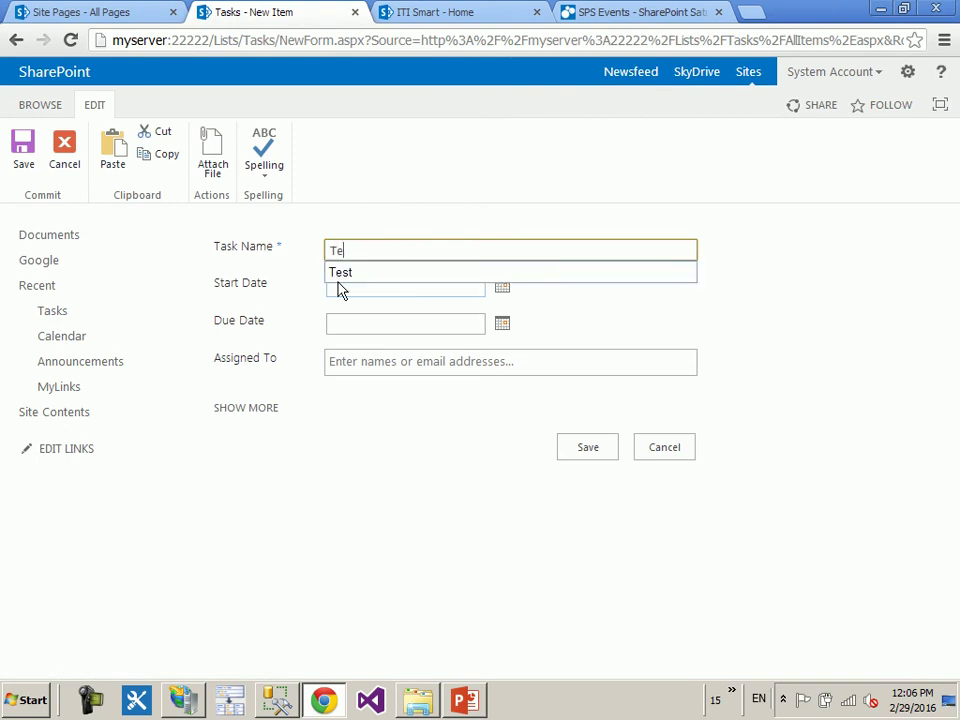
pyautogui.write(' 2')
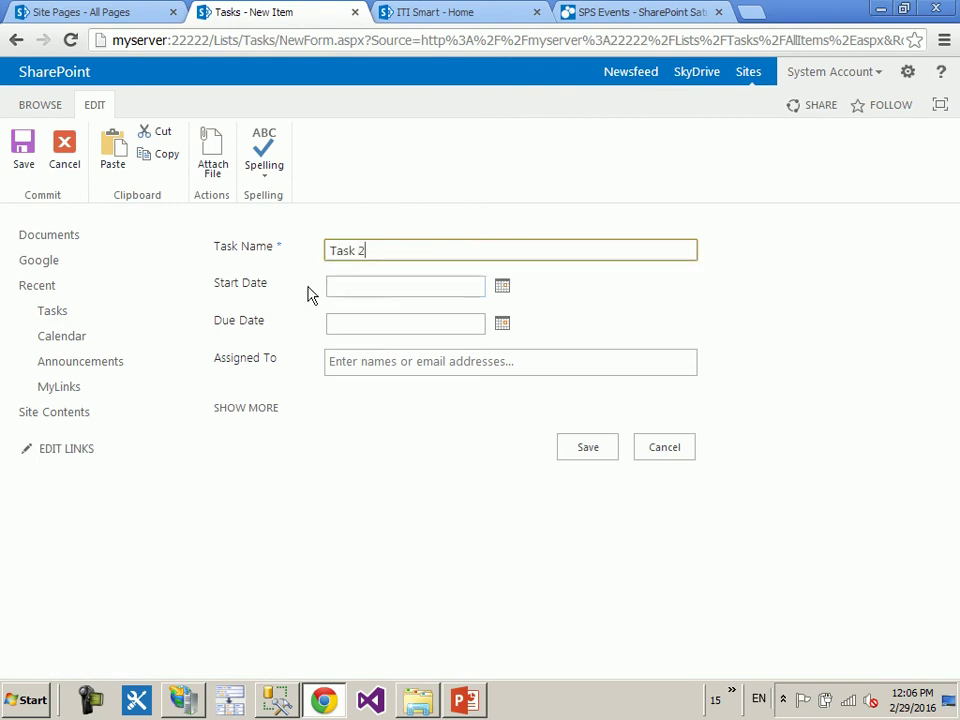
pyautogui.click(504, 287)
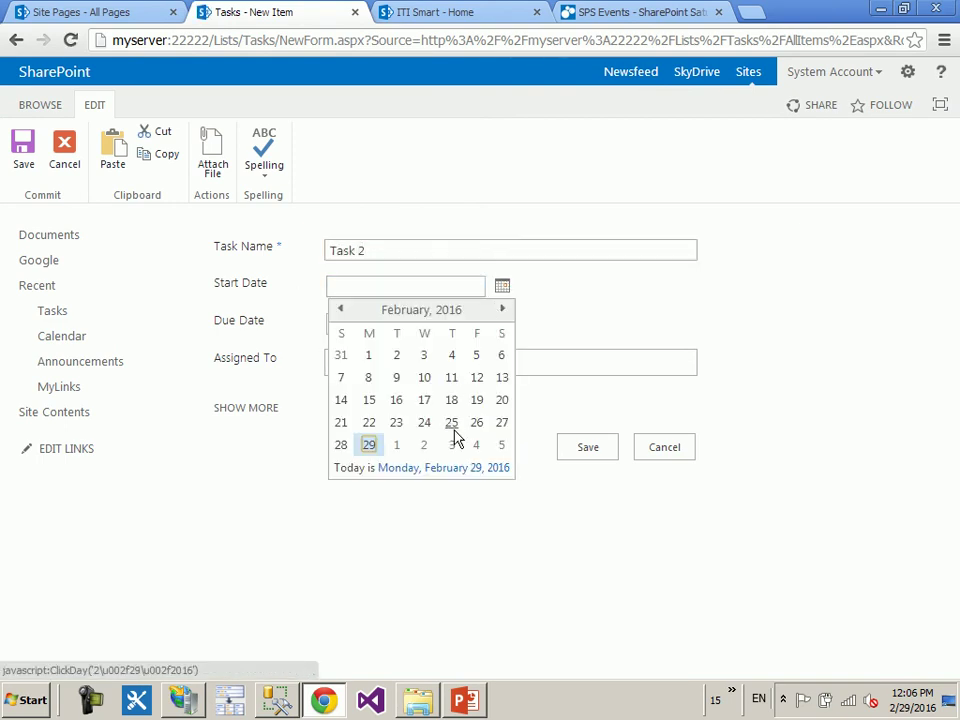
pyautogui.click(452, 446)
pyautogui.click(502, 323)
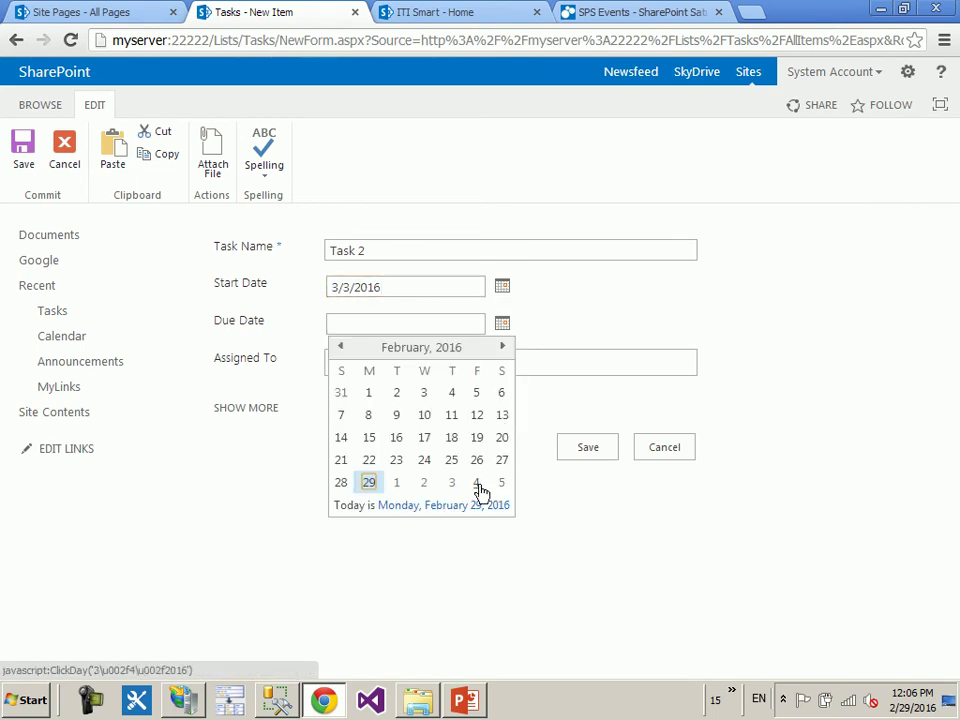
pyautogui.click(477, 484)
pyautogui.click(438, 364)
pyautogui.write('a')
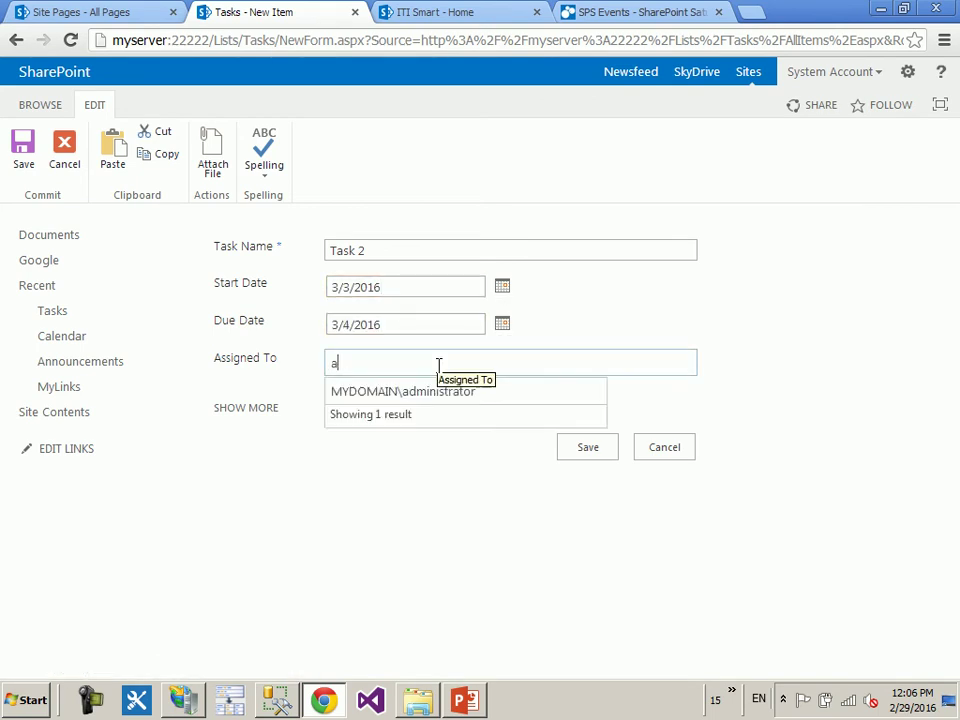
pyautogui.write('d')
pyautogui.click(429, 392)
pyautogui.click(572, 448)
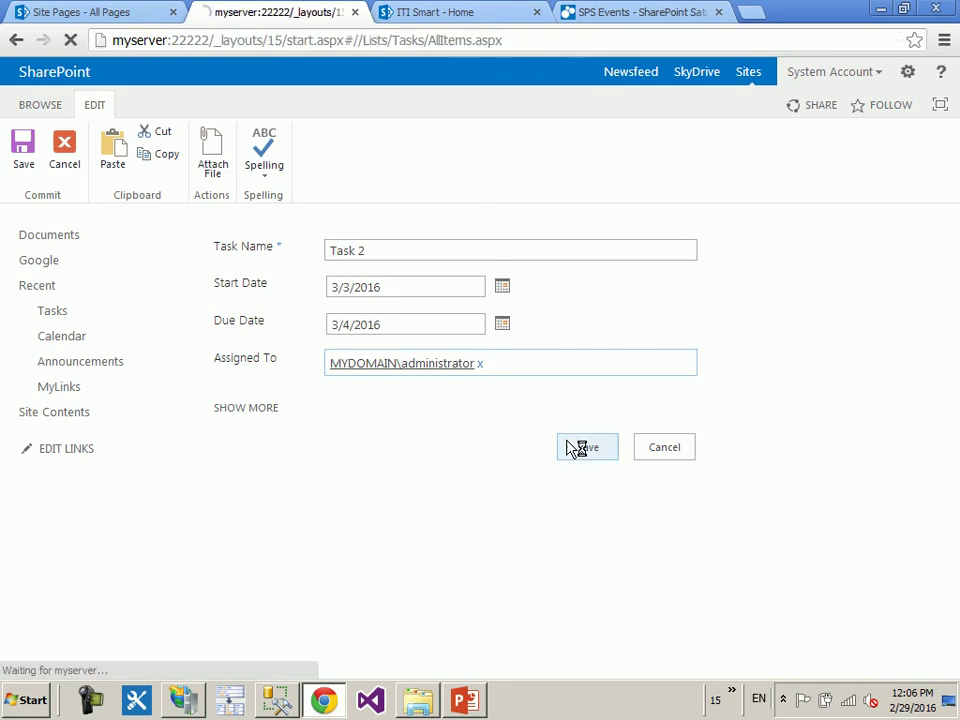
pyautogui.click(253, 479)
pyautogui.click(99, 106)
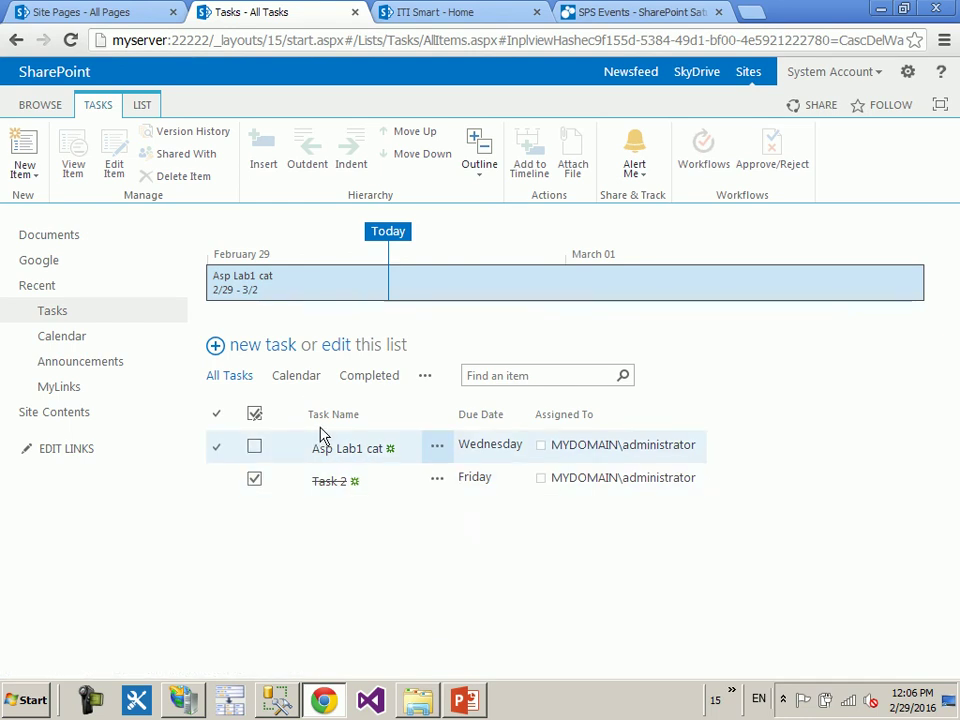
# - Mark Task 2 not complete and add it to the timeline
pyautogui.click(254, 480)
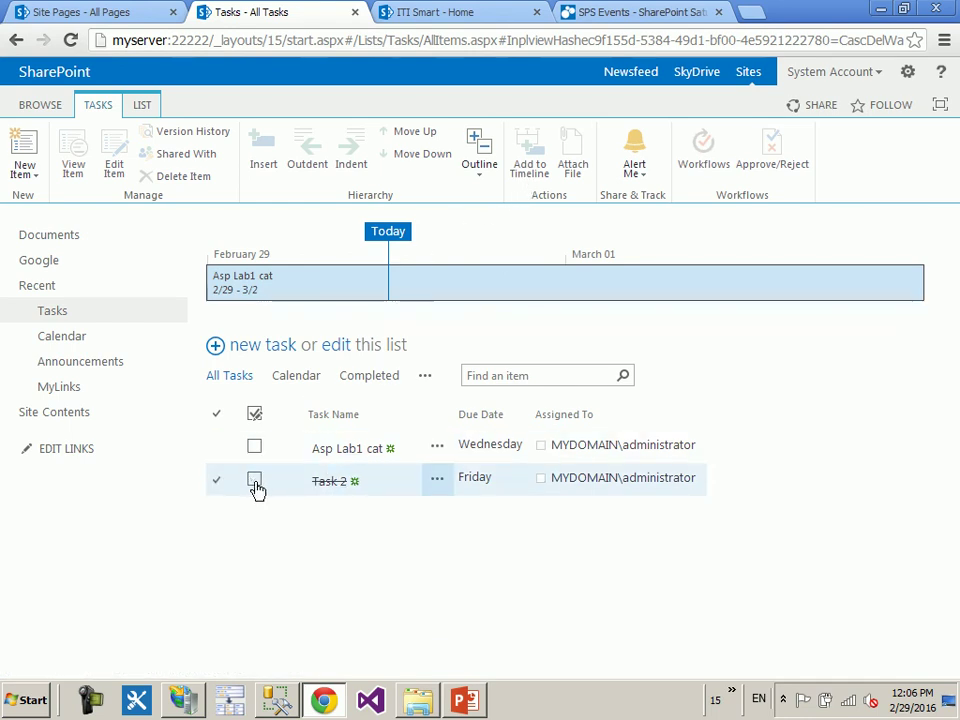
pyautogui.click(213, 482)
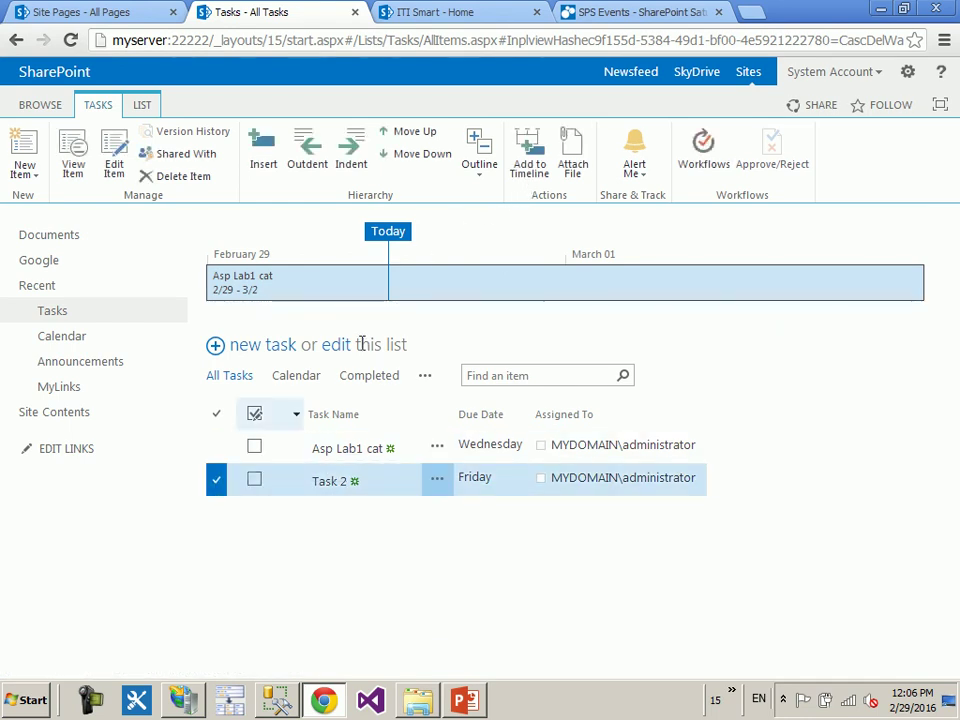
pyautogui.click(545, 176)
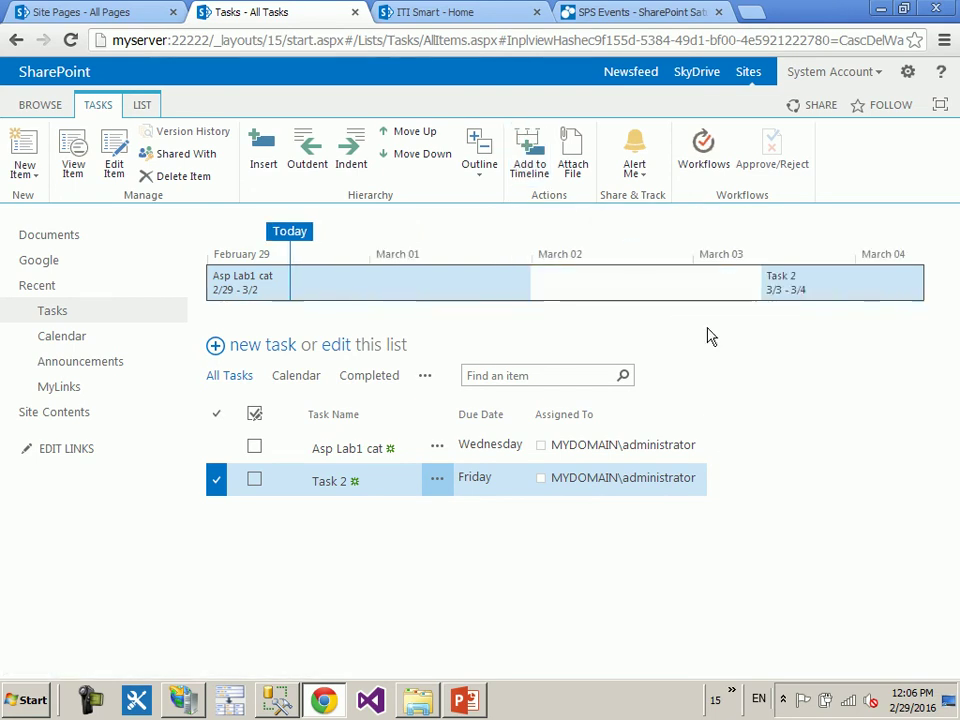
pyautogui.click(40, 104)
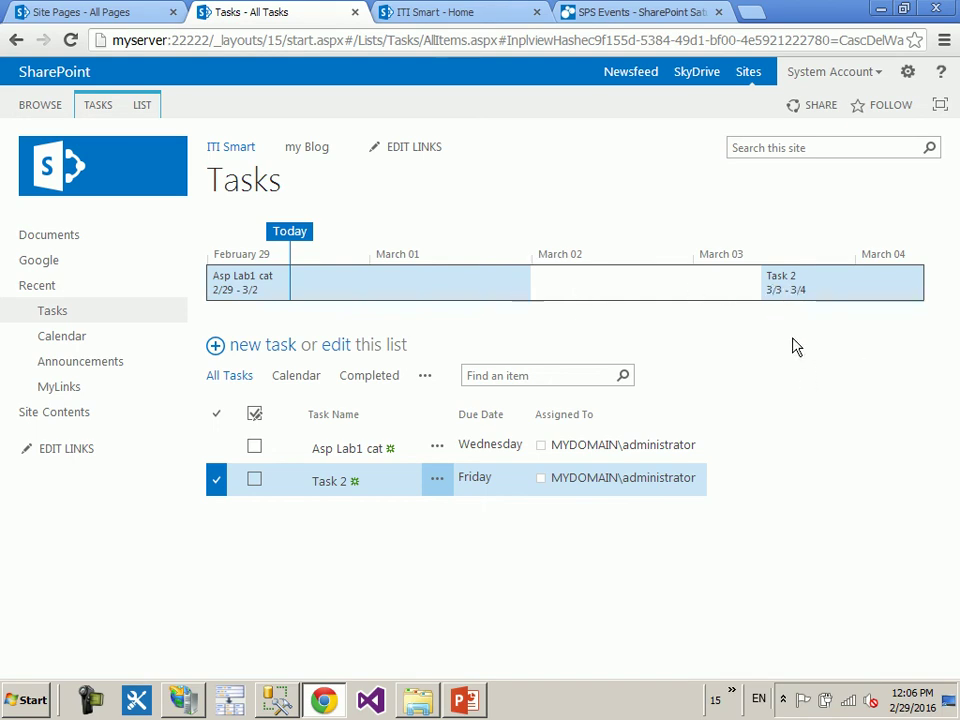
# - Check Task 2's 3/3–3/4 timeline bar, then indent it under Asp Lab1 cat
pyautogui.click(805, 292)
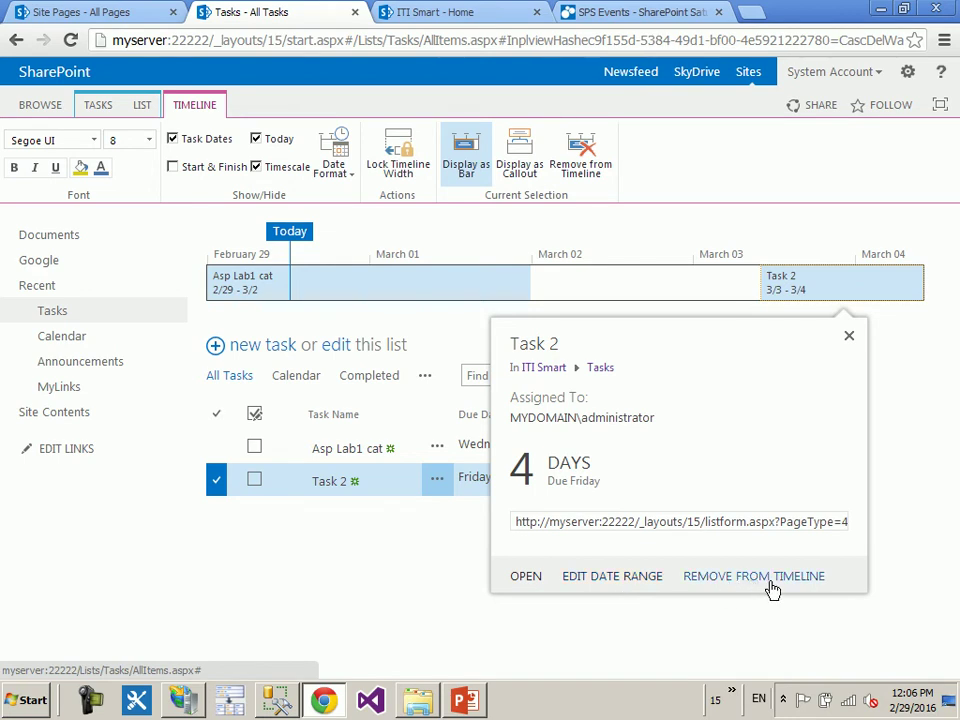
pyautogui.click(476, 588)
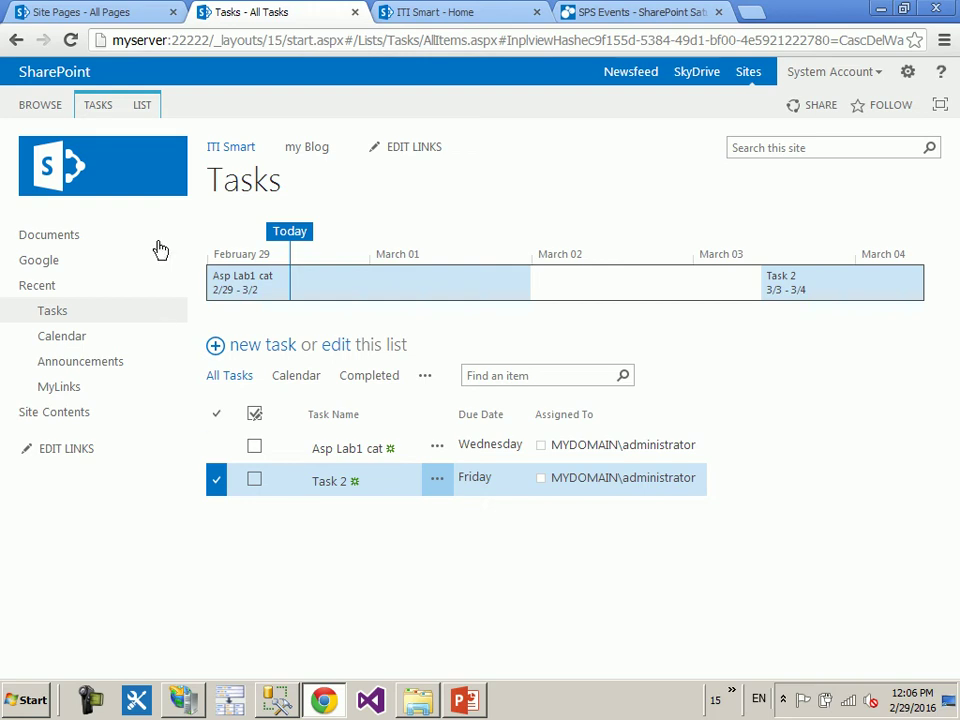
pyautogui.click(98, 106)
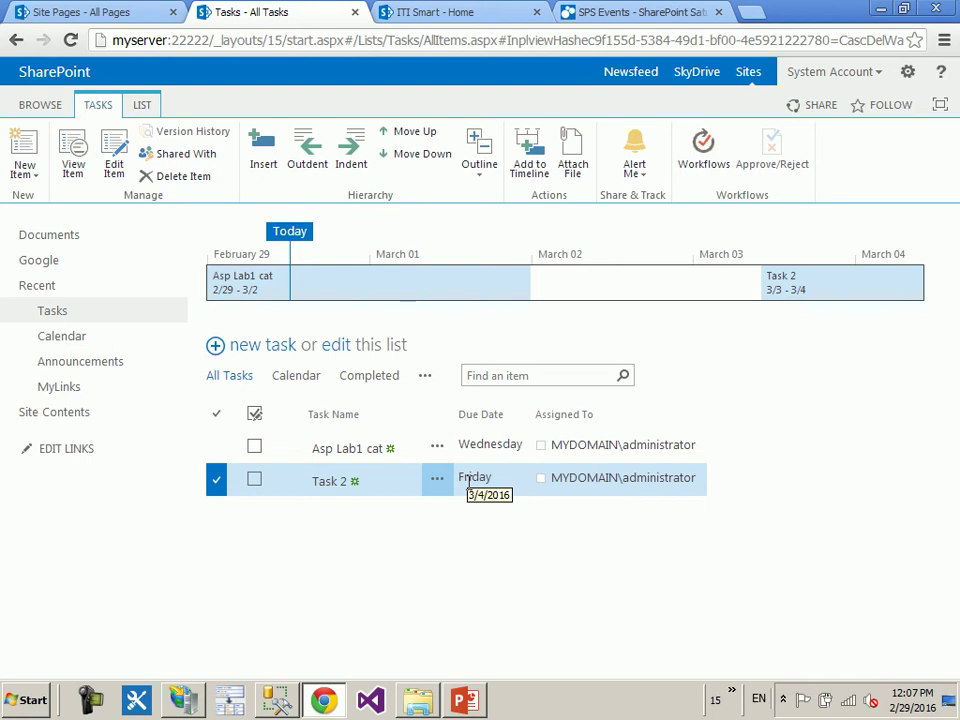
pyautogui.click(349, 152)
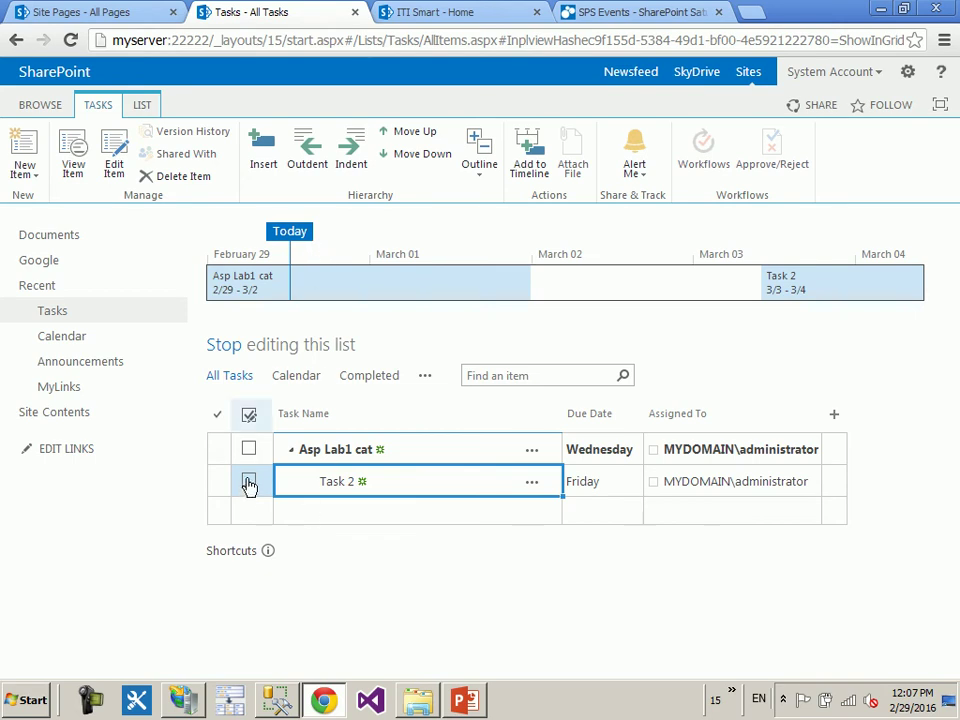
pyautogui.click(222, 348)
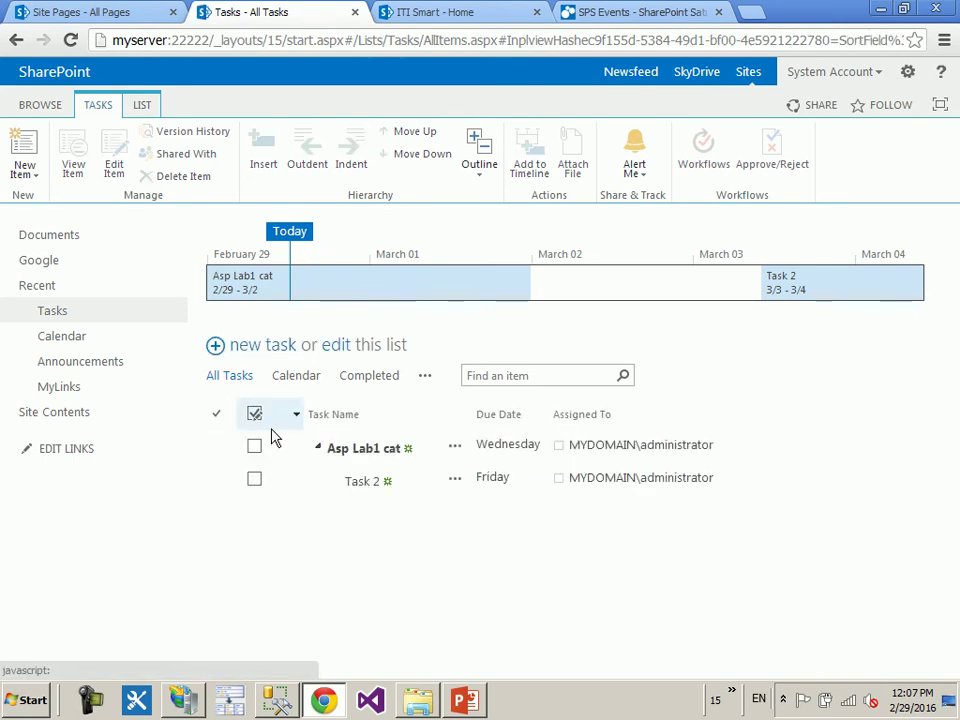
pyautogui.click(338, 347)
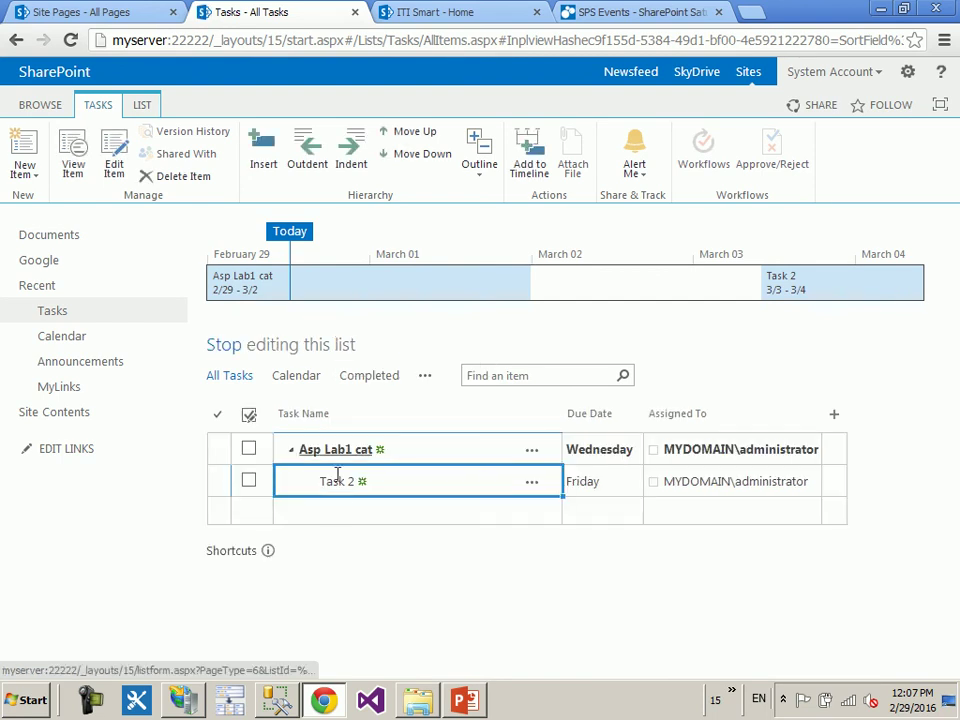
pyautogui.click(372, 513)
pyautogui.write('vhkxjs')
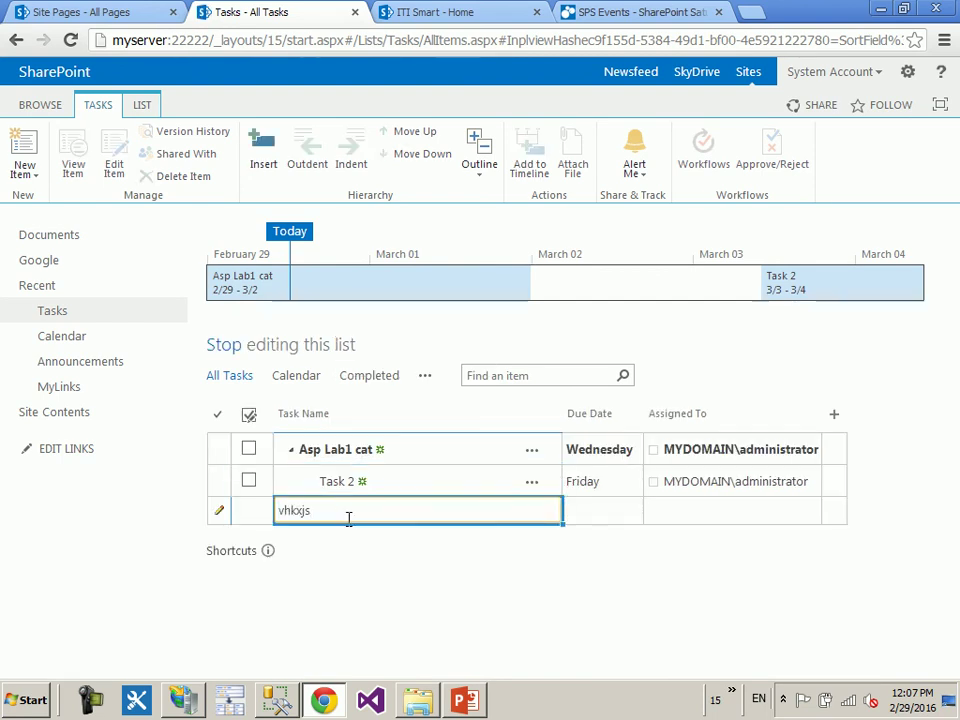
pyautogui.press('BackSpace')
pyautogui.press('BackSpace')
pyautogui.press('BackSpace')
pyautogui.press('BackSpace')
pyautogui.press('BackSpace')
pyautogui.press('BackSpace')
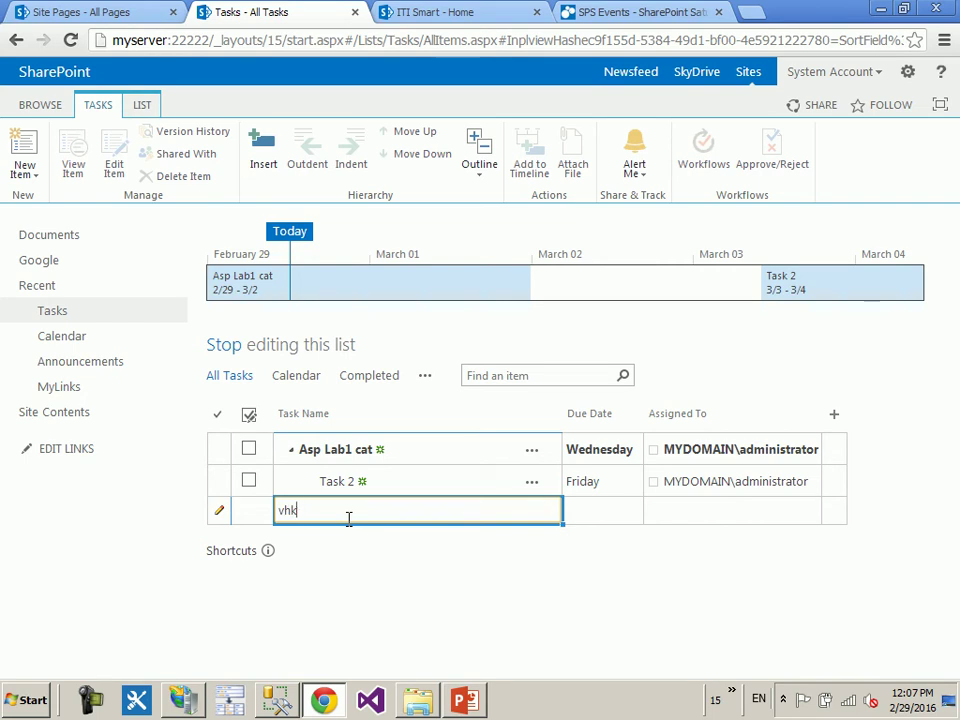
pyautogui.click(268, 552)
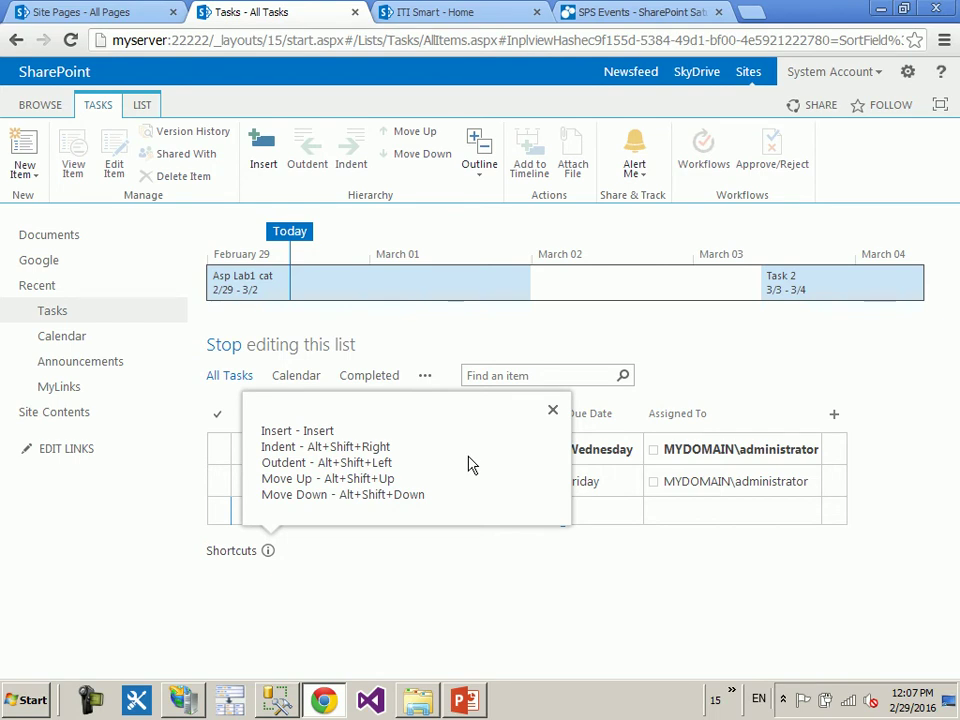
pyautogui.click(552, 411)
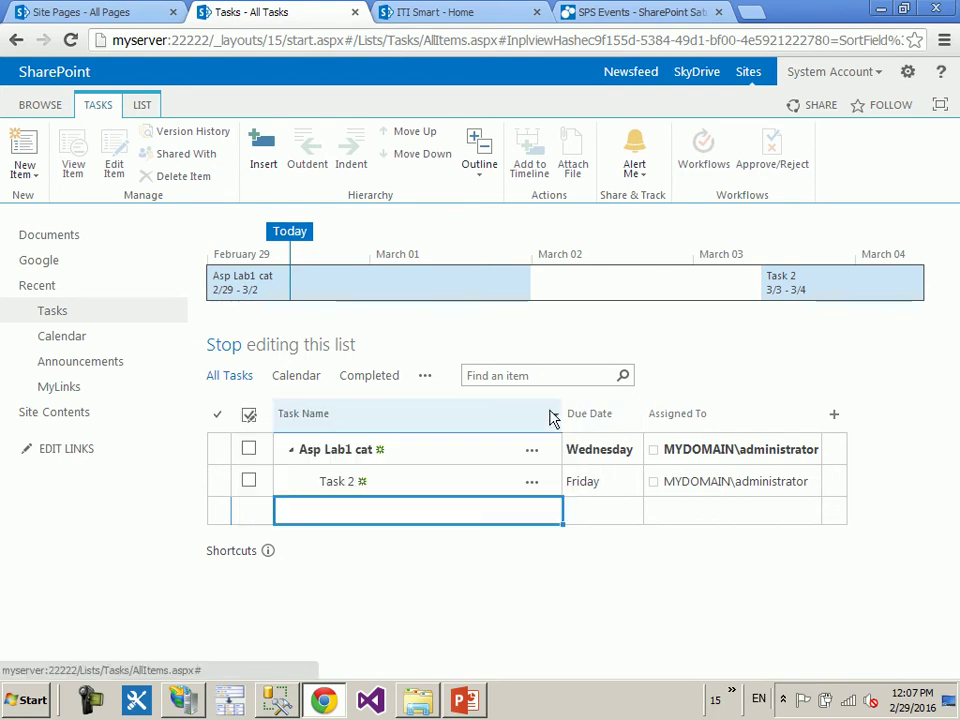
# - Toggle completion on Task 2 and Asp Lab1 cat, then outdent and re-indent Task 2
pyautogui.click(249, 480)
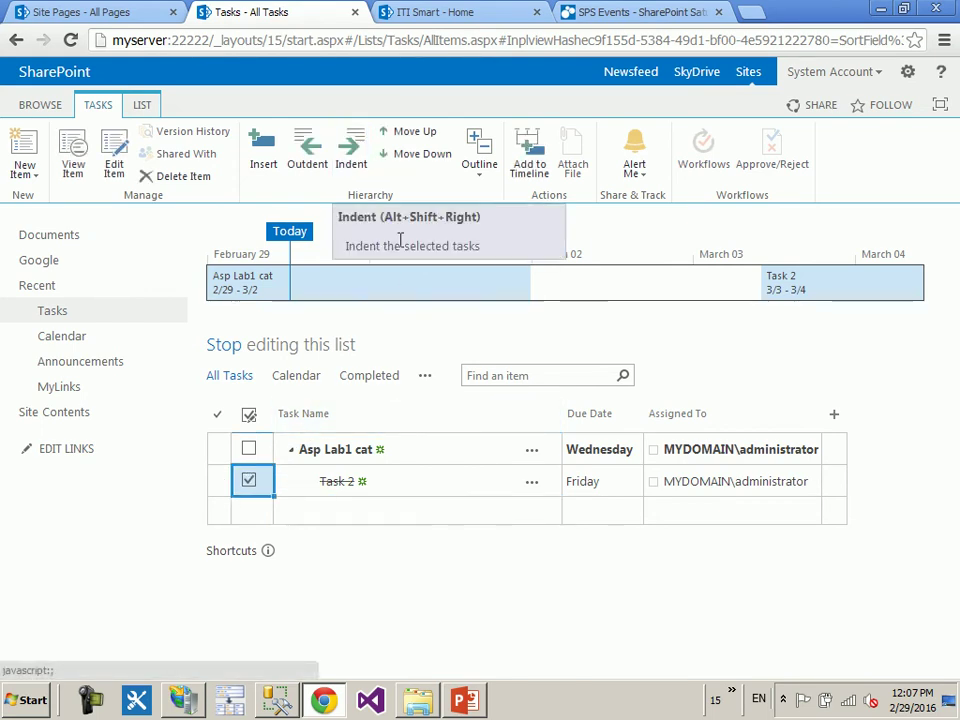
pyautogui.click(249, 449)
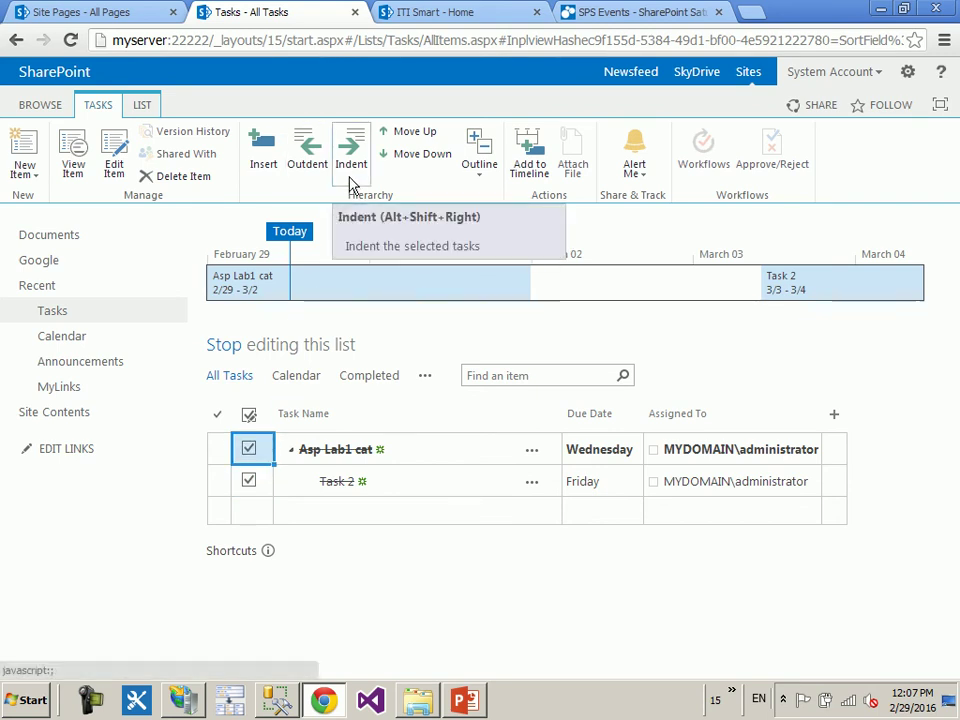
pyautogui.click(249, 452)
pyautogui.click(250, 482)
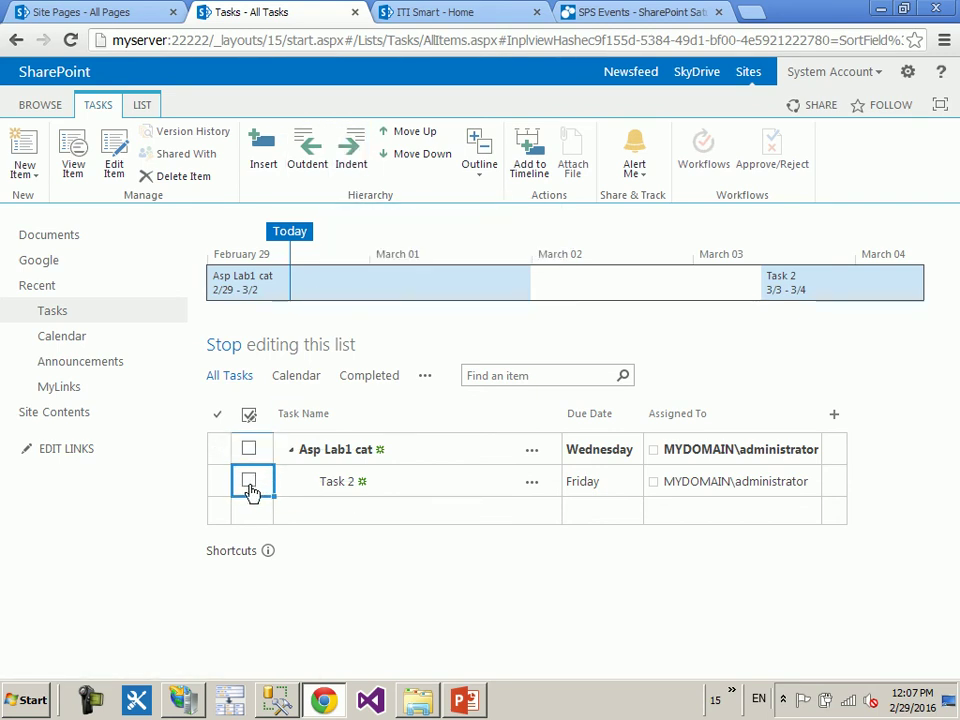
pyautogui.click(249, 482)
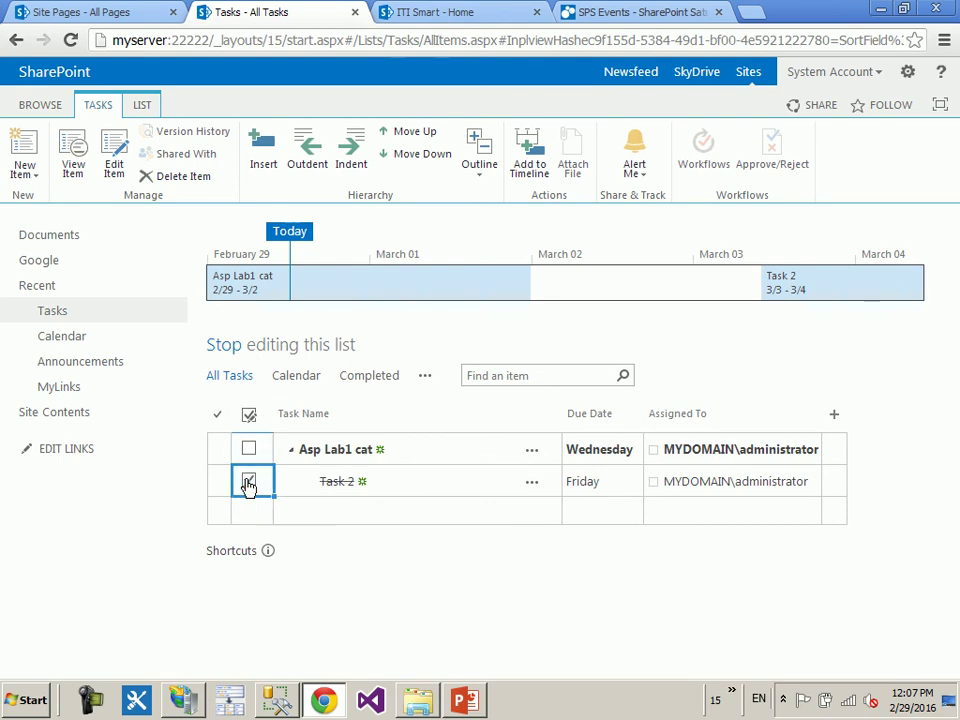
pyautogui.click(307, 150)
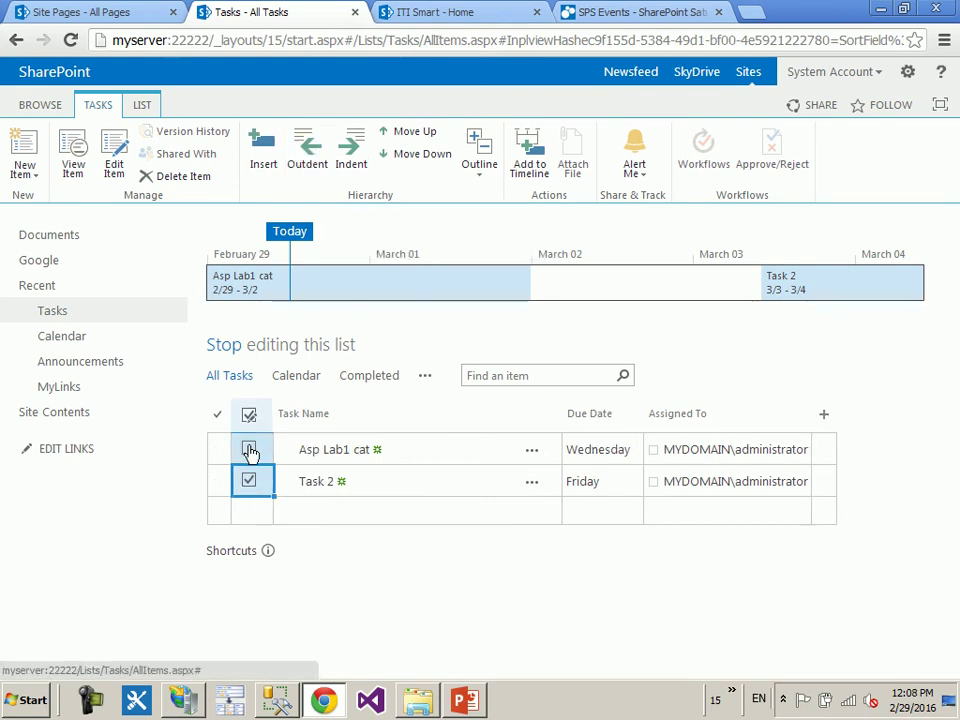
pyautogui.click(351, 160)
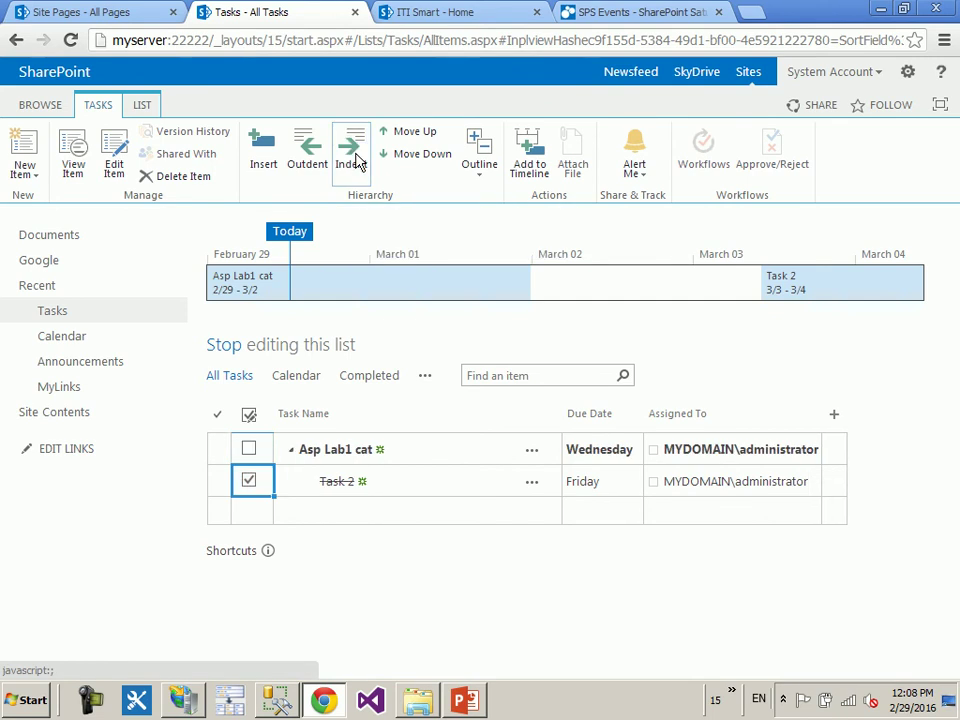
pyautogui.click(290, 452)
pyautogui.click(290, 452)
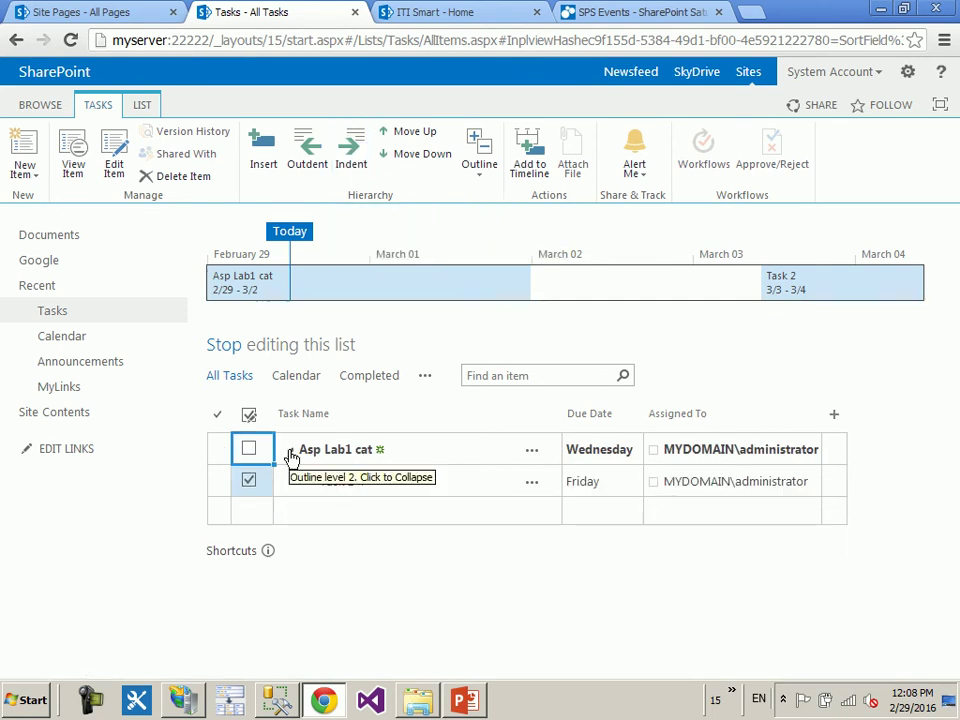
# - Outdent Task 2 to top level, move it above Asp Lab1 cat, and stop editing
pyautogui.click(310, 165)
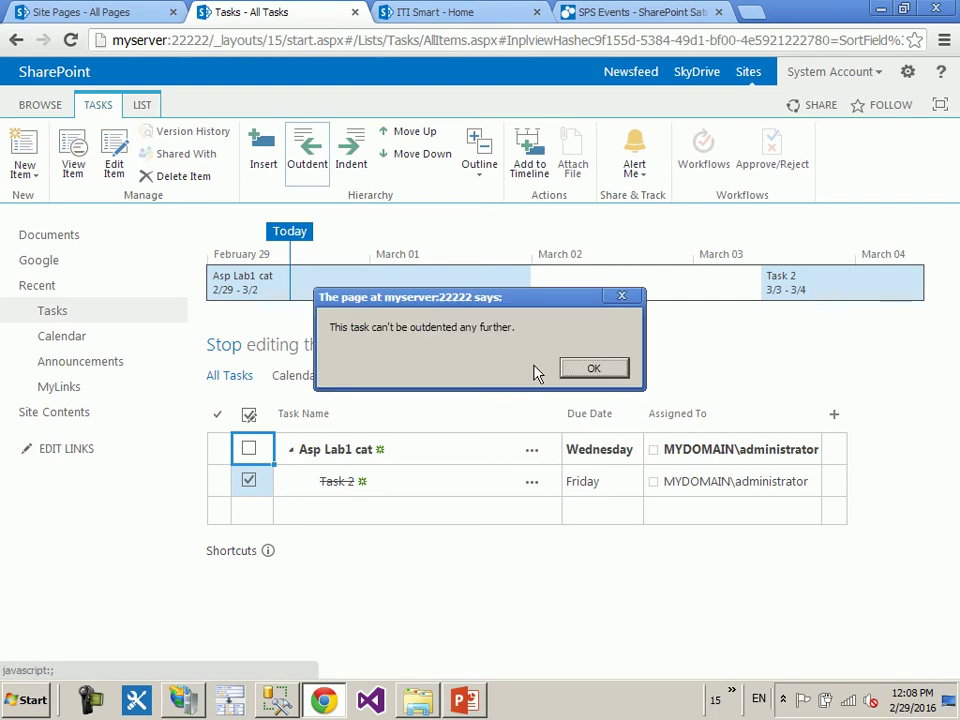
pyautogui.press('Return')
pyautogui.click(279, 484)
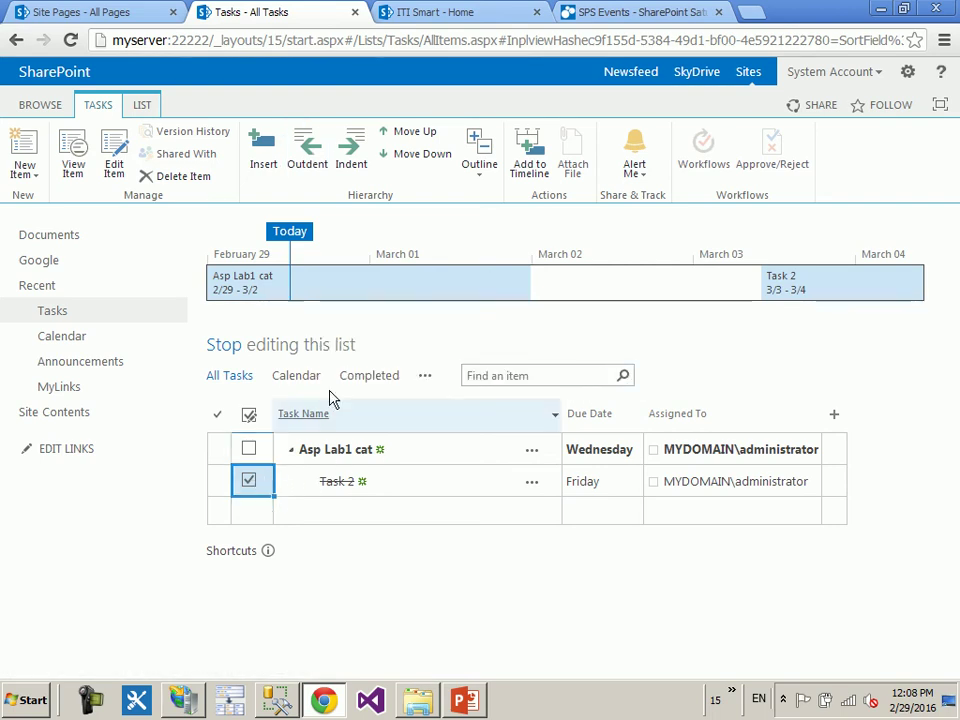
pyautogui.click(318, 162)
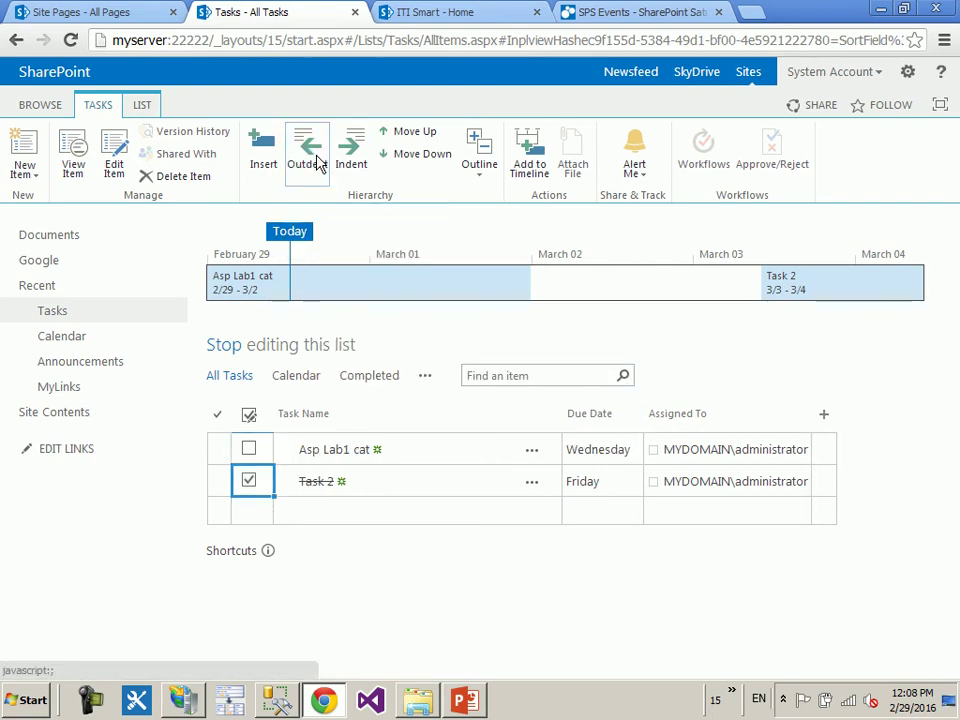
pyautogui.click(428, 137)
pyautogui.click(424, 153)
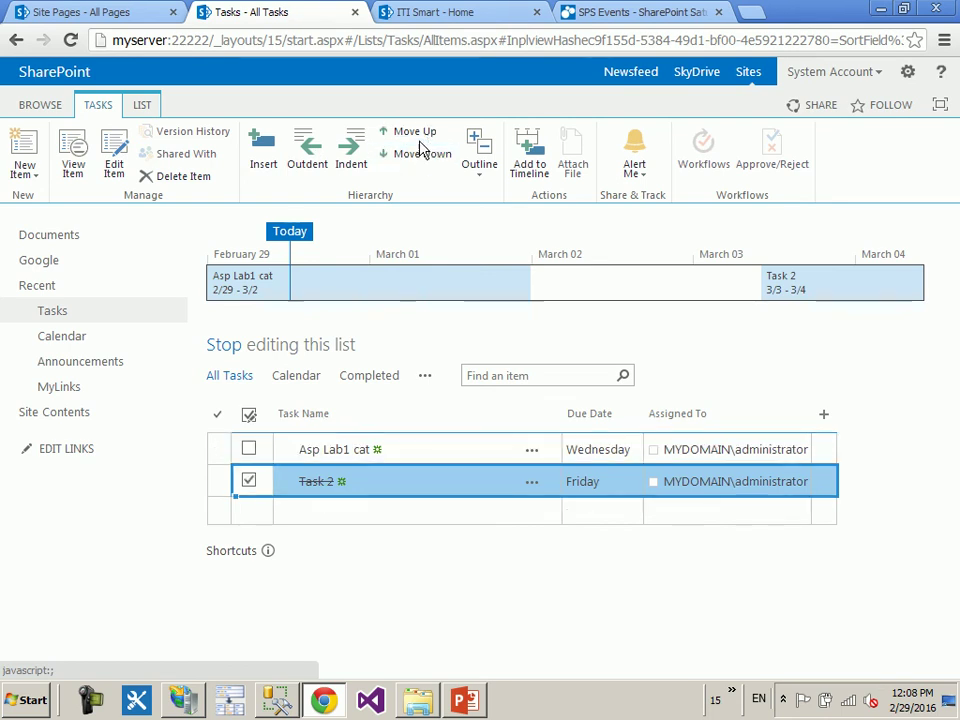
pyautogui.click(421, 137)
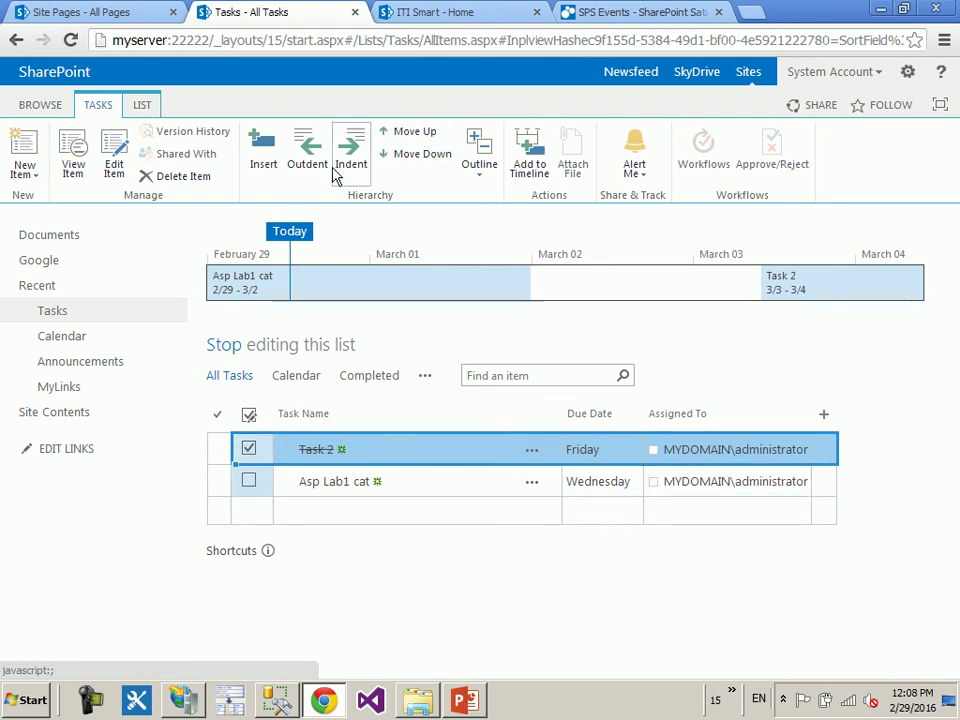
pyautogui.click(239, 357)
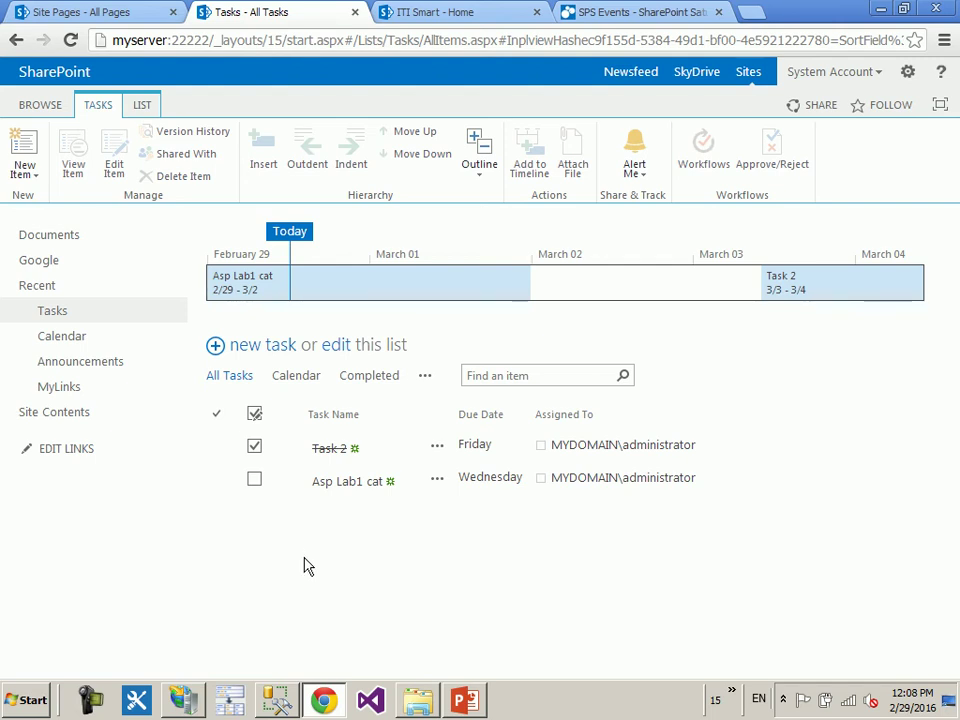
# - Add a Survey app from Site Contents and open its Advanced Options page
pyautogui.click(100, 417)
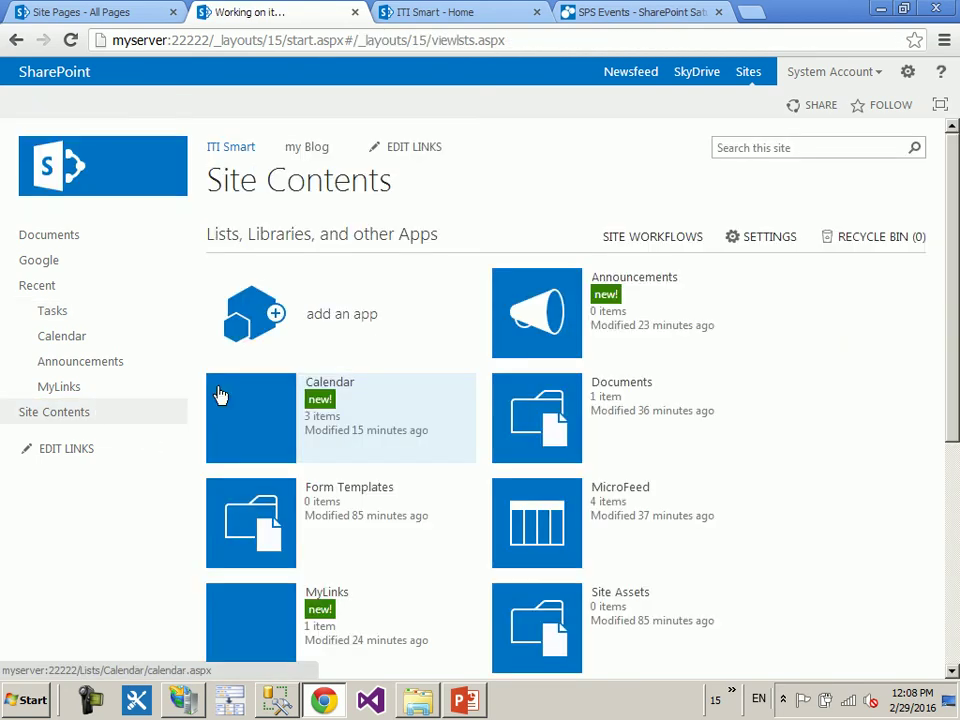
pyautogui.click(248, 302)
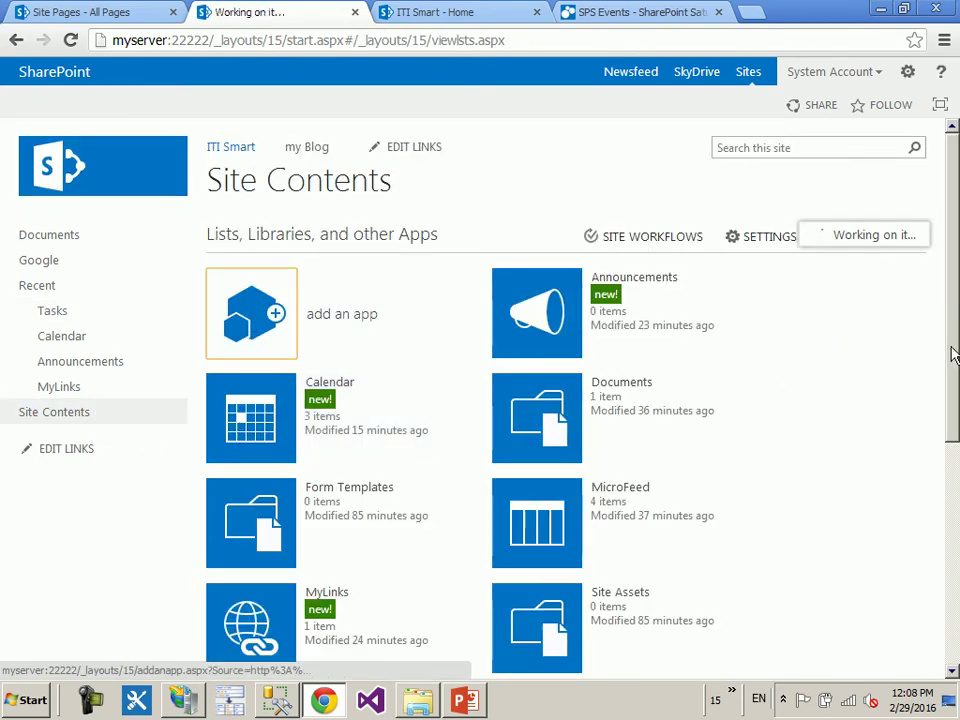
pyautogui.scroll(-5, 844, 360)
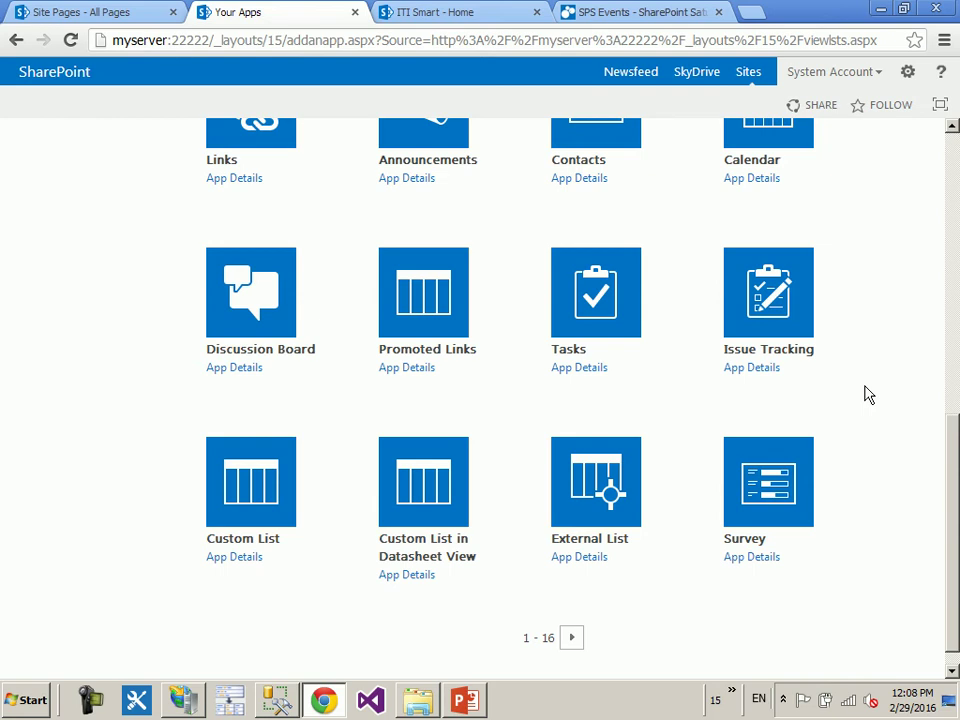
pyautogui.click(757, 490)
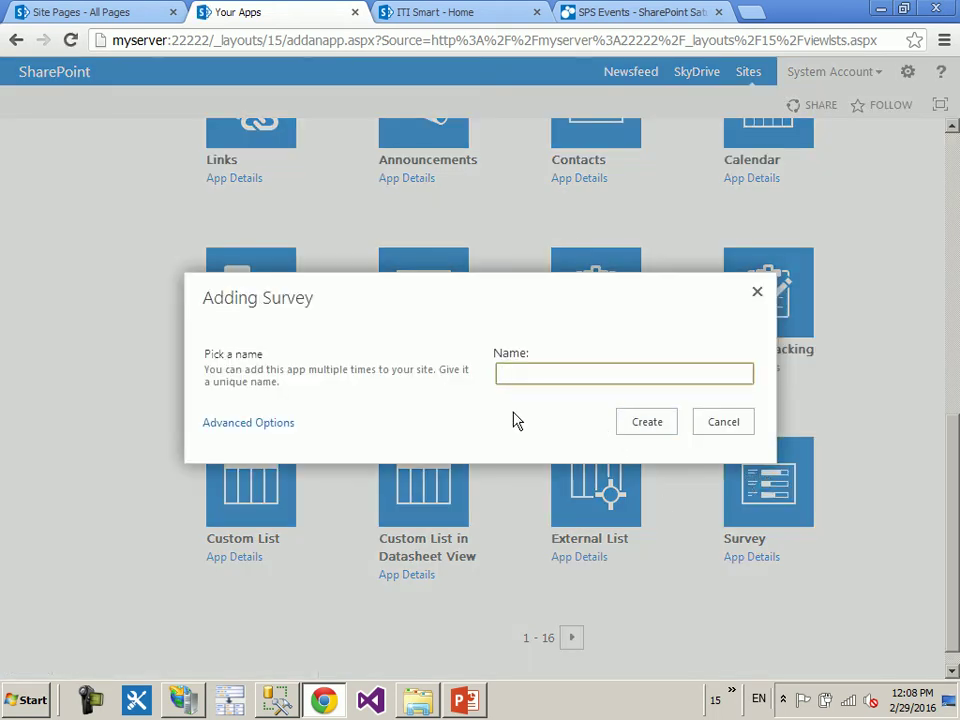
pyautogui.click(257, 430)
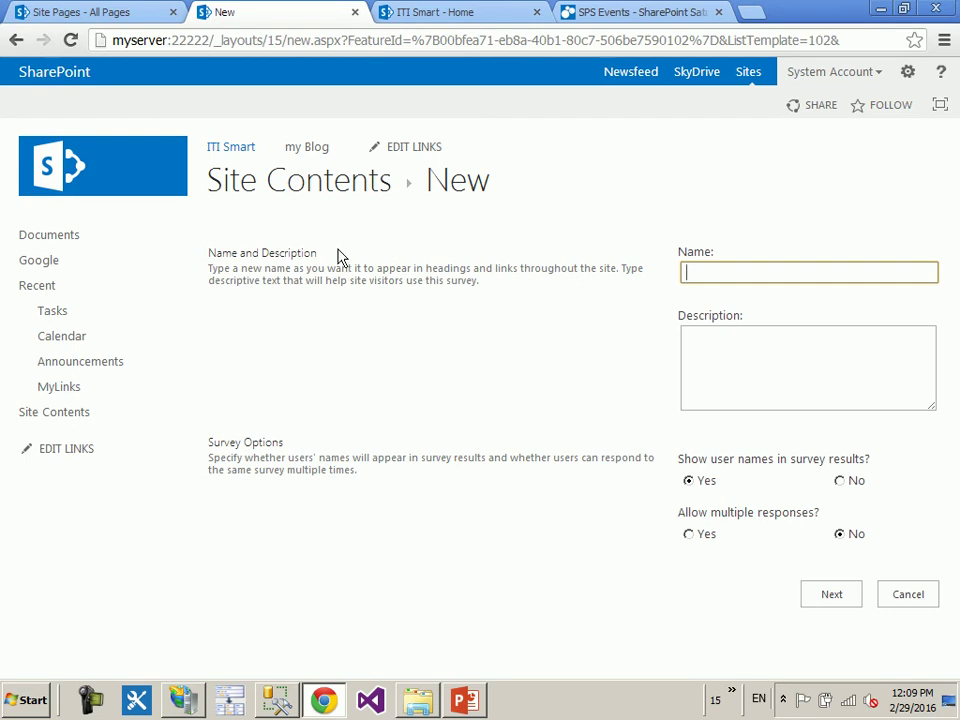
# - Name the survey 'Lect Survey', set Show user names to No and Allow multiple responses to Yes
pyautogui.doubleClick(240, 442)
pyautogui.hotkey('ctrl', 'c')
pyautogui.click(776, 271)
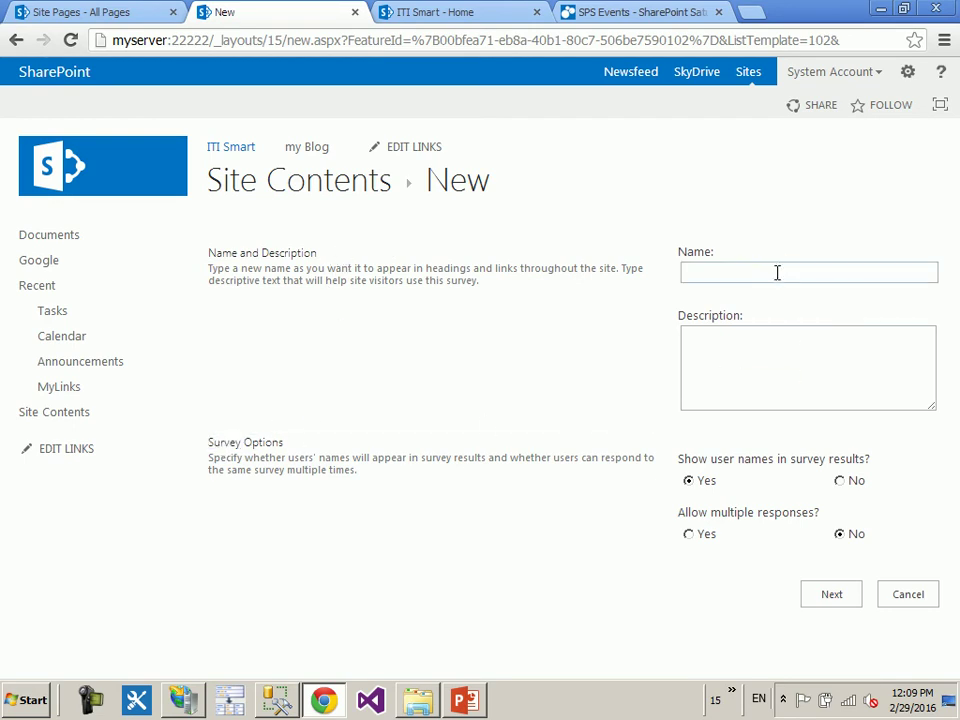
pyautogui.hotkey('ctrl', 'v')
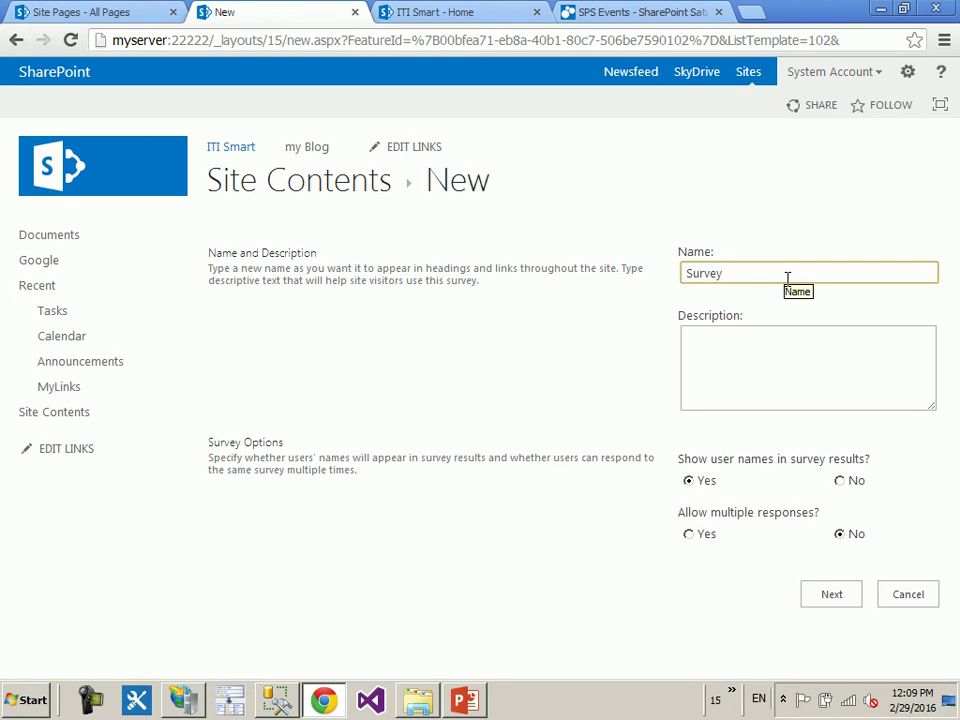
pyautogui.write('Lect')
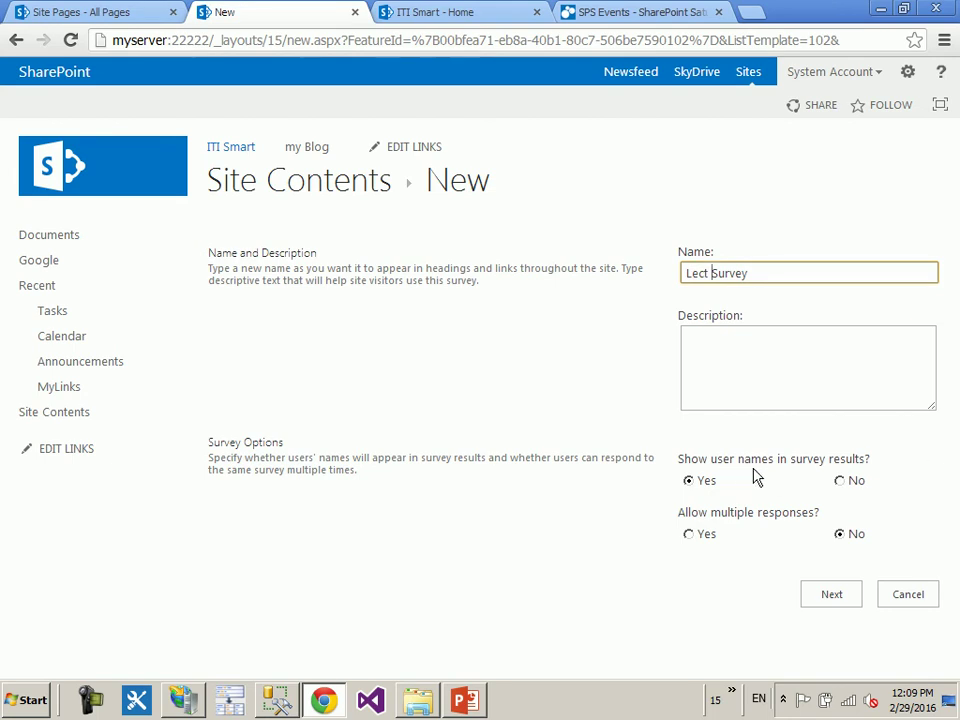
pyautogui.click(843, 482)
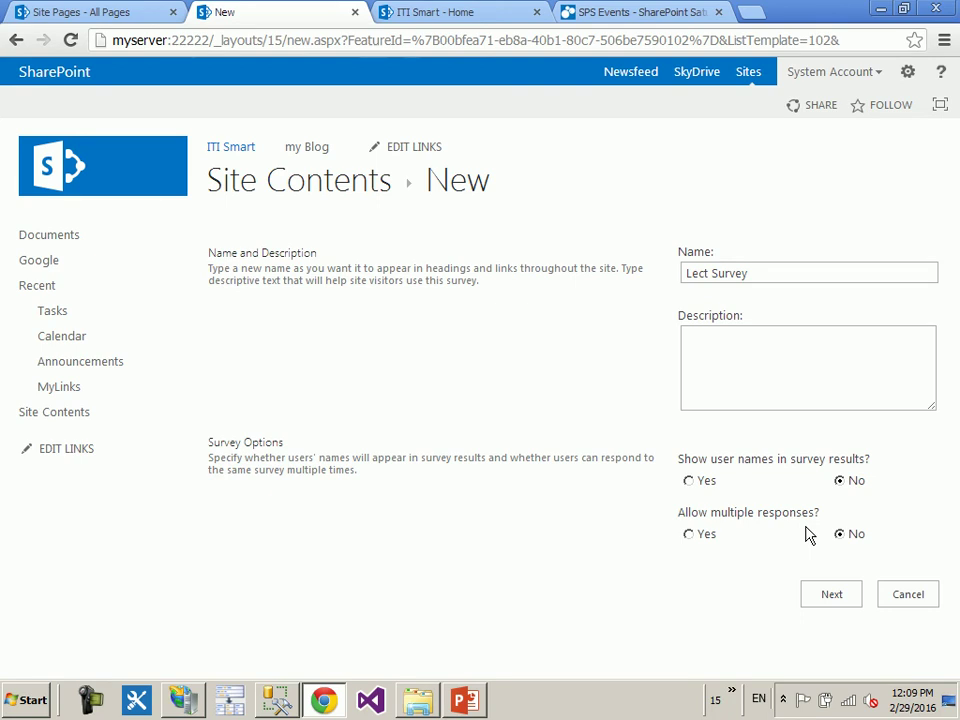
pyautogui.click(690, 535)
pyautogui.click(836, 603)
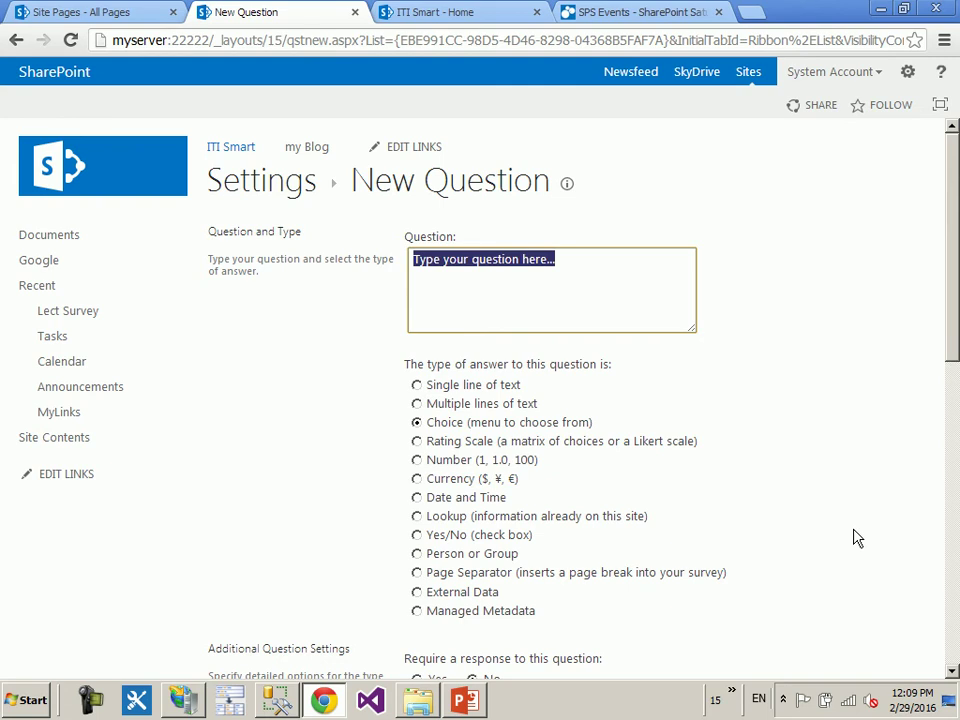
# - Add question 'Q1 ?' as a Choice question displayed as a Drop-Down Menu and finish
pyautogui.write('Q1 ?')
pyautogui.scroll(-1, 708, 327)
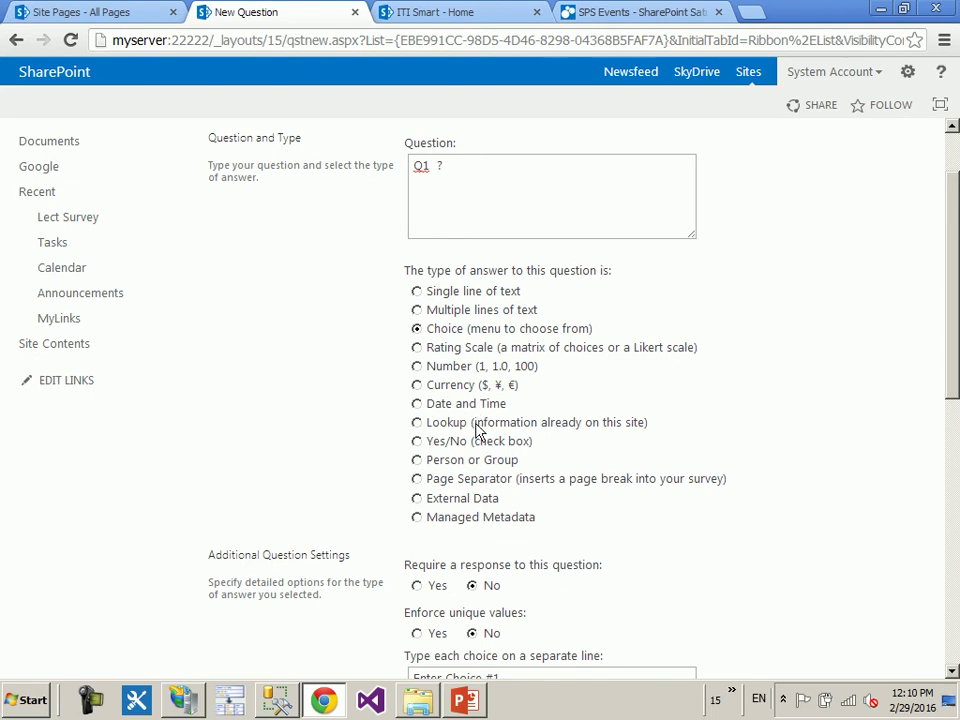
pyautogui.scroll(-3, 701, 444)
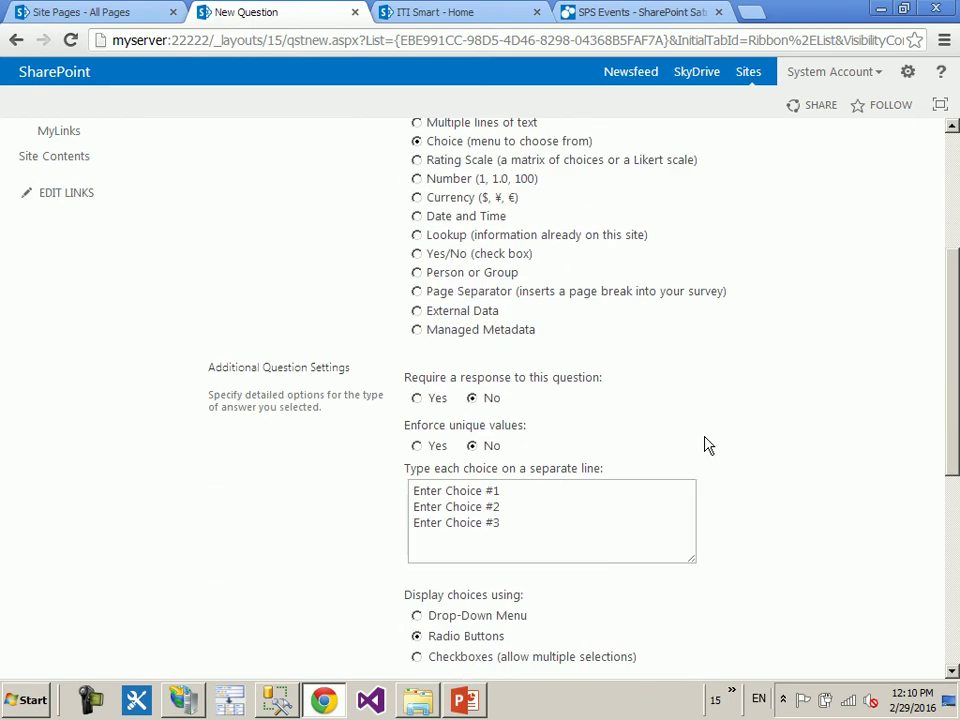
pyautogui.moveTo(594, 439); pyautogui.dragTo(291, 375)
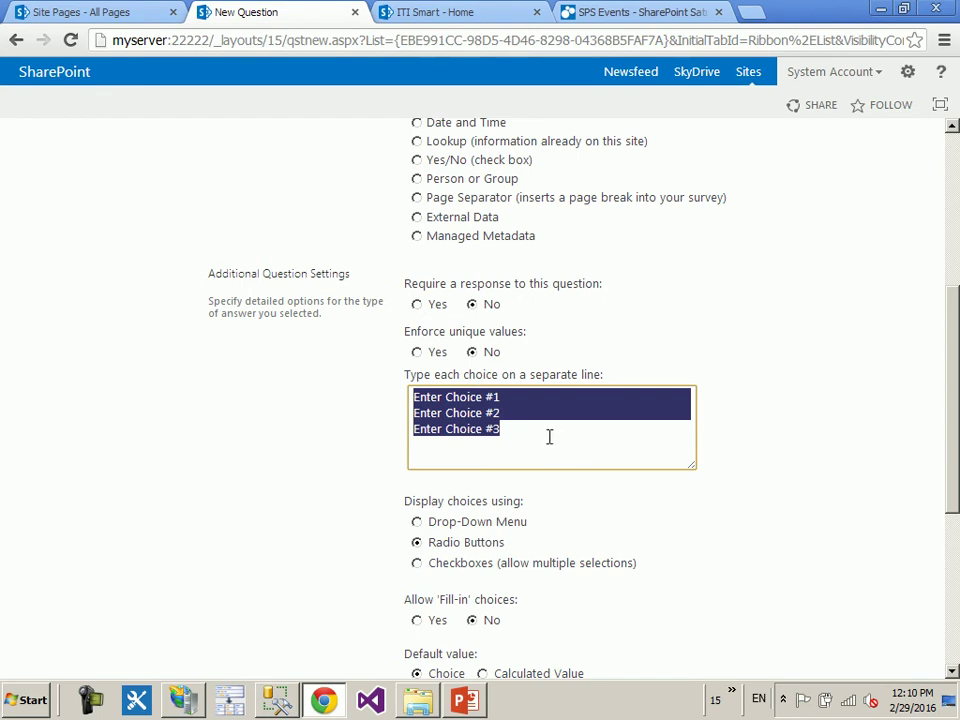
pyautogui.click(311, 414)
pyautogui.scroll(-1, 561, 467)
pyautogui.scroll(-1, 558, 465)
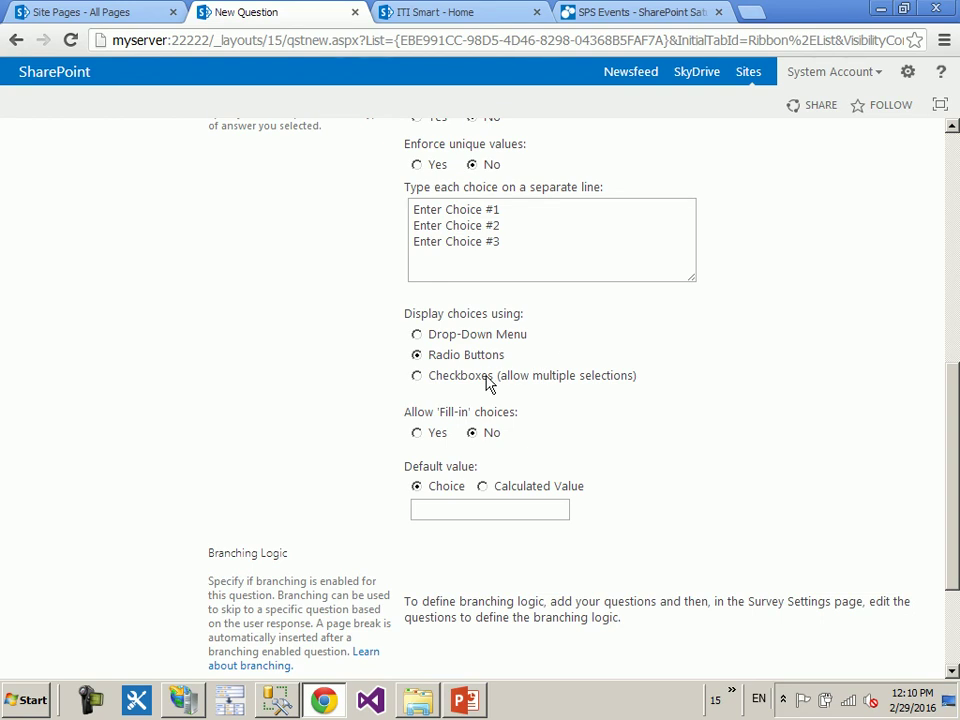
pyautogui.click(418, 335)
pyautogui.scroll(-3, 790, 343)
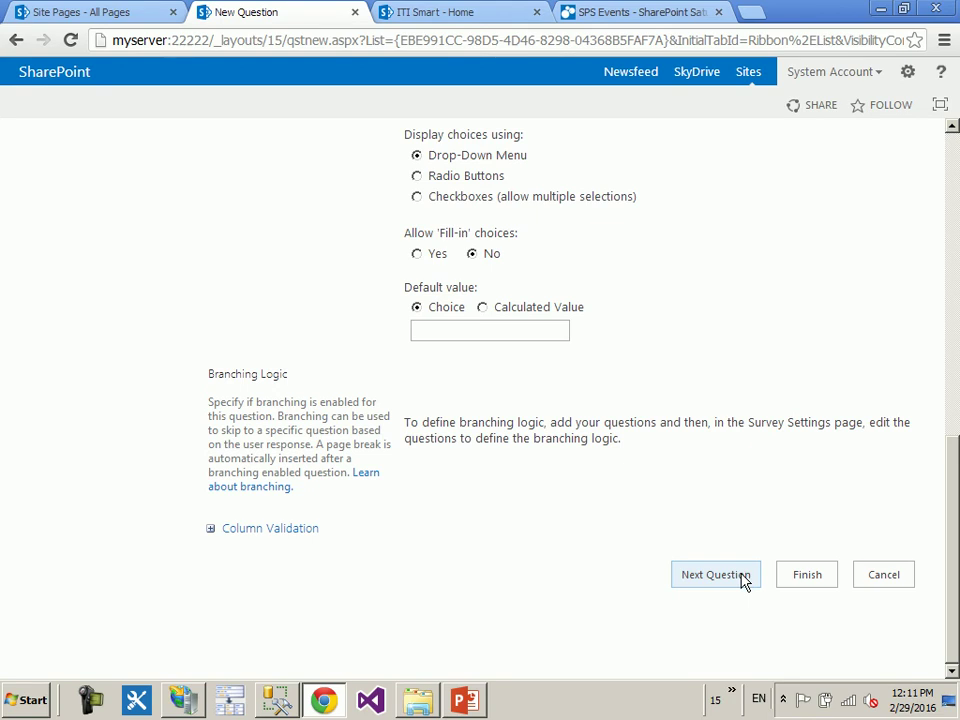
pyautogui.click(797, 578)
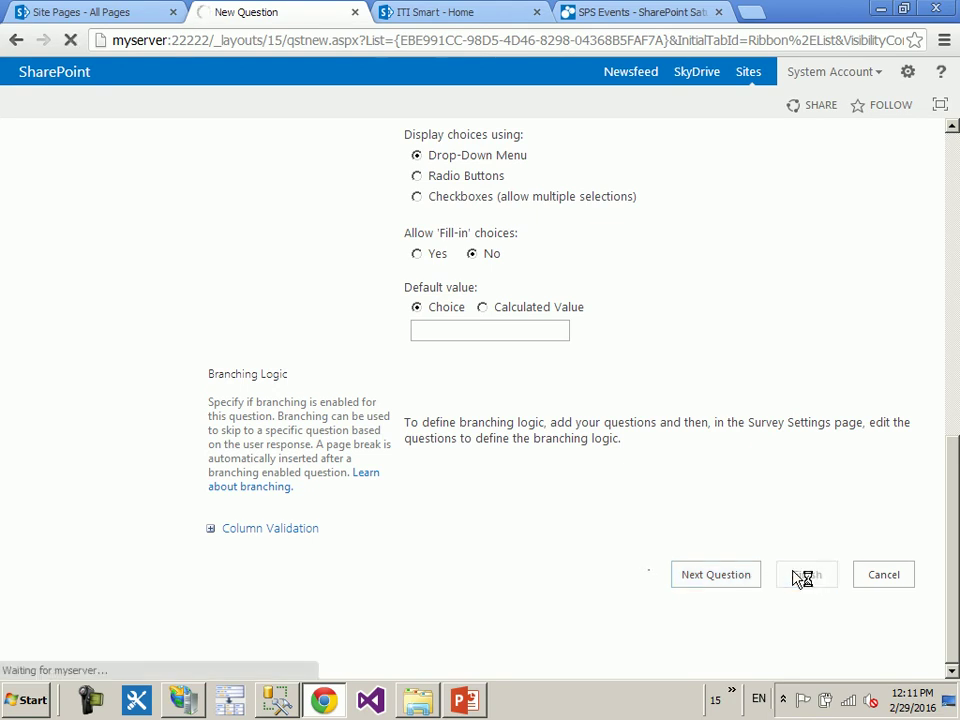
# - Submit Lect Survey responses answering Enter Choice #2 for Q1, then view the graphical summary
pyautogui.click(274, 207)
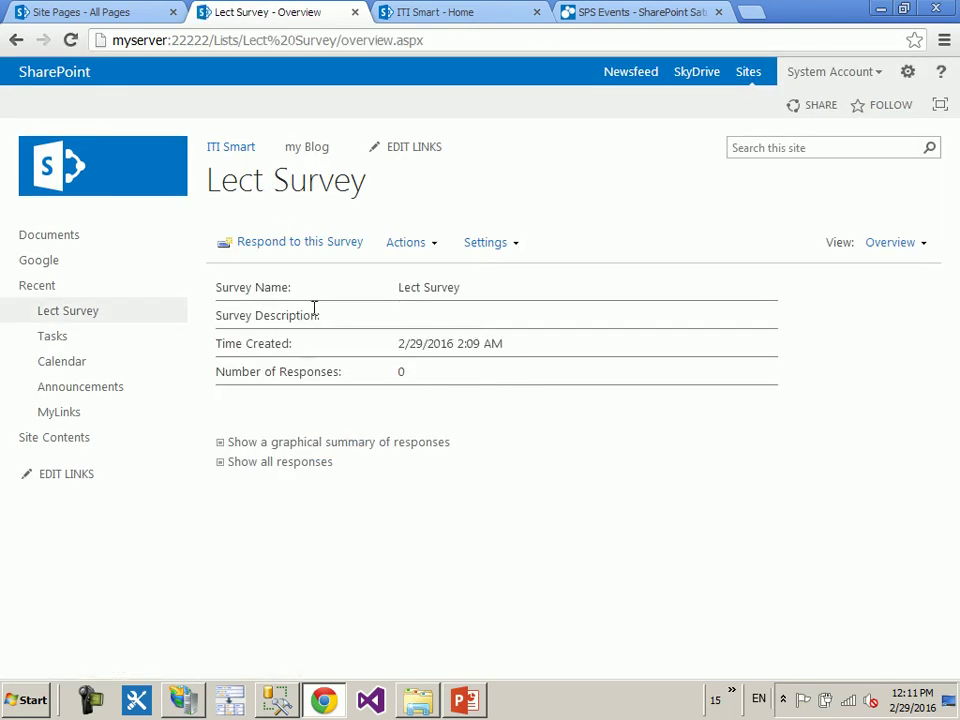
pyautogui.click(289, 251)
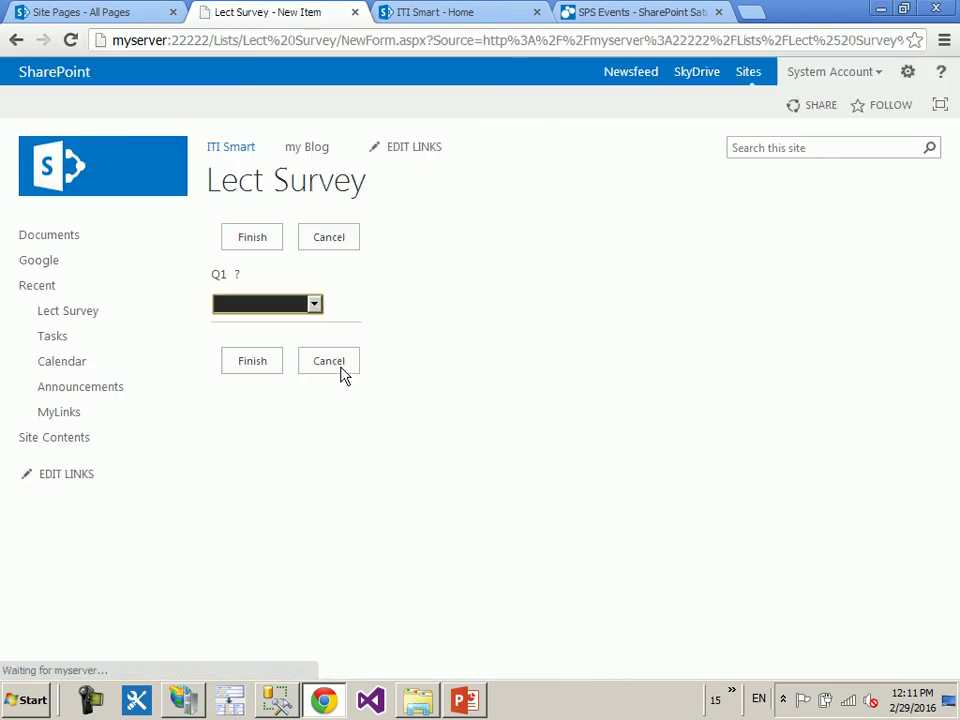
pyautogui.click(313, 306)
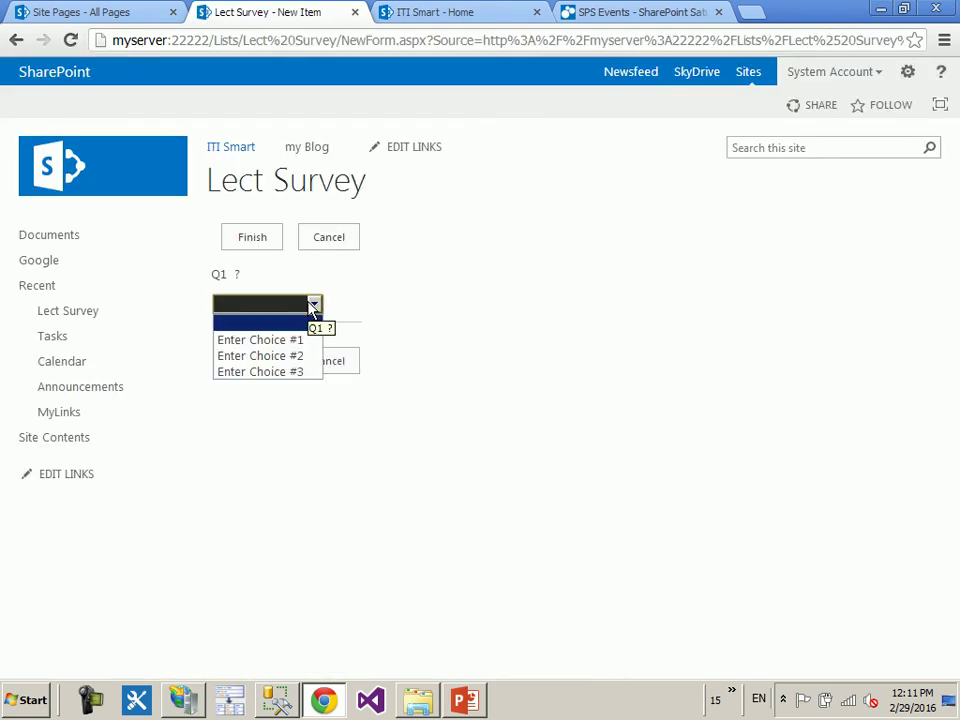
pyautogui.click(290, 357)
pyautogui.click(262, 244)
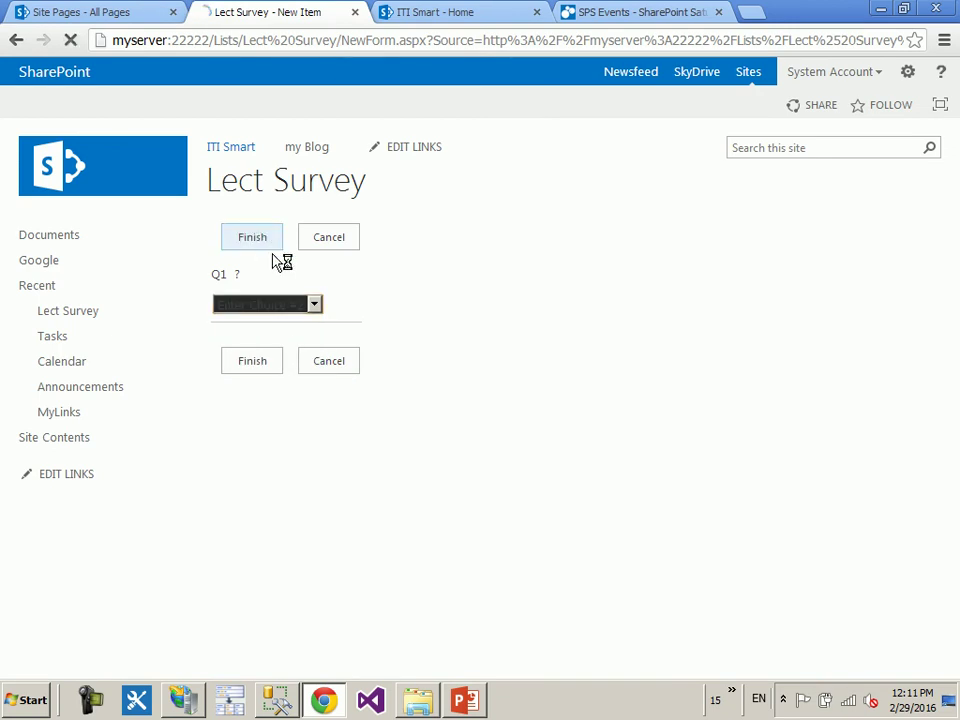
pyautogui.click(289, 247)
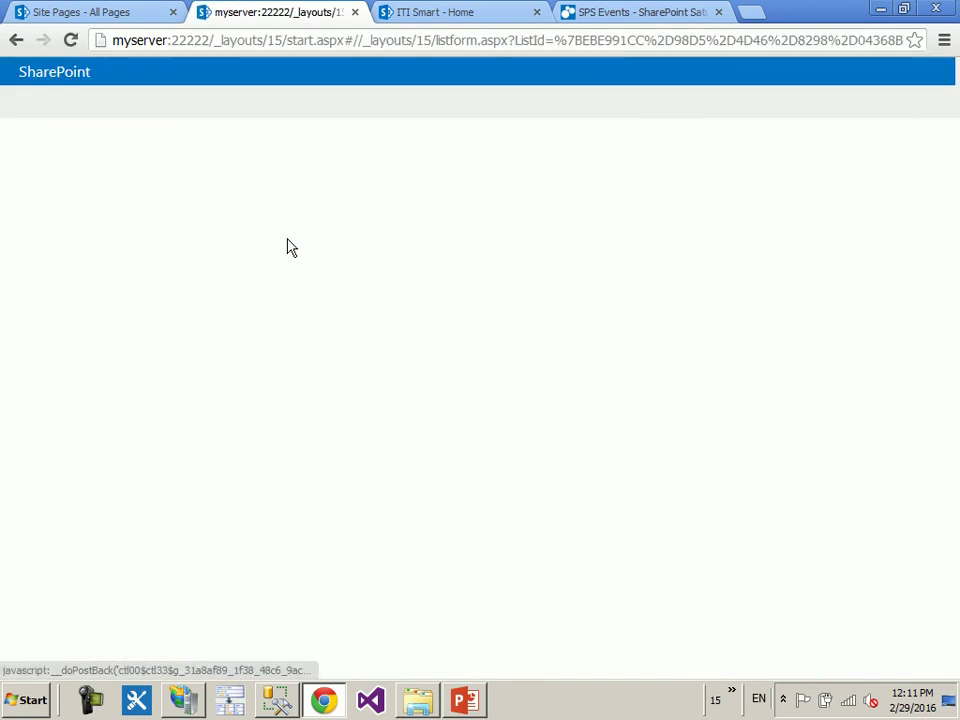
pyautogui.click(278, 245)
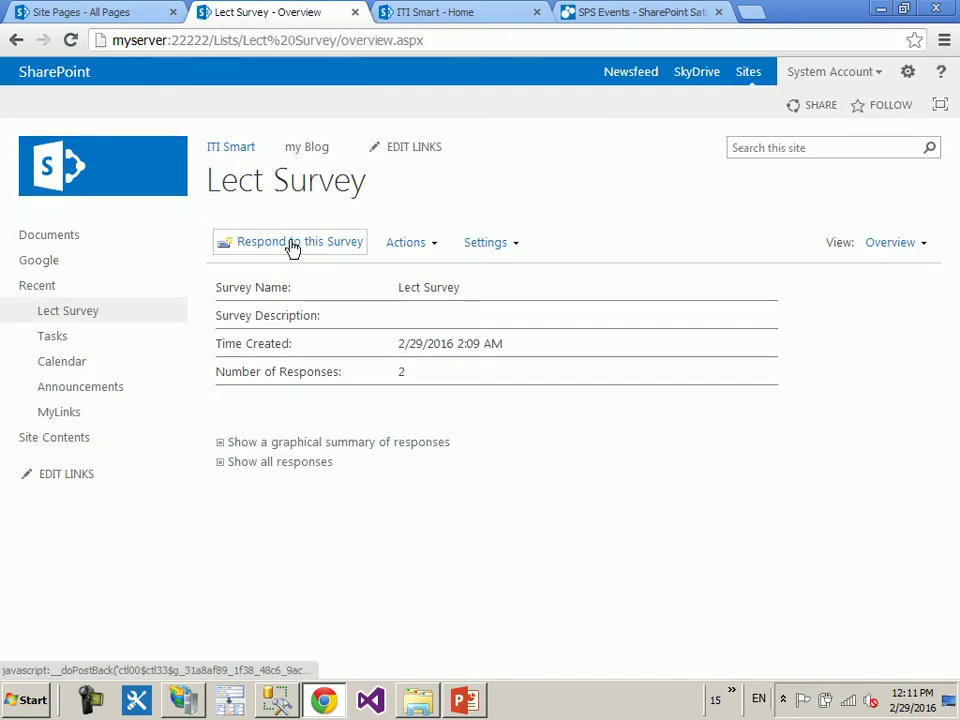
pyautogui.click(291, 248)
pyautogui.click(279, 304)
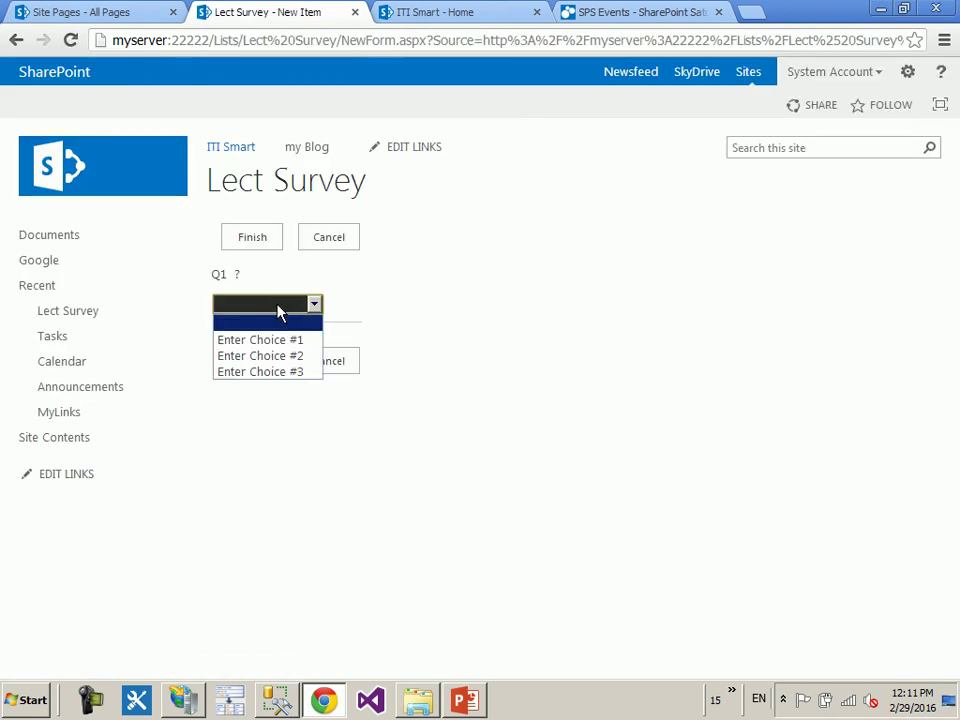
pyautogui.click(250, 355)
pyautogui.click(266, 242)
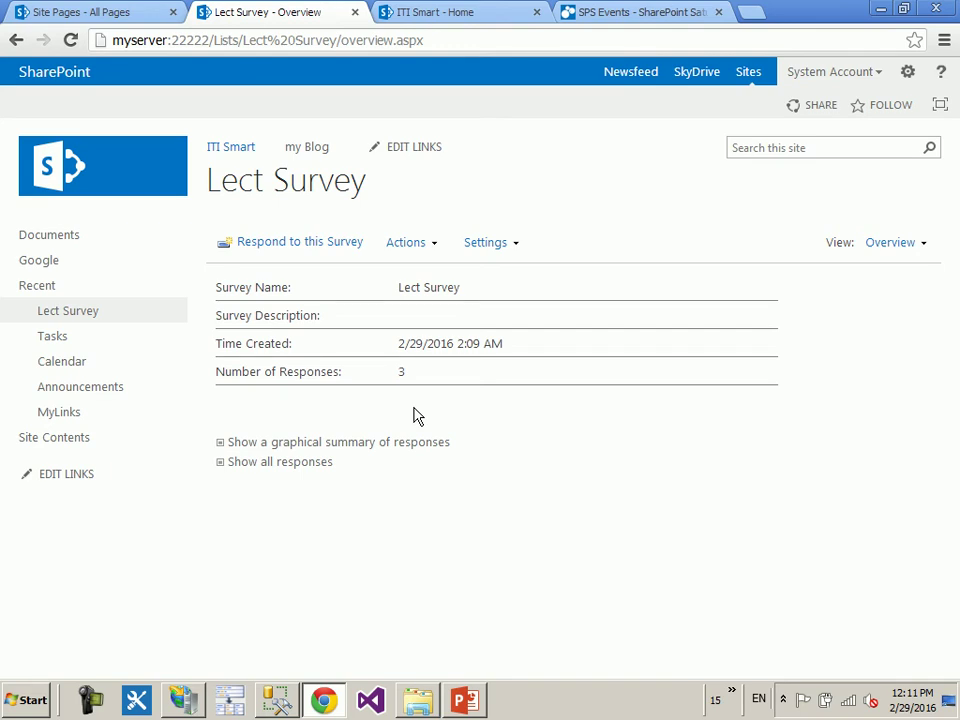
pyautogui.click(404, 443)
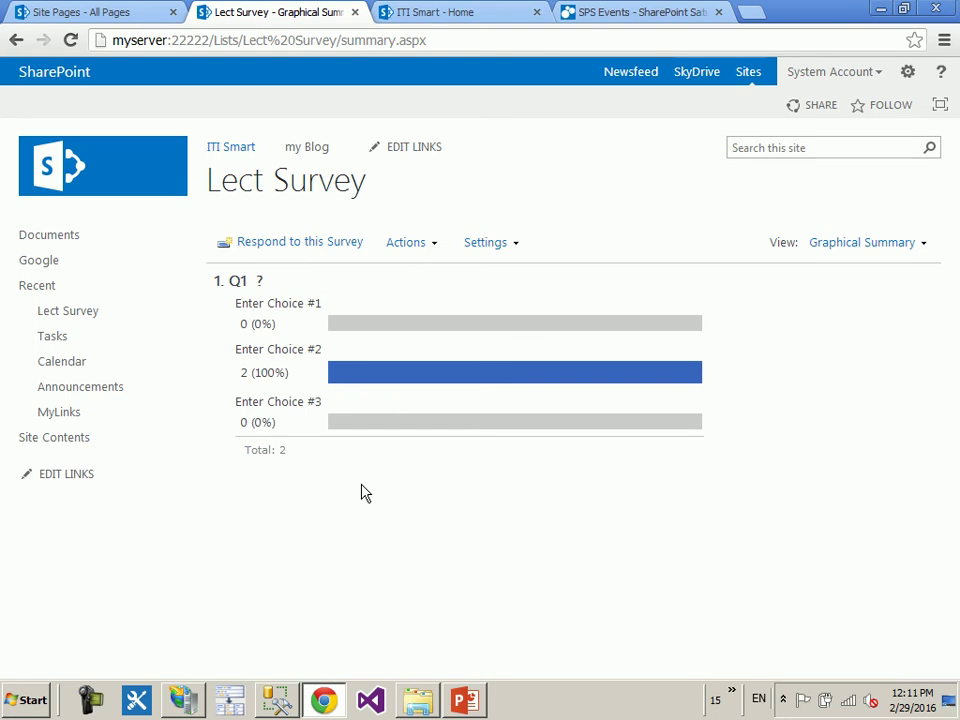
# - Submit one more Q1 response, cancel another, and reopen the graphical summary
pyautogui.hotkey('alt', 'Left')
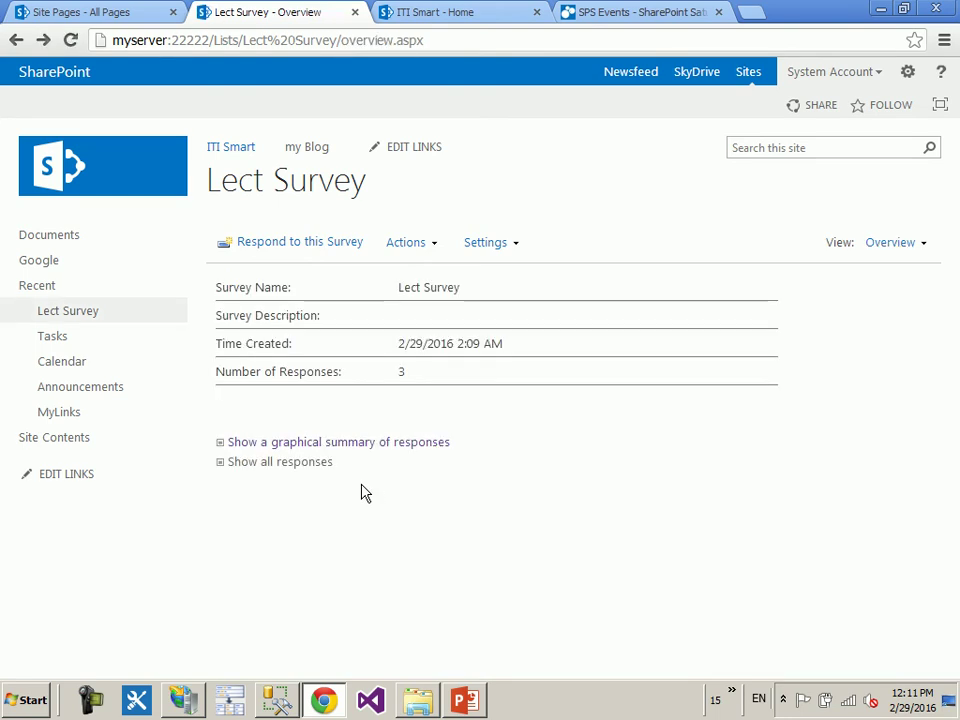
pyautogui.click(305, 253)
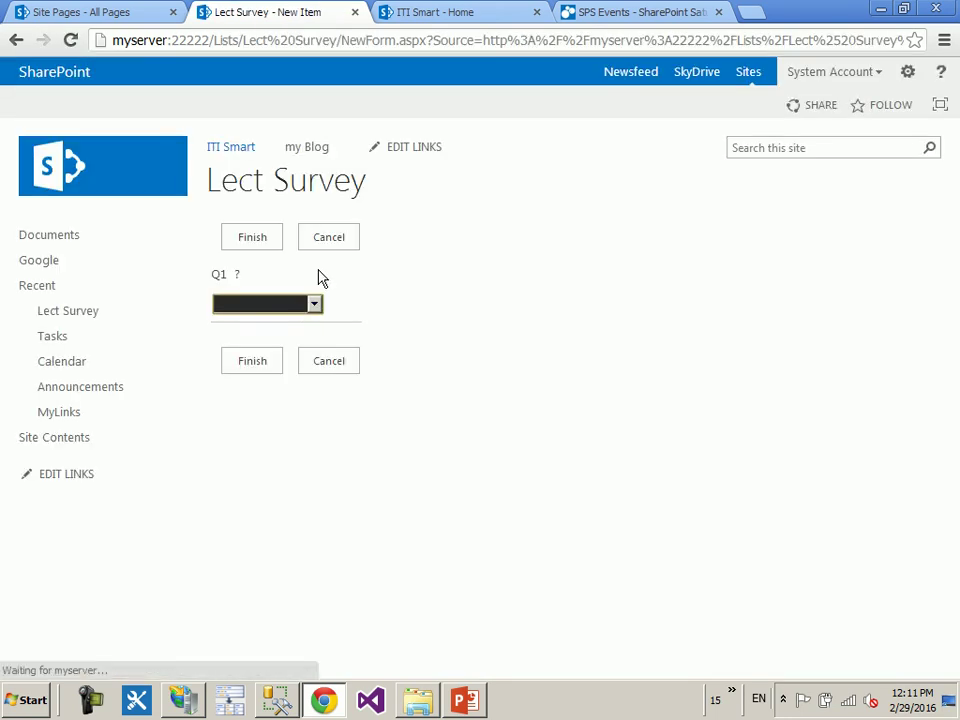
pyautogui.click(296, 304)
pyautogui.click(283, 324)
pyautogui.click(253, 366)
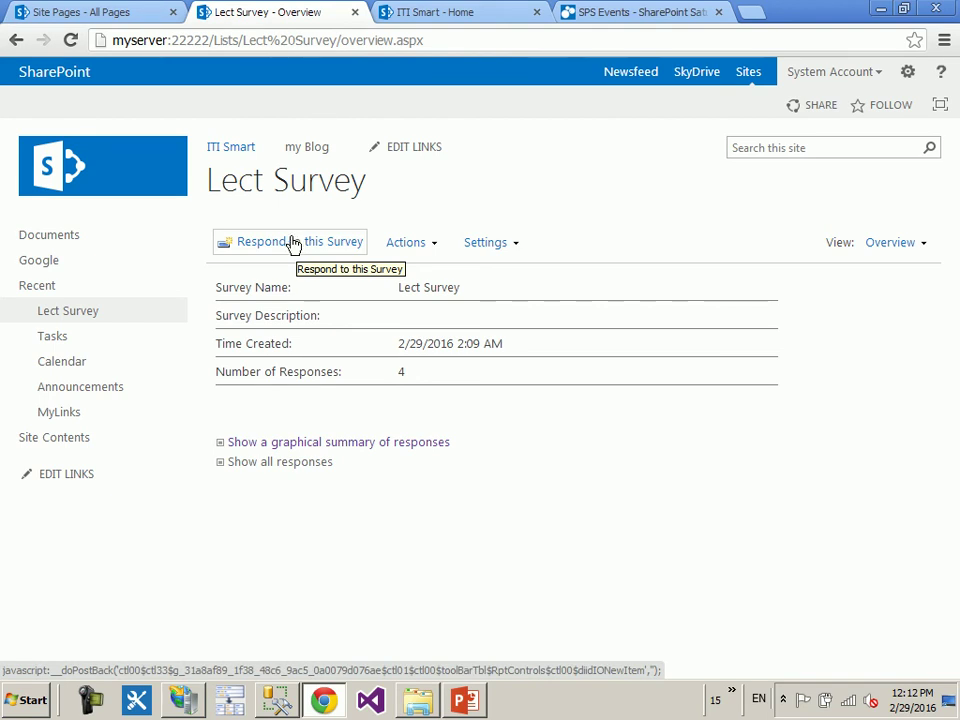
pyautogui.click(293, 243)
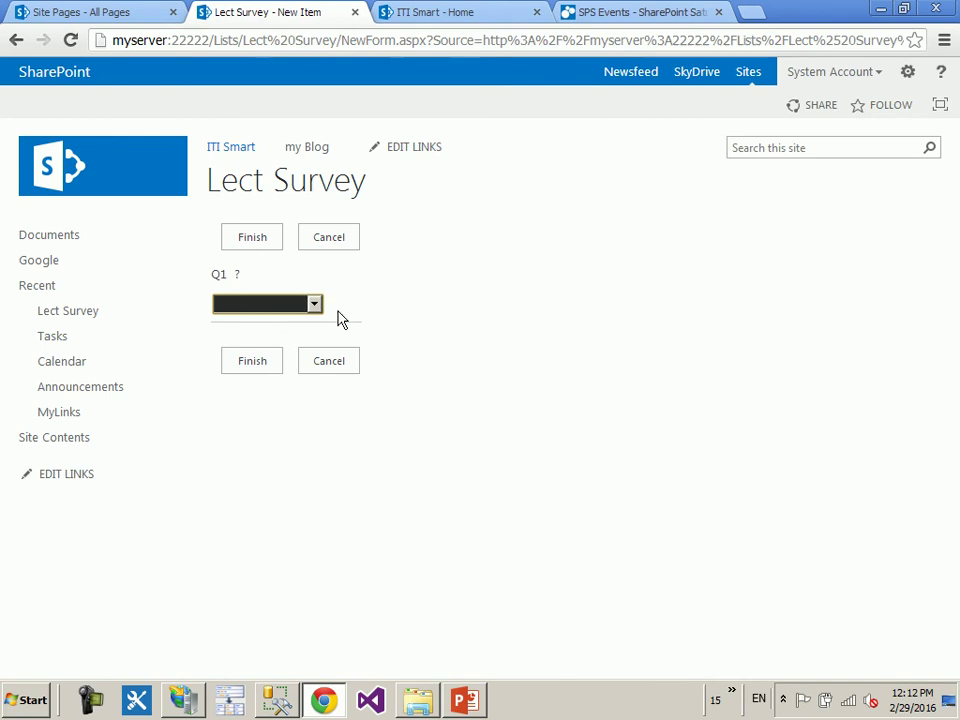
pyautogui.click(343, 361)
pyautogui.click(335, 445)
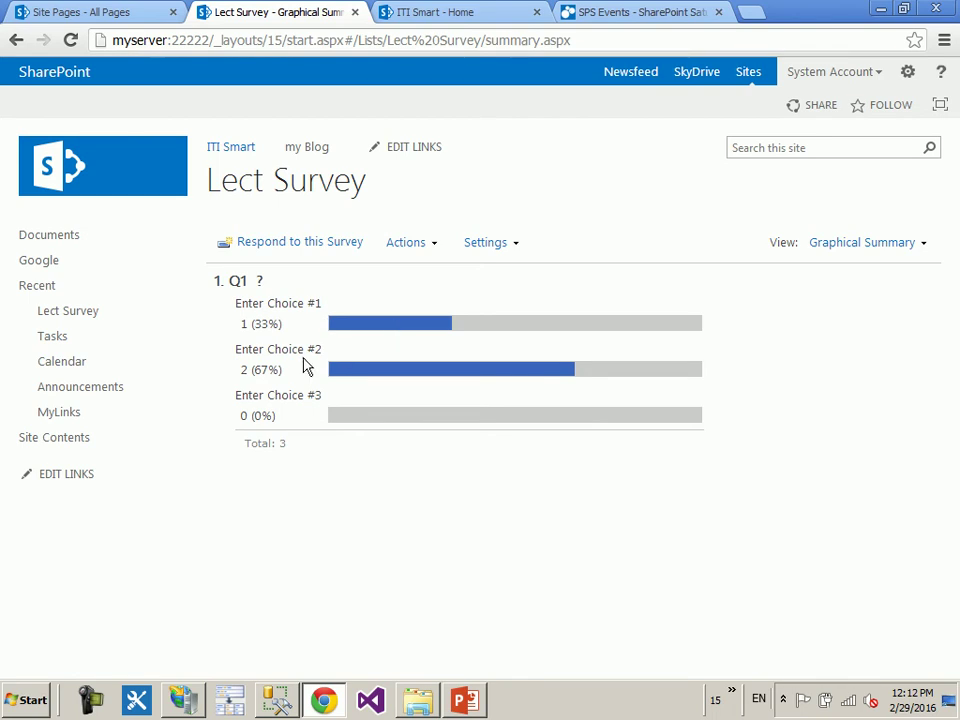
# - Switch to the All Responses view, browse Actions and Settings, then go to Site Contents
pyautogui.click(845, 248)
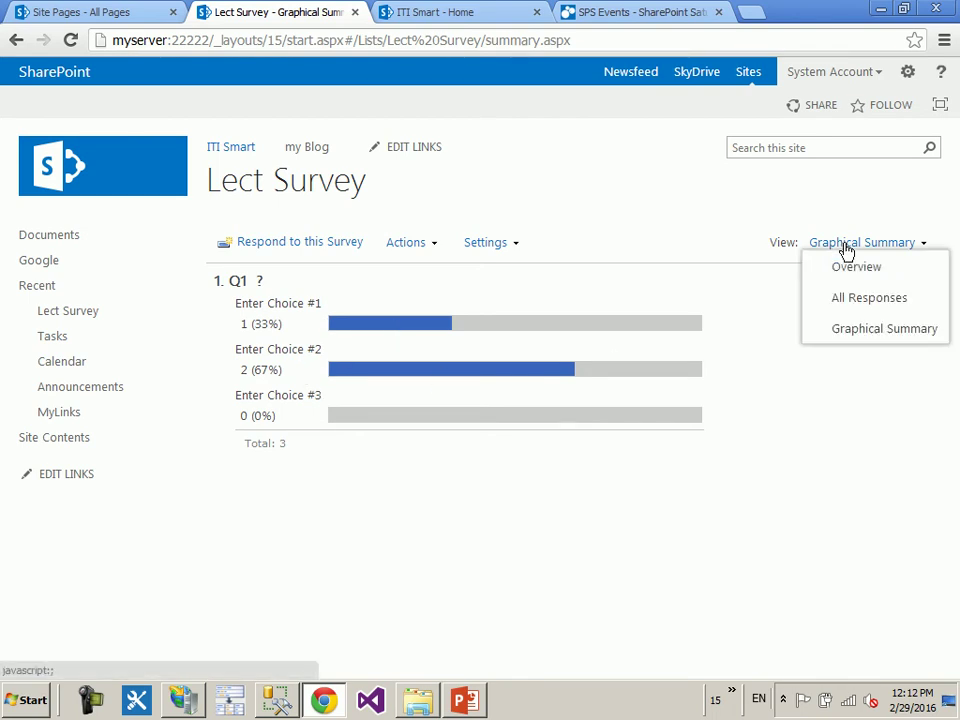
pyautogui.click(868, 300)
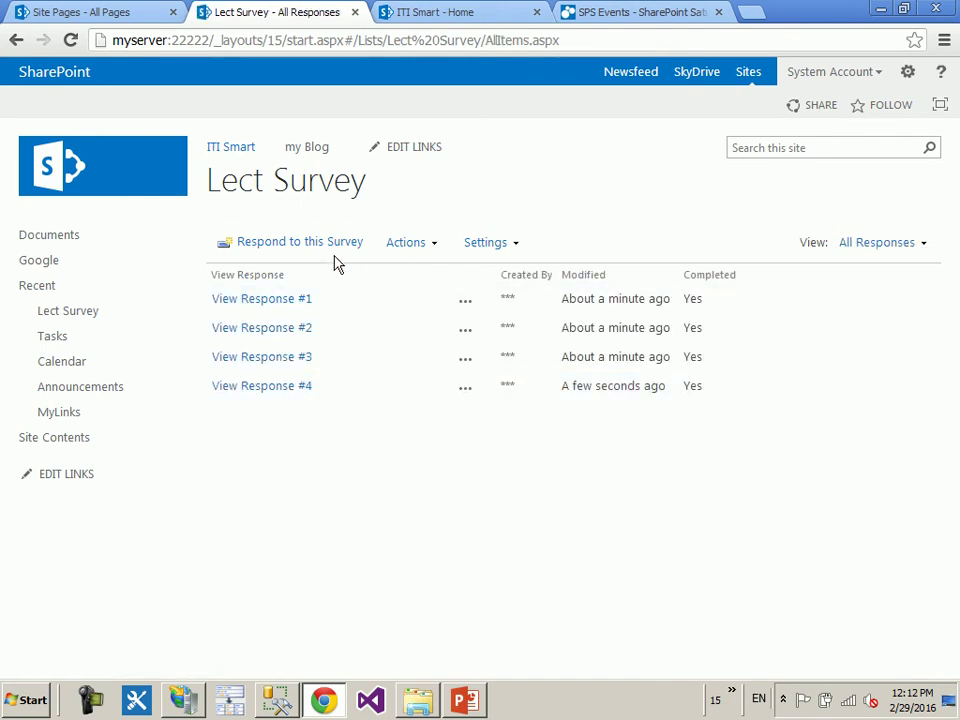
pyautogui.click(431, 248)
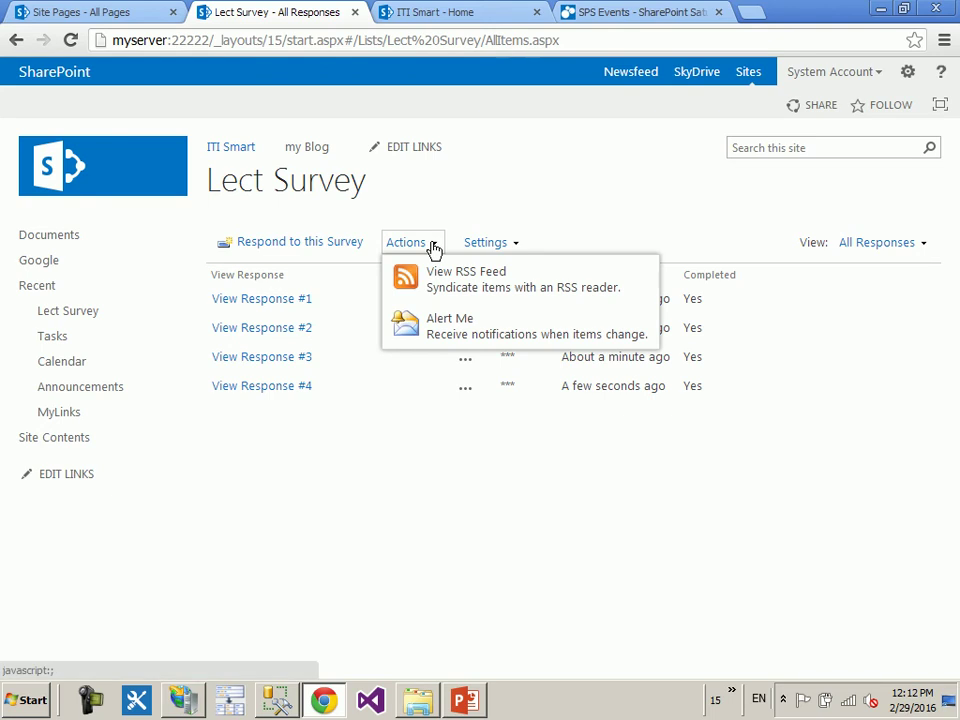
pyautogui.click(506, 243)
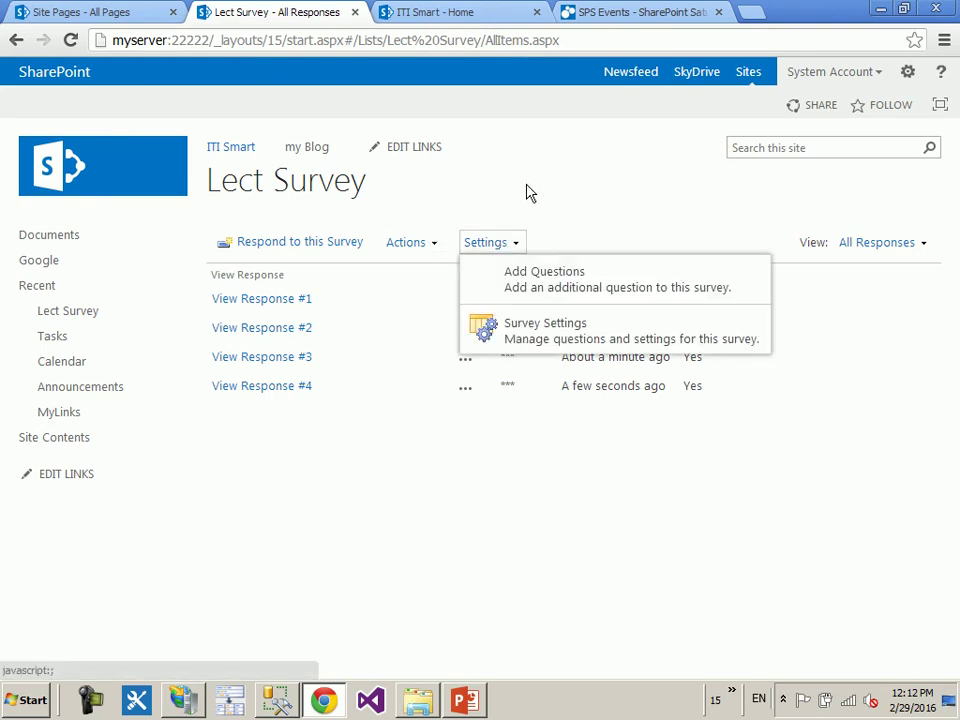
pyautogui.click(15, 41)
pyautogui.click(15, 41)
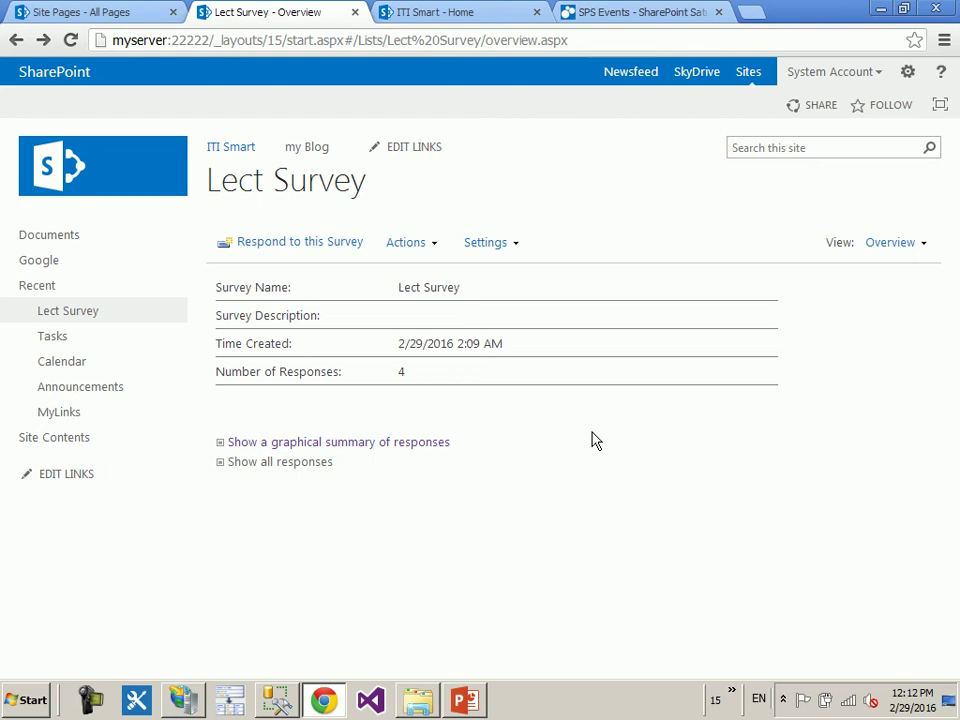
pyautogui.click(72, 447)
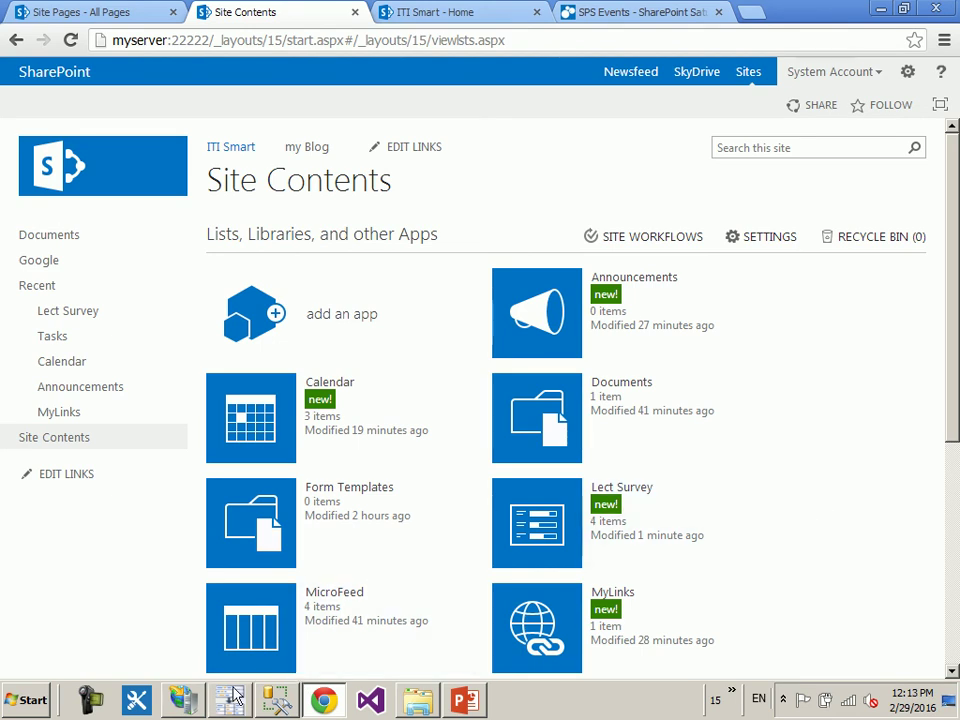
pyautogui.click(170, 710)
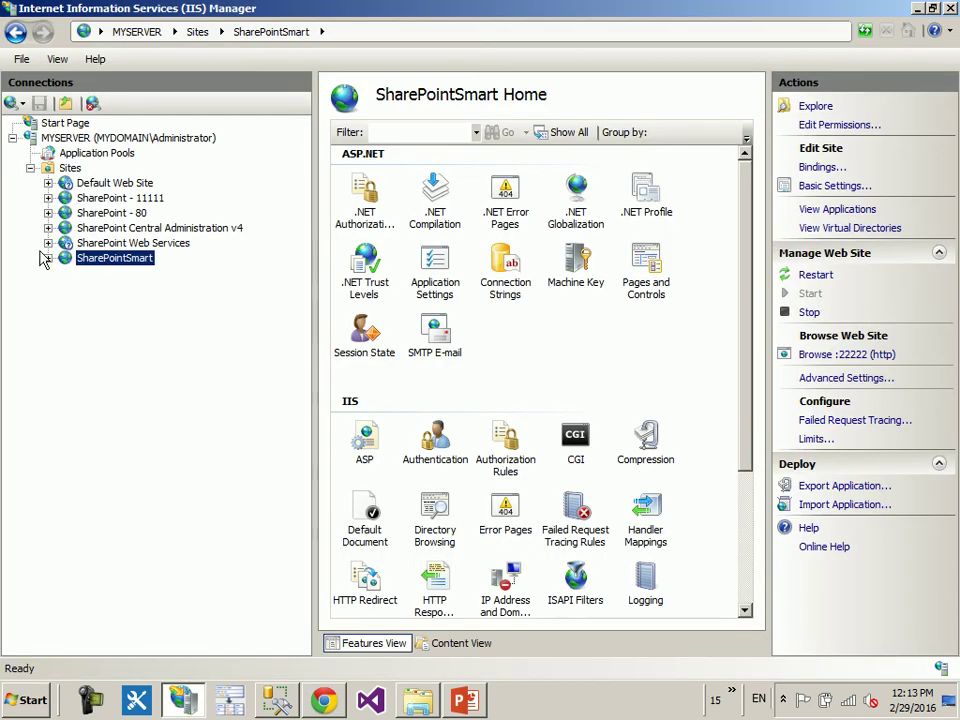
pyautogui.click(48, 258)
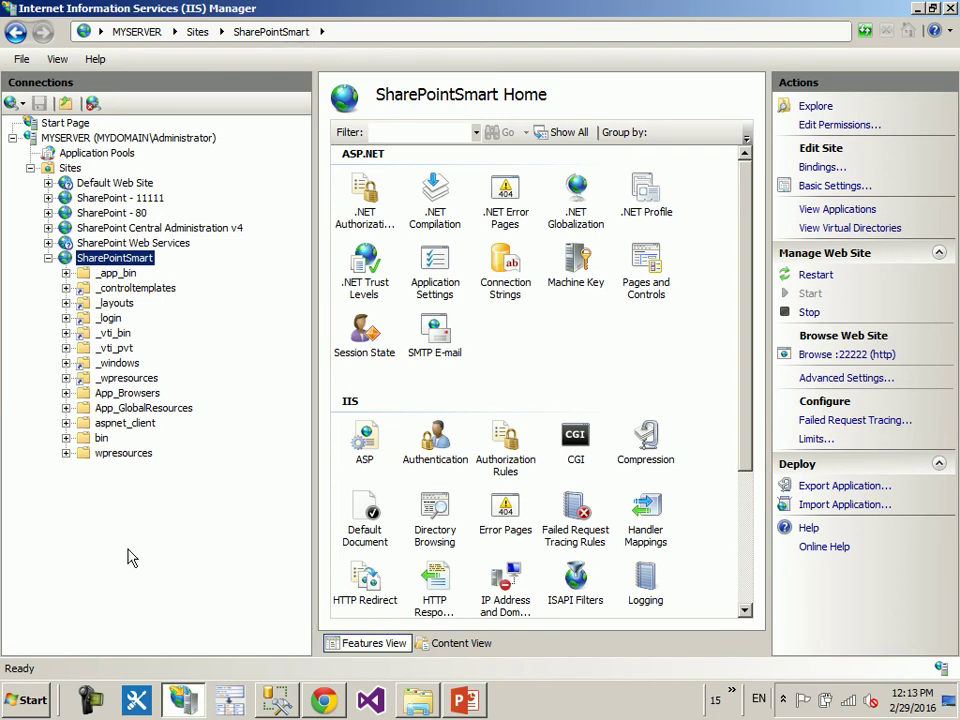
pyautogui.click(950, 9)
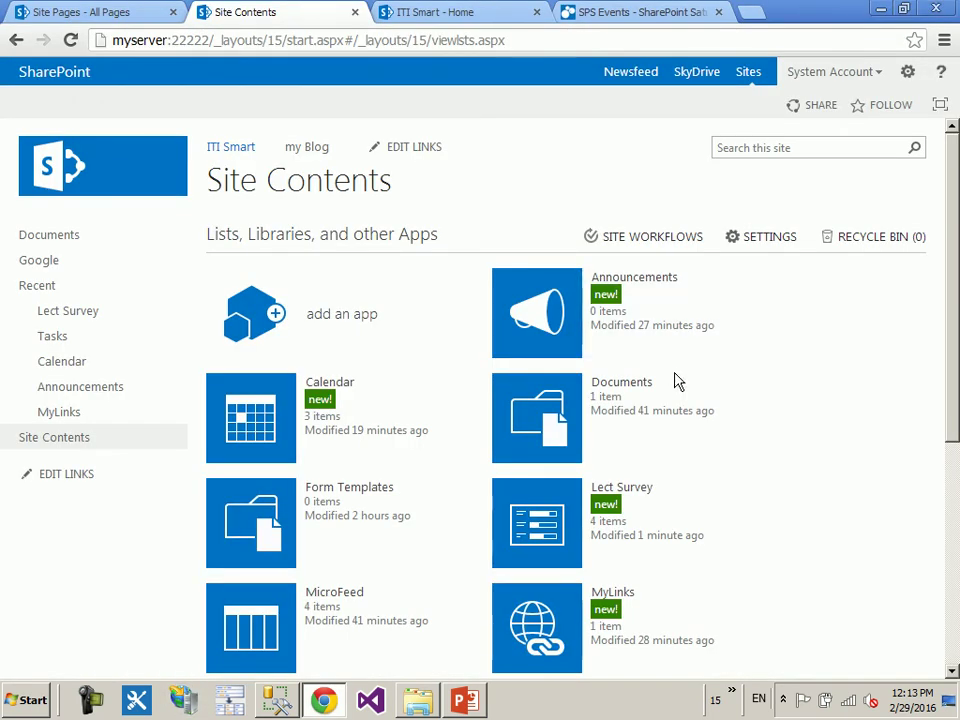
pyautogui.scroll(-5, 676, 381)
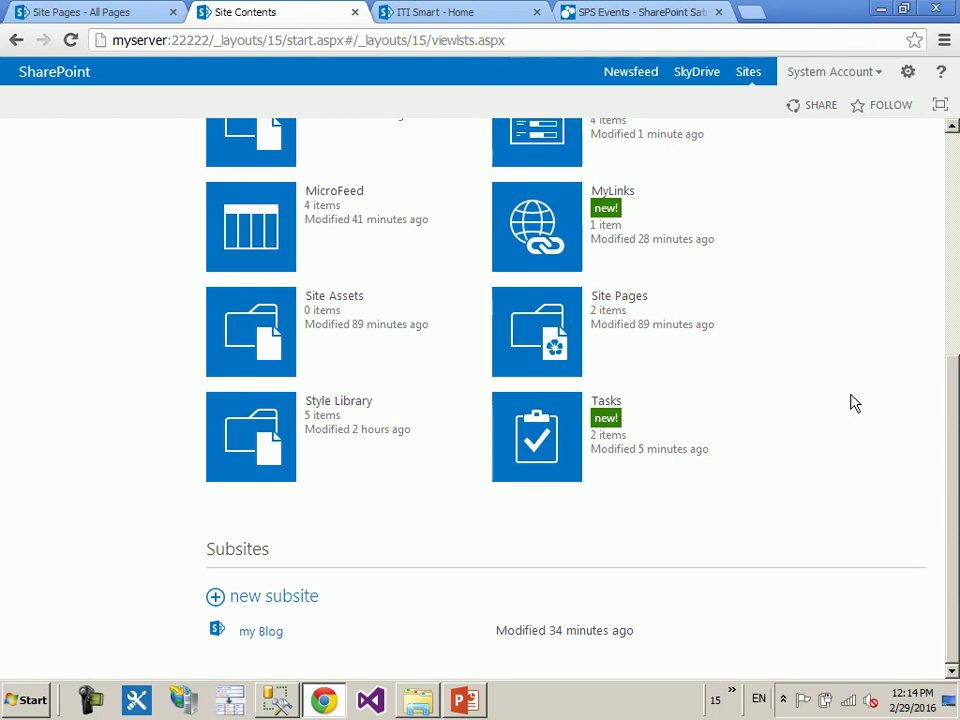
pyautogui.scroll(5, 853, 403)
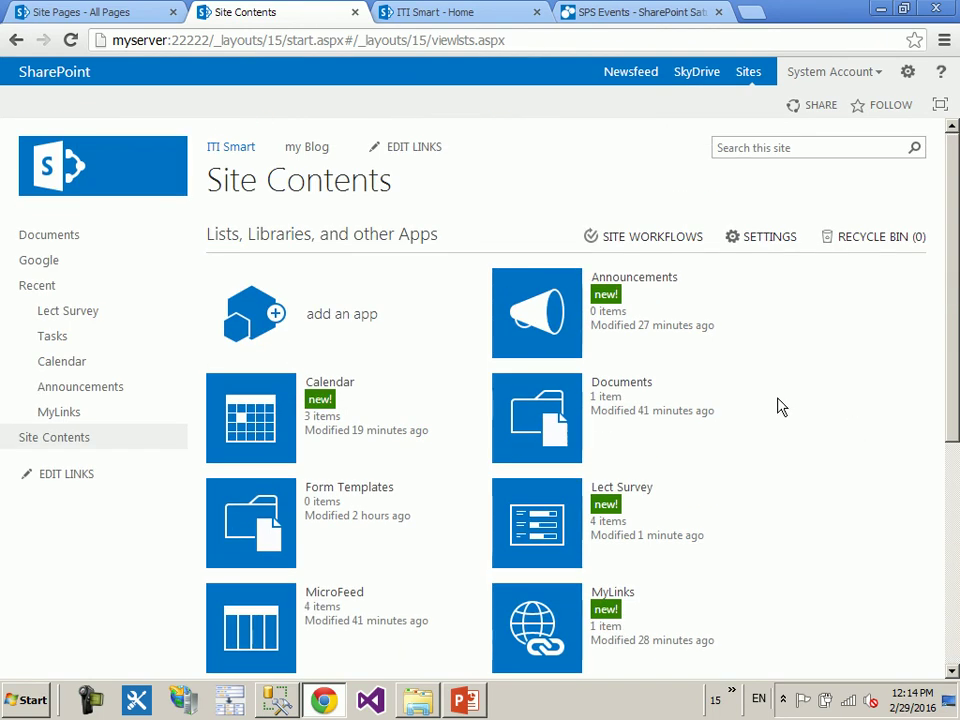
# - Create a Custom List named 'Student' and open it from Site Contents
pyautogui.click(254, 320)
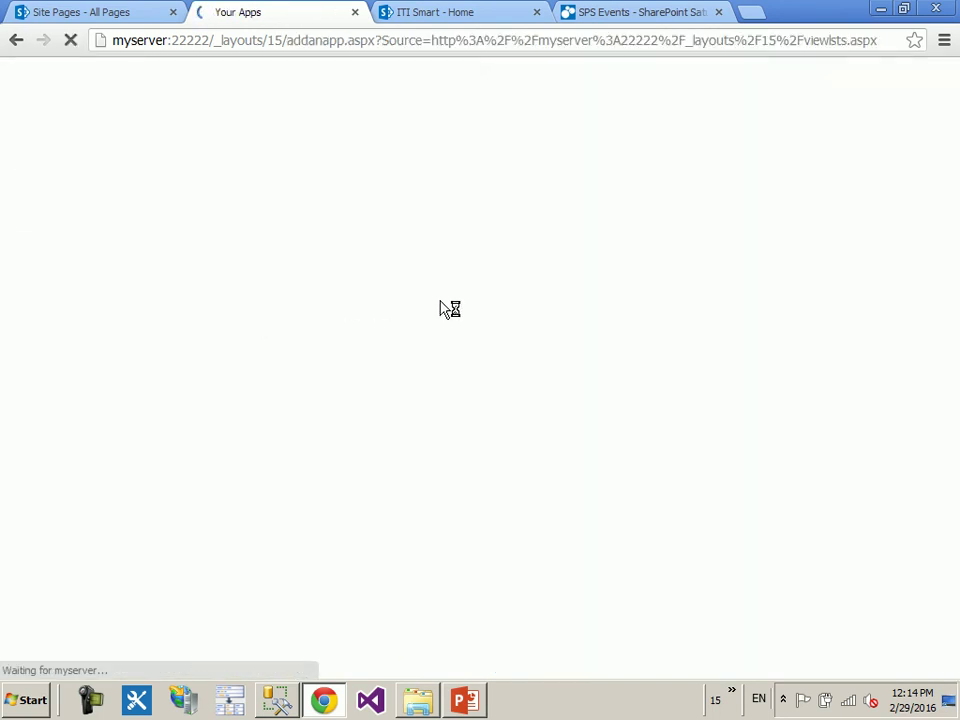
pyautogui.scroll(-7, 540, 318)
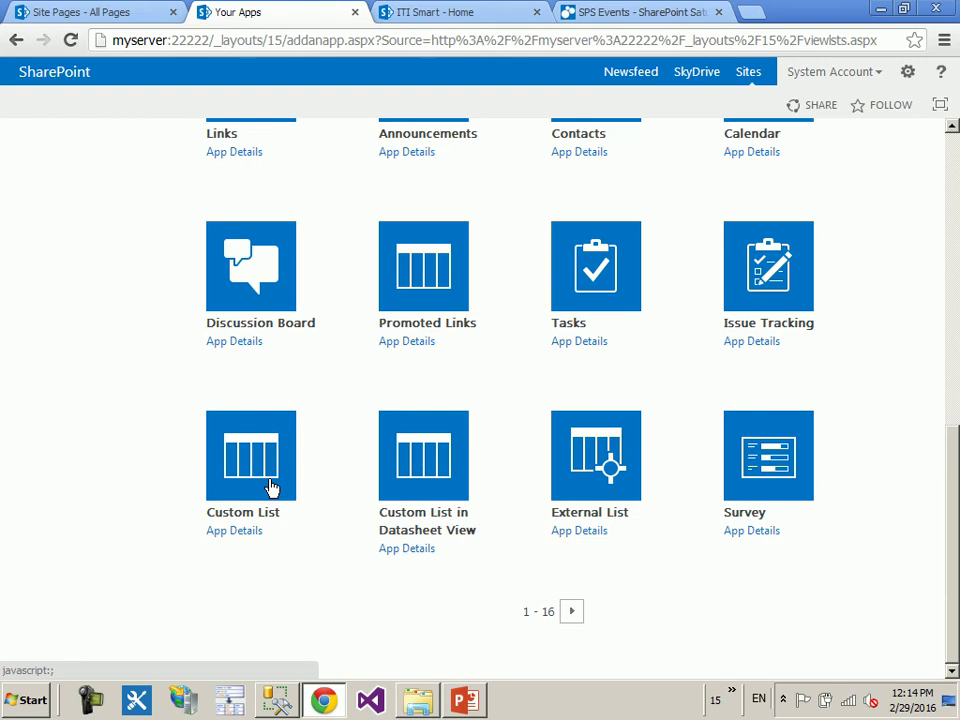
pyautogui.click(272, 487)
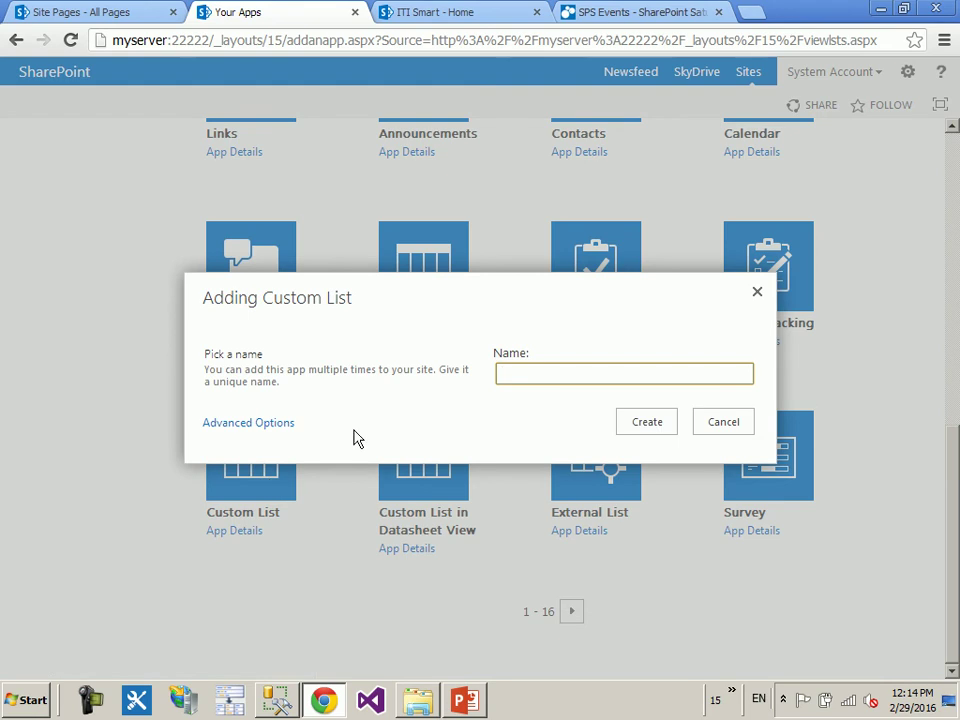
pyautogui.write('Student')
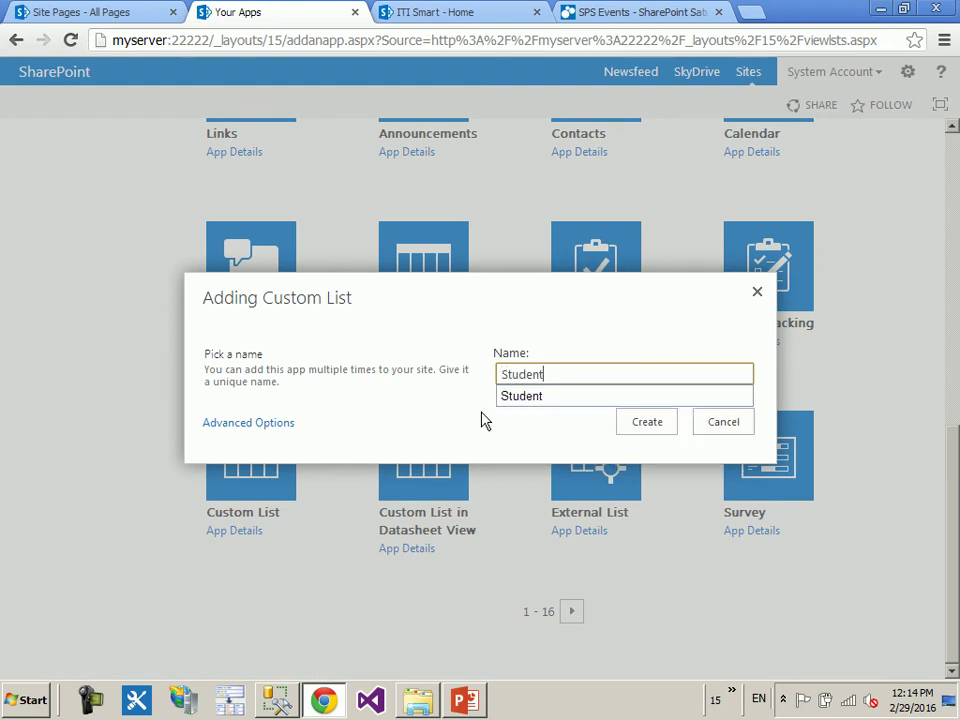
pyautogui.click(519, 398)
pyautogui.click(666, 422)
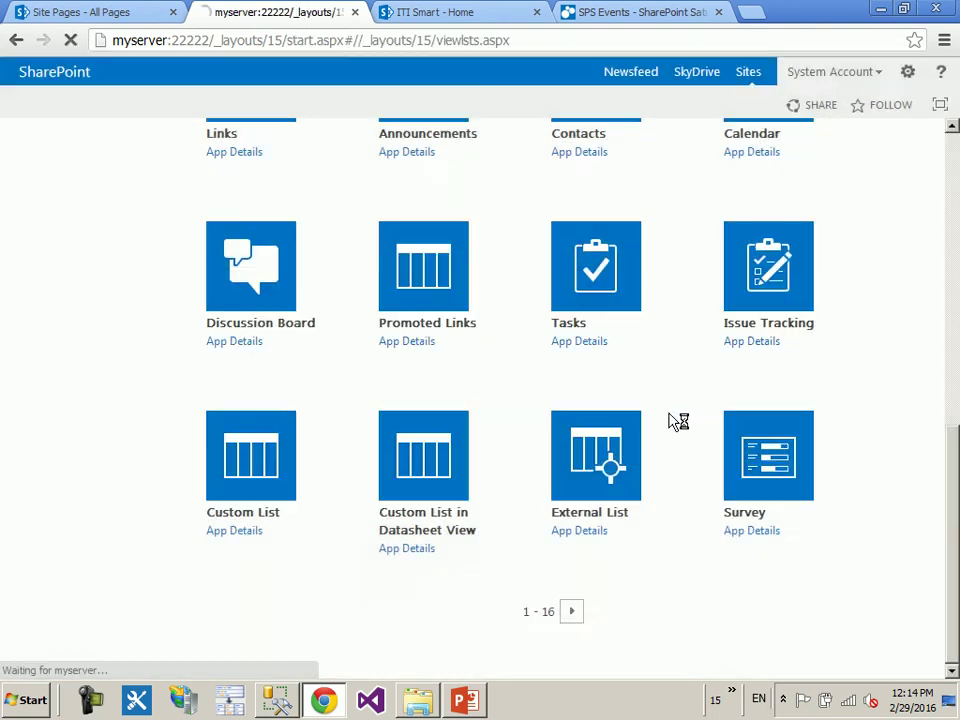
pyautogui.scroll(-5, 760, 430)
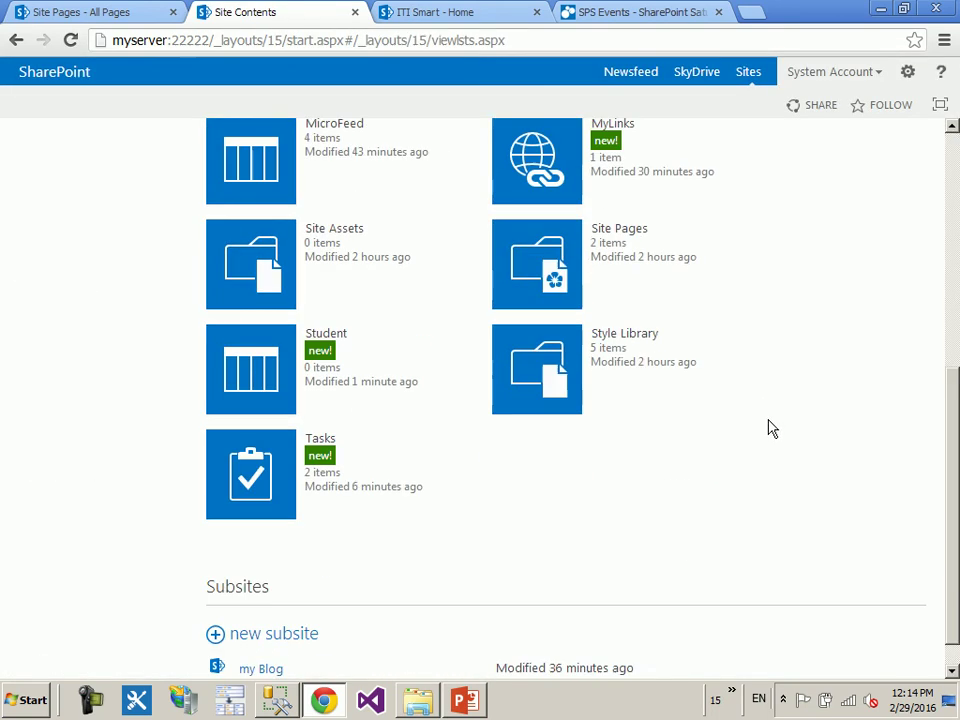
pyautogui.click(252, 323)
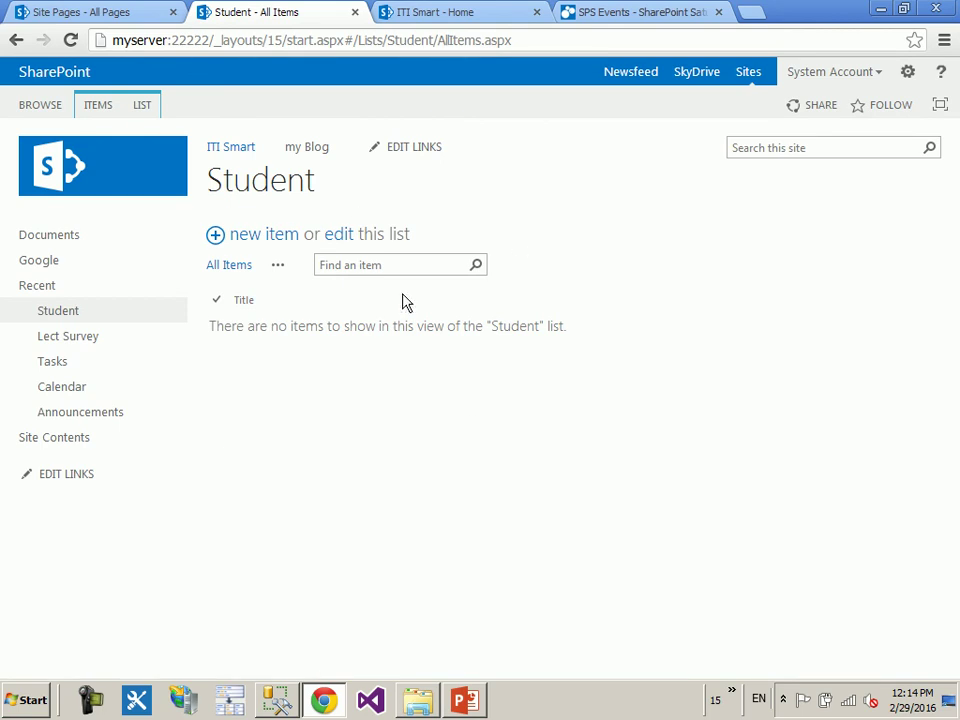
pyautogui.click(278, 234)
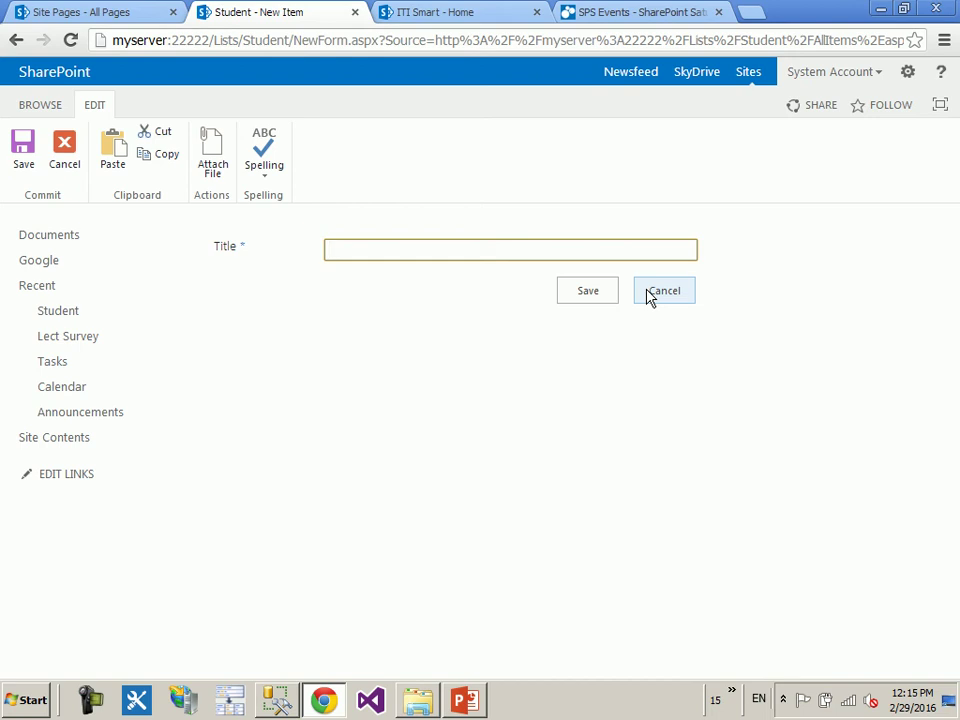
pyautogui.click(662, 291)
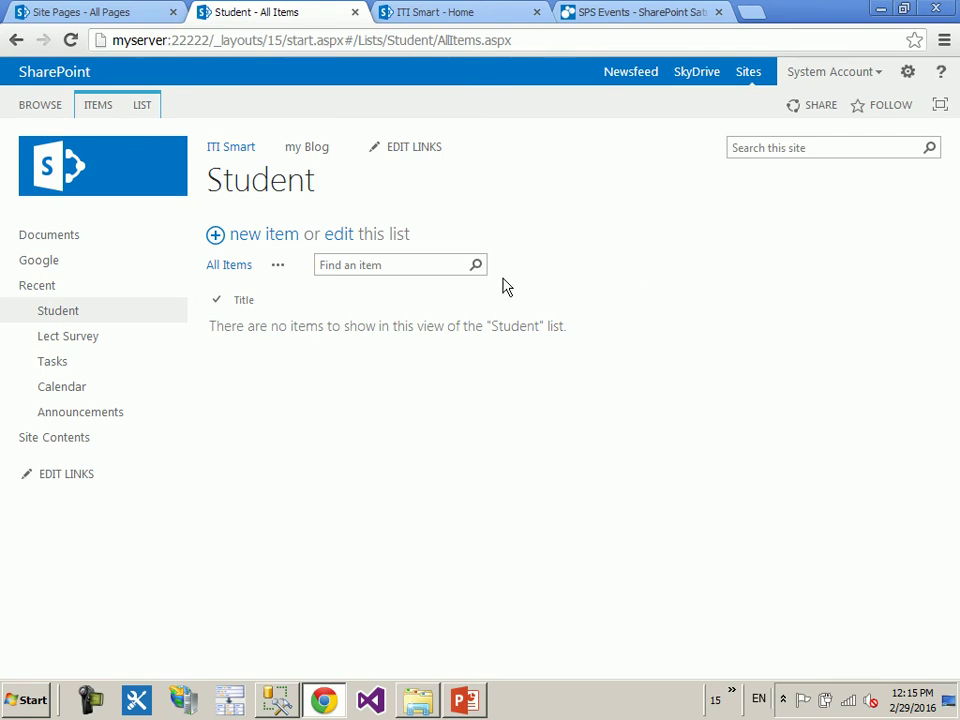
# - Start a new Student column named 'Address' of type Multiple lines of text
pyautogui.click(147, 110)
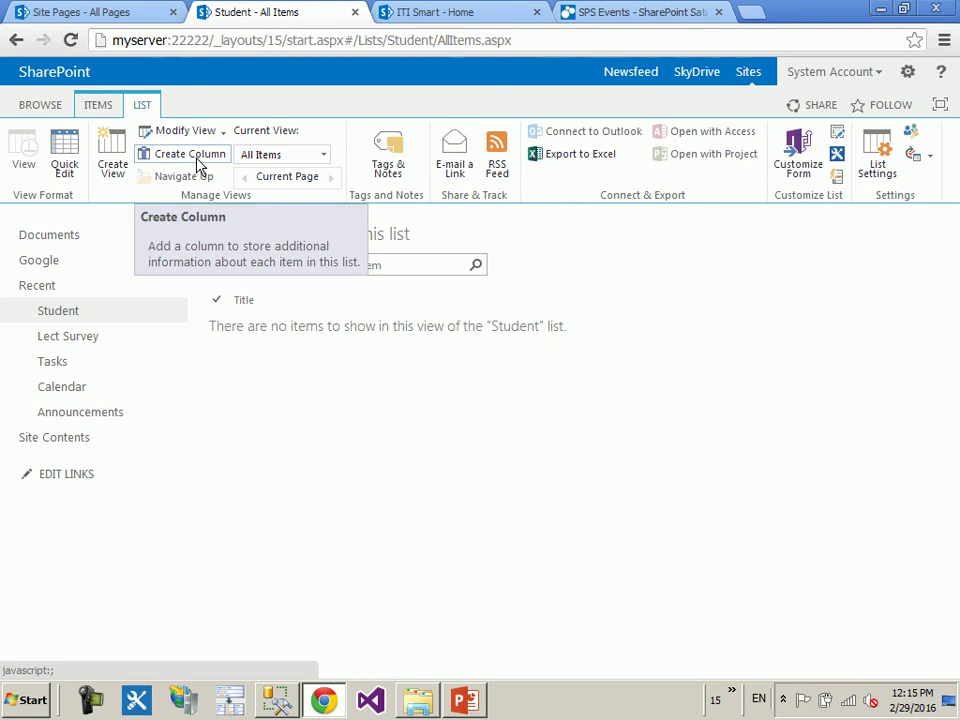
pyautogui.click(201, 163)
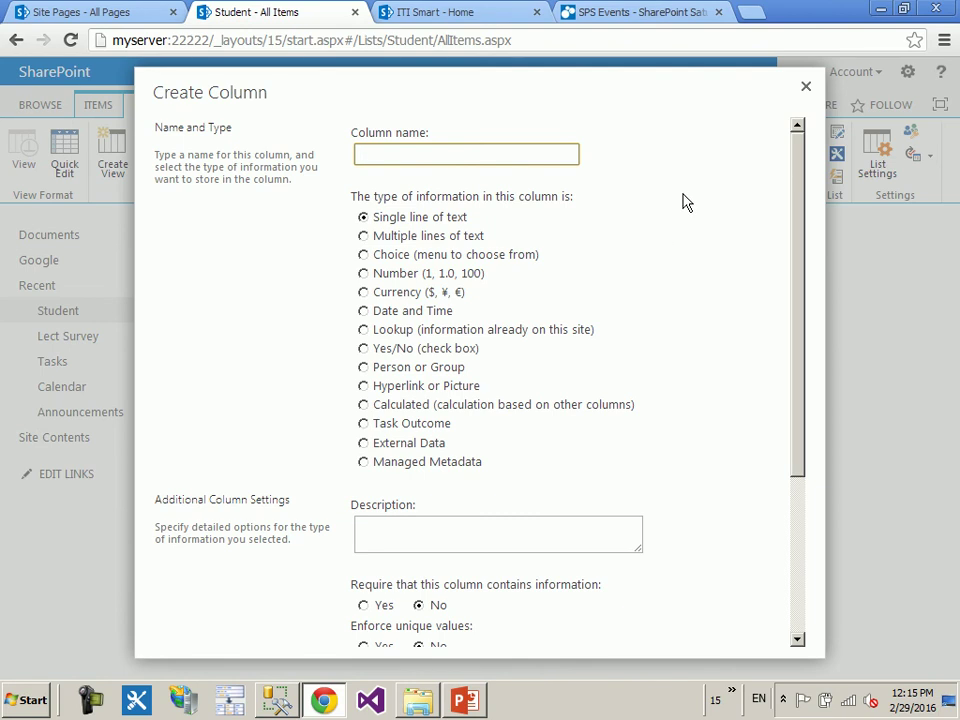
pyautogui.write('Address')
pyautogui.click(444, 243)
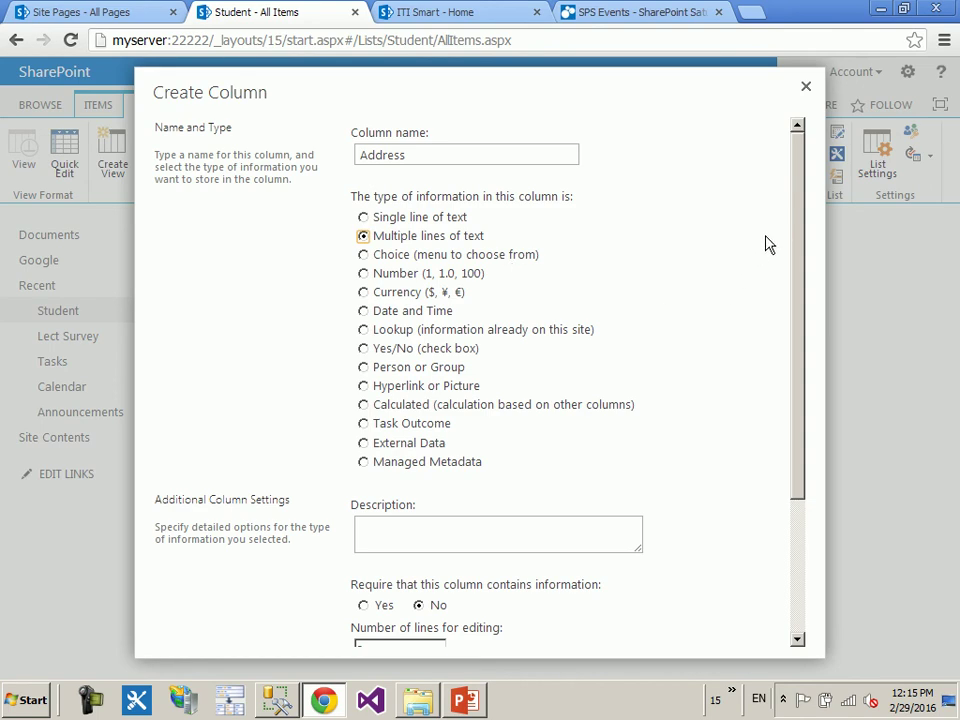
pyautogui.moveTo(801, 221); pyautogui.dragTo(810, 388)
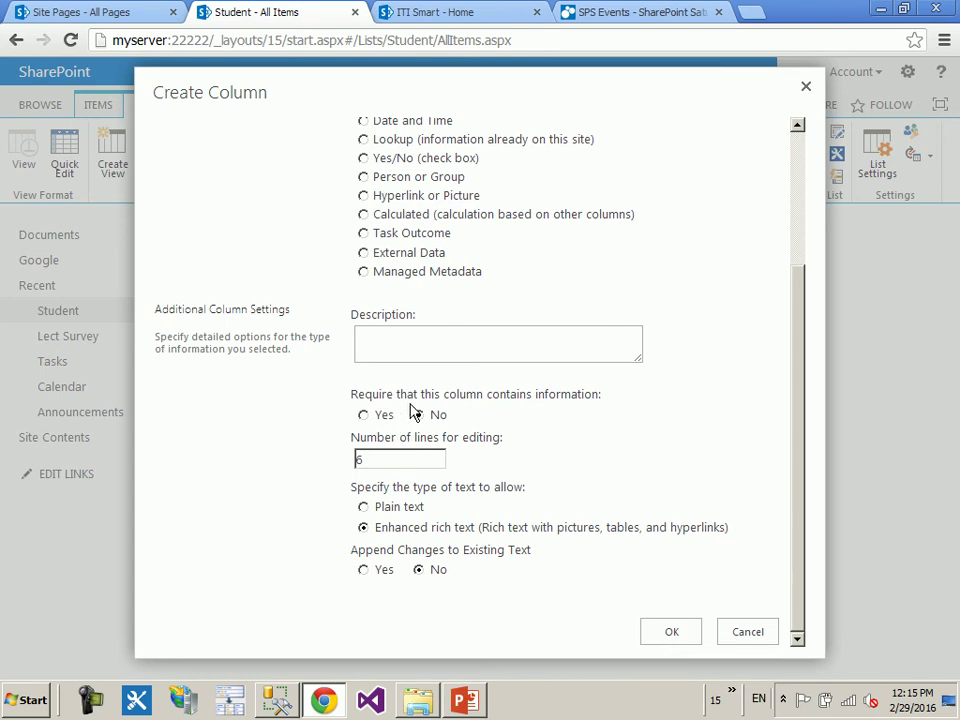
# - Make Address not required and keep Enhanced rich text as its text type
pyautogui.click(436, 412)
pyautogui.click(407, 512)
pyautogui.click(407, 534)
pyautogui.click(413, 512)
pyautogui.click(413, 534)
# - Save the Address column, then add a Student item titled 'afad' with Address left empty
pyautogui.click(659, 635)
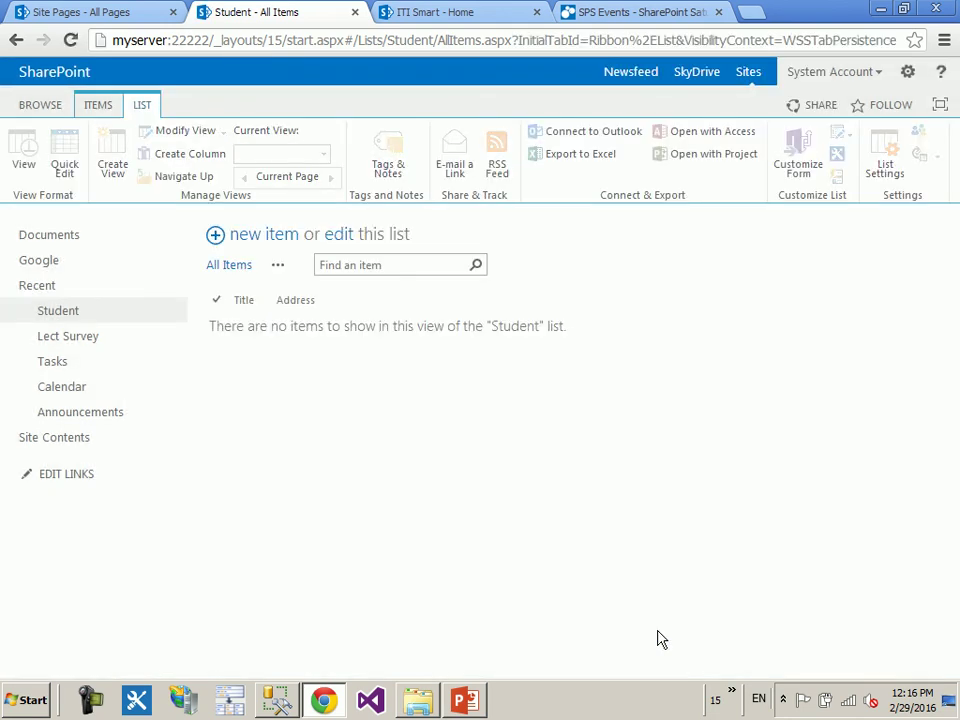
pyautogui.click(268, 238)
pyautogui.click(392, 317)
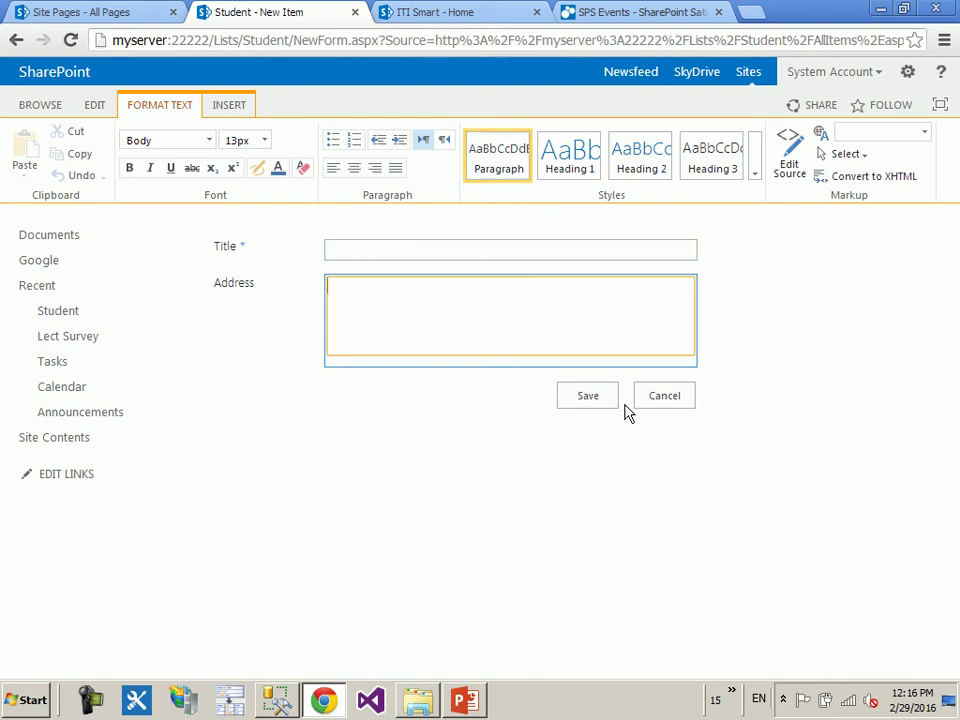
pyautogui.click(588, 396)
pyautogui.moveTo(324, 276); pyautogui.dragTo(531, 281)
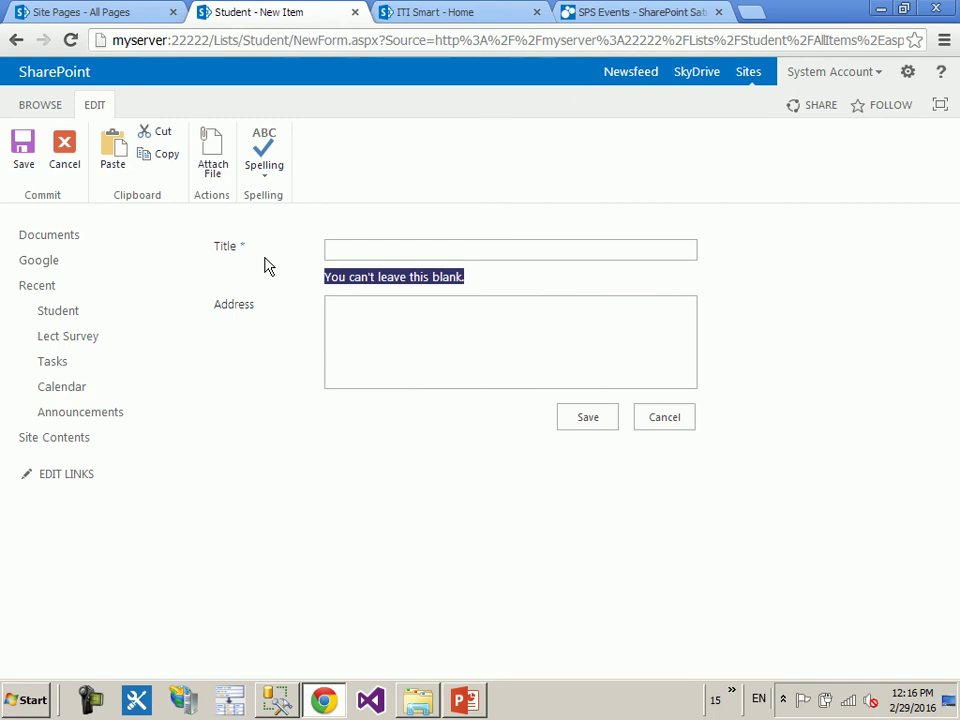
pyautogui.click(476, 256)
pyautogui.write('afad')
pyautogui.click(586, 419)
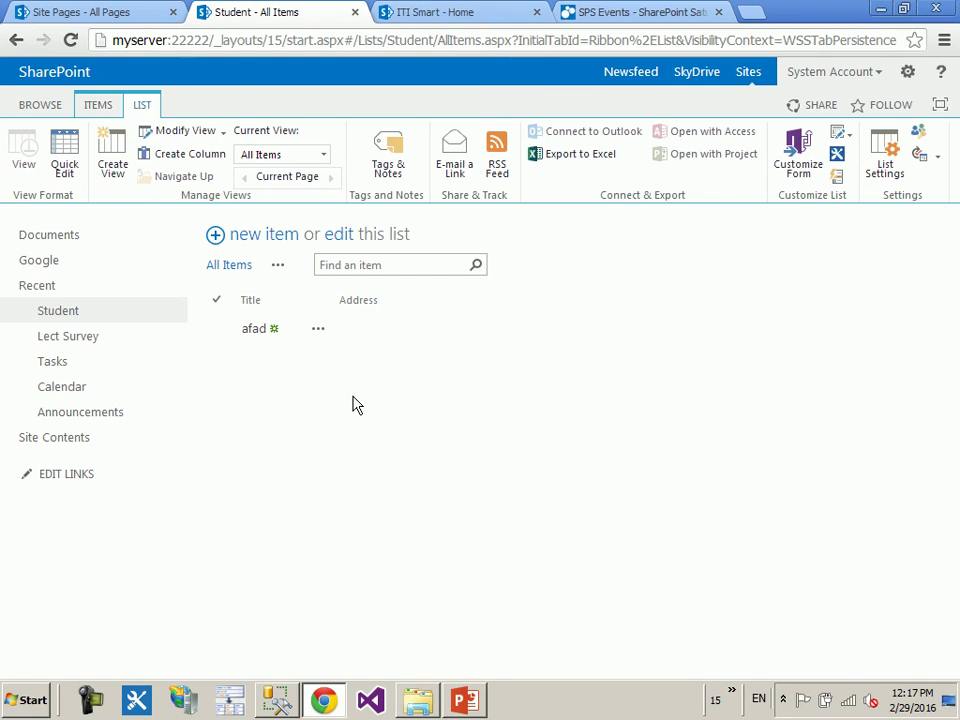
# - Create a required Gender Choice column with Male and Female, fill-in allowed, default Male
pyautogui.click(186, 160)
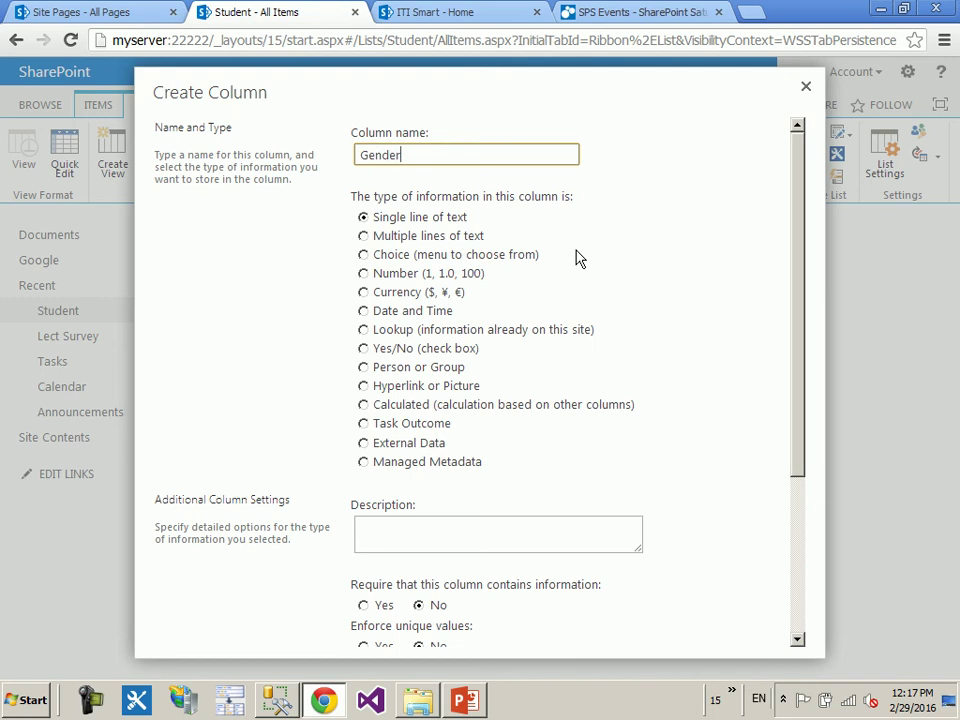
pyautogui.click(397, 254)
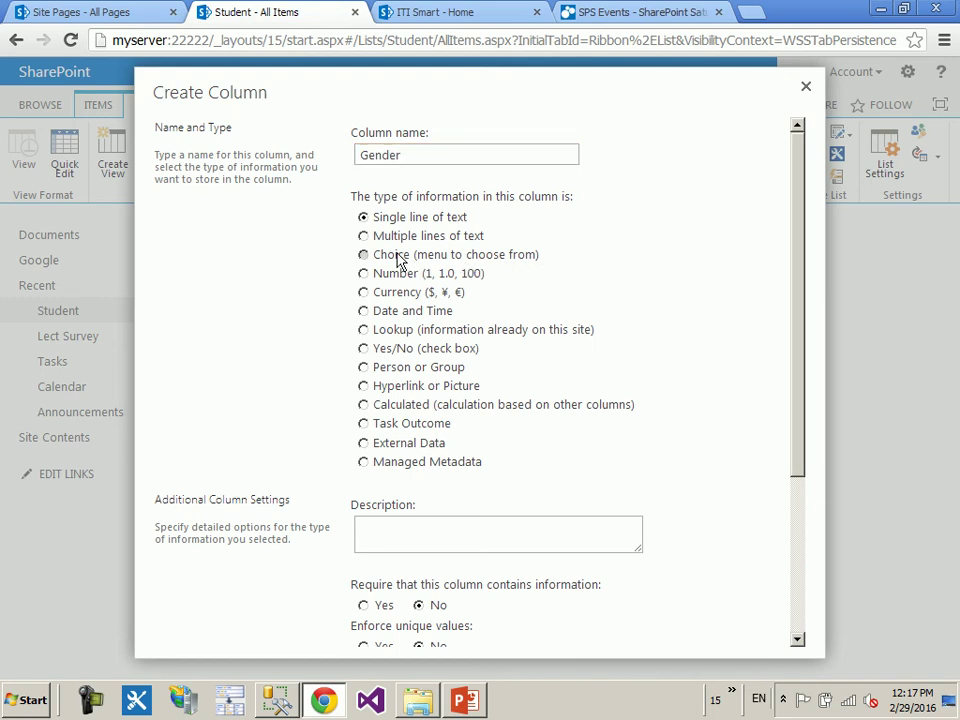
pyautogui.scroll(-4, 702, 247)
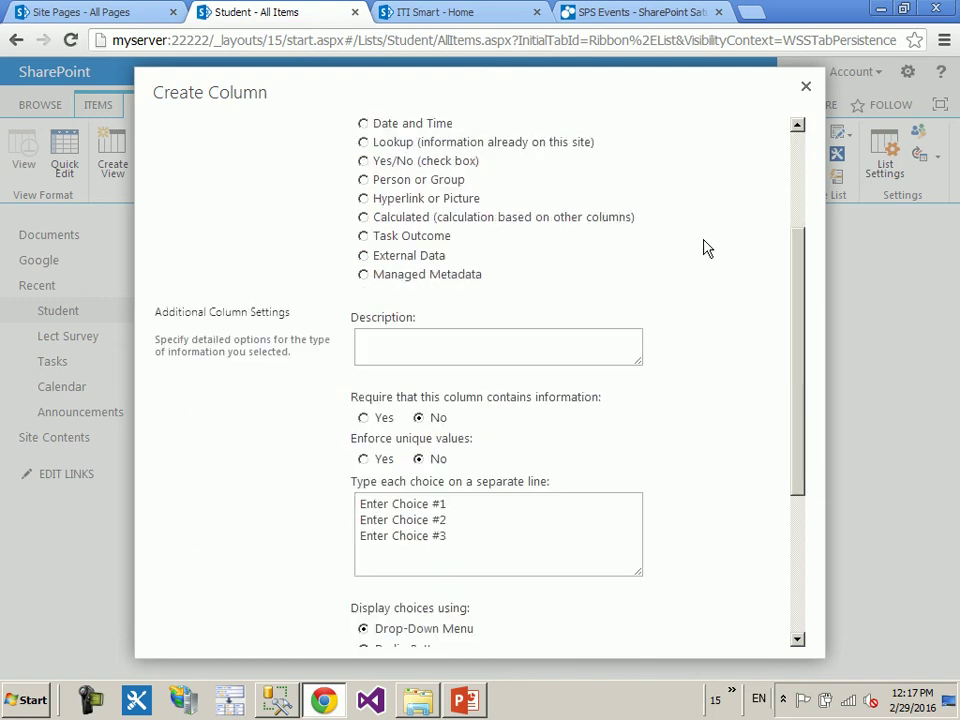
pyautogui.moveTo(523, 455); pyautogui.dragTo(260, 381)
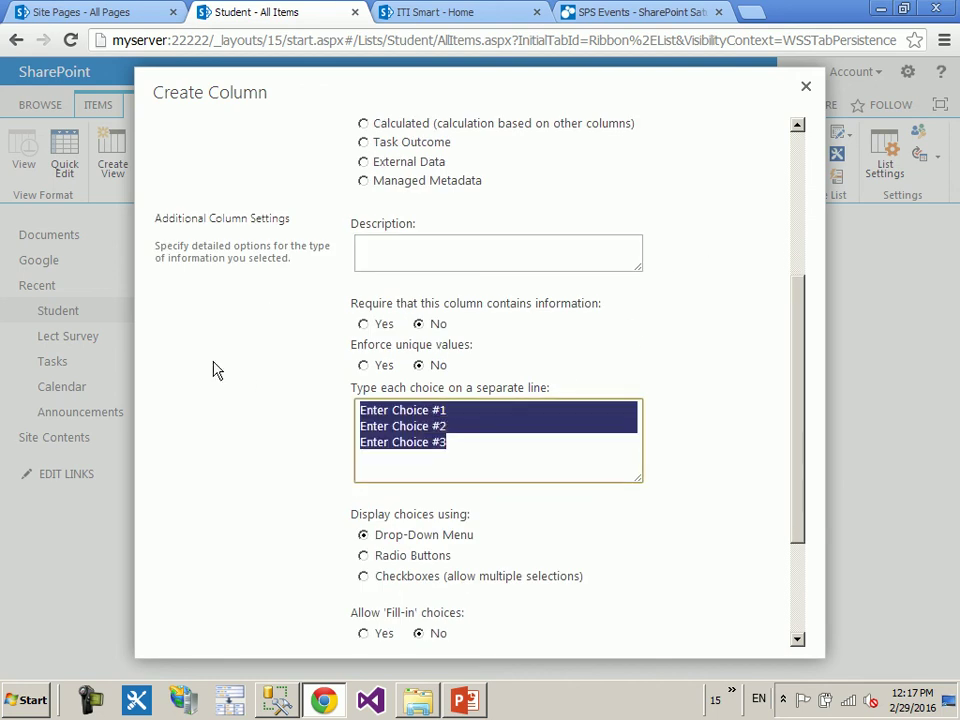
pyautogui.write('Male')
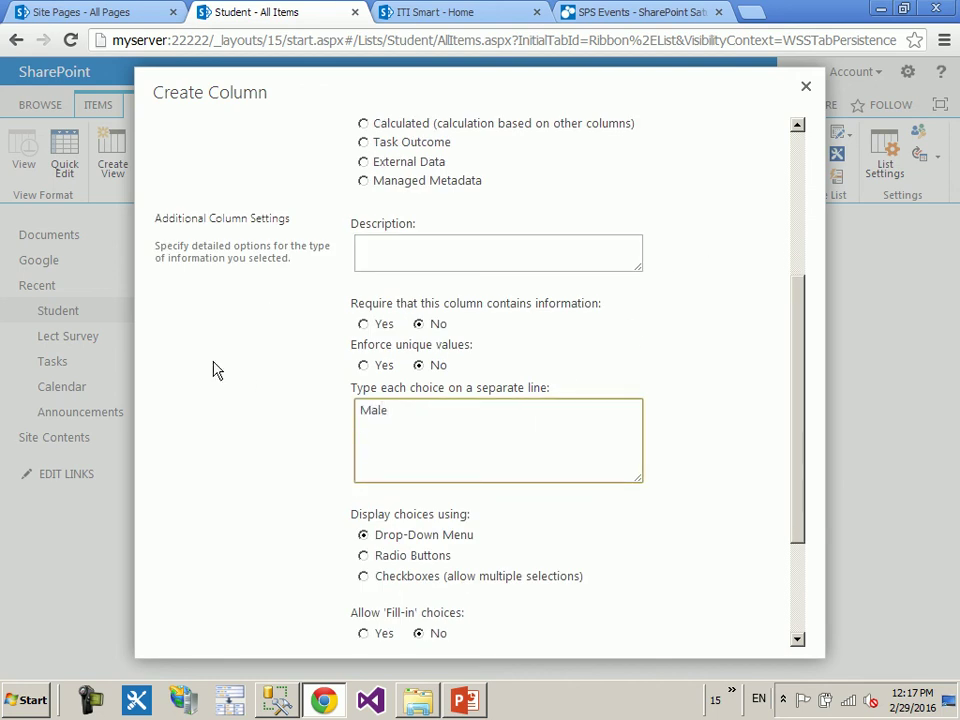
pyautogui.write(' Female')
pyautogui.click(365, 325)
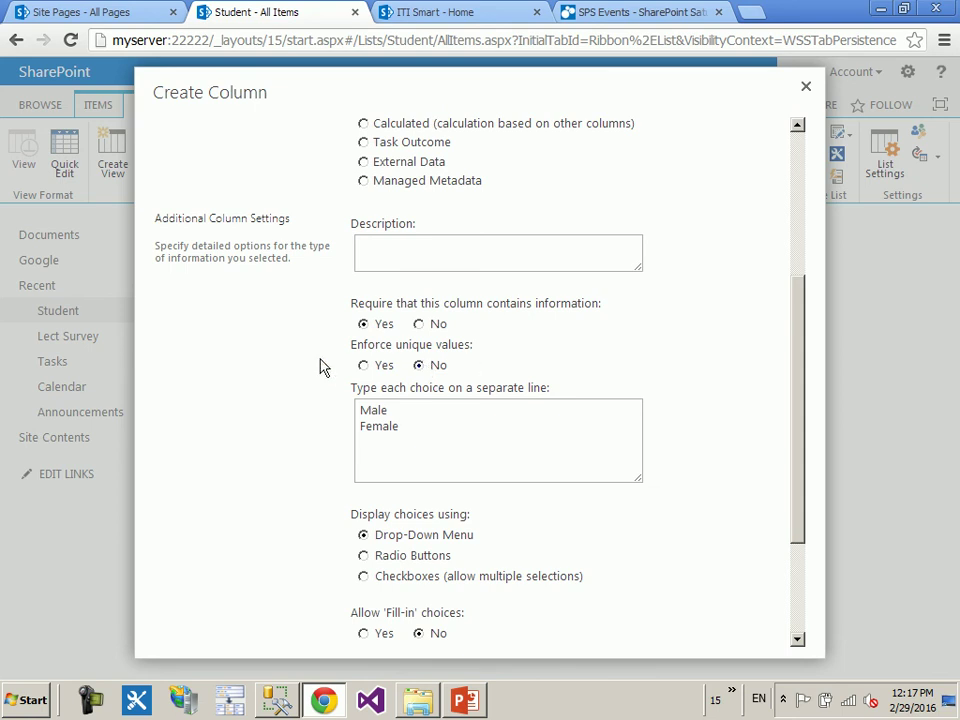
pyautogui.scroll(-1, 214, 400)
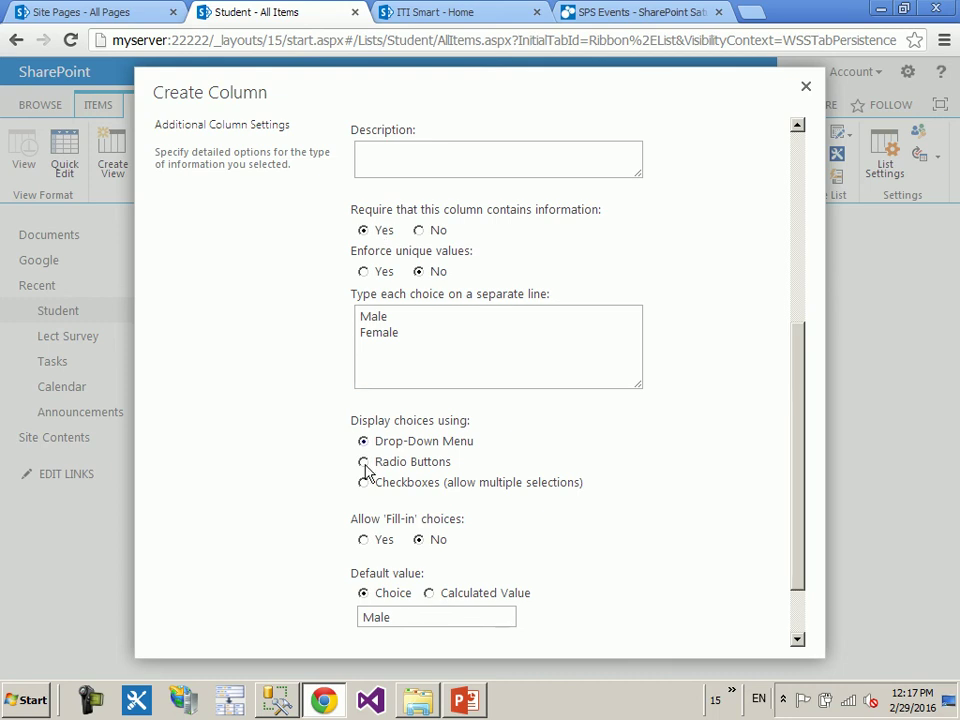
pyautogui.click(366, 540)
pyautogui.scroll(-2, 800, 391)
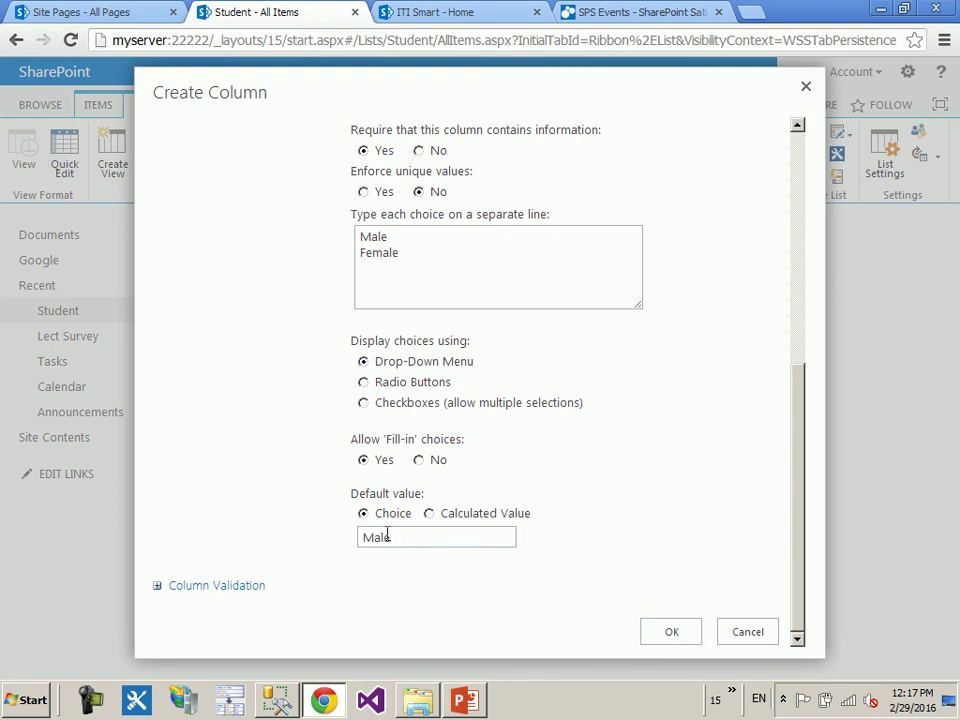
pyautogui.moveTo(399, 538); pyautogui.dragTo(285, 531)
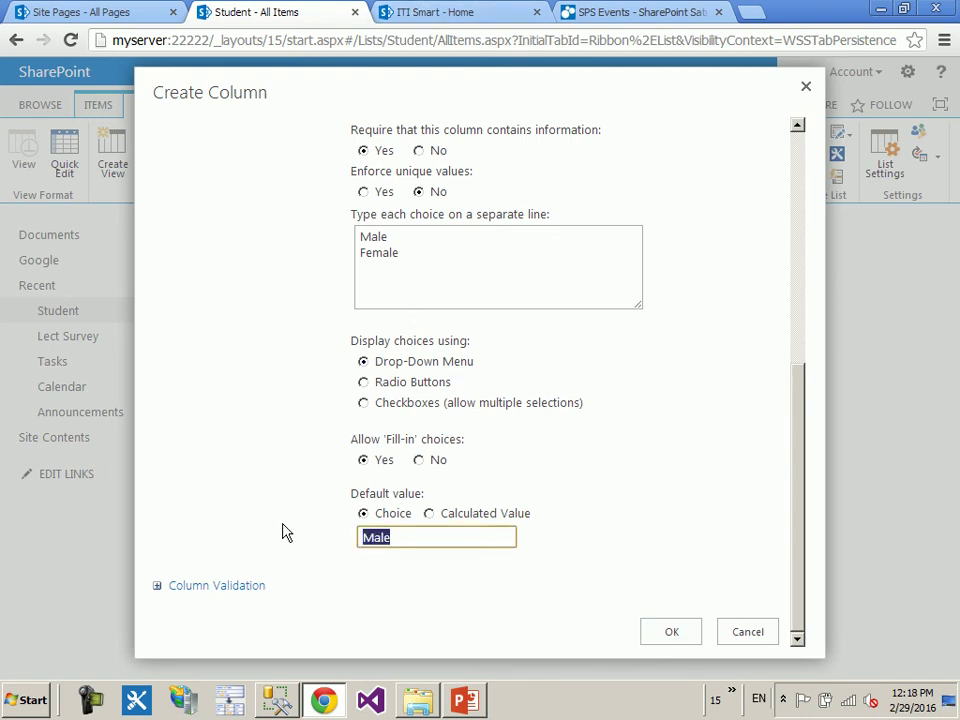
pyautogui.click(674, 633)
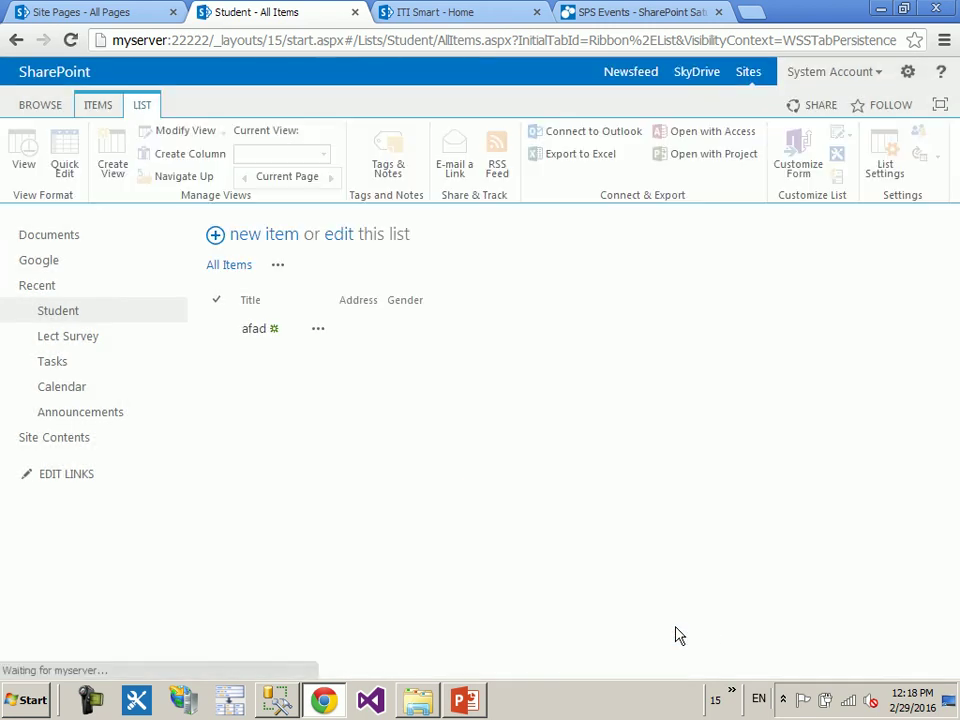
pyautogui.click(278, 238)
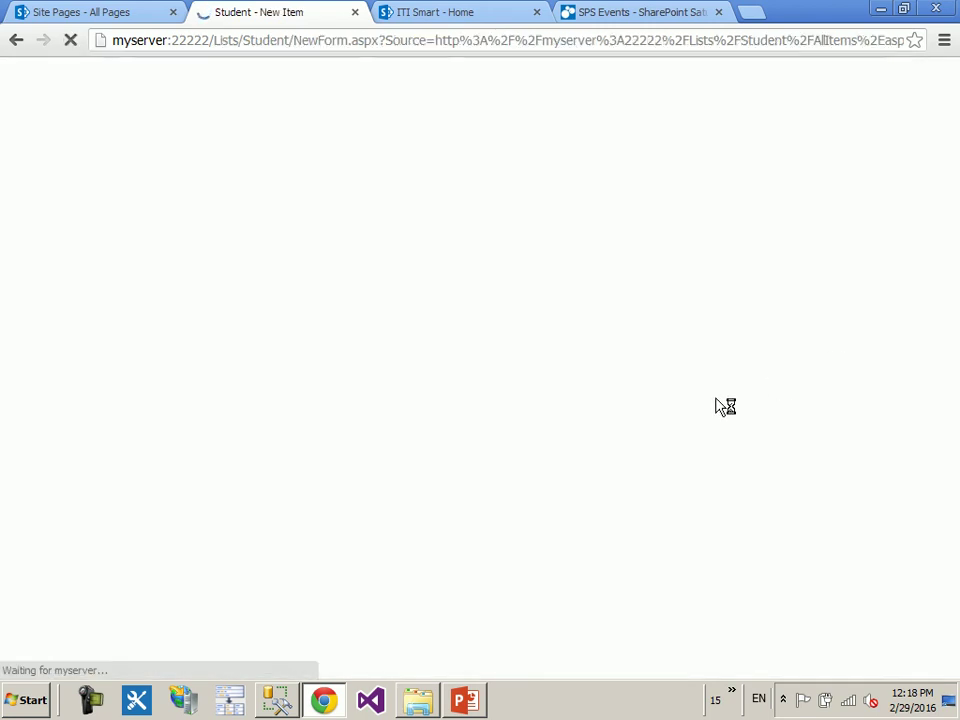
pyautogui.click(399, 391)
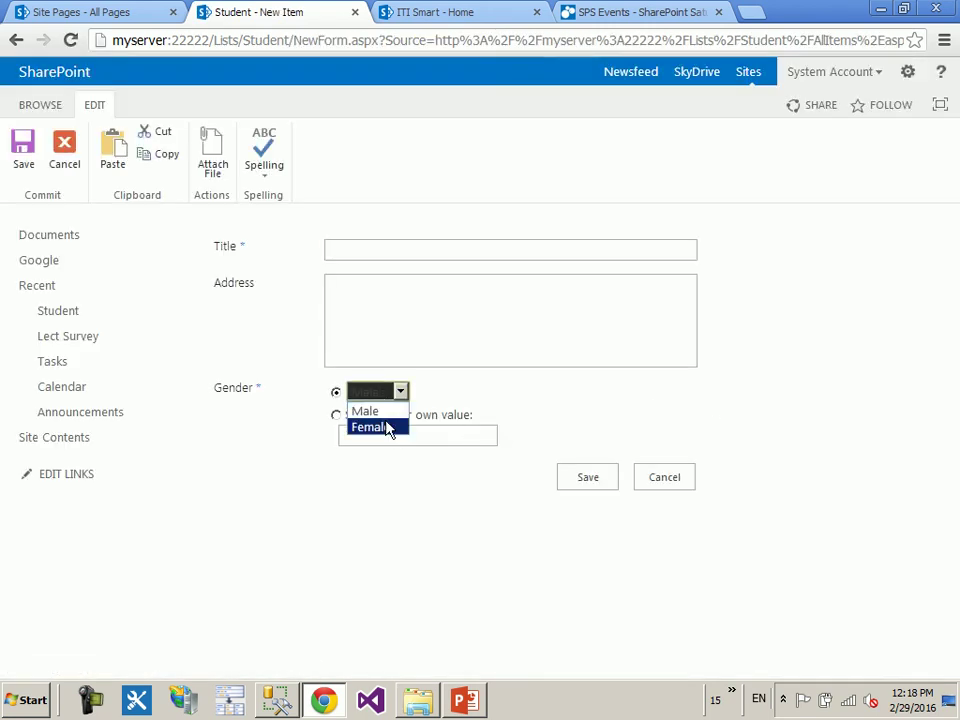
pyautogui.click(371, 437)
pyautogui.click(371, 437)
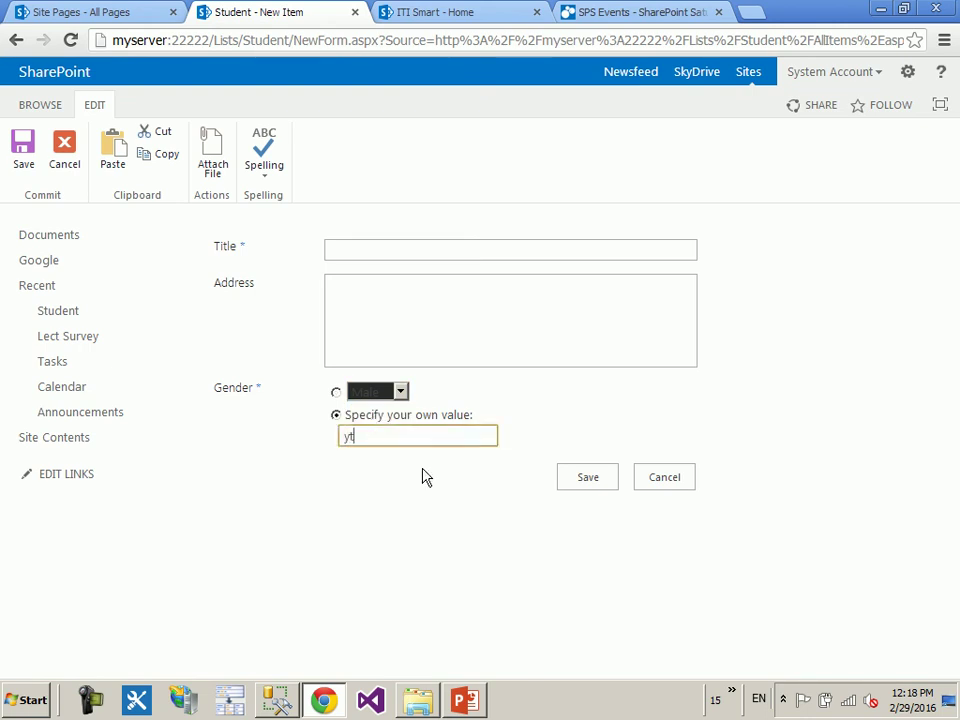
pyautogui.click(677, 482)
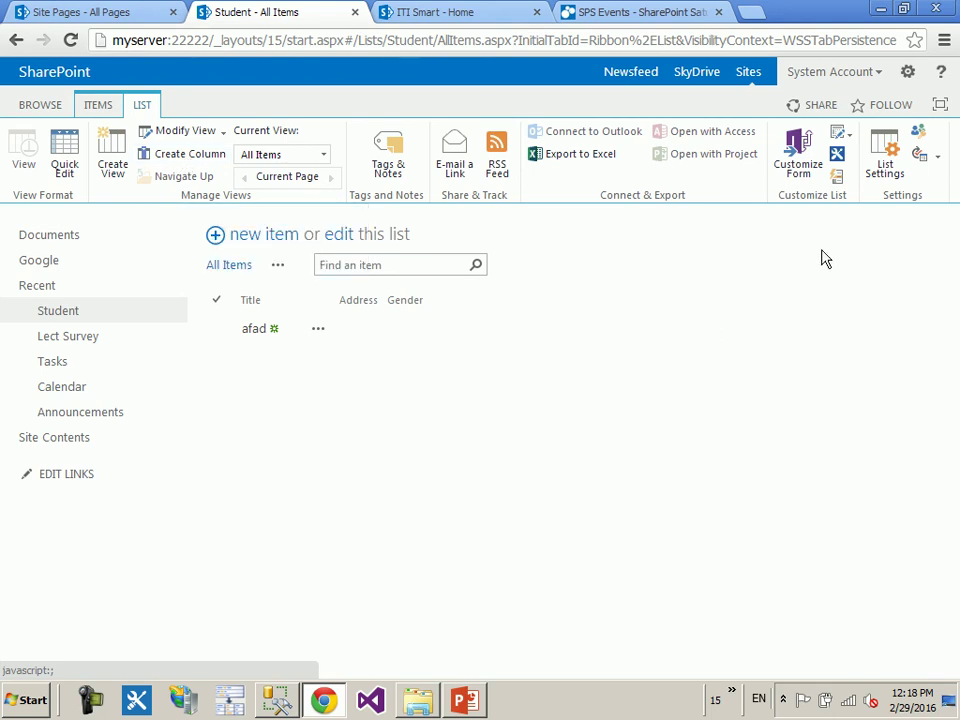
# - From the Student list settings, start a new column named Age
pyautogui.click(885, 175)
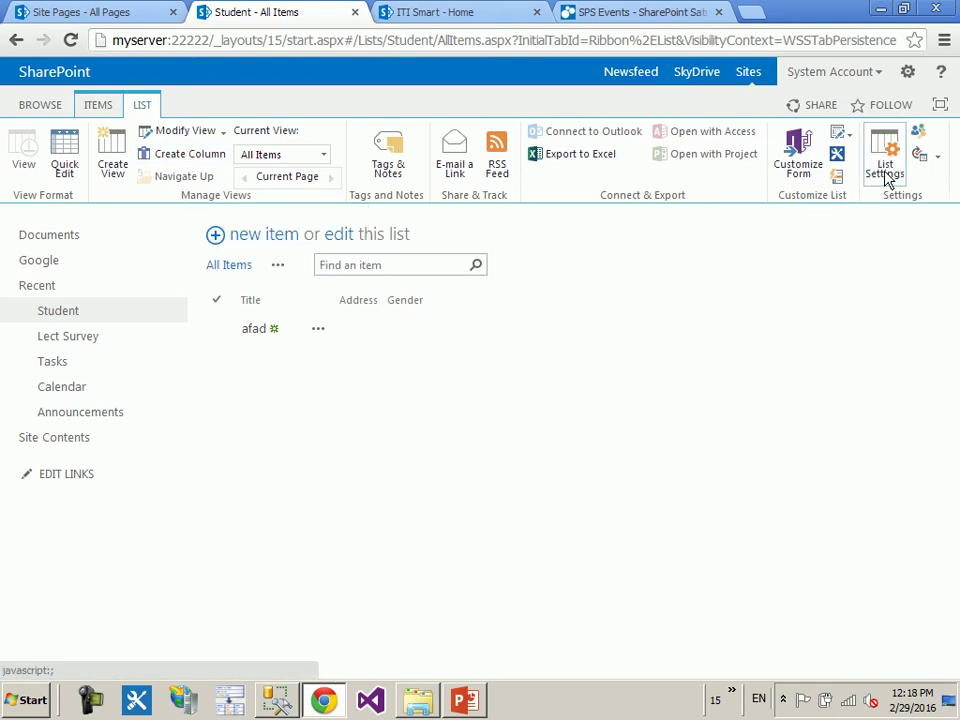
pyautogui.scroll(-3, 449, 318)
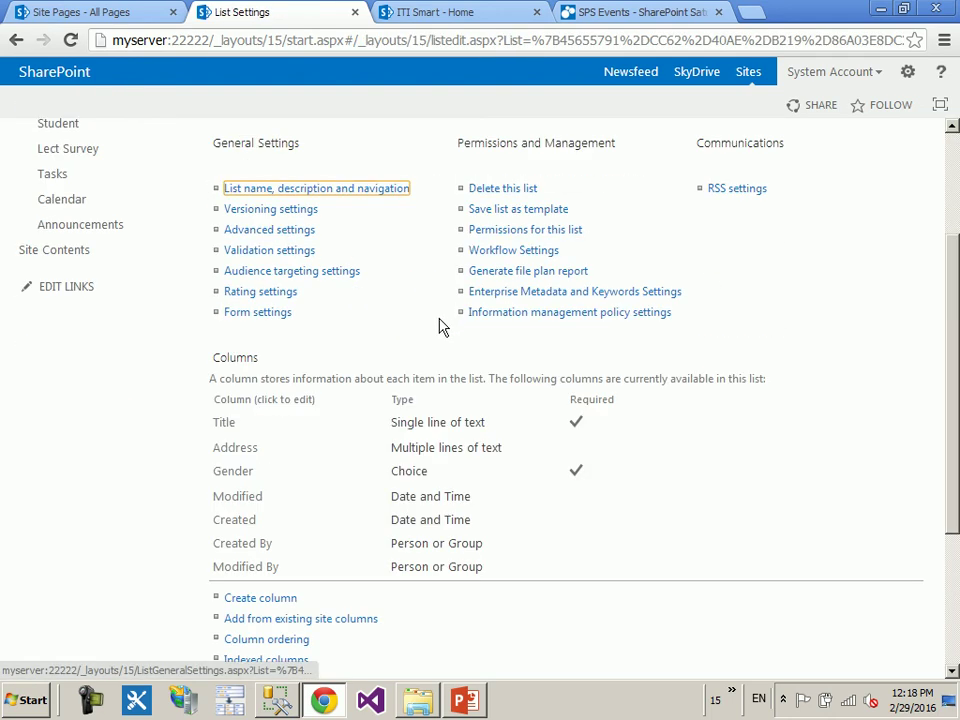
pyautogui.moveTo(199, 253); pyautogui.dragTo(726, 469)
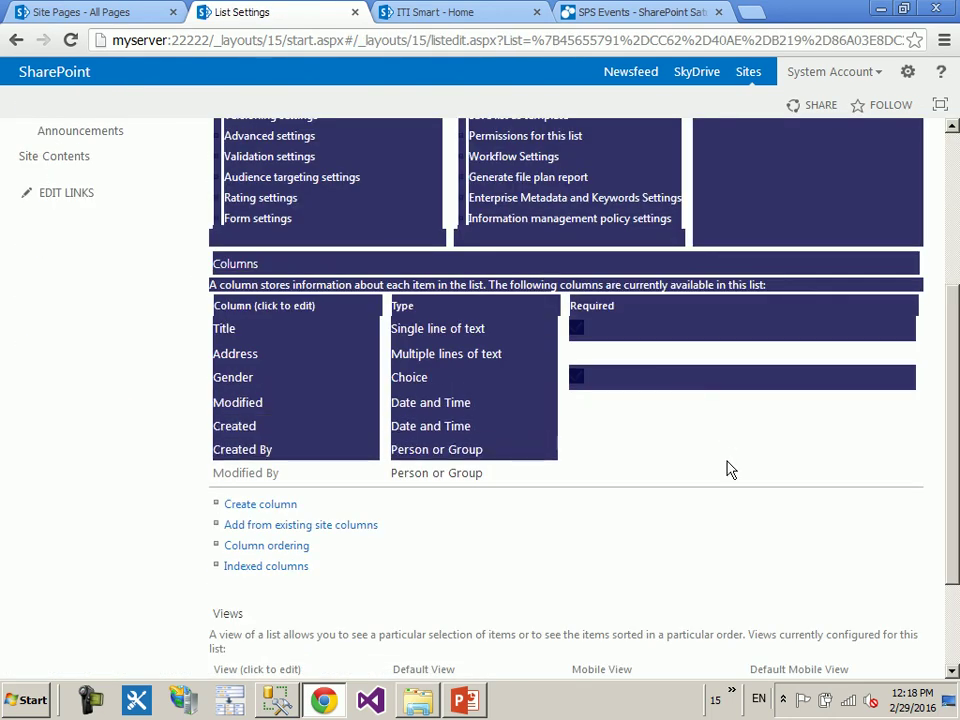
pyautogui.click(281, 349)
pyautogui.moveTo(266, 257); pyautogui.dragTo(206, 264)
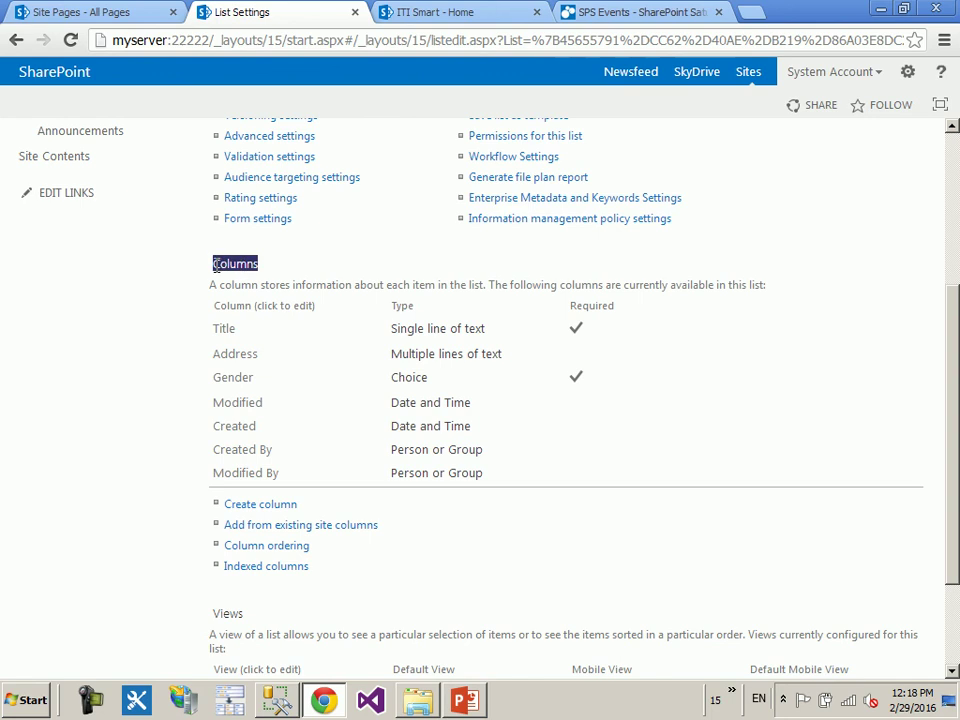
pyautogui.click(168, 307)
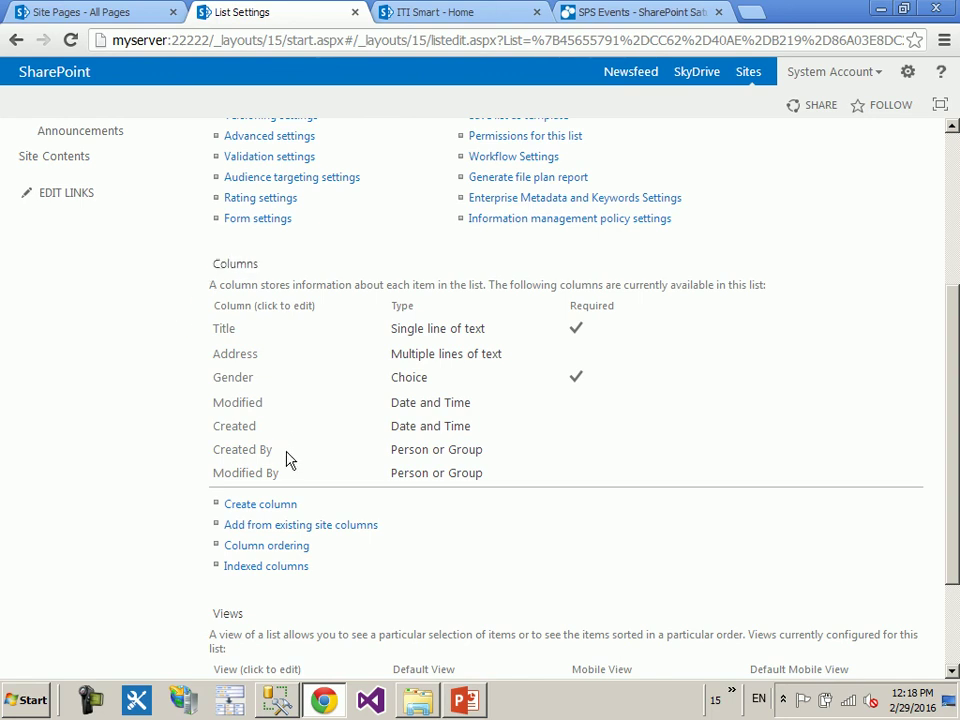
pyautogui.click(251, 508)
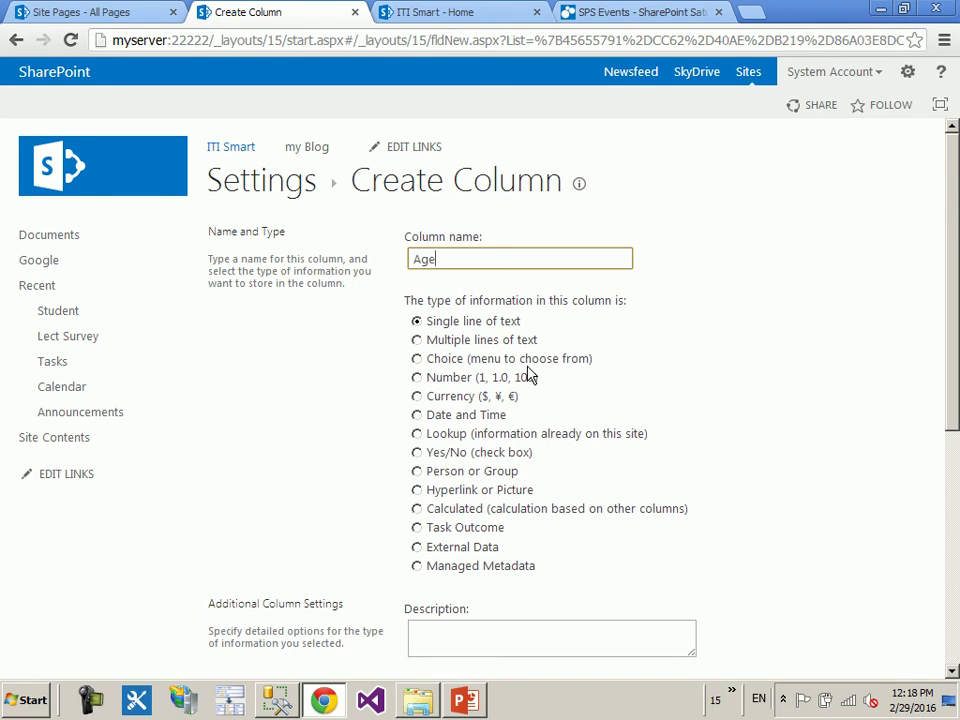
# - Make Age a required Number column limited to 20–25 with 0 decimal places, and save it
pyautogui.click(440, 378)
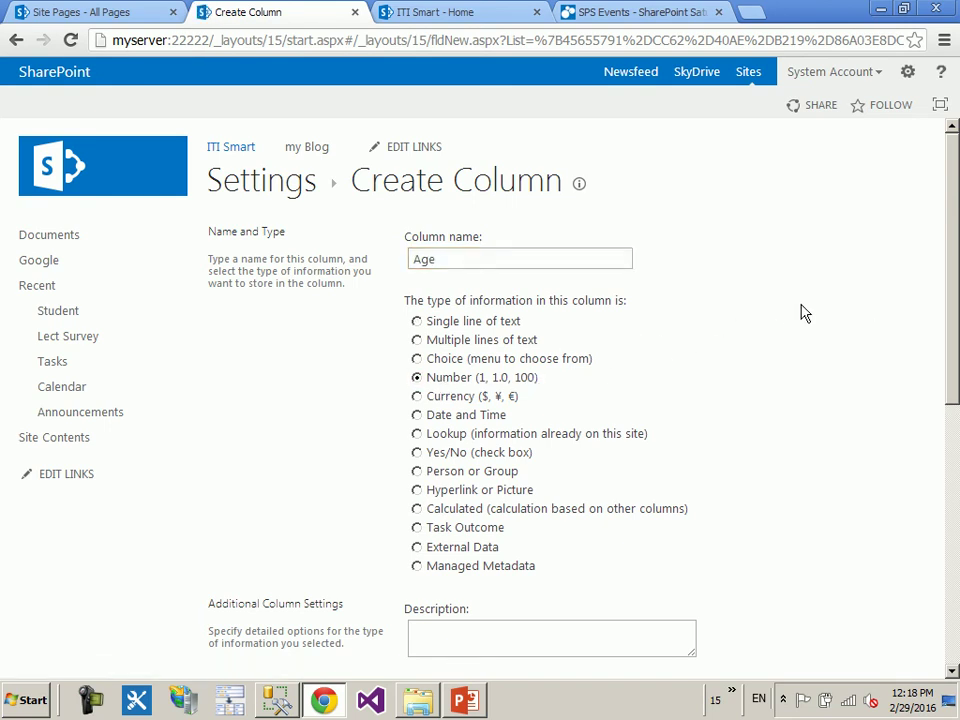
pyautogui.scroll(-4, 857, 290)
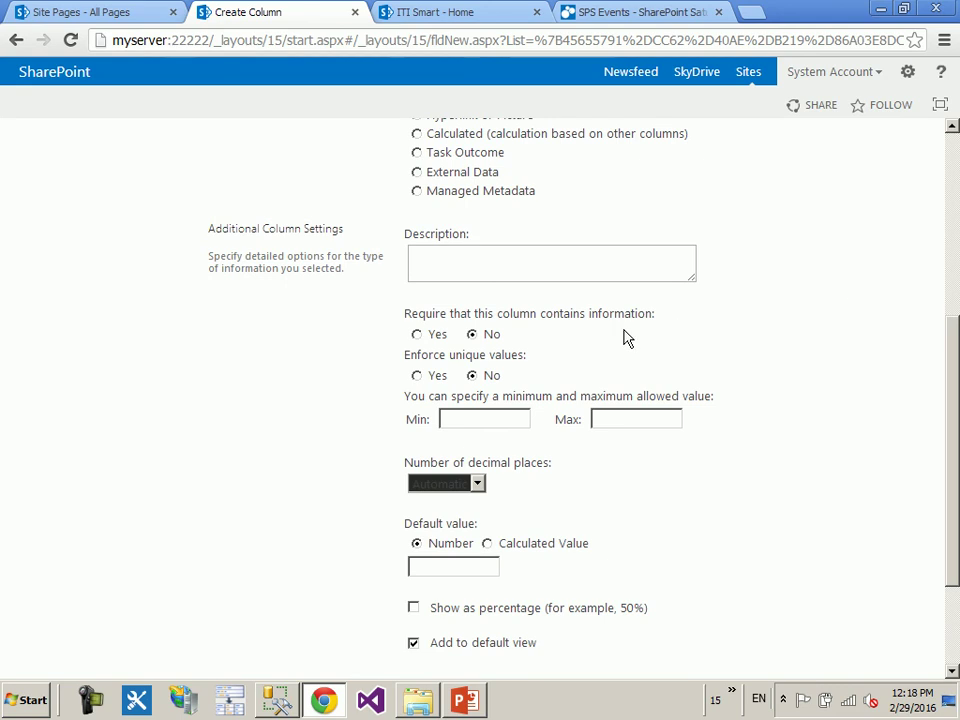
pyautogui.click(428, 336)
pyautogui.click(482, 419)
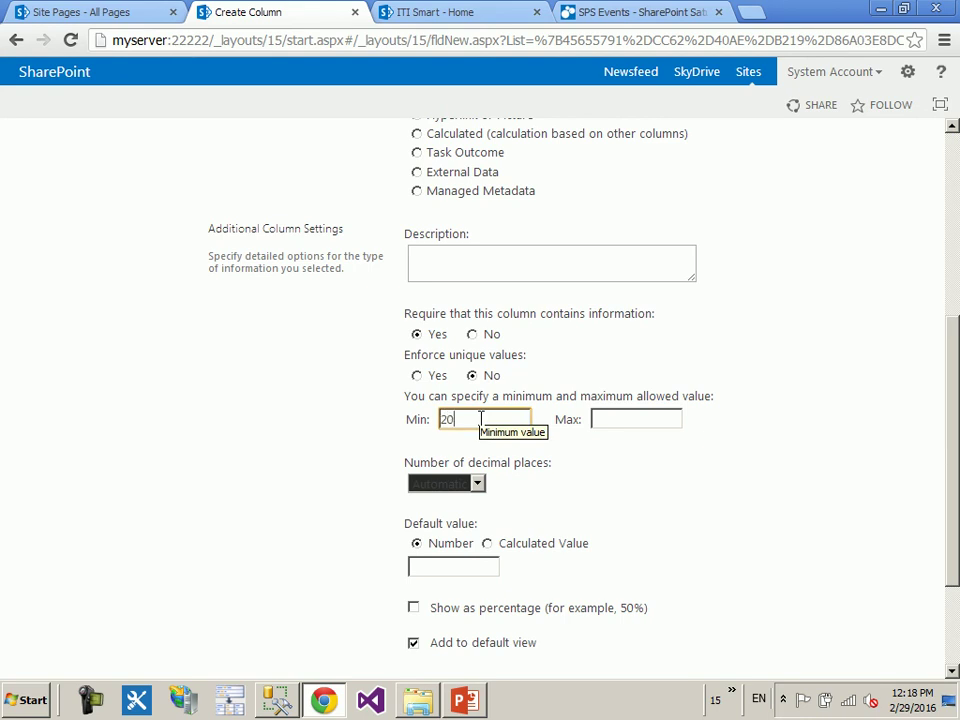
pyautogui.click(623, 420)
pyautogui.write('25')
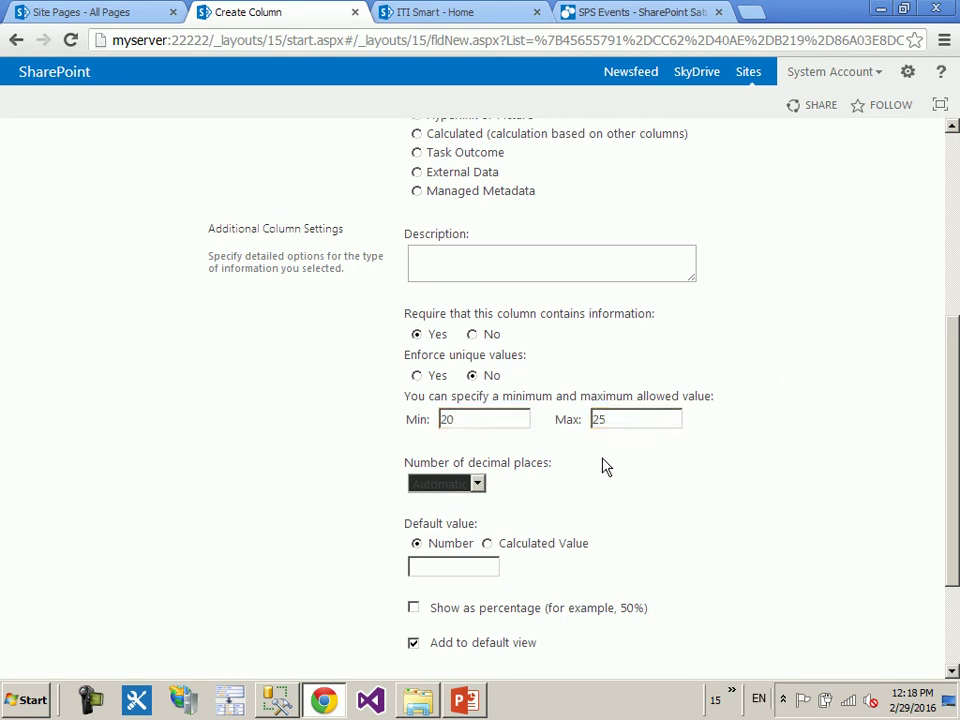
pyautogui.click(468, 486)
pyautogui.click(468, 485)
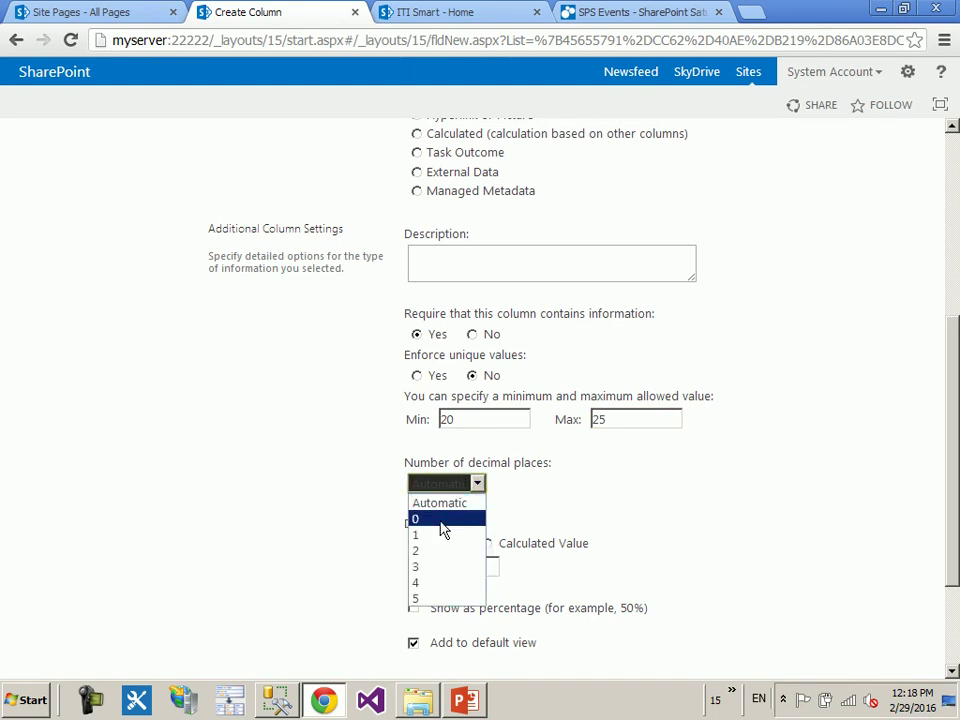
pyautogui.click(438, 518)
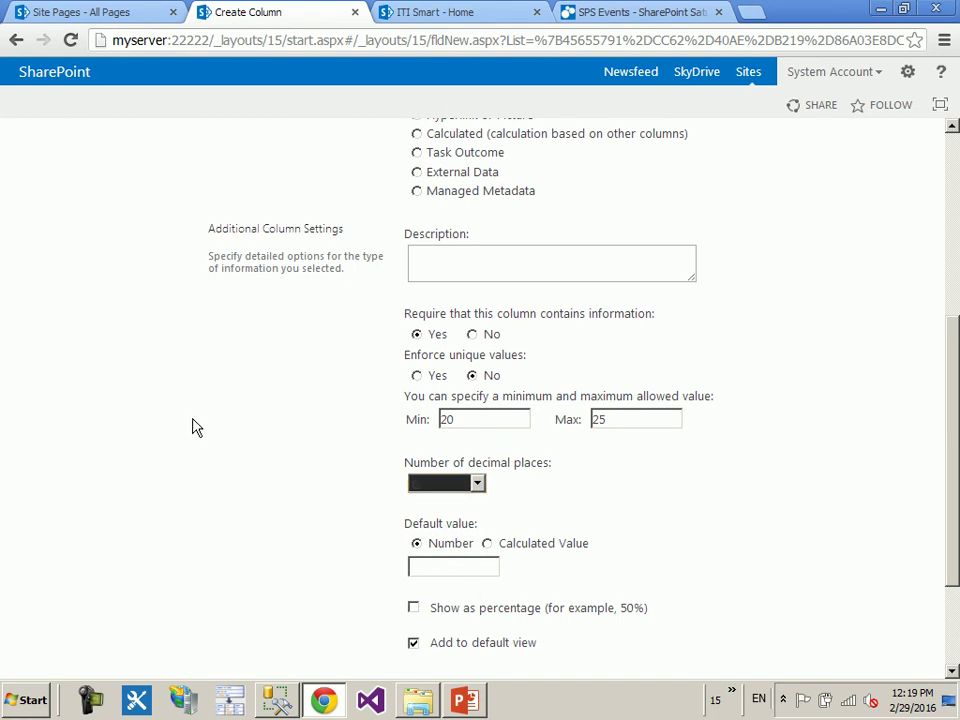
pyautogui.scroll(-3, 718, 480)
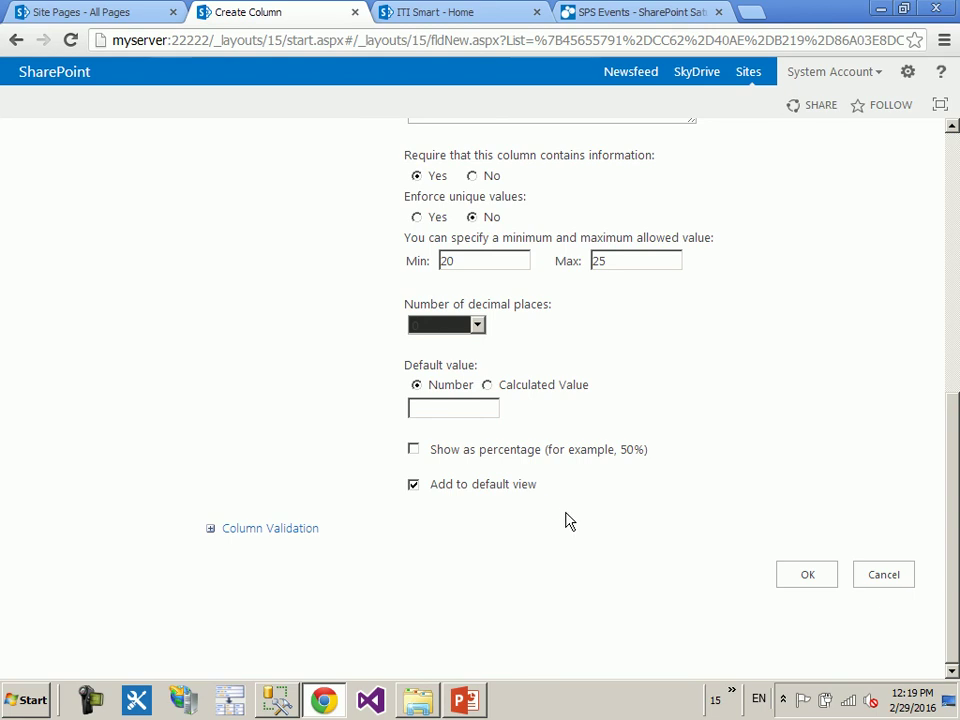
pyautogui.click(798, 575)
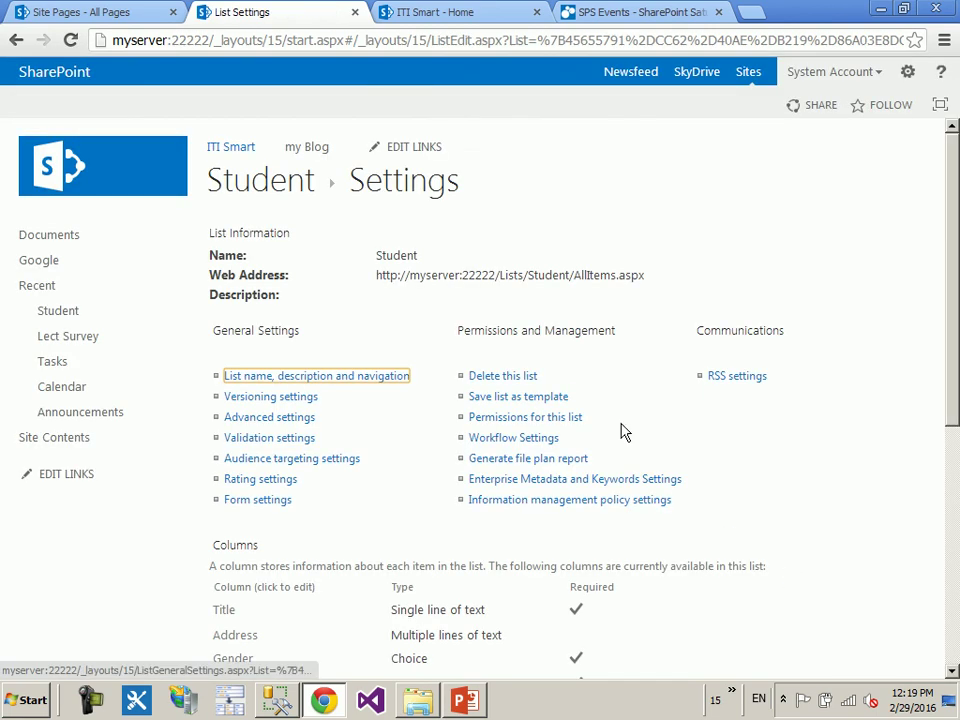
# - Back in the Student list, try saving a new item with the non-numeric Age 'fd'
pyautogui.click(289, 184)
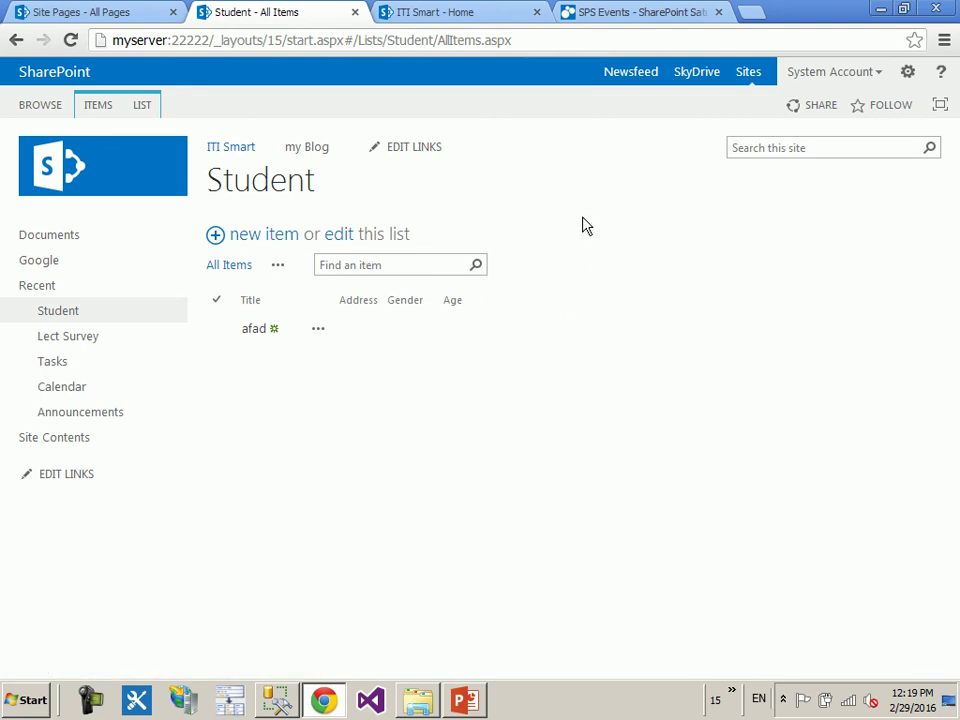
pyautogui.click(278, 240)
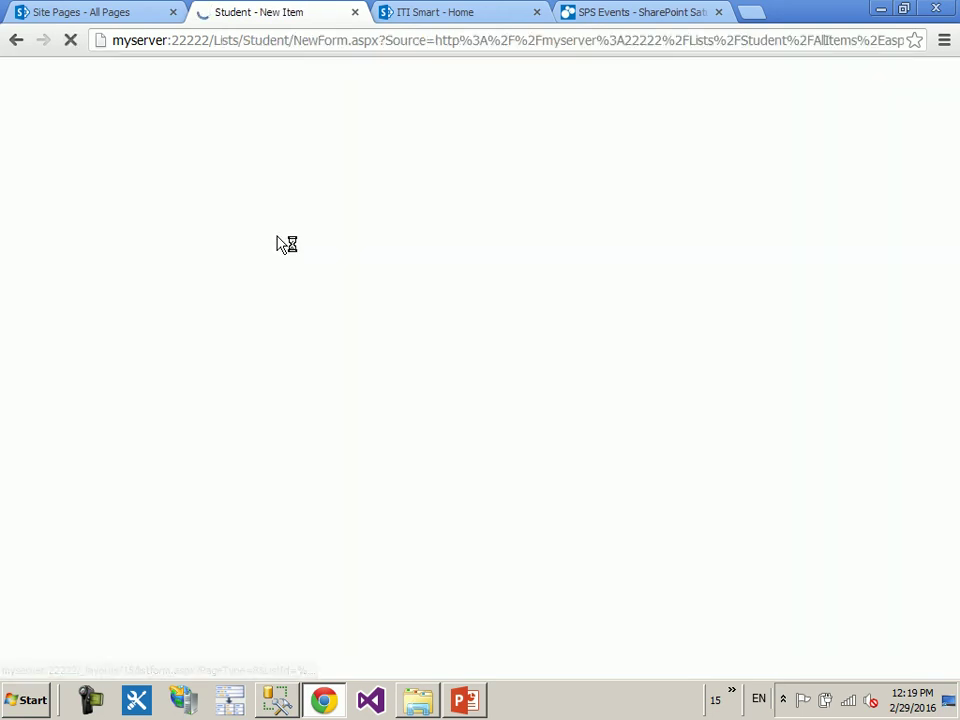
pyautogui.moveTo(328, 525); pyautogui.dragTo(412, 497)
pyautogui.click(412, 497)
pyautogui.write('fd')
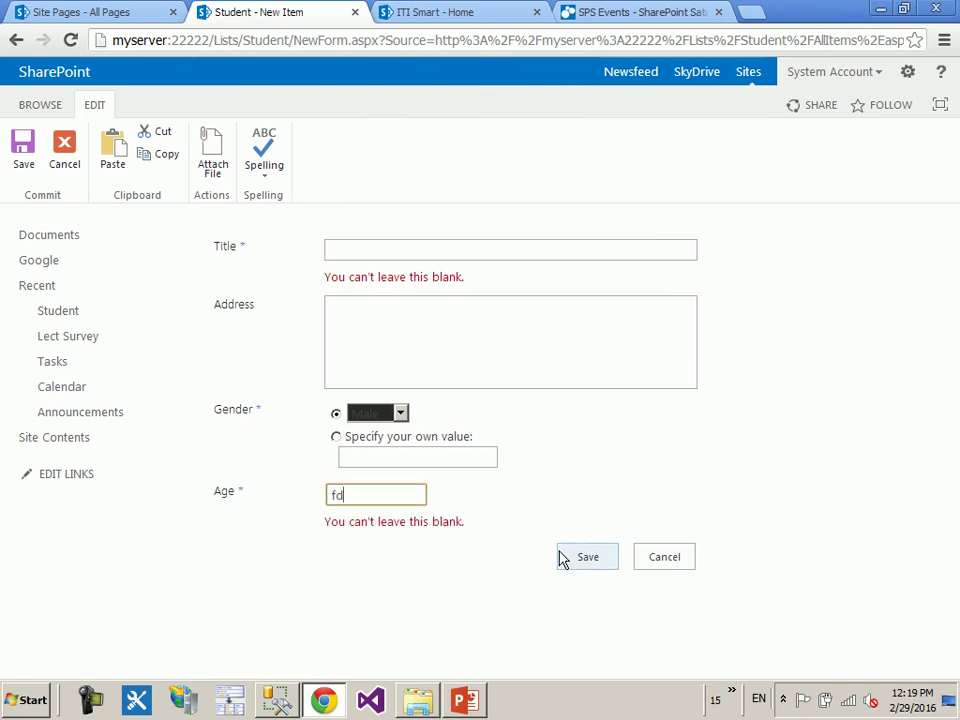
pyautogui.click(561, 557)
# - Add the title 'ds', retry with Age 333 to hit the range error, then cancel the item
pyautogui.write('ds')
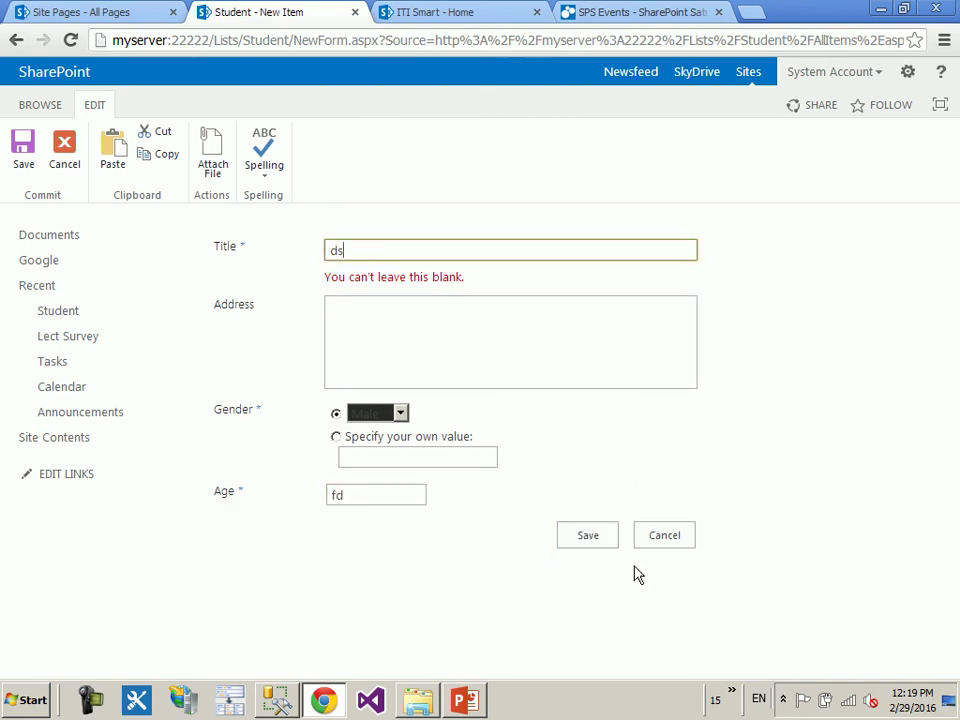
pyautogui.click(592, 536)
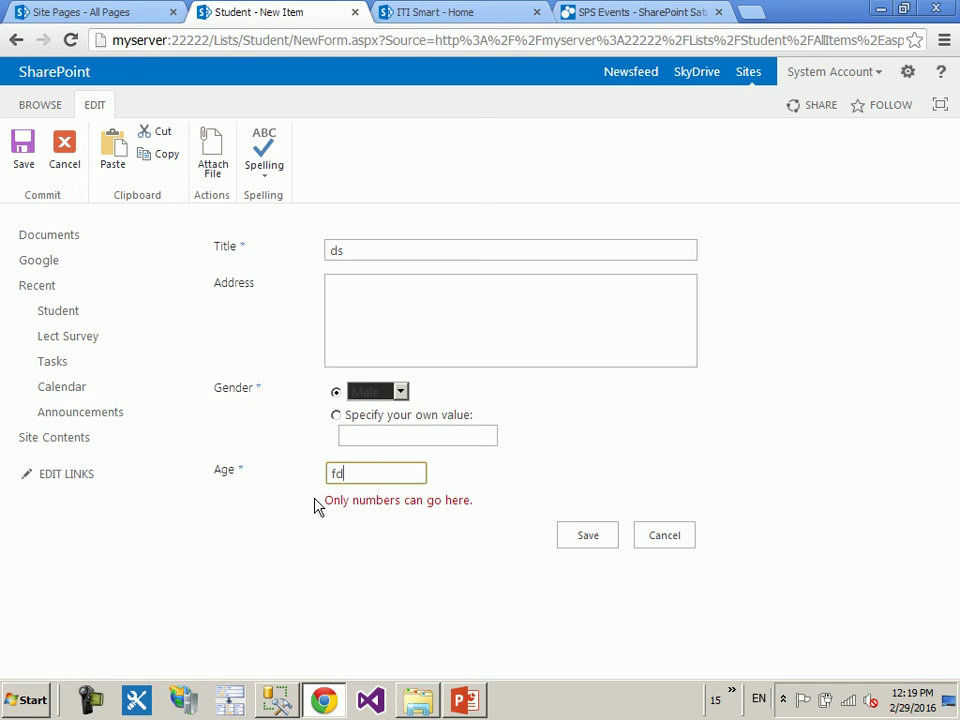
pyautogui.moveTo(379, 473); pyautogui.dragTo(309, 471)
pyautogui.write('333')
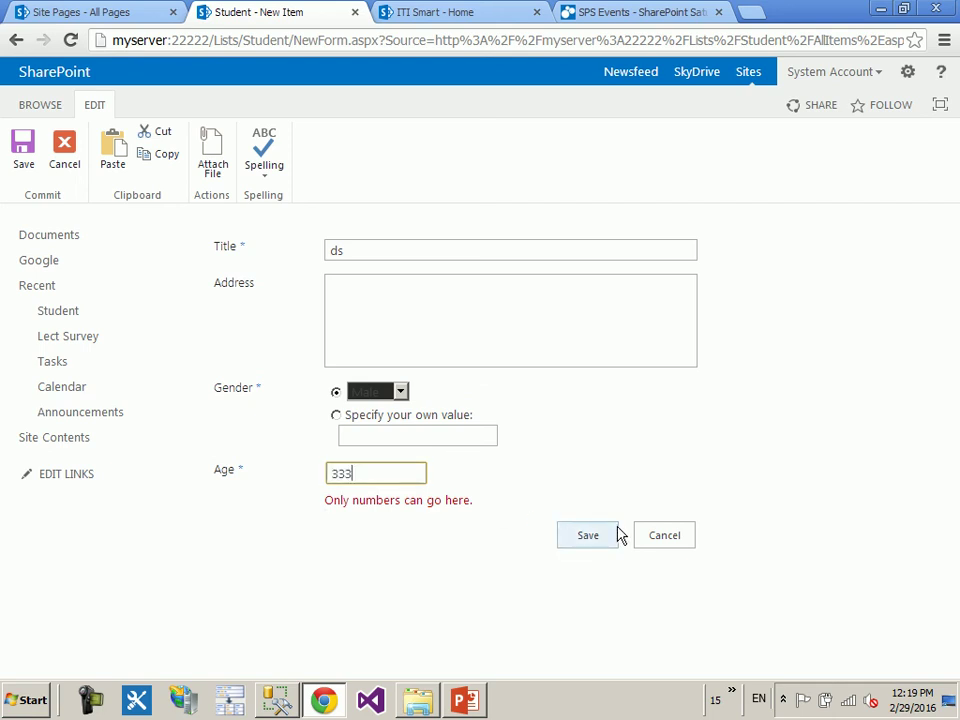
pyautogui.click(591, 536)
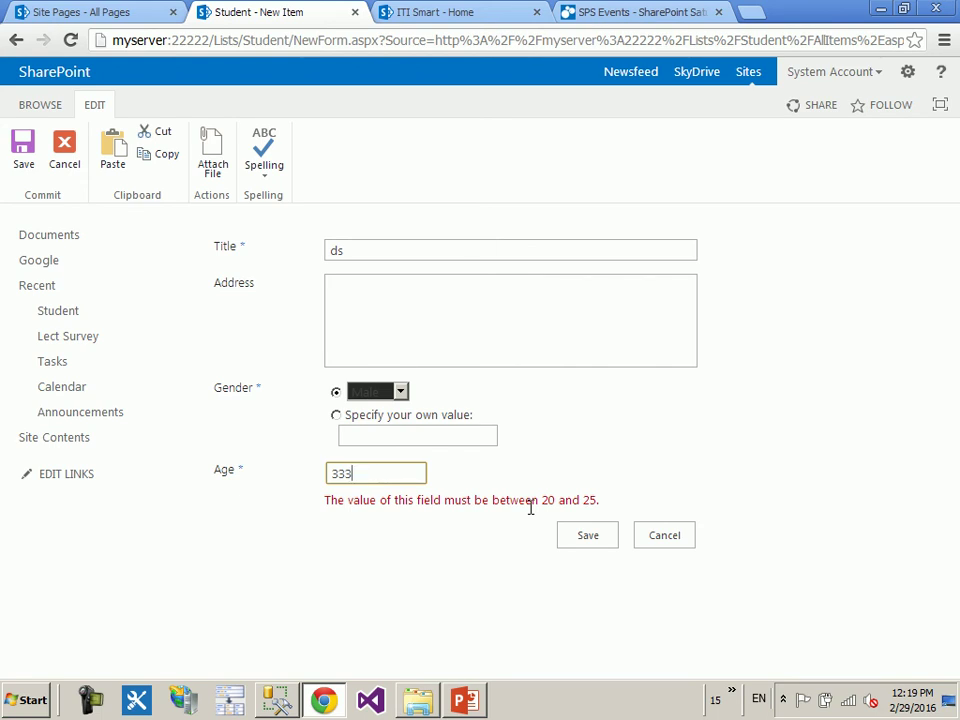
pyautogui.click(679, 544)
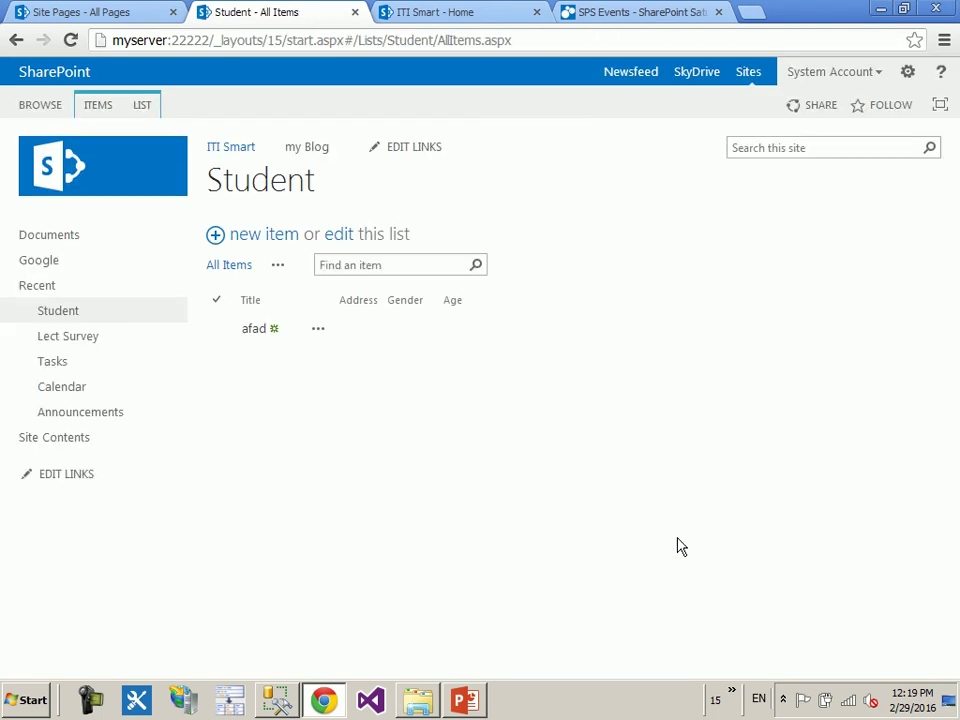
# - Switch the Student list to quick-edit mode and bring up the Create Column form
pyautogui.click(93, 106)
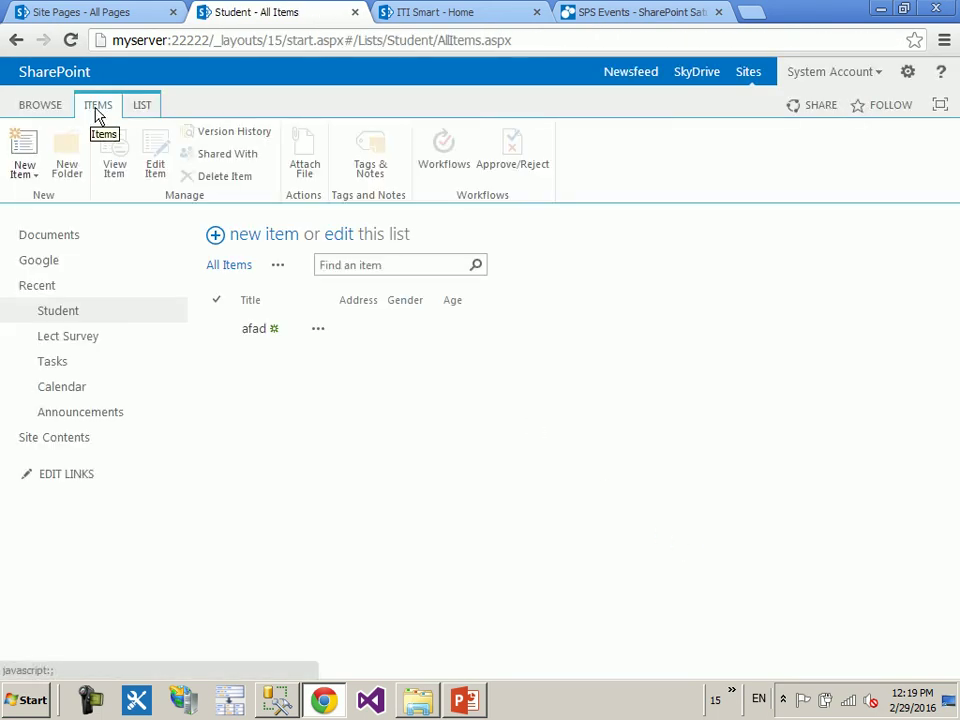
pyautogui.click(143, 108)
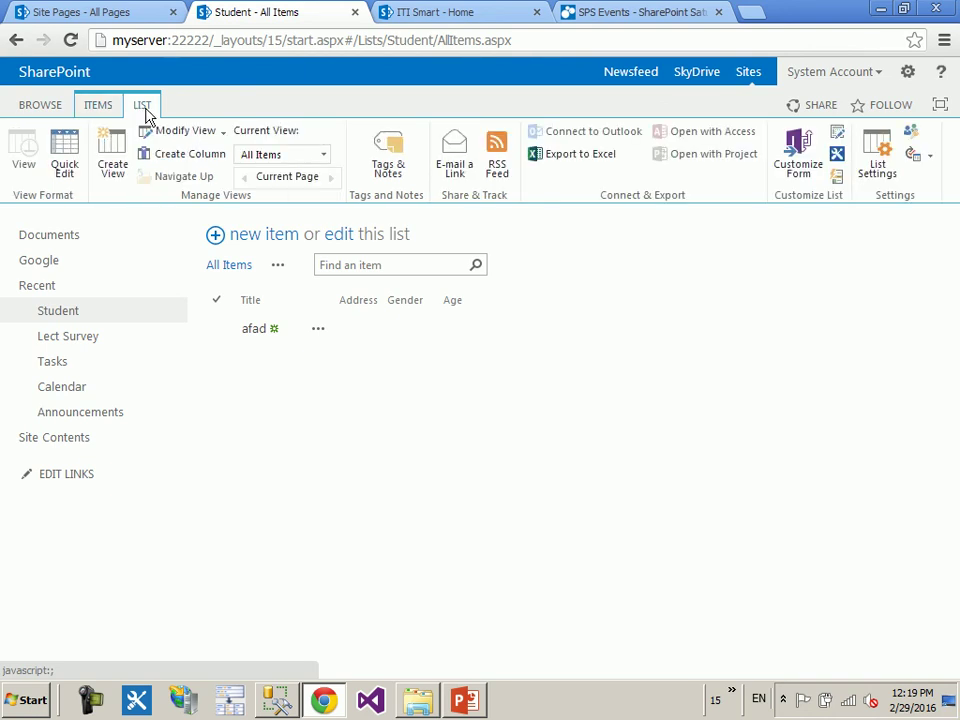
pyautogui.click(342, 237)
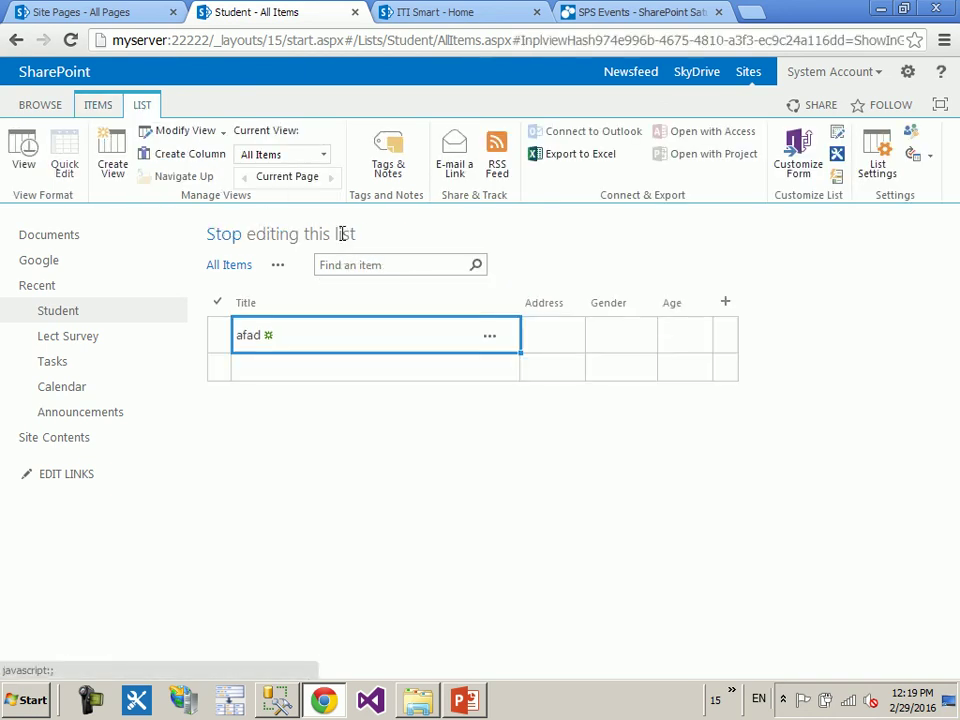
pyautogui.click(727, 303)
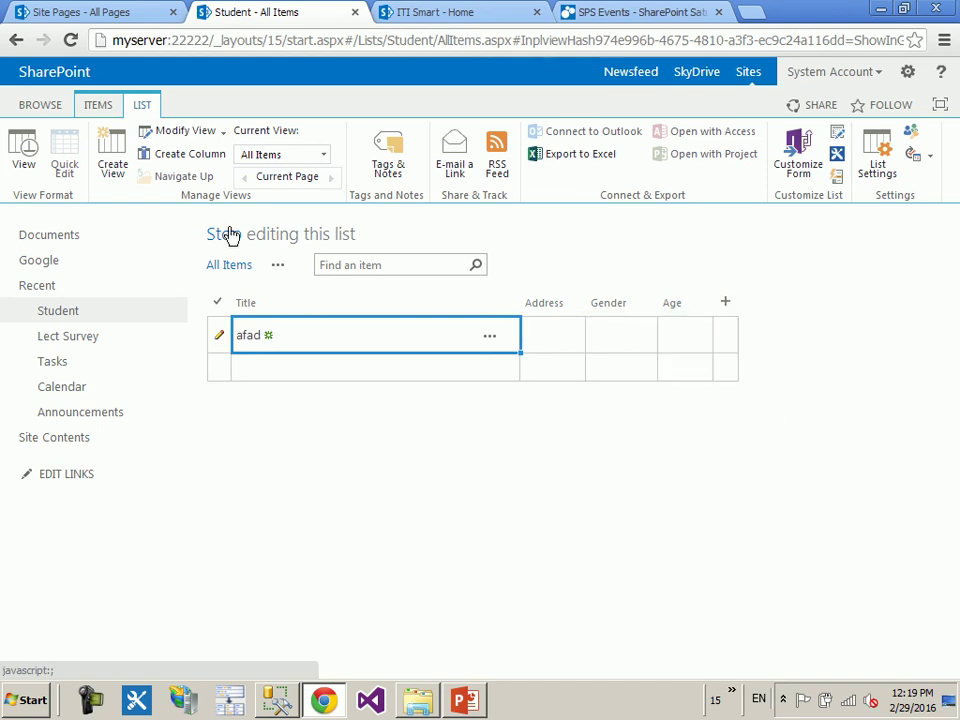
pyautogui.click(190, 155)
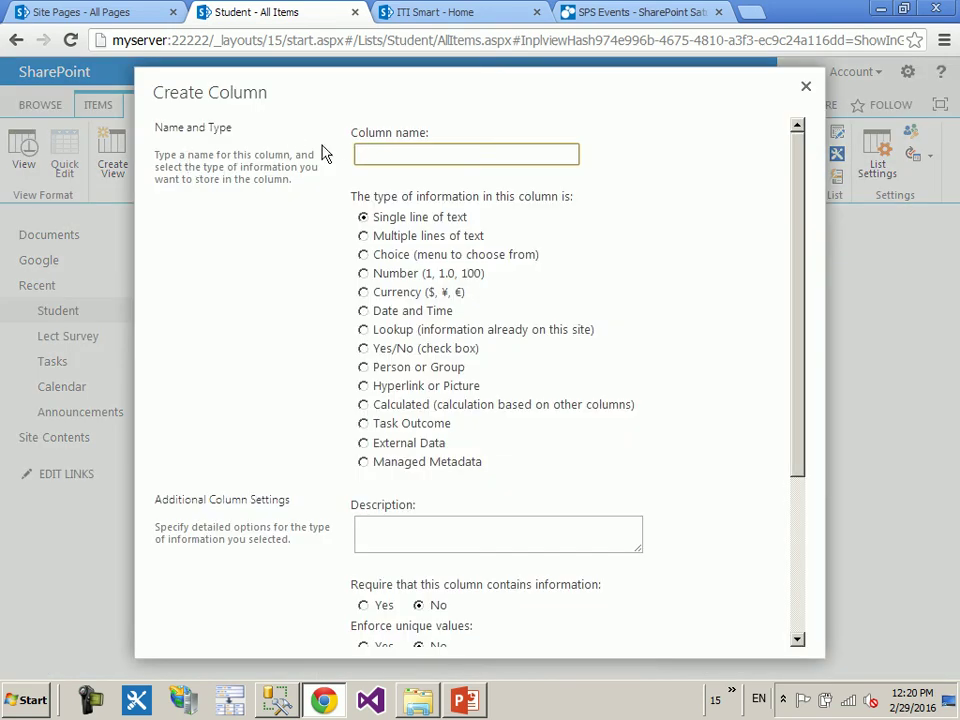
# - Preview Date and Time, Yes/No, Hyperlink or Picture, Task Outcome and External Data settings, then close unsaved
pyautogui.click(401, 316)
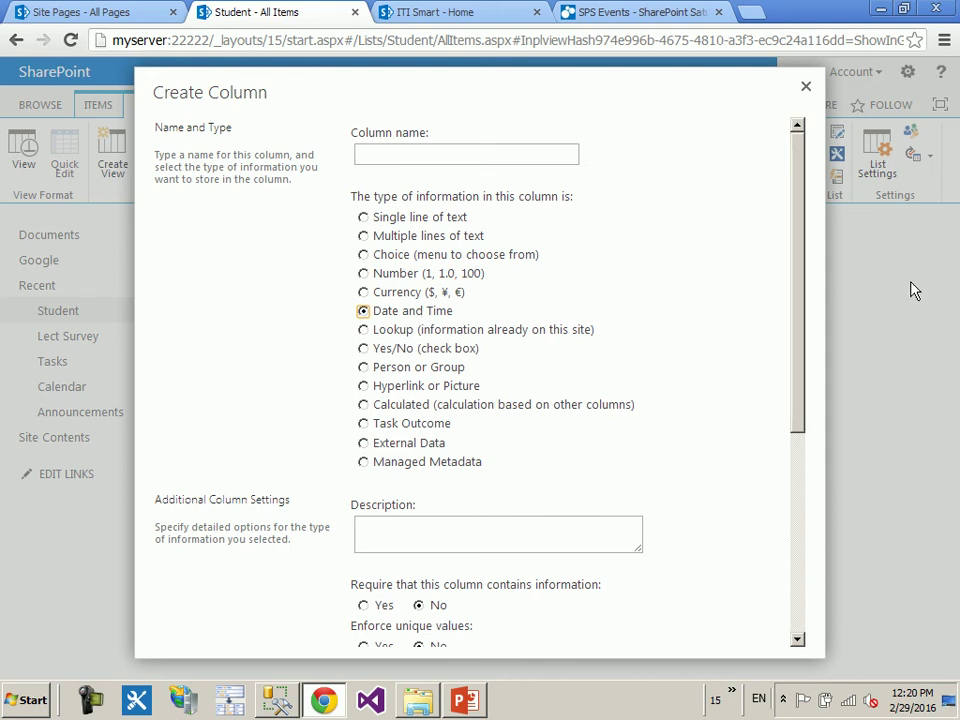
pyautogui.moveTo(795, 245); pyautogui.dragTo(591, 450)
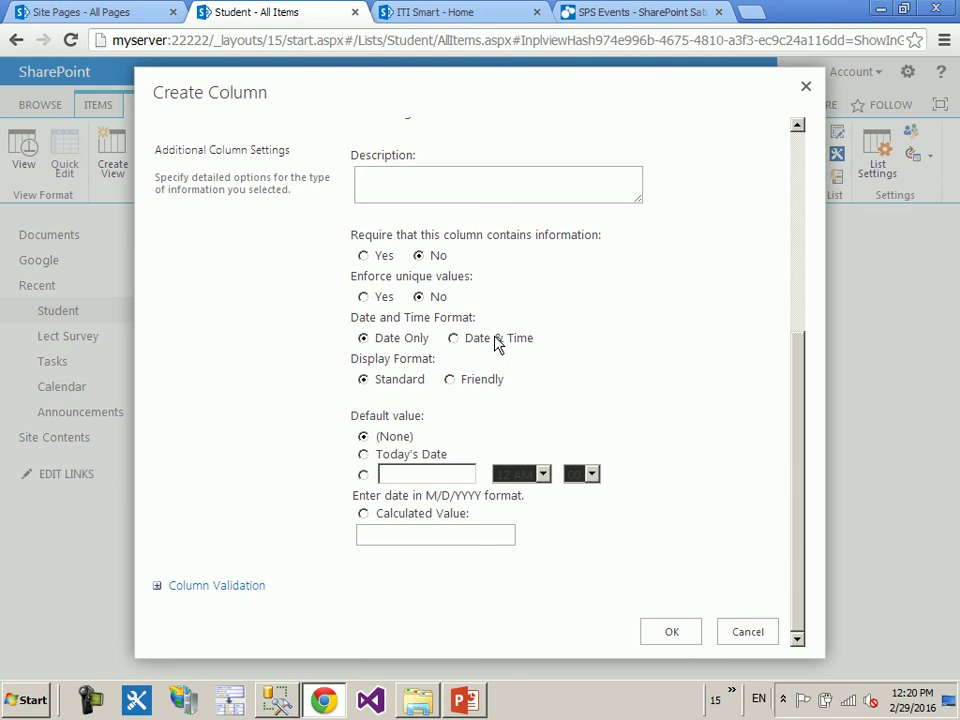
pyautogui.moveTo(797, 345); pyautogui.dragTo(795, 160)
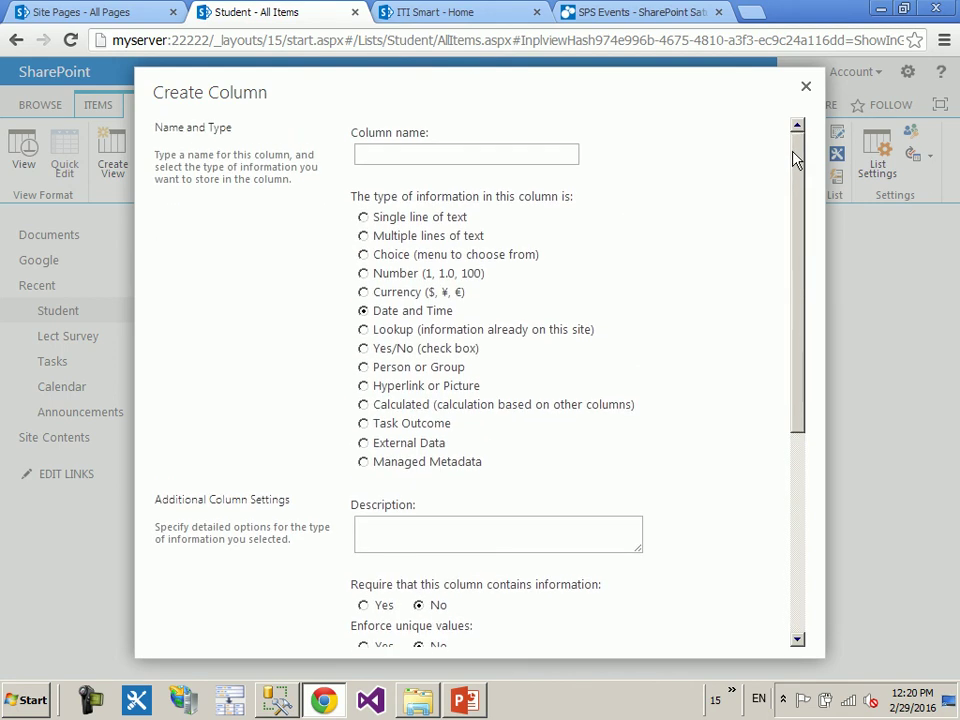
pyautogui.click(447, 350)
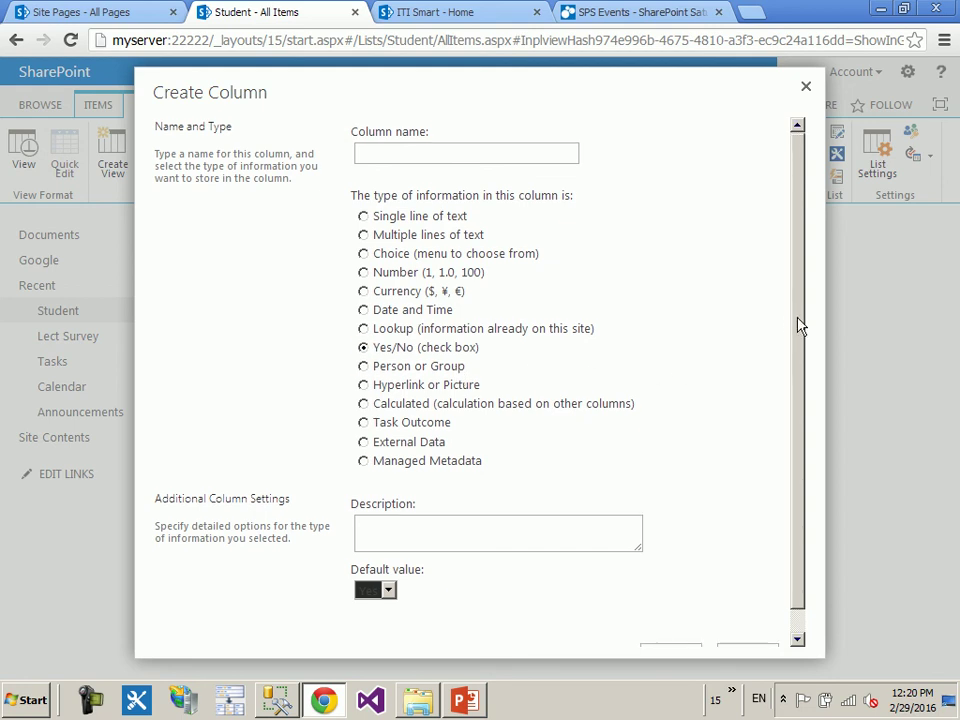
pyautogui.moveTo(799, 324); pyautogui.dragTo(800, 361)
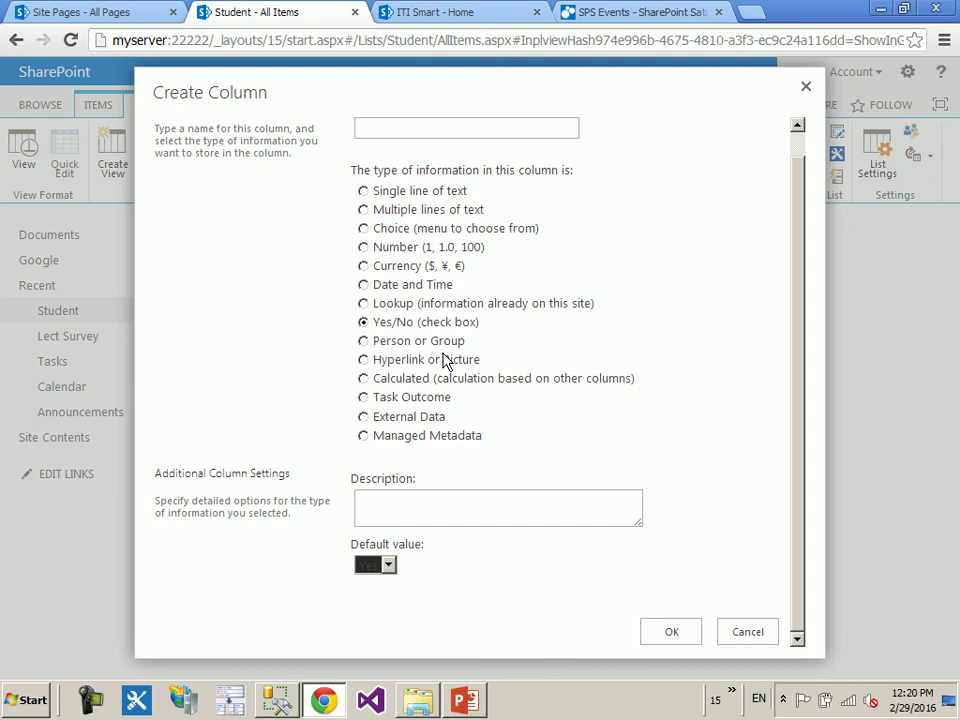
pyautogui.click(449, 362)
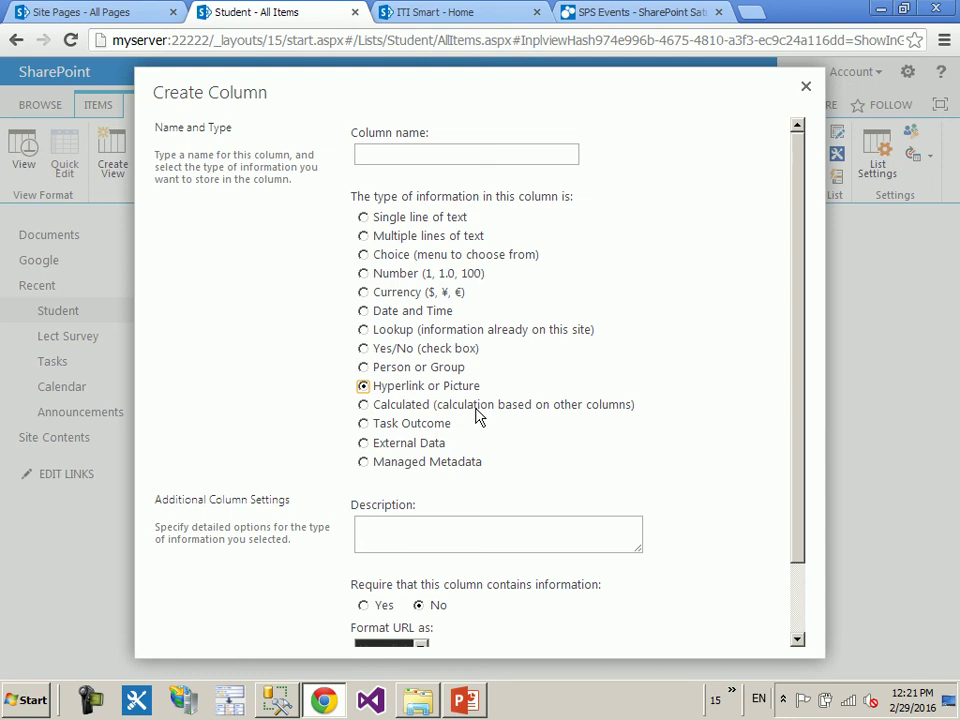
pyautogui.click(439, 428)
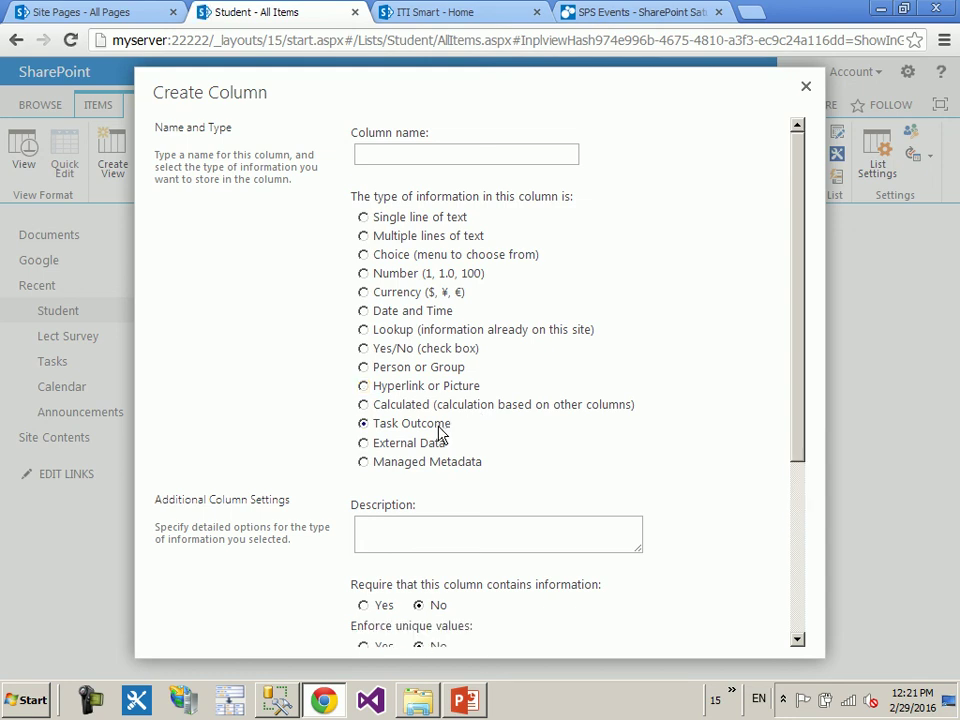
pyautogui.click(434, 445)
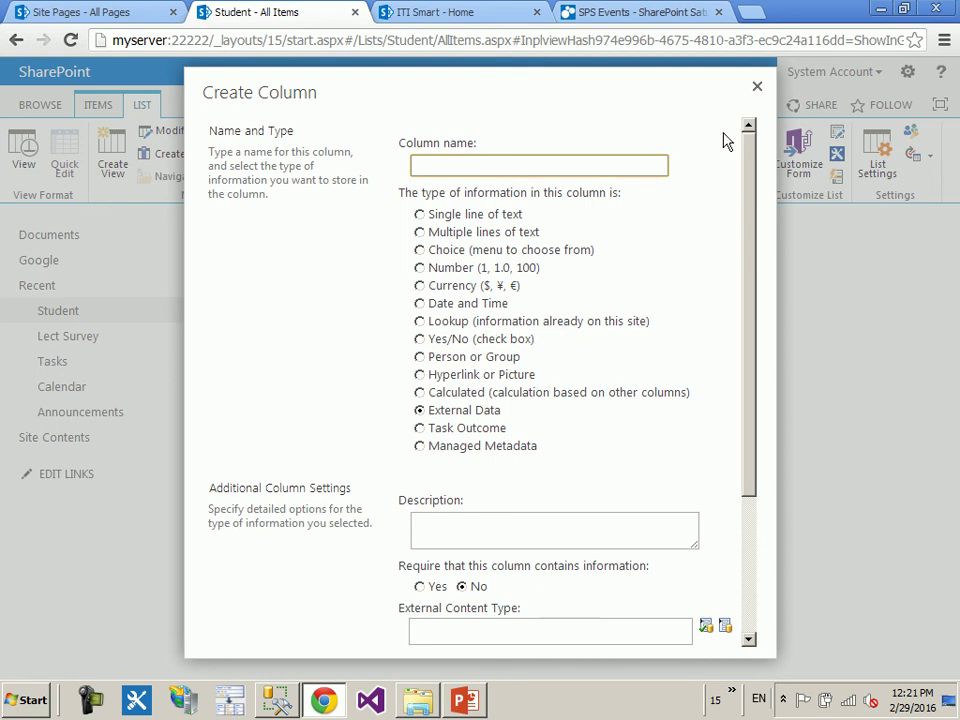
pyautogui.click(757, 87)
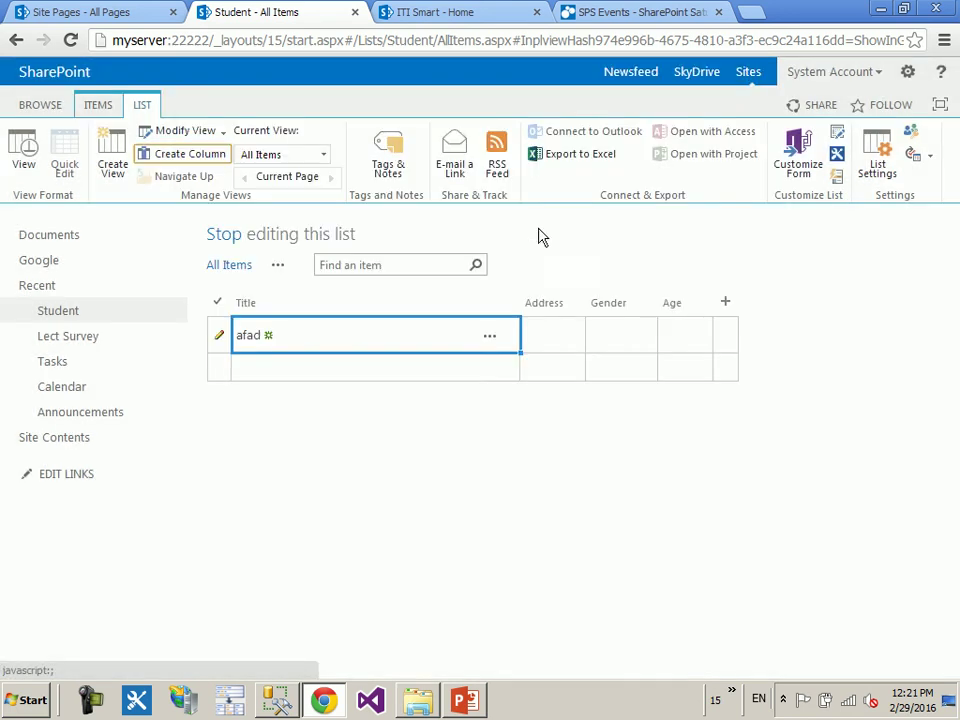
# - Leave quick edit and start adding a new app from Site Contents
pyautogui.click(223, 238)
pyautogui.click(78, 447)
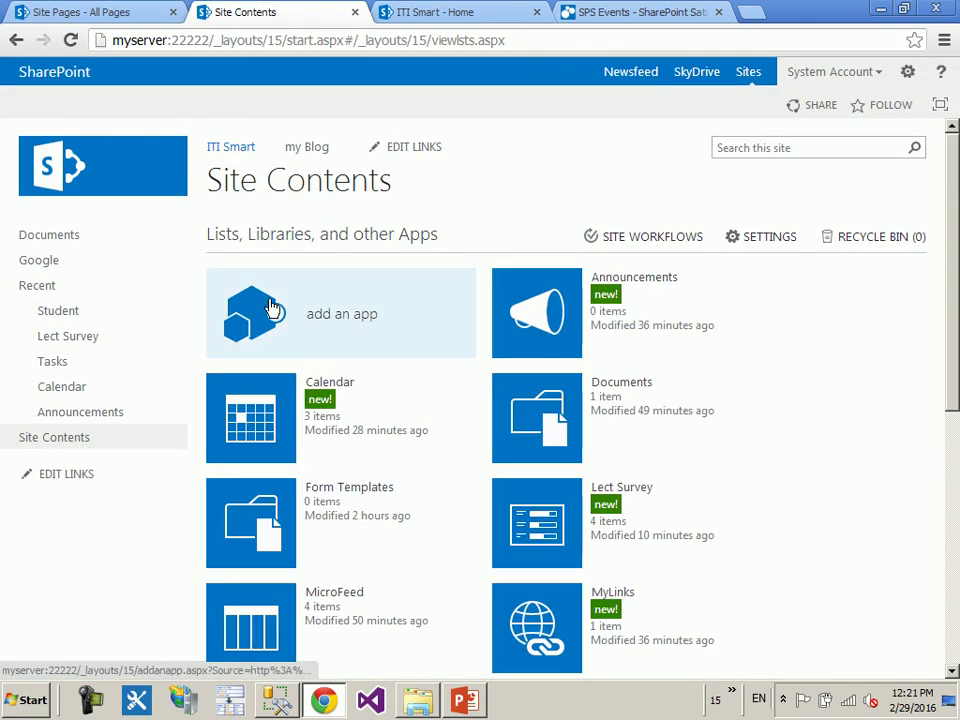
pyautogui.click(272, 312)
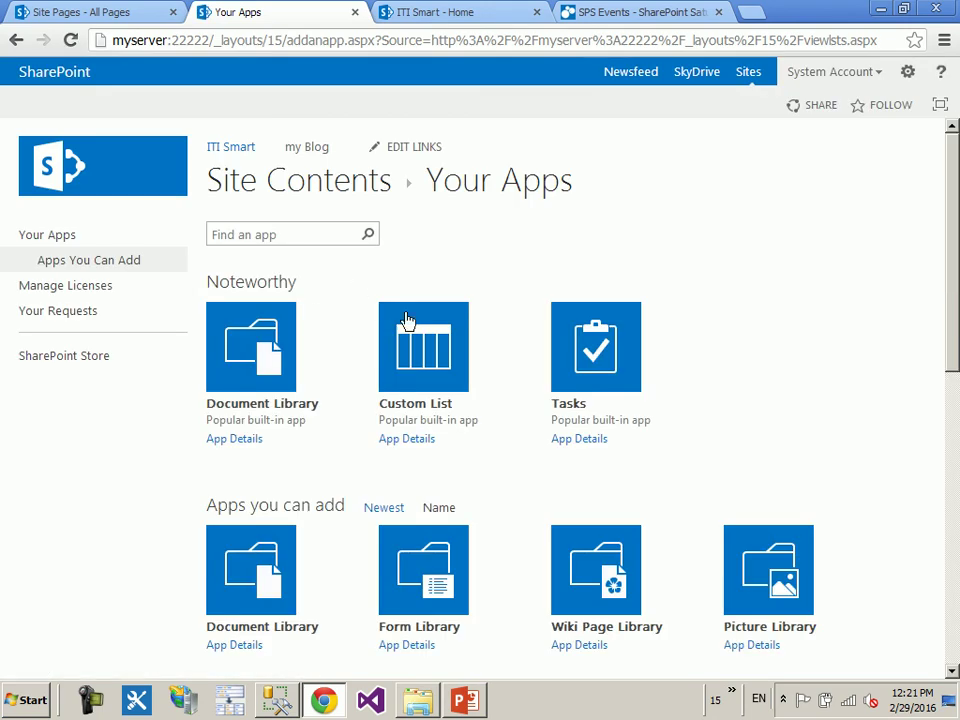
# - Create a custom list named 'City' and open it
pyautogui.click(427, 347)
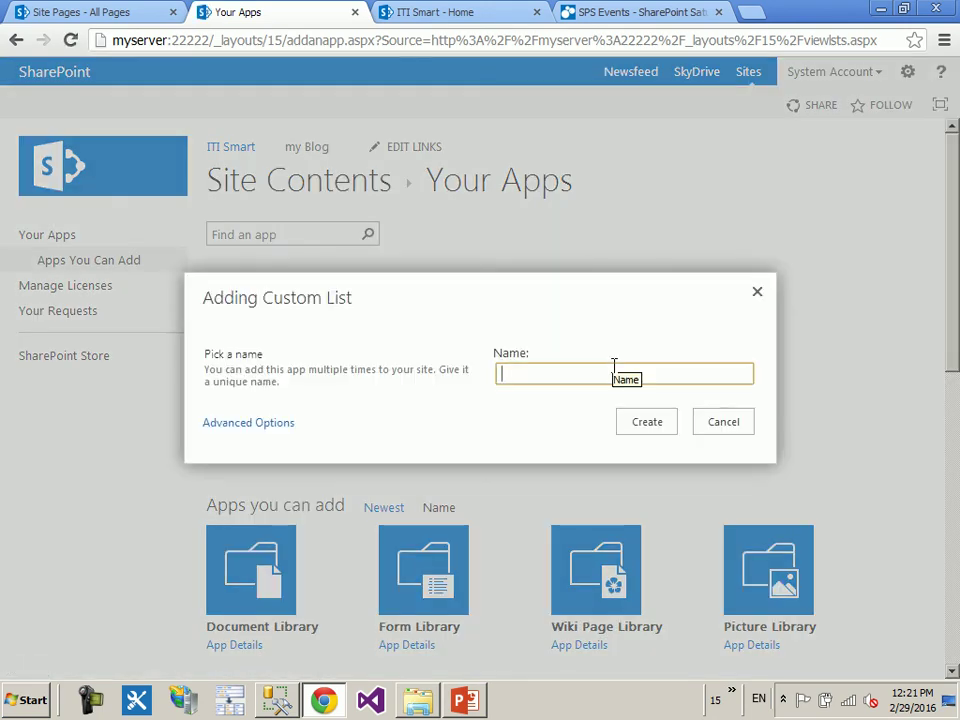
pyautogui.write('C')
pyautogui.write('o')
pyautogui.press('BackSpace')
pyautogui.write('ity')
pyautogui.click(653, 397)
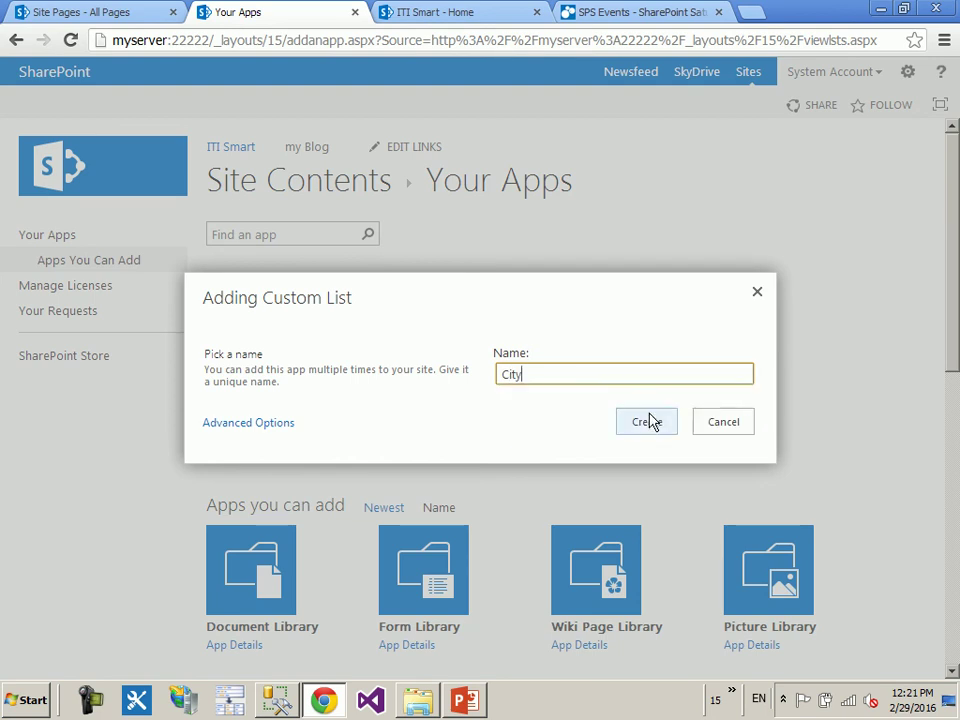
pyautogui.click(649, 421)
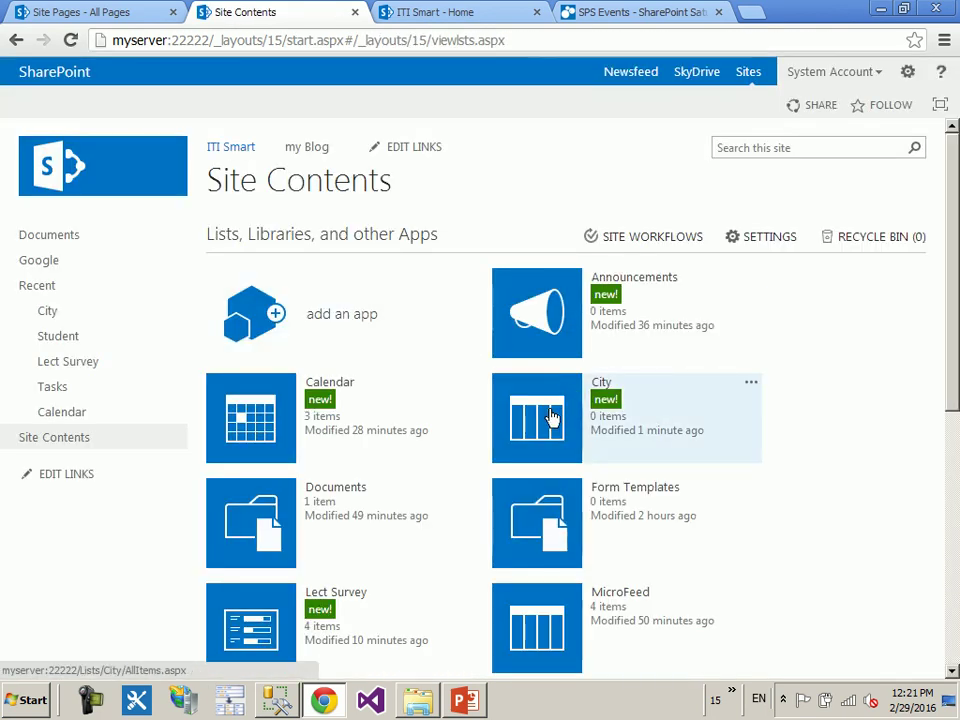
pyautogui.click(553, 418)
# - Enter Cairo and Alex as City items in the quick-edit grid, then open the Student list
pyautogui.click(268, 238)
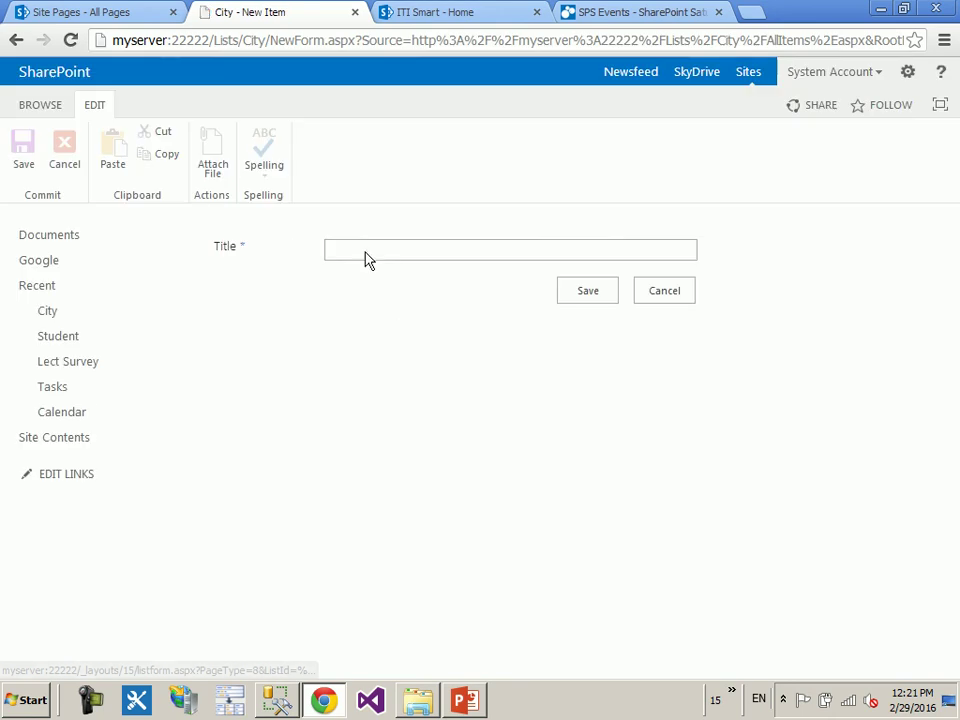
pyautogui.click(684, 296)
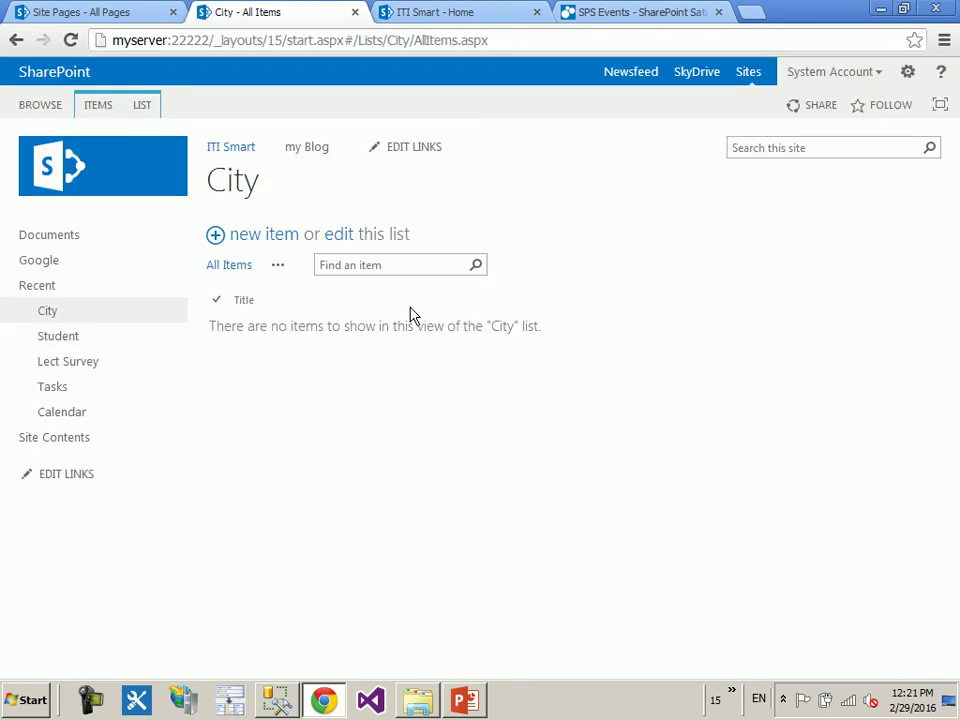
pyautogui.click(337, 240)
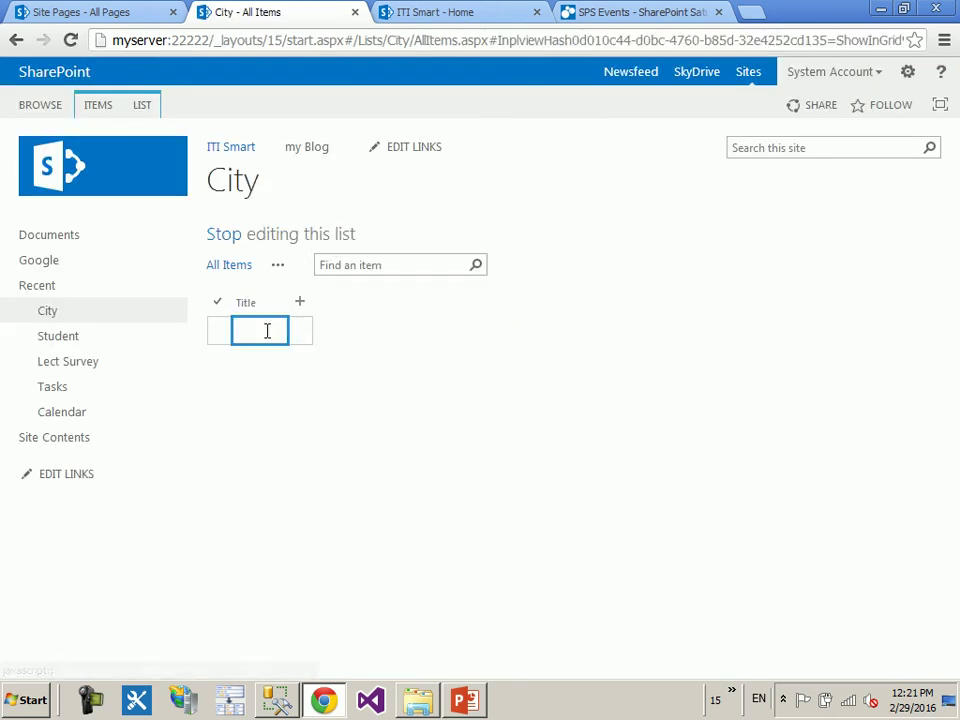
pyautogui.write('Cairo')
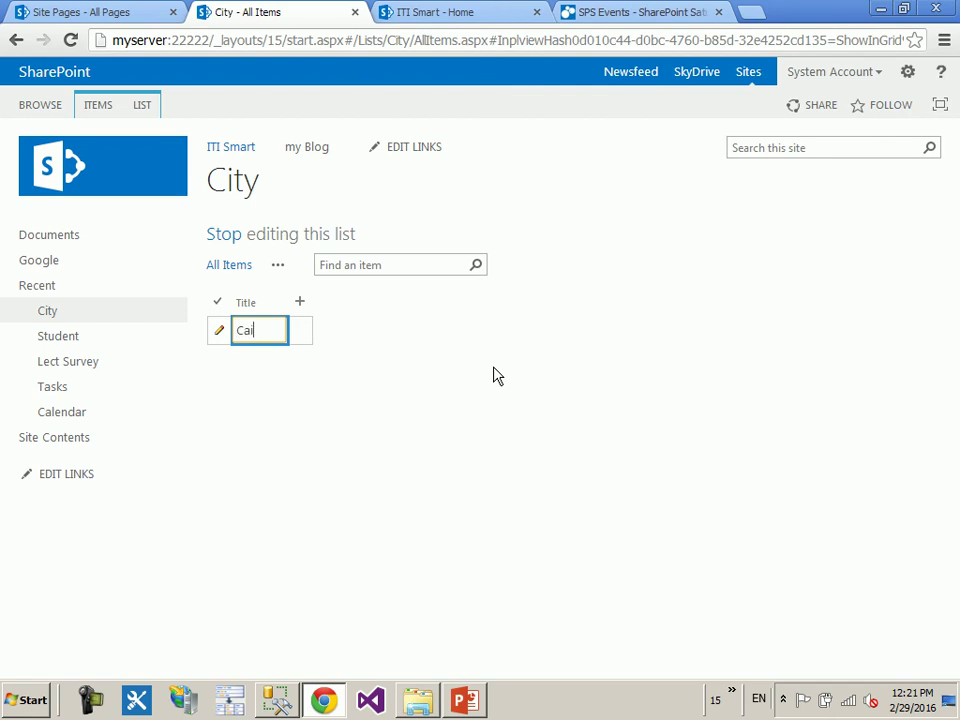
pyautogui.press('Return')
pyautogui.write('Alex')
pyautogui.press('Return')
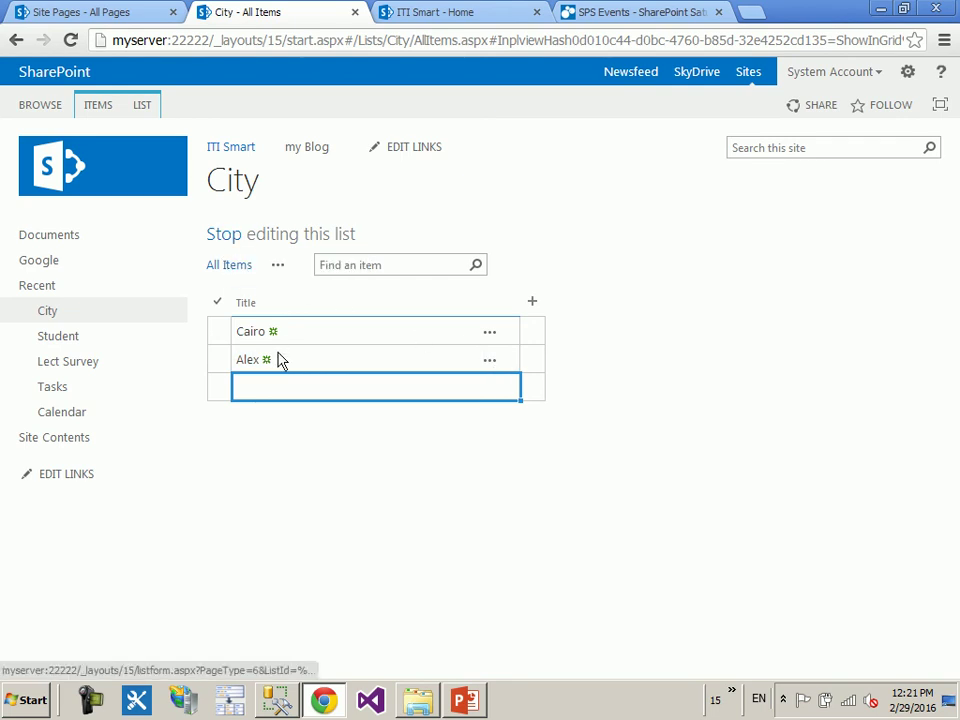
pyautogui.click(210, 234)
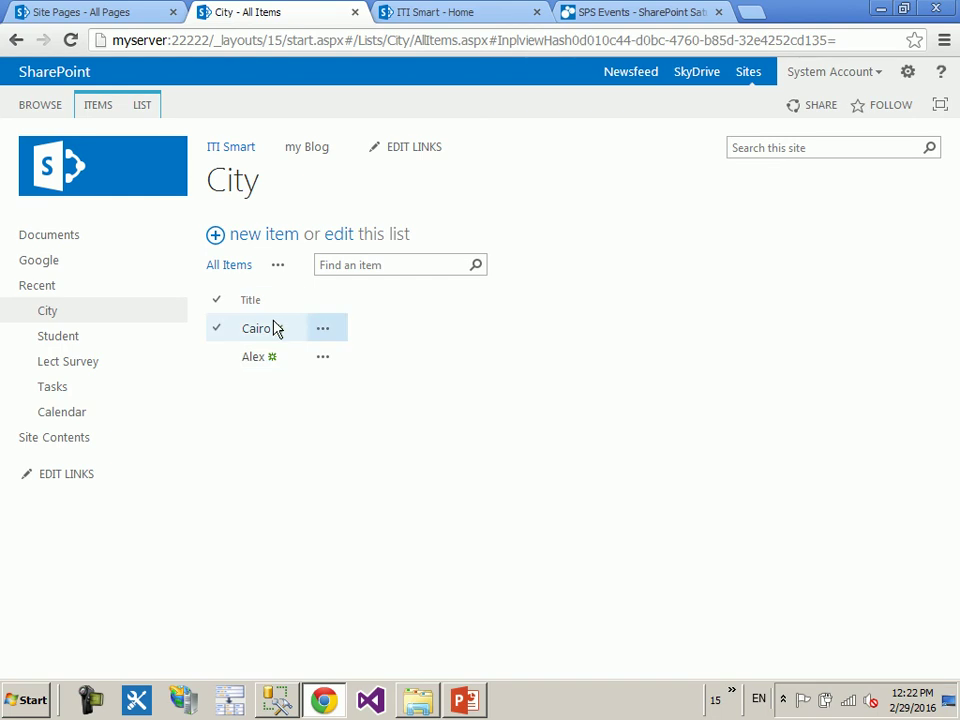
pyautogui.click(115, 345)
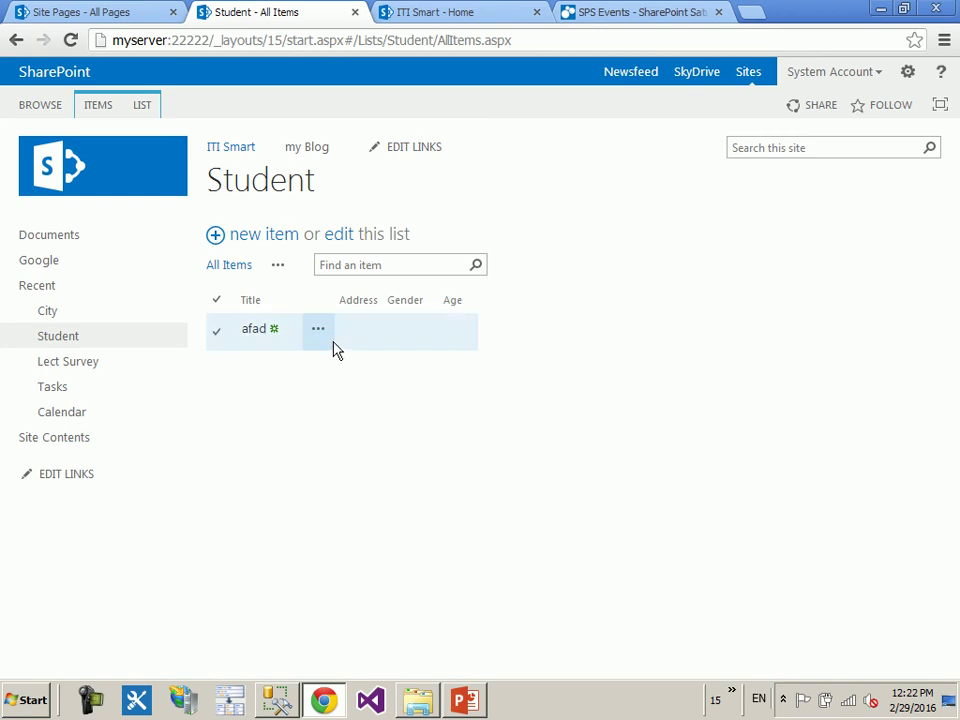
# - Start a new Student column named City
pyautogui.click(141, 105)
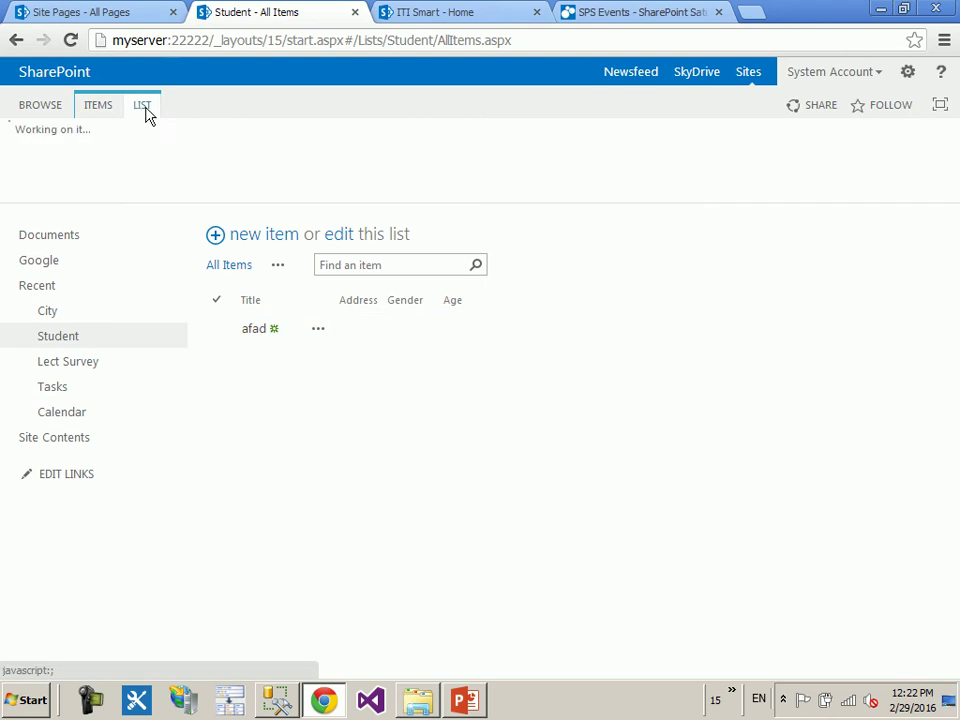
pyautogui.click(194, 153)
pyautogui.click(439, 256)
pyautogui.moveTo(806, 236); pyautogui.dragTo(806, 362)
pyautogui.moveTo(508, 514); pyautogui.dragTo(293, 441)
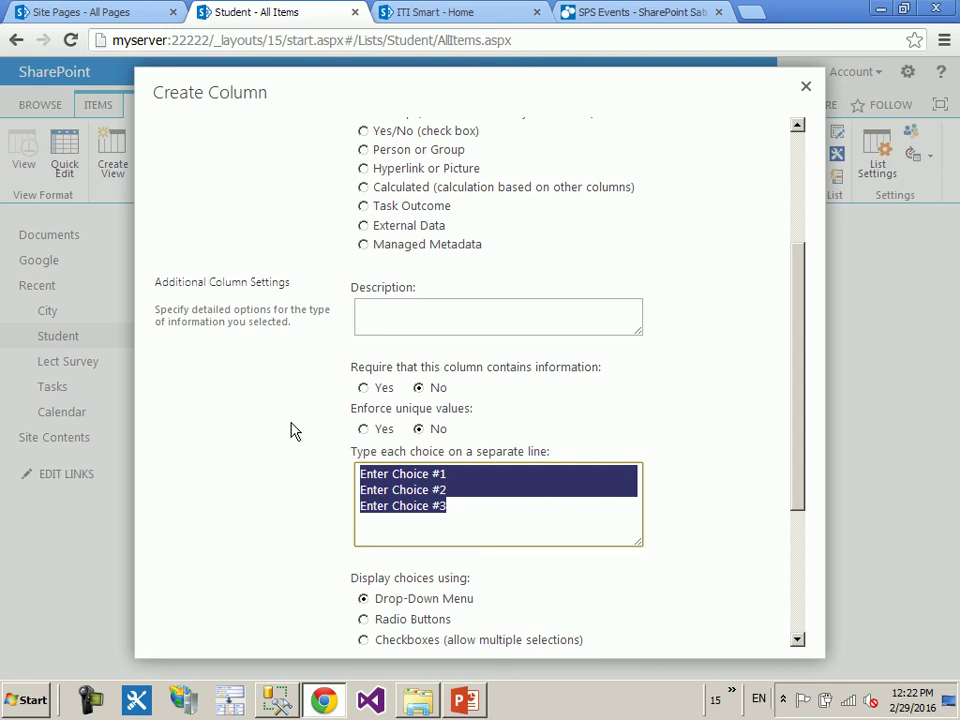
pyautogui.moveTo(793, 364); pyautogui.dragTo(795, 212)
pyautogui.click(514, 150)
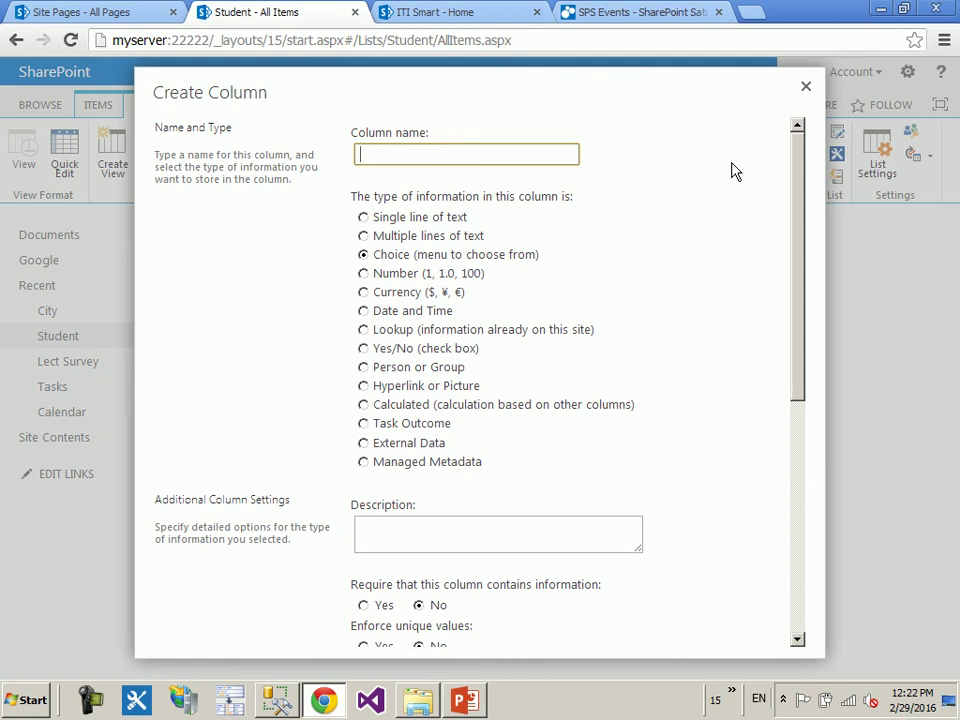
pyautogui.write('City')
# - Make City a single-value lookup to the City list's Title field and create it
pyautogui.click(429, 335)
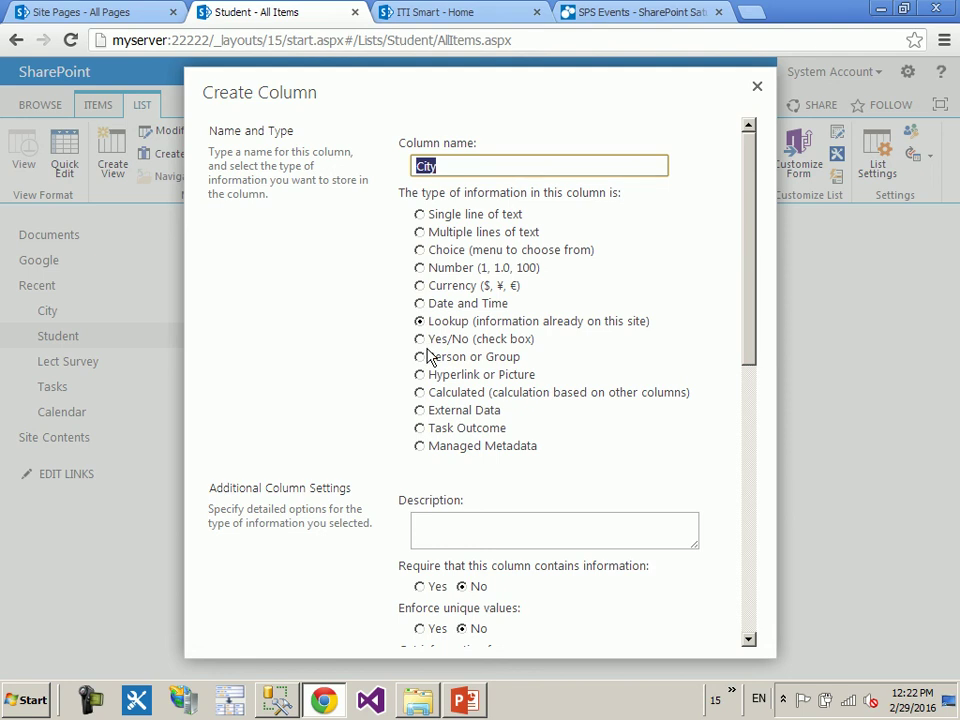
pyautogui.moveTo(752, 276); pyautogui.dragTo(750, 390)
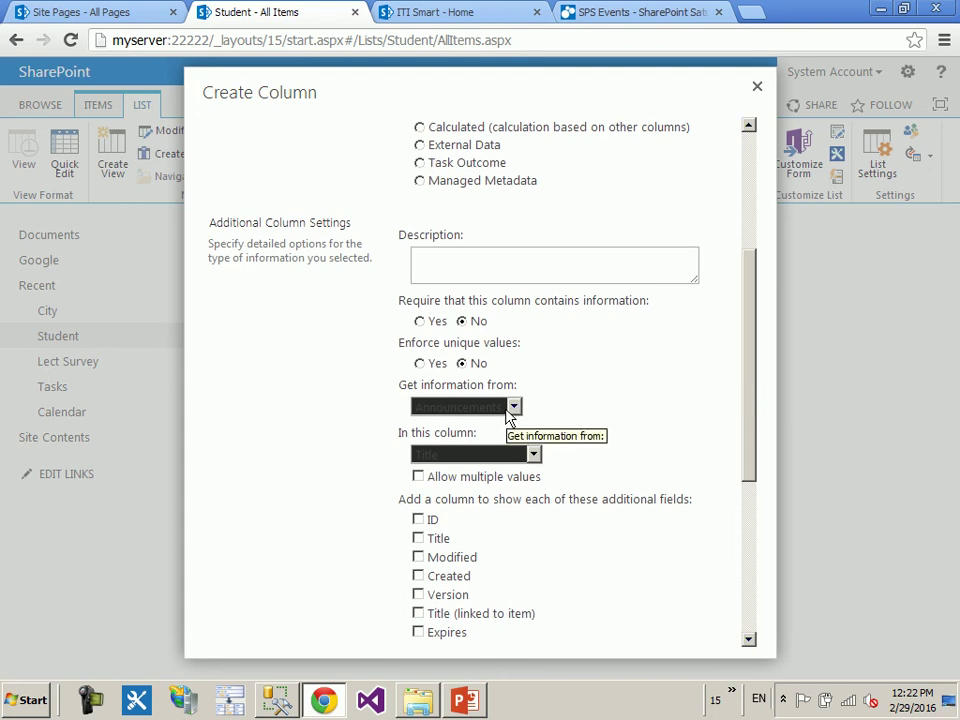
pyautogui.click(511, 410)
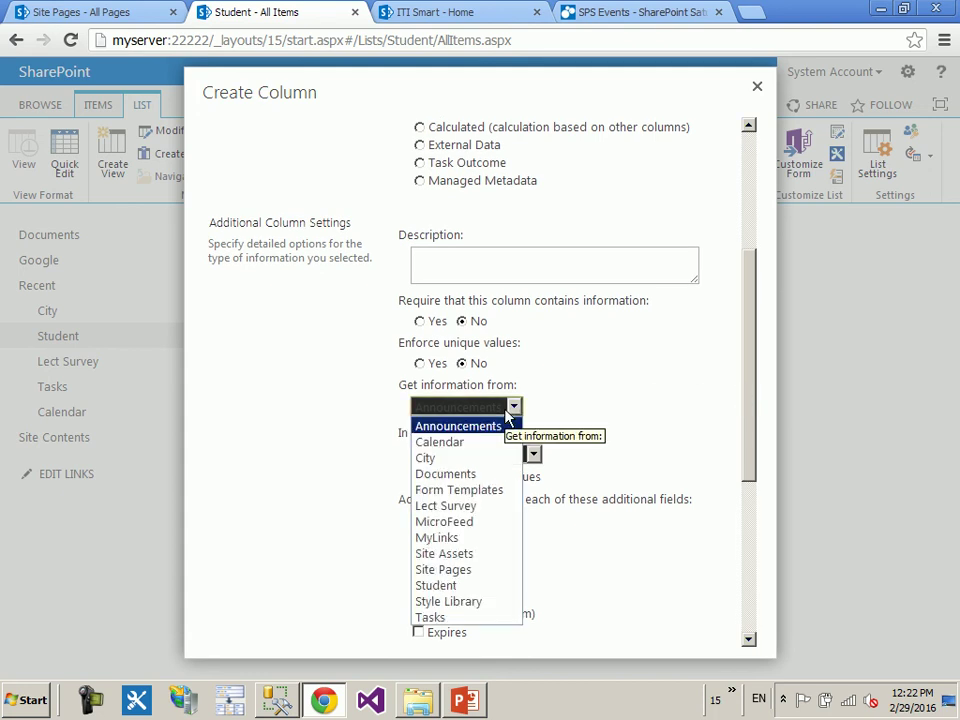
pyautogui.click(478, 457)
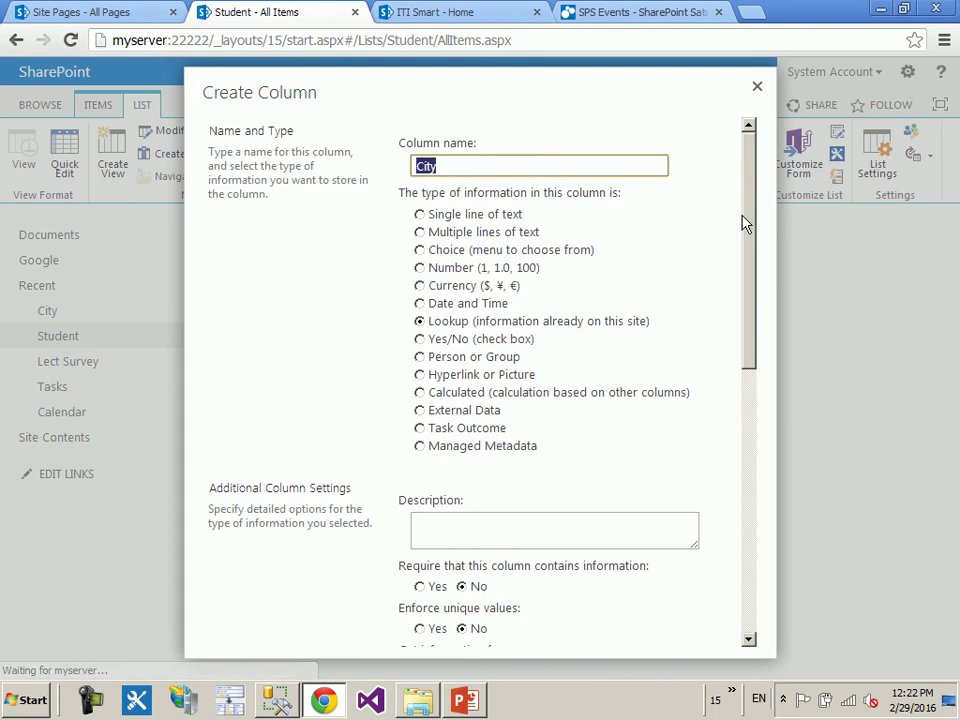
pyautogui.moveTo(750, 225); pyautogui.dragTo(750, 437)
pyautogui.scroll(1, 690, 380)
pyautogui.click(473, 305)
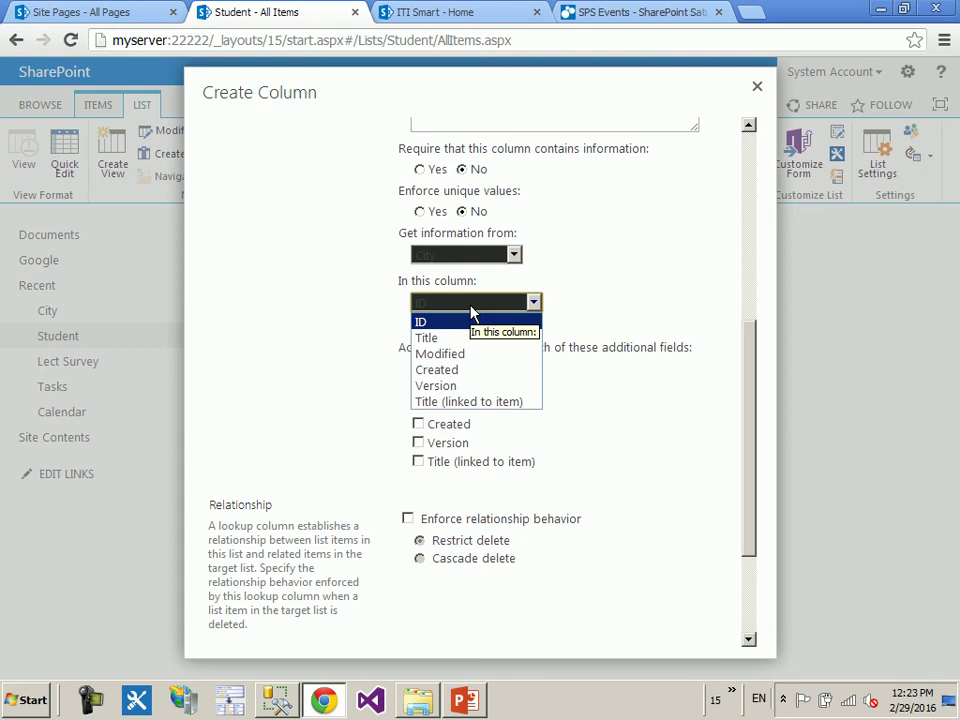
pyautogui.click(467, 337)
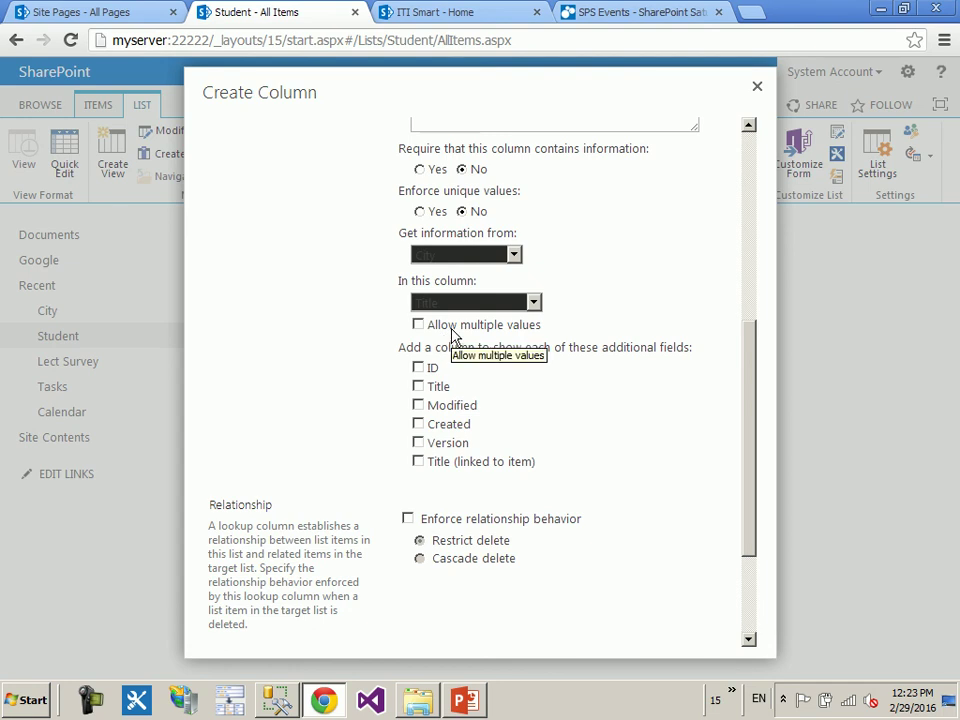
pyautogui.click(452, 334)
pyautogui.click(452, 334)
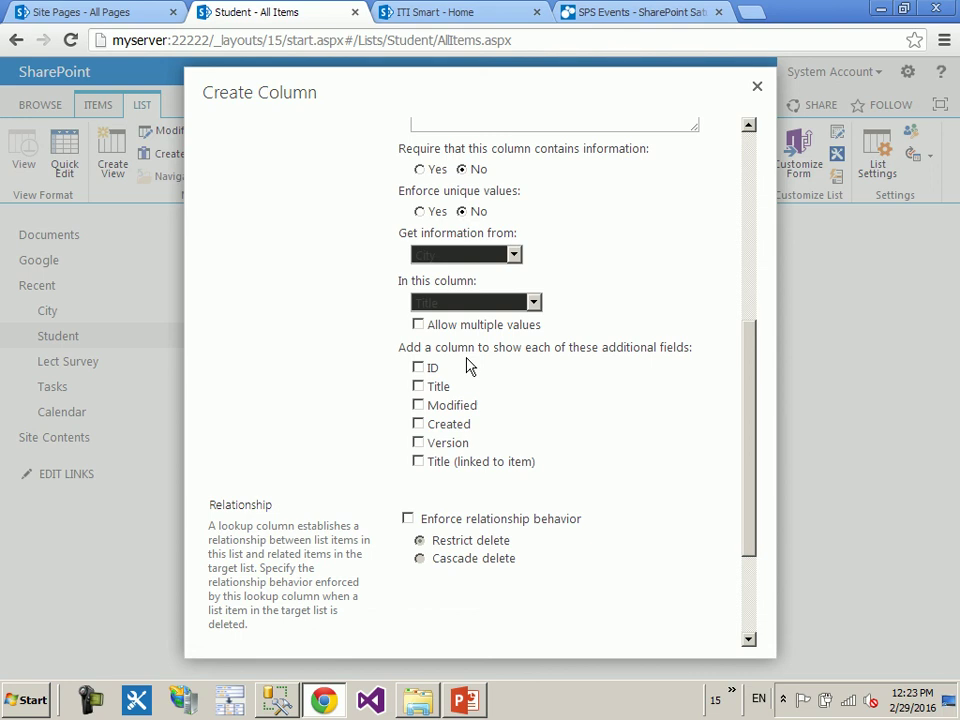
pyautogui.scroll(-3, 746, 379)
pyautogui.click(633, 631)
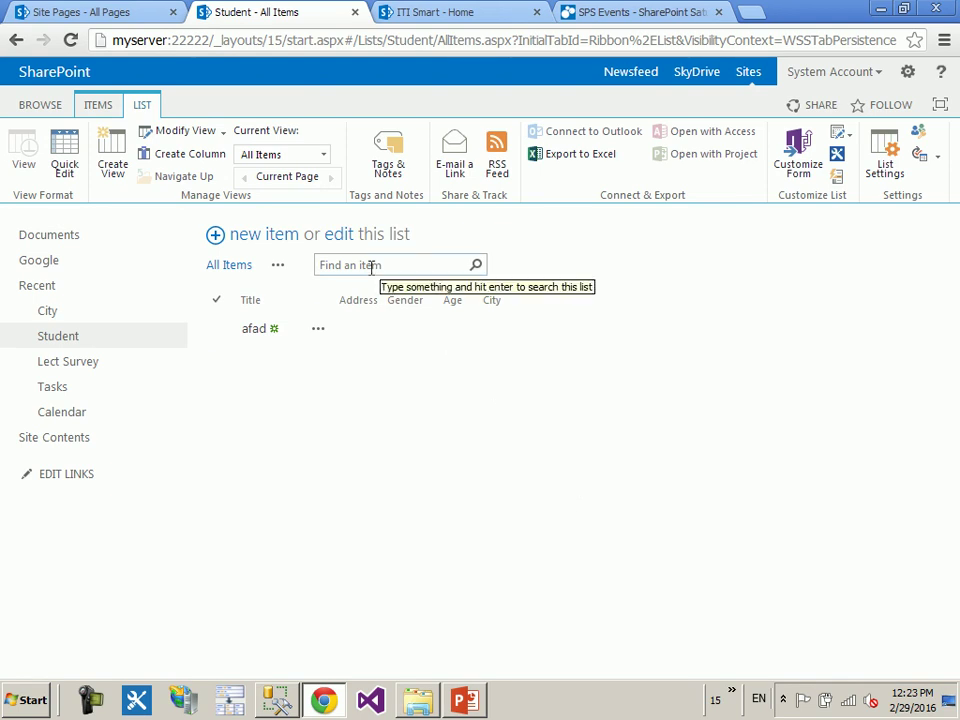
# - Add Student 1 (male, age 22, city Alex) to the Student list, then view the linked Alex city item
pyautogui.click(265, 236)
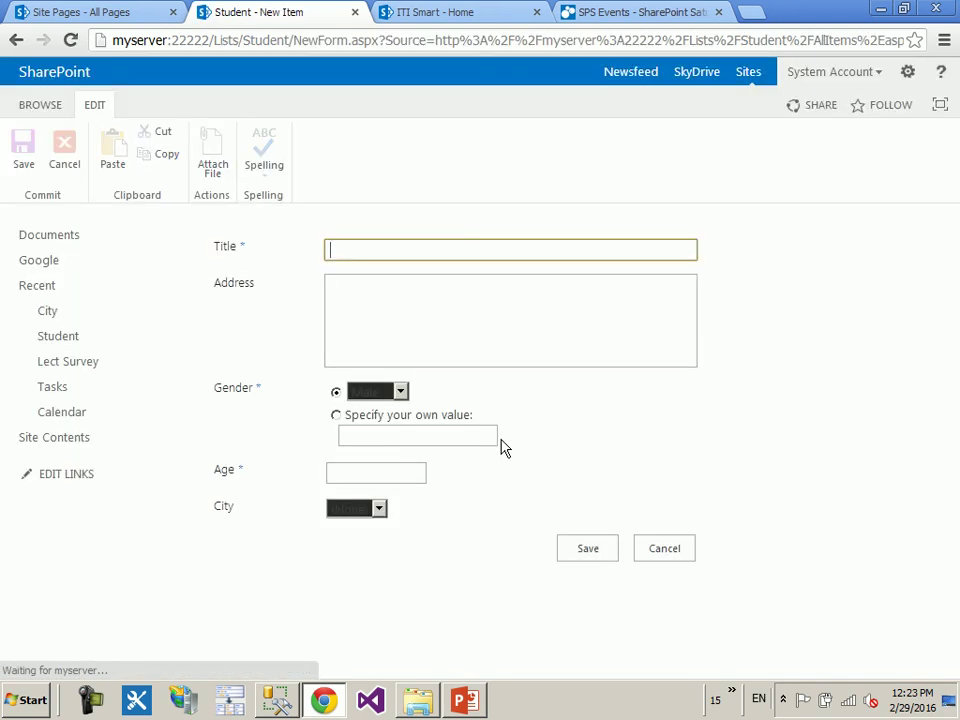
pyautogui.write('udent 1')
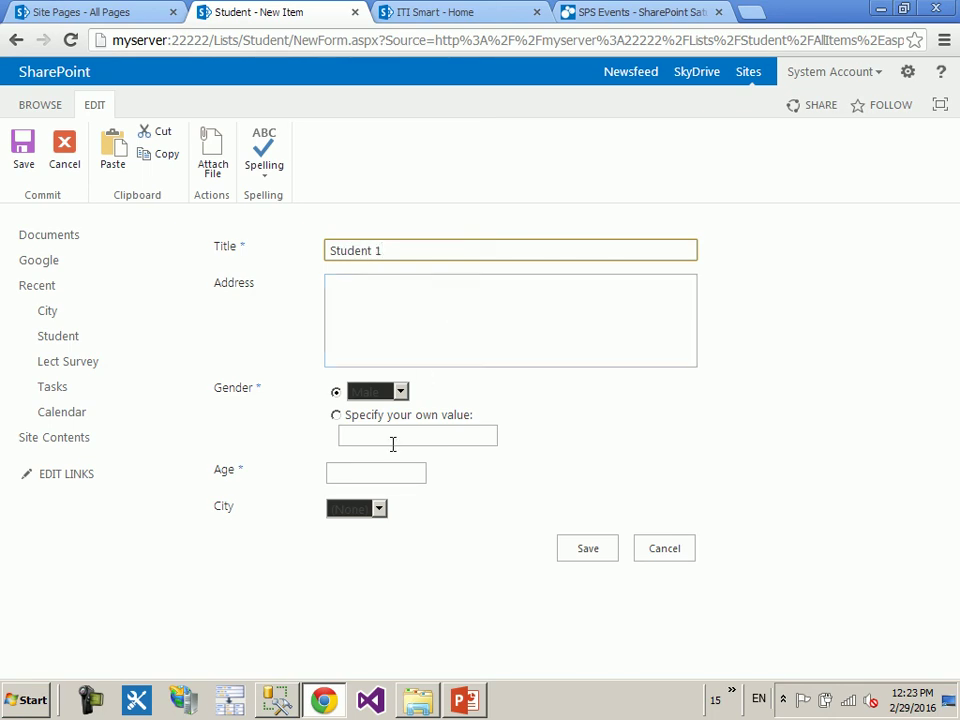
pyautogui.click(368, 510)
pyautogui.click(363, 545)
pyautogui.click(373, 470)
pyautogui.write('22')
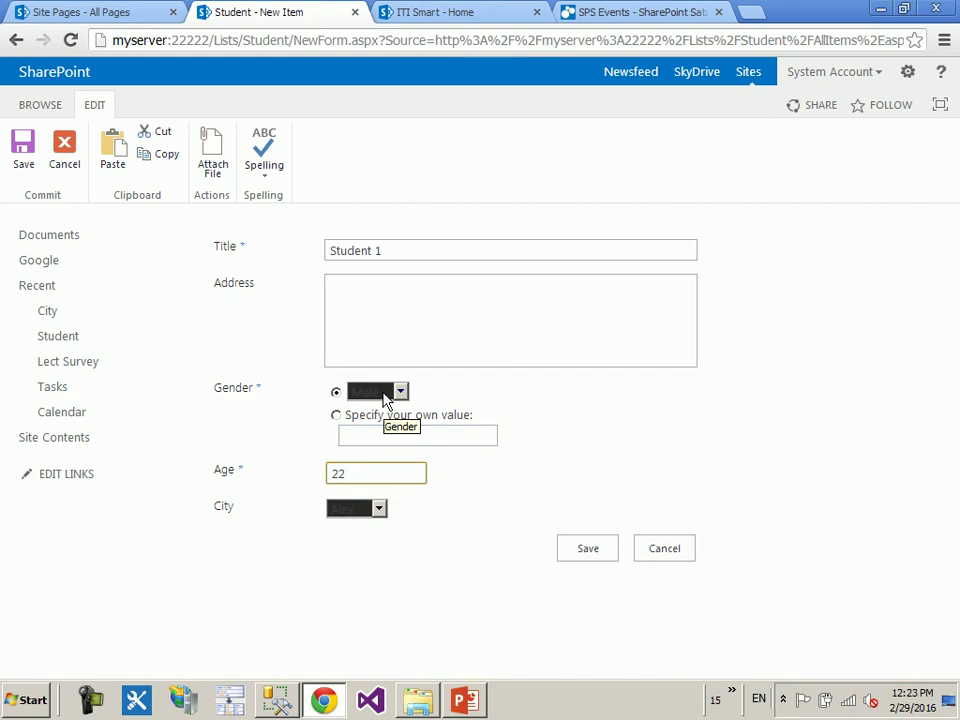
pyautogui.click(582, 558)
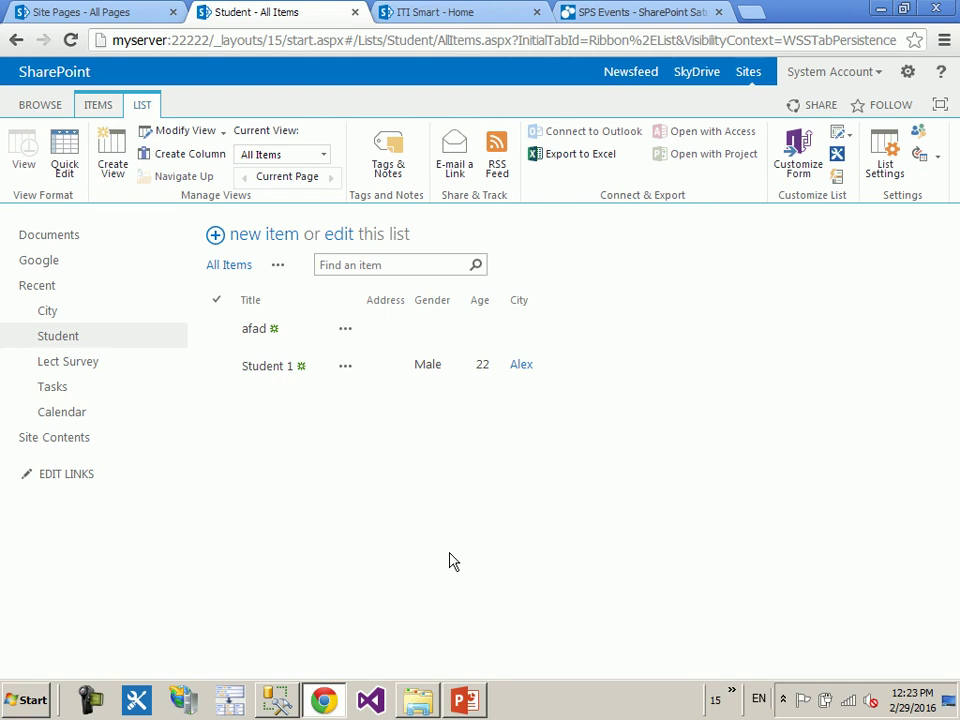
pyautogui.click(522, 365)
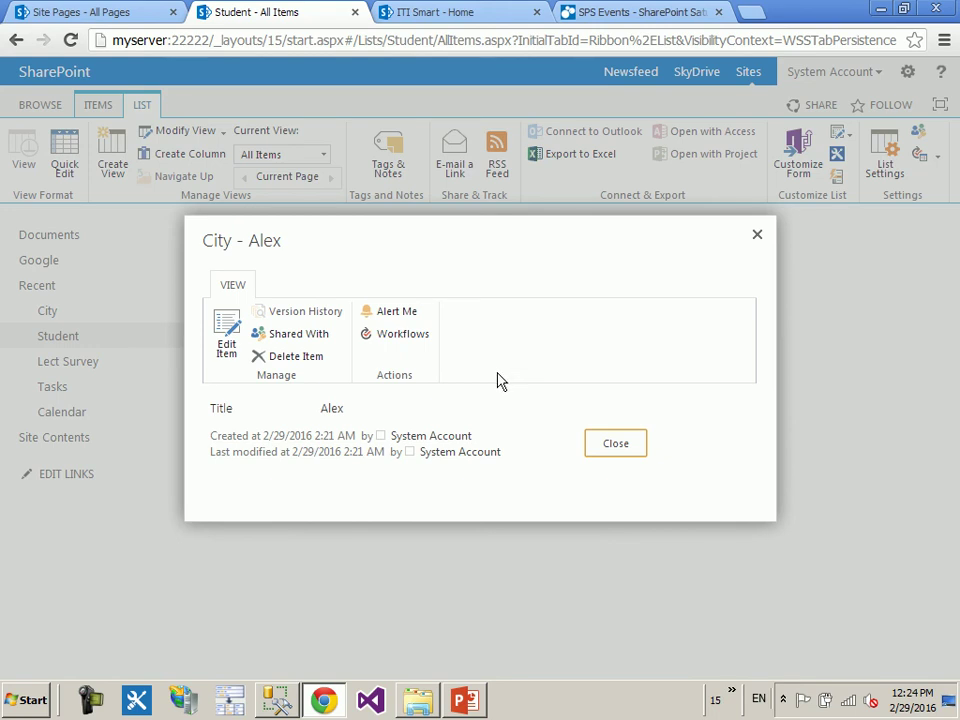
pyautogui.click(234, 333)
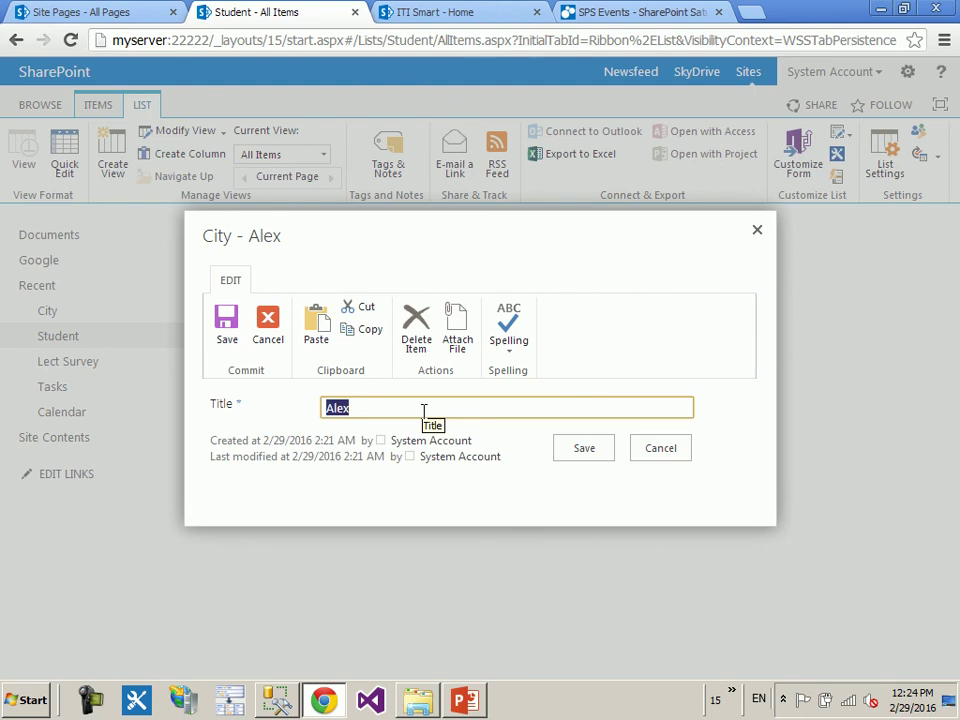
pyautogui.click(679, 449)
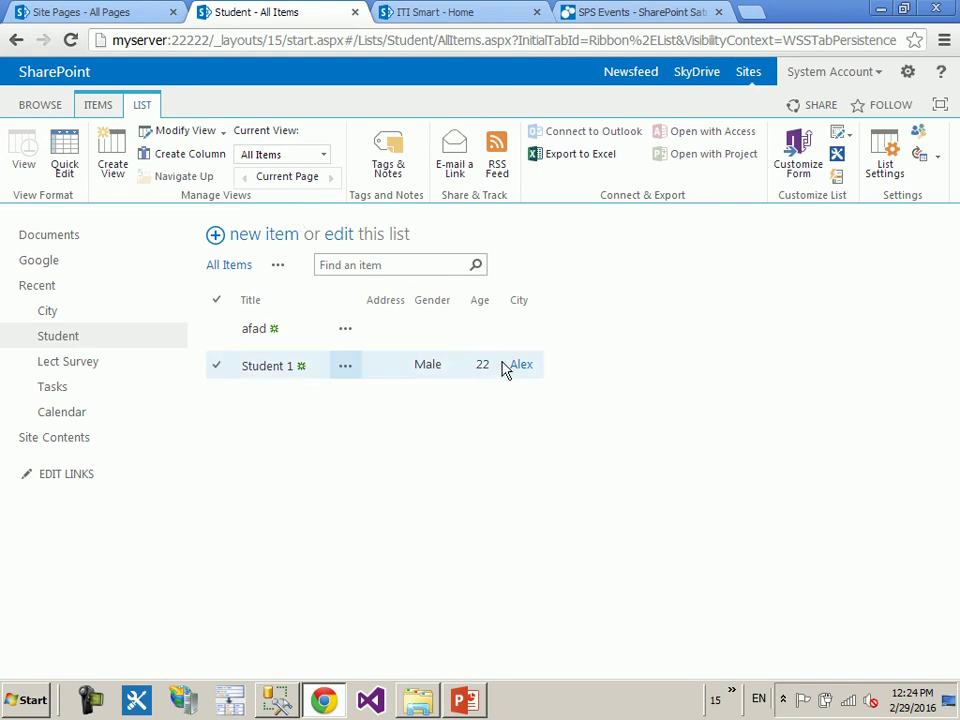
# - In Student list settings, tick ID as an additional field for the City lookup column and save
pyautogui.click(885, 170)
pyautogui.scroll(-5, 622, 397)
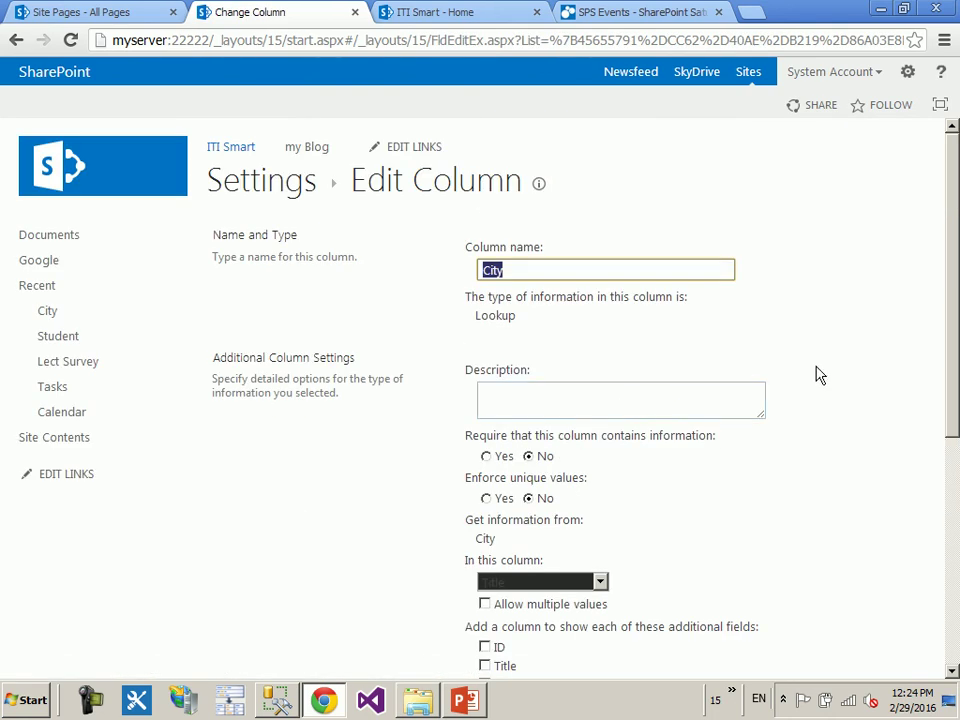
pyautogui.scroll(-2, 829, 378)
pyautogui.click(504, 462)
pyautogui.scroll(-3, 820, 415)
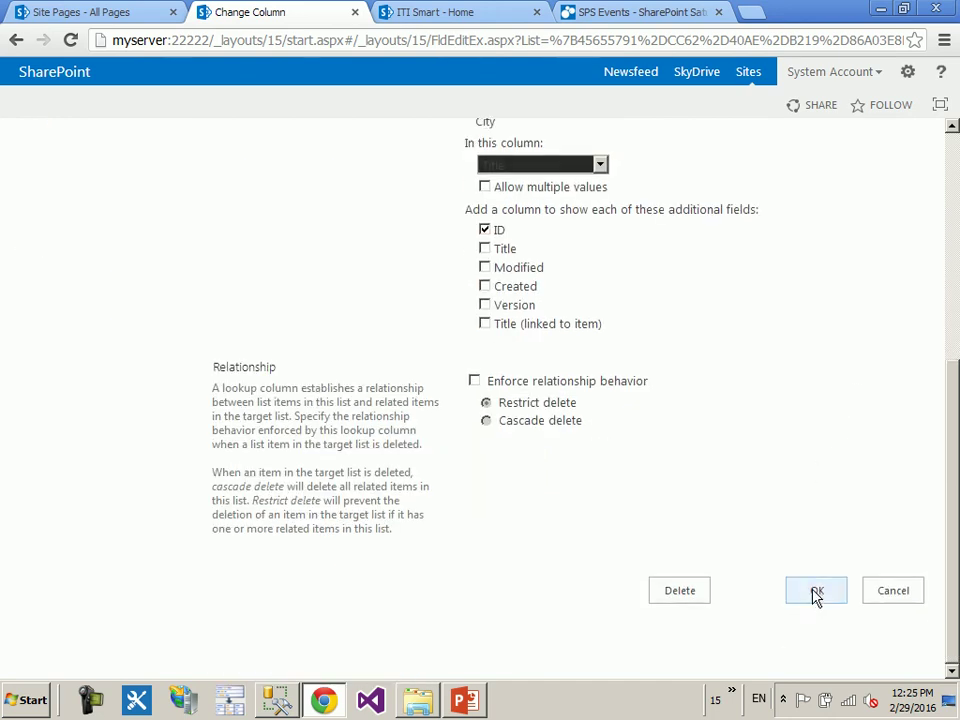
pyautogui.click(816, 594)
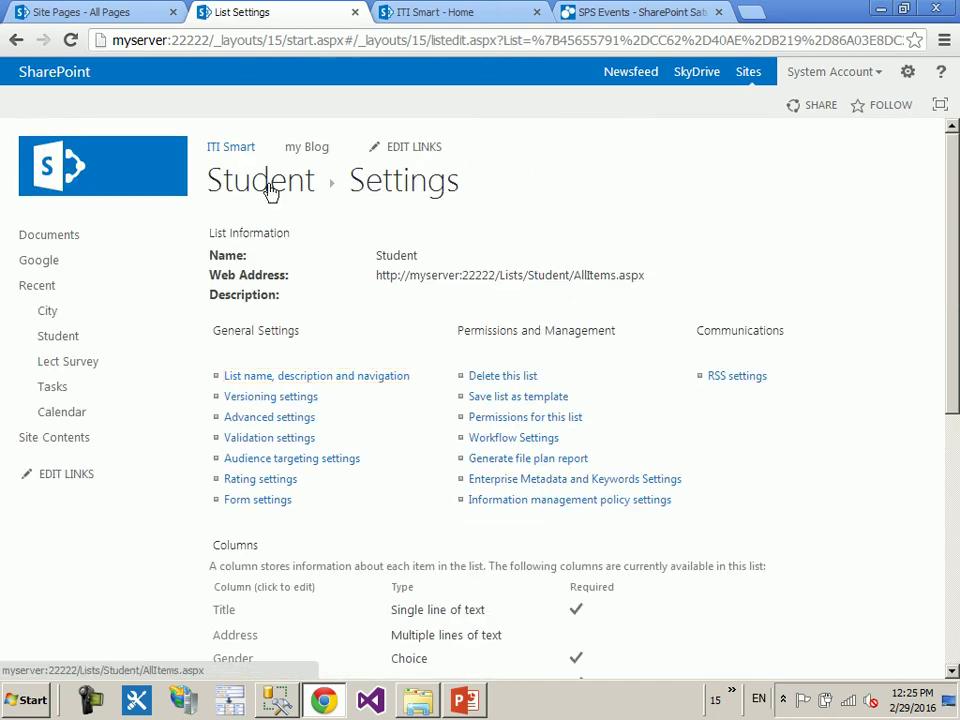
pyautogui.click(270, 188)
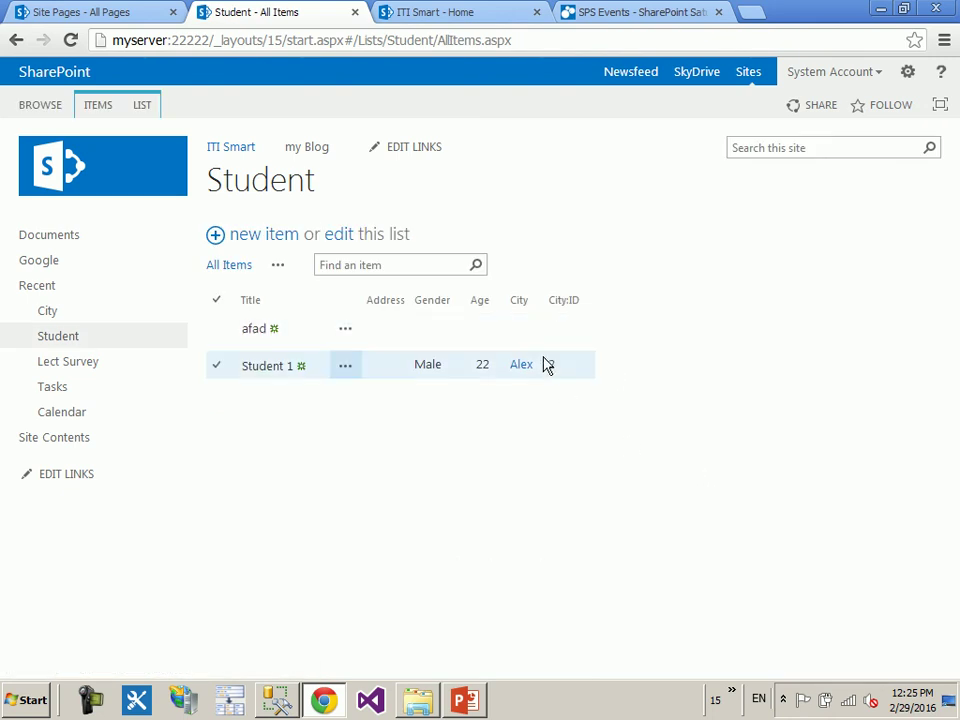
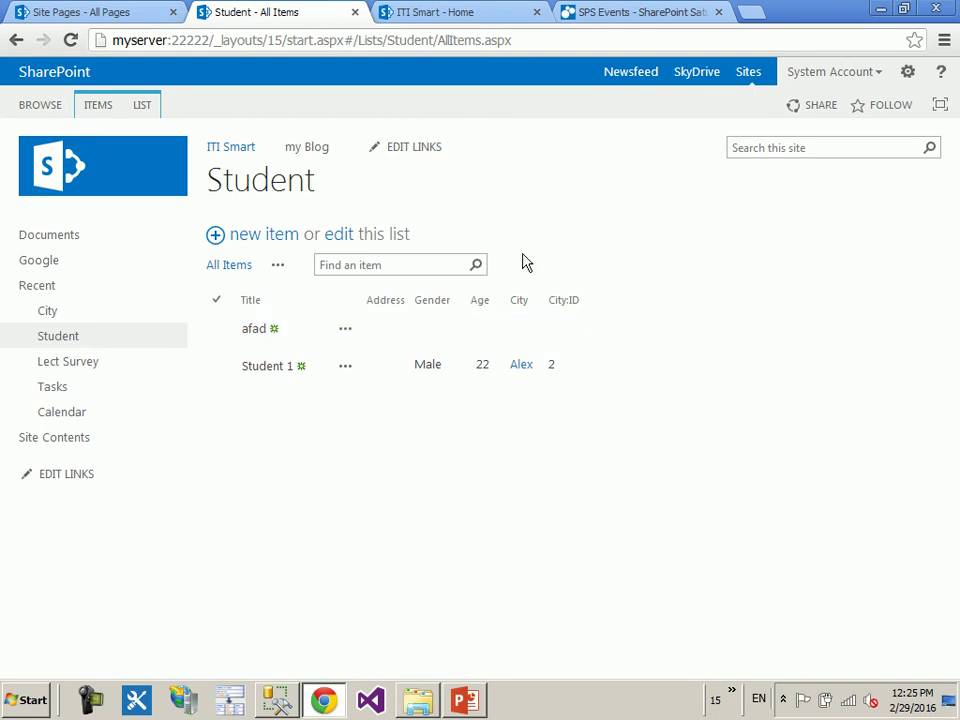
# - Open the Student list settings and look over the column ordering without changing it
pyautogui.click(156, 104)
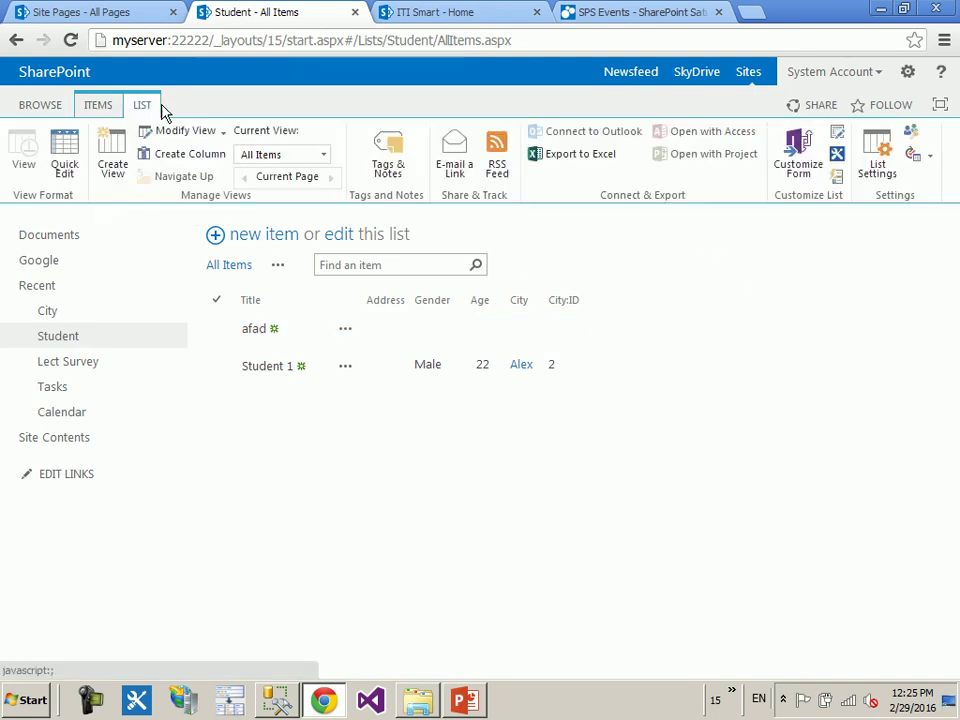
pyautogui.click(876, 168)
pyautogui.scroll(-5, 634, 273)
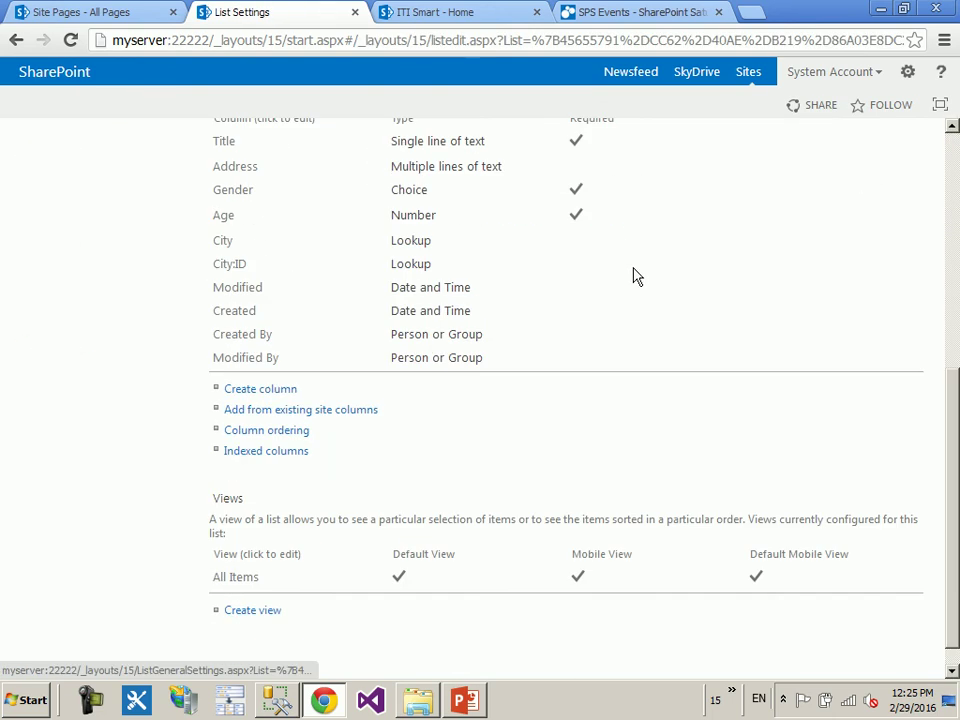
pyautogui.scroll(1, 634, 276)
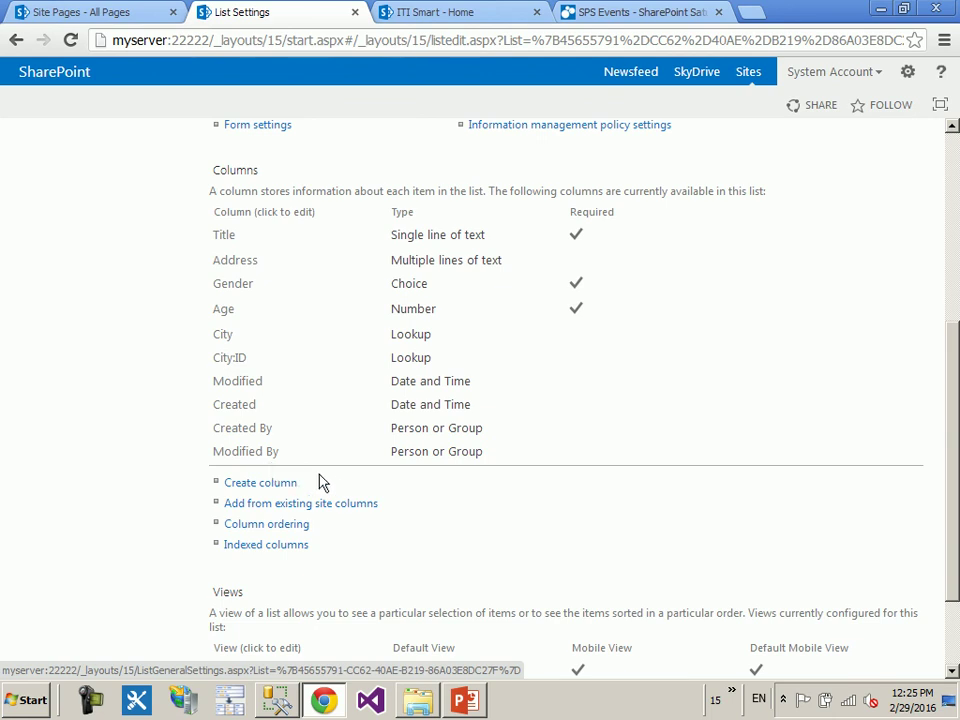
pyautogui.click(267, 527)
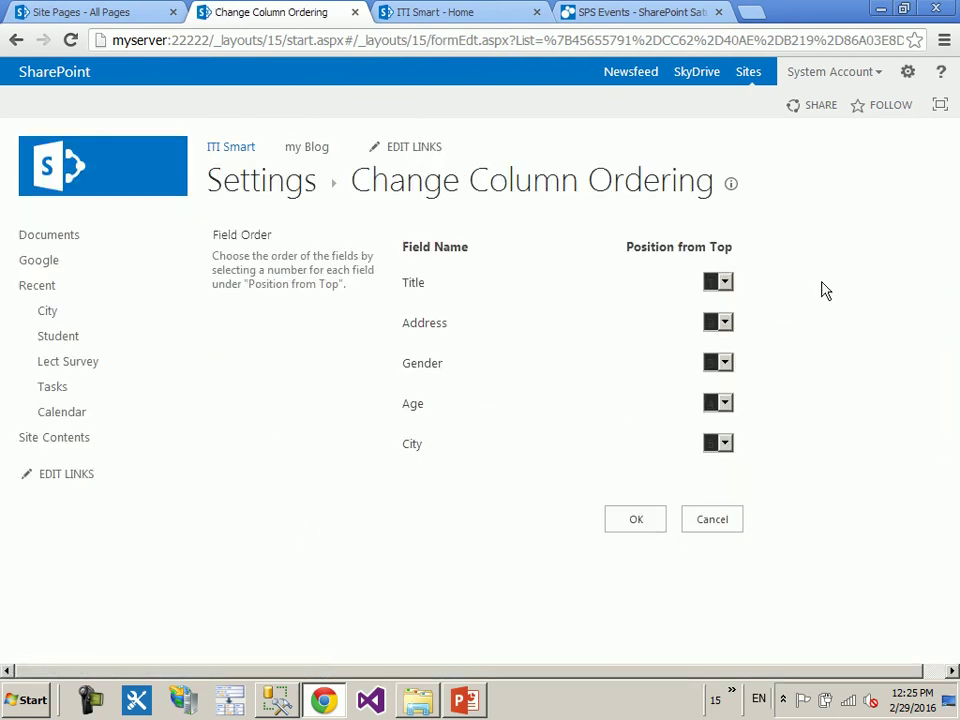
pyautogui.click(724, 284)
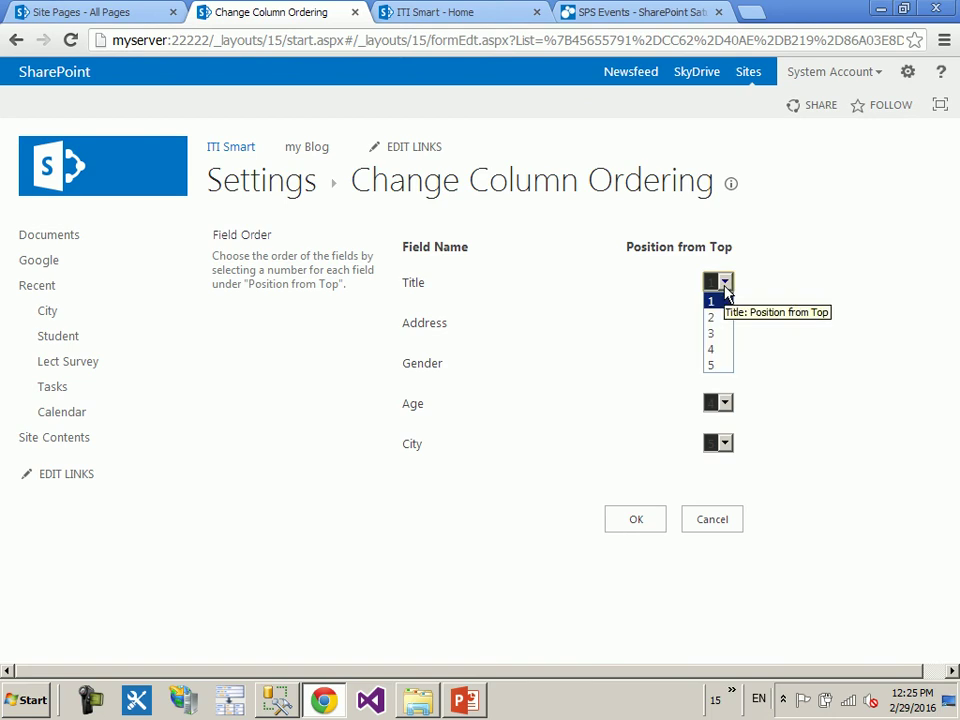
pyautogui.click(898, 302)
pyautogui.click(716, 519)
# - Let the City lookup column allow multiple values, then start a new Student item
pyautogui.scroll(-5, 729, 369)
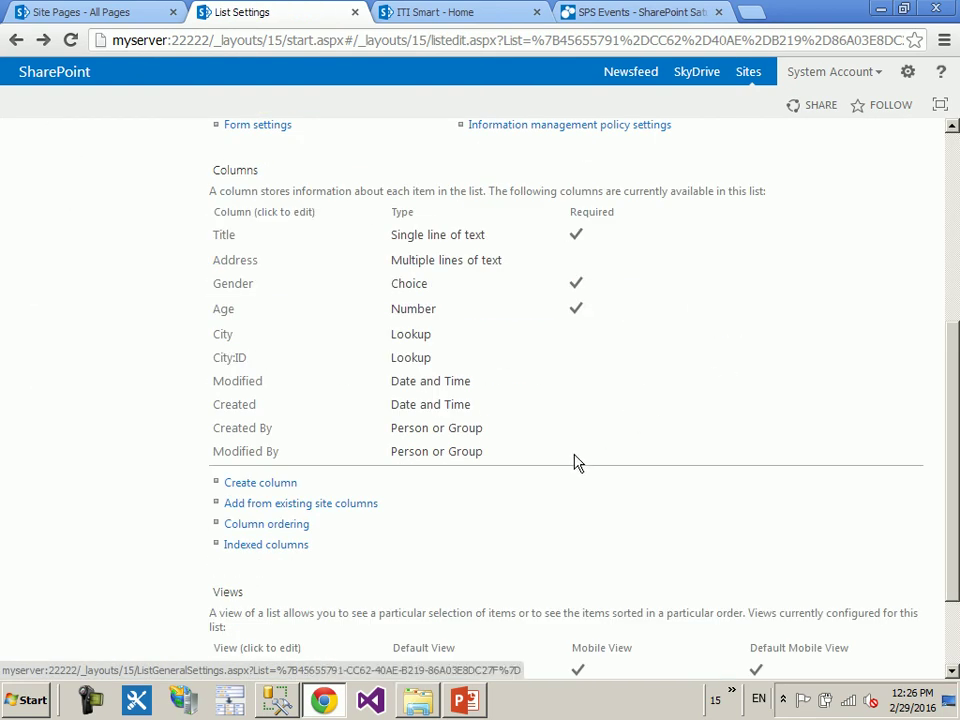
pyautogui.scroll(-3, 491, 506)
pyautogui.scroll(2, 521, 439)
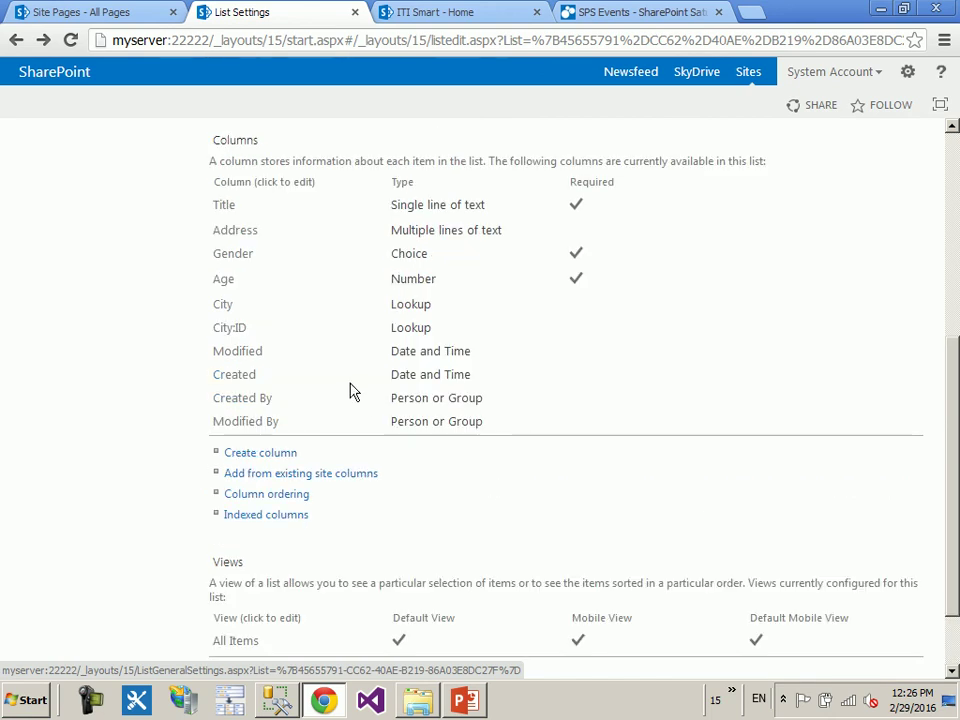
pyautogui.click(221, 311)
pyautogui.scroll(-2, 853, 440)
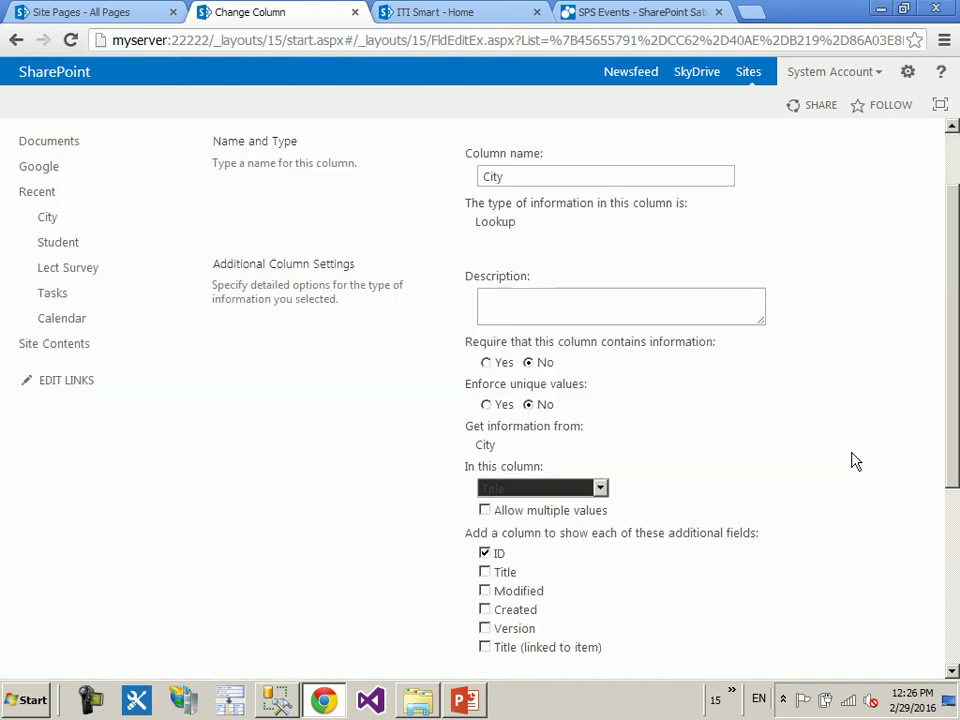
pyautogui.scroll(-2, 853, 461)
pyautogui.click(525, 418)
pyautogui.scroll(-5, 525, 418)
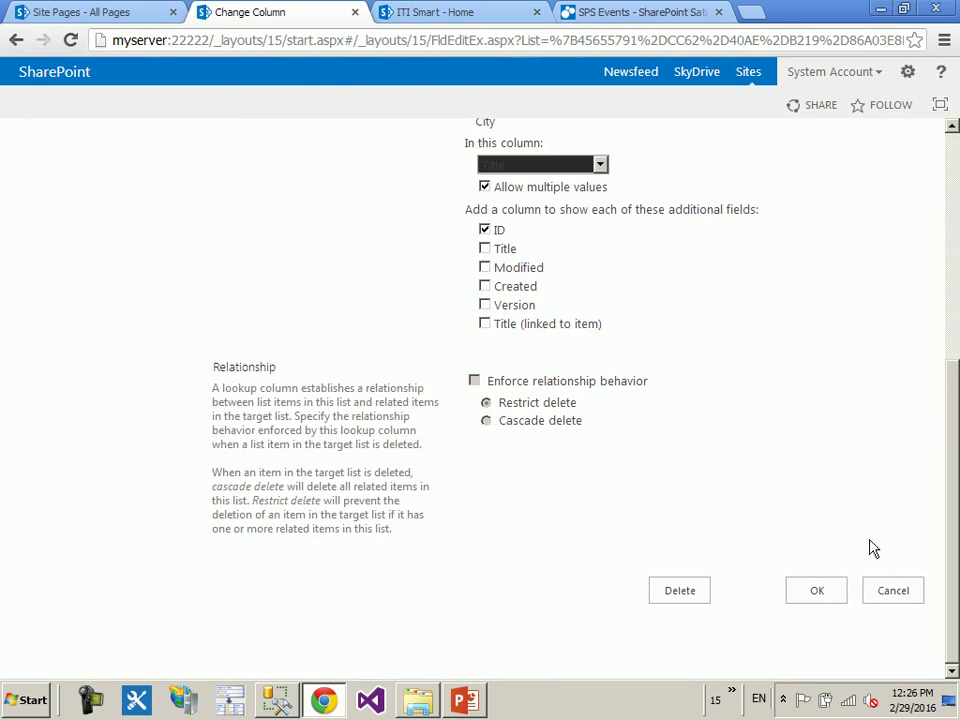
pyautogui.click(817, 590)
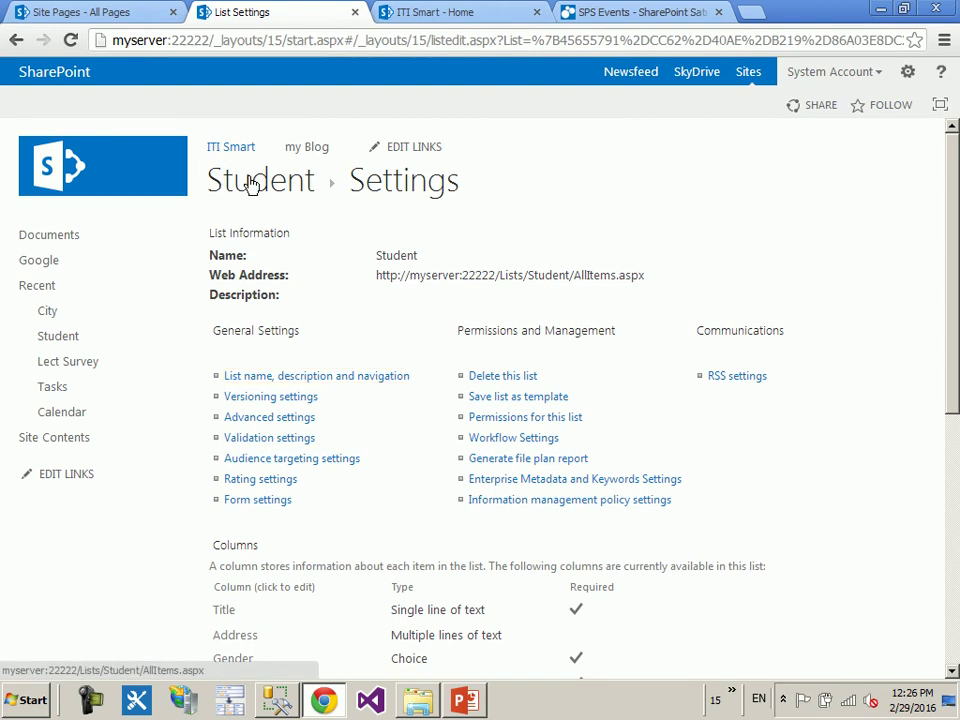
pyautogui.click(252, 187)
pyautogui.click(272, 249)
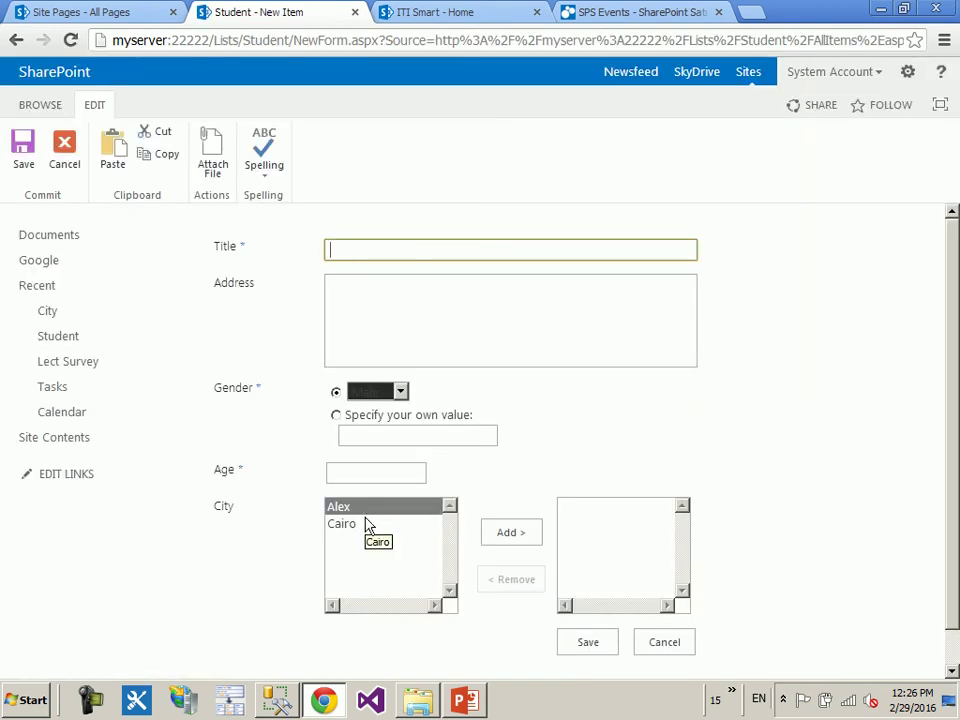
# - Open the City list in a new tab and add the city Maka in grid edit mode
pyautogui.rightClick(92, 315)
pyautogui.click(140, 320)
pyautogui.click(396, 11)
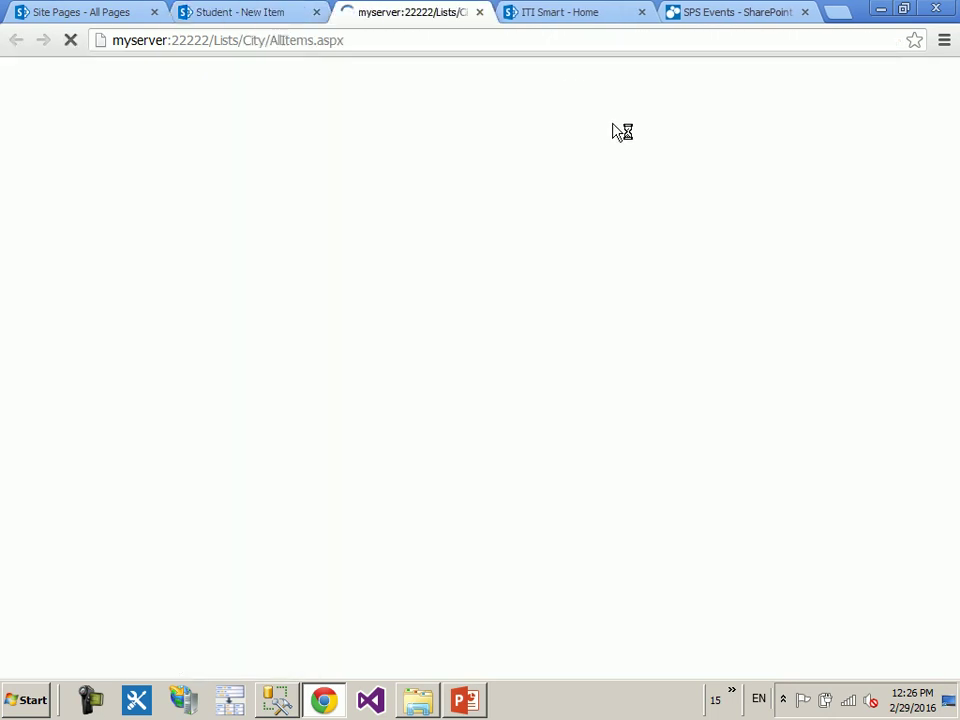
pyautogui.click(332, 242)
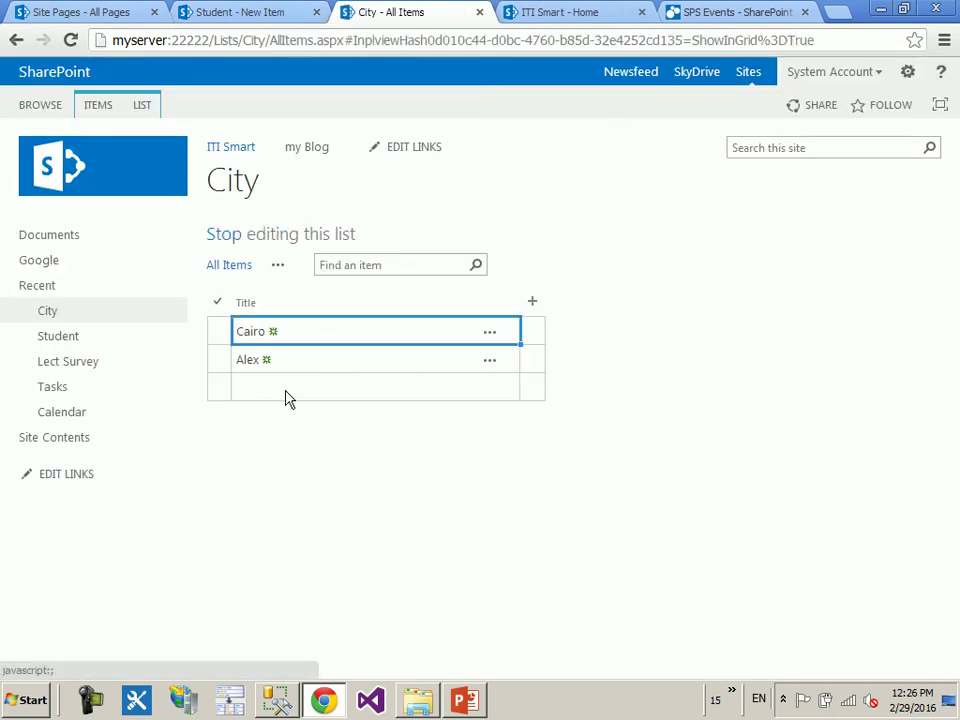
pyautogui.click(289, 395)
pyautogui.write('Mka')
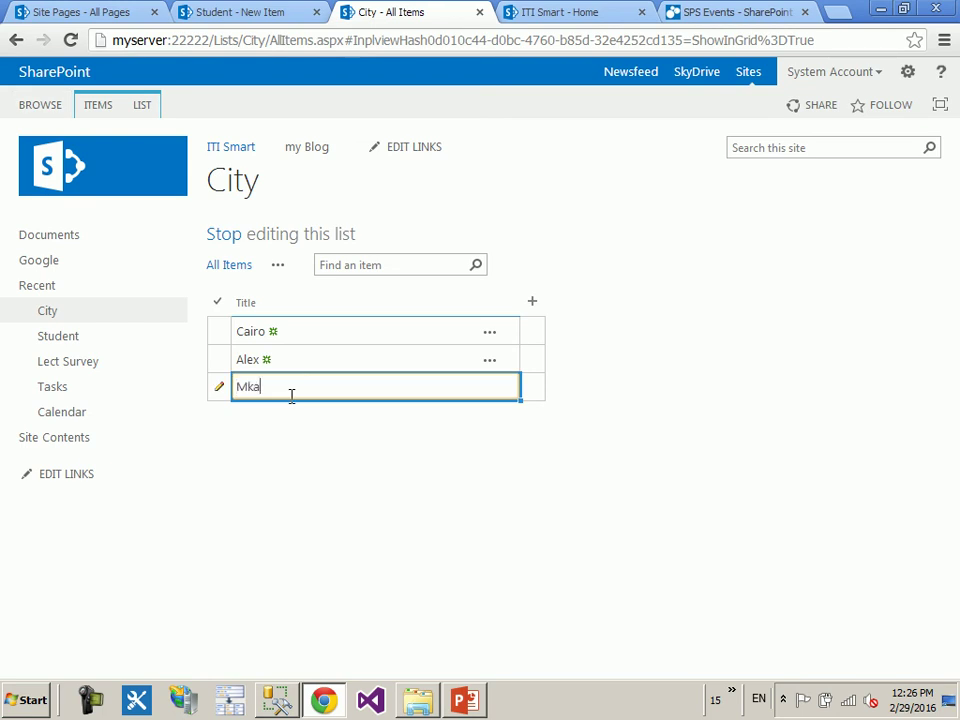
pyautogui.press('BackSpace')
pyautogui.write('aka')
pyautogui.press('Return')
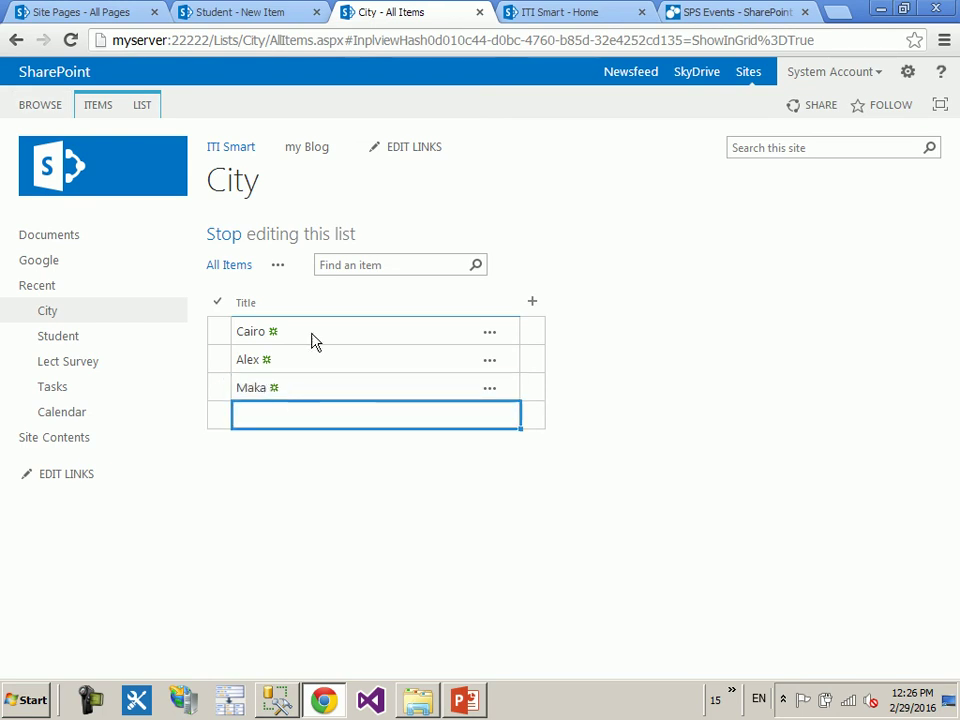
# - Reload the new Student item form to pick up Maka, then return to the Student list
pyautogui.click(225, 10)
pyautogui.click(478, 41)
pyautogui.press('Return')
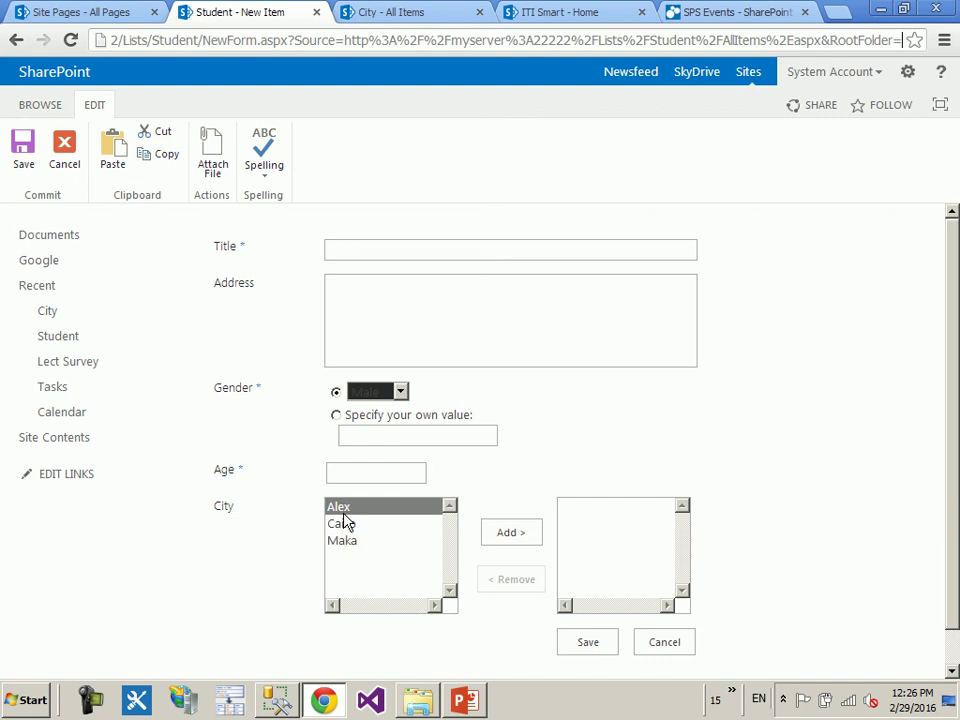
pyautogui.click(60, 316)
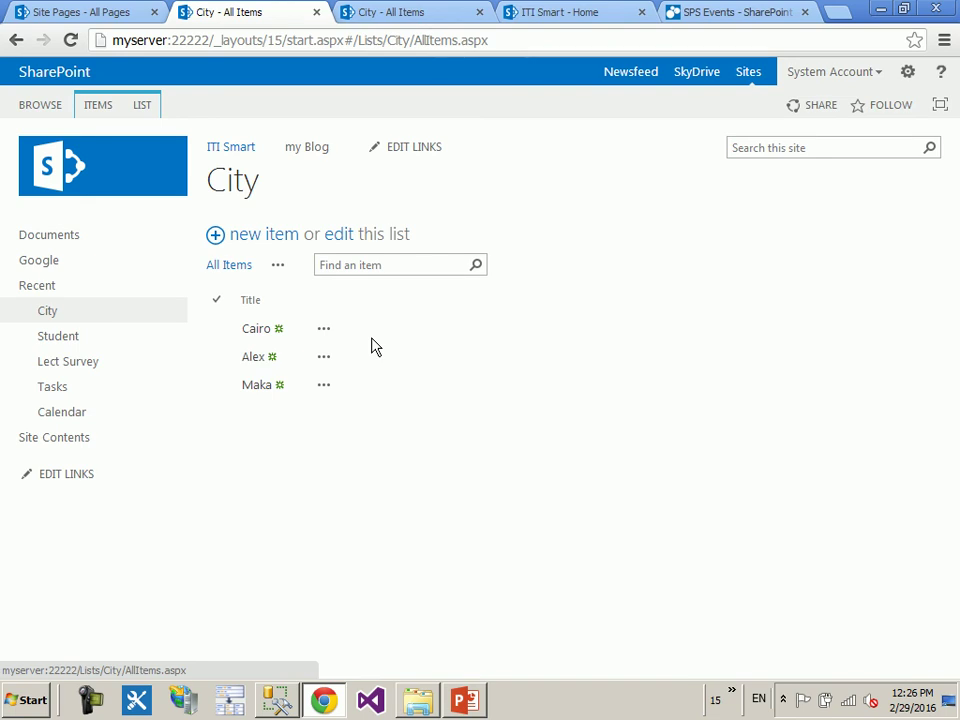
pyautogui.click(429, 10)
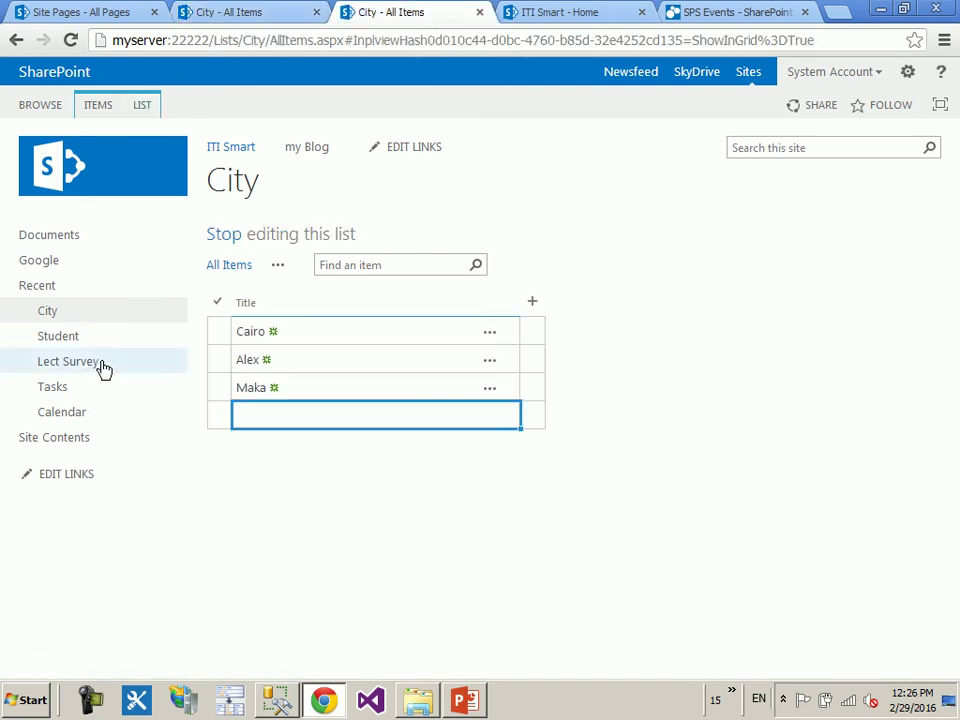
pyautogui.click(78, 334)
# - Turn off multiple values on the Student list's City lookup column, accept the warning, and save
pyautogui.click(150, 106)
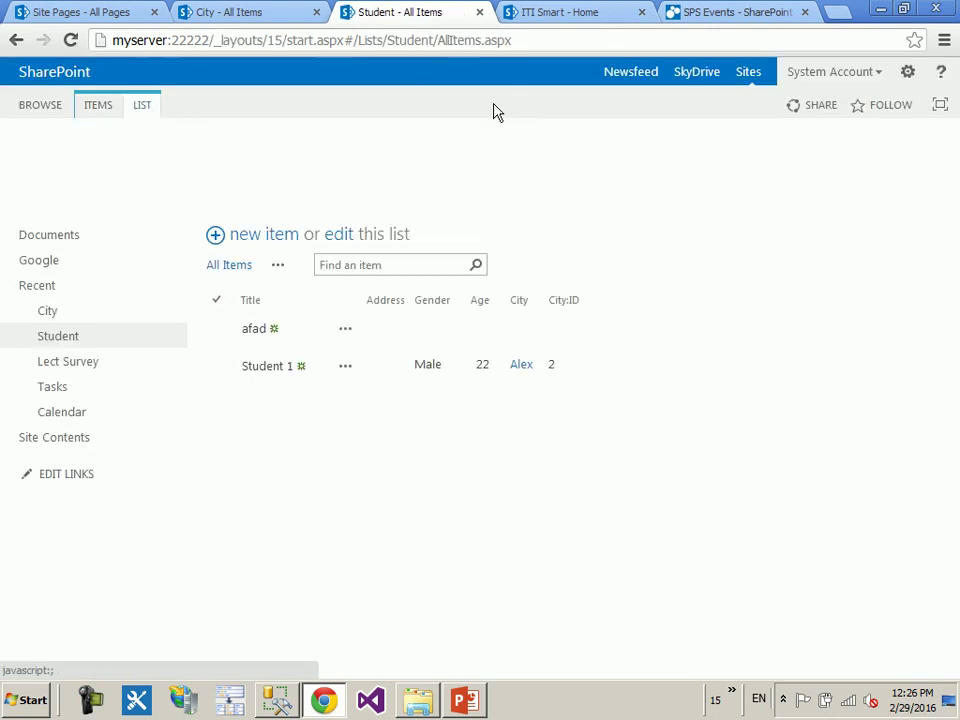
pyautogui.click(870, 163)
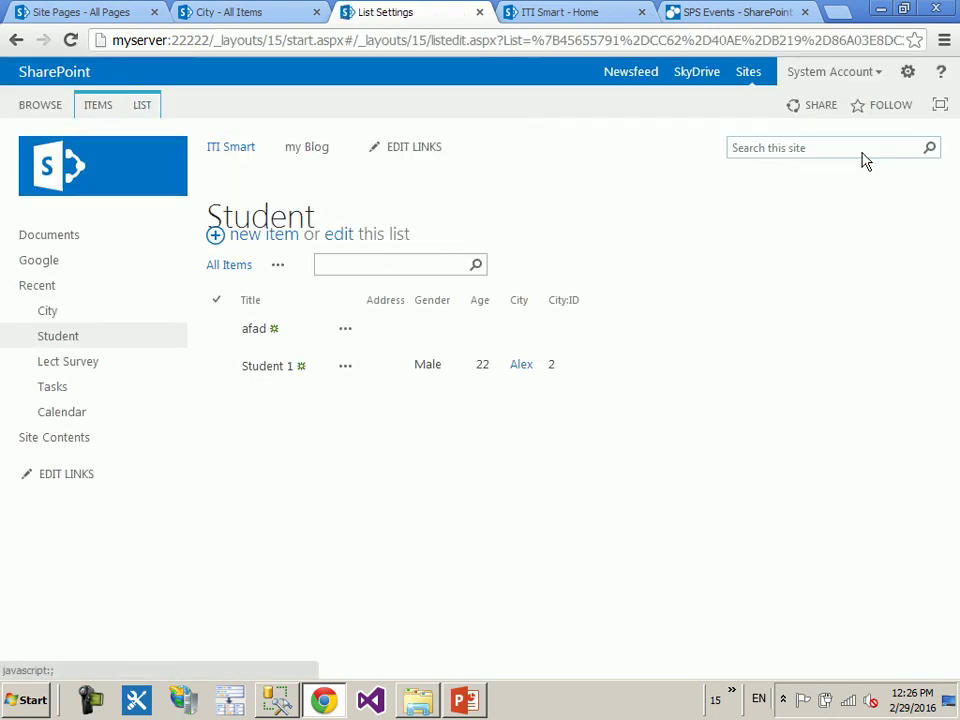
pyautogui.scroll(-1, 418, 492)
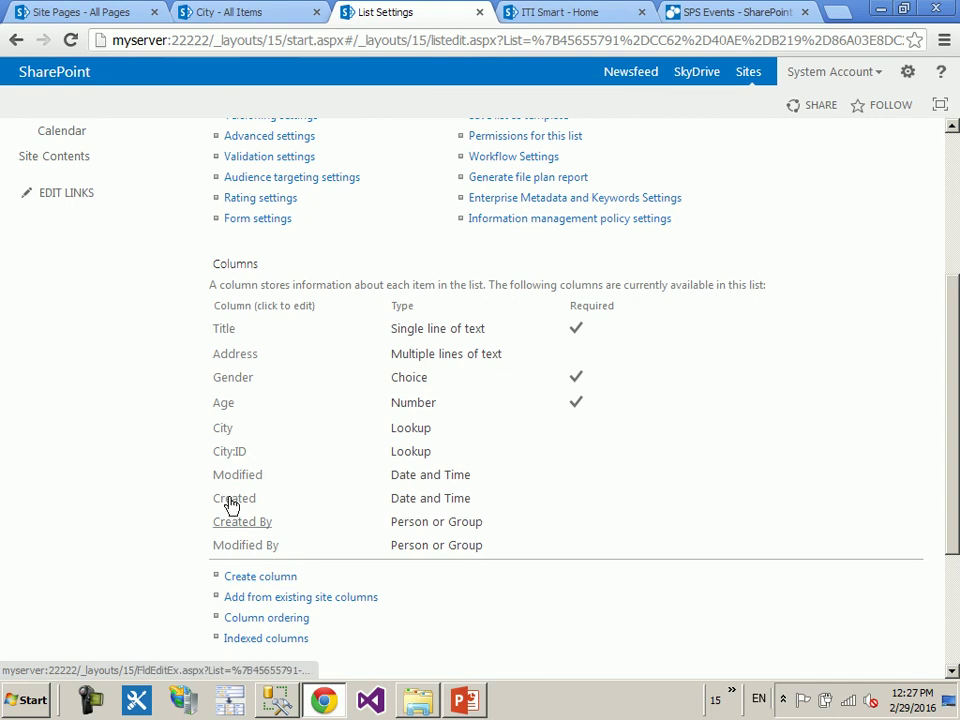
pyautogui.click(227, 426)
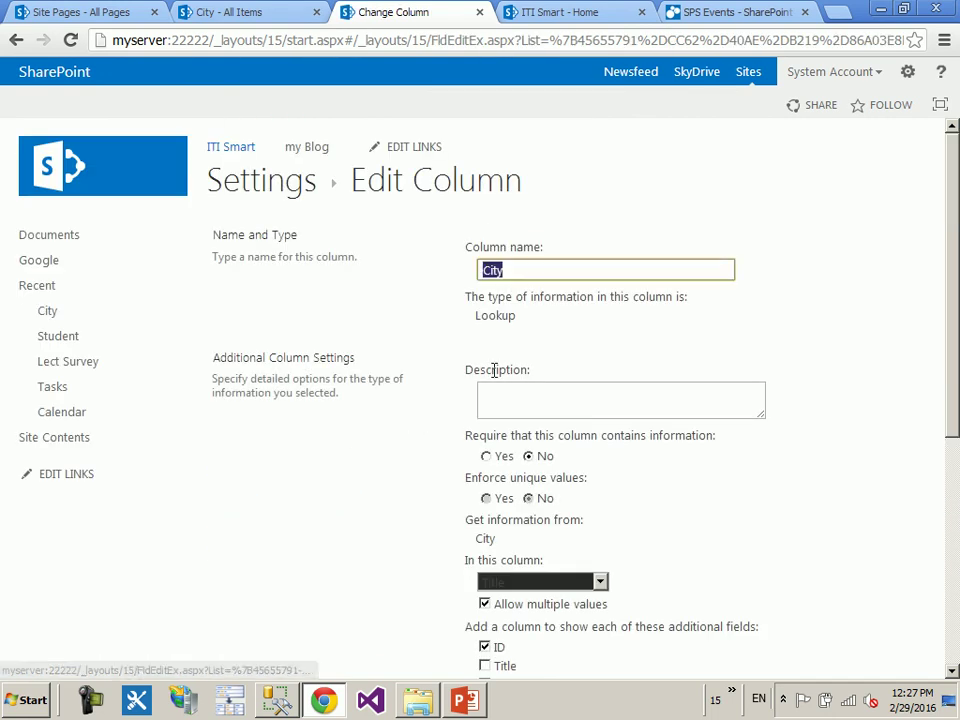
pyautogui.click(770, 537)
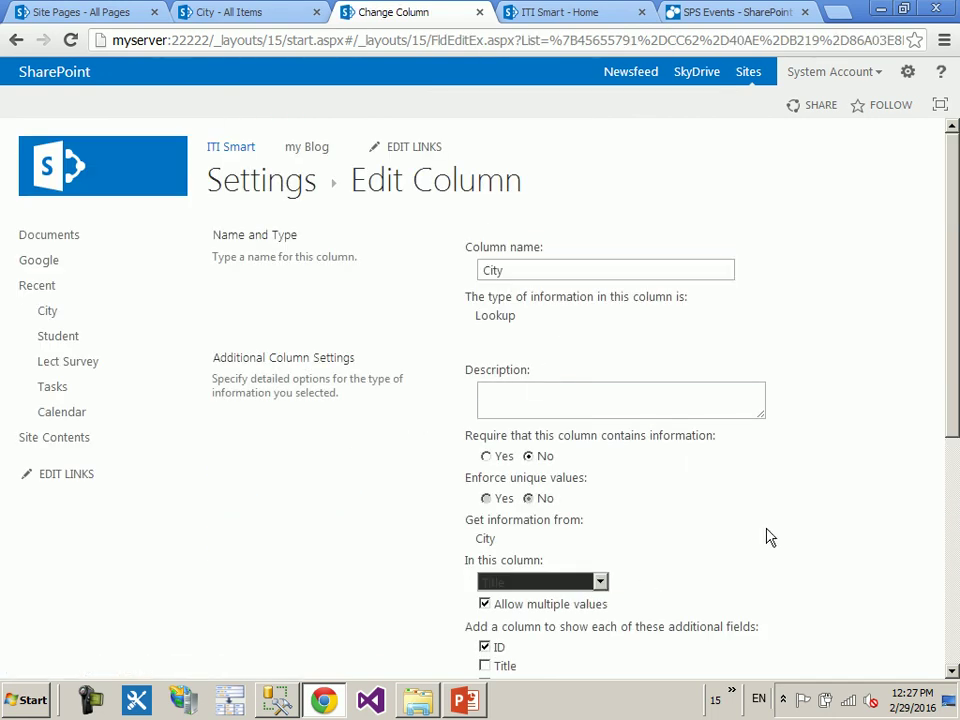
pyautogui.click(597, 605)
pyautogui.click(518, 372)
pyautogui.scroll(-5, 885, 386)
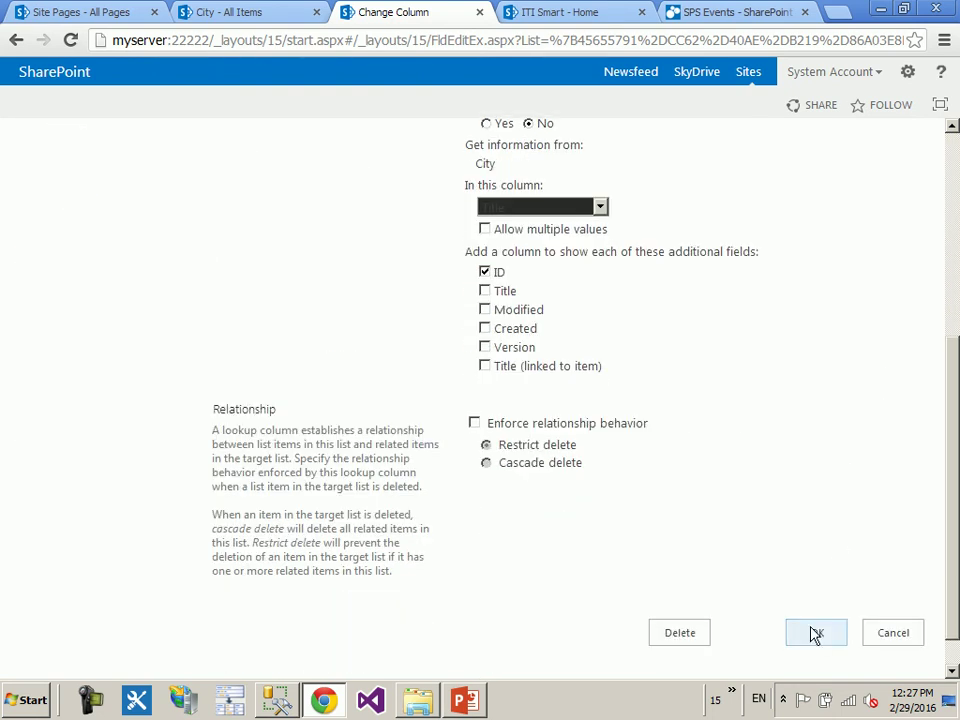
pyautogui.click(816, 634)
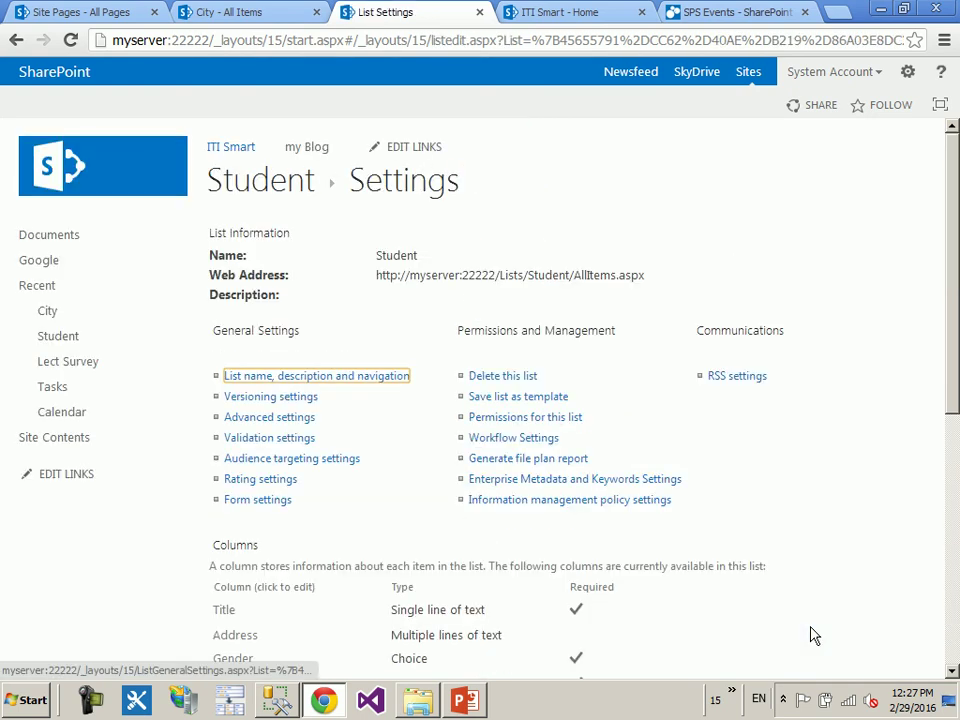
# - Begin a new Lookup column named Students on the City list
pyautogui.click(266, 199)
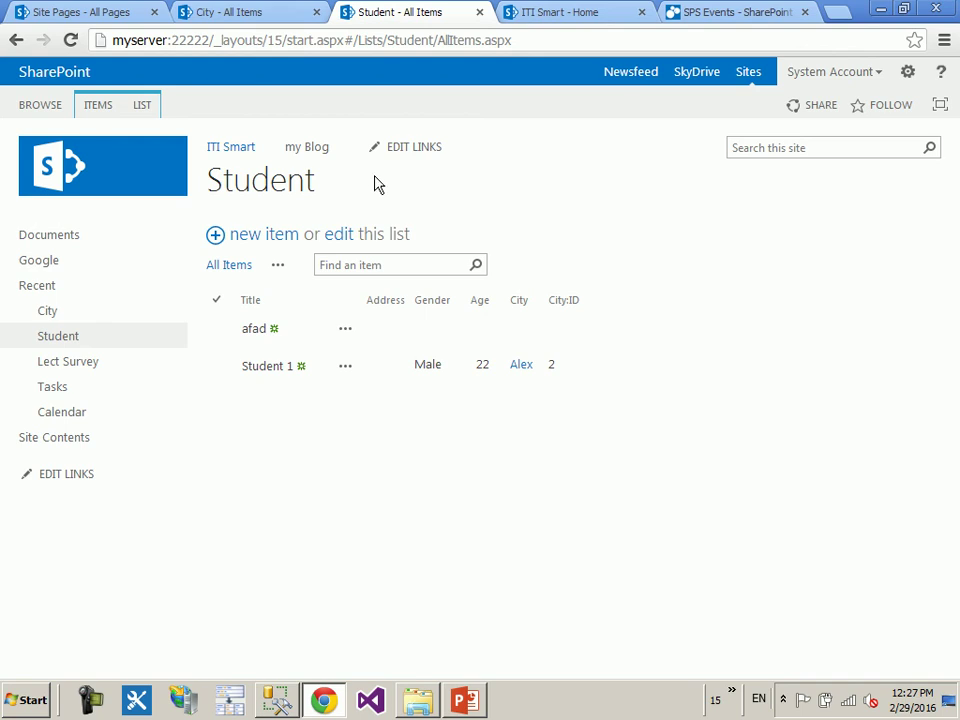
pyautogui.click(268, 9)
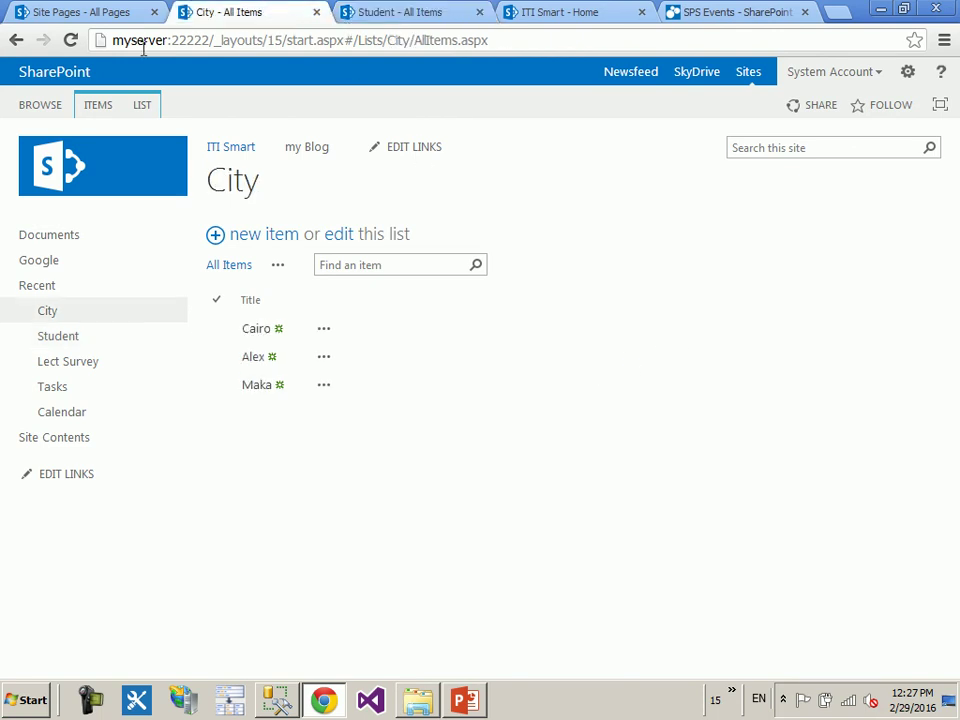
pyautogui.click(140, 112)
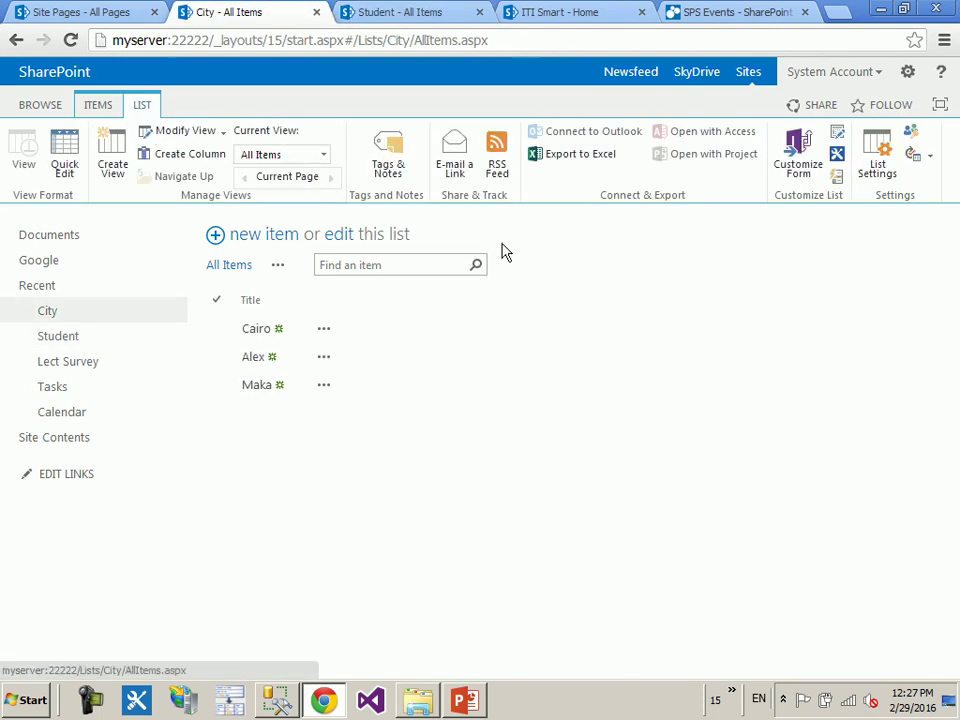
pyautogui.click(186, 154)
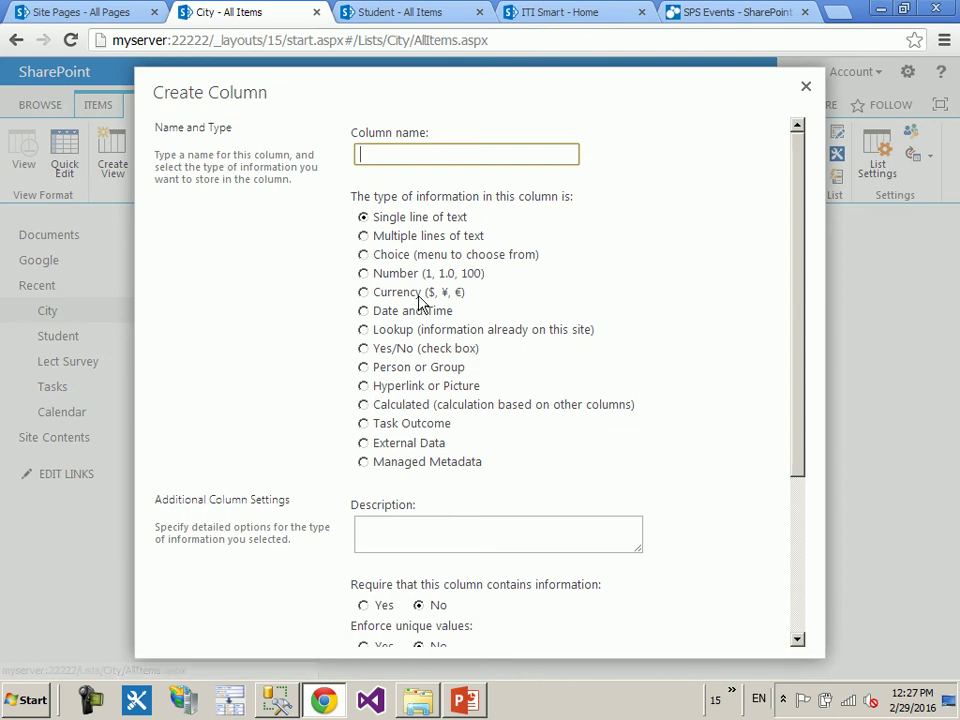
pyautogui.click(363, 329)
pyautogui.click(416, 163)
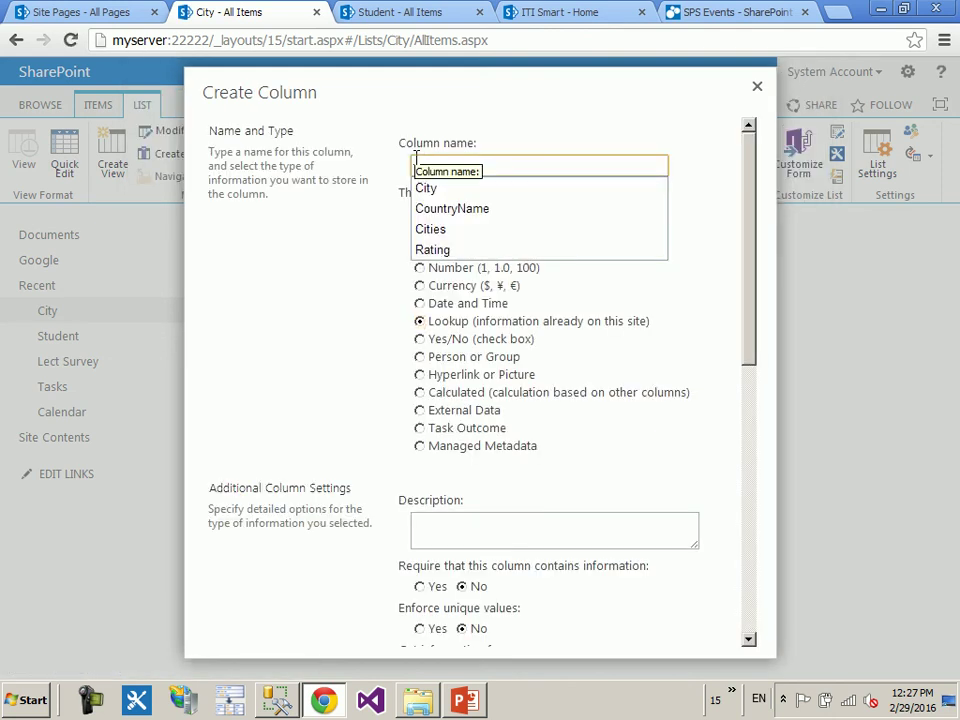
pyautogui.press('Escape')
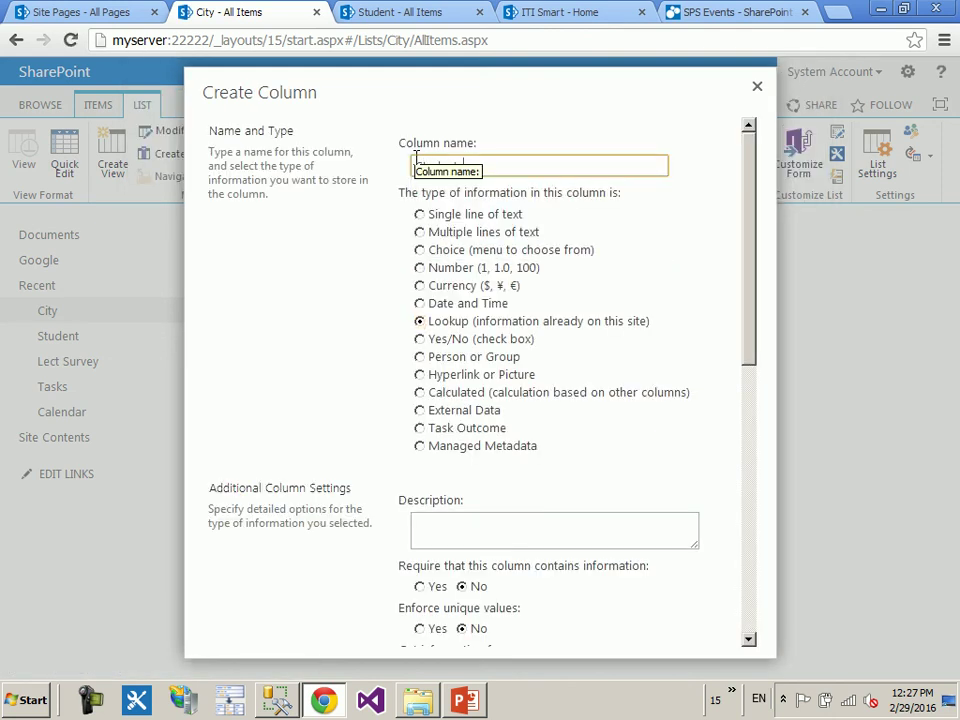
# - Draw the Students lookup from the Student list with multiple values allowed, and create it
pyautogui.moveTo(748, 303); pyautogui.dragTo(752, 458)
pyautogui.click(435, 352)
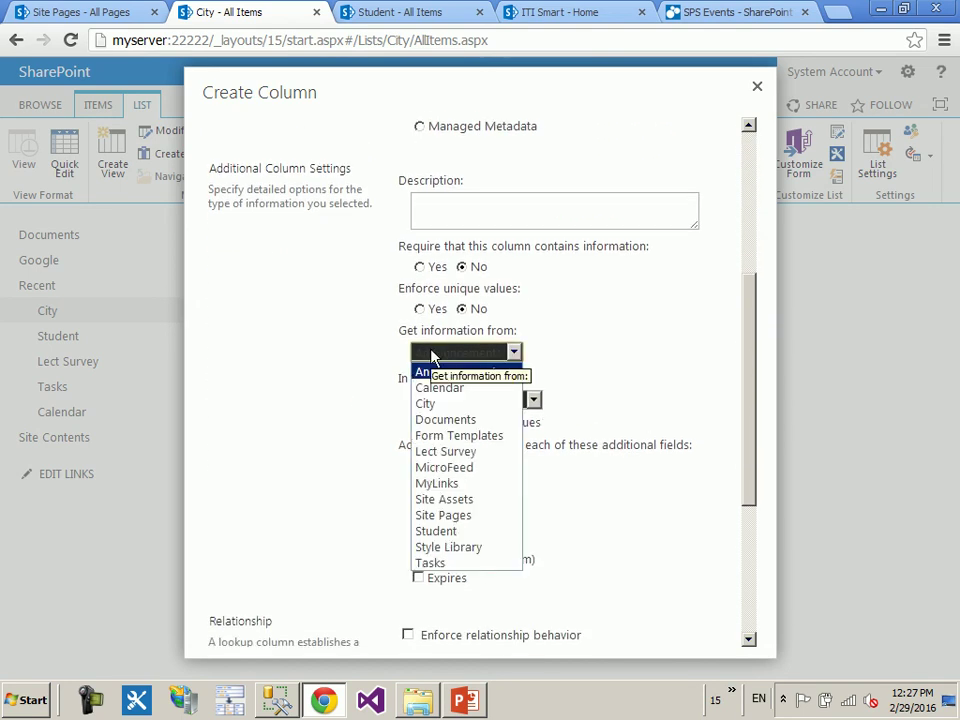
pyautogui.click(455, 515)
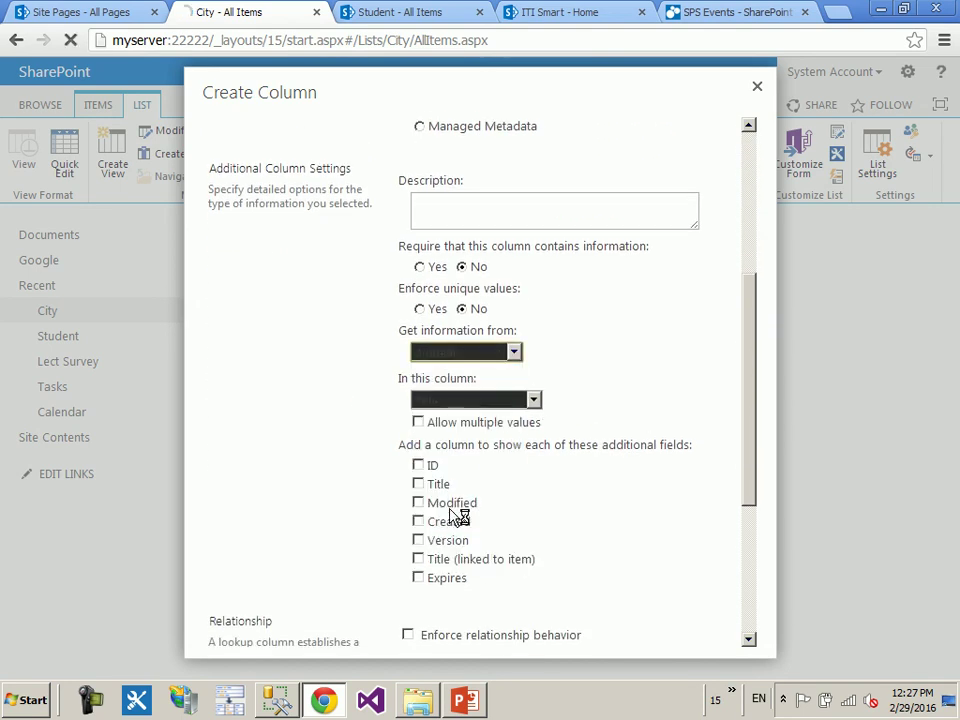
pyautogui.moveTo(754, 240); pyautogui.dragTo(752, 510)
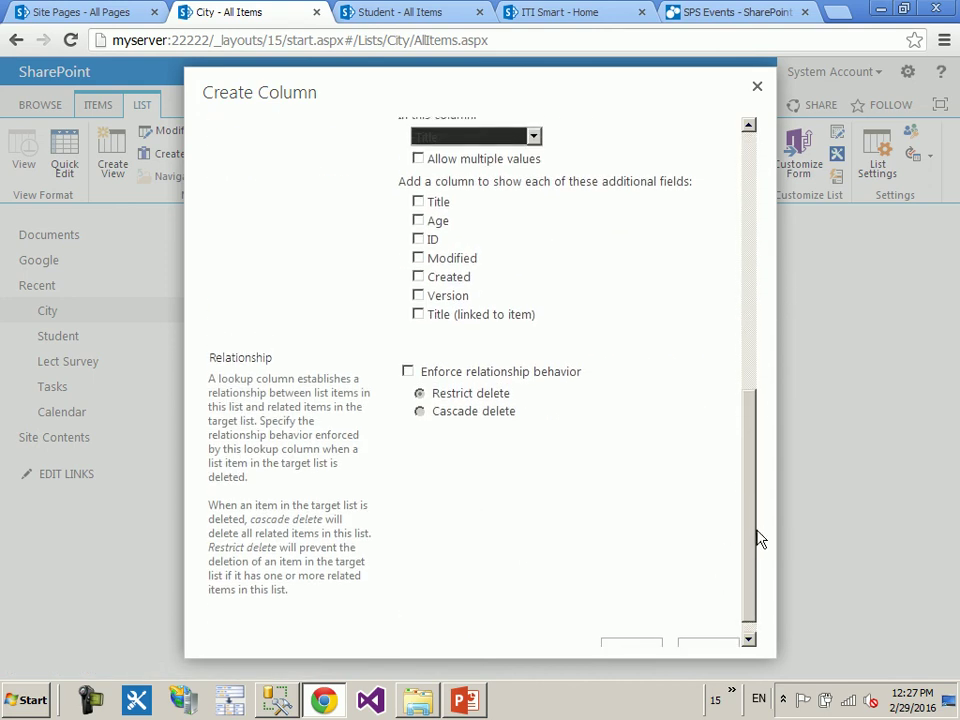
pyautogui.click(478, 160)
pyautogui.scroll(-2, 756, 520)
pyautogui.click(630, 636)
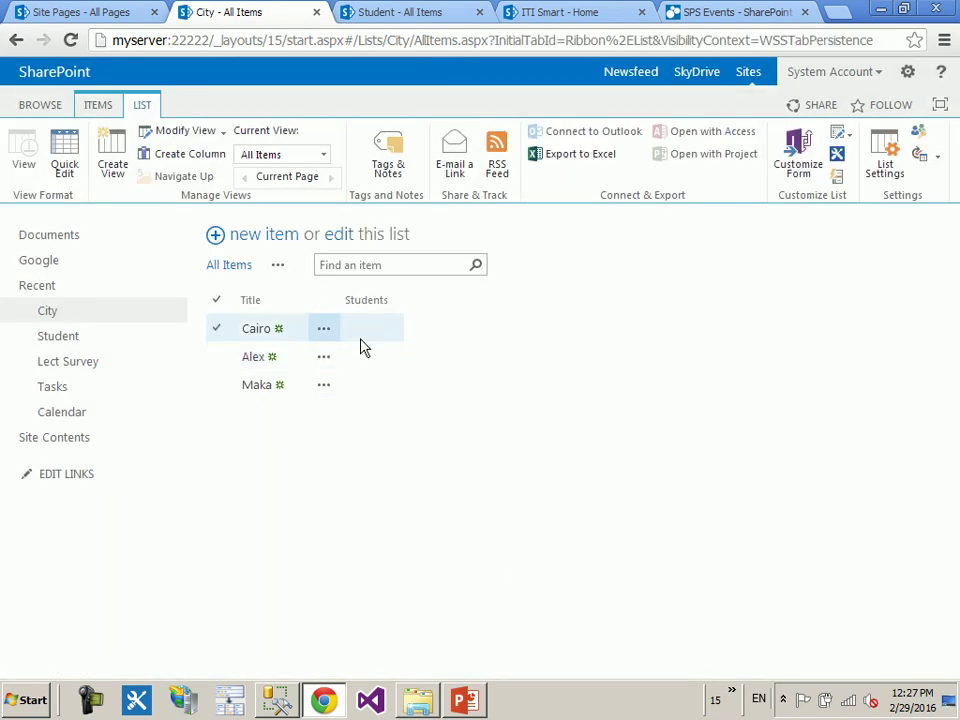
# - Assign afad and Student 1 to Cairo's Students cell in the City list and save
pyautogui.click(386, 11)
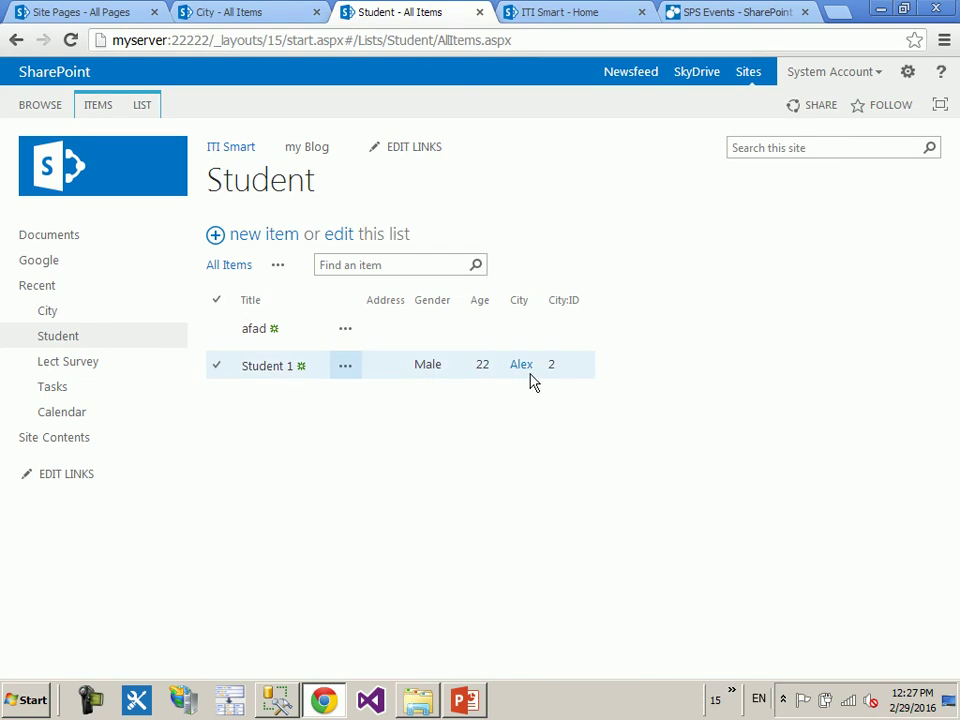
pyautogui.click(250, 6)
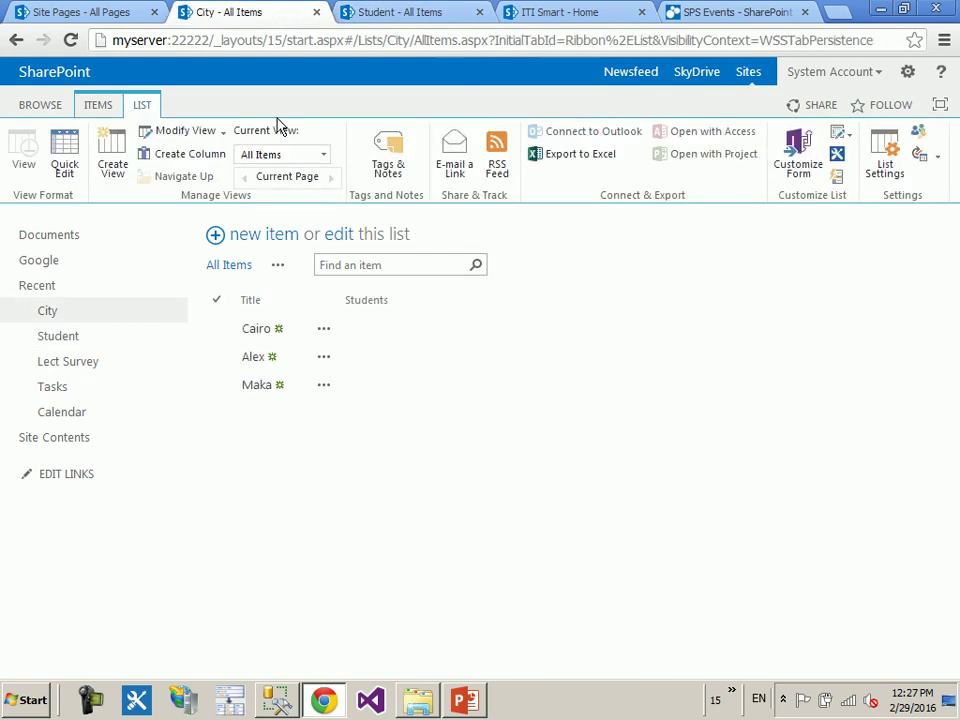
pyautogui.click(345, 235)
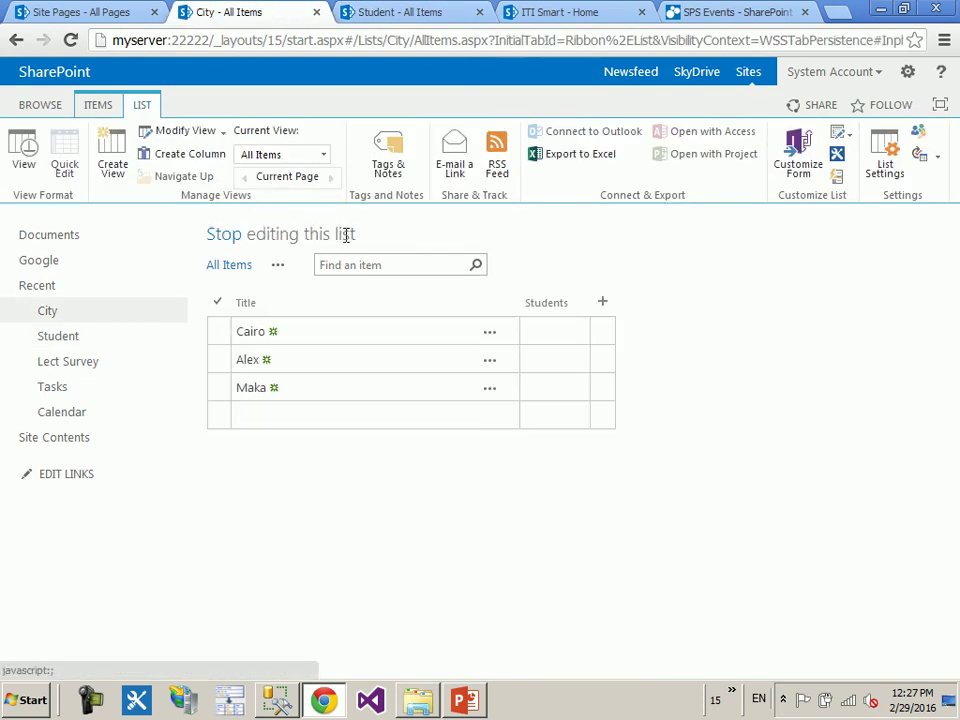
pyautogui.click(580, 336)
pyautogui.click(580, 333)
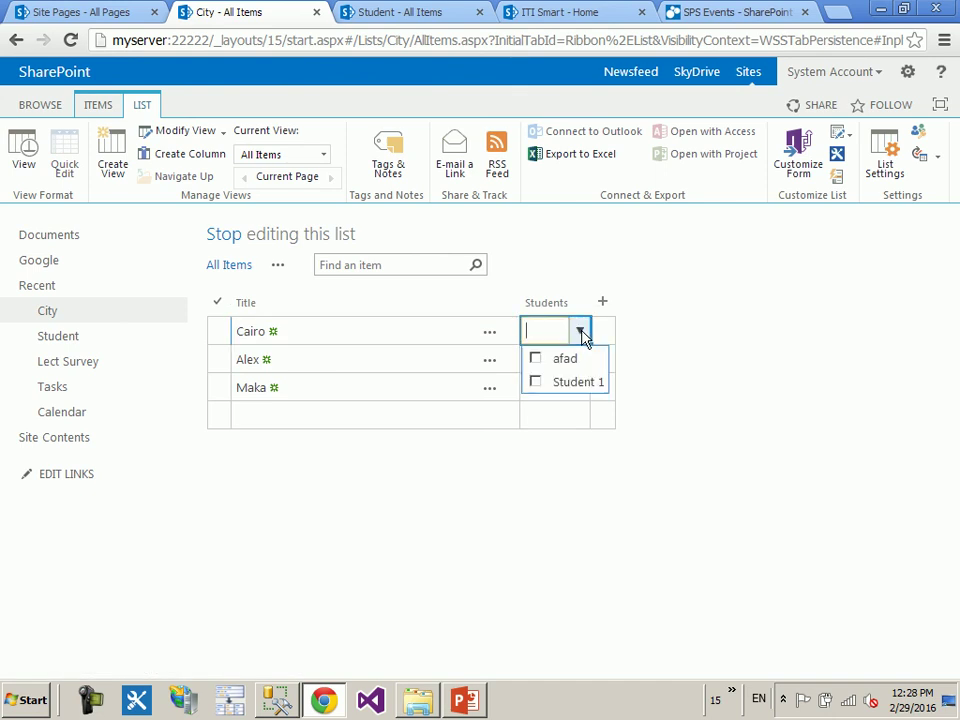
pyautogui.click(535, 358)
pyautogui.click(536, 382)
pyautogui.click(767, 369)
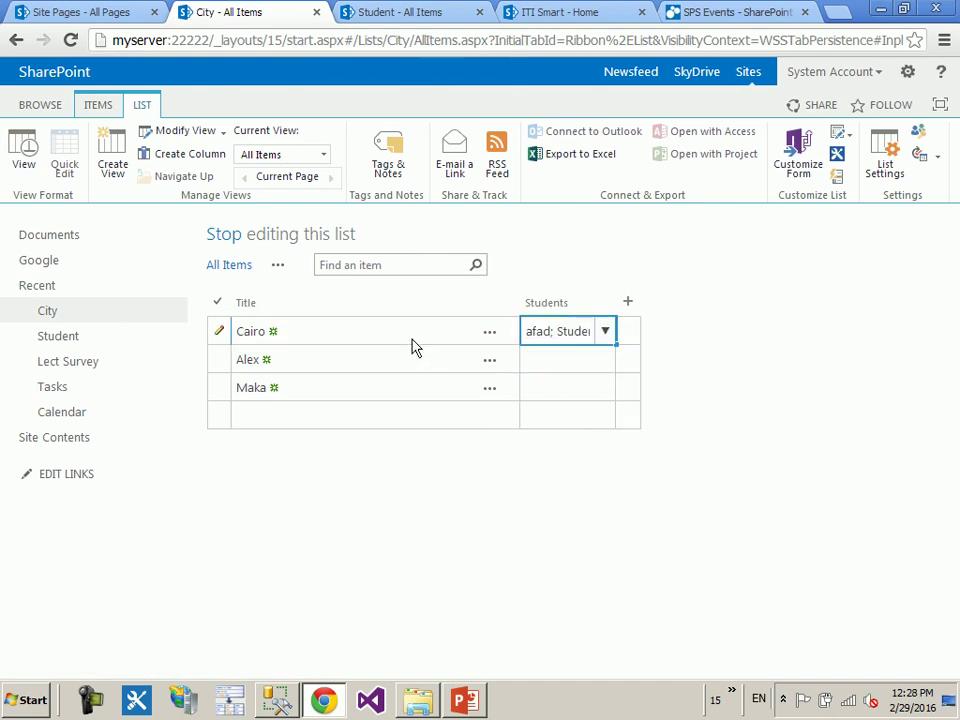
pyautogui.click(224, 234)
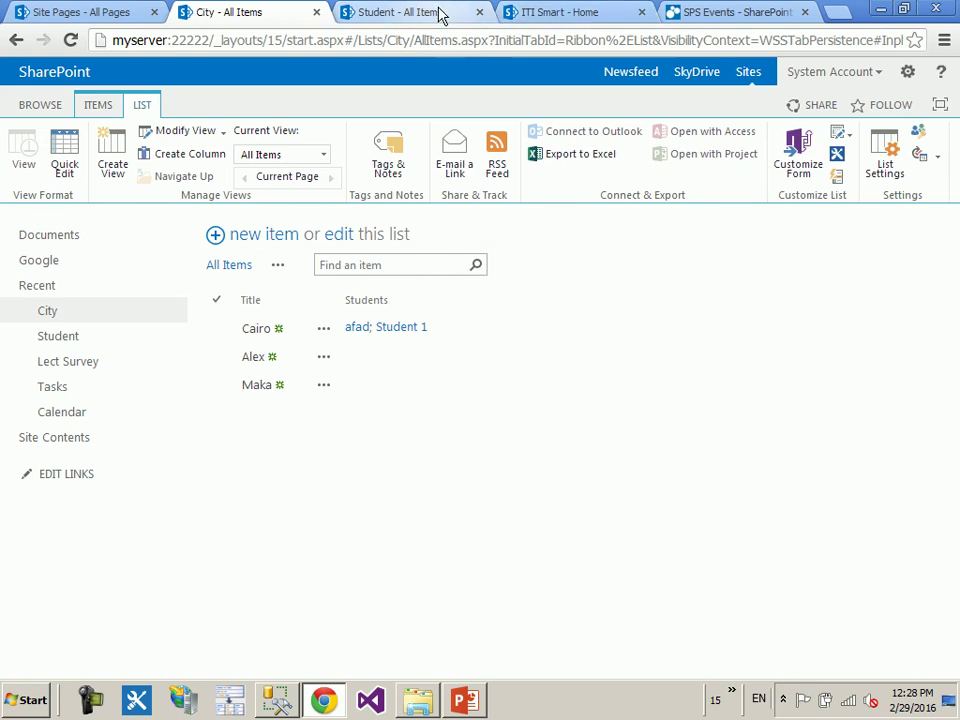
# - Review the Student and City lists, then switch to the Sp_Ess.pptx presentation
pyautogui.click(440, 14)
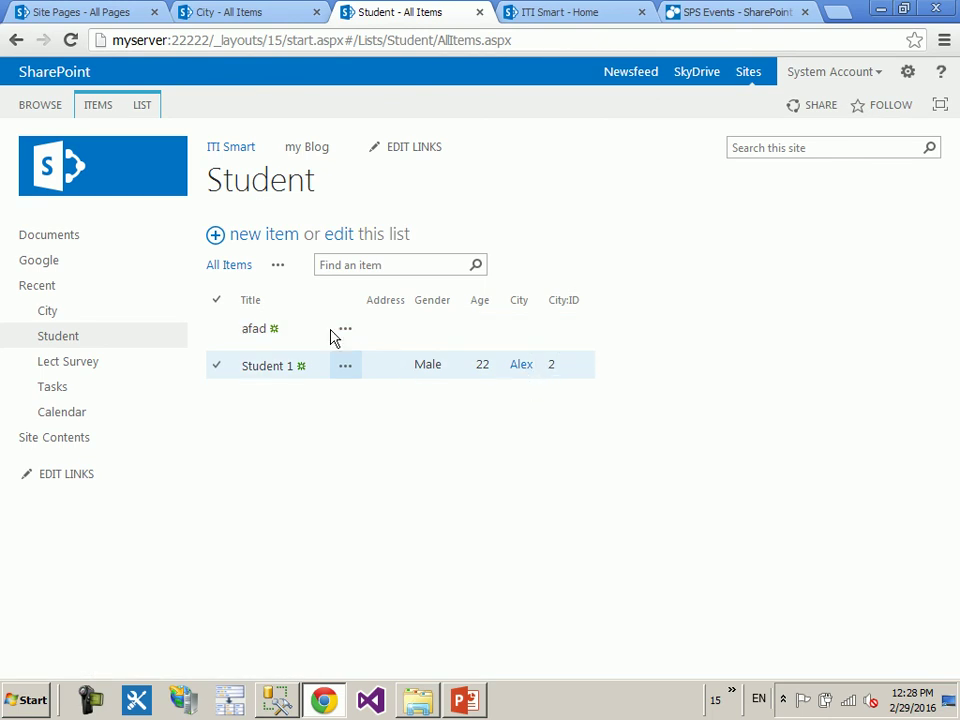
pyautogui.click(292, 10)
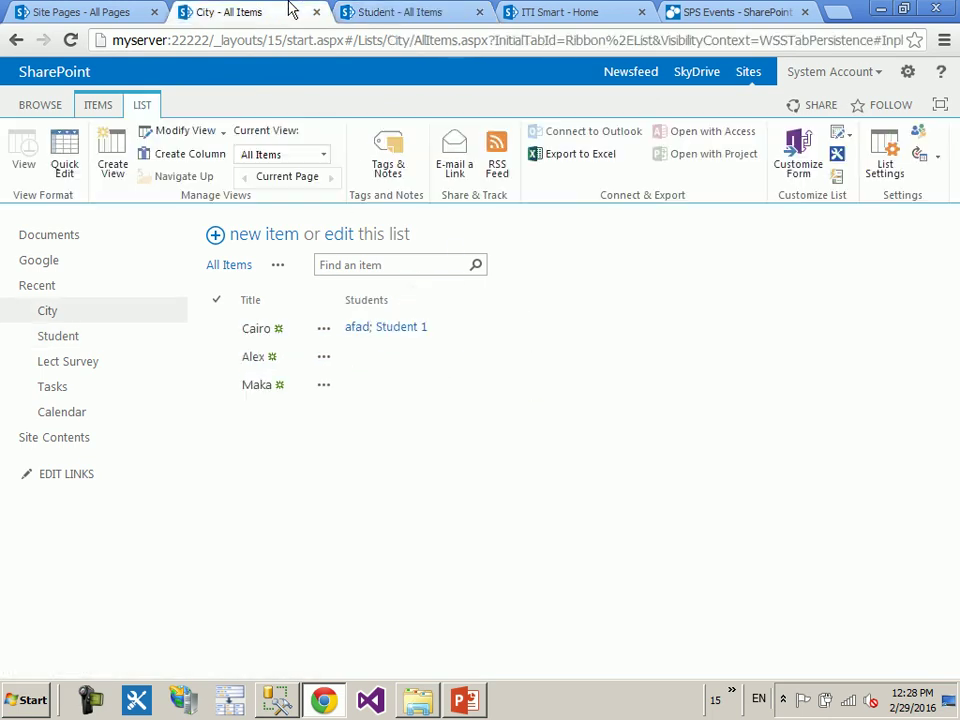
pyautogui.click(424, 8)
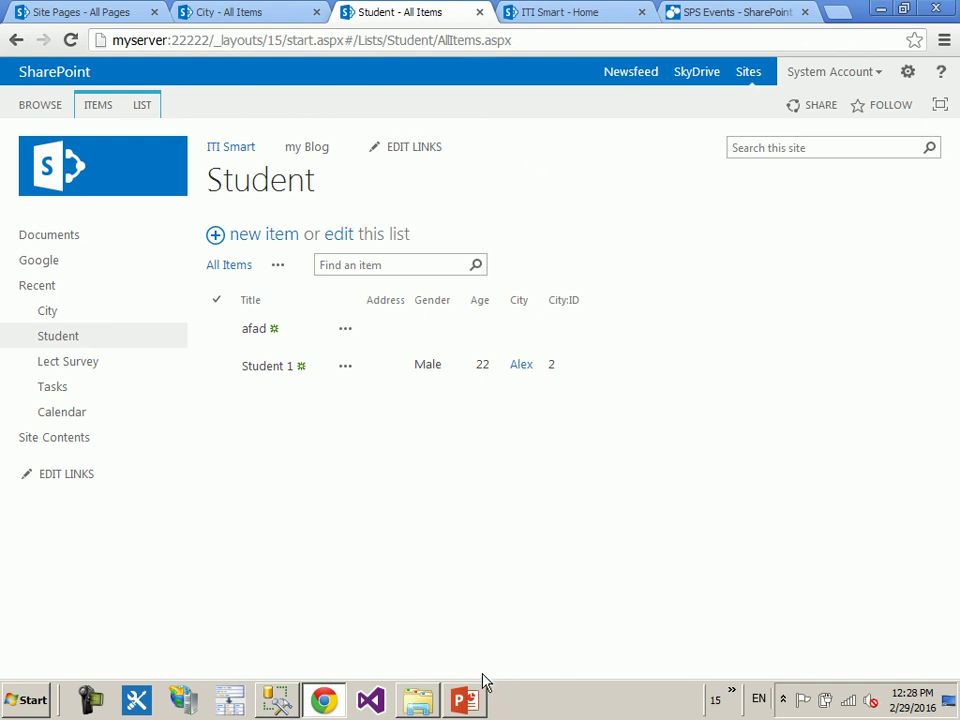
pyautogui.click(466, 701)
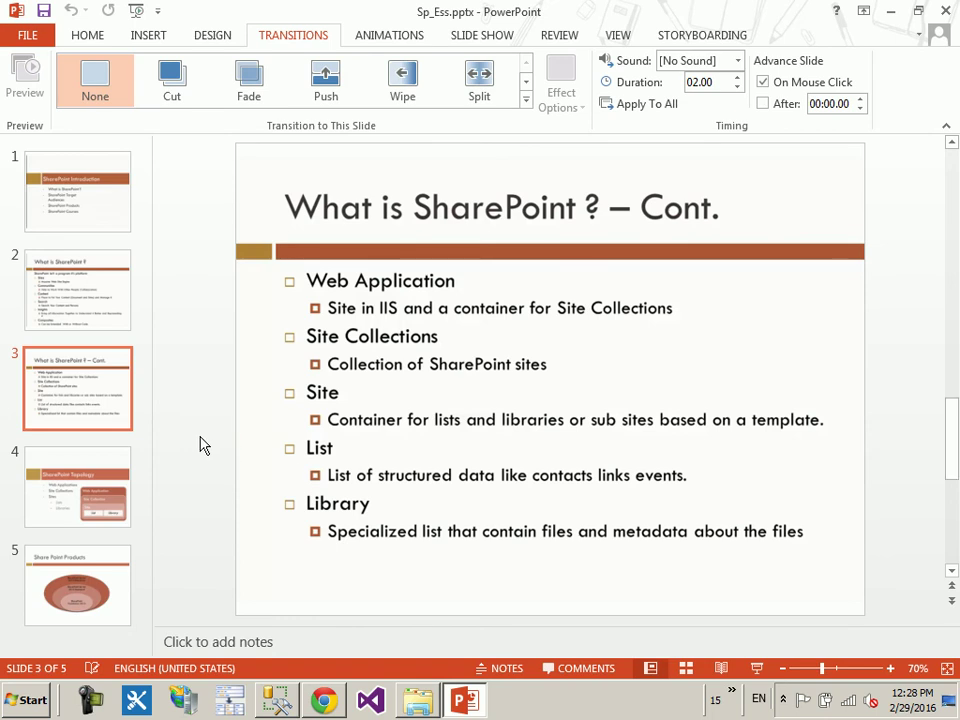
pyautogui.scroll(-2, 200, 445)
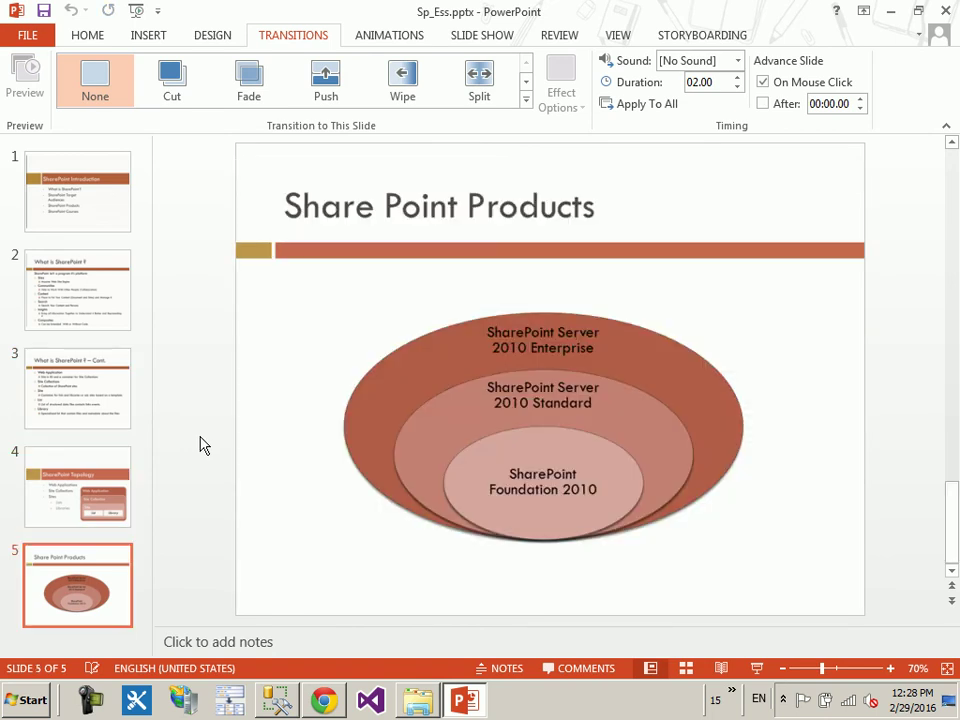